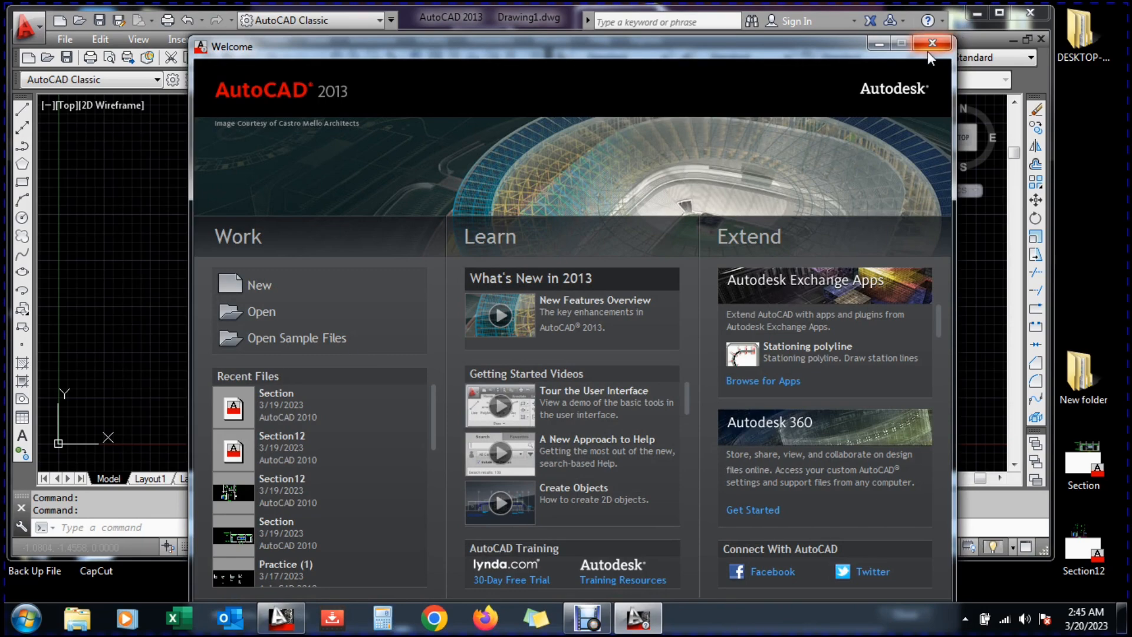
Dismiss the Welcome window and close the blank drawing, clearing the program window away to reach the desktop
click(927, 45)
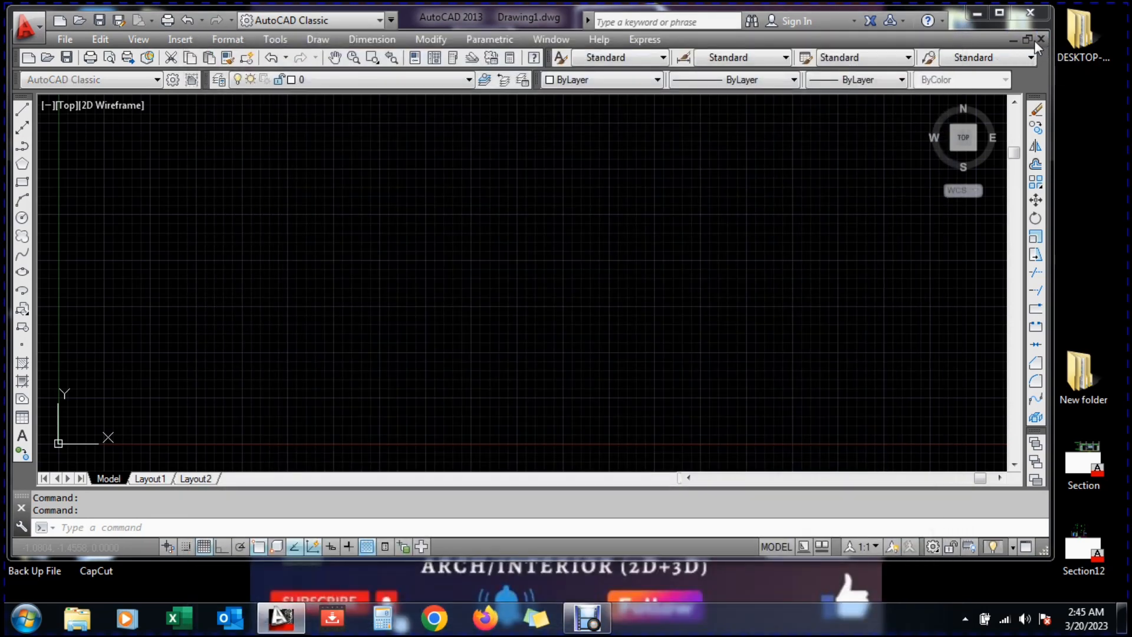
click(1041, 39)
click(999, 14)
click(1042, 13)
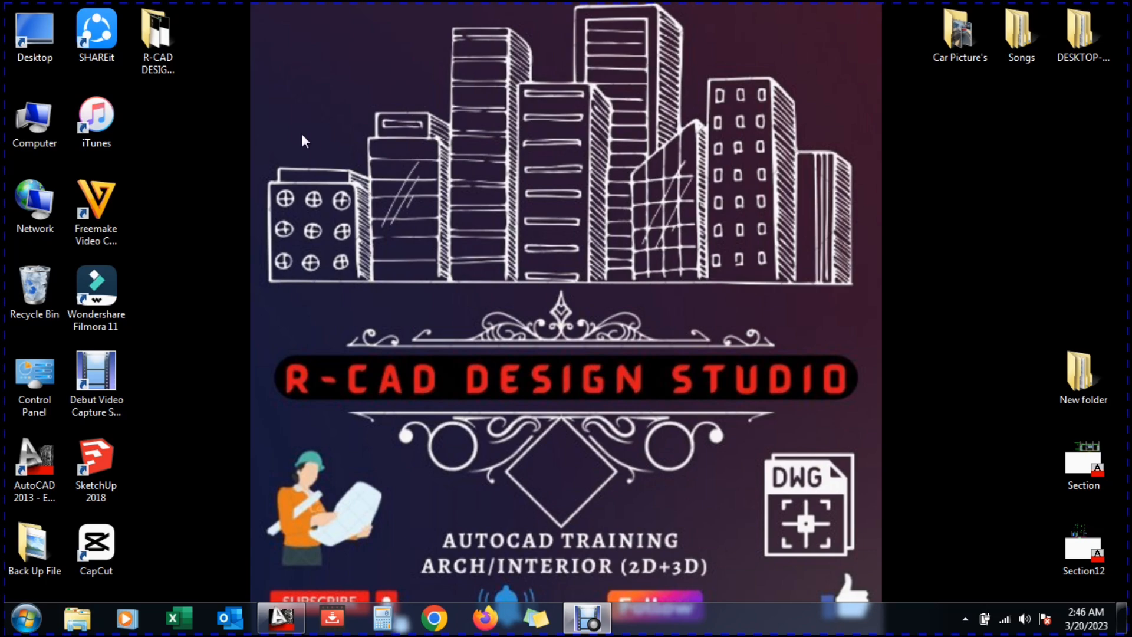
Open the R-CAD DESIGN STUDIO work folder from the desktop and duplicate the Lesson-11 folder inside it
double_click(158, 62)
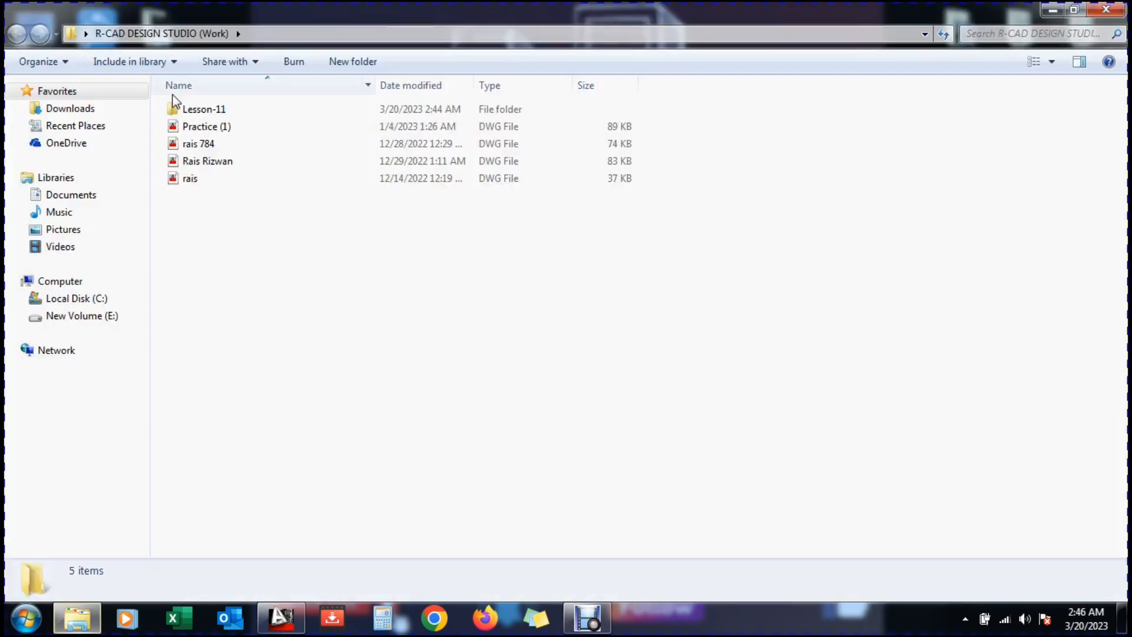
click(199, 114)
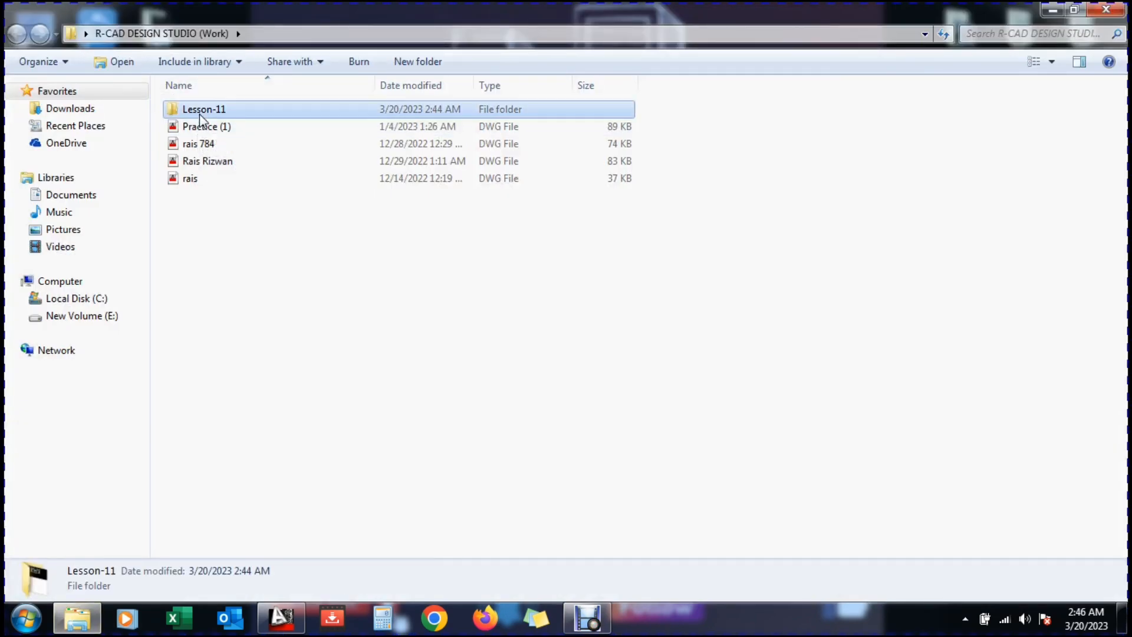
click(217, 246)
key(ctrl+v)
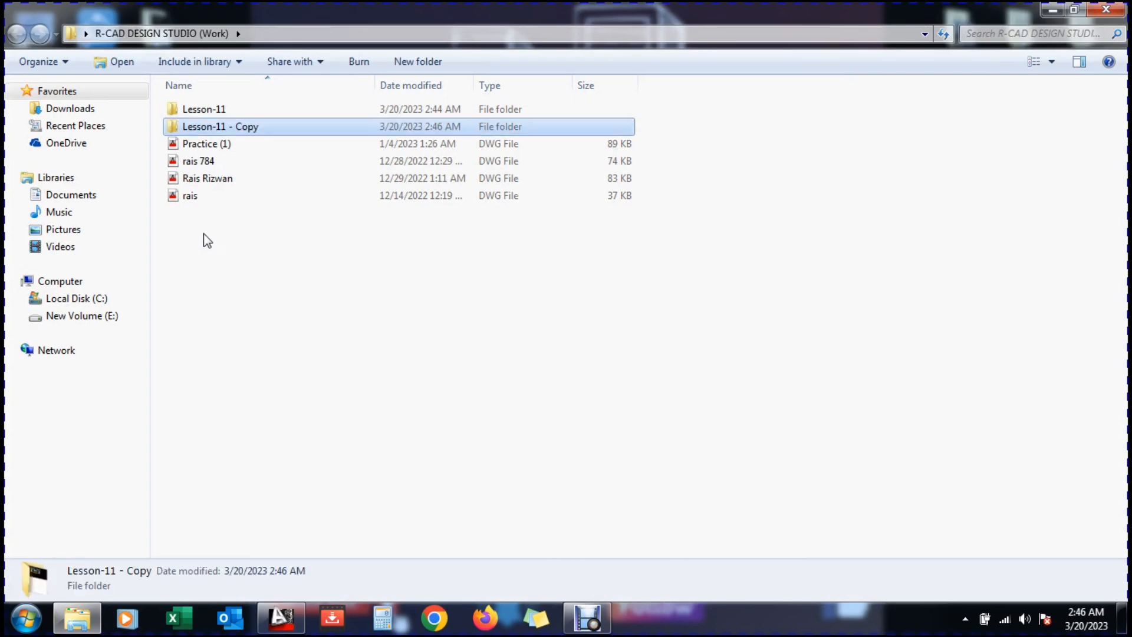
Rename the copied lesson folder as Lesson-12 and open it
right_click(215, 127)
click(260, 529)
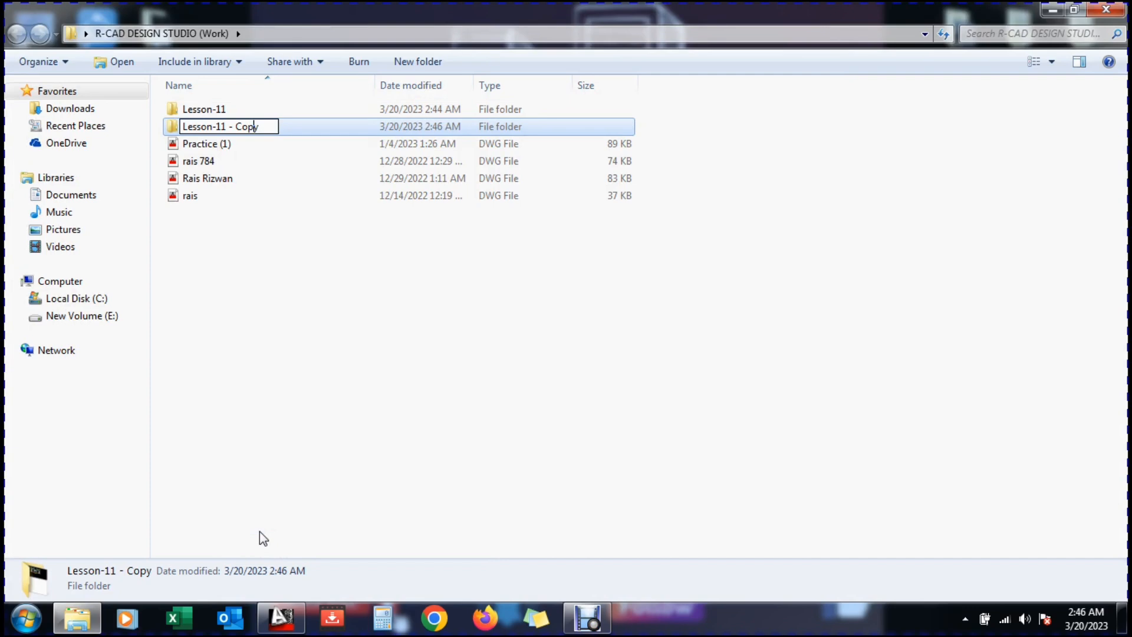
text(2)
key(Return)
key(Return)
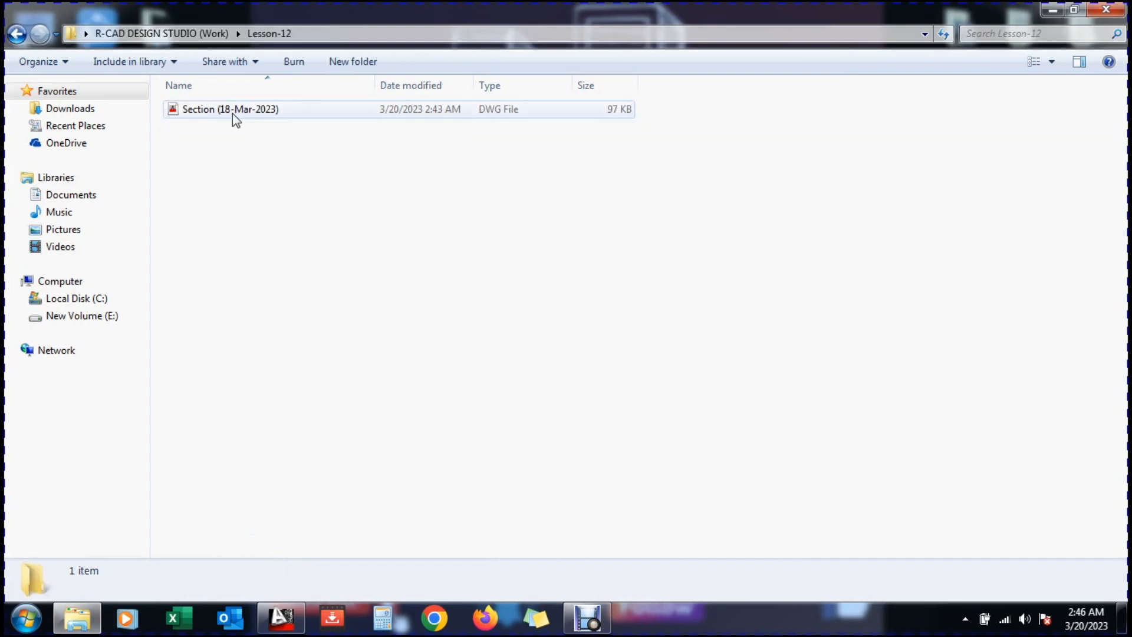
Rename the section drawing in the folder as Section (19-Mar-2023) and open it in AutoCAD
click(232, 113)
right_click(232, 113)
click(268, 446)
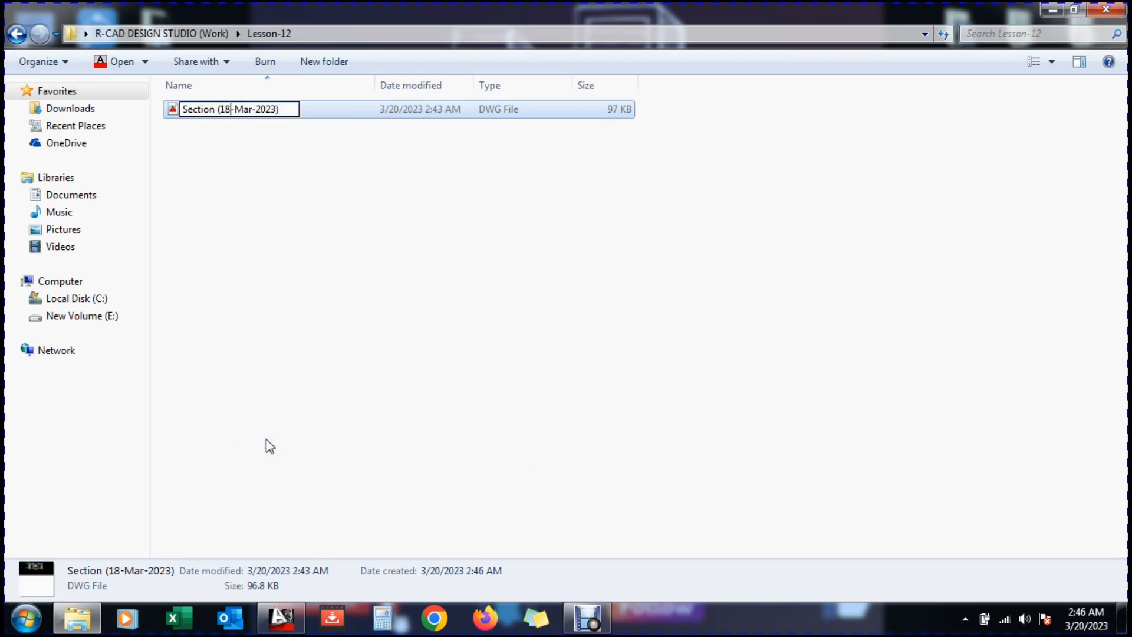
key(Return)
key(Return)
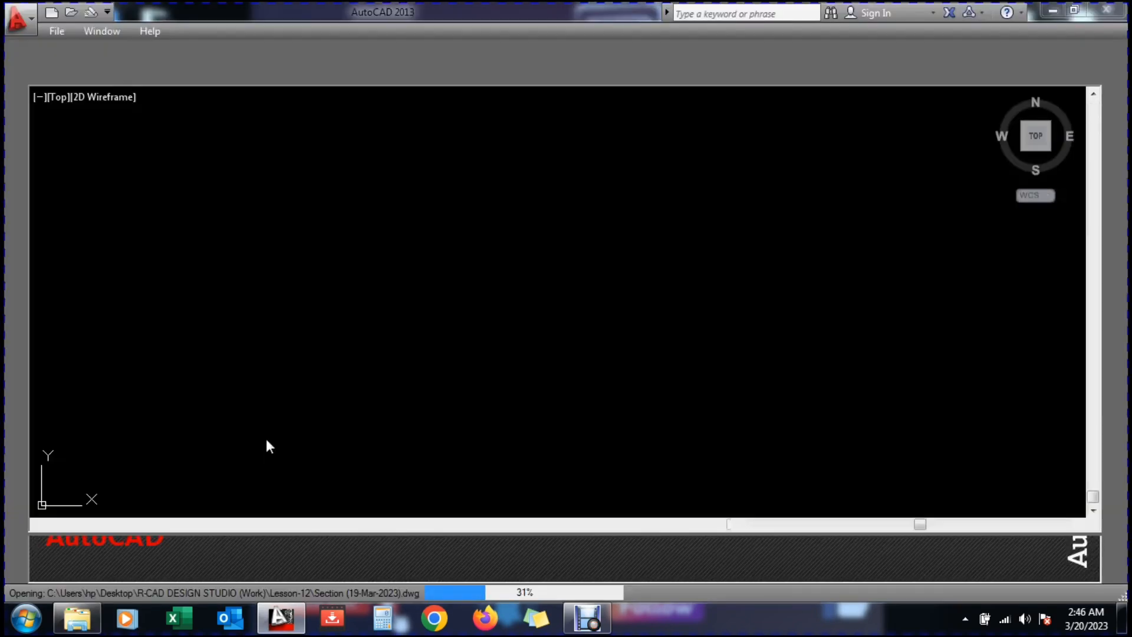
Split the model space into two viewports with a horizontal division
text(p)
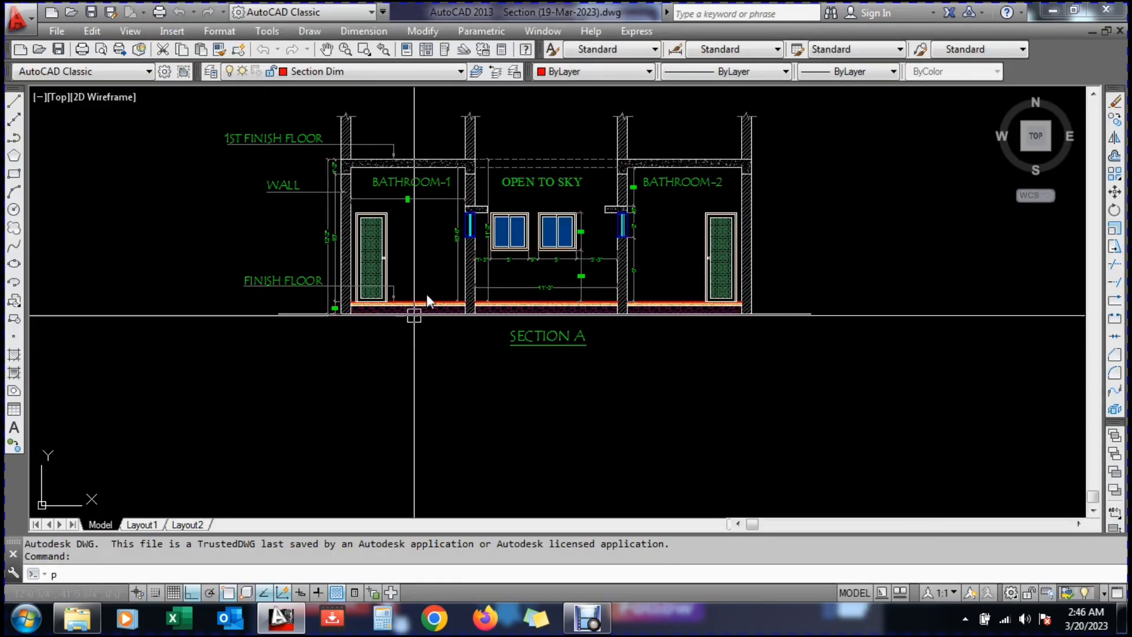
key(Return)
scroll(460, 200, up, 4)
mouse_move(462, 195)
mouse_down()
mouse_move(462, 243)
mouse_move(515, 276)
mouse_up()
scroll(530, 255, down, 5)
key(Escape)
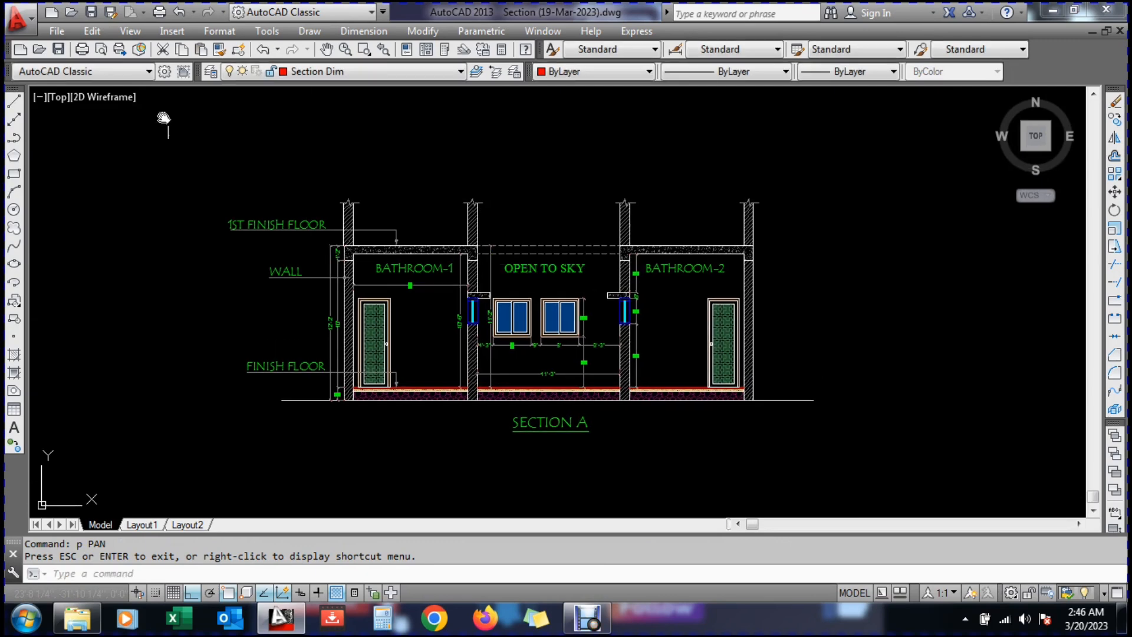
click(128, 32)
mouse_move(171, 274)
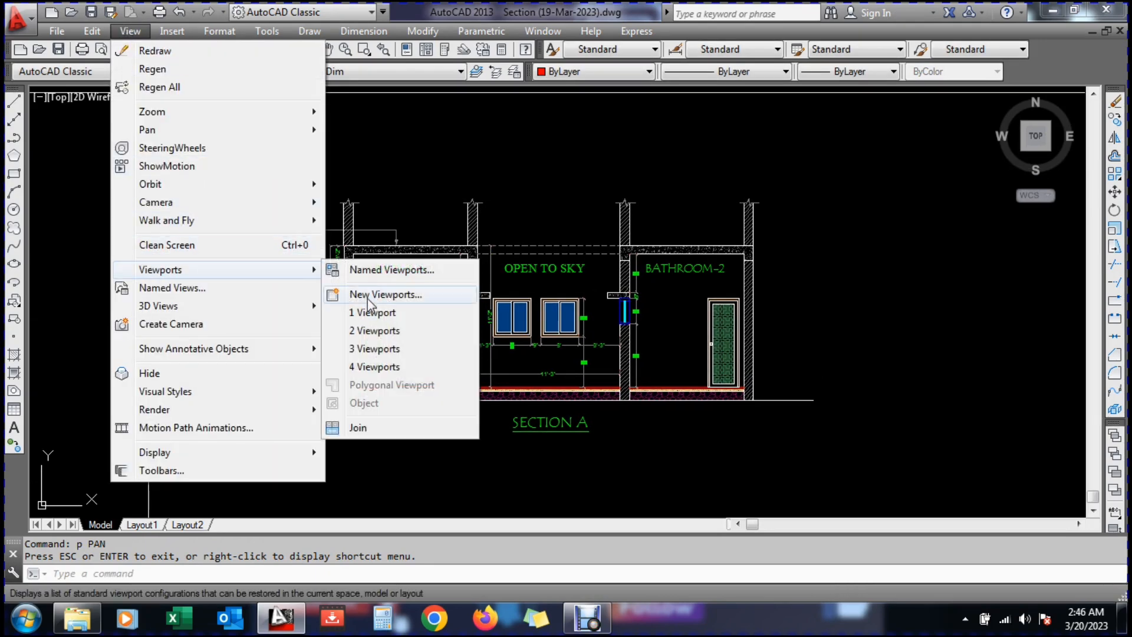
click(371, 331)
text(h)
key(Return)
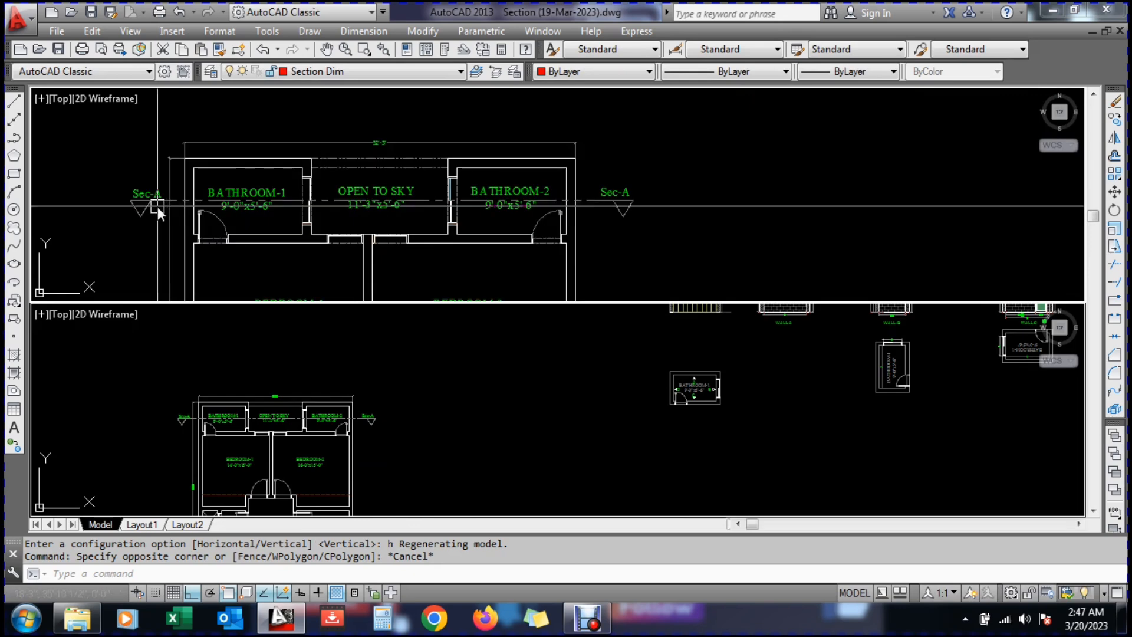
Examine the bathrooms, open-to-sky area and Sec-A cutting line of the floor plan in the upper viewport
text(p)
key(Return)
mouse_move(174, 206)
mouse_down()
mouse_move(236, 199)
mouse_move(209, 203)
mouse_move(239, 188)
mouse_up()
scroll(226, 189, up, 4)
scroll(208, 202, down, 2)
key(Escape)
scroll(305, 451, down, 4)
Bring Section A into view in the lower viewport to compare it with the floor plan above
click(305, 450)
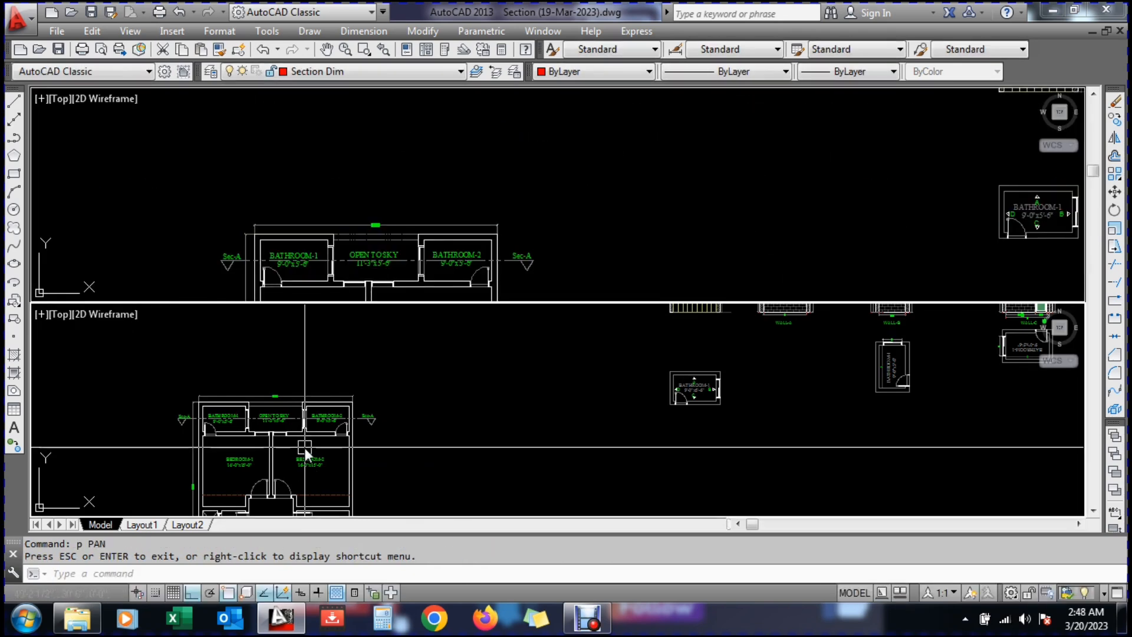
scroll(306, 430, down, 4)
scroll(283, 466, up, 6)
scroll(283, 498, down, 5)
scroll(309, 476, up, 8)
text(p)
key(Return)
drag(332, 466, 394, 426)
scroll(394, 405, down, 2)
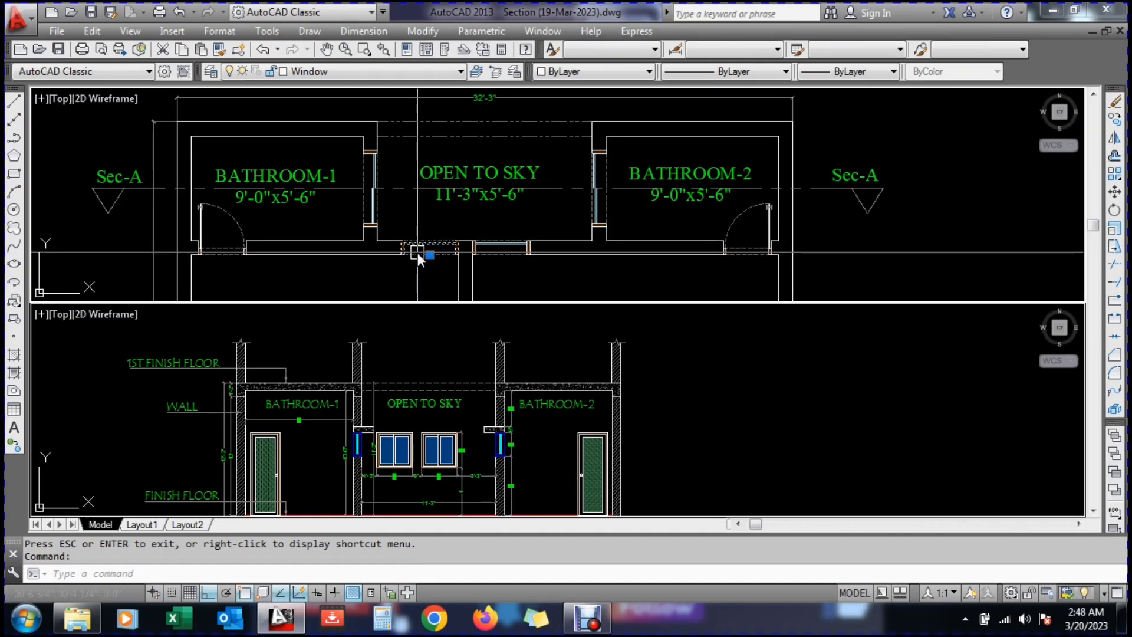
key(Escape)
key(Escape)
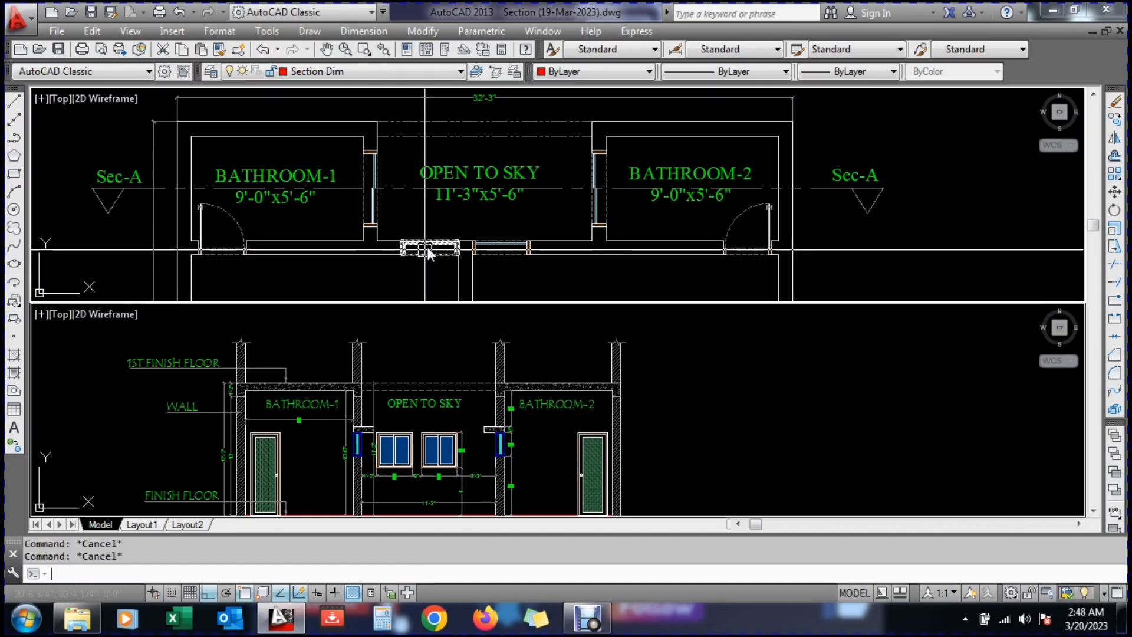
Copy the Sec-A cutting line with its end markers and labels to the empty area right of the floor plan
text(p)
key(Return)
drag(469, 210, 489, 190)
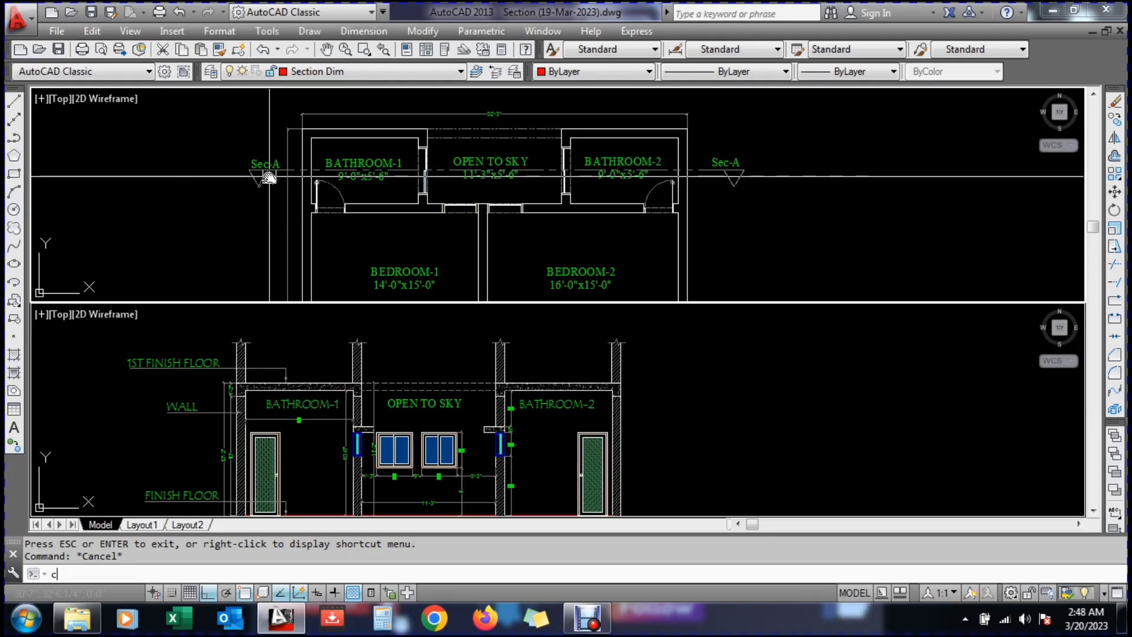
text(co)
key(Return)
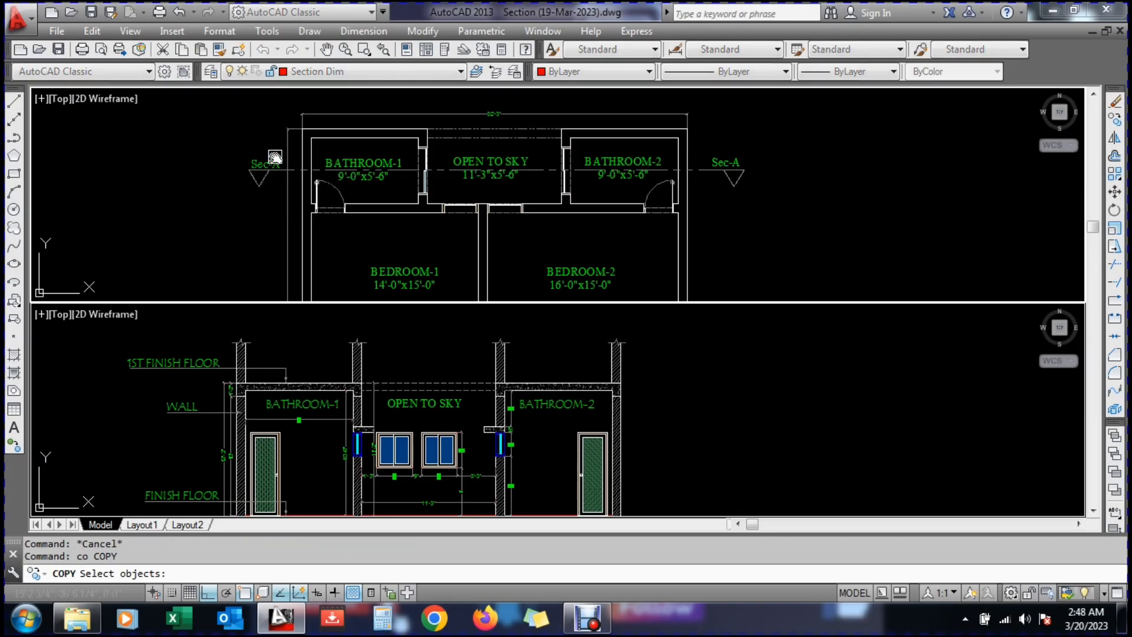
click(272, 141)
click(191, 233)
scroll(355, 208, down, 3)
scroll(731, 201, up, 3)
click(783, 145)
click(733, 228)
key(Return)
click(715, 207)
scroll(678, 195, down, 5)
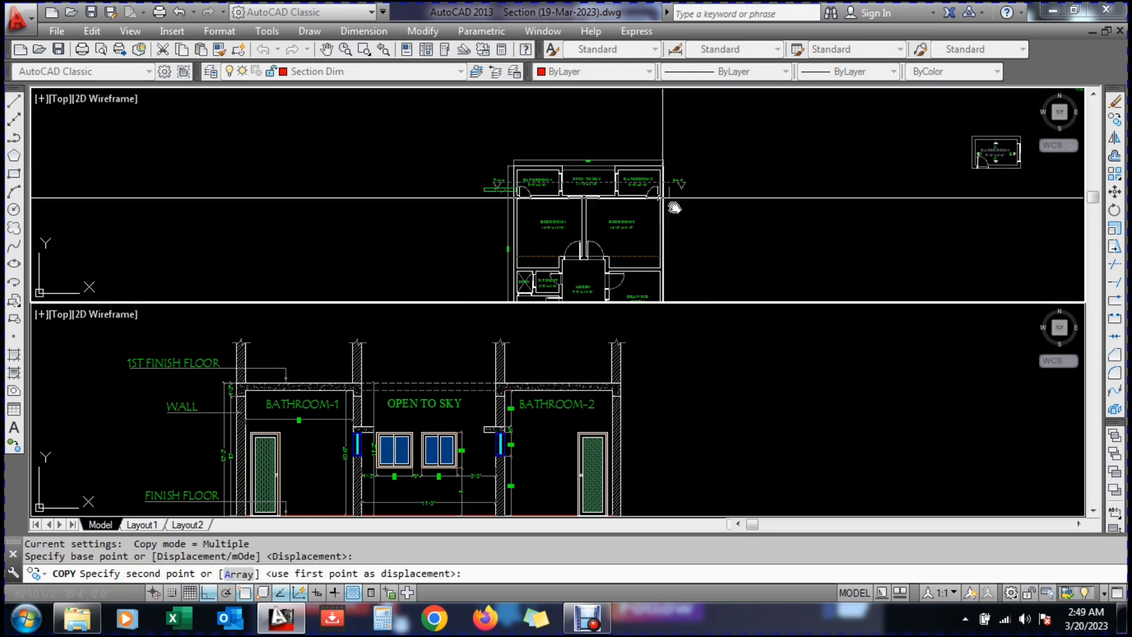
scroll(678, 236, up, 1)
key(F8)
scroll(721, 235, down, 3)
scroll(751, 228, up, 3)
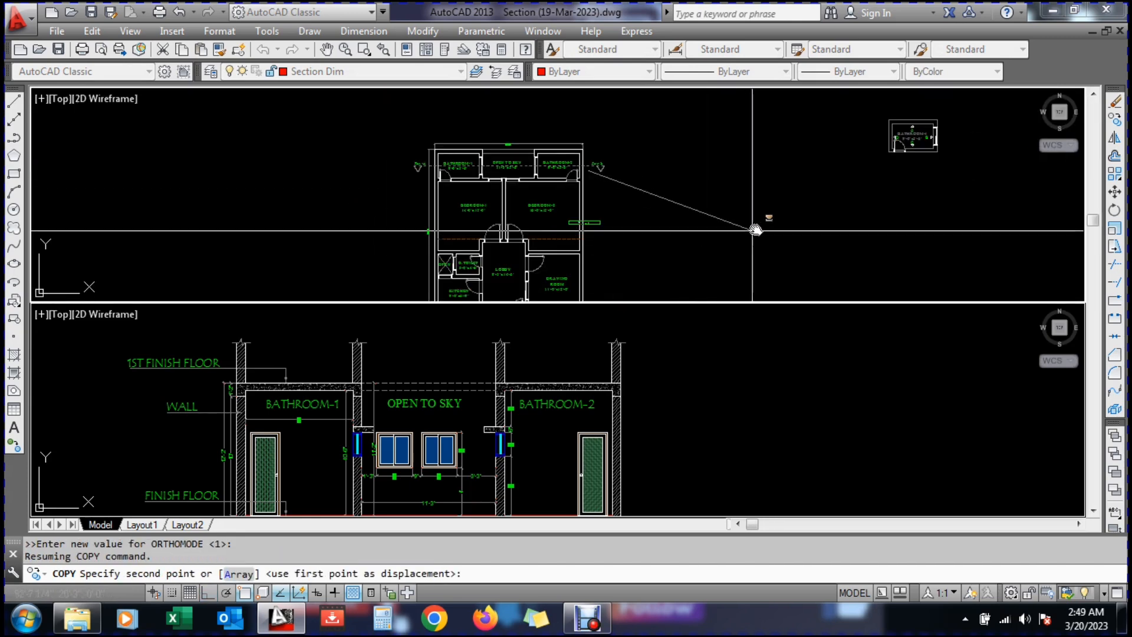
click(789, 226)
key(Escape)
Erase the Sec-A text labels at both ends of the copied section line
scroll(670, 228, up, 3)
scroll(518, 215, up, 3)
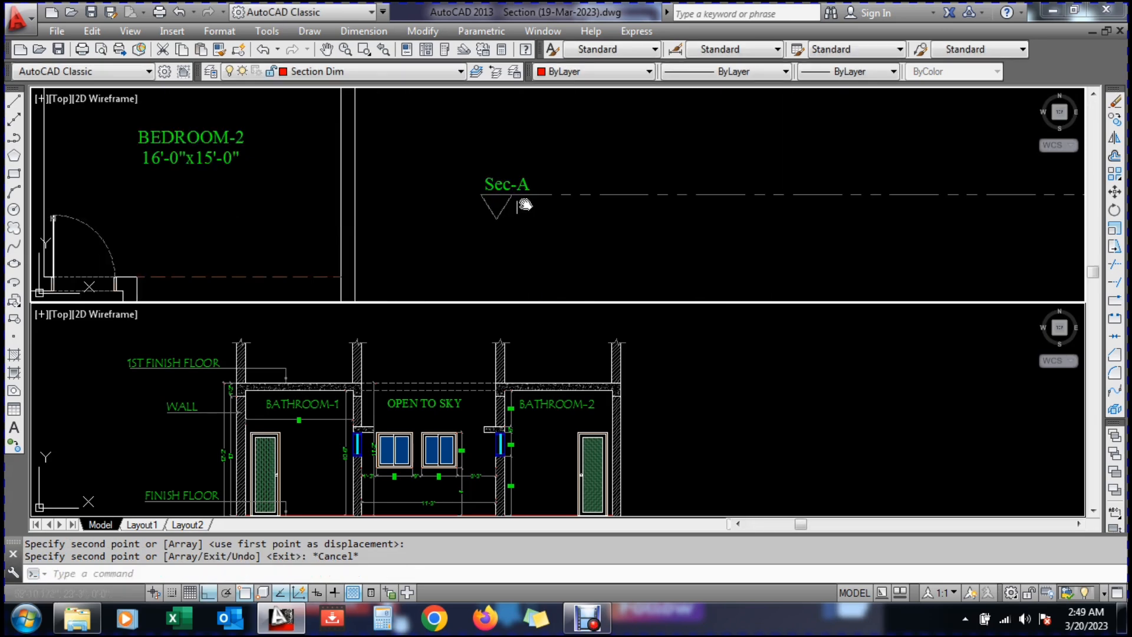
text(e)
key(Return)
click(521, 171)
key(space)
scroll(460, 175, down, 4)
scroll(876, 192, up, 4)
key(space)
click(937, 152)
key(space)
Rotate the copied section line with its arrow markers to vertical about a point near its middle
scroll(612, 177, down, 5)
text(ro)
key(Return)
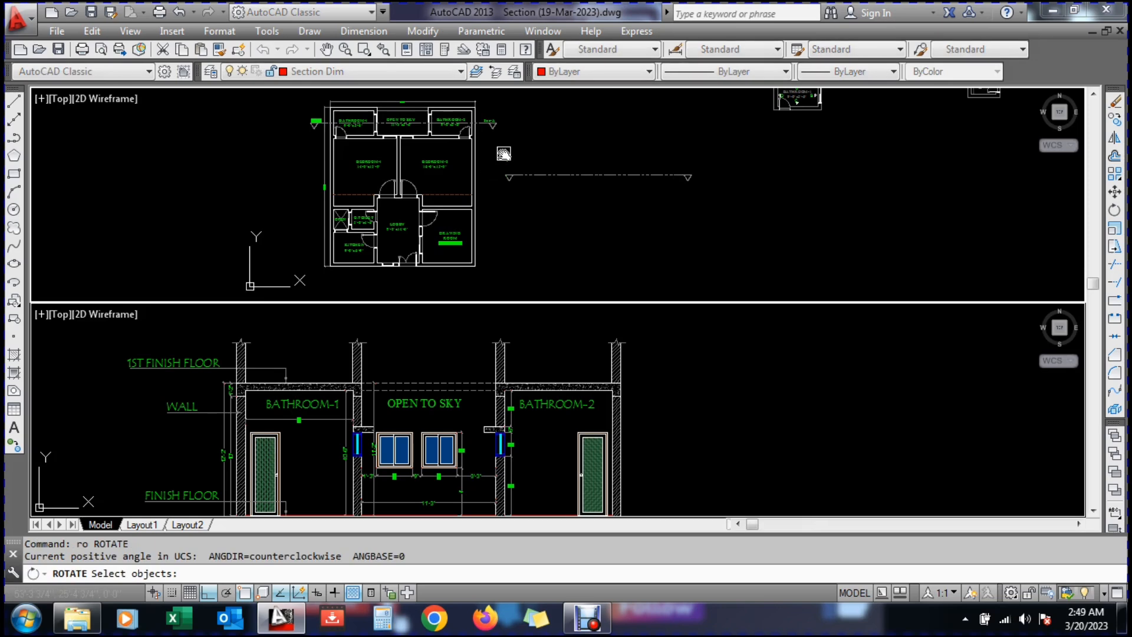
scroll(491, 154, up, 3)
click(491, 154)
click(840, 252)
key(Return)
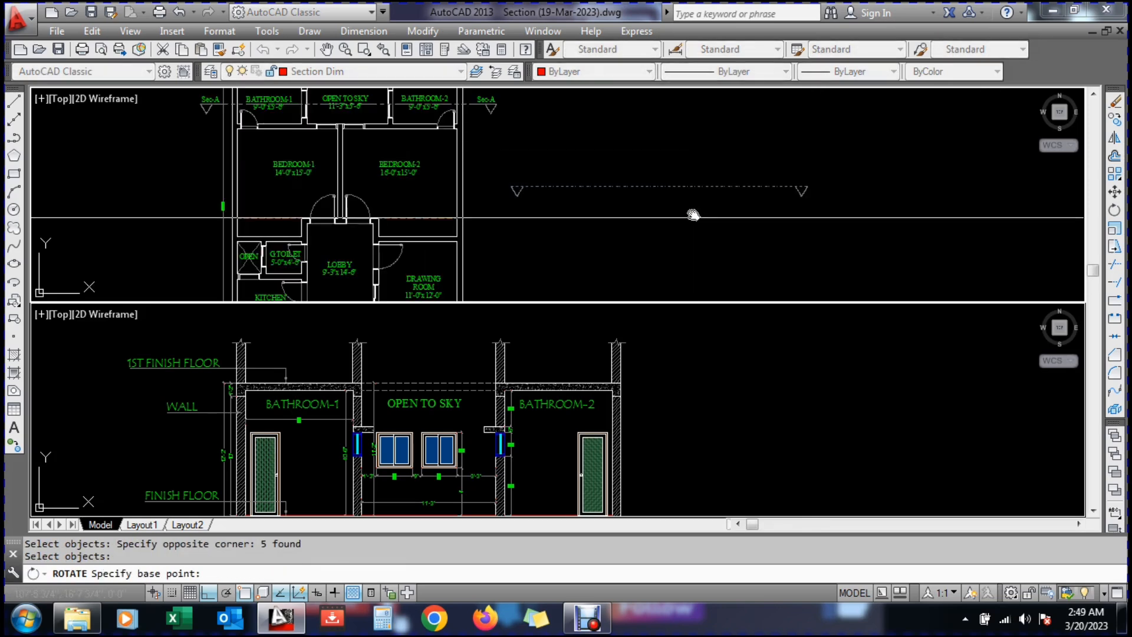
click(643, 189)
click(644, 224)
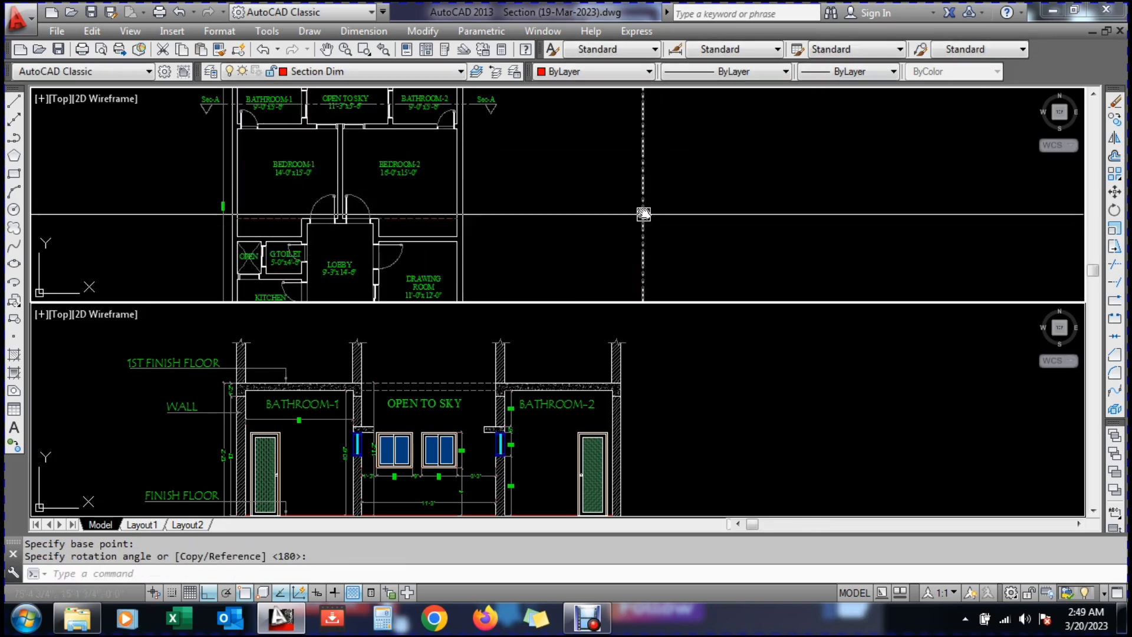
Move the vertical section line onto the floor plan so it cuts through Bathroom-2, Bedroom-2 and the Drawing Room
scroll(646, 185, down, 3)
text(m)
key(Return)
click(651, 139)
click(603, 289)
key(Return)
click(705, 238)
key(F8)
scroll(688, 236, up, 2)
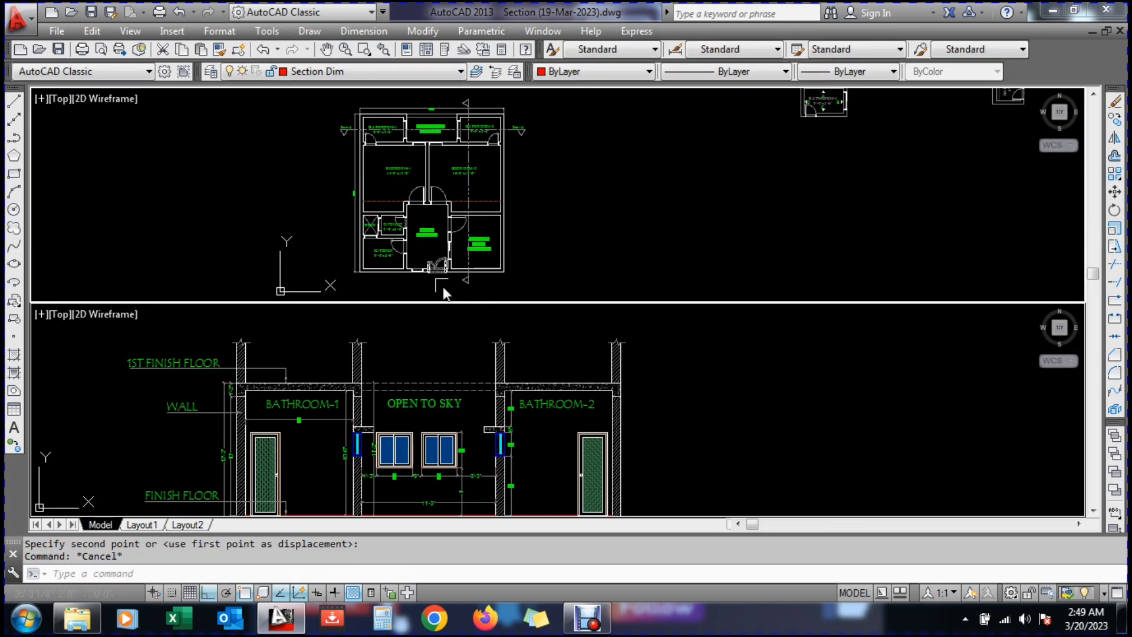
key(Escape)
Stretch the lower end of the vertical section line with its marker slightly farther below the plan
scroll(454, 292, up, 6)
text(s)
key(Return)
click(528, 272)
click(459, 232)
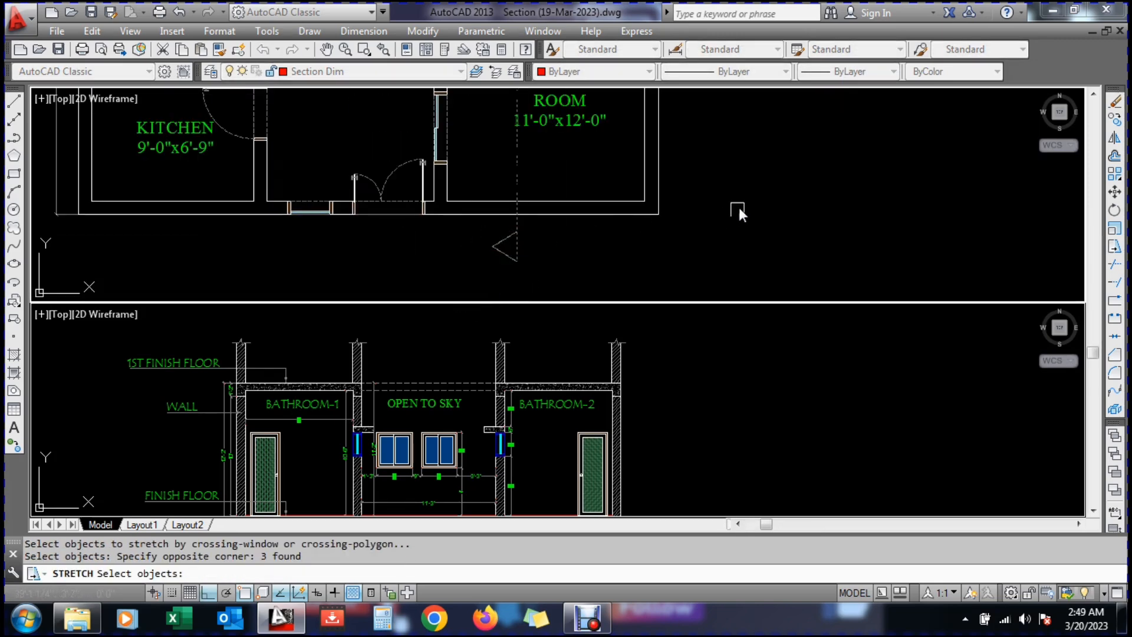
key(Return)
click(740, 171)
click(736, 194)
Stretch the upper end of the vertical section line with its marker slightly farther above the plan, excluding the overall dimension
scroll(685, 256, down, 6)
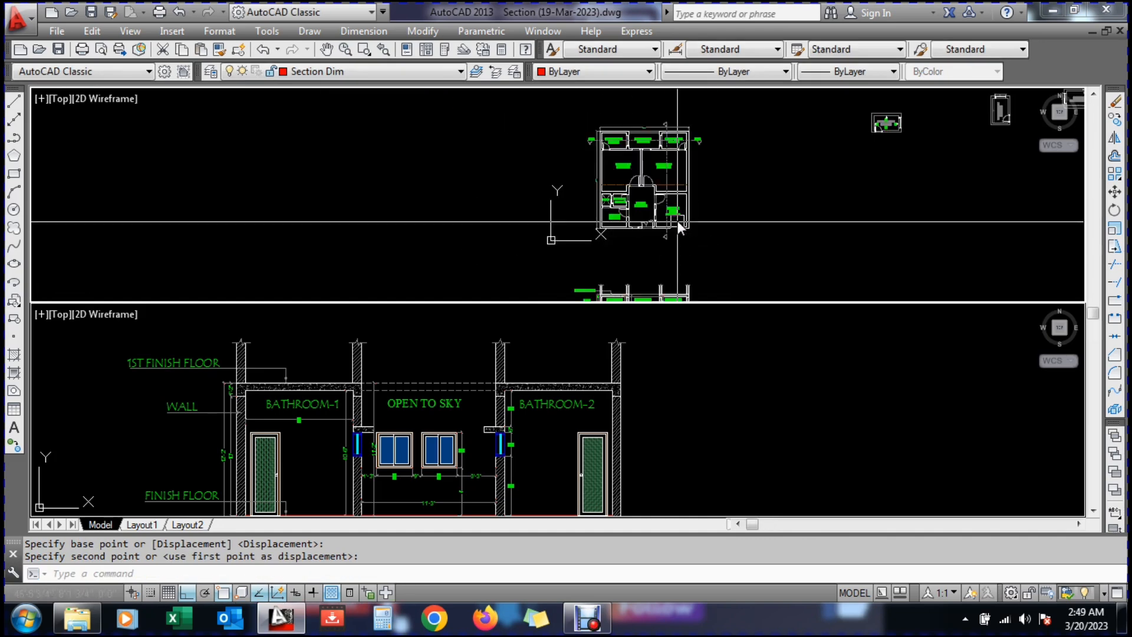
scroll(672, 133, up, 6)
text(s)
key(Return)
click(683, 149)
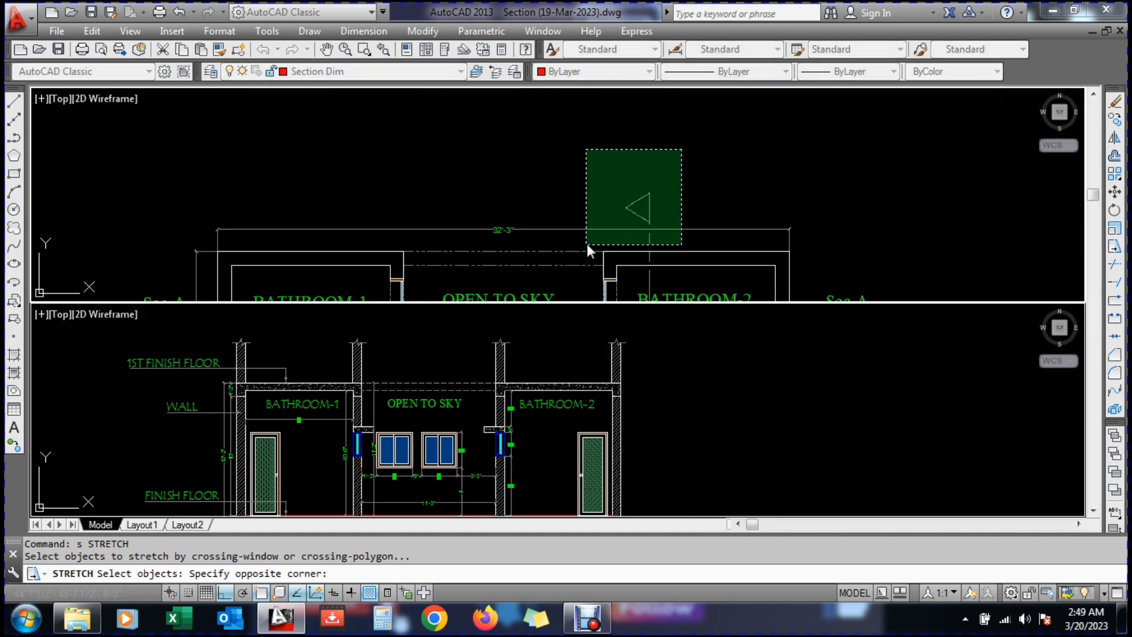
click(587, 247)
shift+click(585, 232)
key(Return)
click(566, 190)
click(564, 169)
key(Escape)
scroll(489, 272, up, 5)
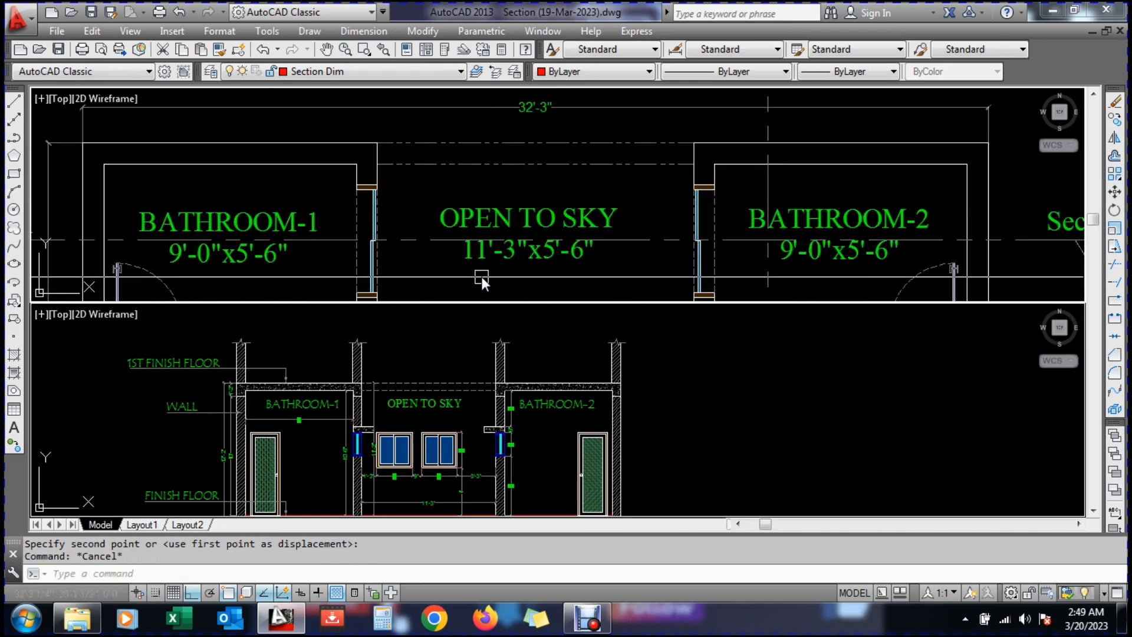
text(p)
key(Return)
drag(482, 278, 430, 196)
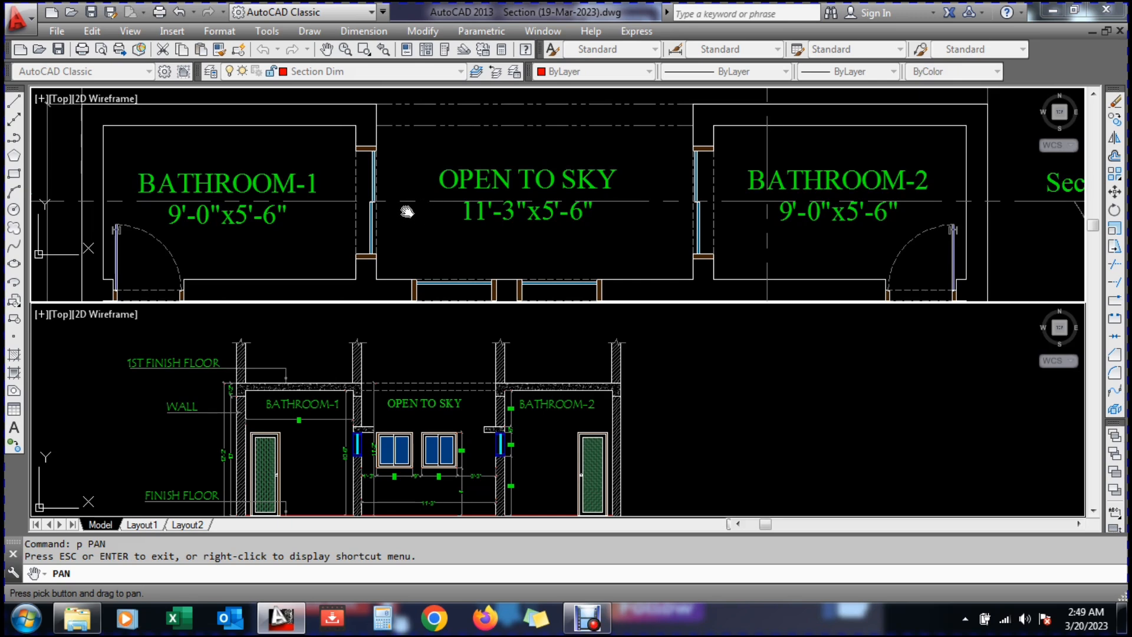
key(Escape)
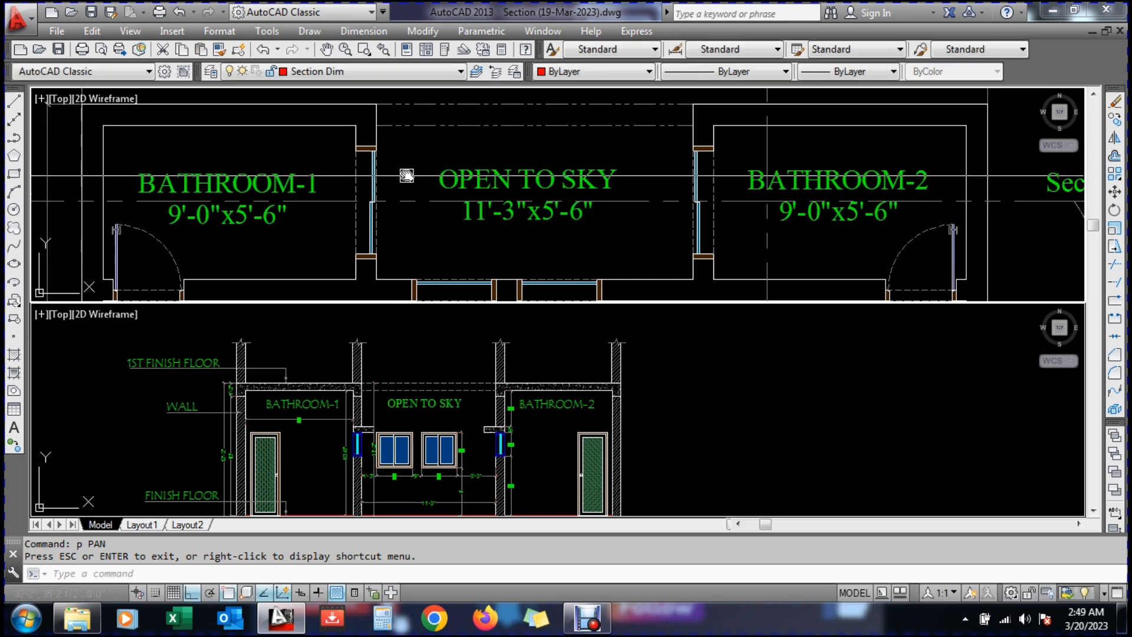
text(o)
key(Return)
text(12)
key(Return)
key(Escape)
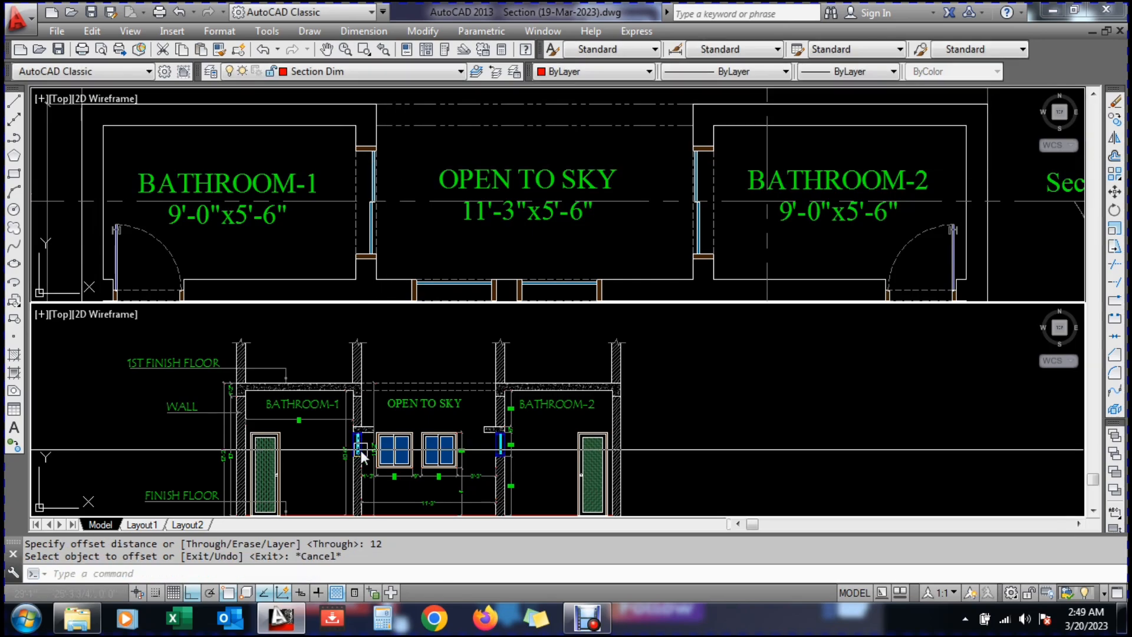
Offset the Bathroom-1 wall line bordering the open-to-sky area 12 inches into that area on the plan
scroll(360, 437, up, 5)
click(415, 250)
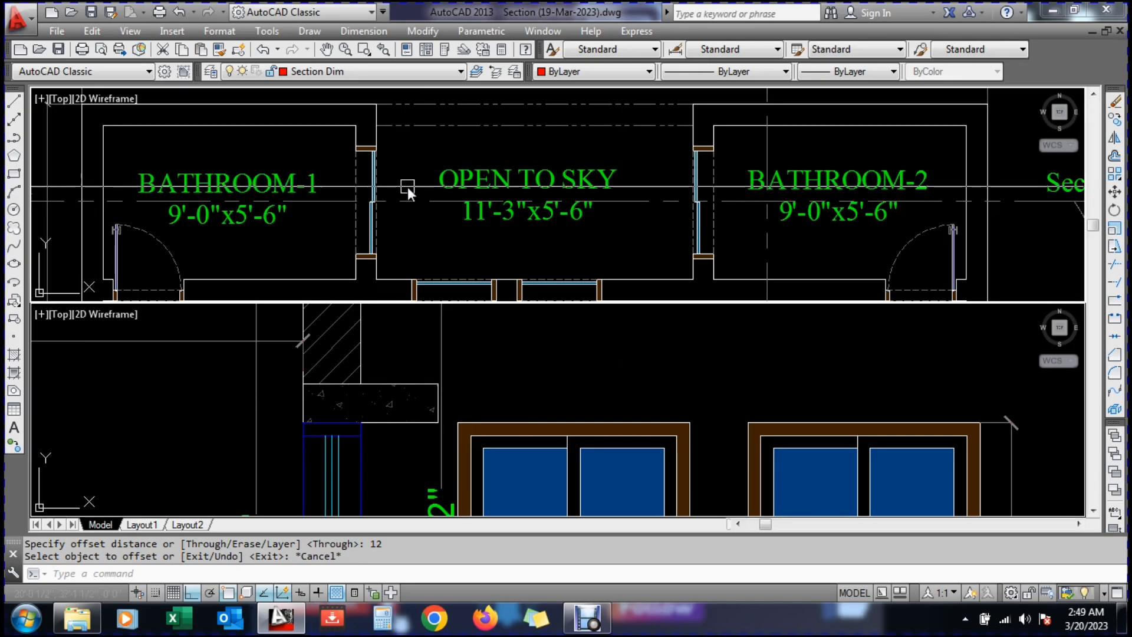
text(o)
key(Return)
text(123)
key(BackSpace)
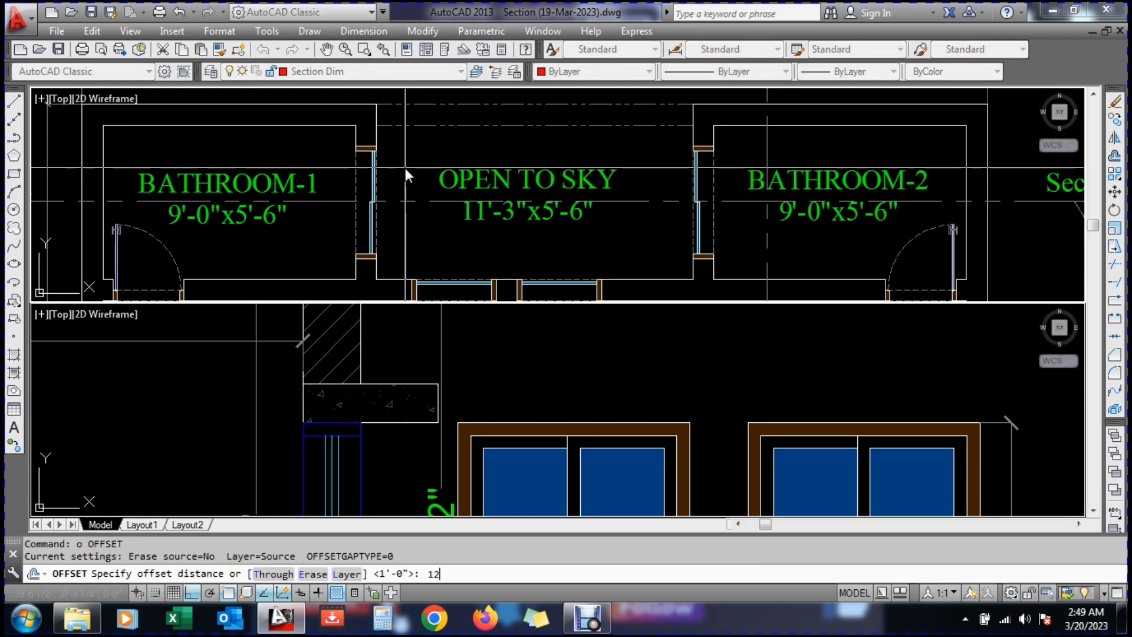
key(Return)
scroll(377, 133, up, 4)
click(372, 154)
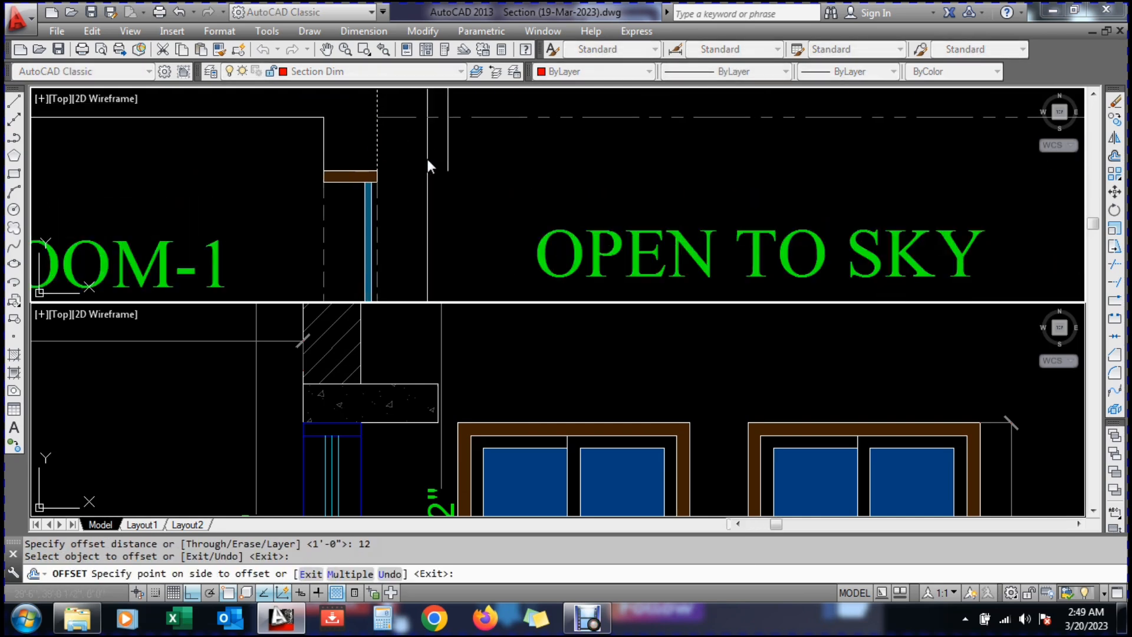
click(427, 158)
Offset the open-to-sky area's lower wall line and its Bathroom-2 wall line 12 inches inward
scroll(427, 158, down, 6)
scroll(495, 246, up, 5)
click(702, 238)
click(697, 173)
scroll(697, 173, down, 5)
scroll(756, 154, up, 4)
click(683, 150)
click(678, 155)
key(Escape)
Draw a horizontal line from the upper corner of the Bathroom-2 window opening across the adjacent offset line
scroll(684, 156, up, 2)
text(l)
key(Return)
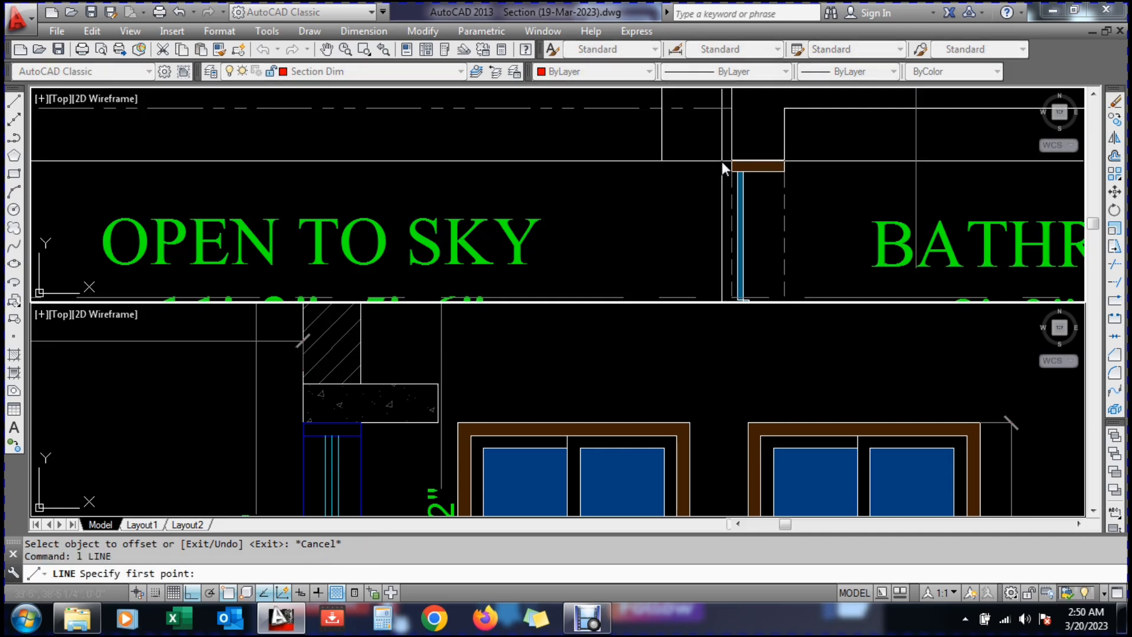
click(731, 160)
click(585, 164)
key(Escape)
Match the new horizontal line at the Bathroom-2 window to the properties of the offset wall line
text(ma)
key(Return)
click(664, 148)
click(679, 158)
click(668, 203)
key(Escape)
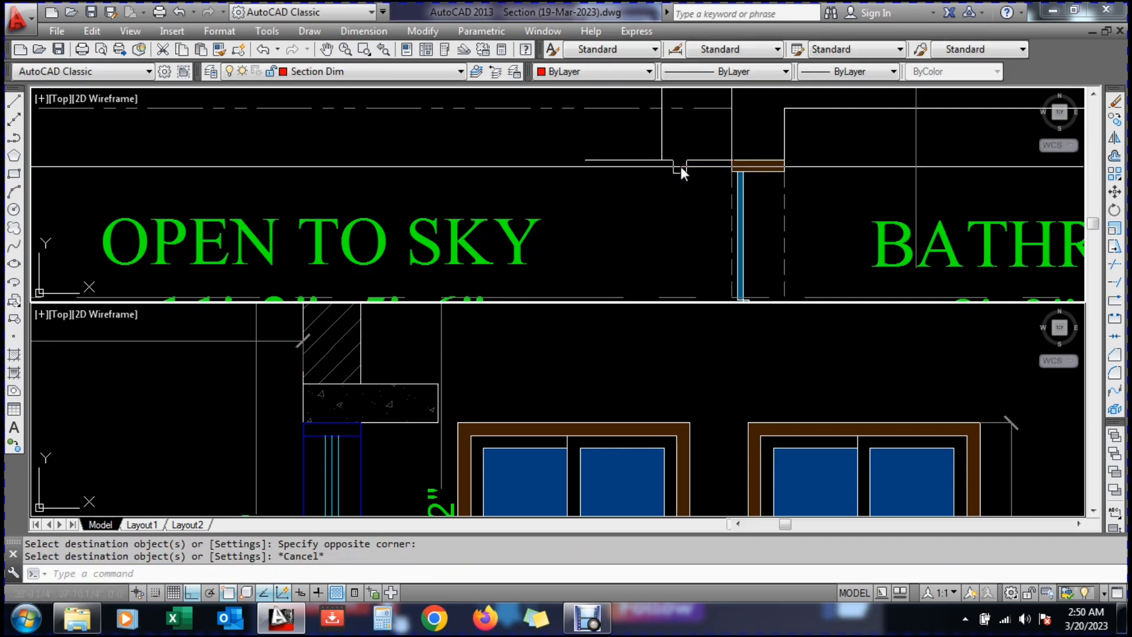
Fillet the Bathroom-2 side offset line with the lower offset line and with the short horizontal line at the window
text(f)
key(Return)
click(682, 160)
scroll(678, 176, down, 4)
scroll(676, 154, up, 3)
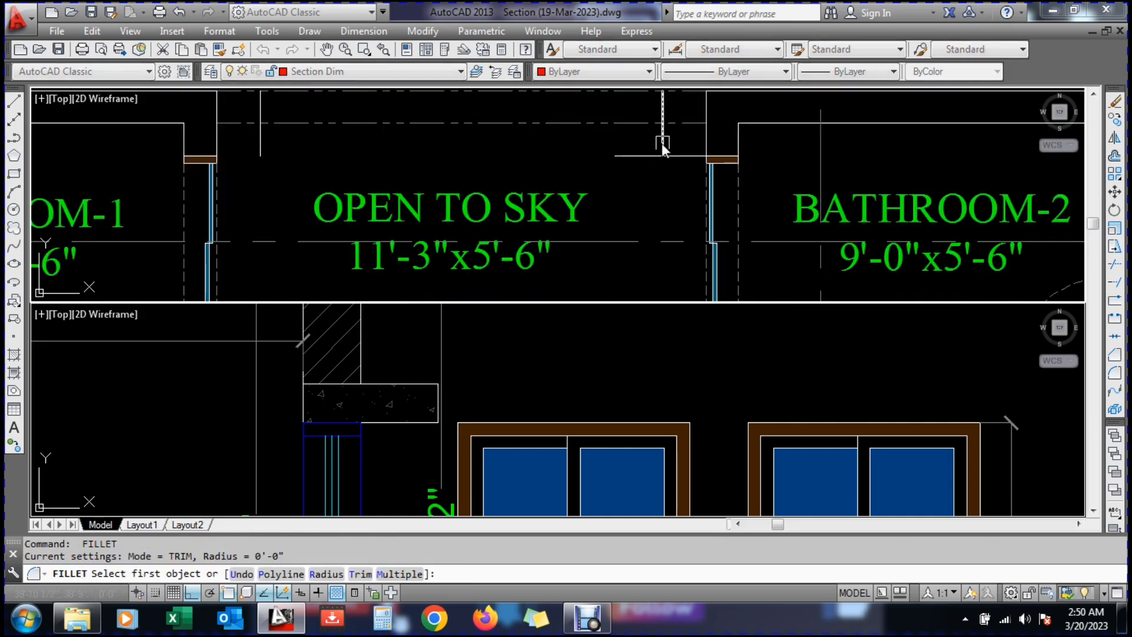
scroll(665, 150, down, 5)
click(637, 216)
scroll(648, 177, up, 4)
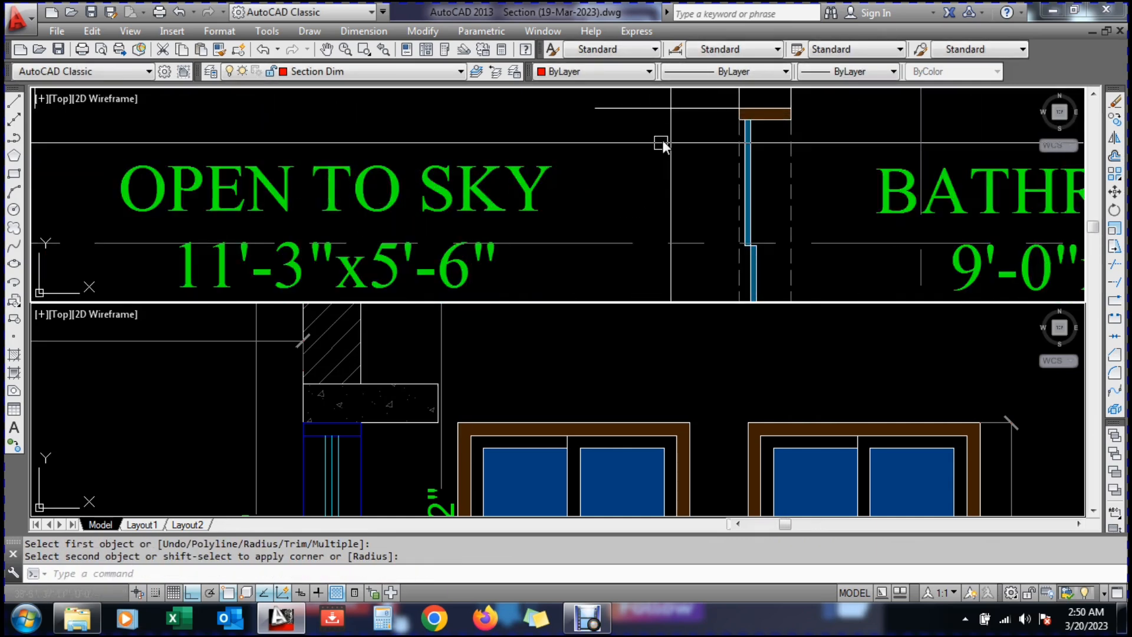
key(Return)
click(674, 136)
scroll(693, 115, down, 4)
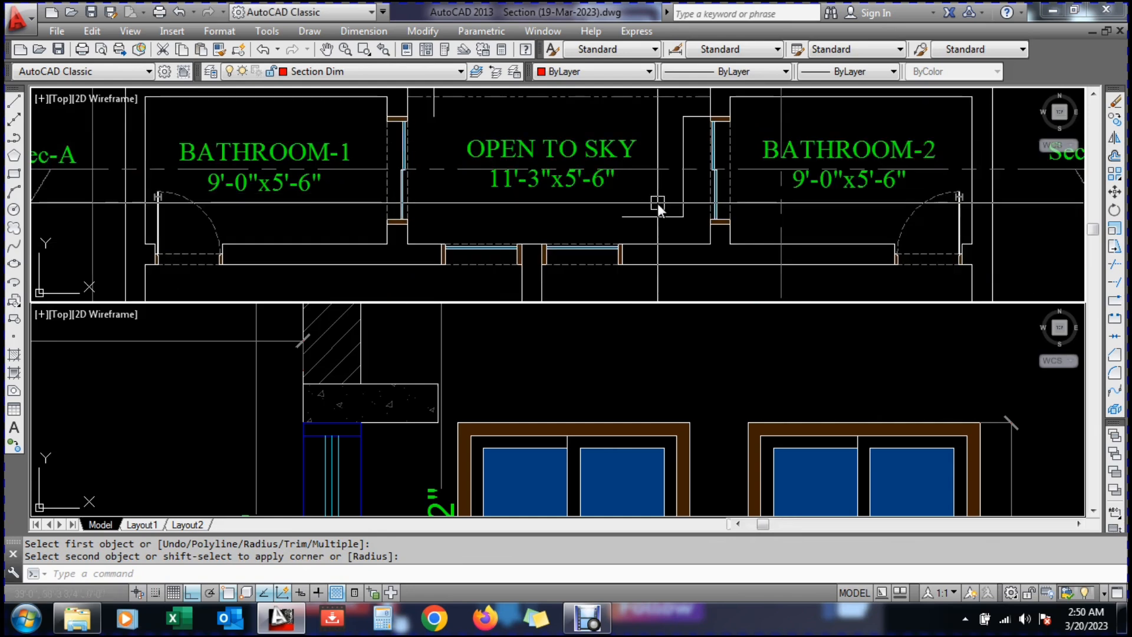
Fillet the lower offset line with the Bathroom-1 side offset line to close their corner
click(652, 213)
key(Return)
click(642, 217)
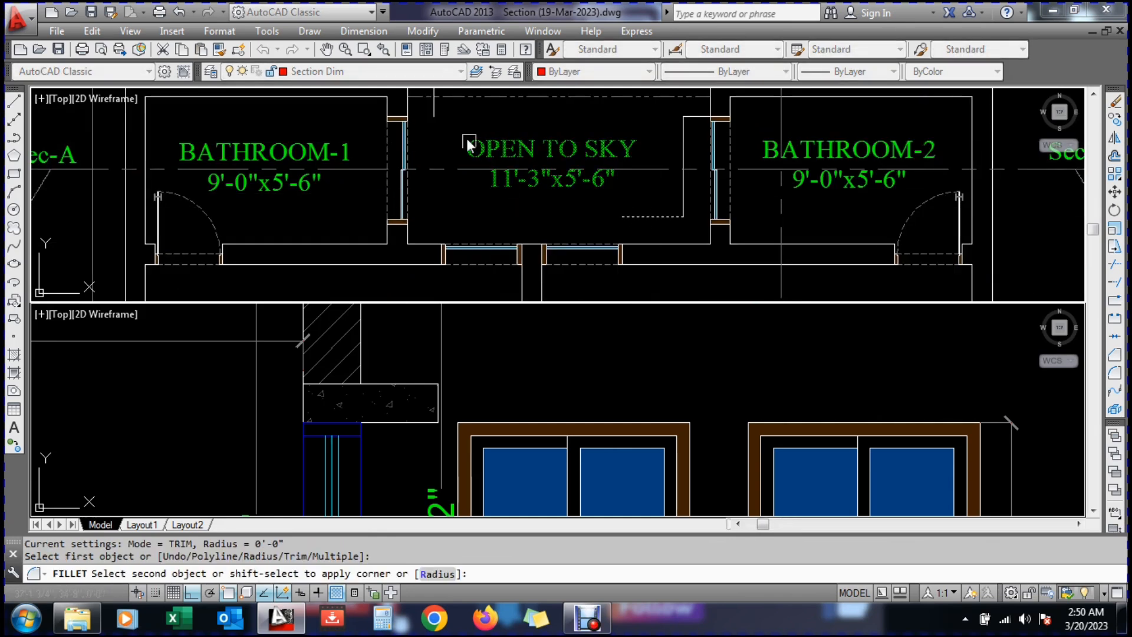
scroll(436, 115, up, 3)
key(Escape)
Draw a line from the Bathroom-1 window's upper corner to the adjacent offset line and match it to the wall line properties
text(l)
key(Return)
click(437, 120)
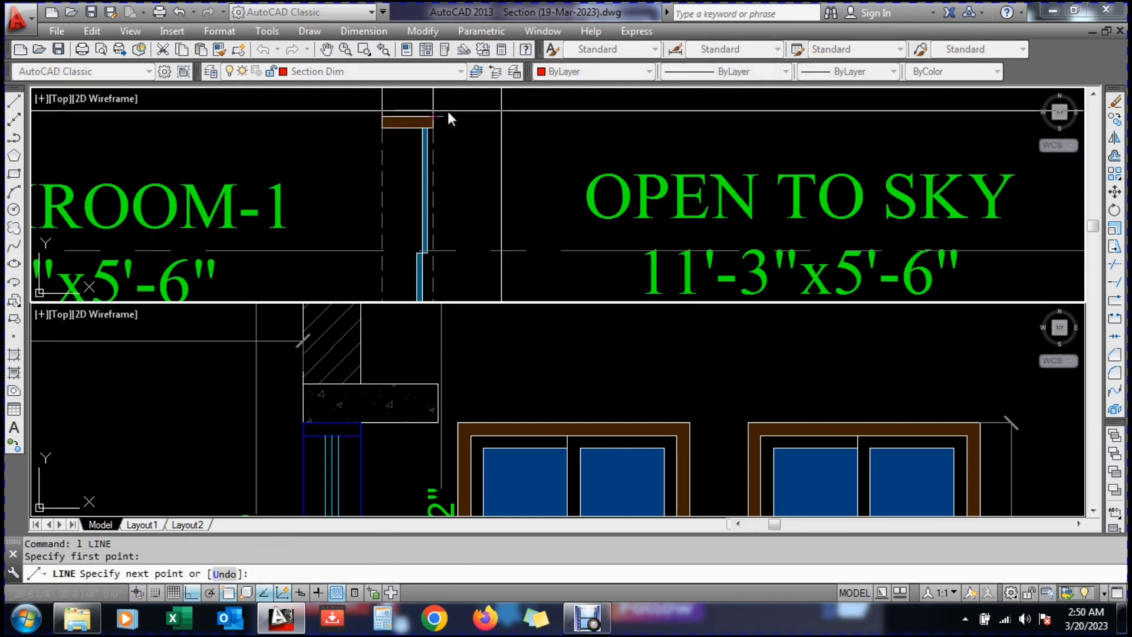
key(Escape)
key(Escape)
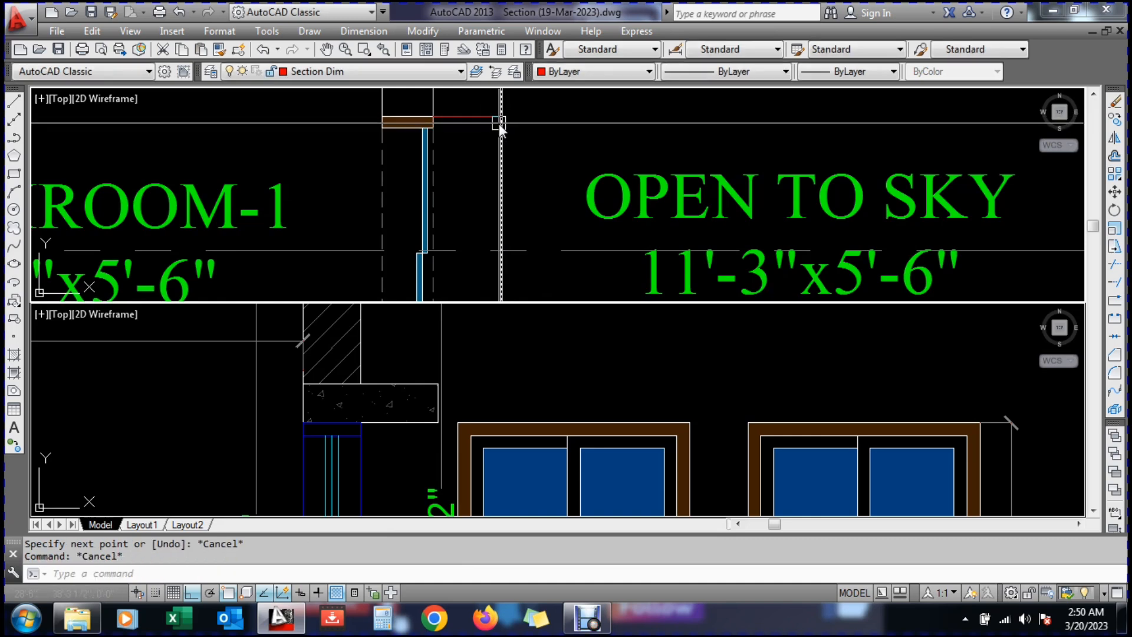
text(ma)
key(Return)
click(499, 123)
click(475, 116)
key(Escape)
Trim the Bathroom-1 side offset line above the short horizontal line
text(tr)
key(Return)
key(Return)
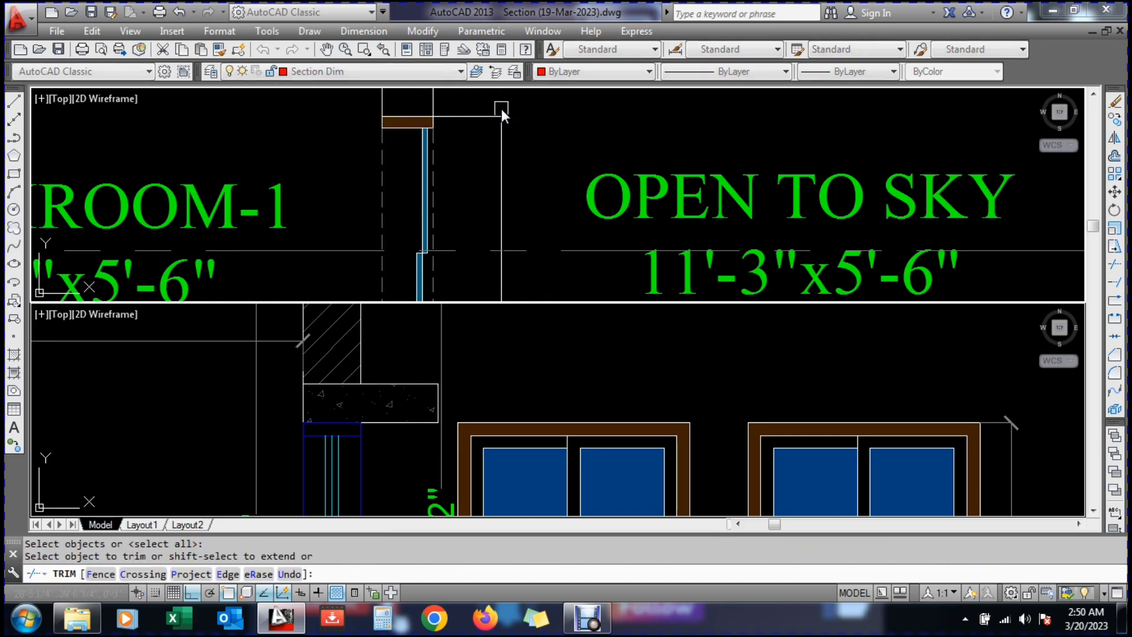
click(501, 109)
key(Escape)
Select the five lines of the offset outline in the open-to-sky area and set their color to Blue
scroll(502, 125, down, 2)
scroll(508, 125, up, 2)
click(512, 118)
click(448, 190)
scroll(494, 140, down, 3)
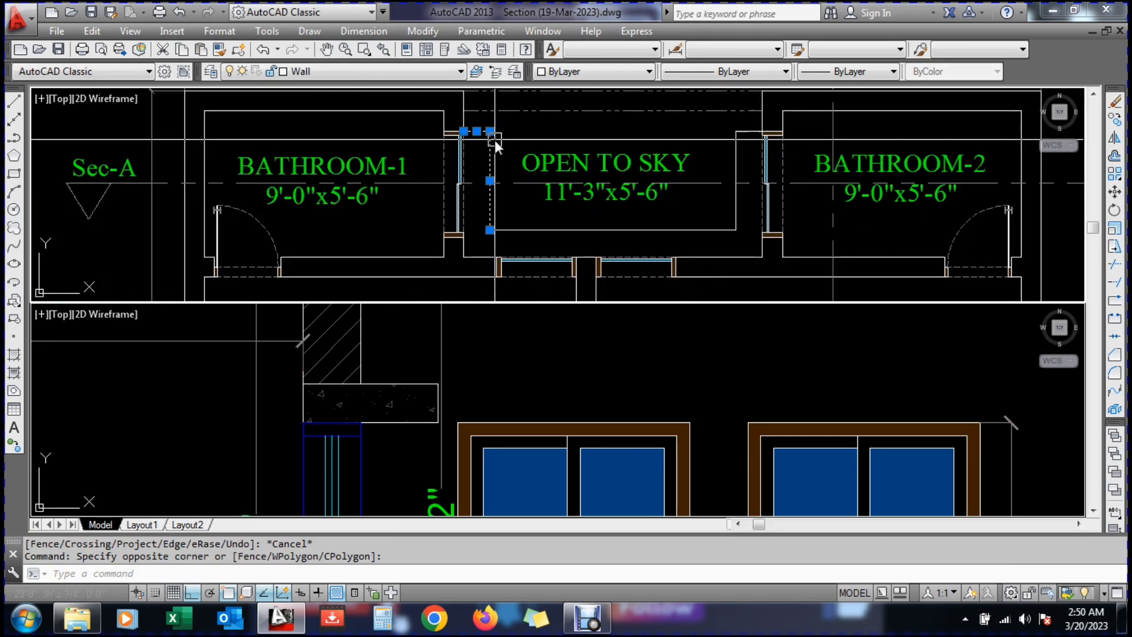
scroll(710, 186, up, 2)
click(750, 209)
click(727, 249)
scroll(712, 196, down, 2)
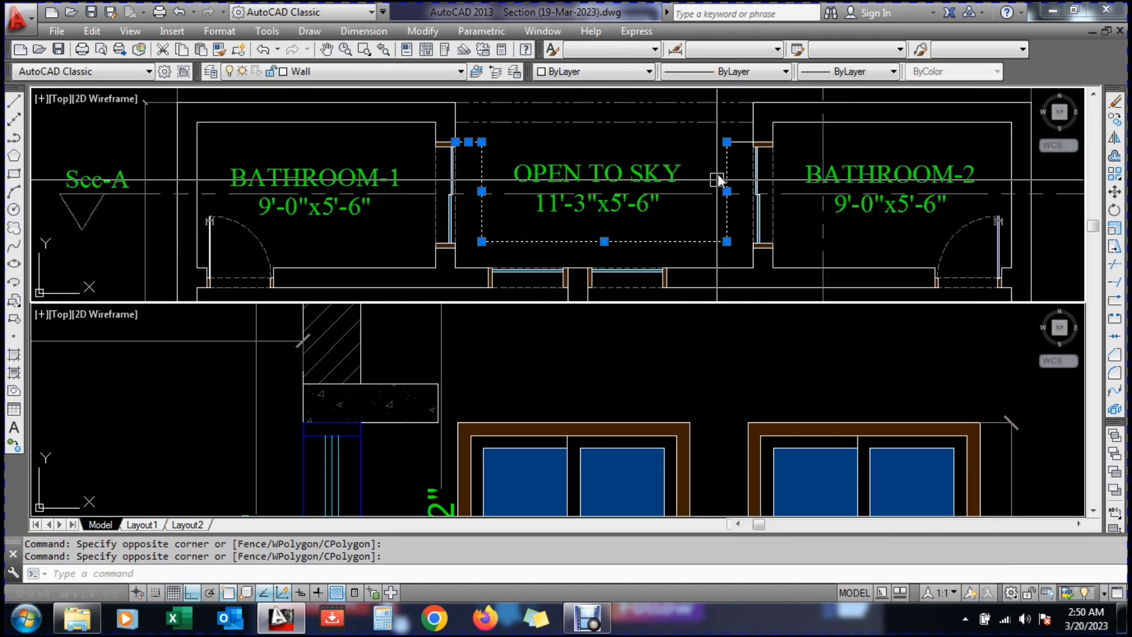
scroll(727, 123, up, 2)
text(mo)
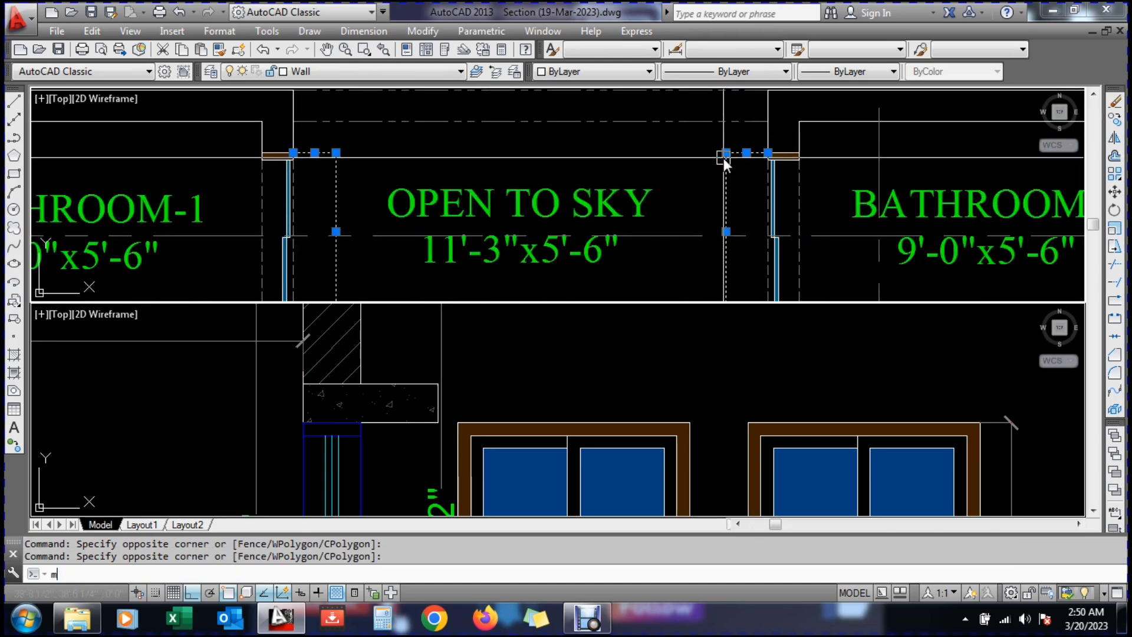
key(Return)
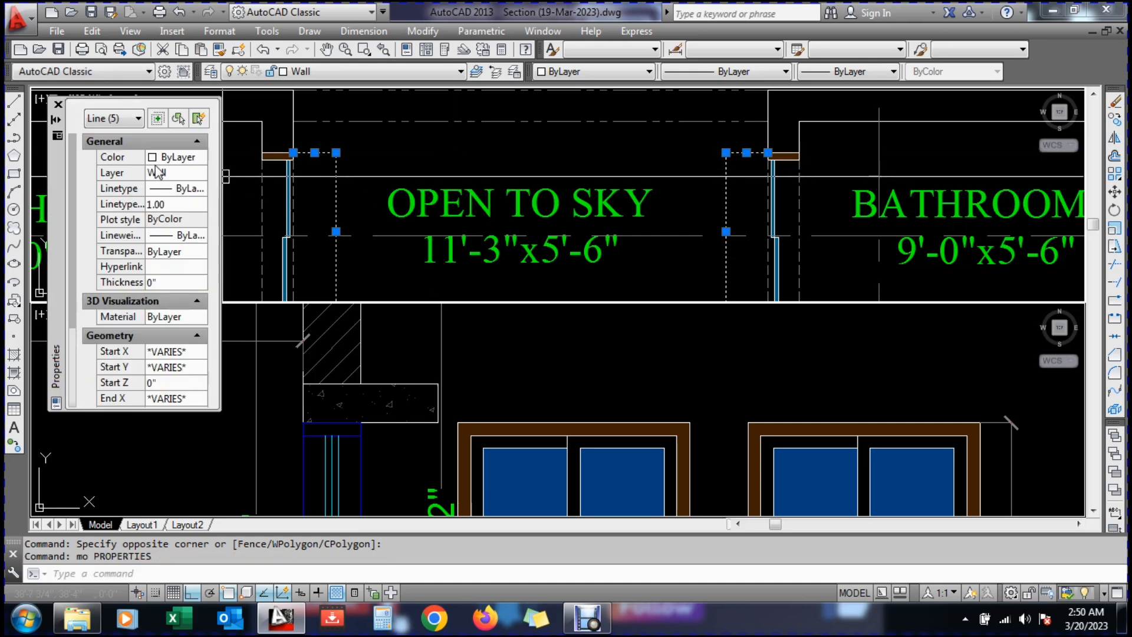
click(201, 157)
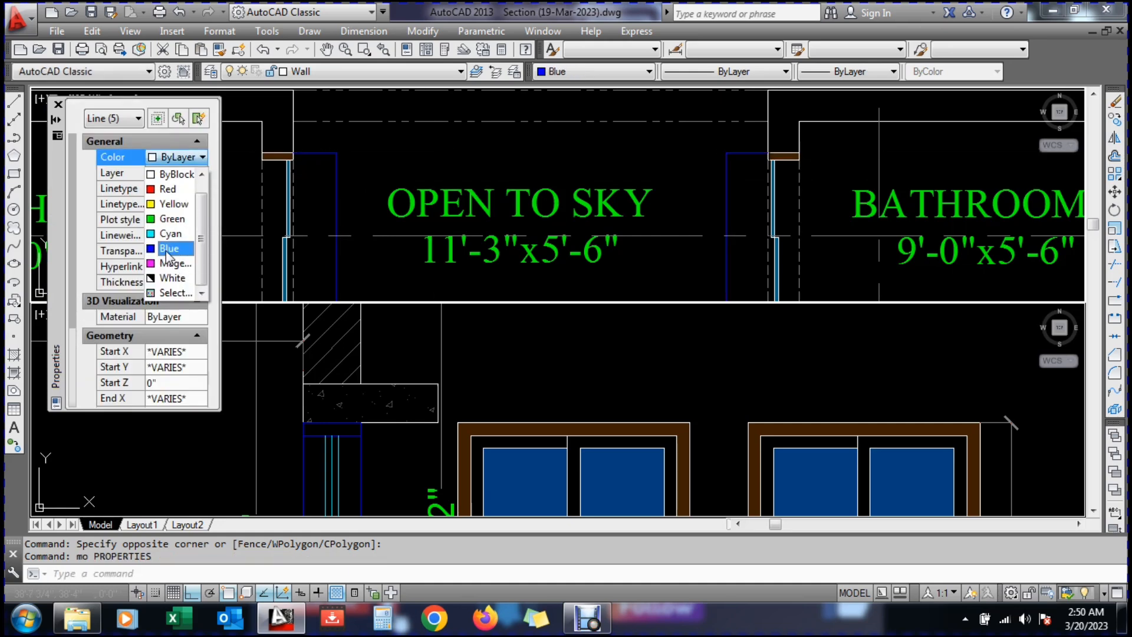
click(167, 249)
Give the offset outline lines the HIDDEN linetype with a linetype scale of 2
click(176, 189)
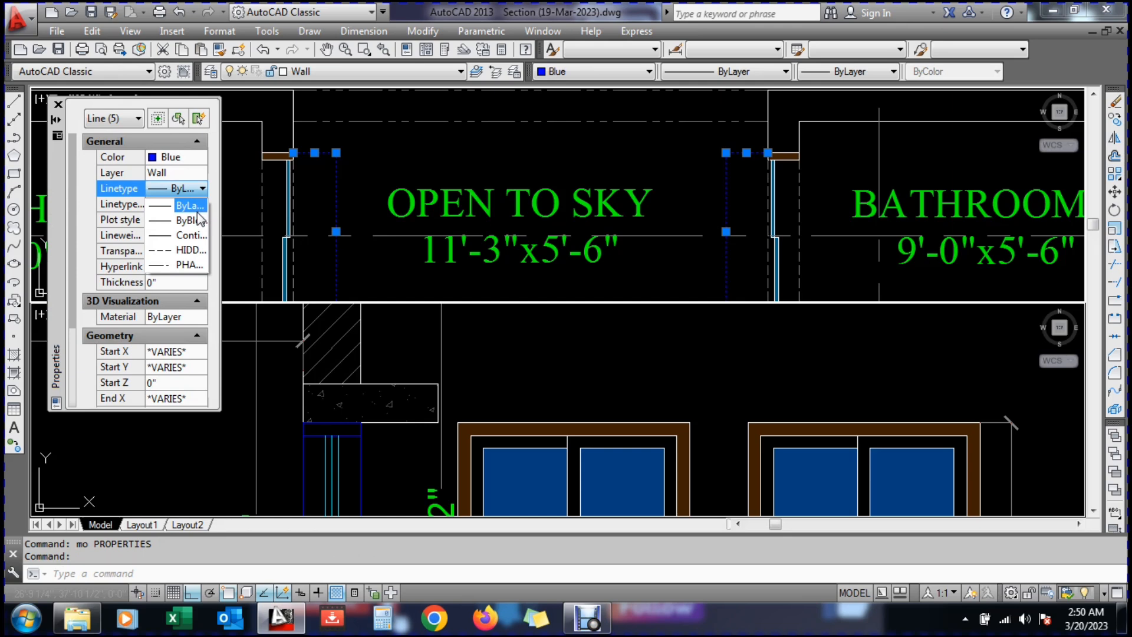
click(187, 250)
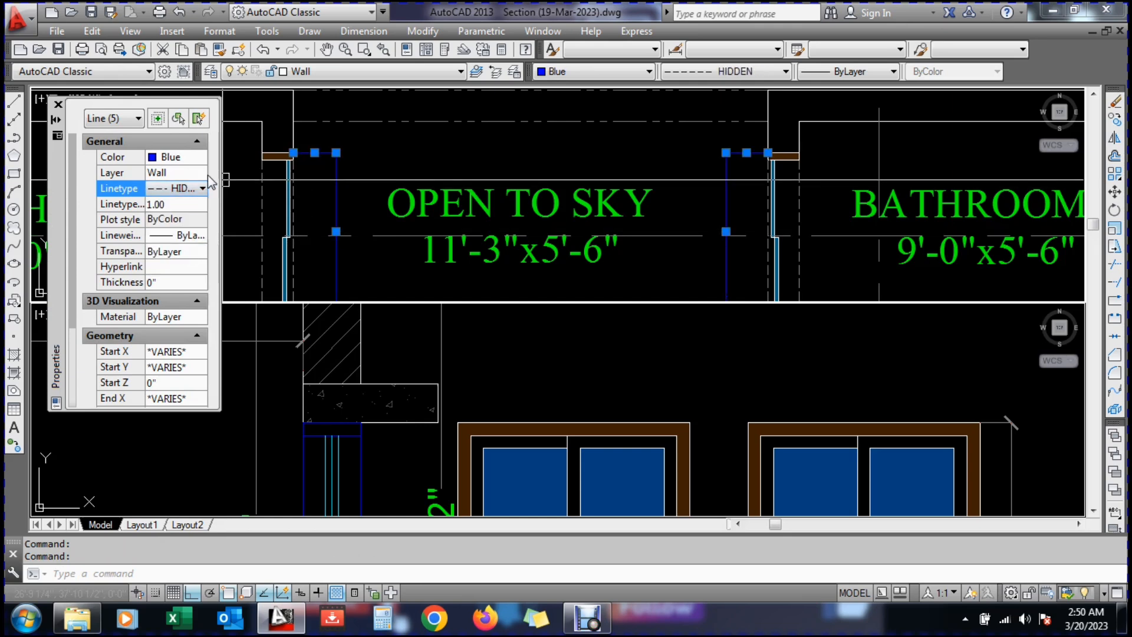
click(158, 203)
text(5)
key(Return)
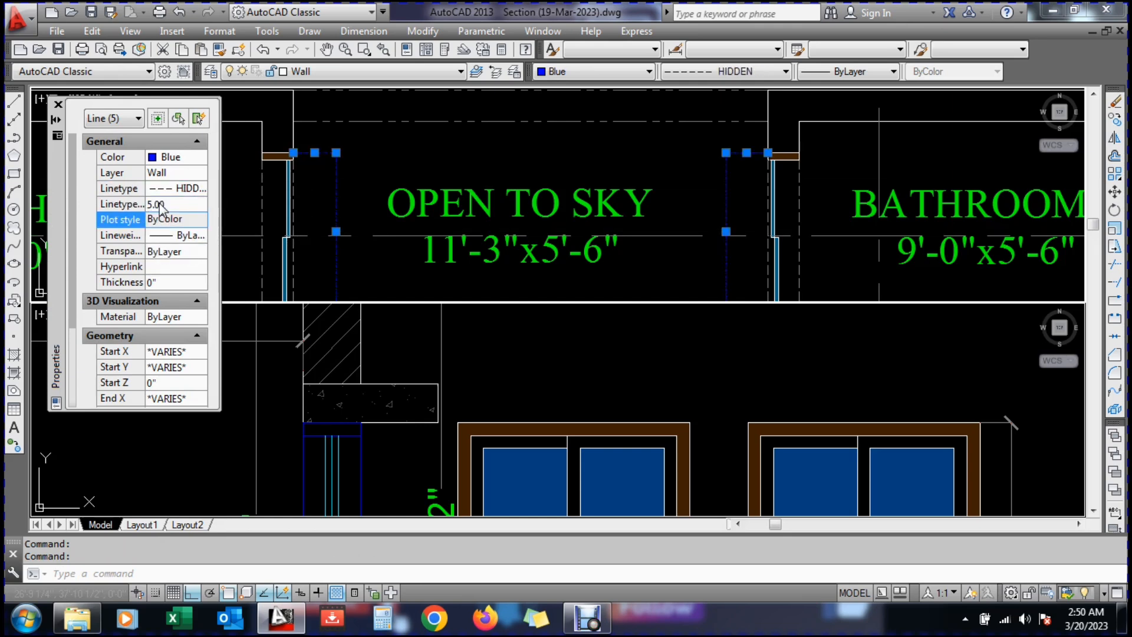
text(2)
key(Return)
key(Escape)
key(Escape)
Compare the dashed outline in the plan's open-to-sky area with the projecting concrete slabs above the windows in the section
text(p)
key(Return)
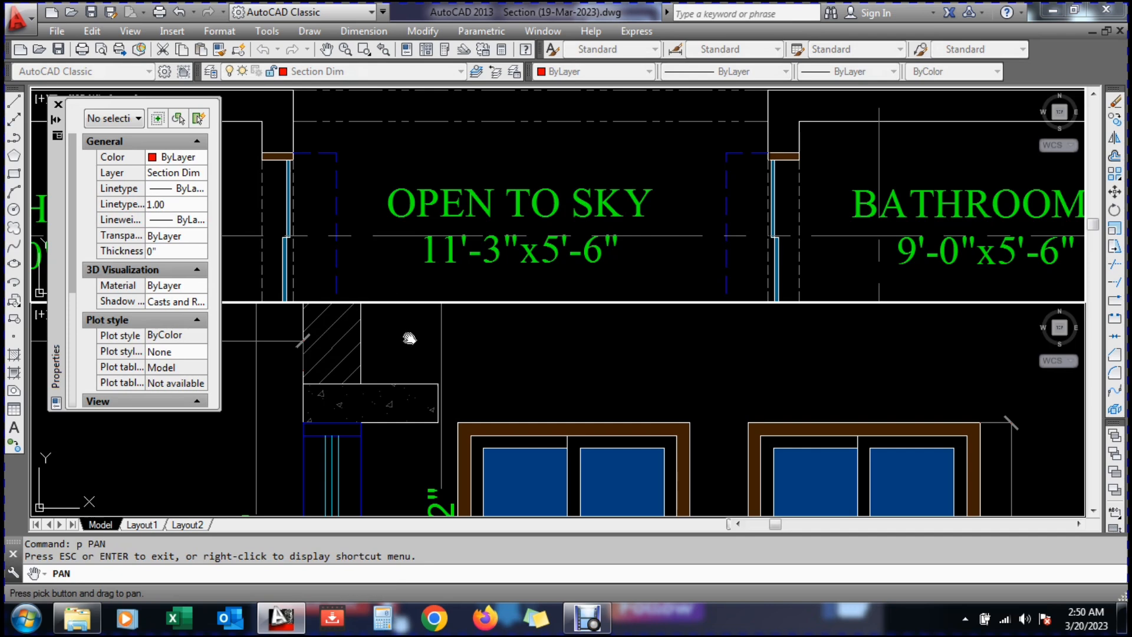
scroll(391, 359, down, 2)
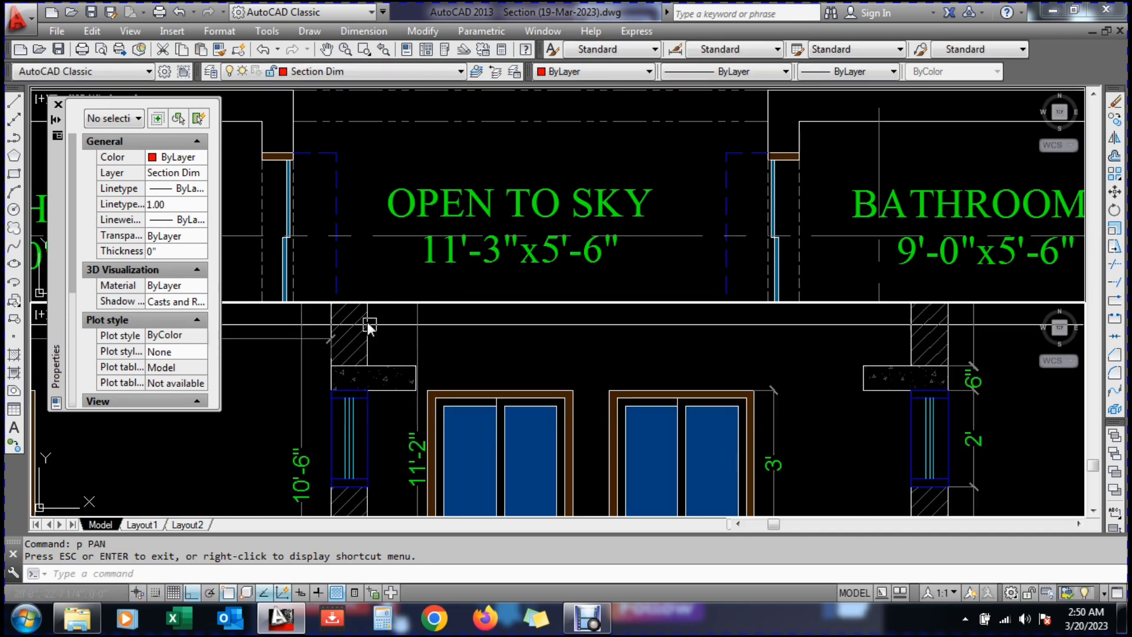
scroll(289, 265, down, 2)
scroll(289, 265, down, 4)
scroll(339, 248, up, 6)
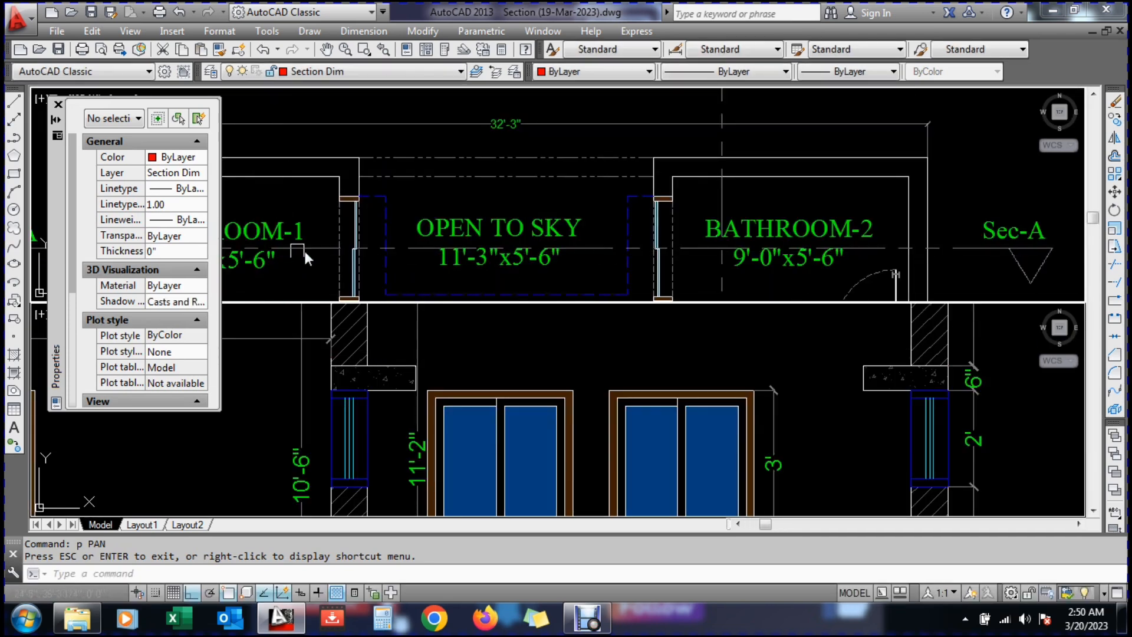
scroll(403, 183, down, 3)
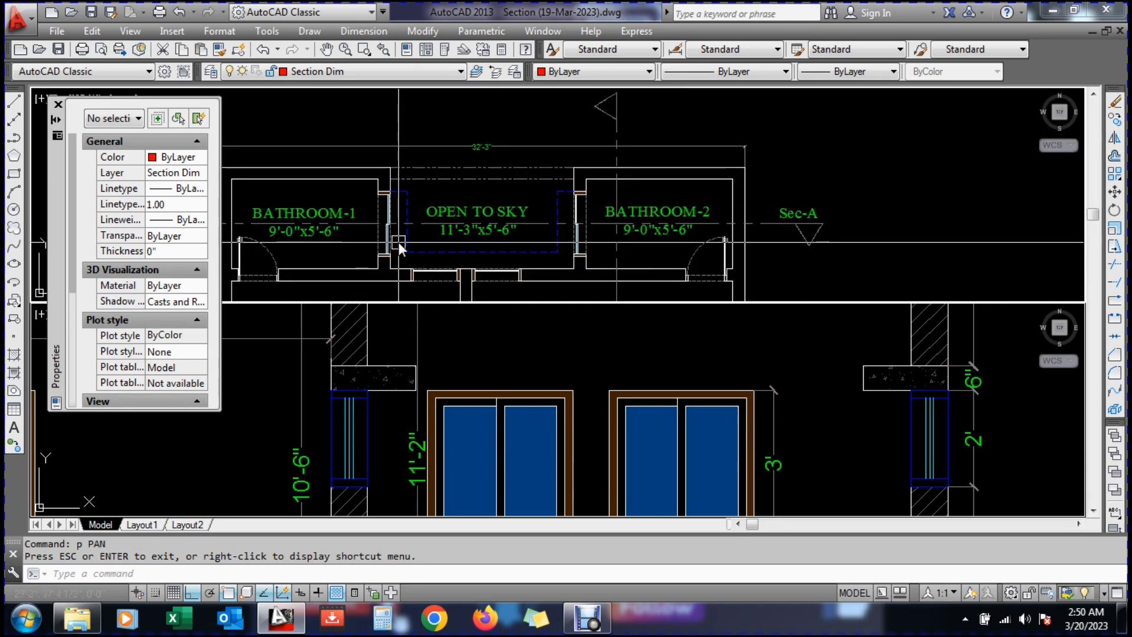
scroll(395, 220, down, 1)
scroll(396, 219, up, 2)
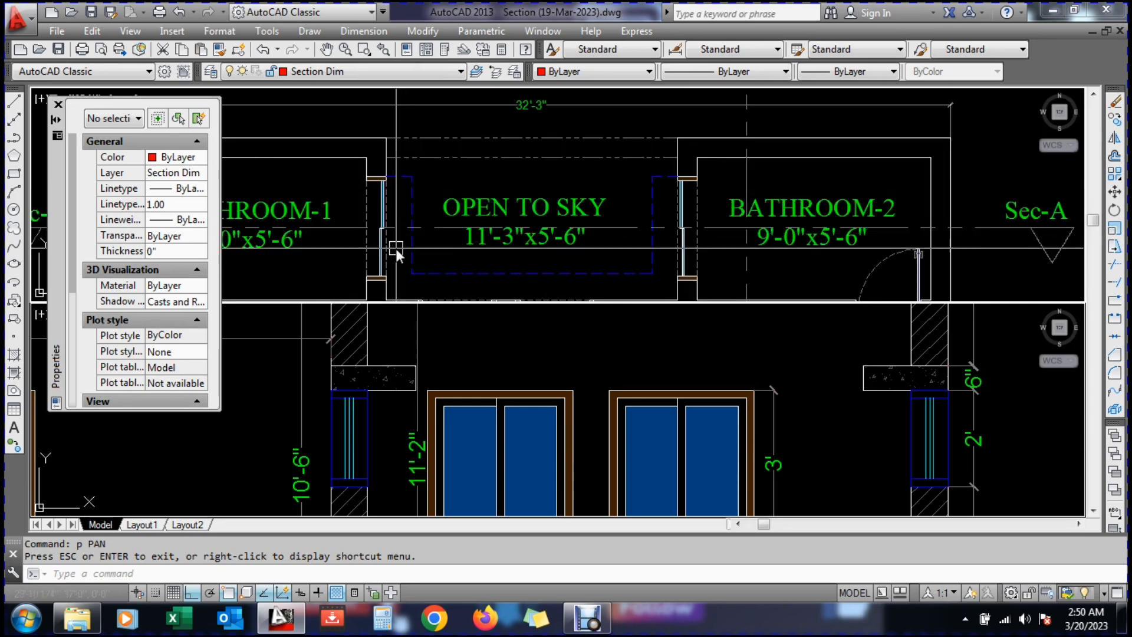
scroll(413, 354, down, 2)
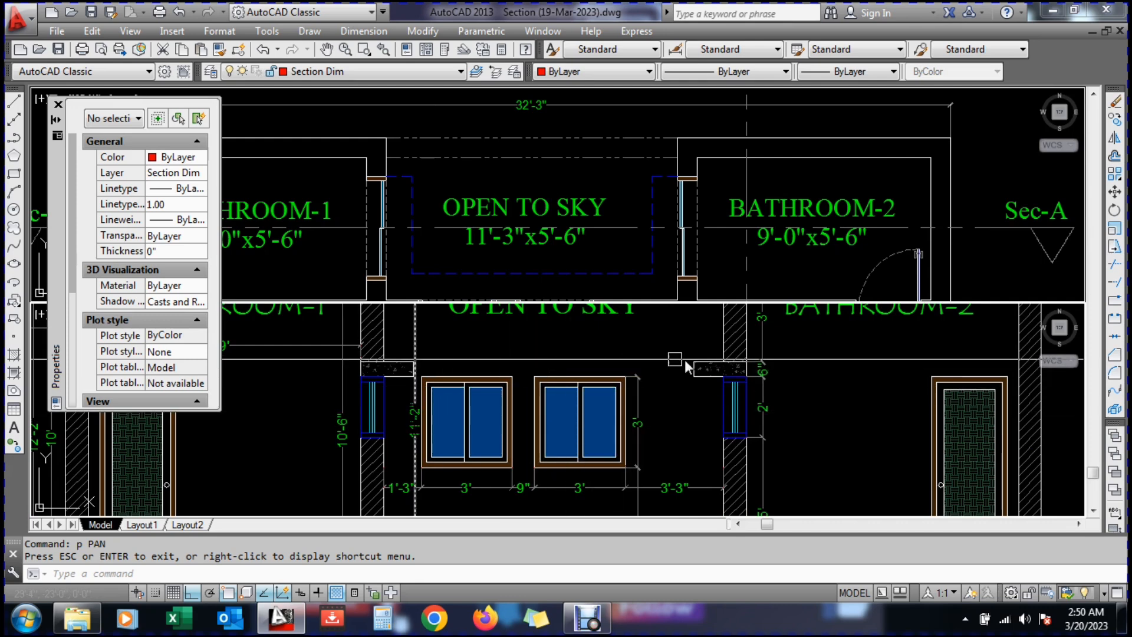
Draw a rectangle in the section spanning between the two projecting concrete slabs above the windows
mouse_move(691, 370)
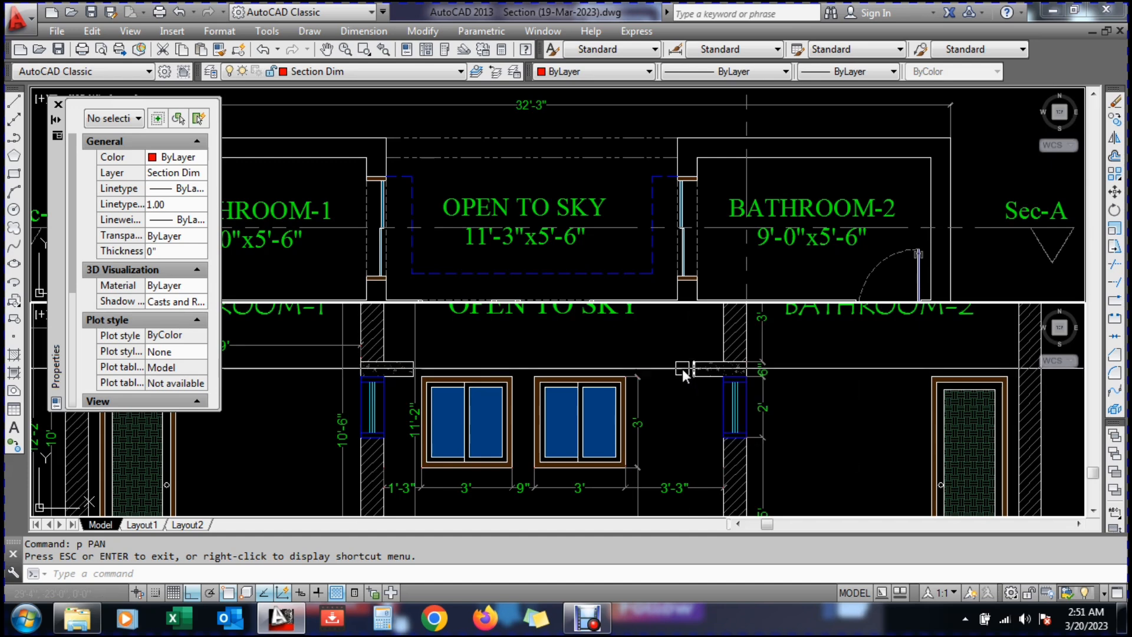
scroll(416, 367, up, 5)
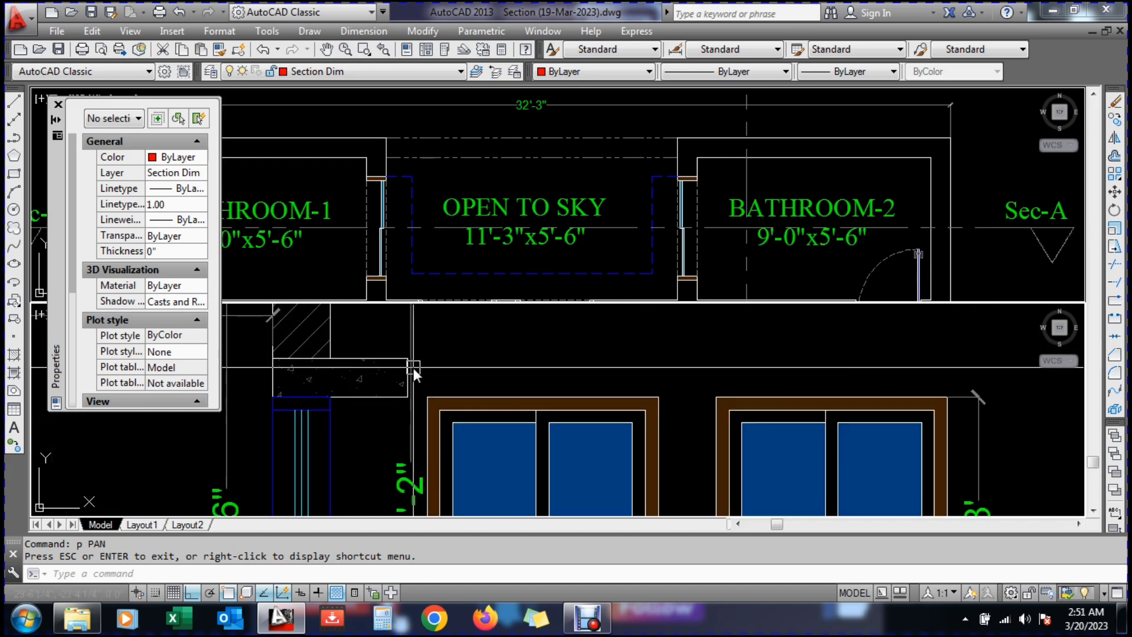
text(rec)
key(Return)
scroll(411, 368, down, 2)
click(884, 386)
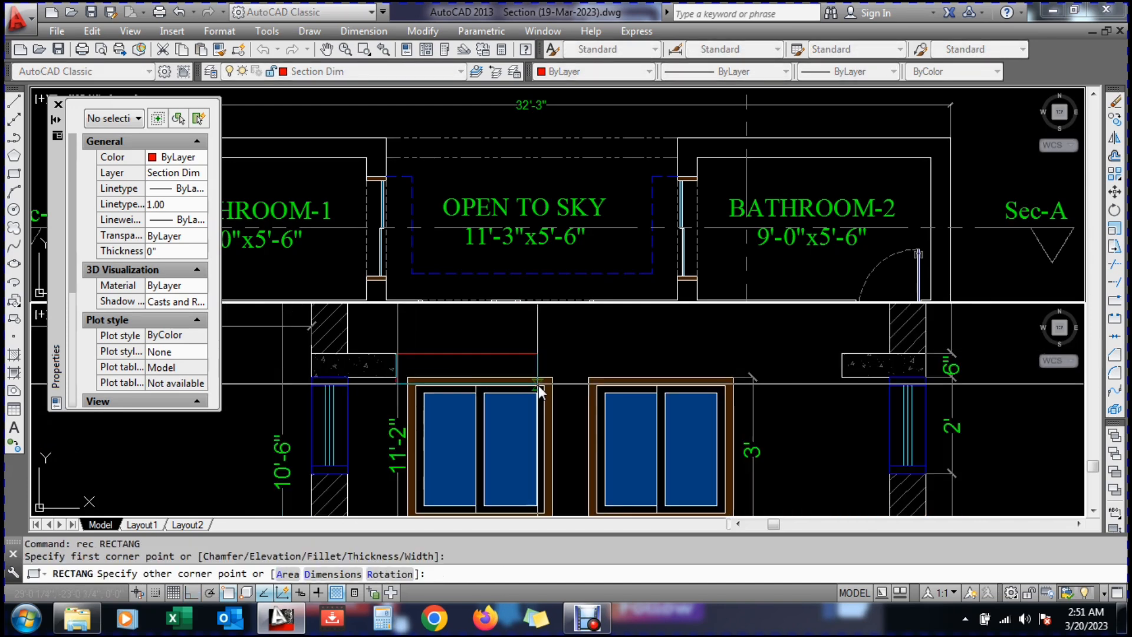
key(Escape)
key(Escape)
Match the new rectangle's properties to the outline of the projecting slab beside Bathroom-2
scroll(849, 391, up, 2)
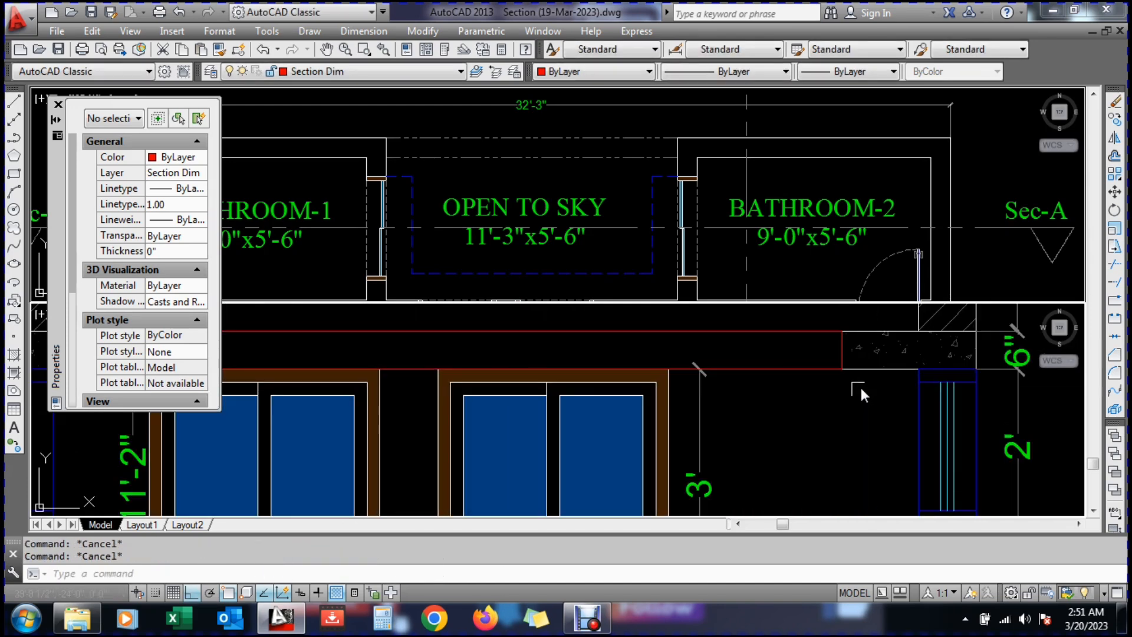
text(ma)
key(Return)
click(875, 367)
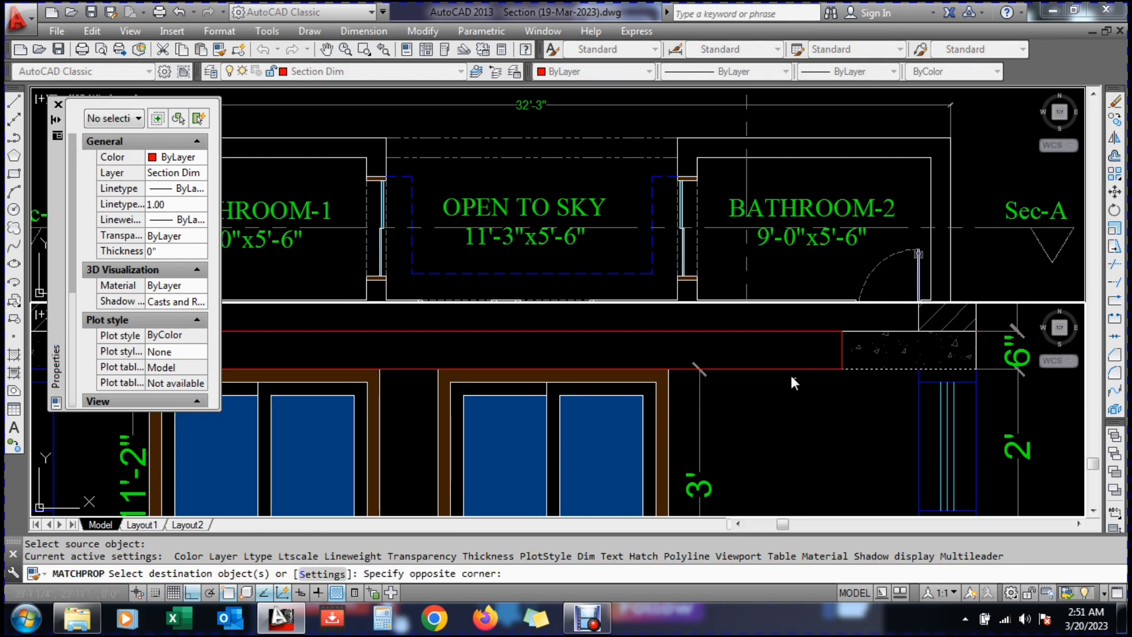
click(766, 360)
key(Return)
Set the color of the rectangle between the projecting slabs to index color 8
click(168, 158)
scroll(168, 158, down, 1)
click(171, 273)
text(8)
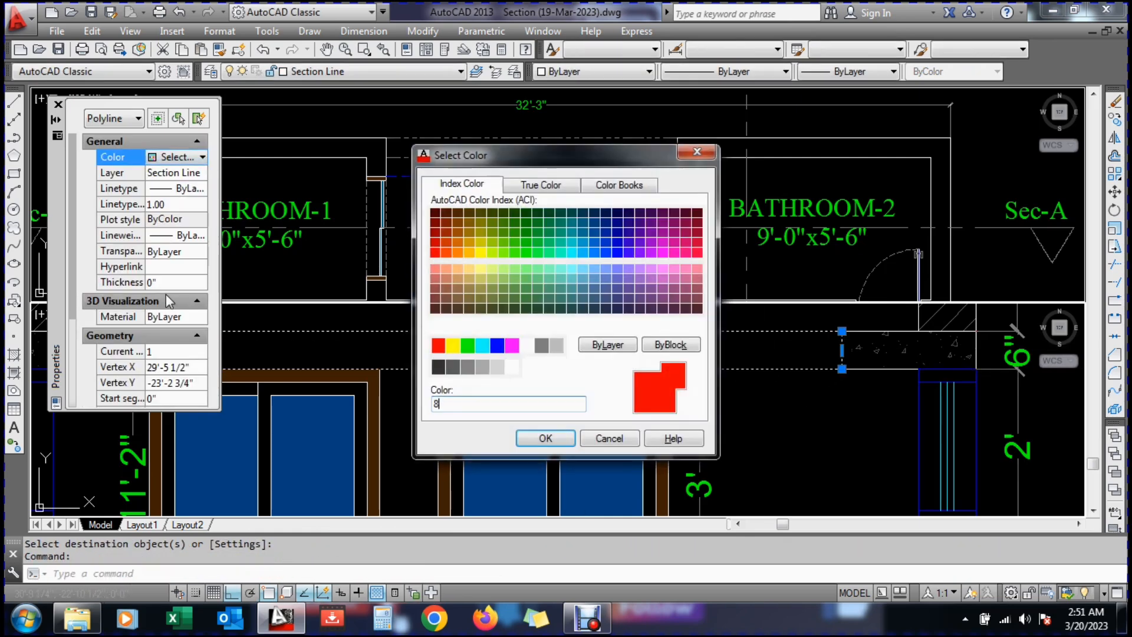
key(Return)
key(Escape)
key(Escape)
Copy the Sec-A label beside Bathroom-2 to the upper arrow marker of the vertical section line with Ortho off
scroll(772, 477, down, 3)
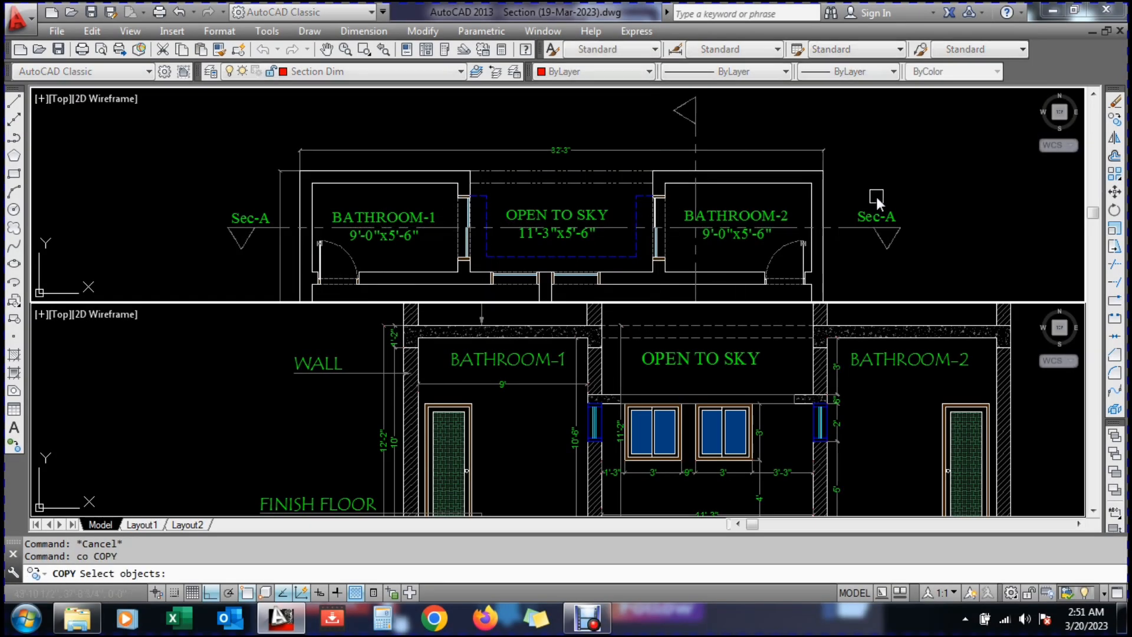
click(877, 218)
key(Return)
click(883, 217)
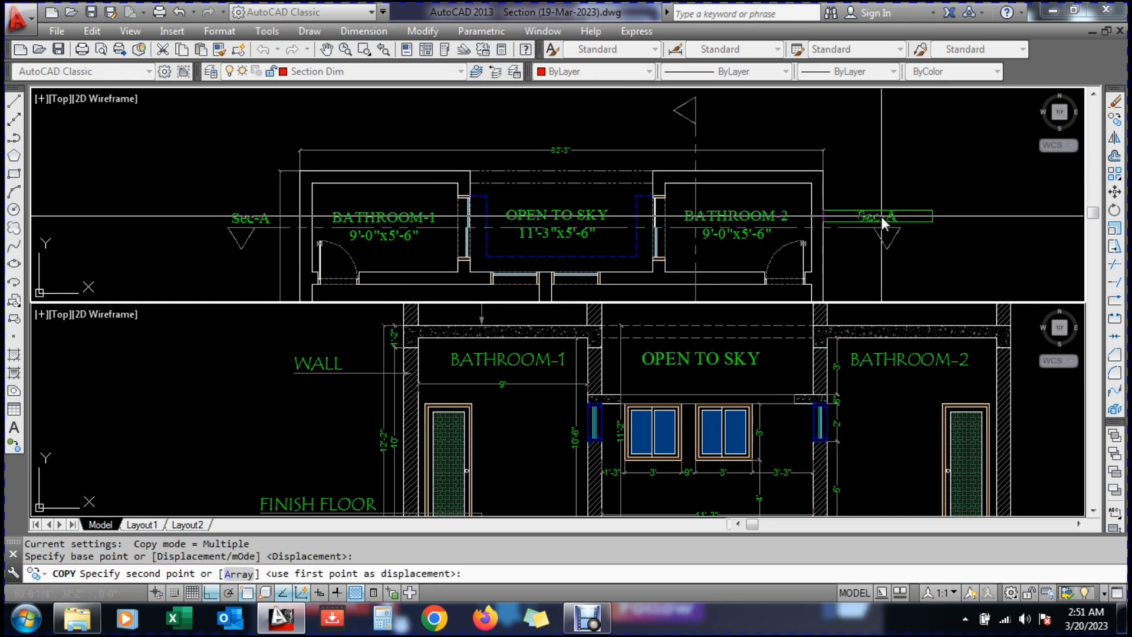
scroll(679, 110, up, 4)
key(F8)
click(621, 168)
key(Escape)
Change the text of the label copied beside the vertical section line's upper arrow to Sec-B
text(ed)
key(Return)
click(635, 174)
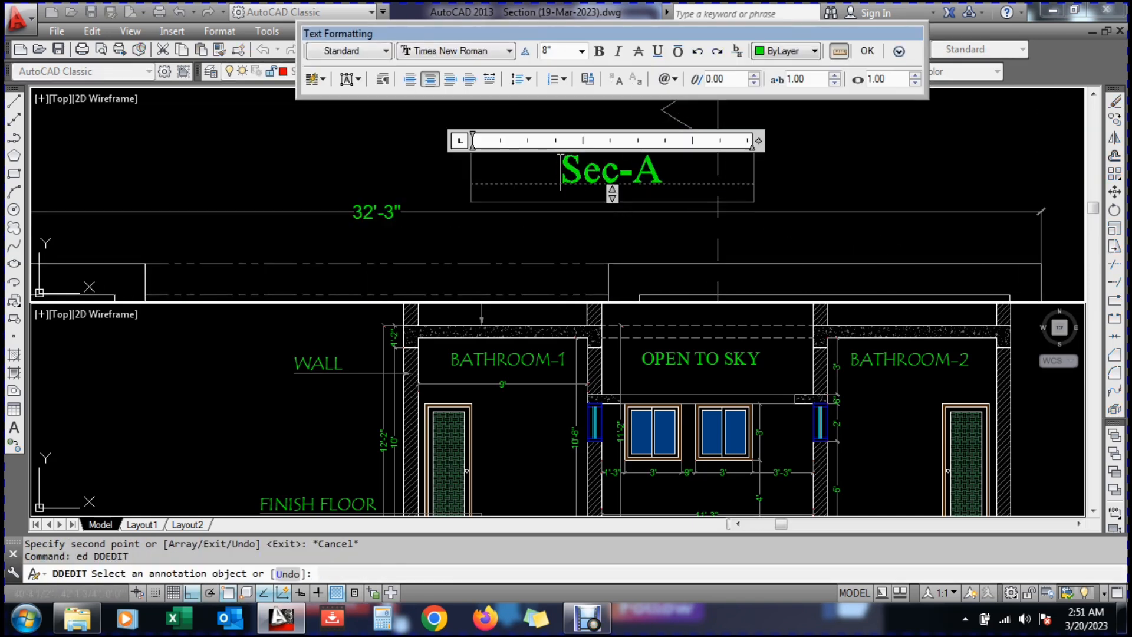
click(663, 226)
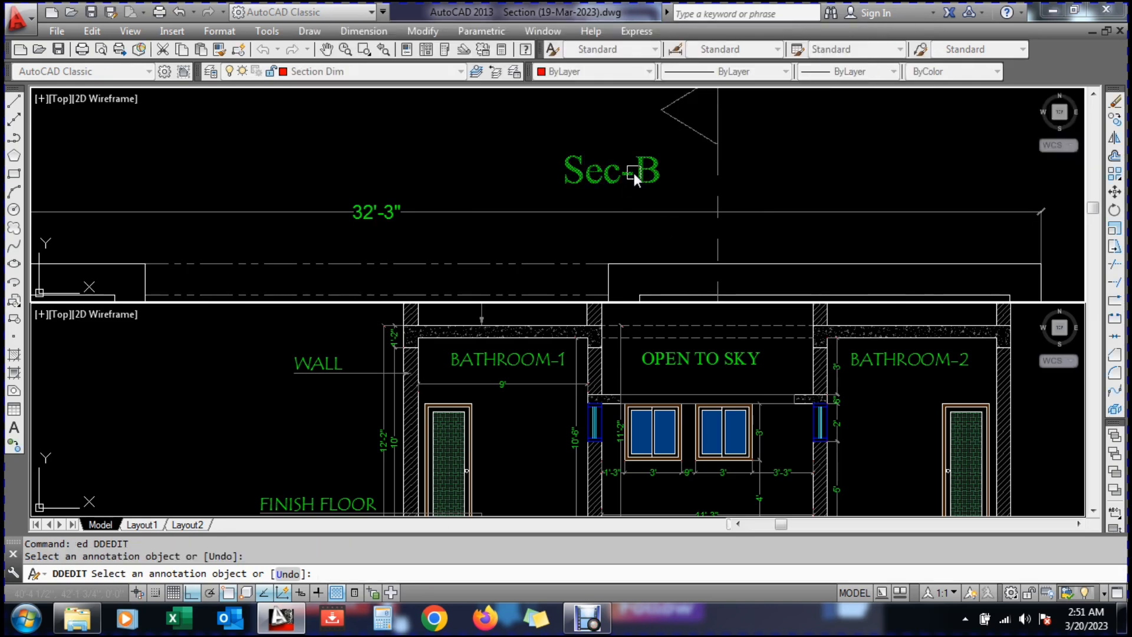
key(Escape)
Rotate the Sec-B label by 90 degrees so it runs parallel to the vertical section line
text(ro)
key(Return)
click(614, 177)
key(Return)
click(615, 174)
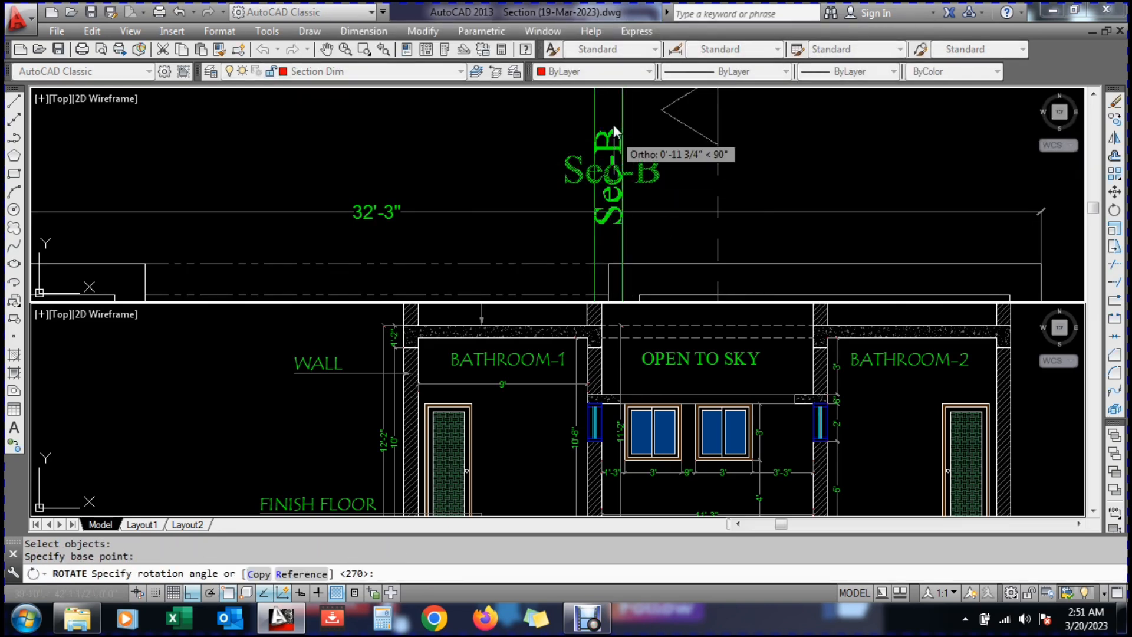
click(613, 120)
Move the Sec-B label with Ortho off to sit beside the vertical section line, just below its upper arrow marker
key(Escape)
text(m)
key(Return)
click(614, 172)
key(Return)
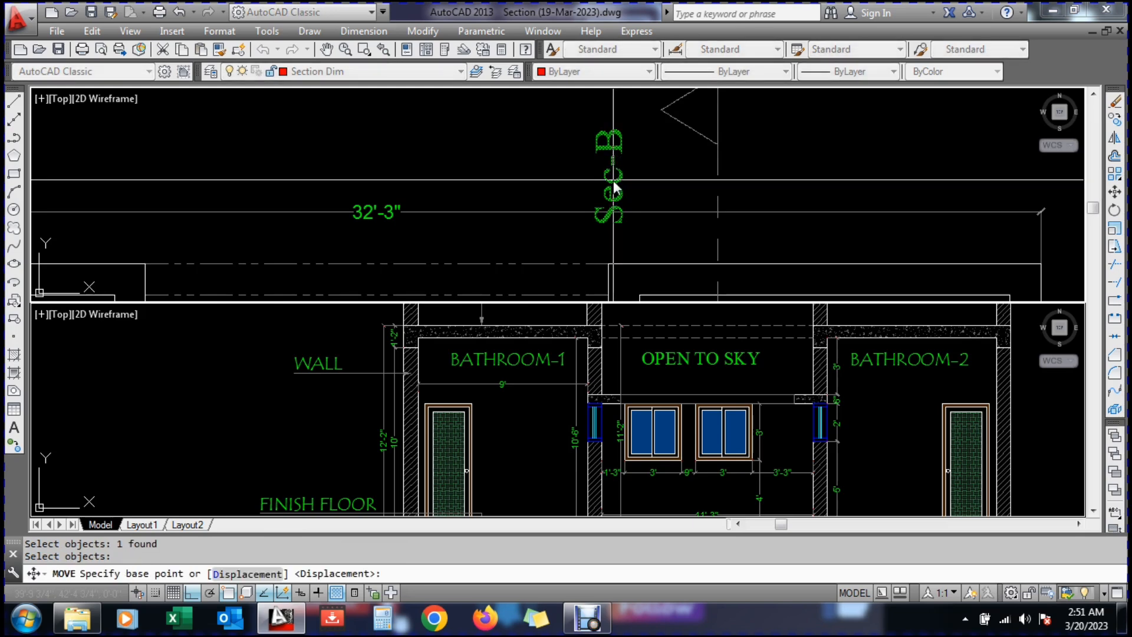
click(616, 180)
key(F8)
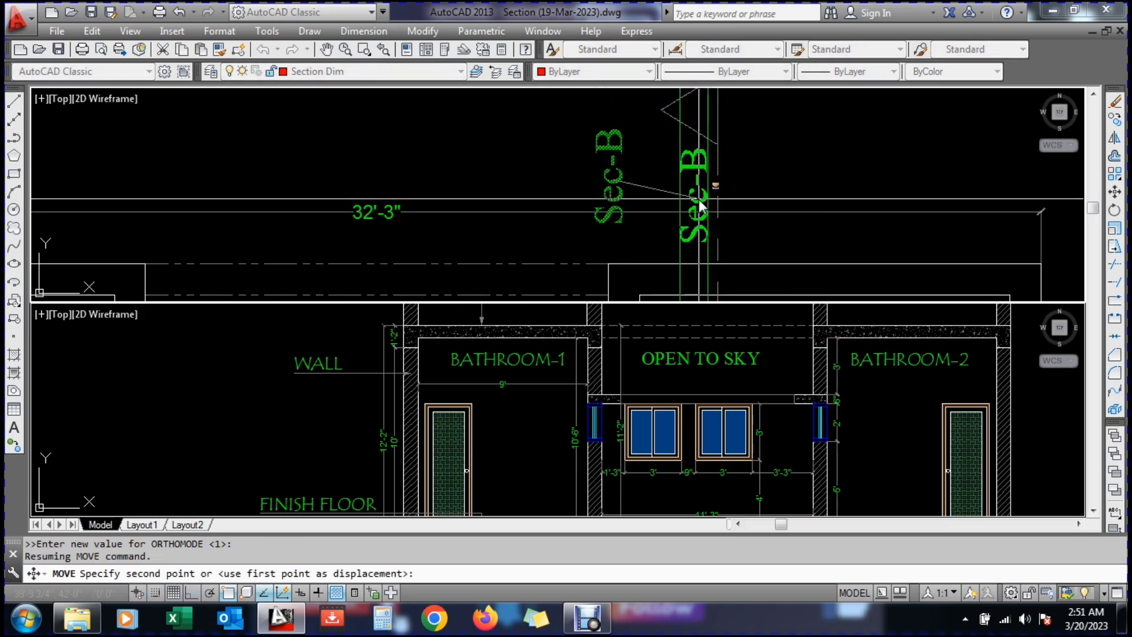
click(701, 207)
key(Escape)
Stretch the upper end of the vertical section line, including its arrow marker, slightly upward away from the plan
click(737, 212)
scroll(730, 177, down, 3)
key(Escape)
text(s)
key(Return)
click(734, 150)
click(684, 235)
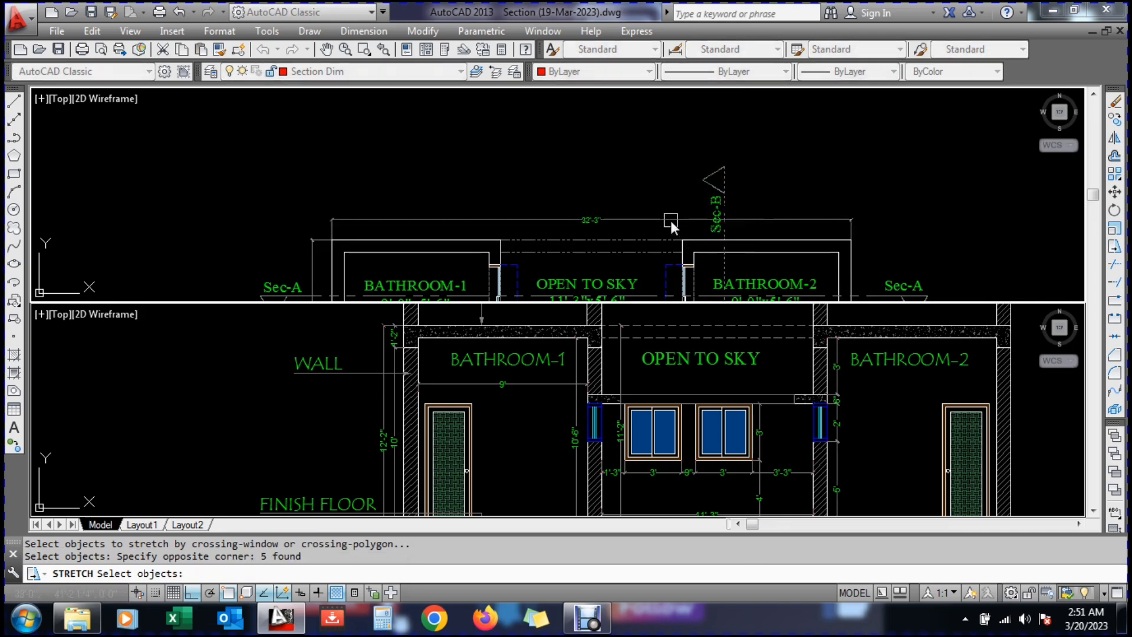
key(Return)
click(645, 177)
click(643, 165)
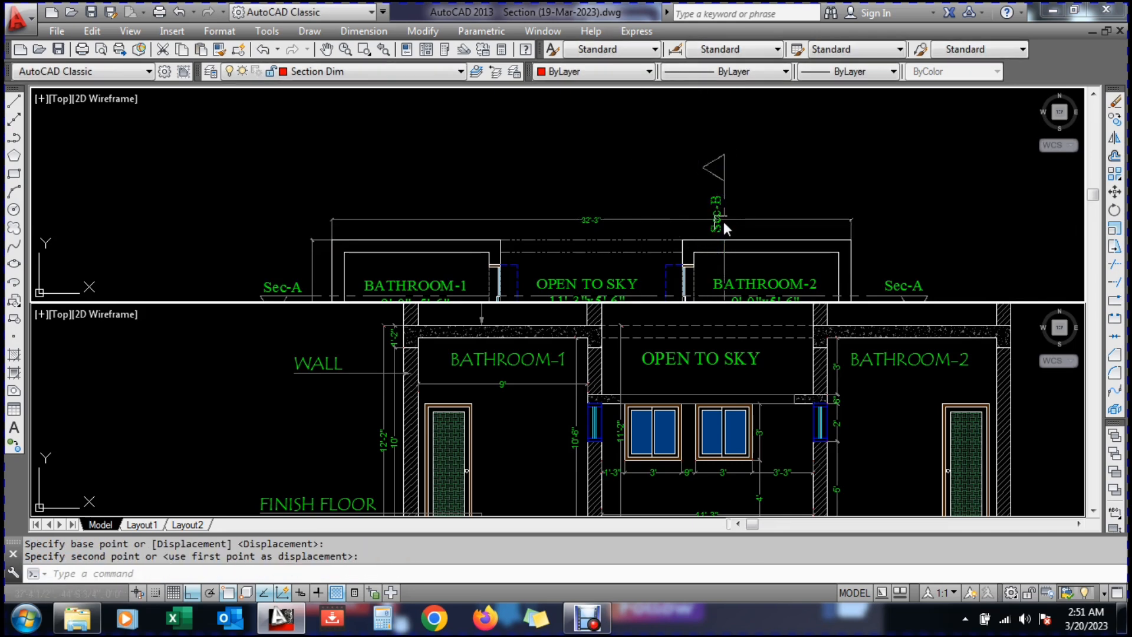
Move the Sec-B label straight up, closer to the raised arrow marker
scroll(725, 212, up, 3)
text(m)
key(Return)
click(687, 191)
key(Return)
click(786, 188)
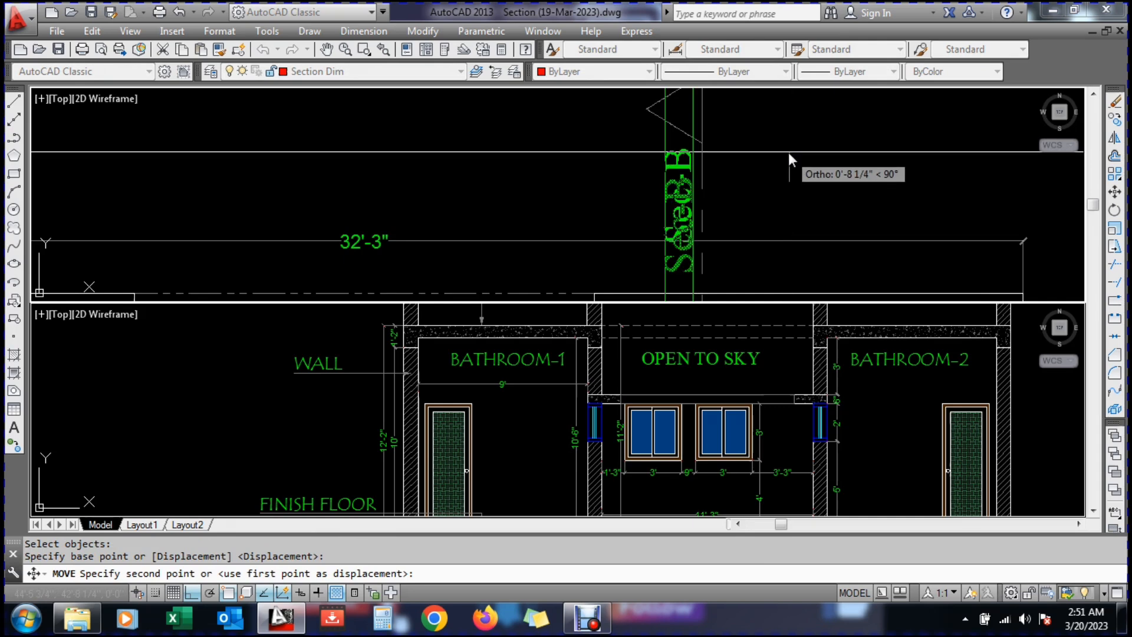
click(789, 154)
Copy the Sec-B label straight down to the lower arrow marker of the vertical section line
text(co)
key(Return)
click(684, 195)
key(Return)
click(678, 209)
scroll(675, 224, down, 6)
scroll(673, 239, up, 8)
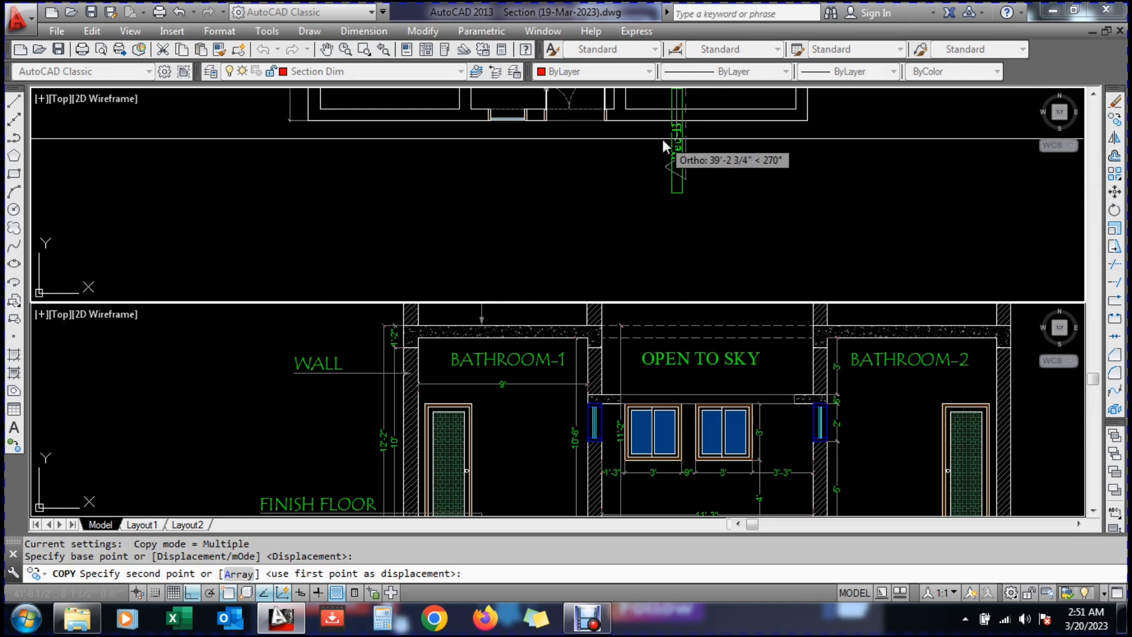
click(663, 139)
key(Escape)
Stretch the lower end of the vertical section line with its arrow marker downward, clear of the Sec-B label
scroll(688, 157, up, 5)
key(Escape)
text(s)
key(Return)
click(728, 138)
click(605, 230)
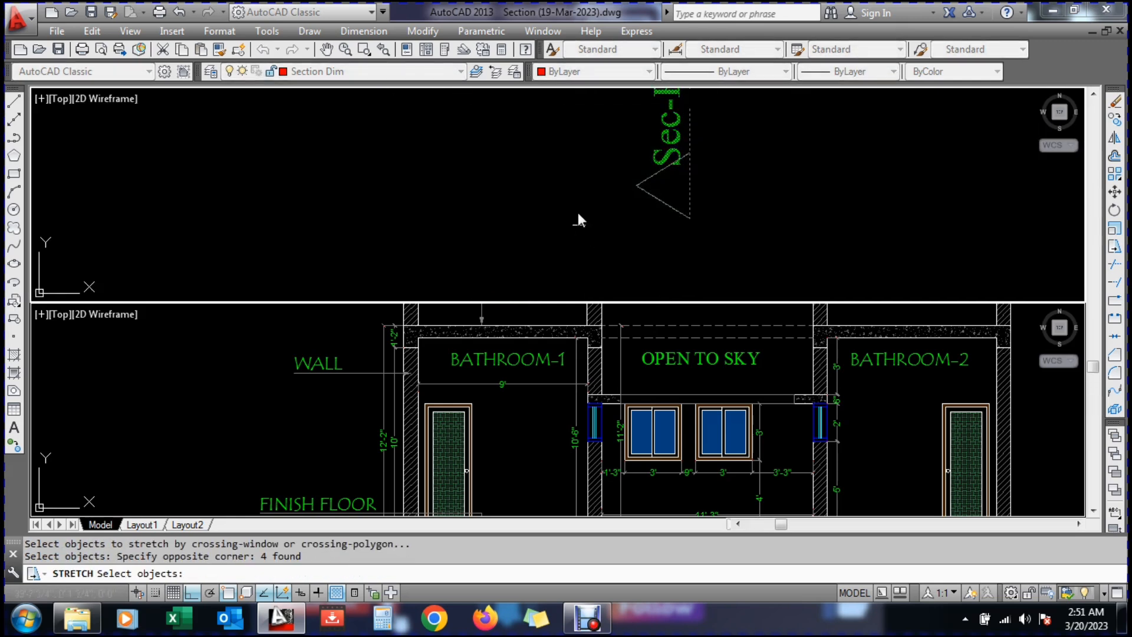
key(Return)
click(547, 138)
click(548, 166)
scroll(599, 211, down, 6)
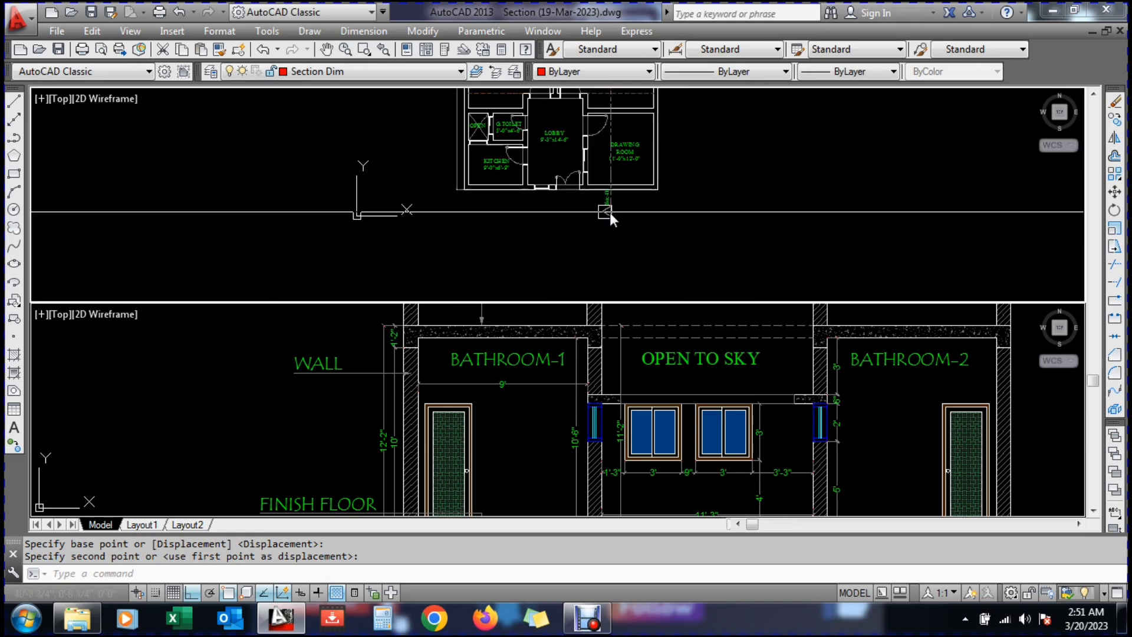
Save the drawing
key(ctrl+s)
scroll(602, 185, down, 4)
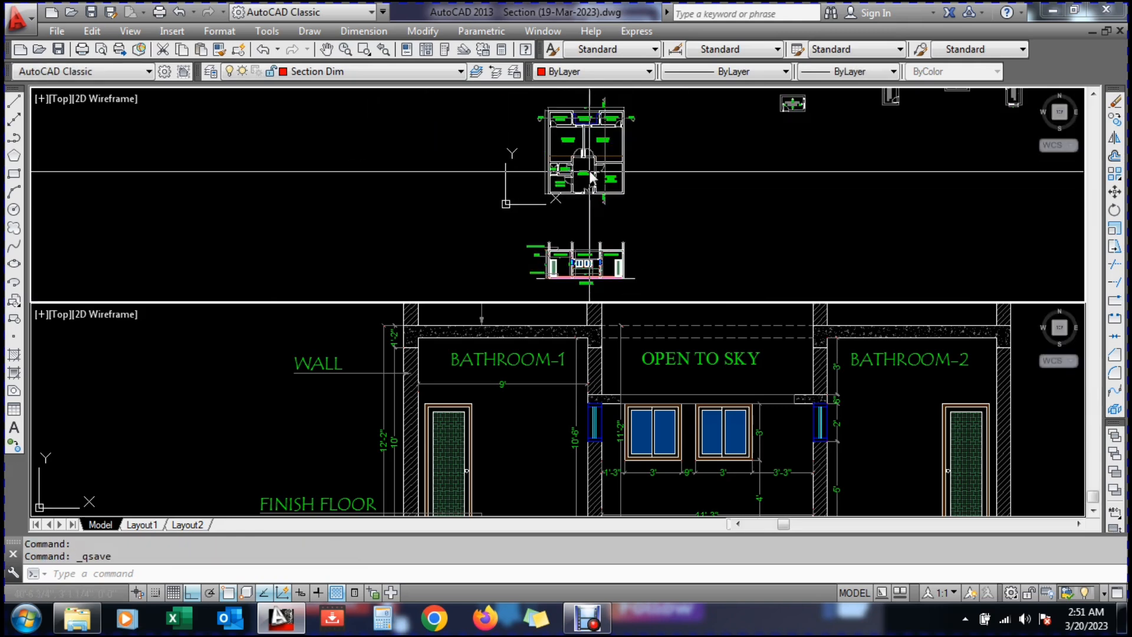
scroll(579, 150, up, 3)
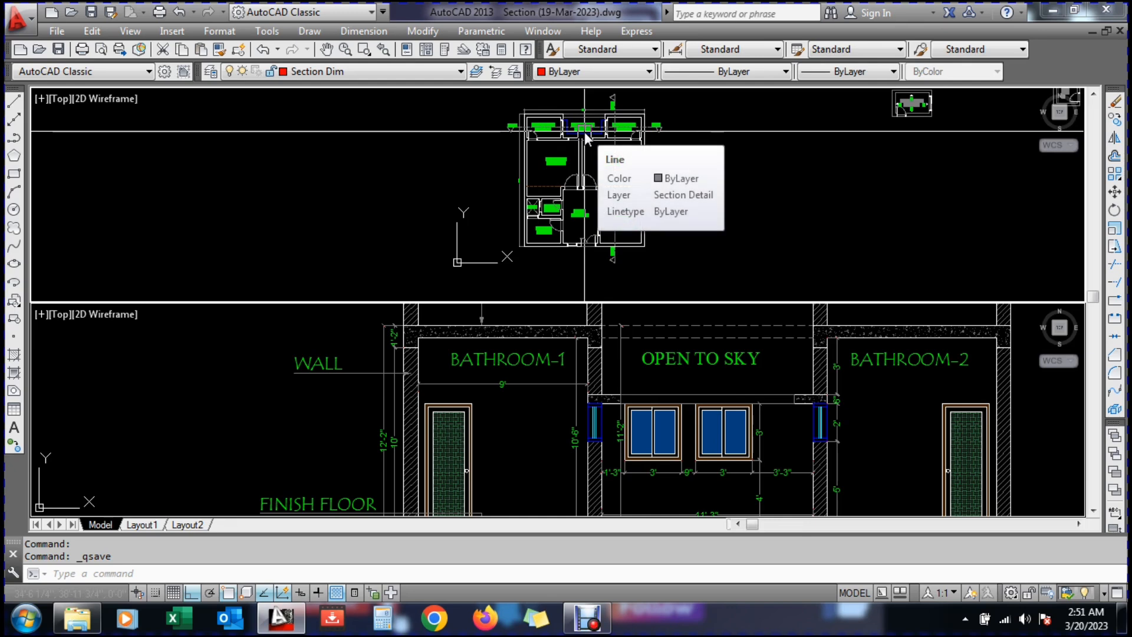
Copy the whole floor plan with its section markers horizontally to the empty space left of the original
text(co)
key(Return)
scroll(498, 133, down, 3)
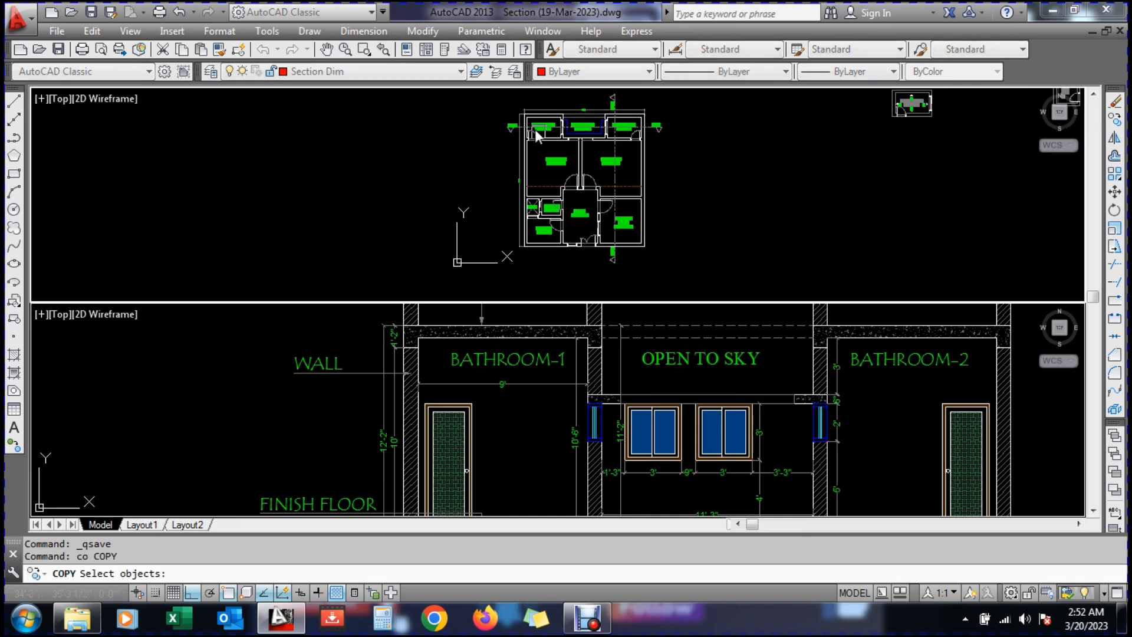
click(485, 98)
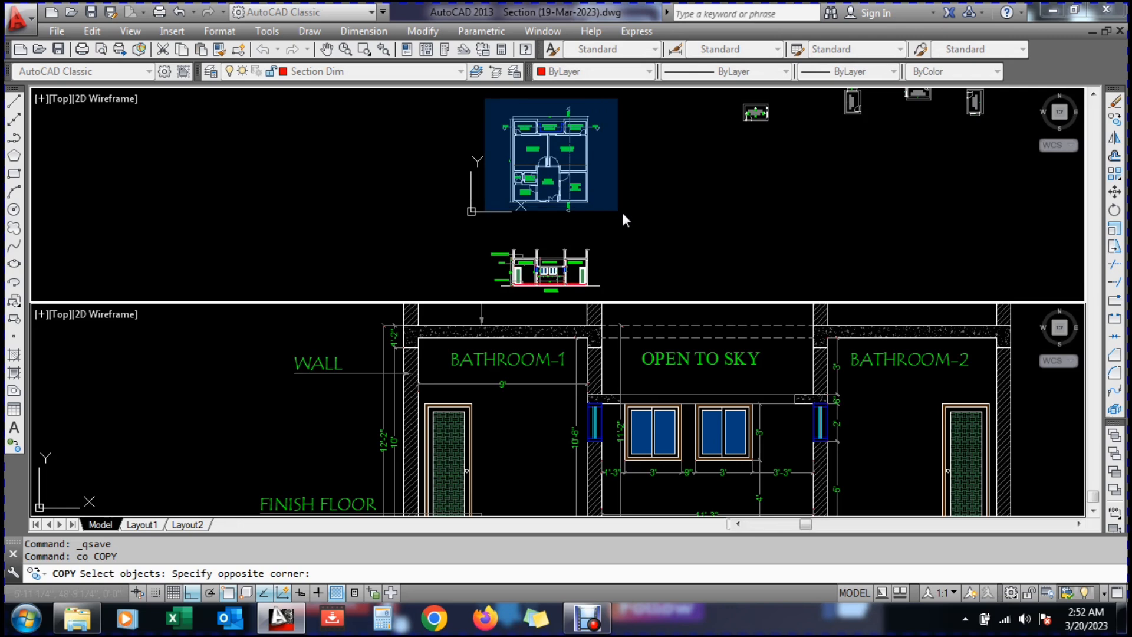
click(650, 226)
key(Return)
click(643, 227)
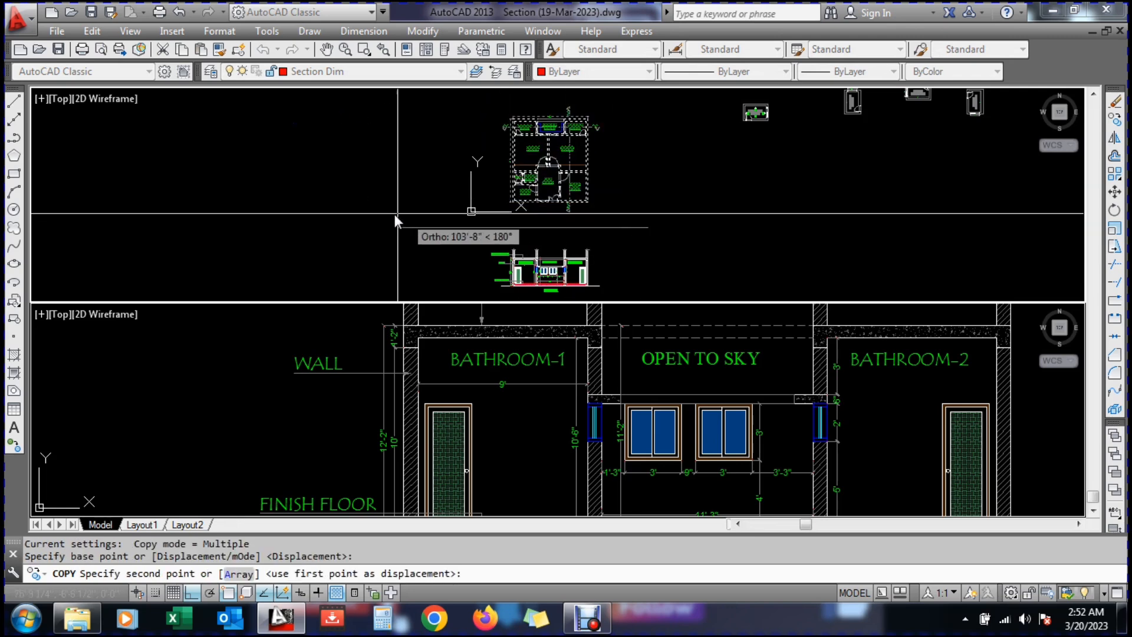
click(340, 216)
key(Escape)
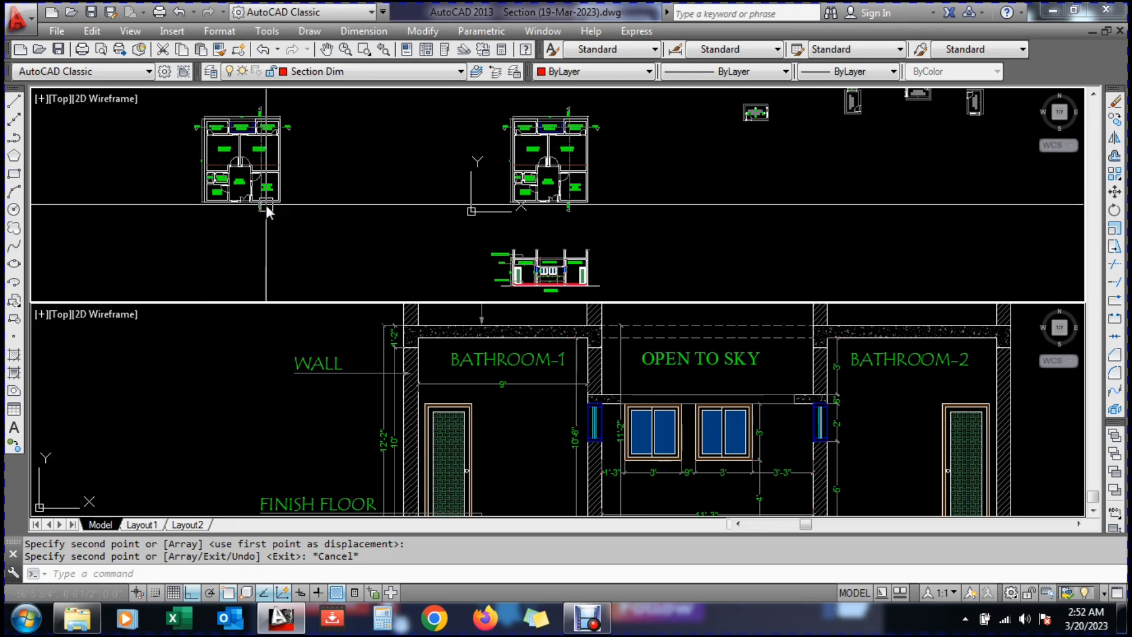
Examine the two floor plans, focusing on the bathrooms and the direction of the Sec-A arrow markers
scroll(184, 134, up, 4)
scroll(184, 135, down, 4)
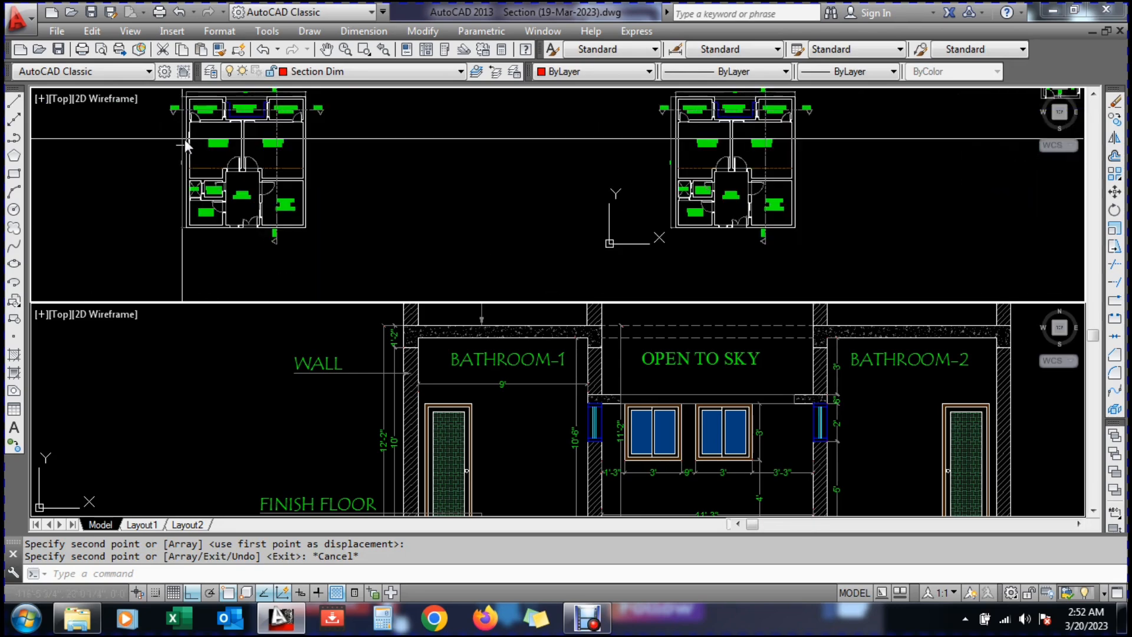
scroll(181, 115, up, 3)
scroll(187, 143, down, 3)
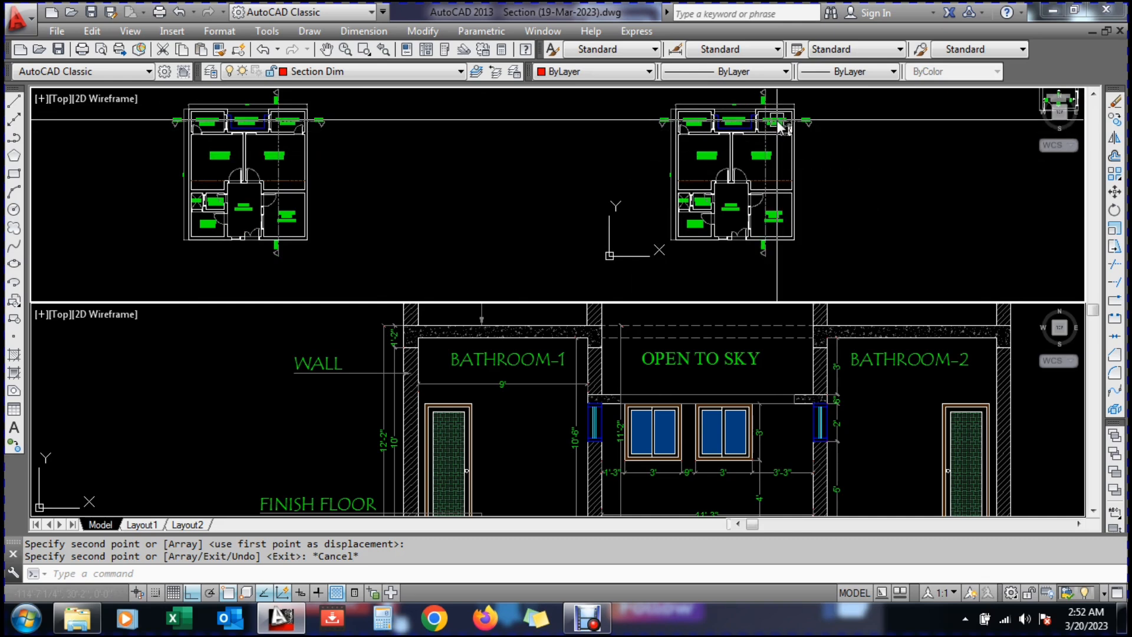
scroll(611, 133, up, 5)
scroll(446, 157, up, 2)
scroll(379, 170, down, 2)
scroll(407, 167, down, 2)
scroll(408, 166, up, 2)
scroll(416, 163, up, 3)
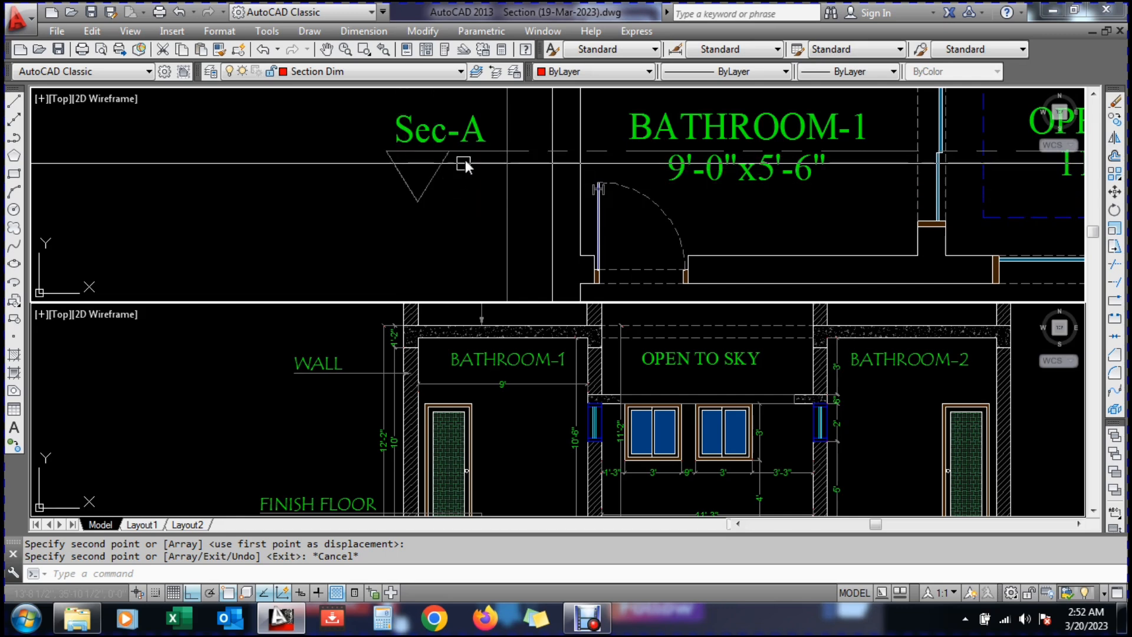
scroll(404, 190, down, 3)
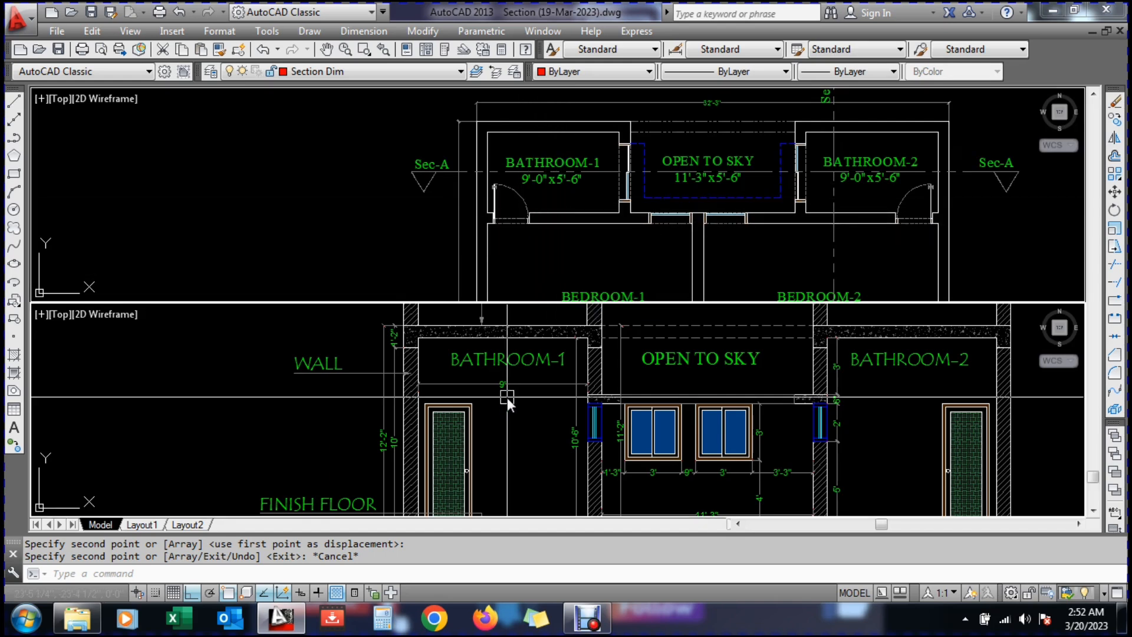
Rotate the original floor plan with its section markers by 180 degrees about a point near the lobby doors
key(Escape)
scroll(512, 246, down, 6)
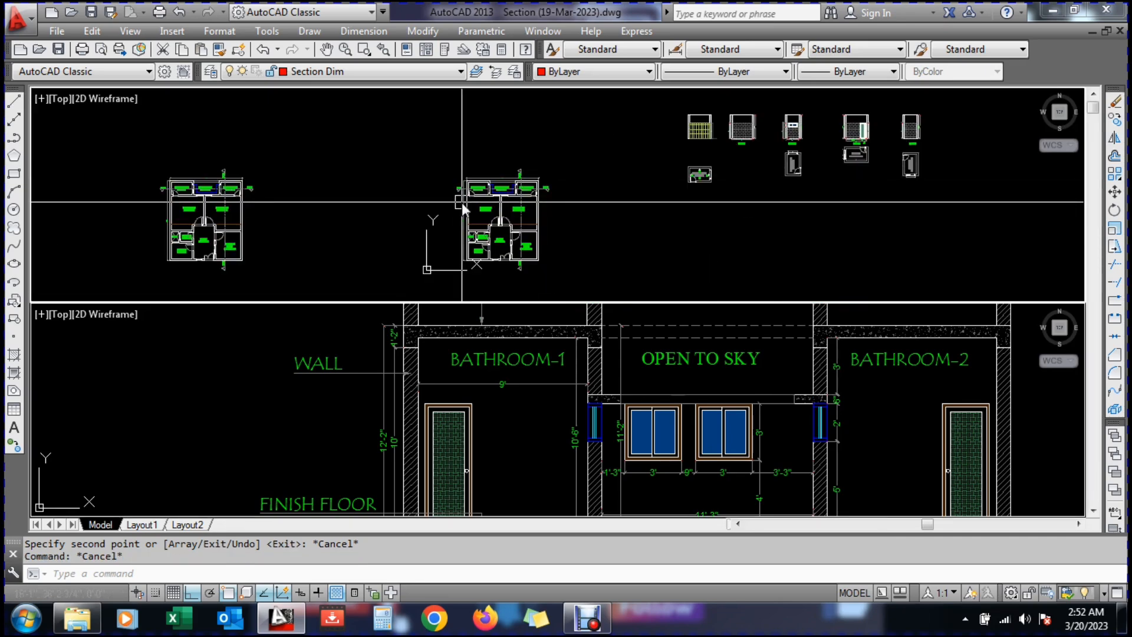
key(Return)
click(437, 163)
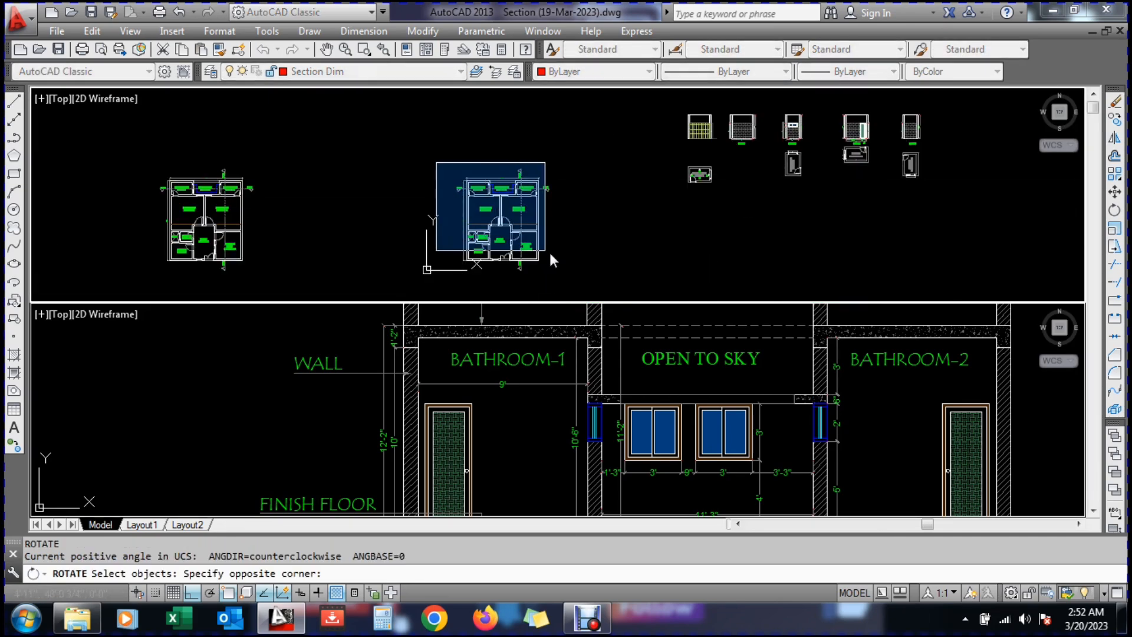
click(588, 277)
scroll(526, 229, up, 3)
key(Return)
click(468, 227)
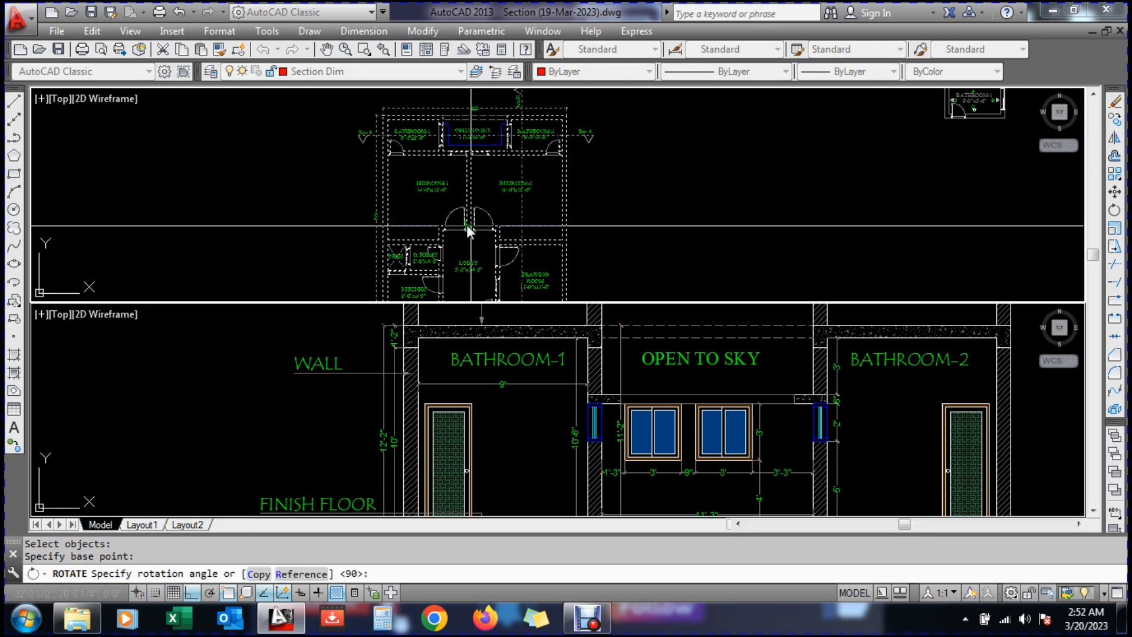
click(186, 214)
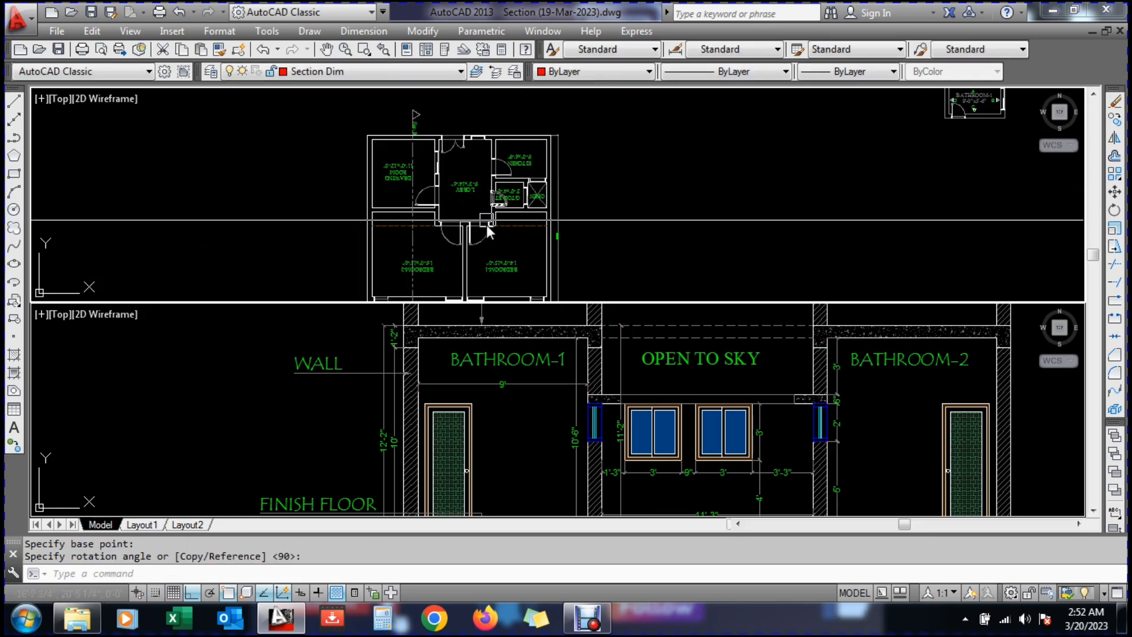
Examine the rotated plan along the Sec-A line, from Bathroom-2 across Open to Sky to Bathroom-1
scroll(489, 176, down, 2)
scroll(443, 295, up, 6)
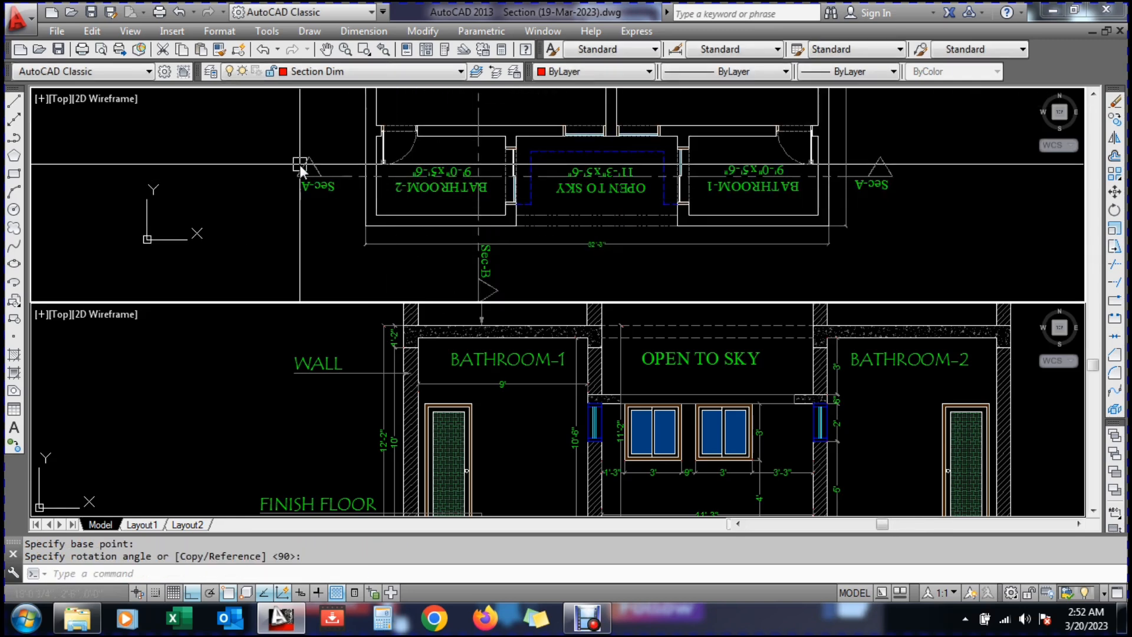
scroll(502, 157, up, 4)
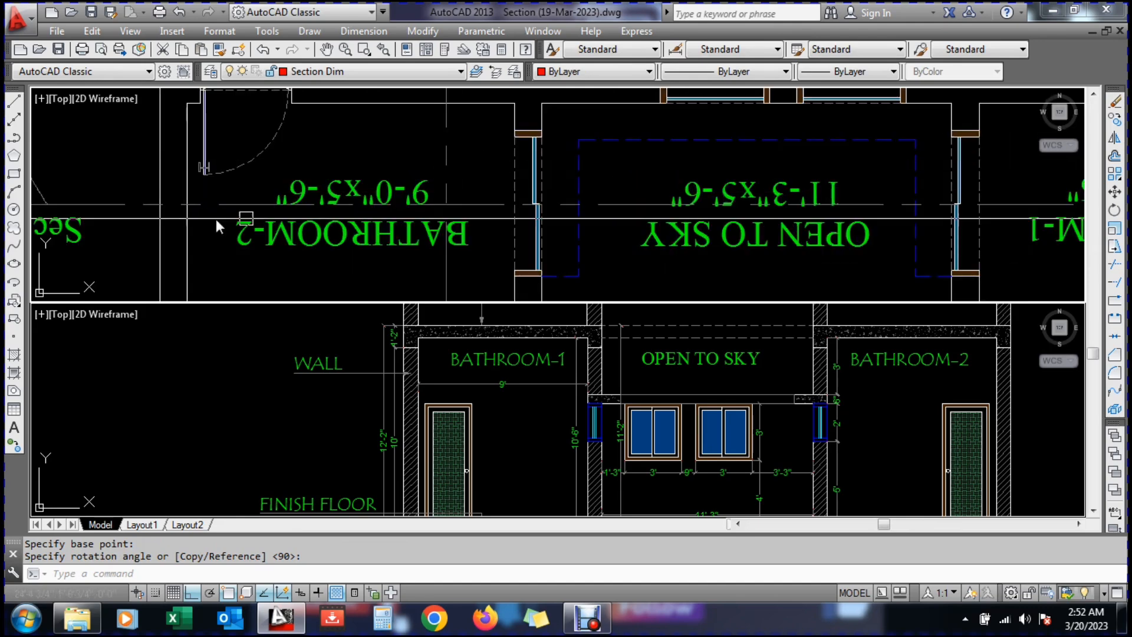
scroll(216, 218, down, 4)
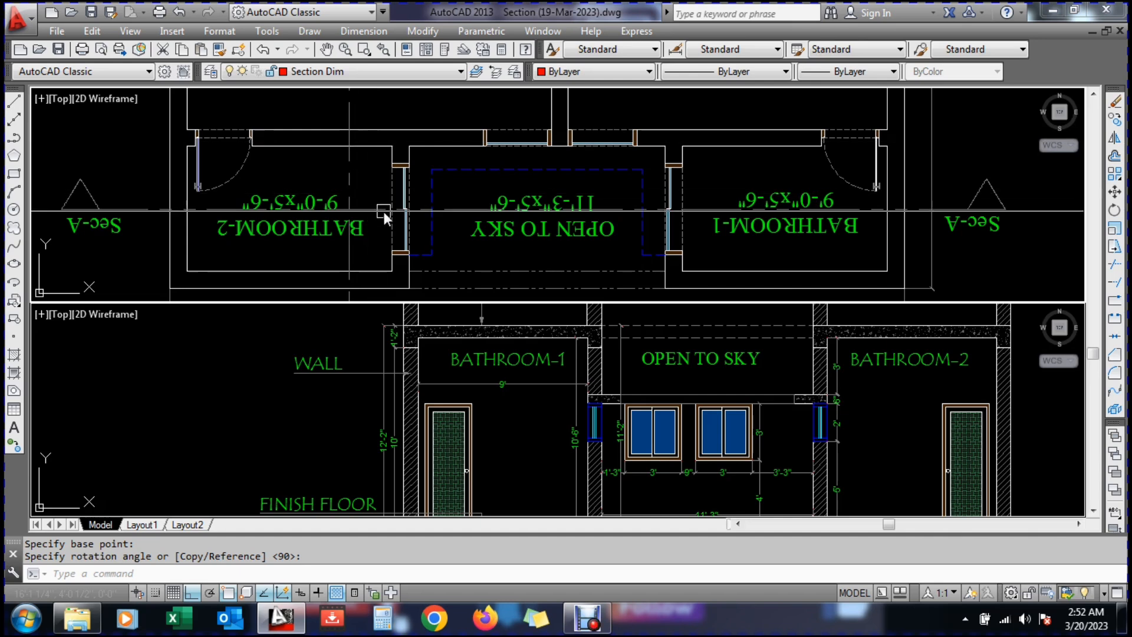
mouse_move(405, 211)
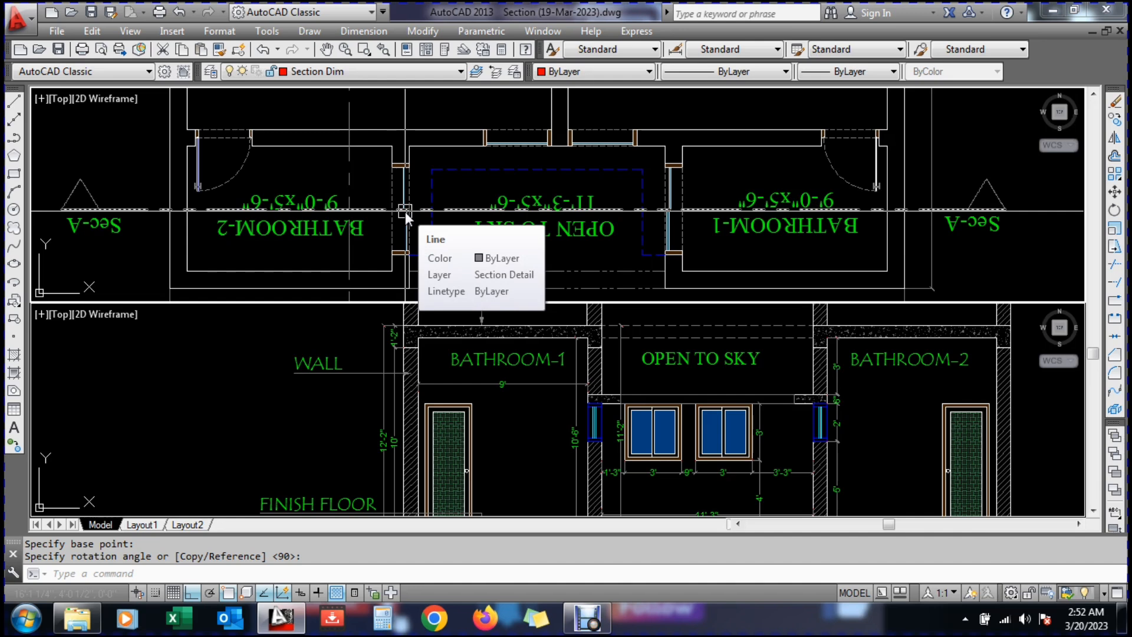
key(Escape)
scroll(426, 159, down, 6)
scroll(432, 160, up, 4)
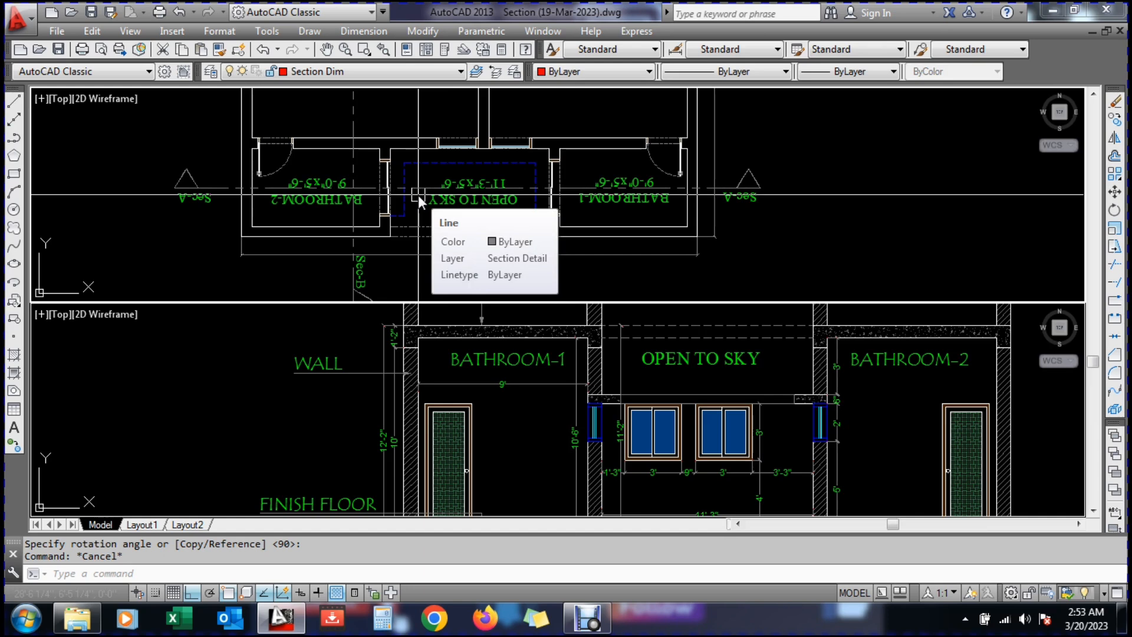
scroll(419, 201, down, 3)
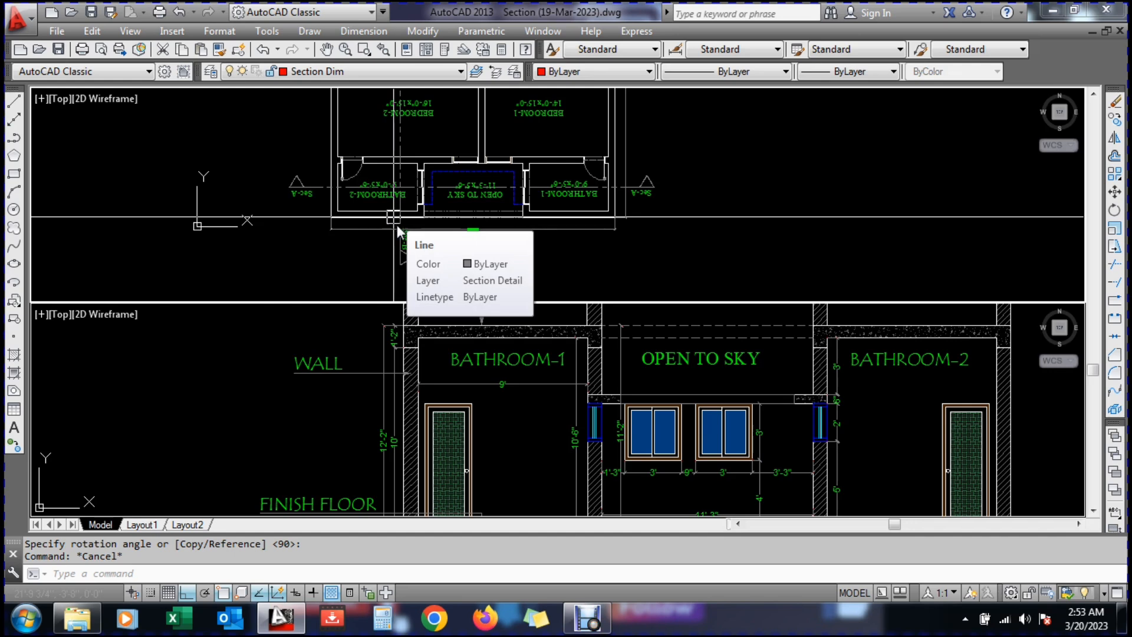
Draw vertical construction lines through the outer faces of Section A's two end walls
click(438, 383)
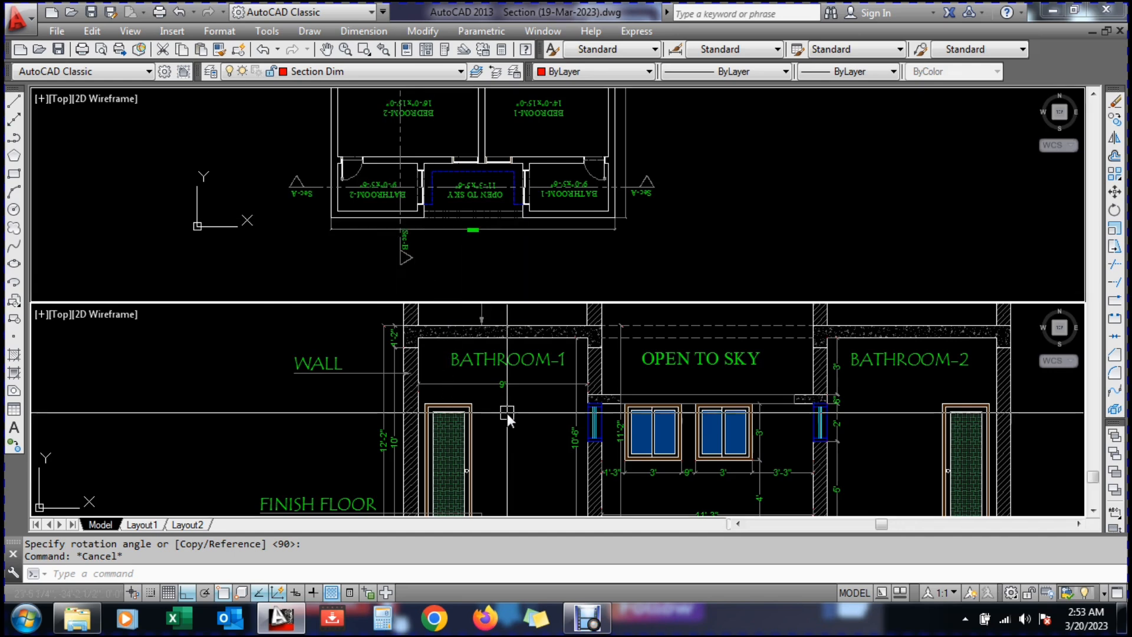
key(Escape)
text(x)
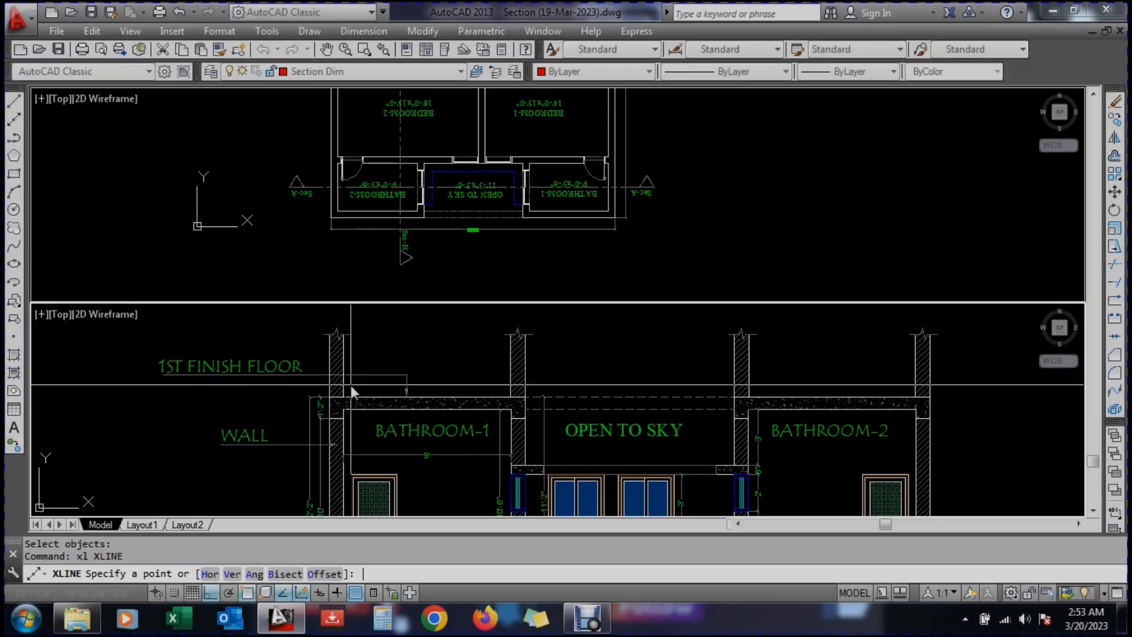
text(v)
key(Return)
scroll(317, 352, up, 4)
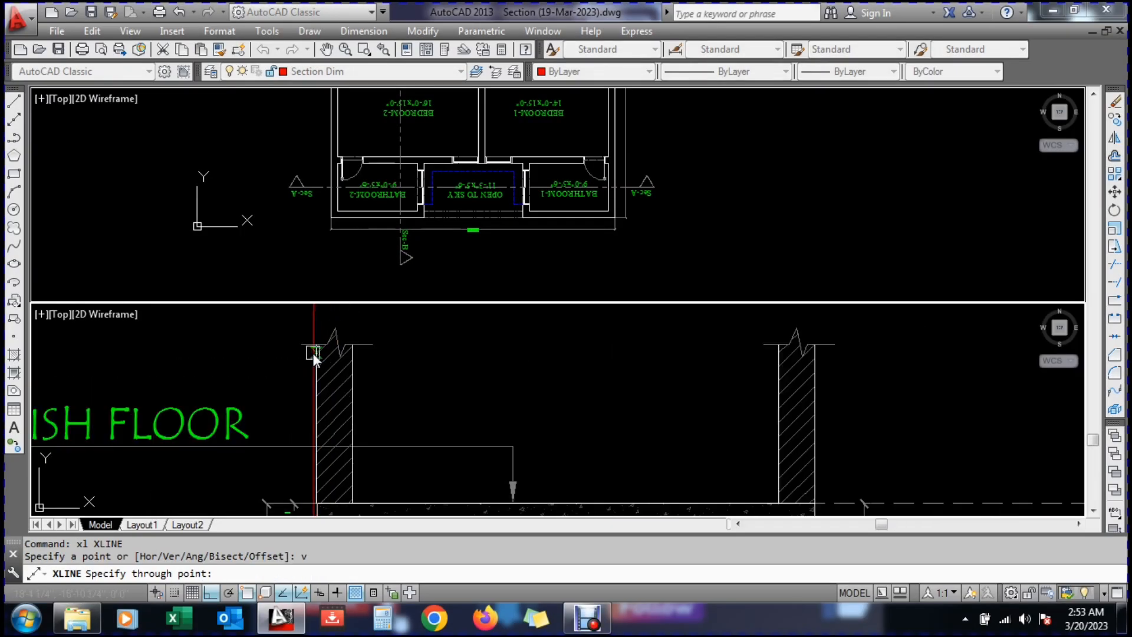
click(316, 346)
scroll(248, 344, down, 4)
scroll(653, 366, up, 2)
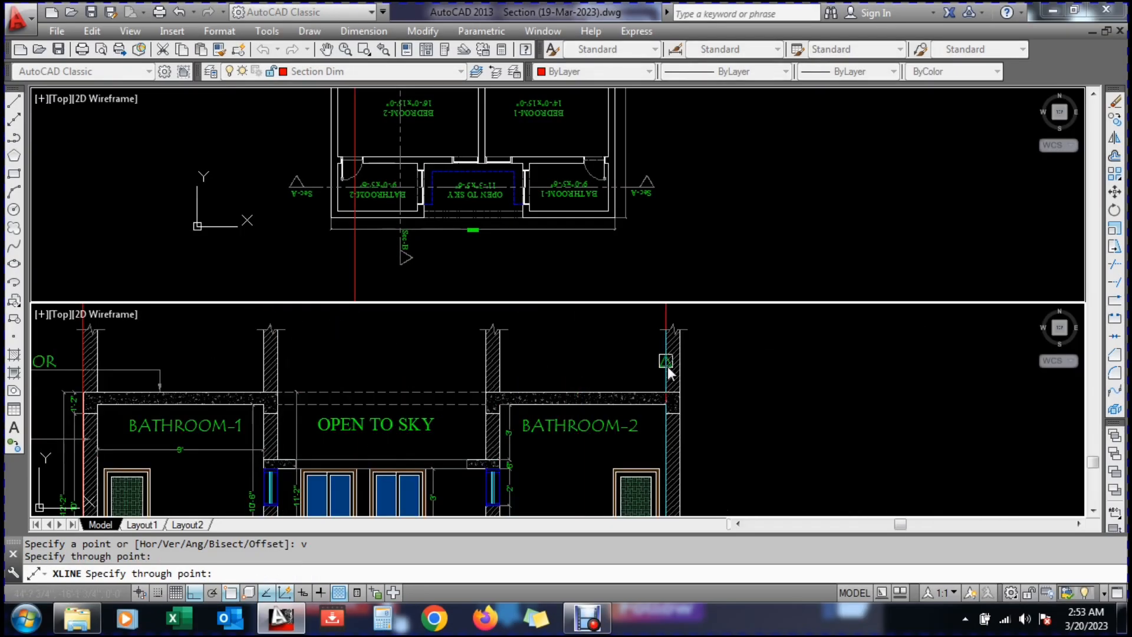
click(683, 357)
key(Escape)
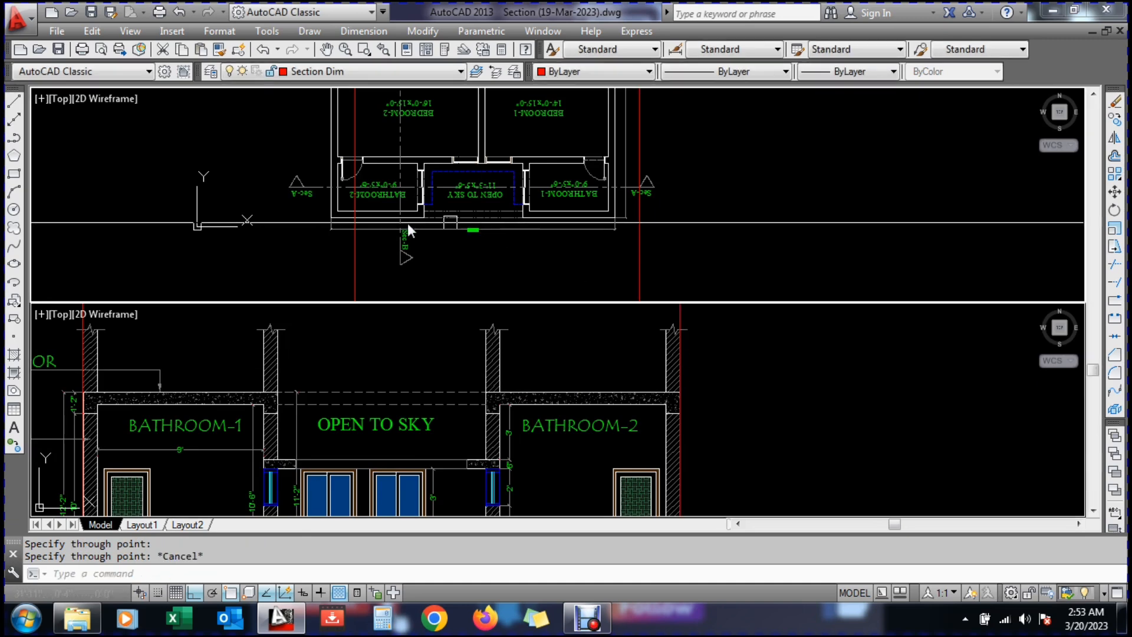
Move the rotated floor plan with its section markers horizontally so its outer walls align with the two vertical construction lines
scroll(353, 235, down, 4)
text(m)
key(Return)
click(308, 253)
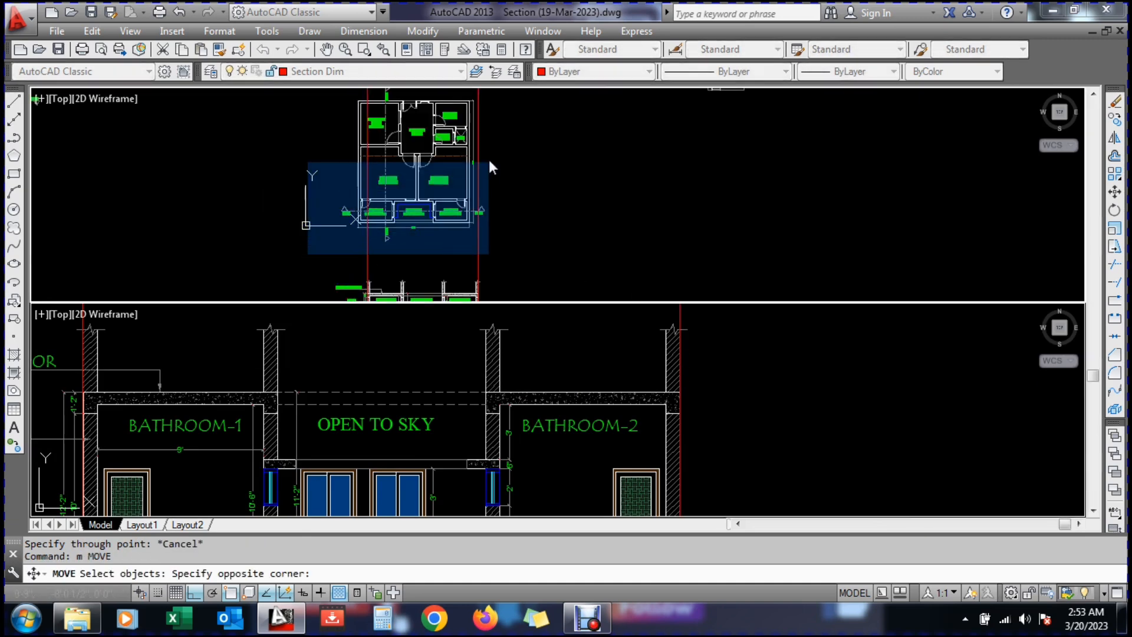
scroll(490, 147, down, 2)
click(508, 111)
scroll(477, 177, up, 5)
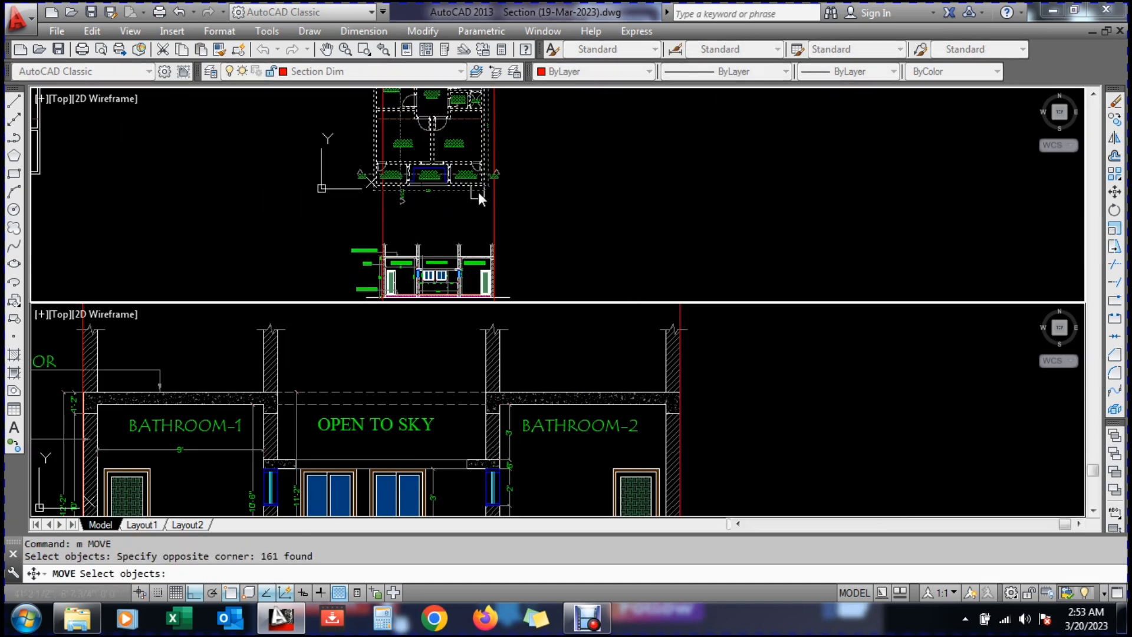
key(Return)
click(496, 140)
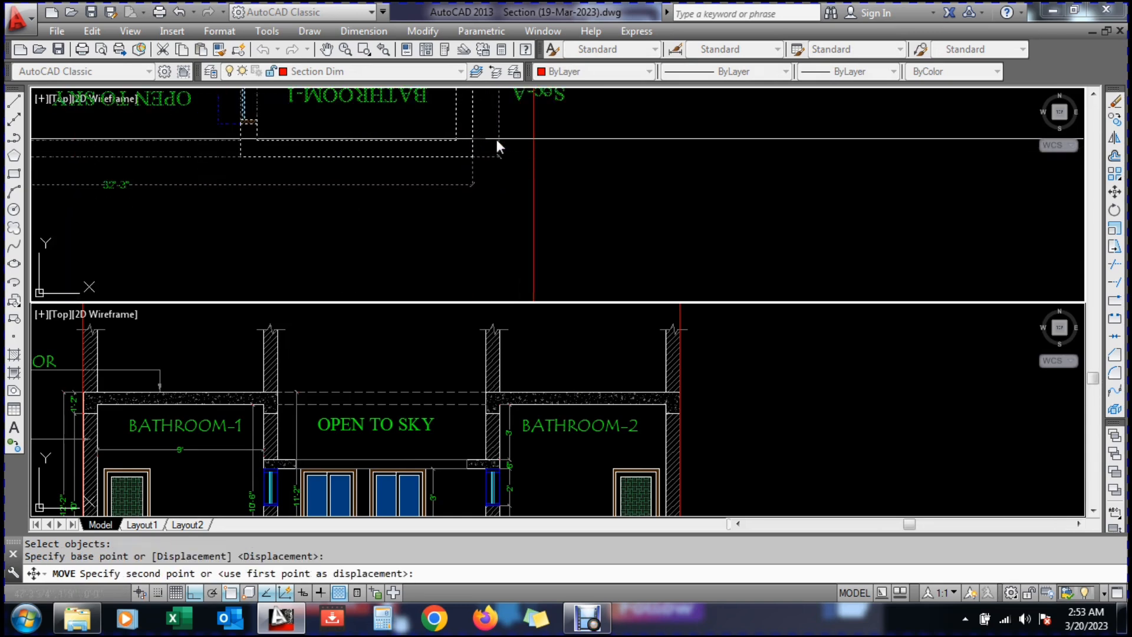
click(534, 148)
scroll(531, 189, down, 3)
key(Escape)
key(Escape)
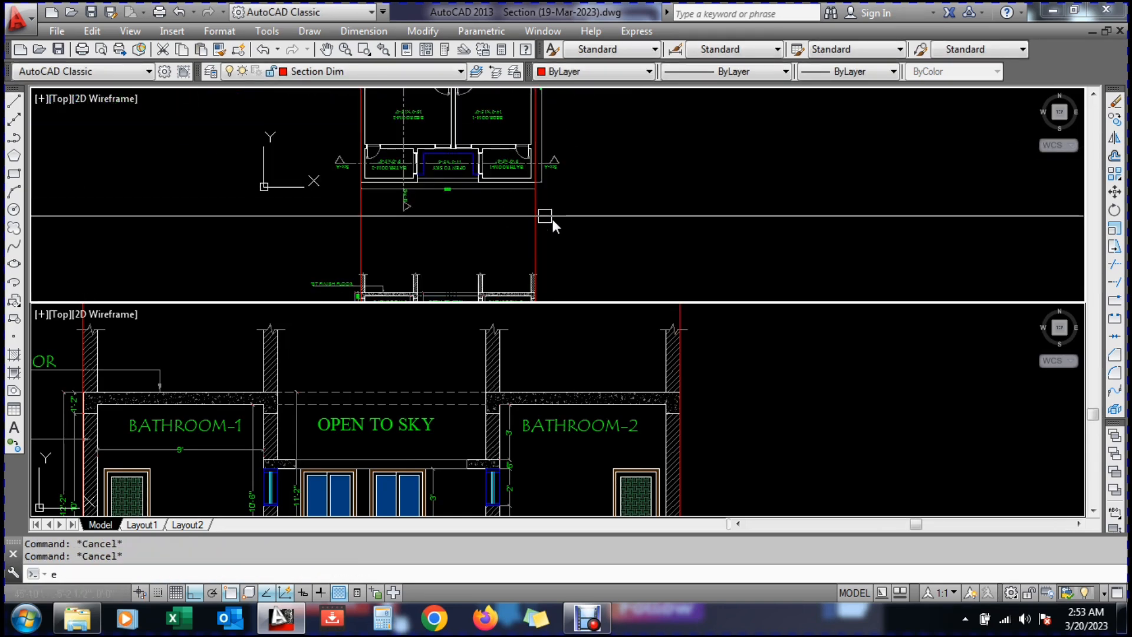
Erase the two vertical construction lines between the rotated plan and Section A
text(e)
key(Return)
click(560, 247)
click(270, 246)
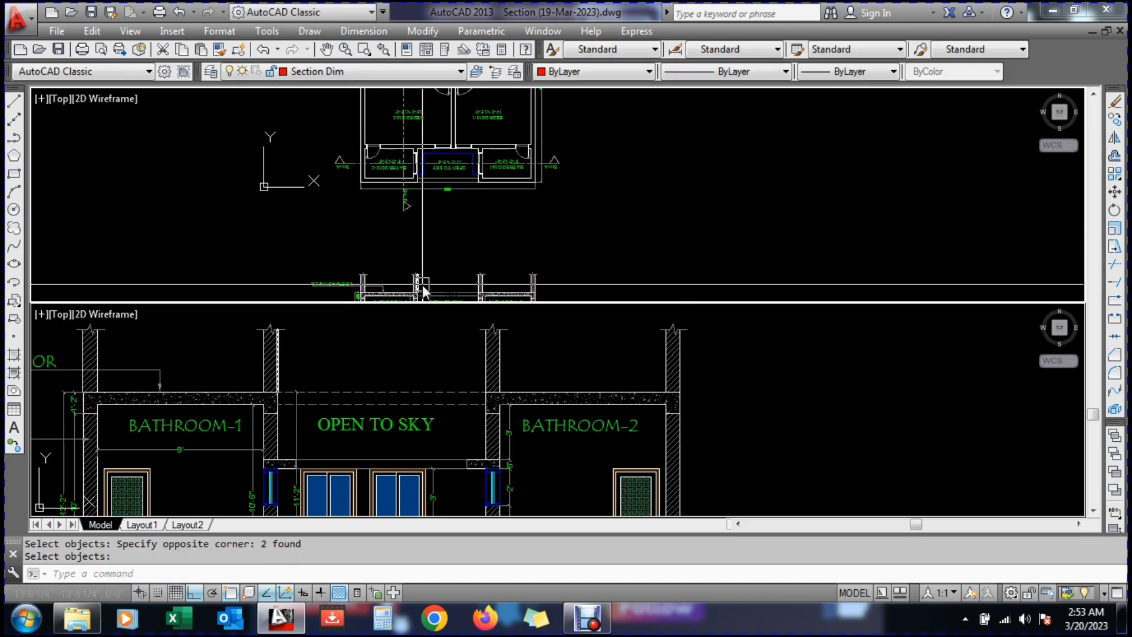
Draw vertical construction lines through the inner and outer faces of Bathroom-2's outer wall in the rotated plan
scroll(428, 123, up, 3)
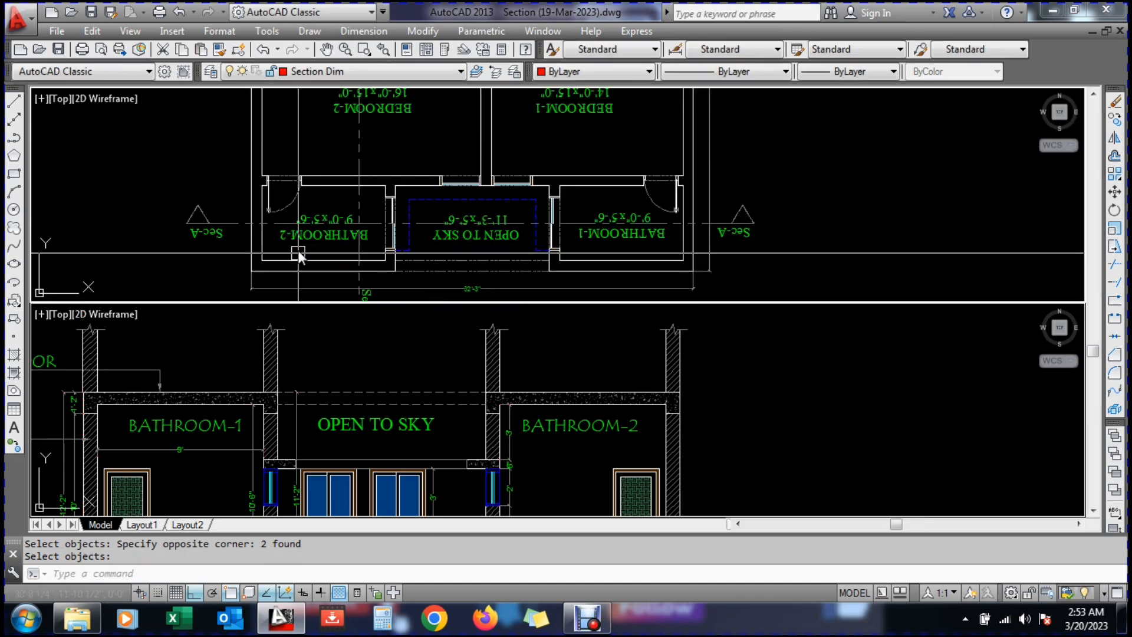
scroll(297, 235, up, 2)
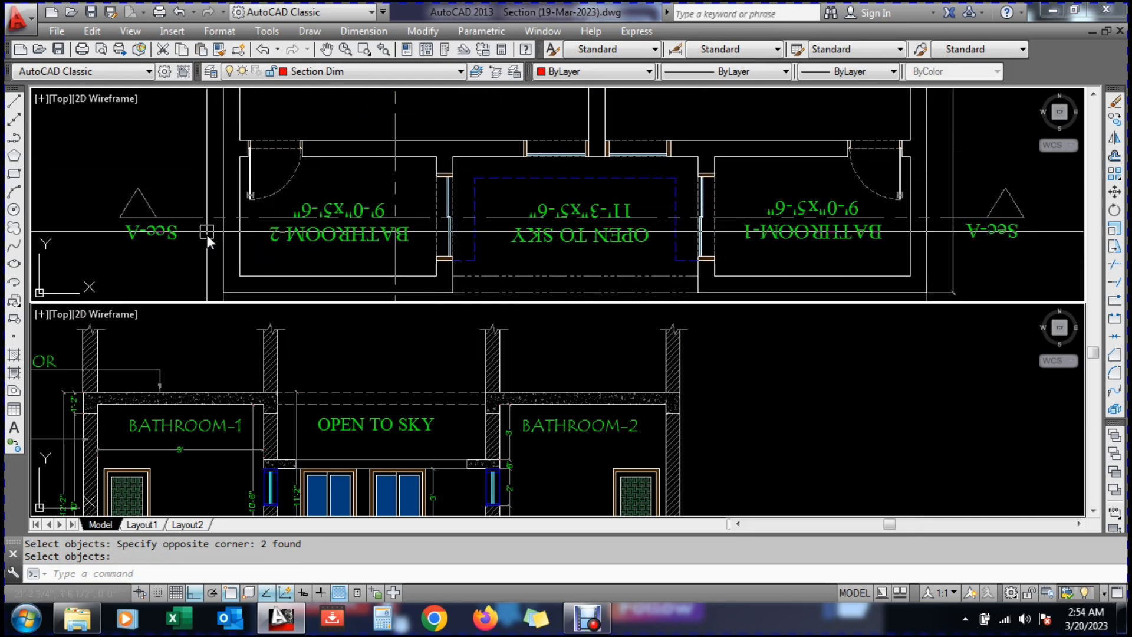
click(202, 349)
scroll(202, 414, down, 4)
scroll(213, 454, up, 2)
click(277, 172)
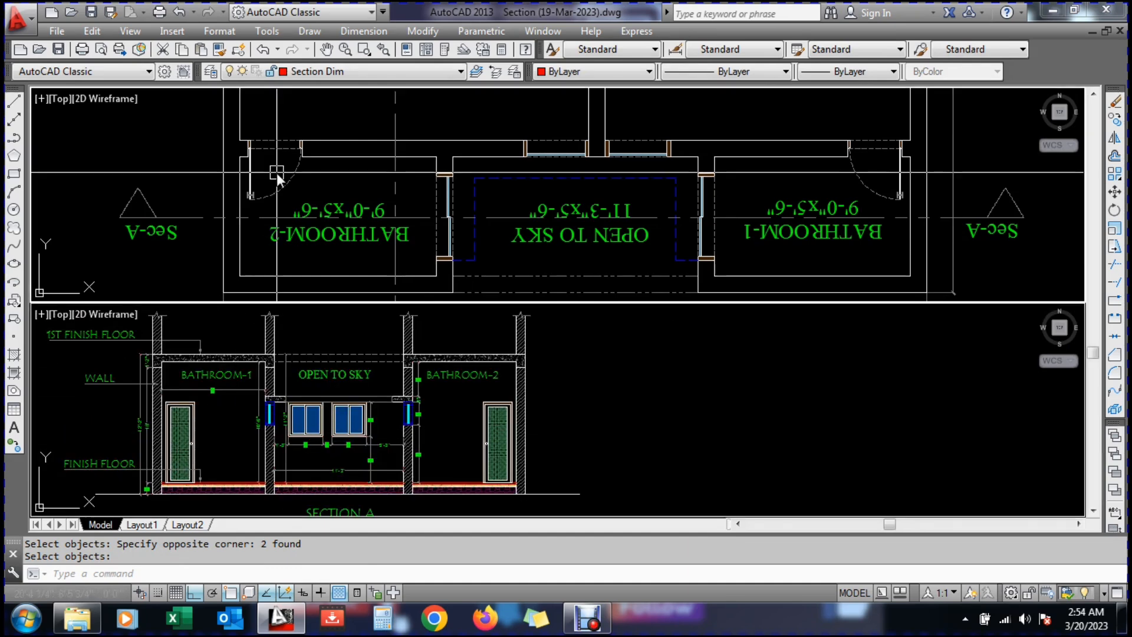
text(xl)
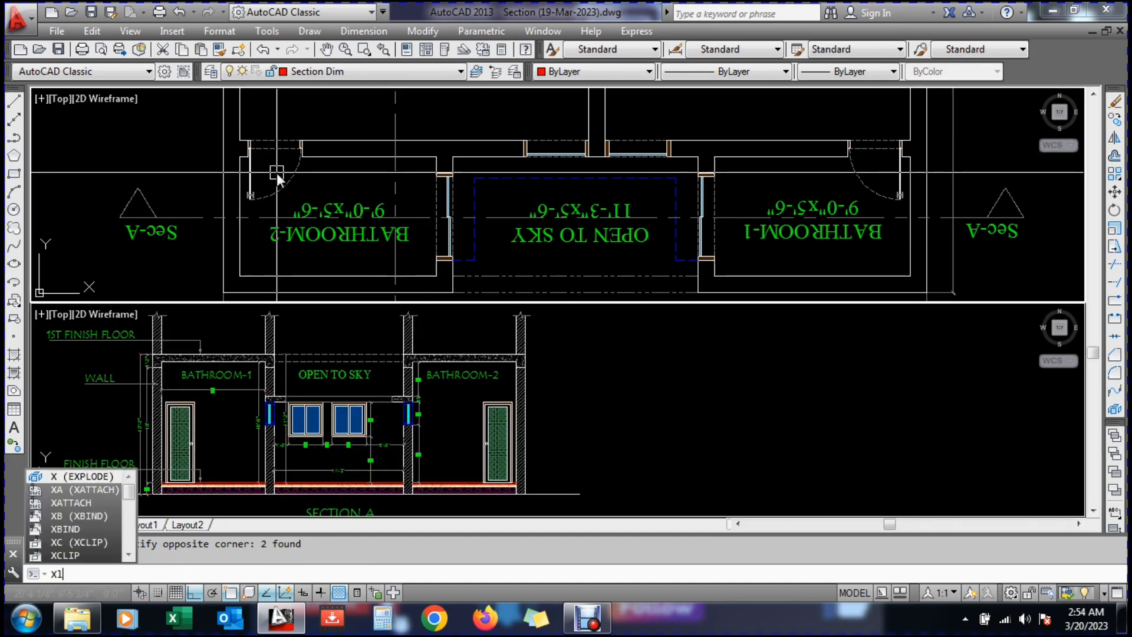
key(Return)
text(v)
key(Return)
scroll(239, 169, up, 4)
scroll(245, 206, down, 3)
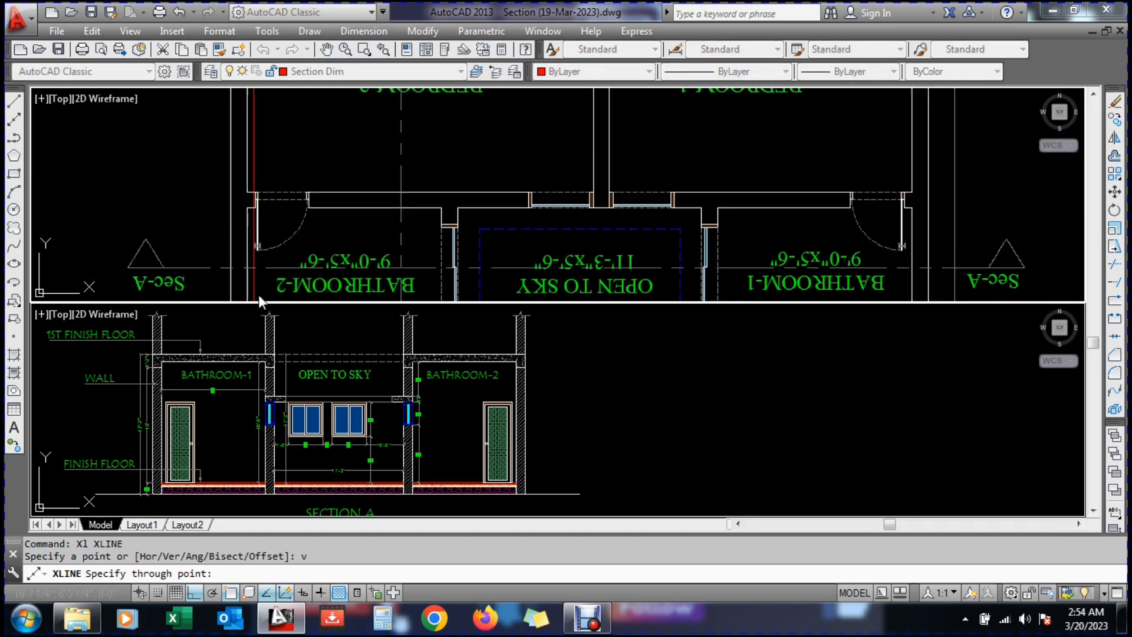
scroll(249, 280, up, 1)
click(240, 250)
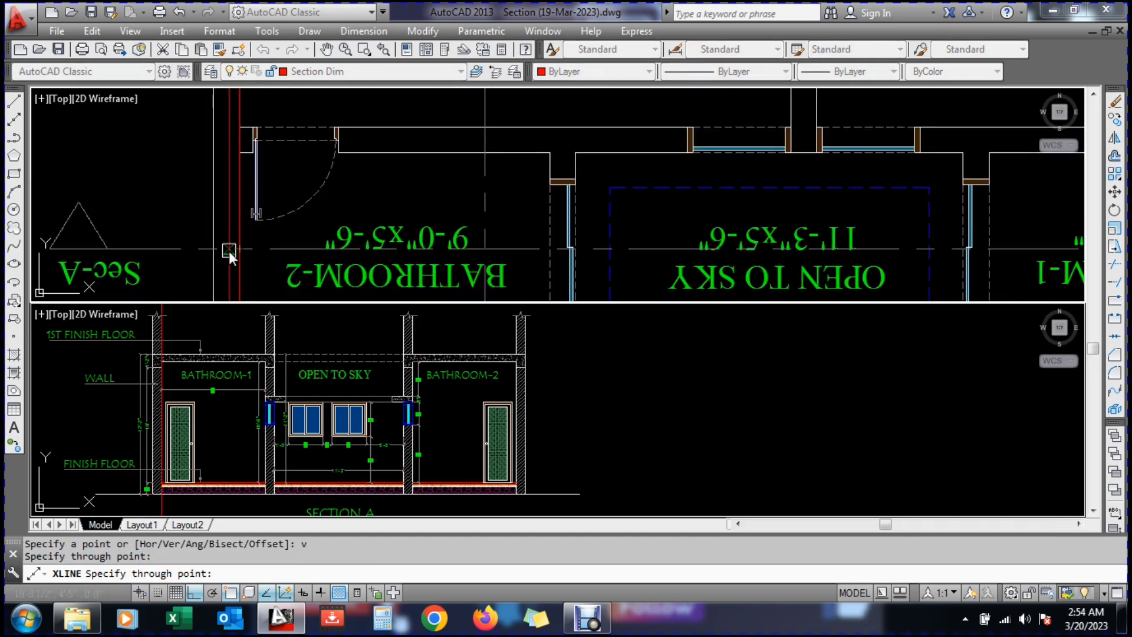
click(213, 250)
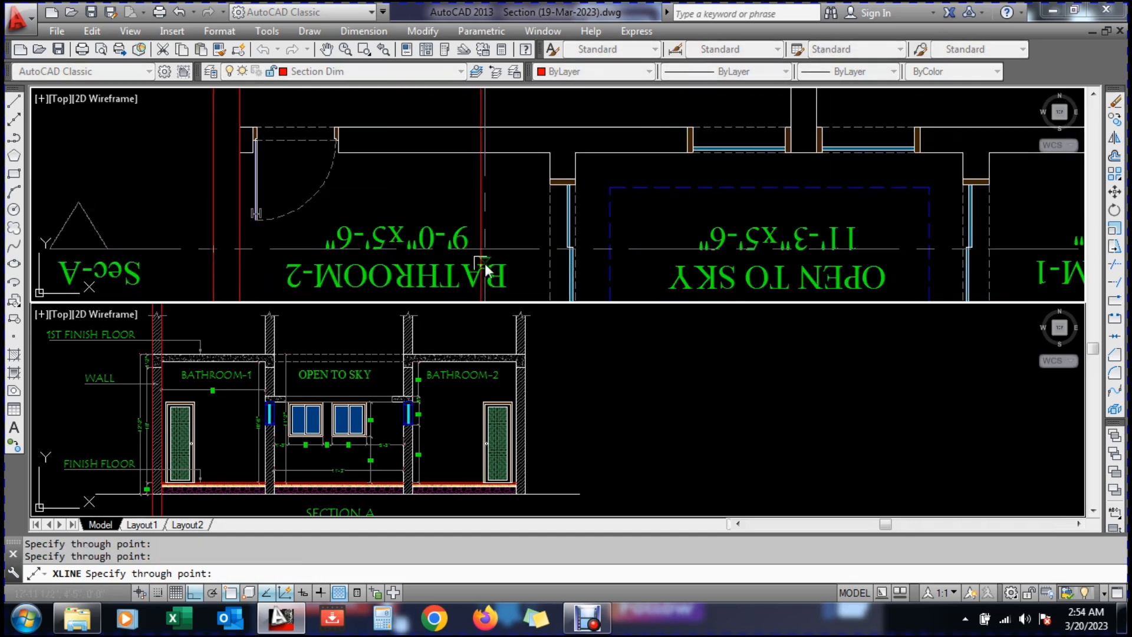
Add vertical construction lines through both faces of the wall between Bathroom-2 and Open to Sky, and through both sides of the blue dashed outline
click(551, 254)
scroll(587, 245, up, 4)
click(553, 254)
scroll(485, 212, down, 5)
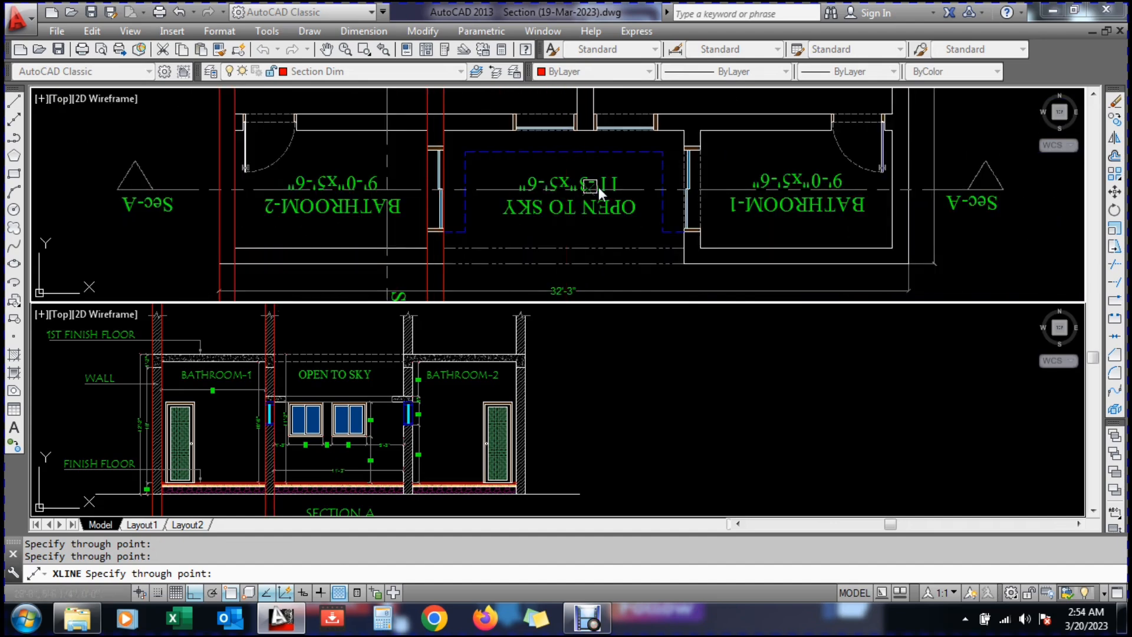
scroll(672, 191, up, 2)
click(652, 192)
click(339, 189)
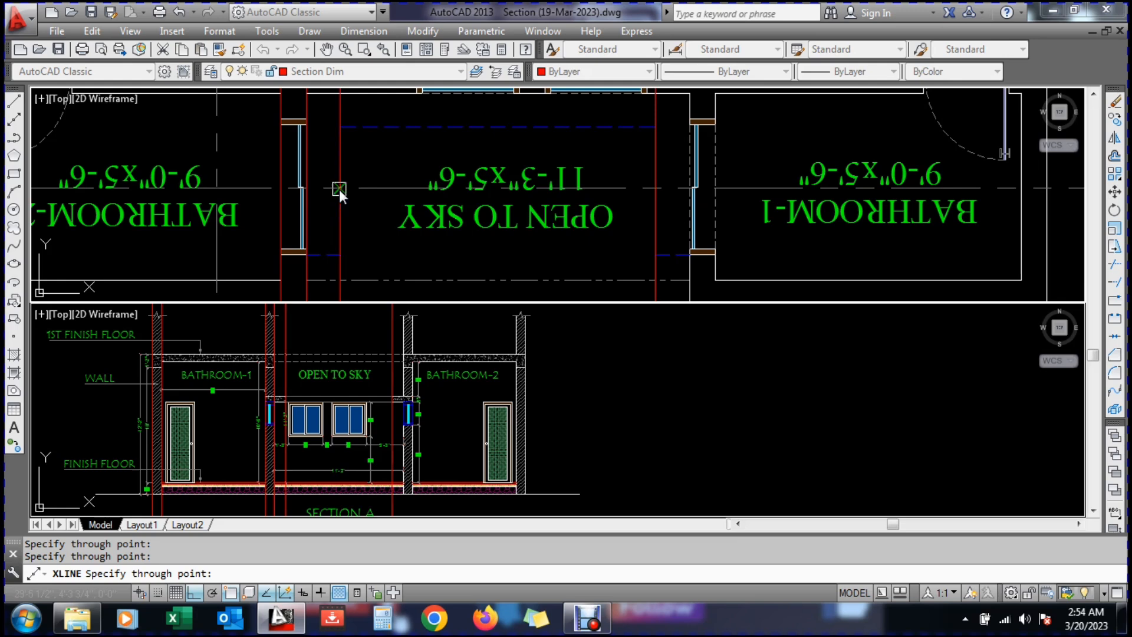
Add vertical construction lines through both faces of the wall between Open to Sky and Bathroom-1, and of Bathroom-1's outer wall
scroll(682, 189, up, 5)
click(706, 182)
scroll(596, 175, down, 4)
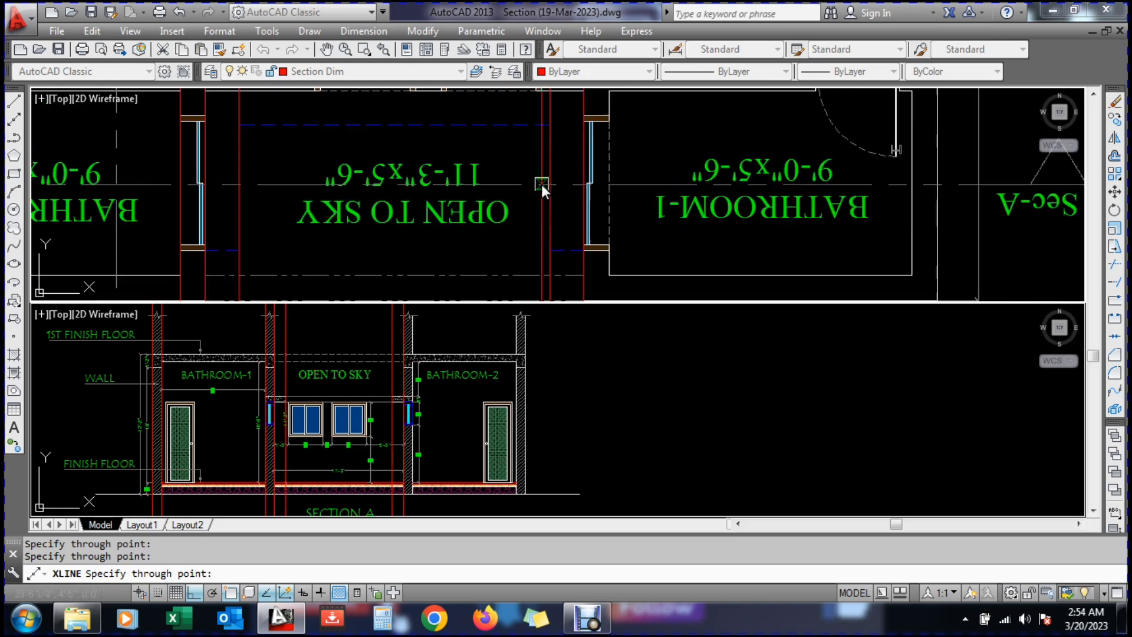
scroll(472, 188, down, 4)
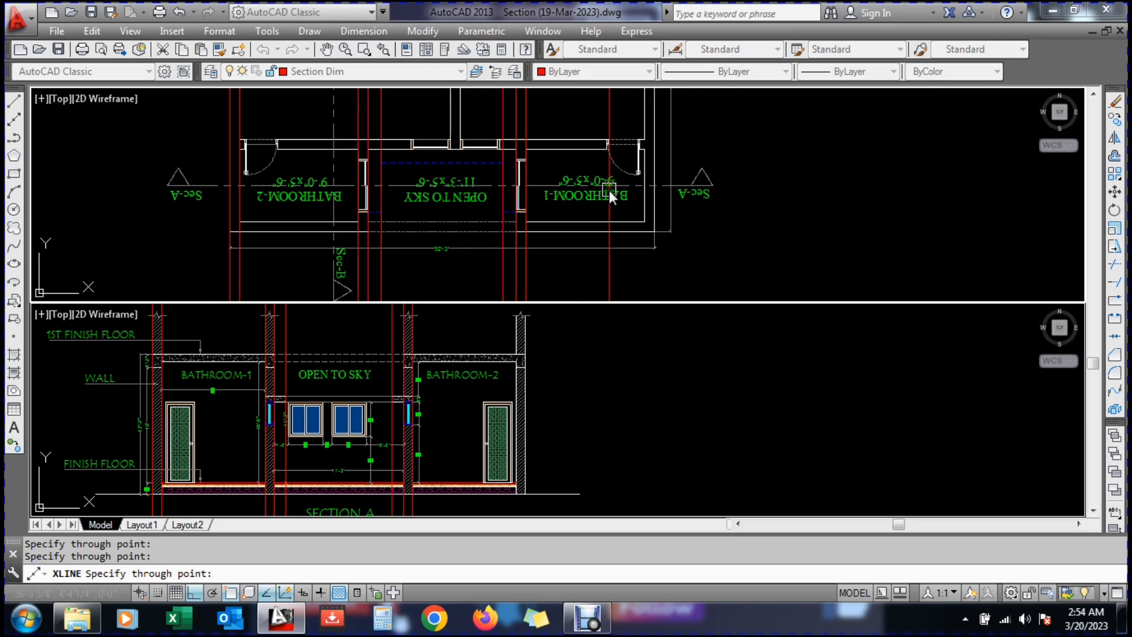
scroll(609, 193, up, 4)
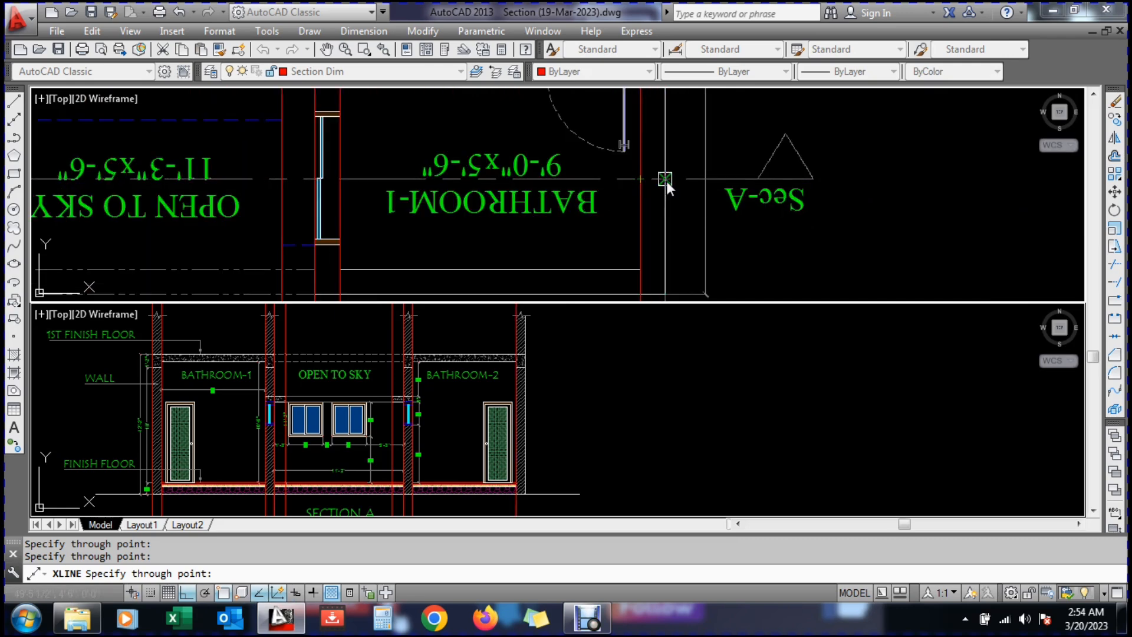
click(665, 180)
scroll(652, 151, down, 6)
key(Escape)
Examine how the construction lines projected from the plan match the walls and slab edges in Section A
click(581, 377)
scroll(585, 360, down, 4)
scroll(465, 425, up, 4)
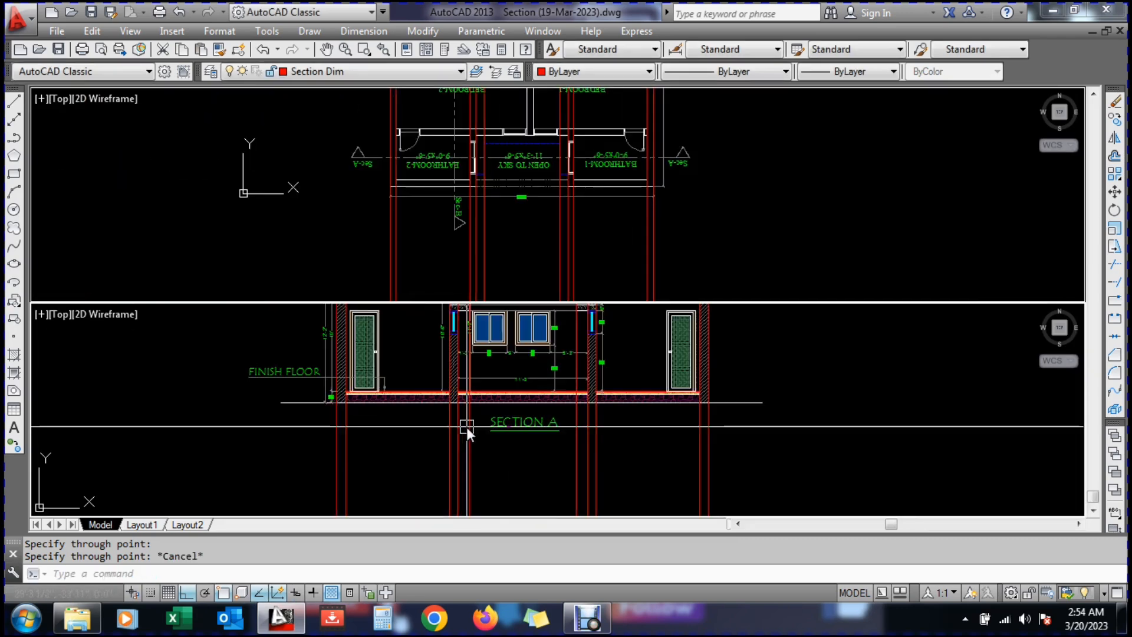
scroll(466, 405, up, 2)
text(p)
key(Return)
drag(343, 403, 233, 458)
scroll(369, 445, down, 2)
scroll(523, 423, down, 3)
key(Escape)
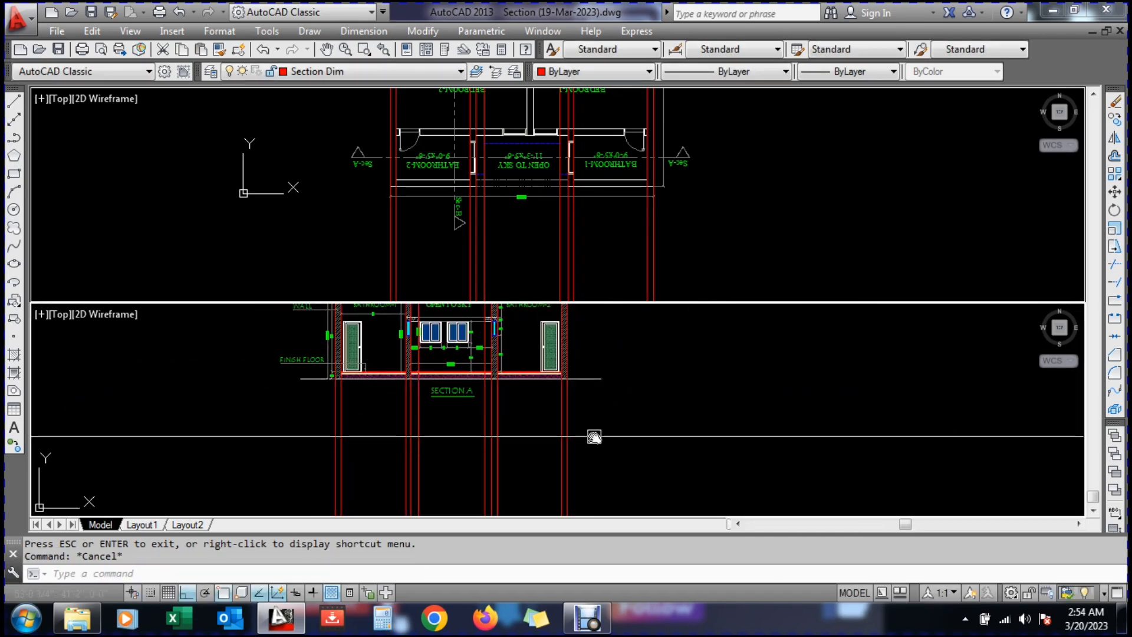
Erase all the wall and slab-edge construction lines crossing below Section A
text(e)
key(Return)
click(594, 439)
click(188, 460)
key(Return)
Draw vertical construction lines through both sides of the Bathroom-2 door opening in the rotated plan
scroll(403, 168, up, 6)
text(xl)
key(Return)
text(v)
key(Return)
scroll(302, 233, up, 2)
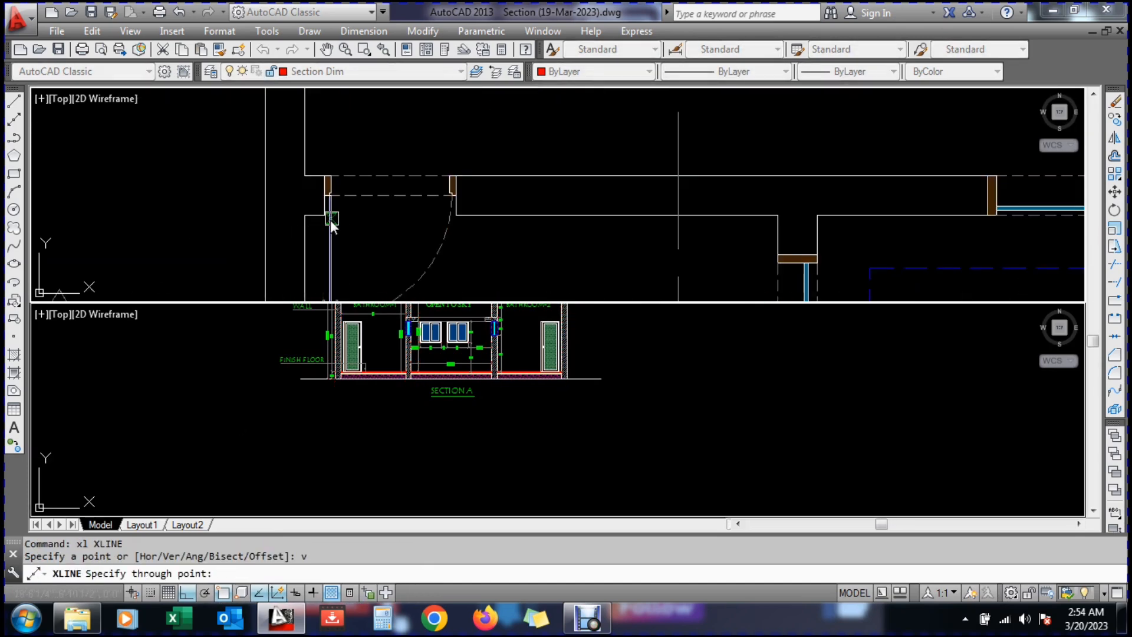
click(325, 221)
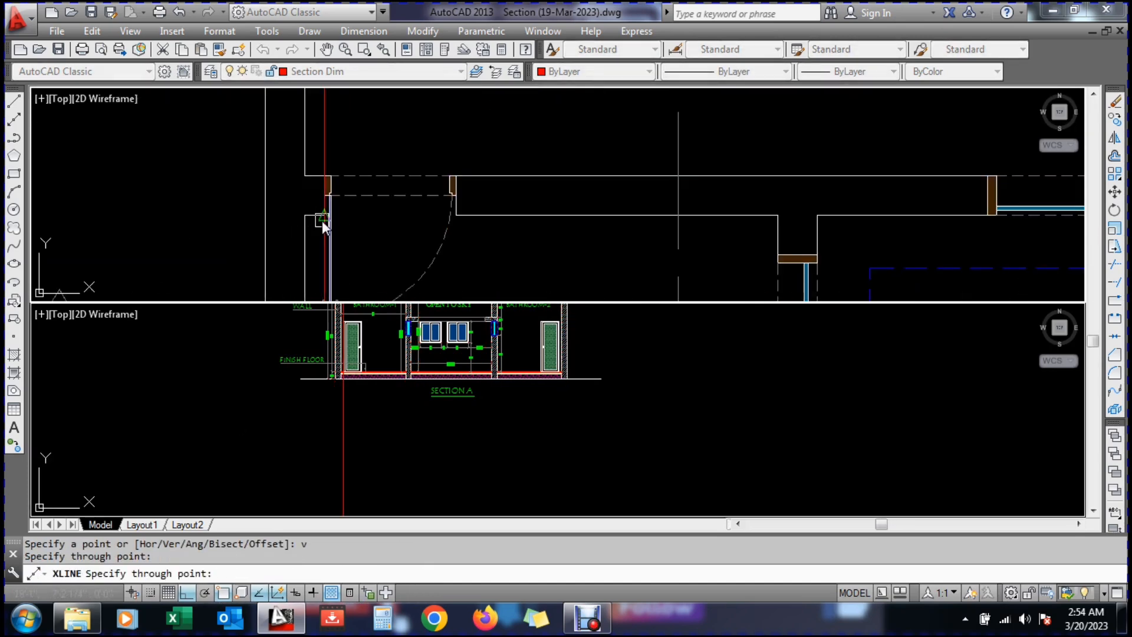
click(462, 217)
Add vertical construction lines through both sides of each of the two bedroom windows facing Open to Sky
scroll(454, 220, down, 2)
scroll(725, 232, down, 1)
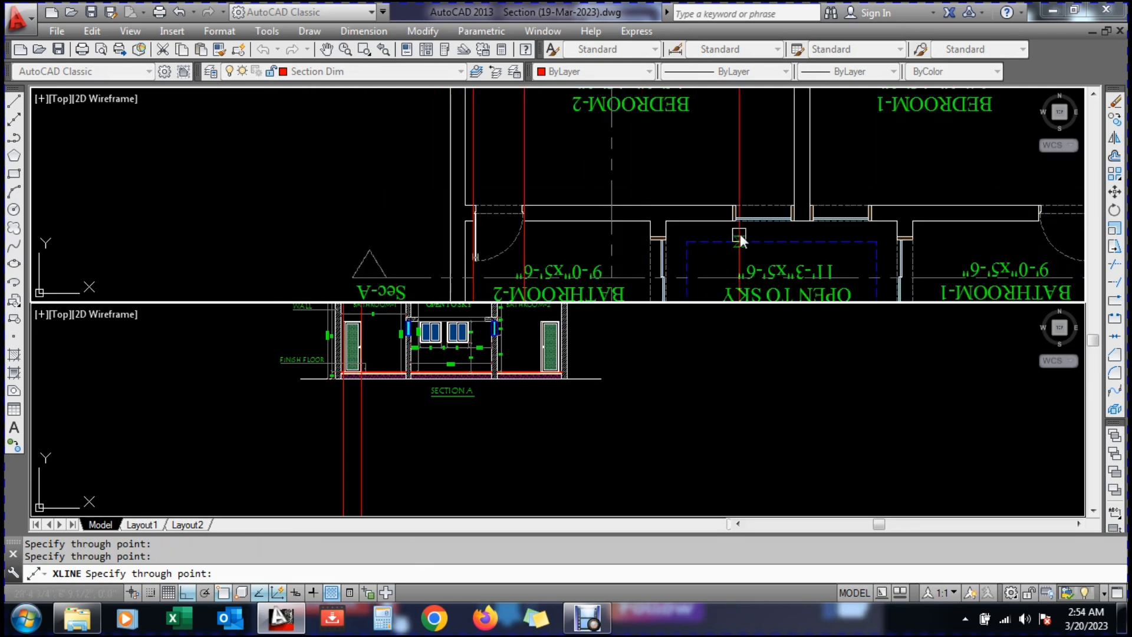
scroll(735, 235, up, 3)
scroll(799, 198, up, 4)
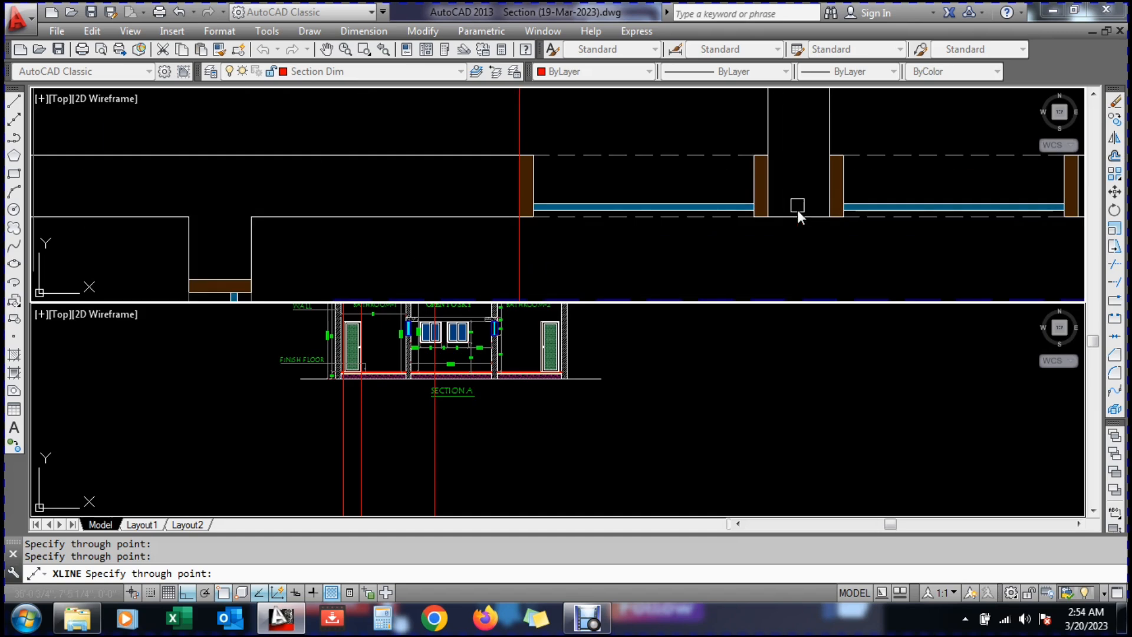
click(769, 218)
scroll(637, 228, down, 4)
scroll(749, 231, up, 4)
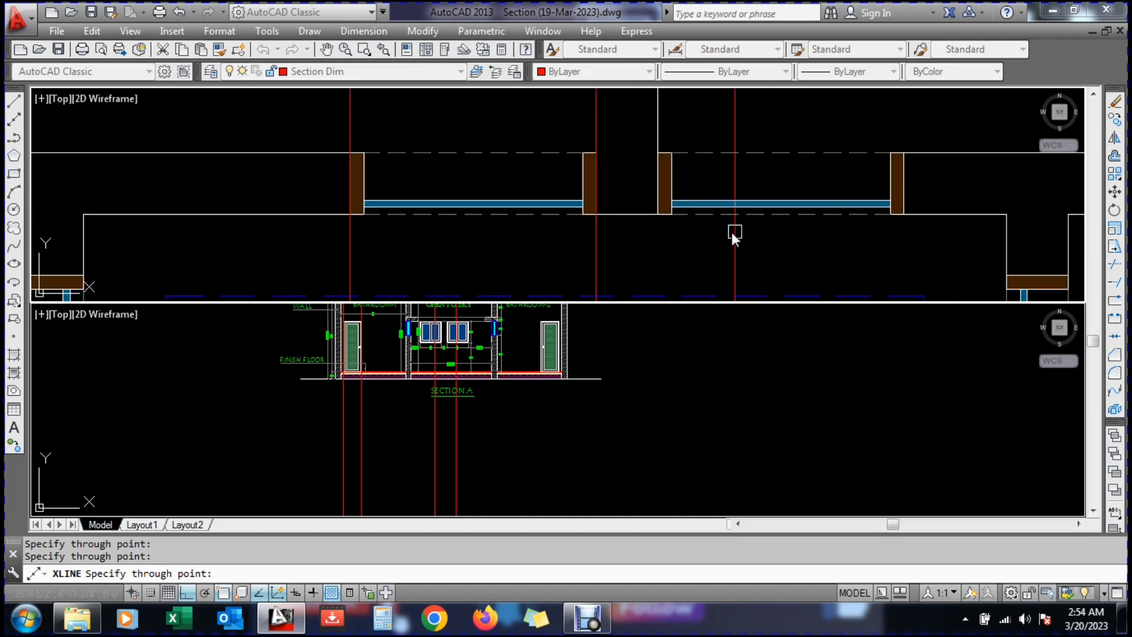
click(658, 223)
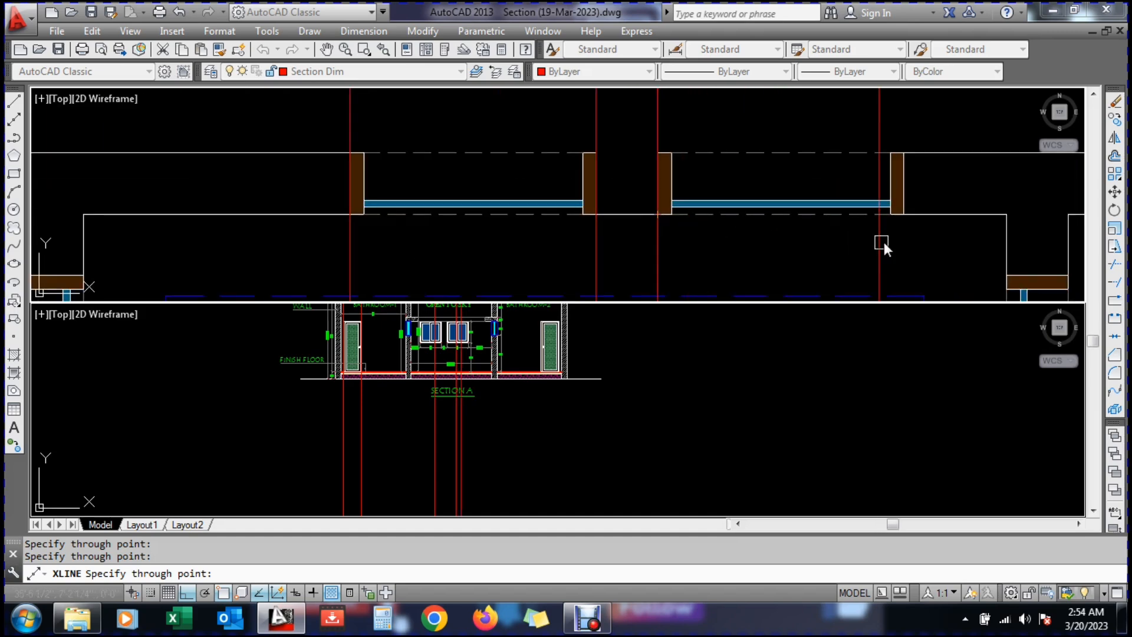
click(903, 212)
scroll(624, 206, down, 4)
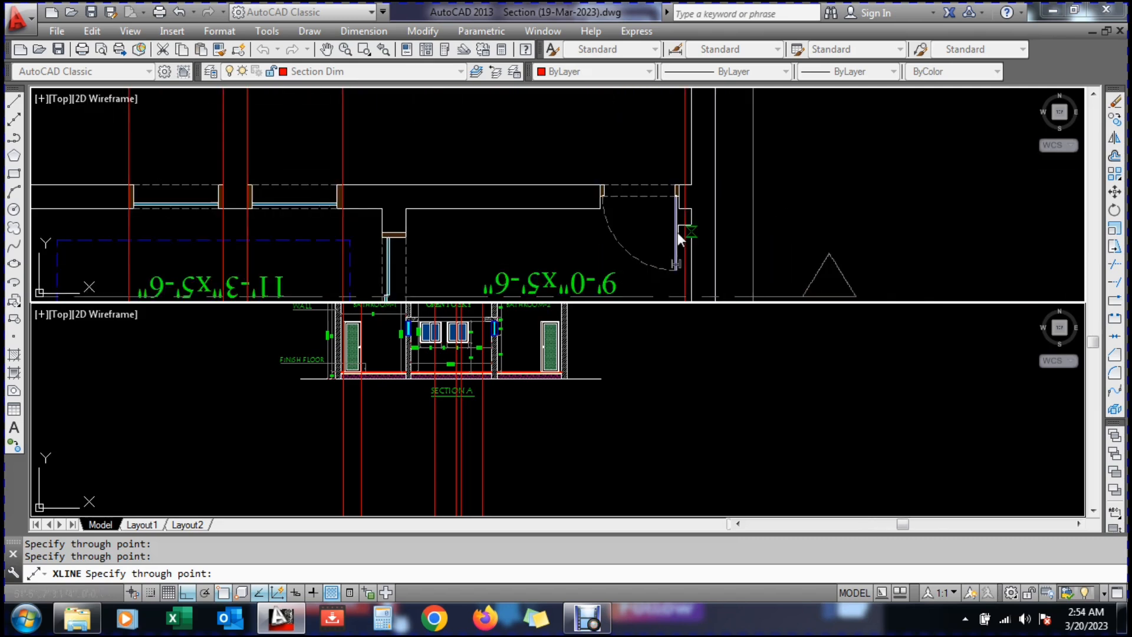
Add vertical construction lines through both sides of the Bathroom-1 door opening in the rotated plan
scroll(590, 230, up, 4)
click(616, 180)
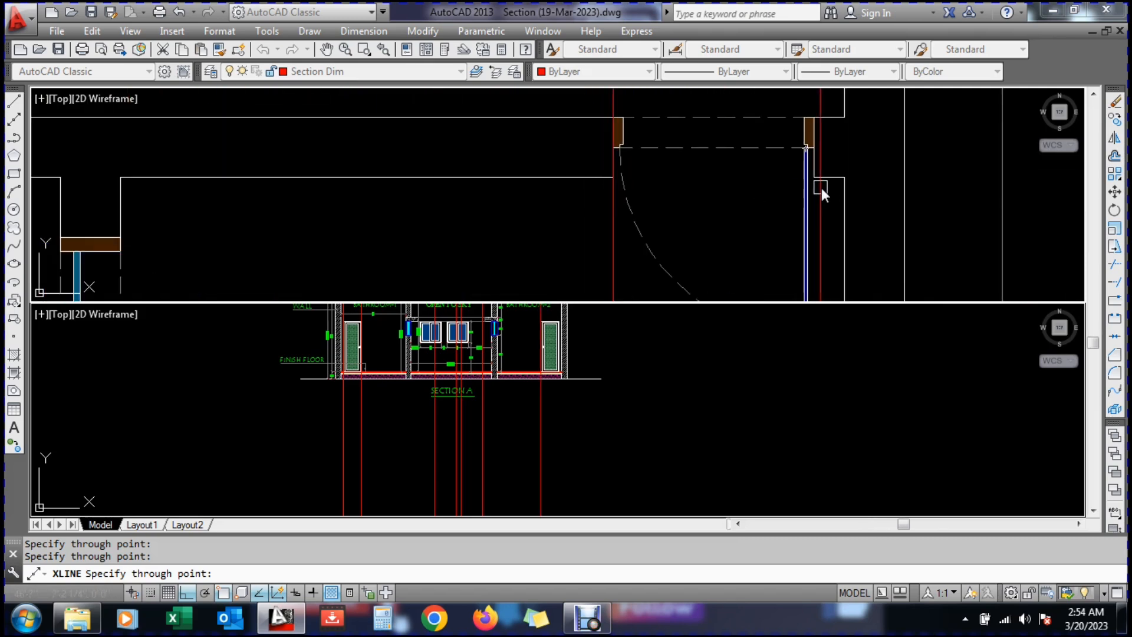
click(815, 178)
key(Escape)
Examine how the projected construction lines match the doors and windows in Section A
click(608, 395)
scroll(553, 369, up, 6)
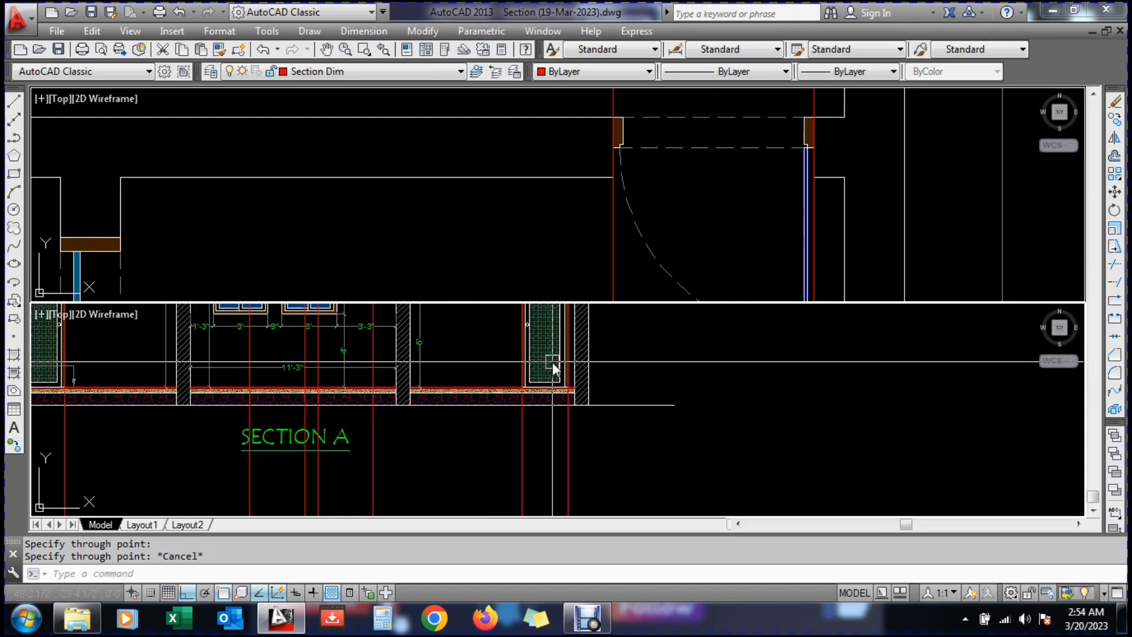
scroll(553, 384, down, 4)
text(p)
key(Return)
drag(548, 369, 598, 389)
key(Escape)
scroll(598, 388, up, 4)
key(Escape)
scroll(599, 390, down, 4)
Erase the two construction lines running through the door labelled under Bathroom-2 in Section A
text(e)
key(Return)
click(629, 478)
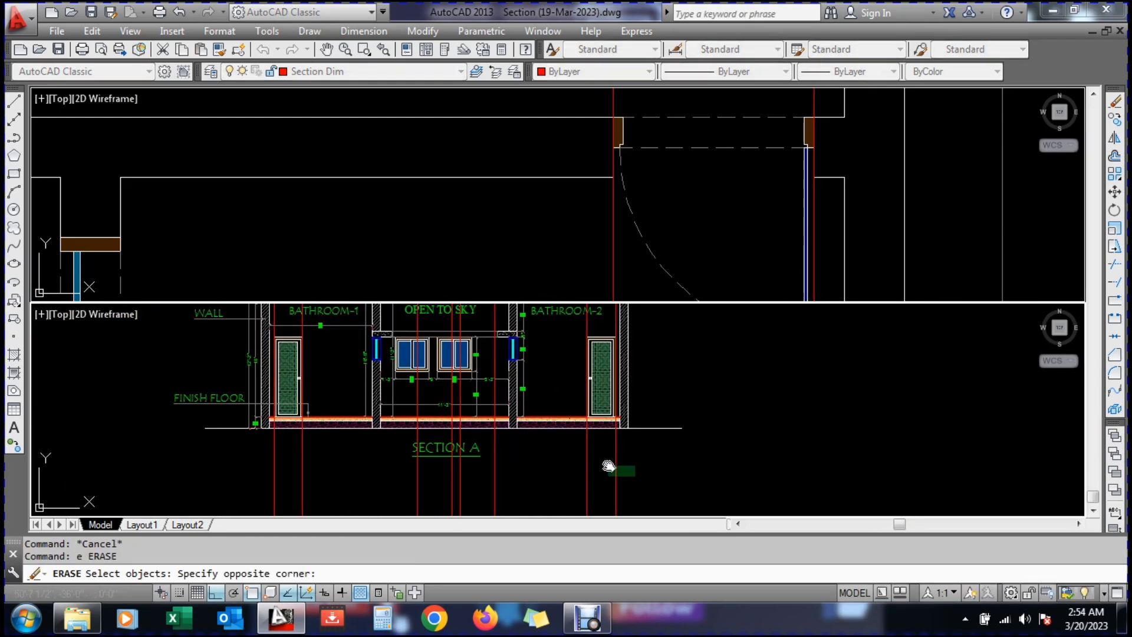
click(548, 459)
key(Return)
scroll(243, 399, up, 3)
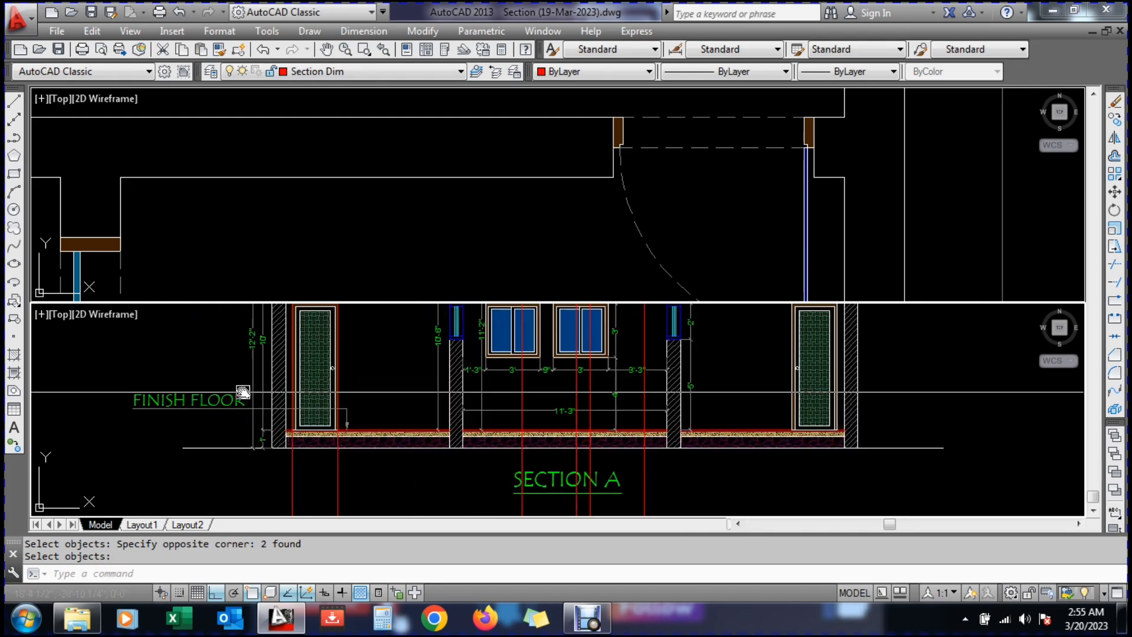
Erase the two construction lines running through the door under Bathroom-1 in Section A
scroll(295, 389, down, 3)
text(e)
key(Return)
click(344, 452)
click(227, 490)
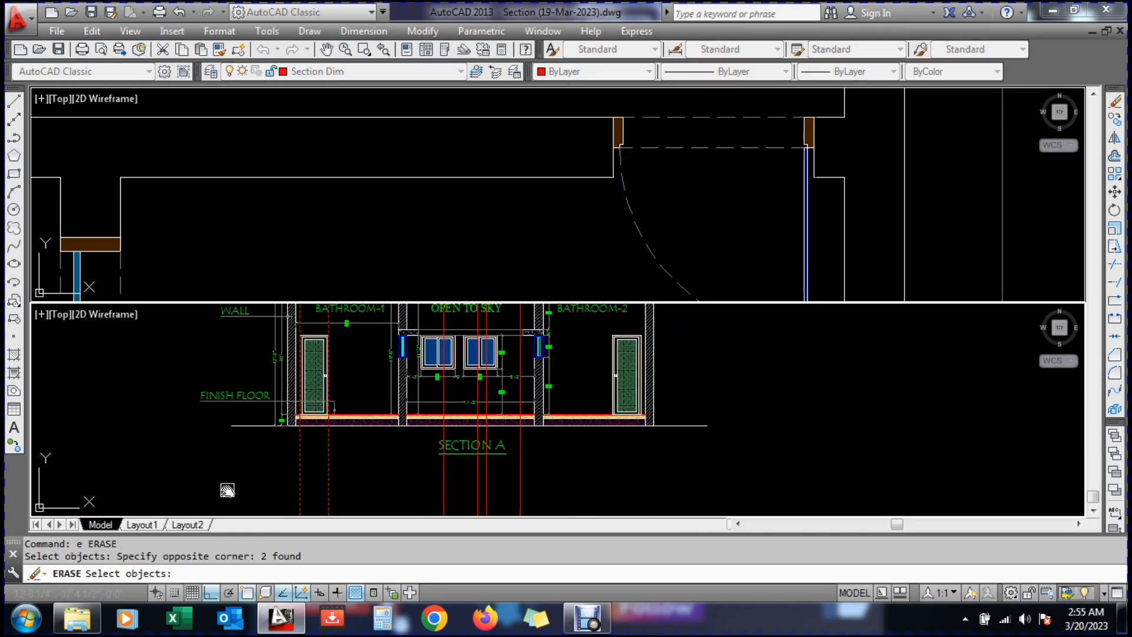
key(Return)
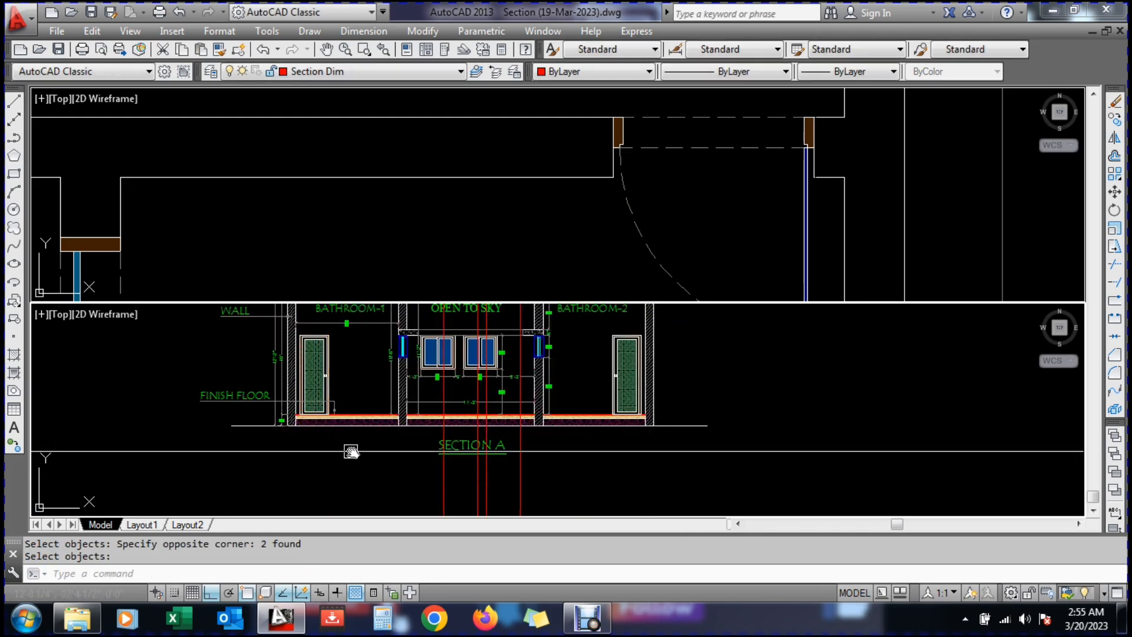
Compare the two Open to Sky windows in Section A with the construction lines projected from the plan's bedroom windows
scroll(354, 439, down, 4)
scroll(354, 439, up, 5)
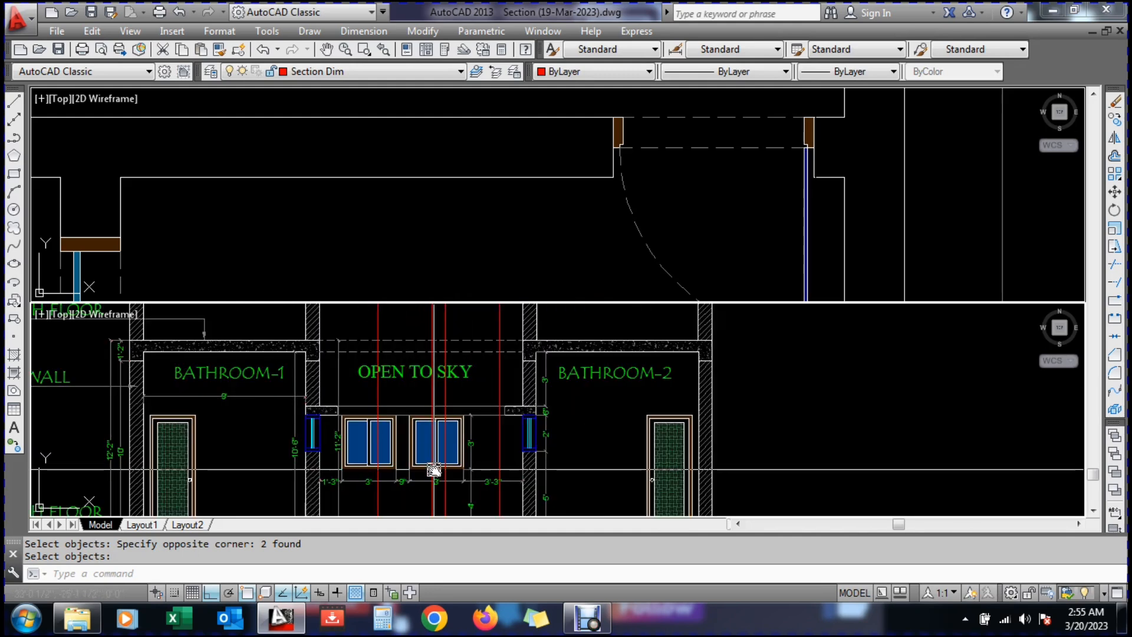
scroll(433, 463, up, 2)
text(p)
key(Return)
drag(432, 457, 434, 453)
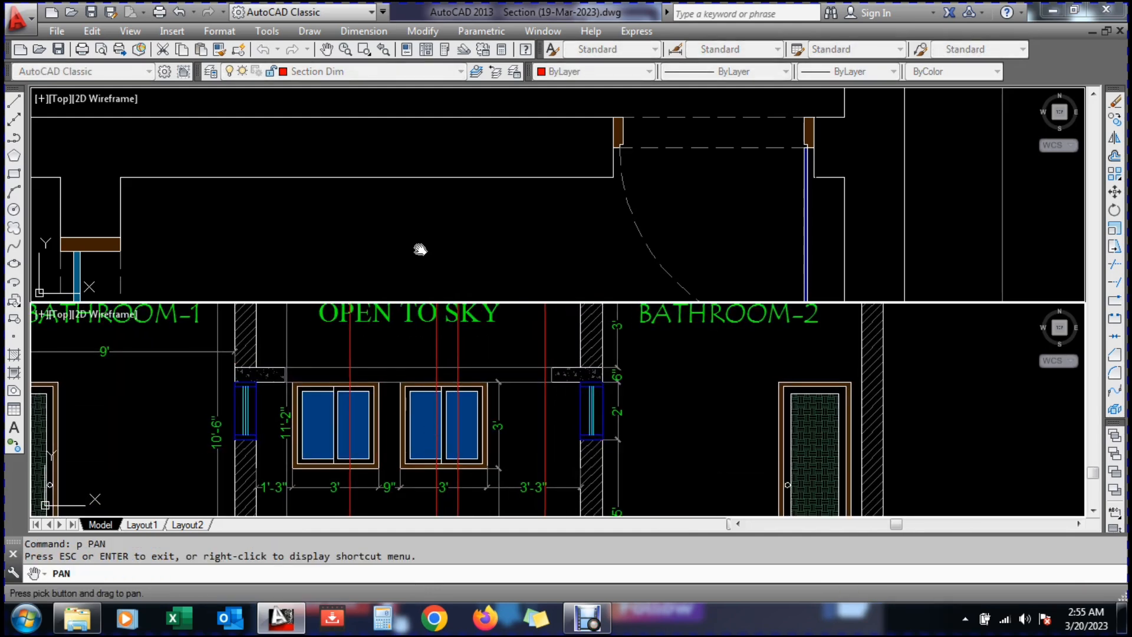
key(Escape)
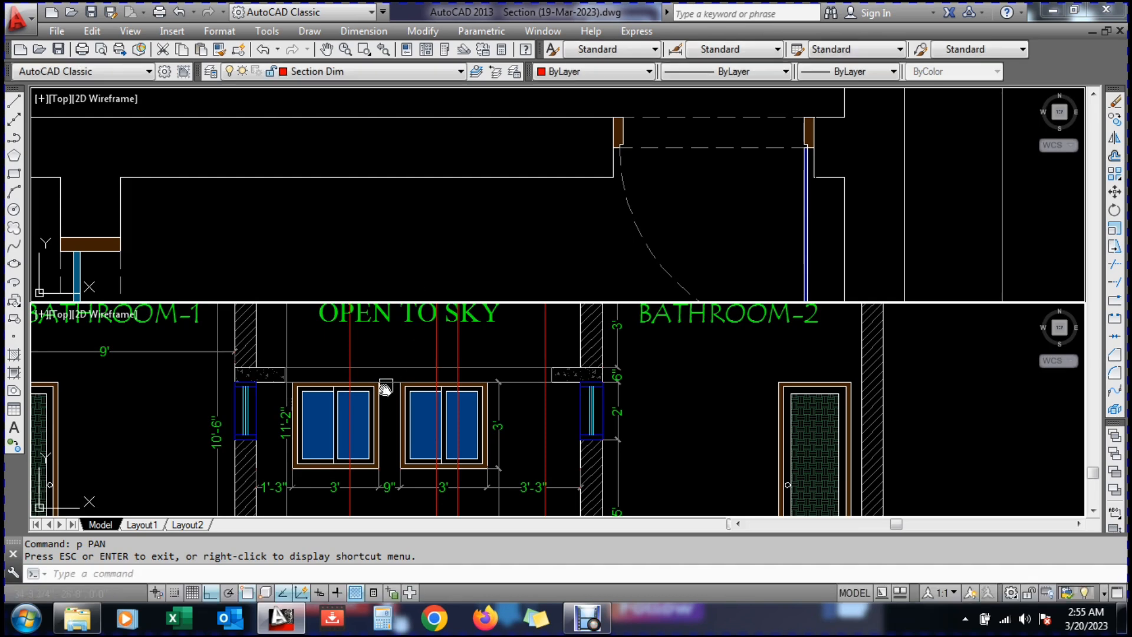
key(Escape)
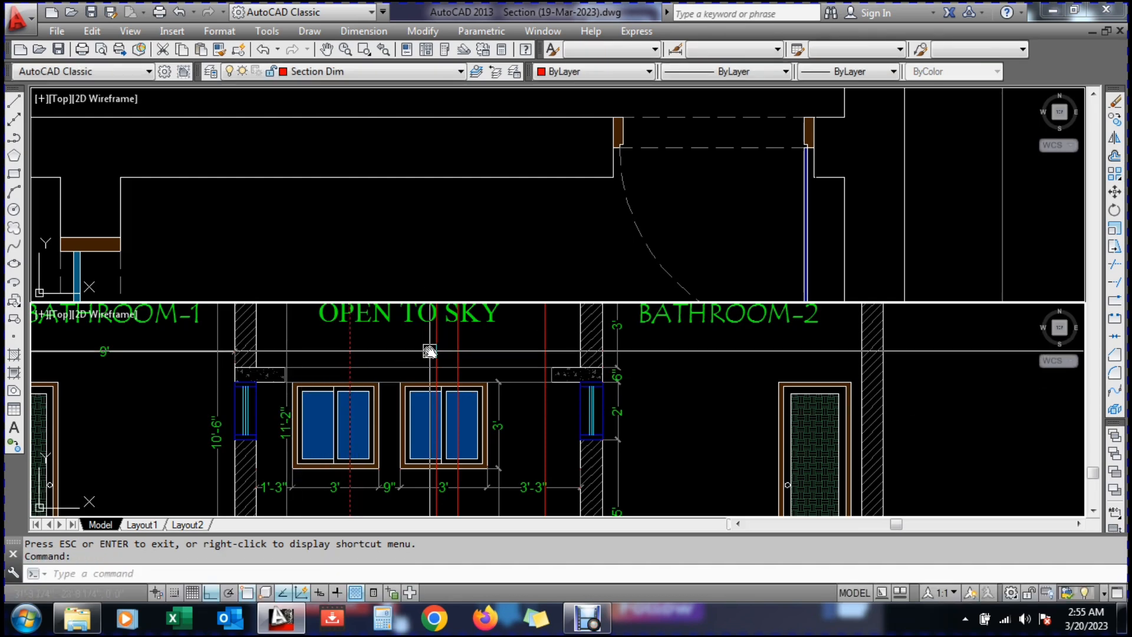
key(Escape)
click(477, 237)
scroll(477, 237, down, 6)
click(444, 364)
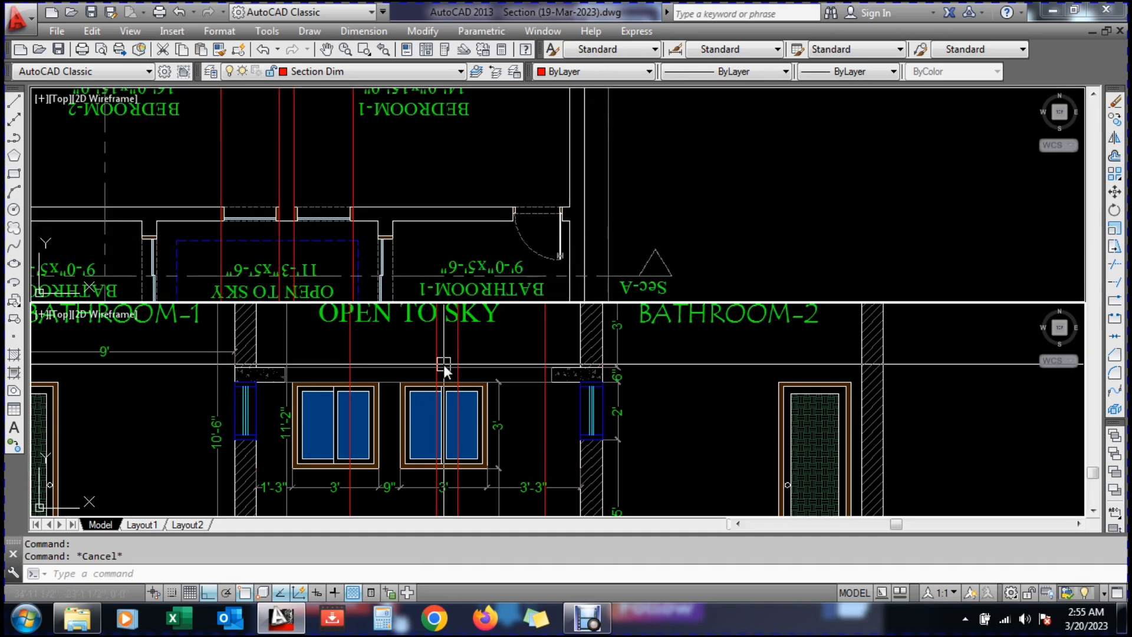
key(Escape)
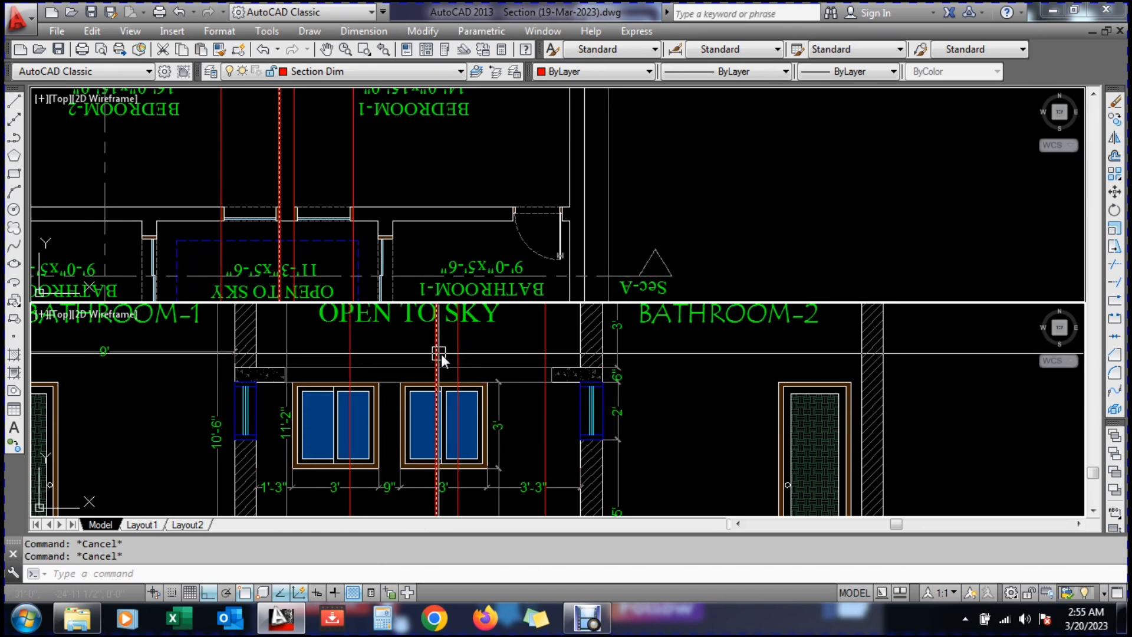
scroll(501, 354, down, 2)
scroll(429, 402, up, 2)
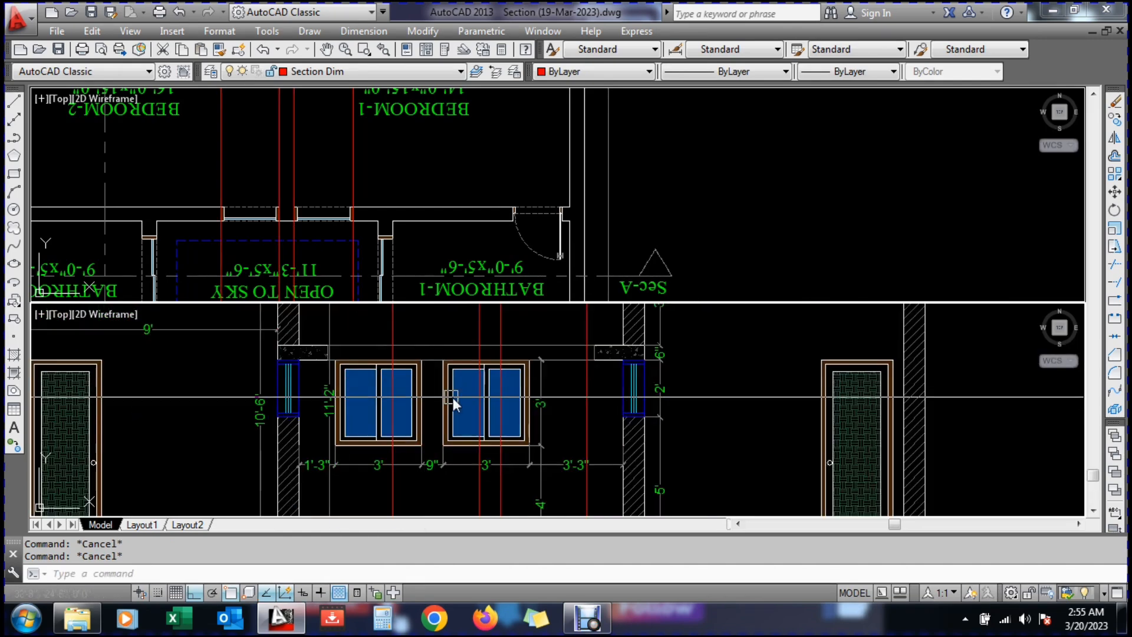
Stretch both Open to Sky windows with their horizontal dimensions toward Bathroom-2 onto the projected lines, leaving the construction lines and vertical dimensions unselected
text(s)
key(Return)
click(557, 496)
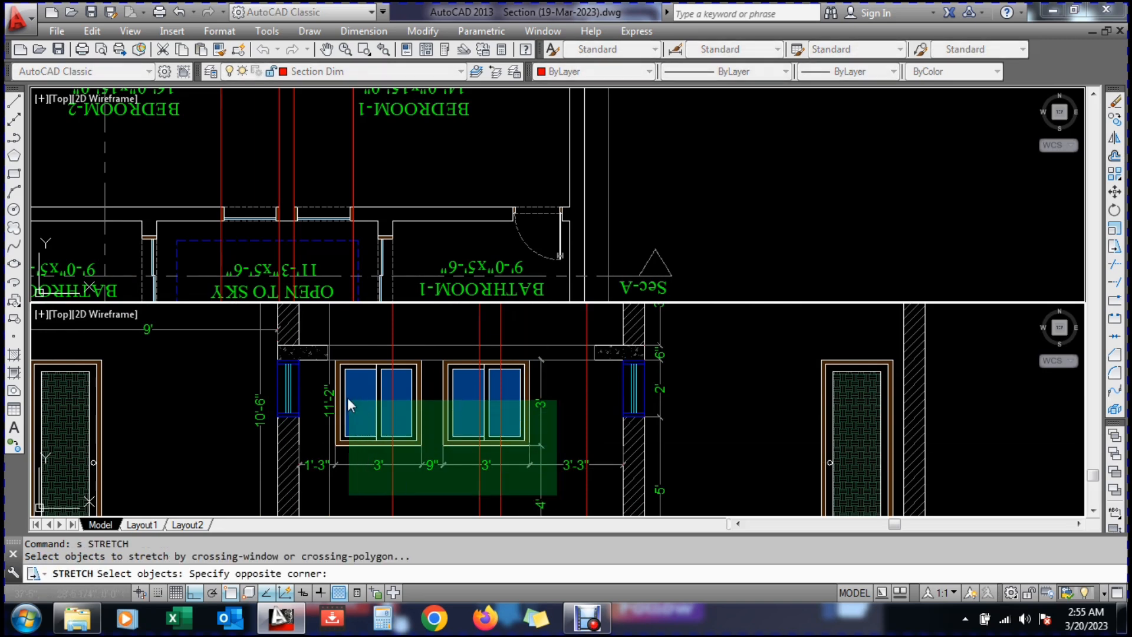
click(332, 337)
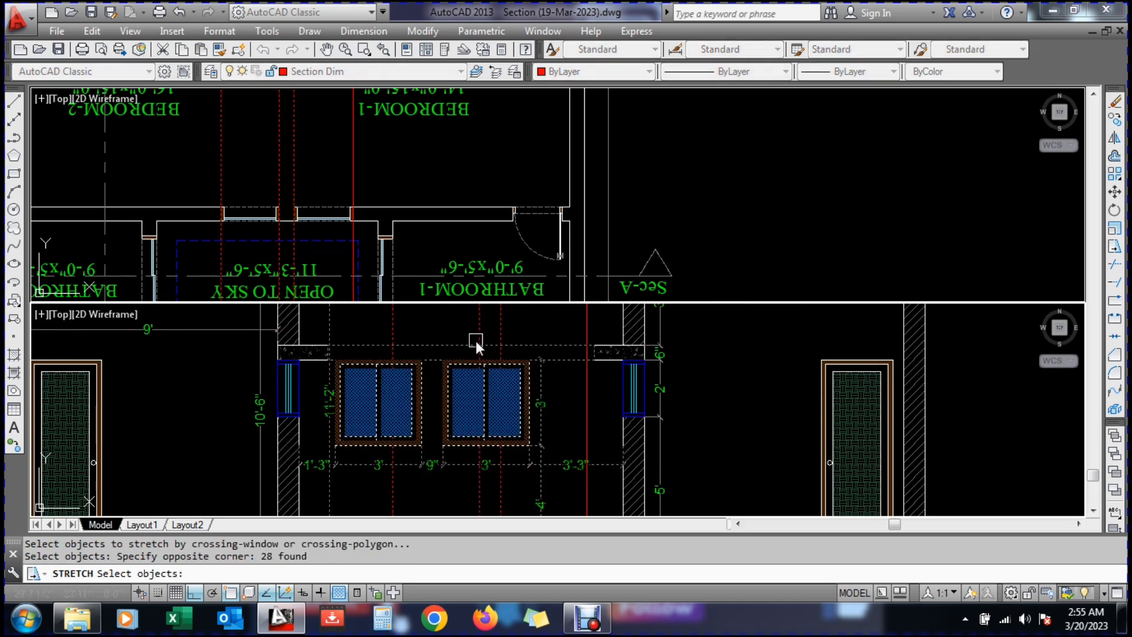
shift+click(516, 336)
shift+click(308, 323)
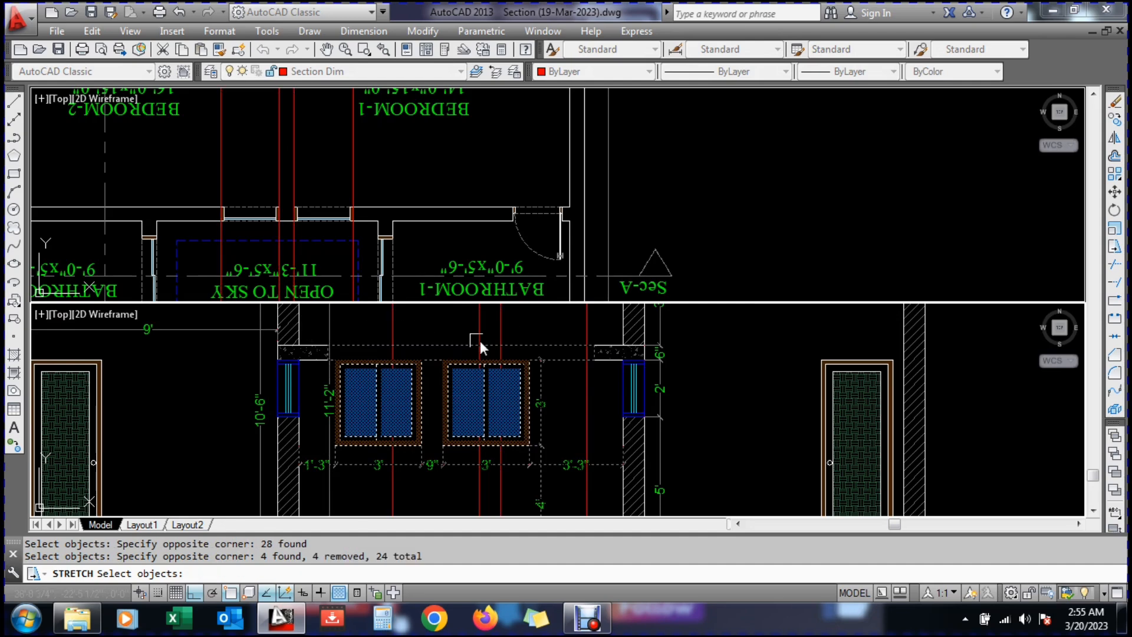
shift+click(575, 339)
shift+click(561, 389)
scroll(532, 466, up, 2)
shift+click(541, 476)
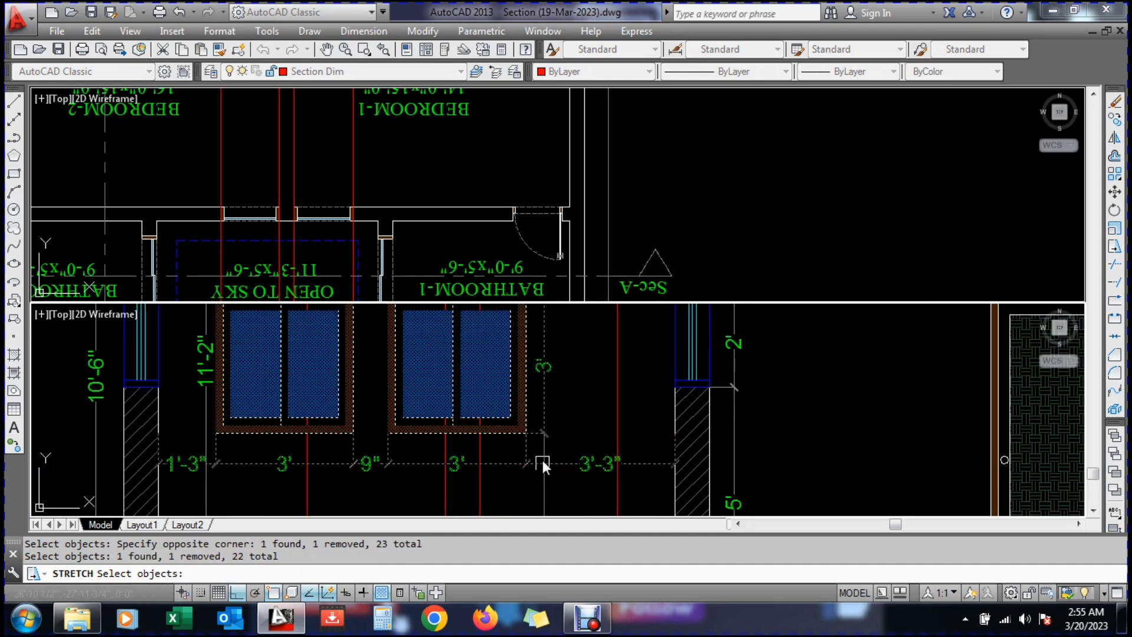
scroll(542, 448, down, 2)
shift+click(547, 416)
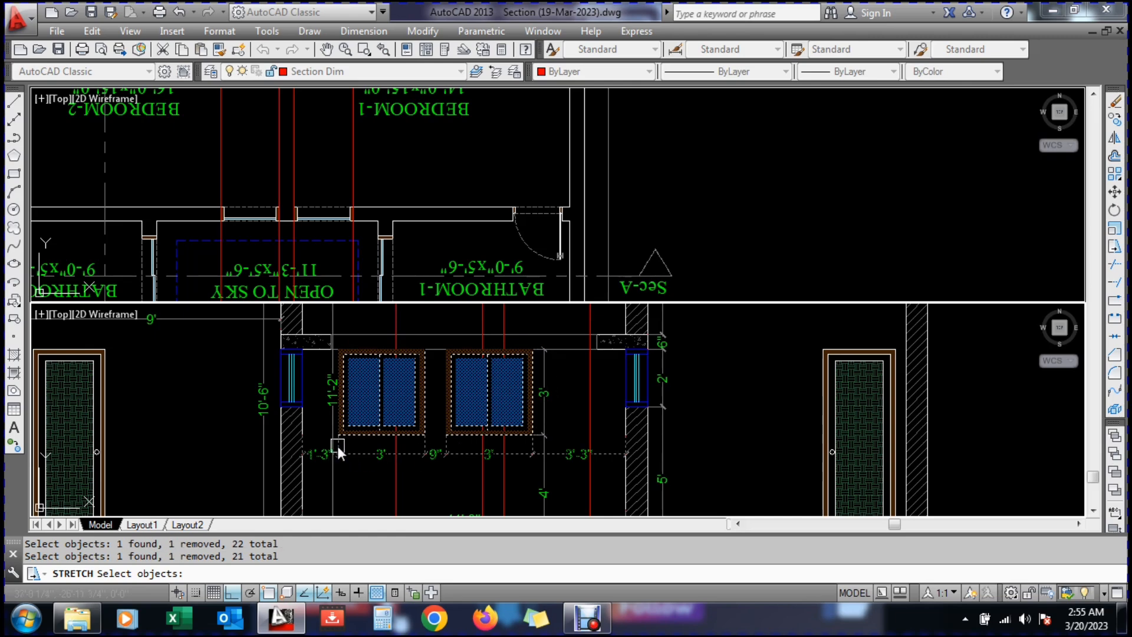
scroll(334, 454, up, 2)
scroll(337, 447, down, 2)
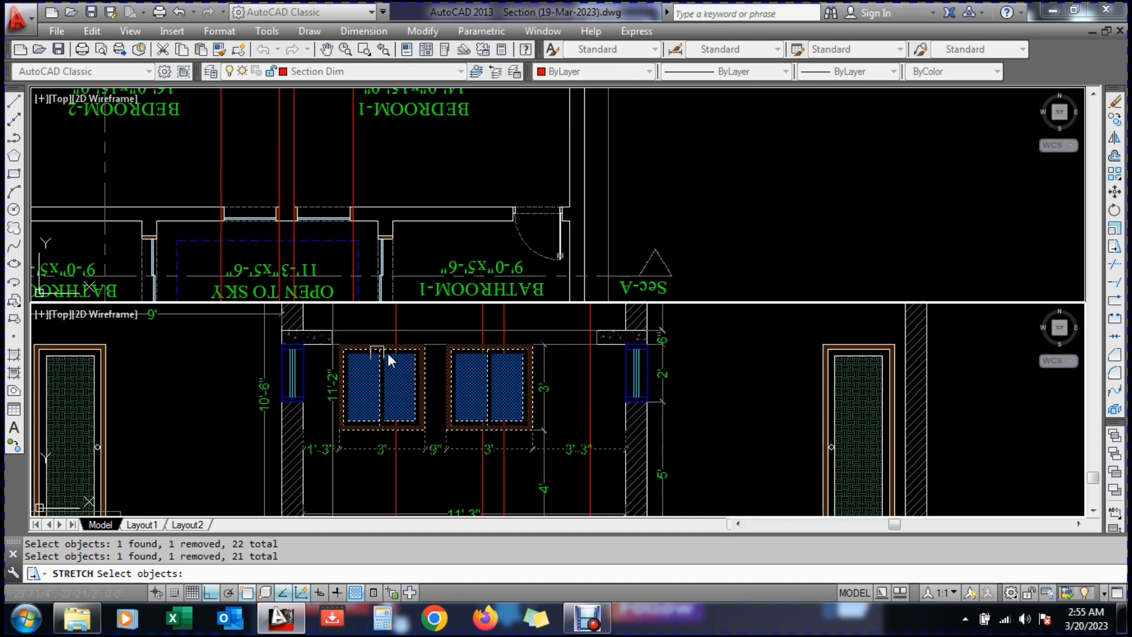
scroll(526, 350, up, 3)
key(Return)
click(542, 366)
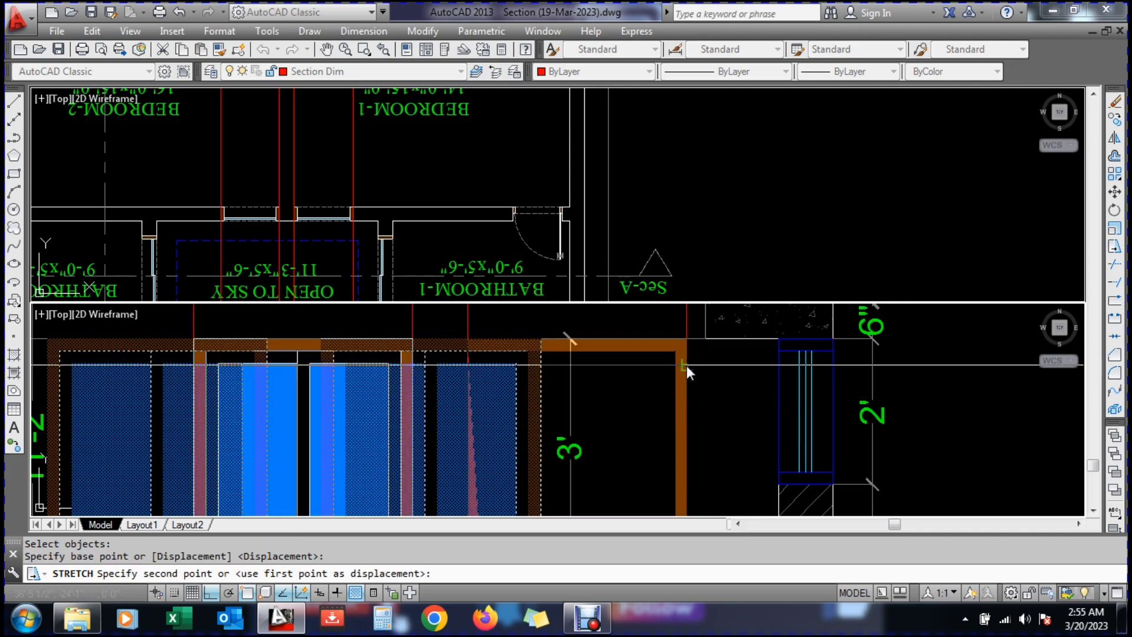
click(686, 366)
scroll(531, 377, down, 3)
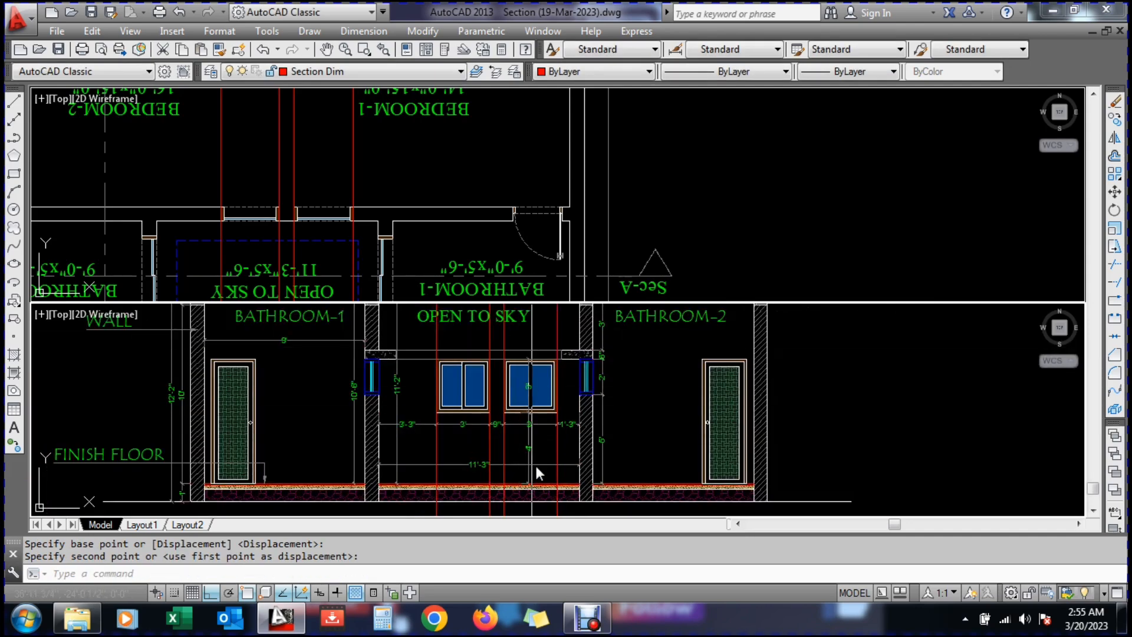
Erase the vertical window-height and sill-height dimensions that overlap the Open to Sky window nearest Bathroom-2
scroll(525, 449, up, 4)
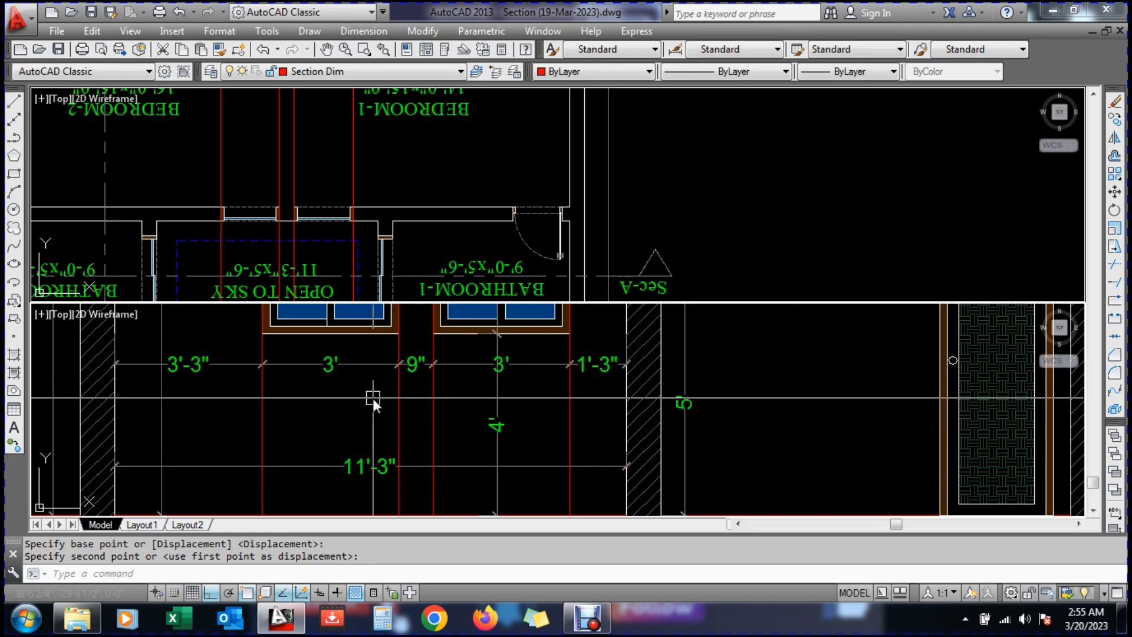
key(Escape)
key(Escape)
text(e)
key(Return)
click(501, 383)
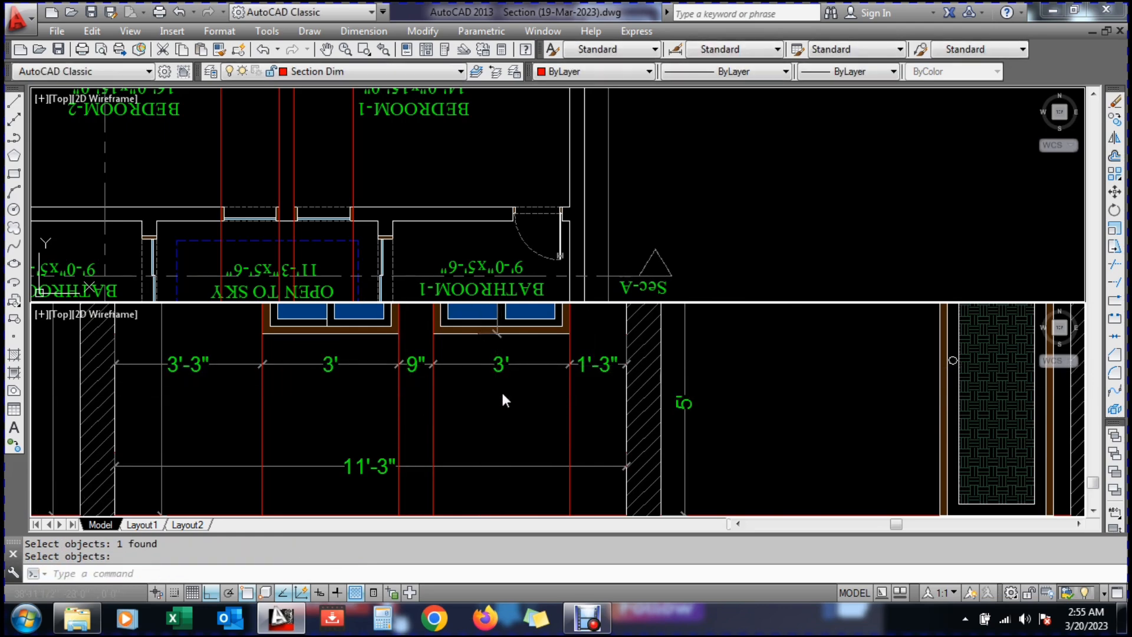
scroll(502, 384, down, 3)
scroll(488, 373, up, 5)
key(Return)
key(Return)
scroll(491, 366, up, 3)
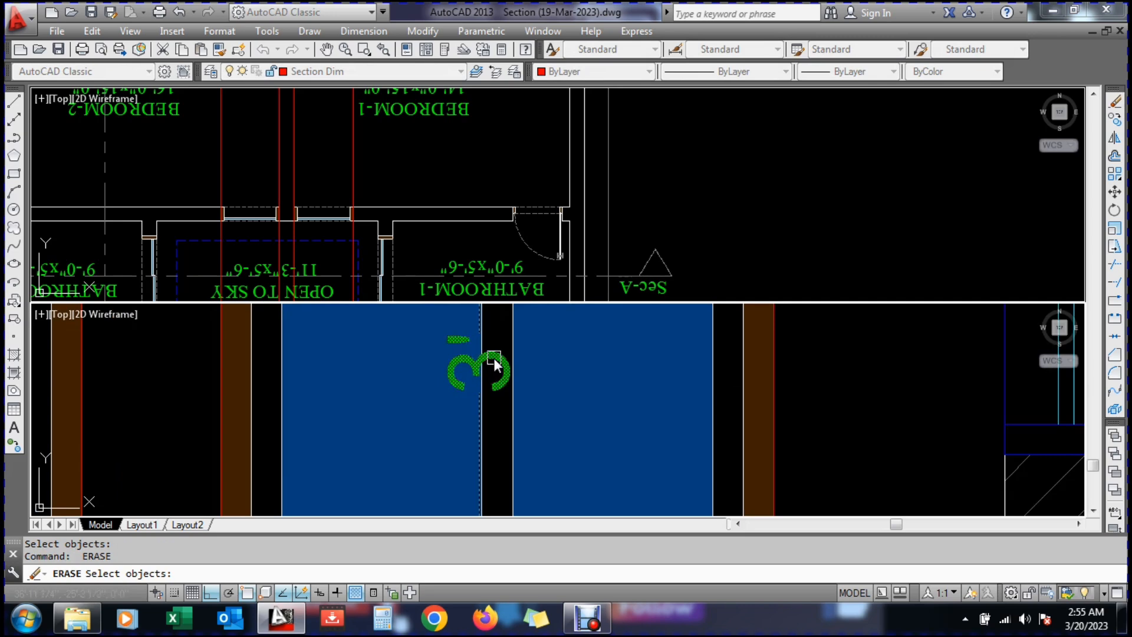
Erase the four vertical construction lines running along the sides of the two Open to Sky windows
scroll(494, 359, down, 5)
click(384, 426)
click(370, 439)
key(Return)
key(Return)
click(484, 436)
click(462, 433)
key(Return)
key(Return)
click(566, 440)
key(Return)
Add a vertical linear dimension for the height of the Open to Sky window nearest Bathroom-1, placed on its Bathroom-1 side
text(dli)
key(Return)
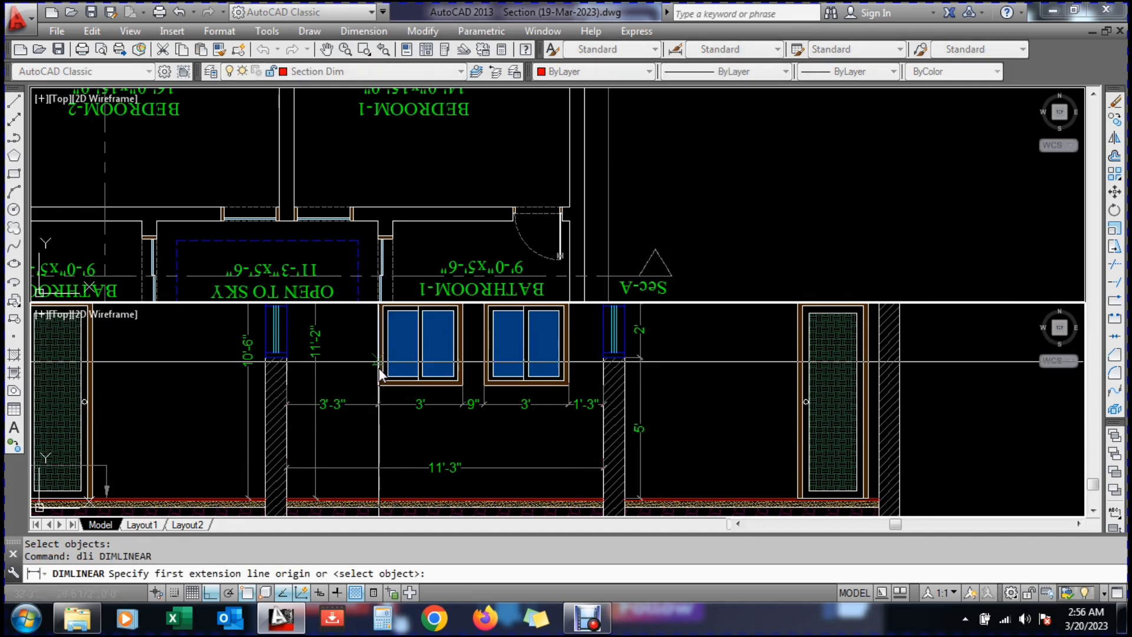
scroll(379, 375, up, 4)
click(378, 401)
scroll(381, 412, down, 6)
scroll(380, 359, up, 4)
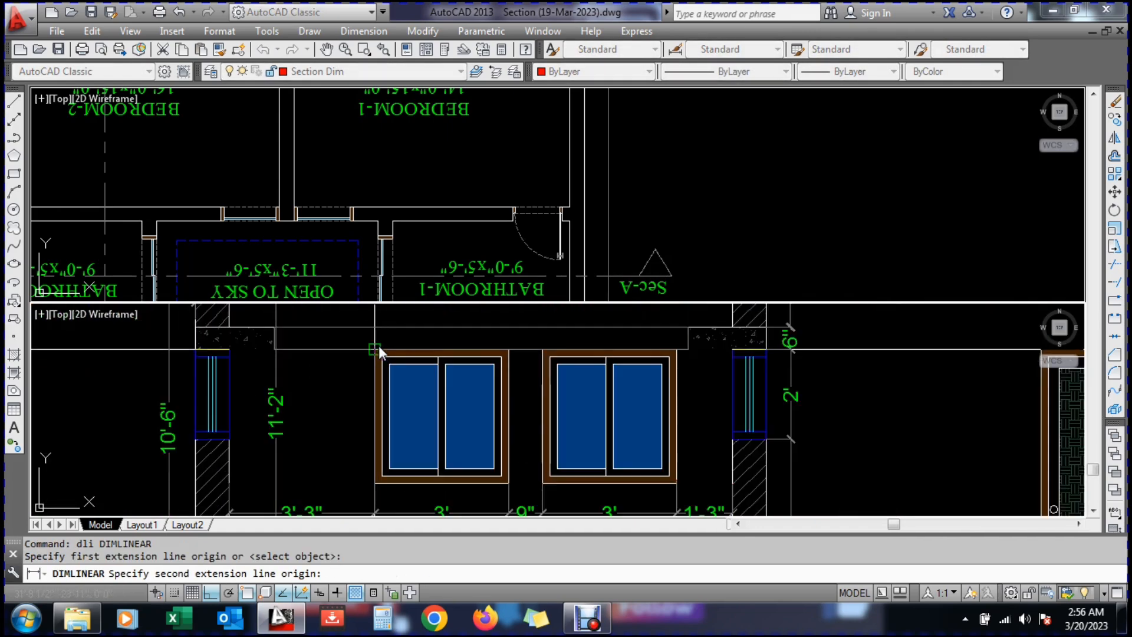
scroll(380, 345, up, 4)
click(394, 338)
scroll(394, 338, down, 4)
click(366, 358)
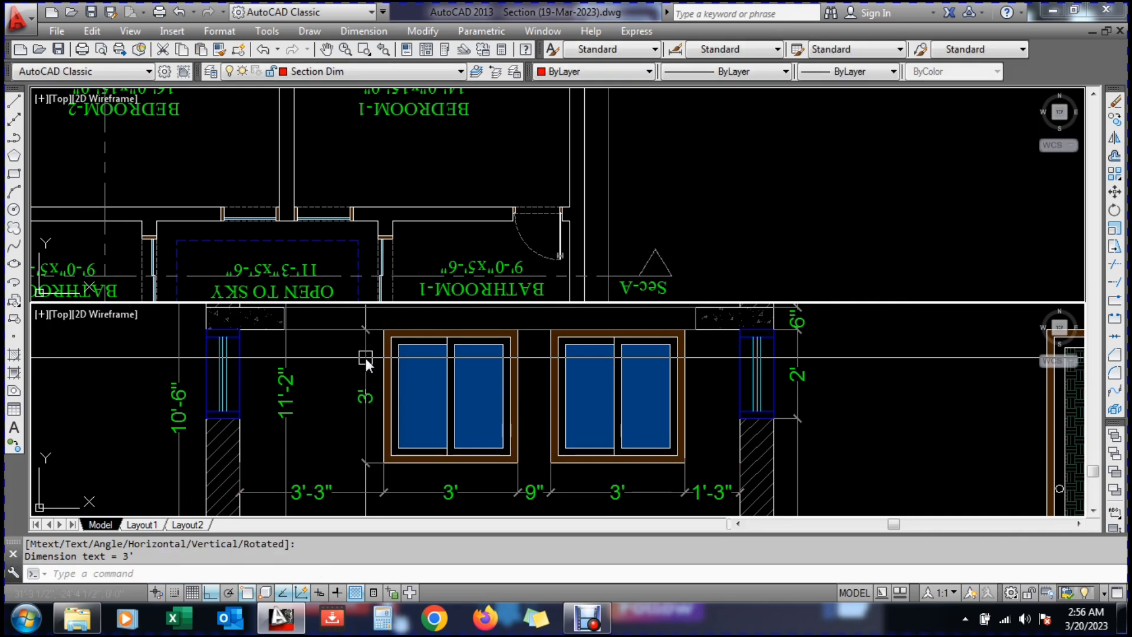
Match the new window height dimension's properties to the horizontal 3' dimension below the same window
text(ma)
key(Return)
click(387, 487)
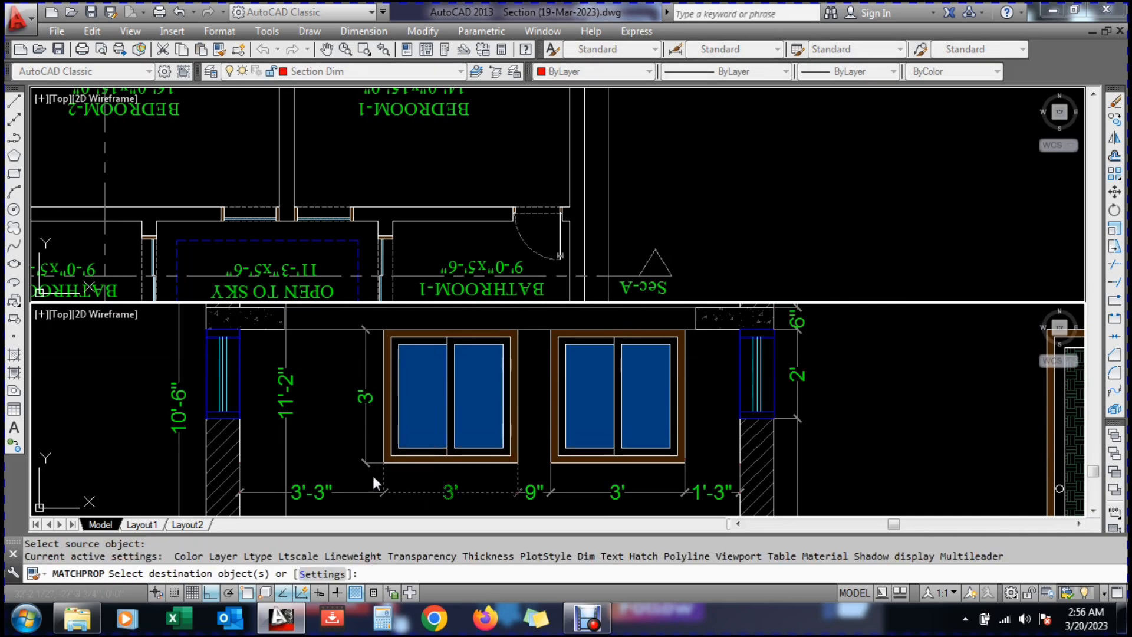
click(369, 452)
scroll(375, 436, down, 4)
key(Escape)
Continue the window height dimension from the sill down to the finish floor and save the drawing
scroll(379, 412, up, 3)
text(dc)
key(Return)
key(Return)
click(365, 444)
scroll(374, 366, down, 4)
scroll(366, 384, up, 4)
scroll(366, 384, up, 4)
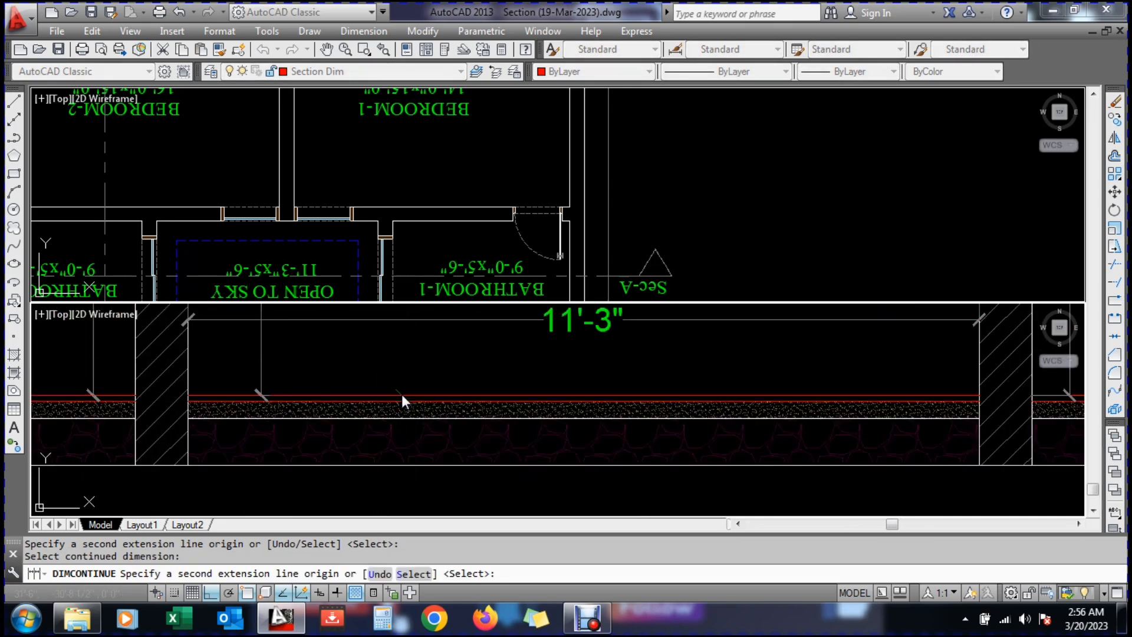
key(Escape)
scroll(400, 440, down, 4)
key(ctrl+s)
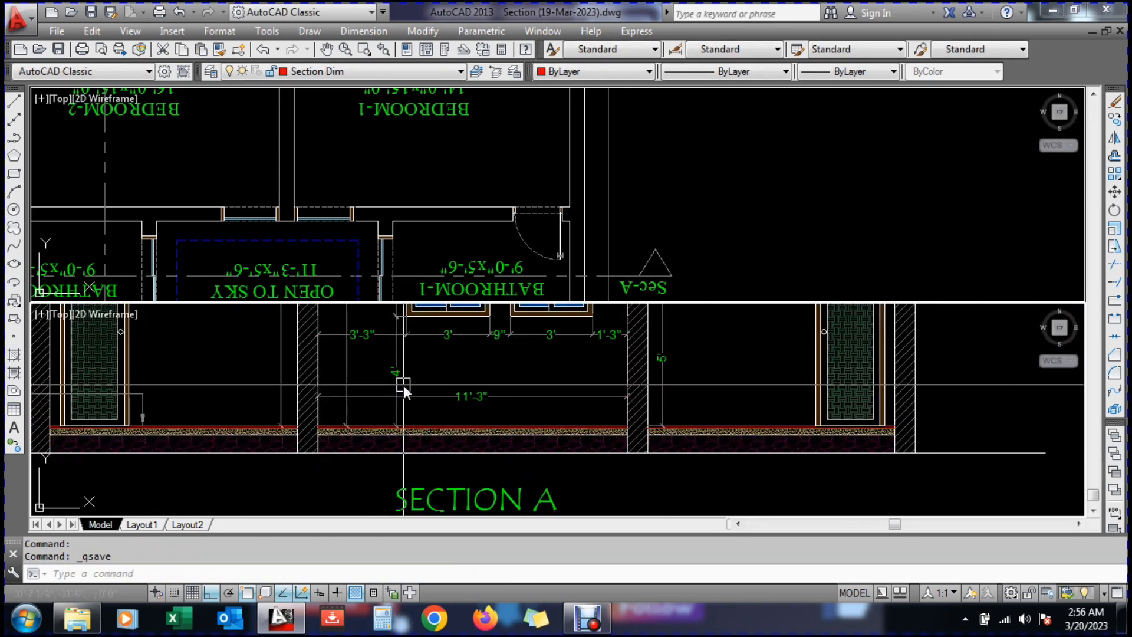
Review the corrected Section A and examine the Sec-B marker and its viewing direction in the rotated plan
scroll(493, 393, down, 5)
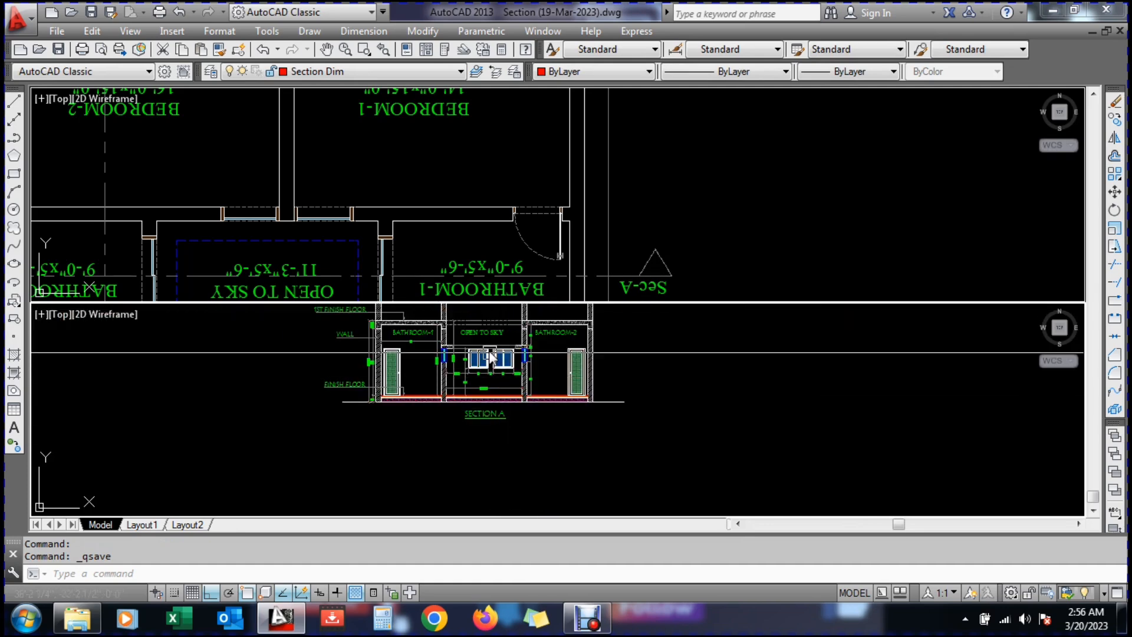
scroll(483, 335, up, 4)
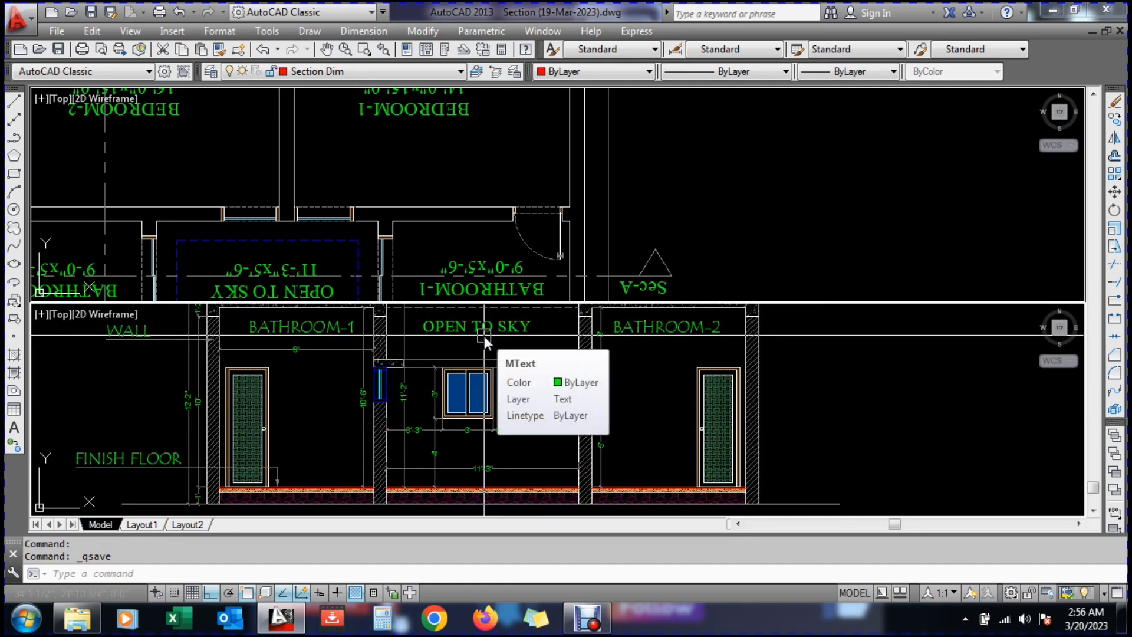
scroll(483, 335, down, 3)
text(p)
key(Return)
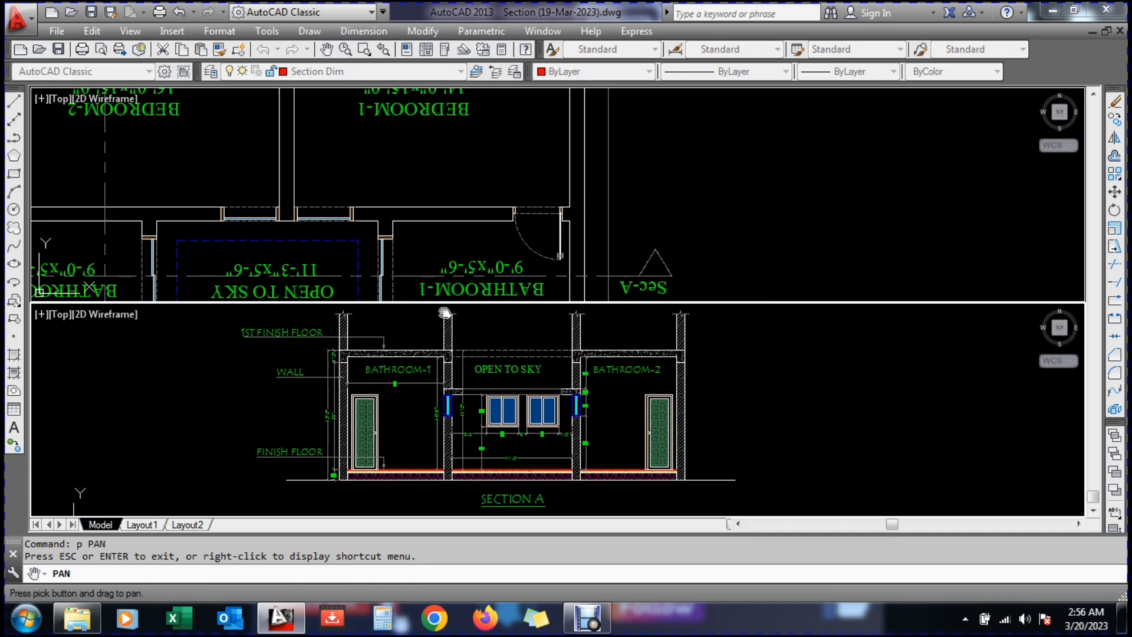
key(Escape)
click(435, 218)
scroll(434, 222, down, 4)
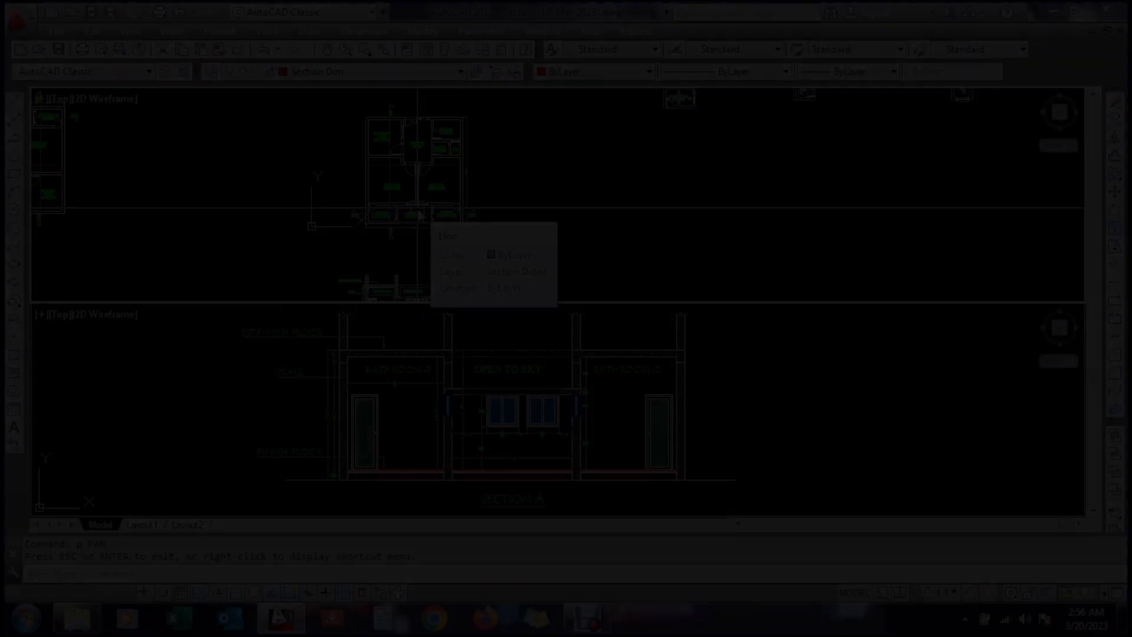
scroll(391, 112, up, 5)
scroll(387, 143, up, 2)
scroll(379, 164, down, 6)
scroll(377, 175, up, 2)
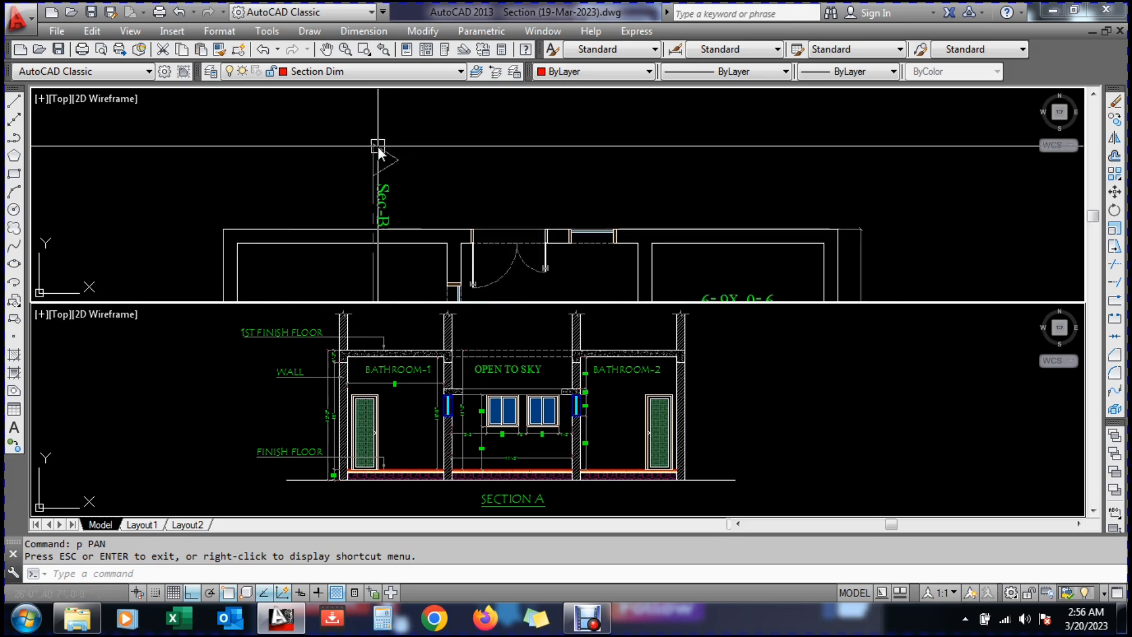
scroll(431, 195, down, 6)
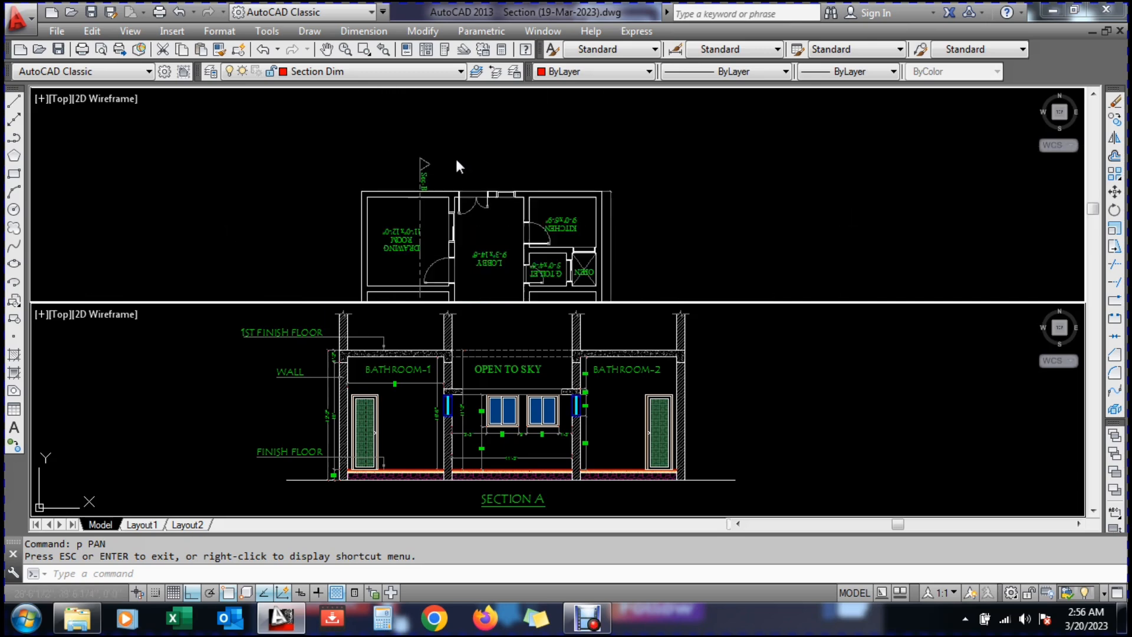
Copy the whole rotated plan with its section markers horizontally into the gap beside the original plan
text(o)
key(Return)
scroll(448, 205, down, 2)
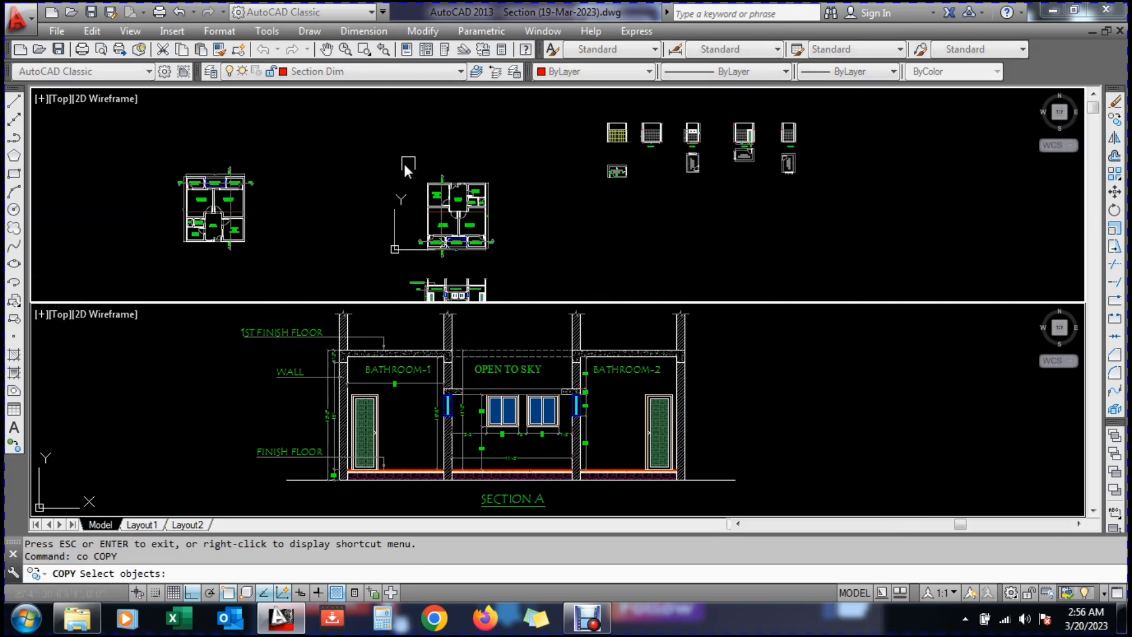
click(389, 158)
click(514, 266)
key(Return)
click(457, 224)
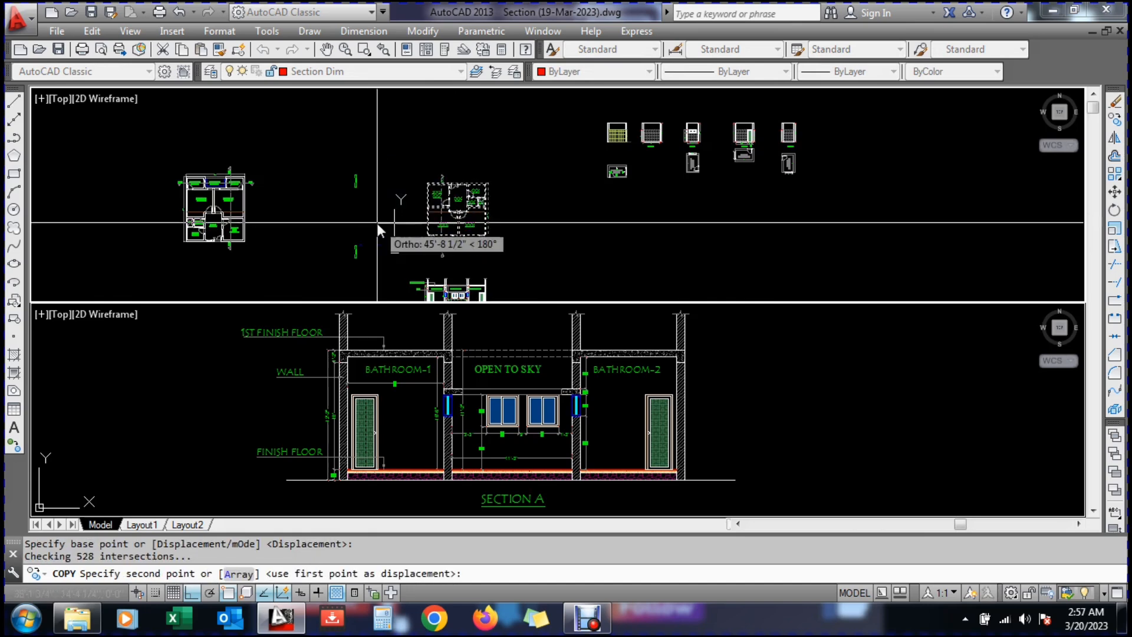
click(330, 223)
key(Escape)
Rotate the middle plan copy with its section markers 90° counterclockwise so the Sec-B cutting line runs horizontally
scroll(308, 225, up, 2)
text(ro)
key(Return)
click(268, 121)
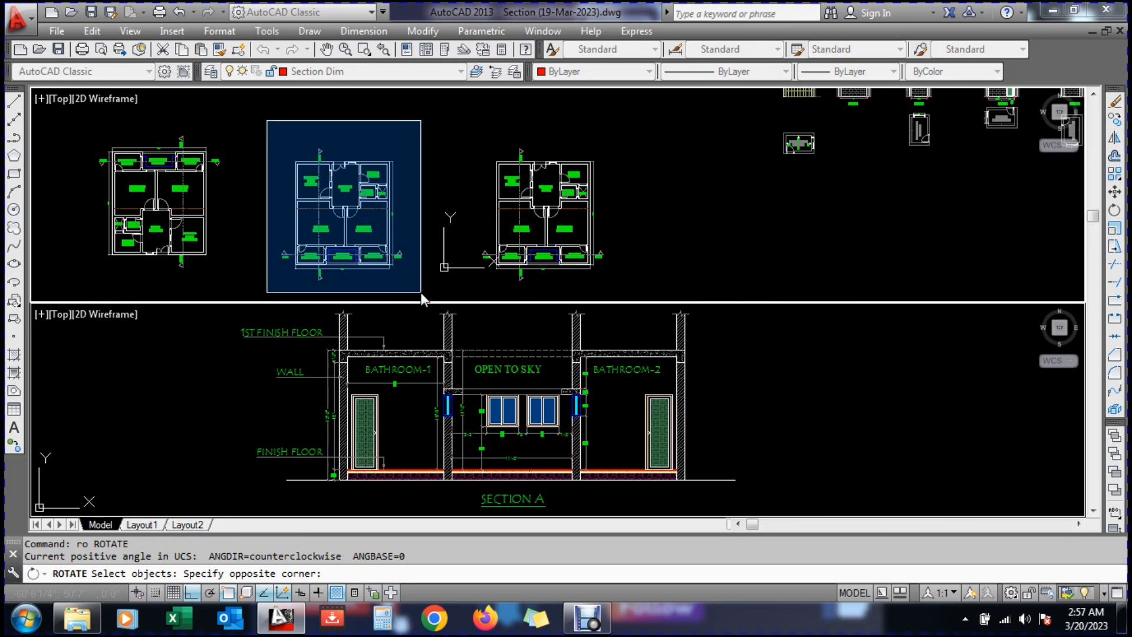
click(420, 292)
key(Return)
click(344, 228)
click(343, 147)
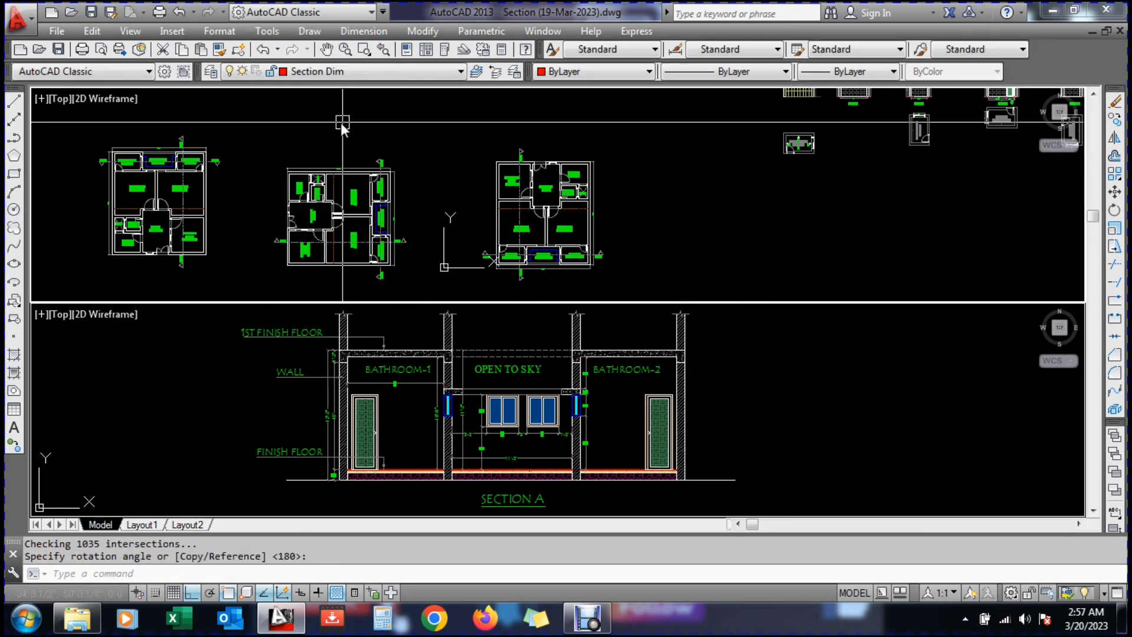
Draw vertical construction lines through both faces of the two drawing room walls crossed by the Sec-B line
scroll(242, 246, up, 4)
text(p)
key(Return)
drag(520, 225, 182, 248)
scroll(194, 163, down, 3)
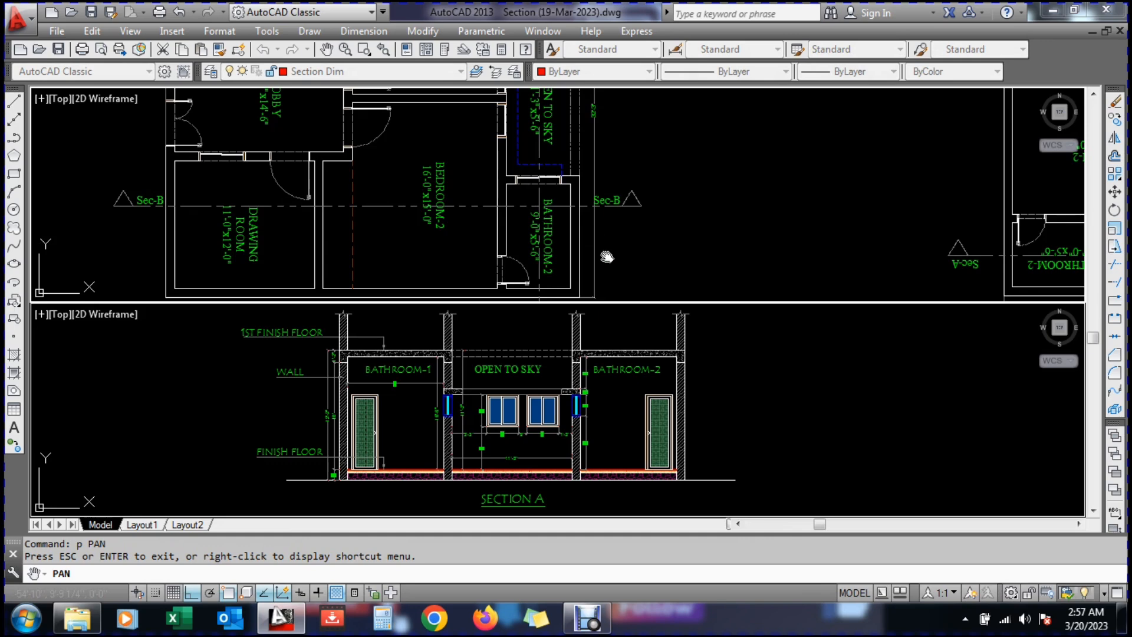
key(Escape)
scroll(607, 427, down, 5)
text(xl)
key(Return)
text(v)
key(Return)
scroll(171, 209, up, 4)
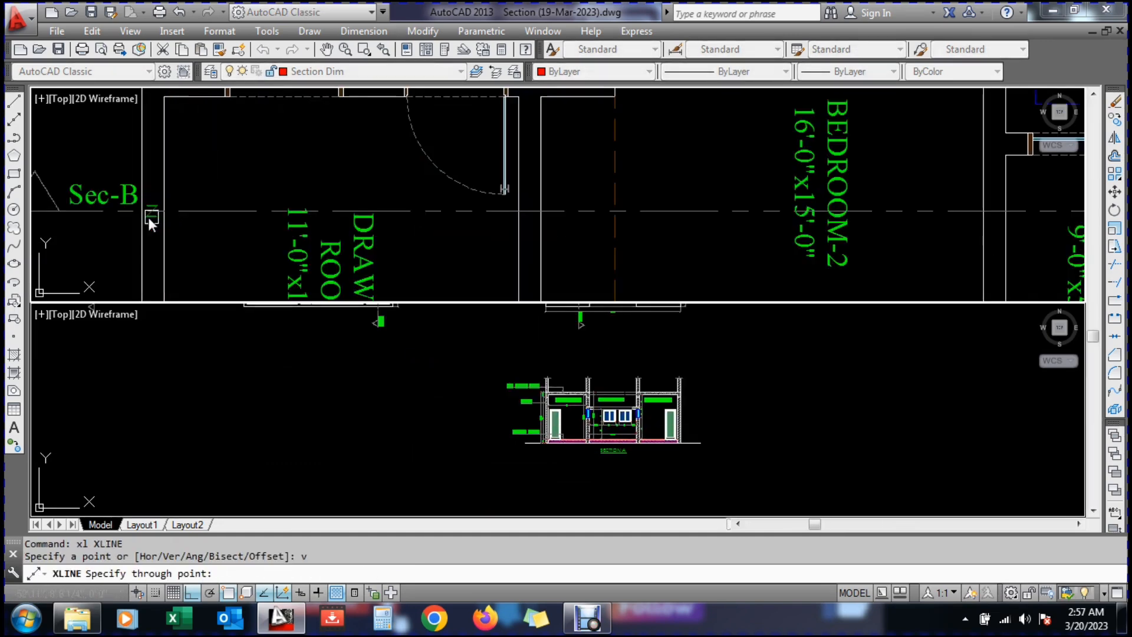
click(142, 211)
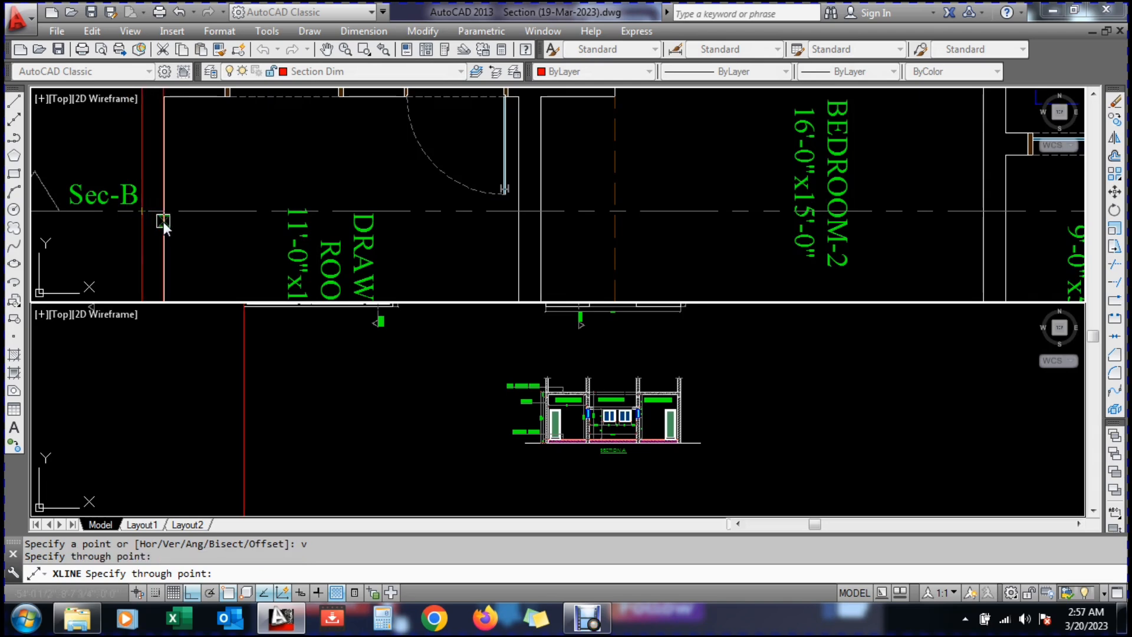
click(163, 212)
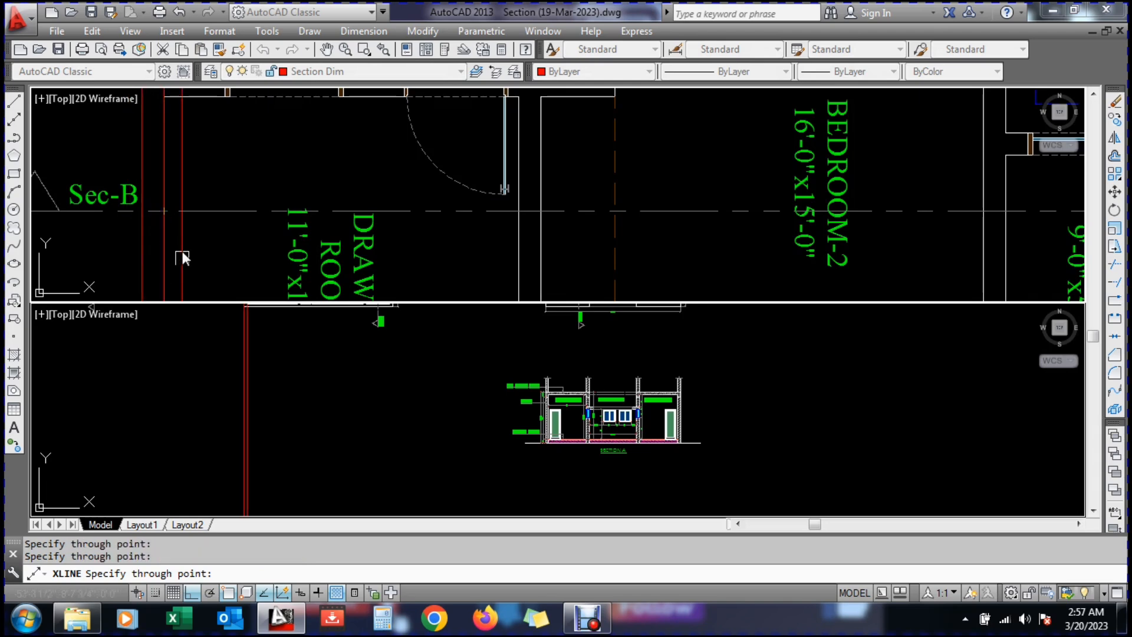
click(522, 217)
click(539, 214)
Add vertical construction lines through both faces of the Bedroom-2/Bathroom-2 wall and of Bathroom-2's outer wall along Sec-B
scroll(475, 211, down, 4)
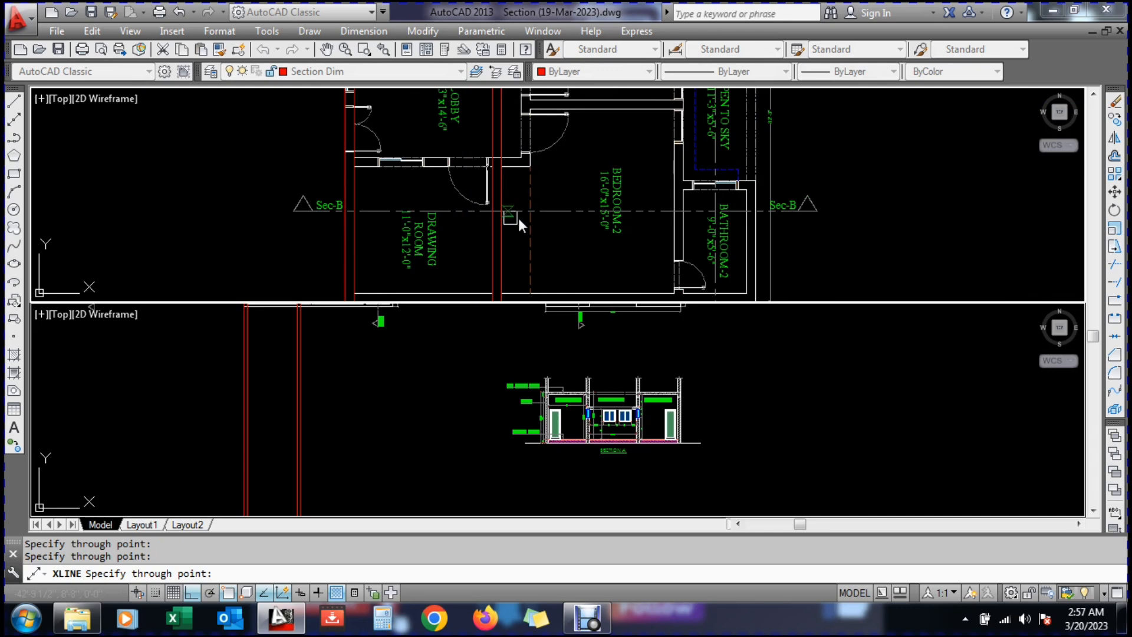
scroll(624, 211, up, 4)
click(742, 218)
scroll(656, 251, down, 4)
scroll(711, 198, up, 4)
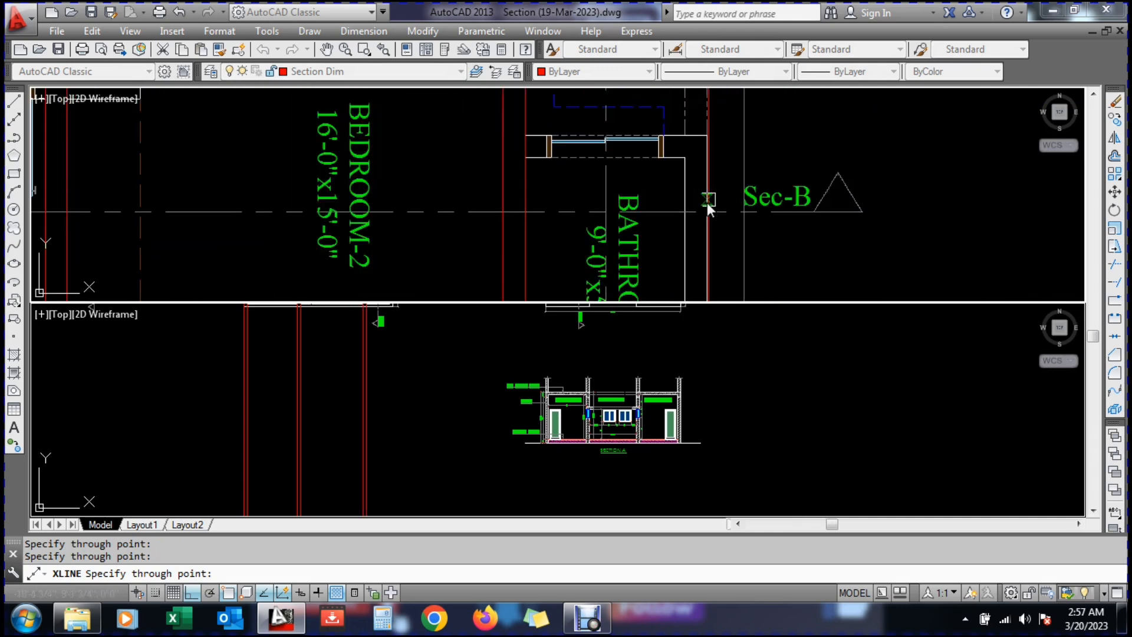
click(684, 214)
click(706, 215)
scroll(637, 201, down, 4)
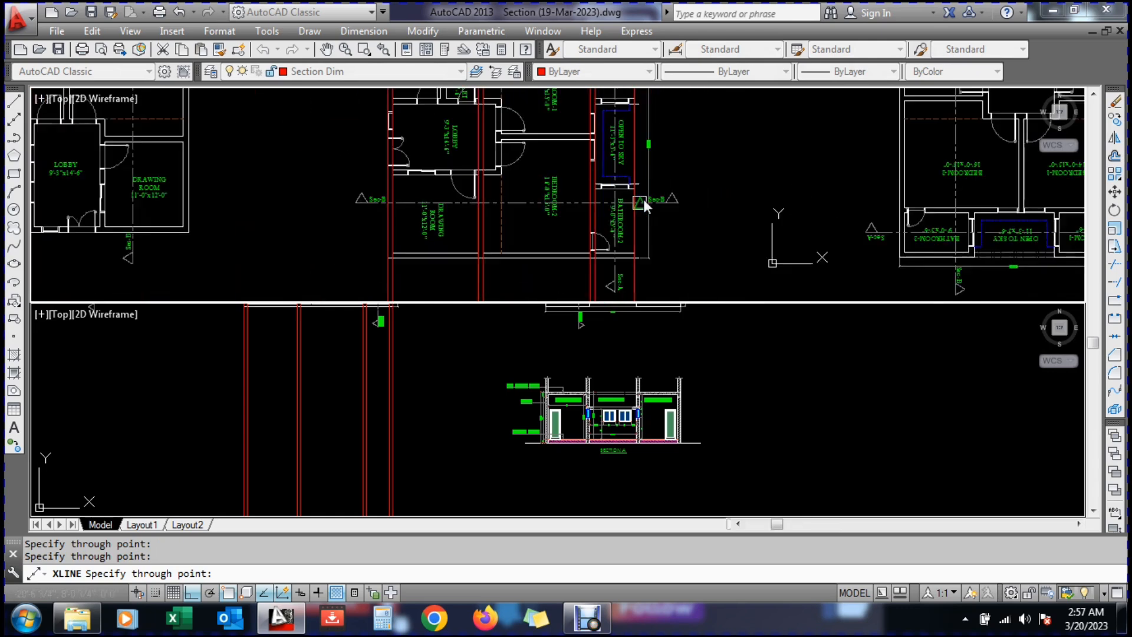
key(Escape)
Draw horizontal construction lines from Section A's base line and floor layer levels up to the finish floor
click(381, 369)
scroll(339, 465, up, 5)
text(xl)
key(Return)
text(h)
key(Return)
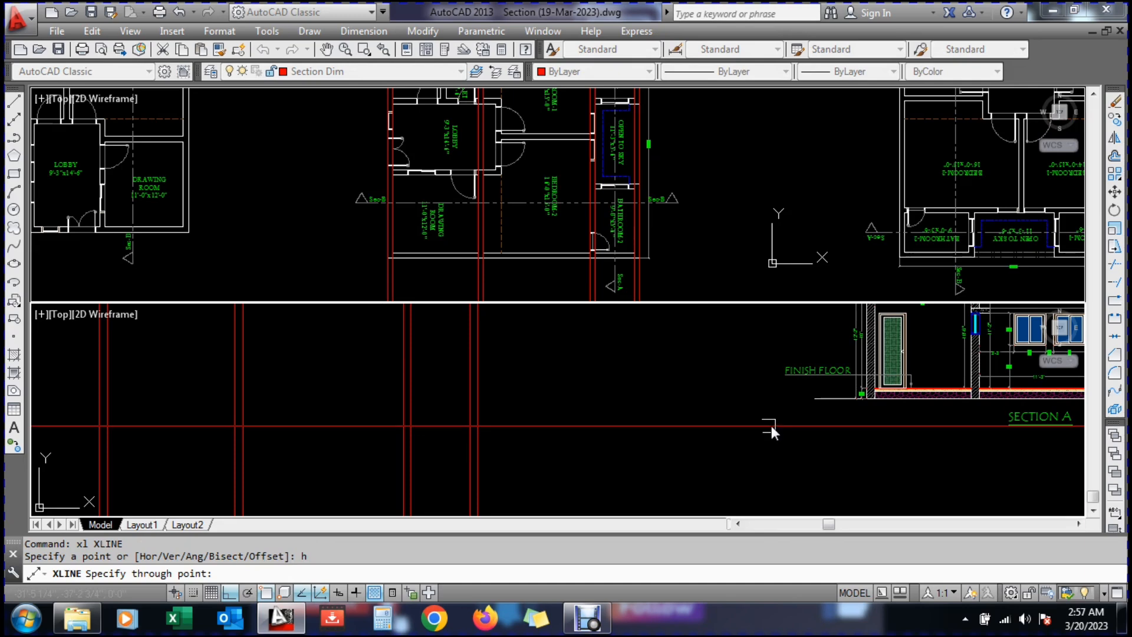
scroll(945, 398, up, 2)
scroll(945, 398, up, 4)
click(867, 394)
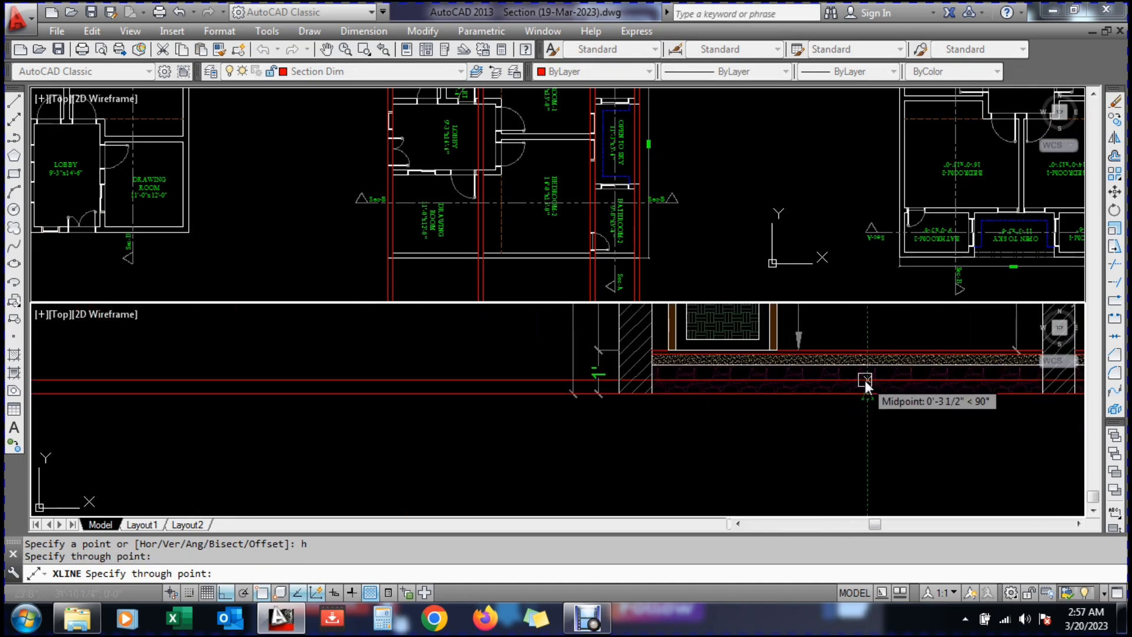
click(862, 373)
scroll(652, 359, up, 3)
scroll(657, 365, down, 5)
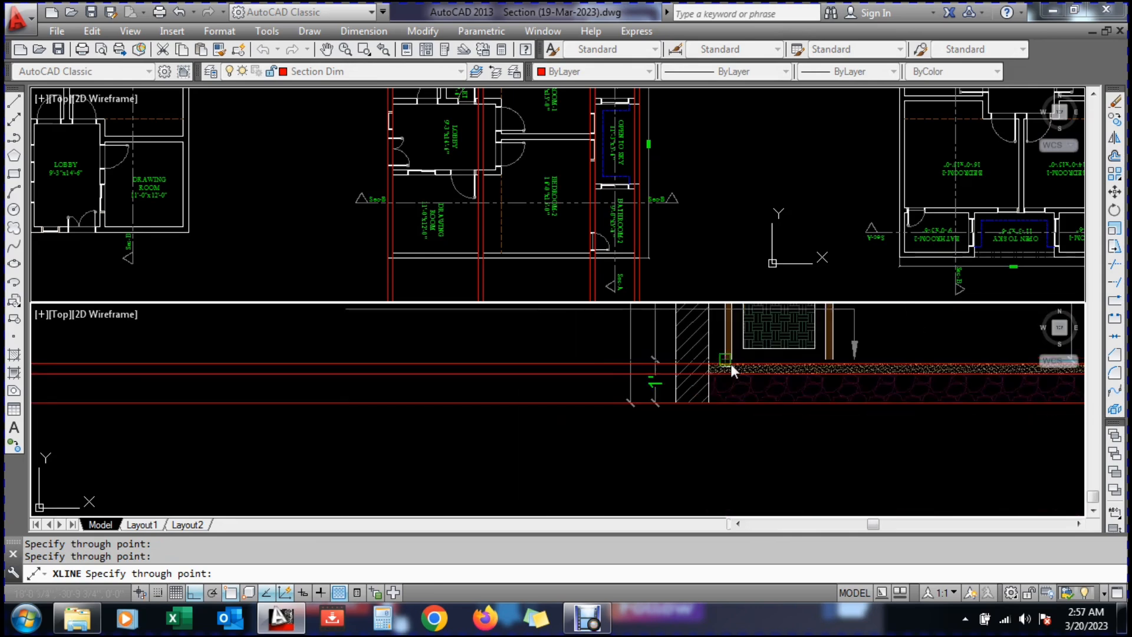
scroll(413, 395, down, 2)
scroll(424, 386, up, 2)
key(Escape)
key(Escape)
Match the properties of the new vertical and horizontal construction lines to Section A's wall line
scroll(640, 361, up, 4)
text(ma)
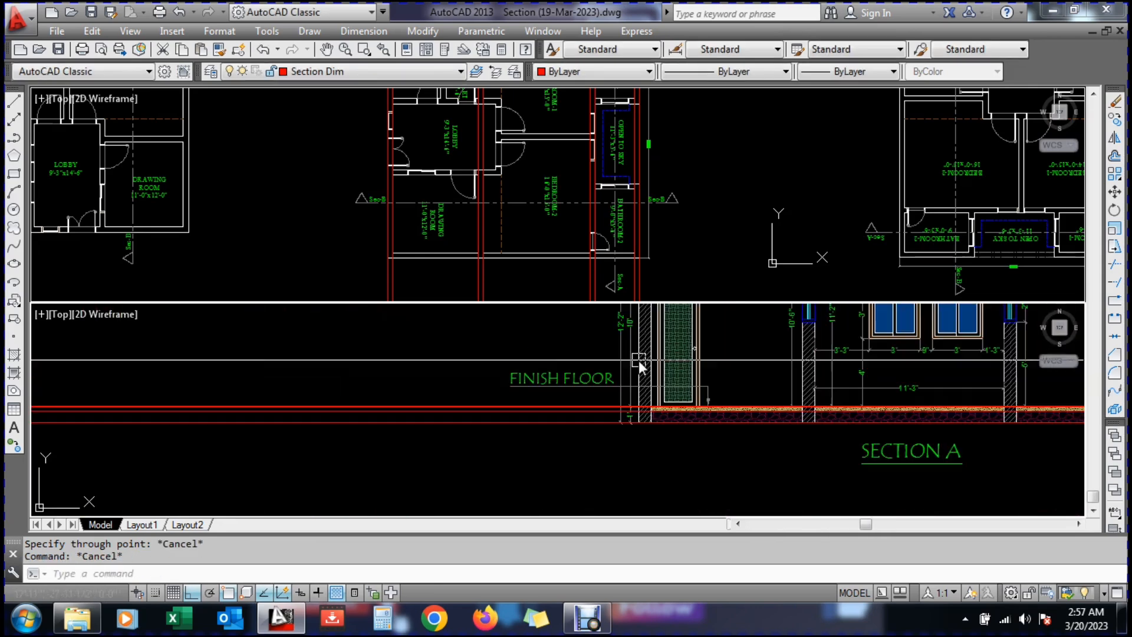
key(Return)
click(639, 390)
scroll(631, 401, down, 5)
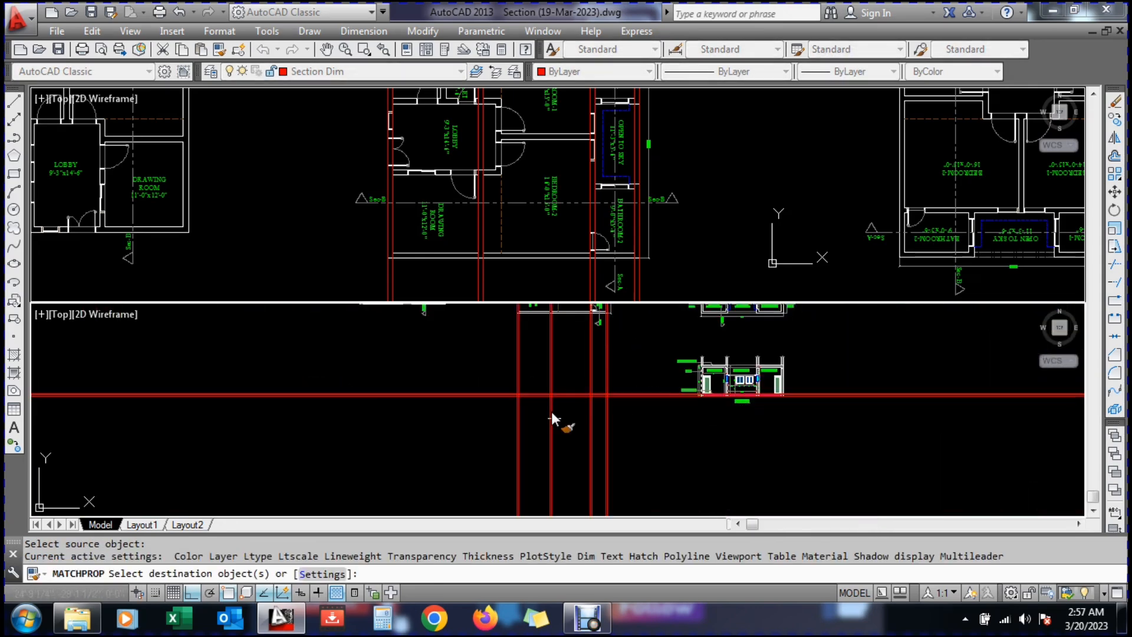
click(660, 382)
click(334, 482)
scroll(602, 397, up, 4)
key(Escape)
Trim the projected vertical wall lines below the new section's base line
text(tr)
key(Return)
click(799, 413)
key(Return)
scroll(802, 431, down, 3)
click(803, 444)
click(568, 488)
scroll(616, 436, up, 4)
key(Escape)
Trim the base and floor layer lines that extend beyond the drawing room's outer wall face
scroll(702, 404, up, 2)
key(Return)
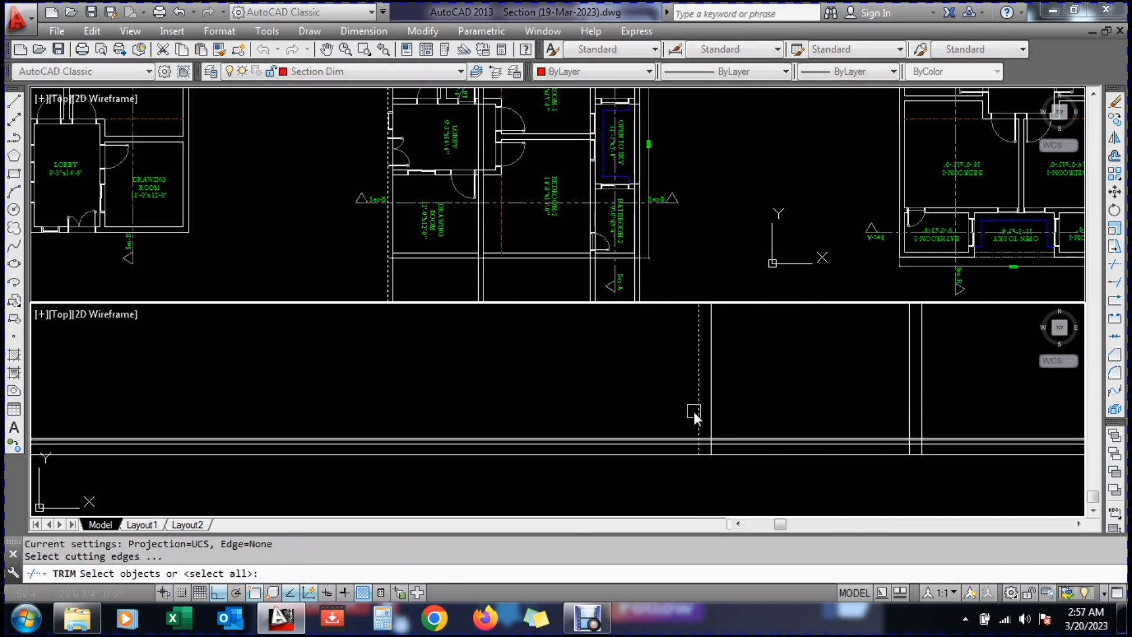
click(696, 412)
key(Return)
click(576, 482)
scroll(531, 467, down, 2)
scroll(779, 467, down, 2)
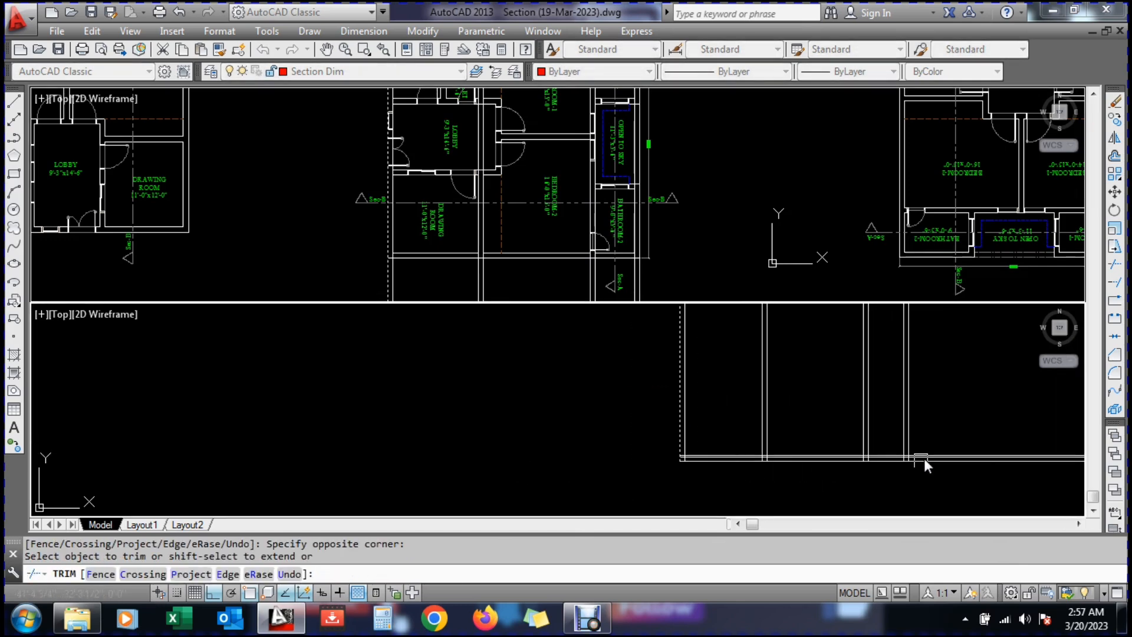
scroll(920, 449, up, 6)
Trim the base and floor layer lines that extend beyond Bathroom-2's outer wall face
key(Escape)
key(Return)
click(850, 444)
key(Return)
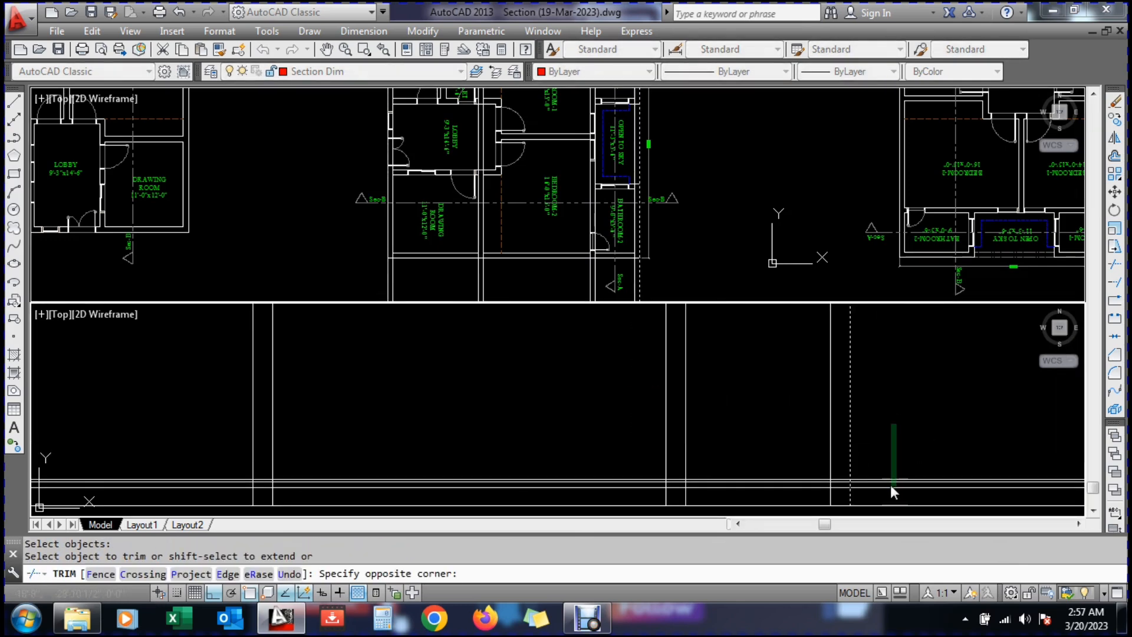
click(891, 500)
scroll(853, 487, down, 5)
key(Escape)
Draw horizontal construction lines from Section A's roof slab underside, slab top and upper wall end
scroll(1028, 437, up, 5)
text(xl)
key(Return)
text(h)
key(Return)
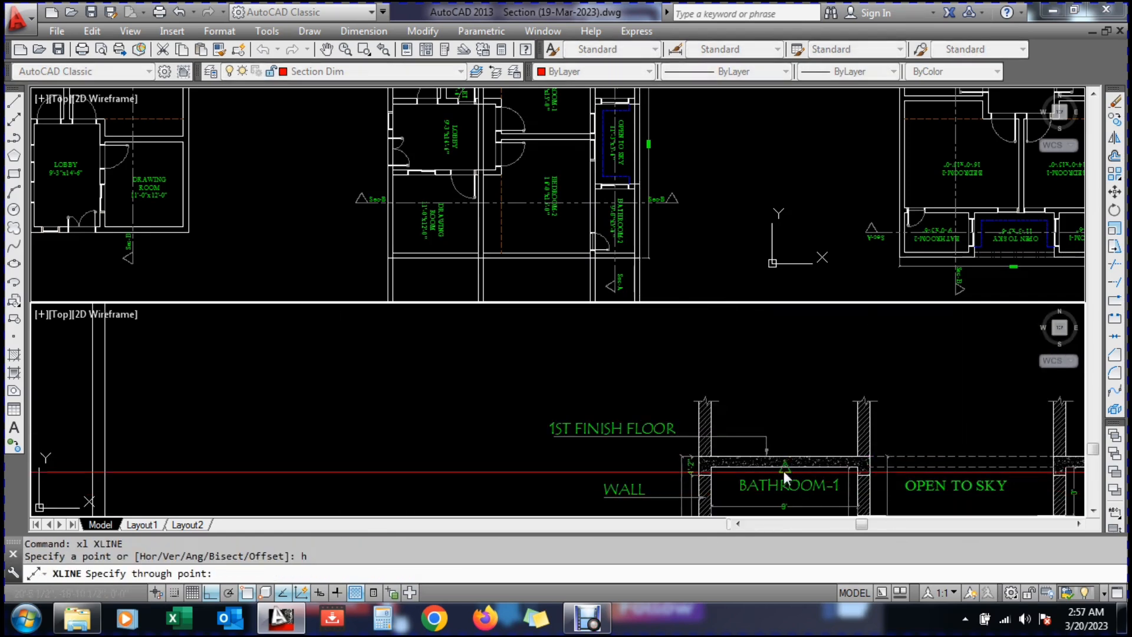
scroll(785, 473, up, 2)
click(782, 464)
click(788, 445)
scroll(794, 432, down, 2)
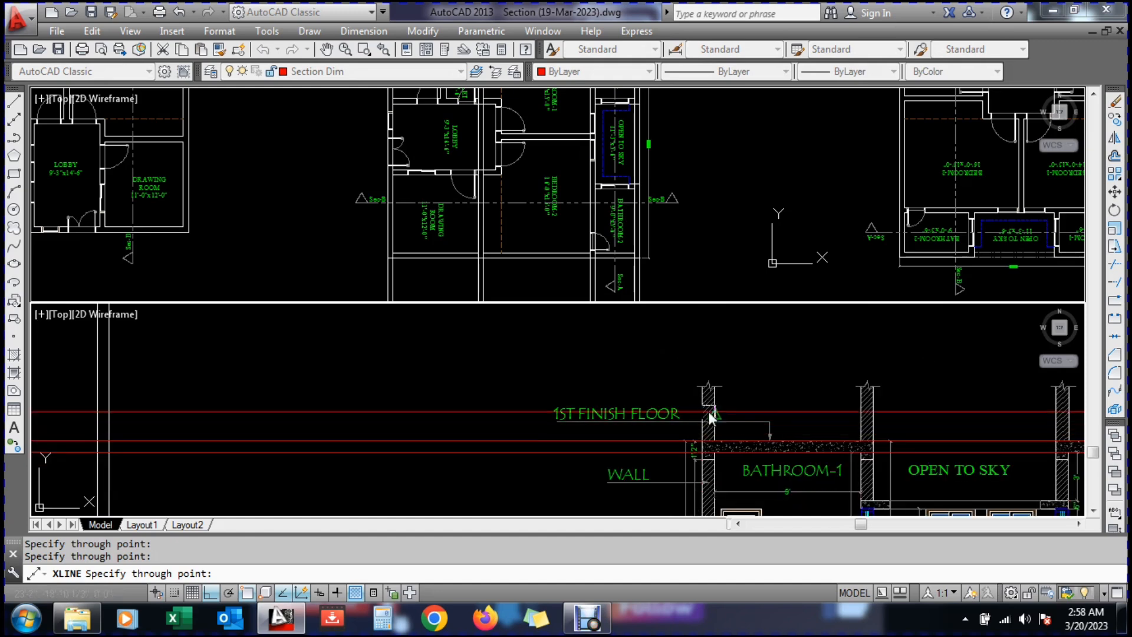
scroll(702, 407, up, 5)
click(678, 317)
scroll(755, 378, down, 8)
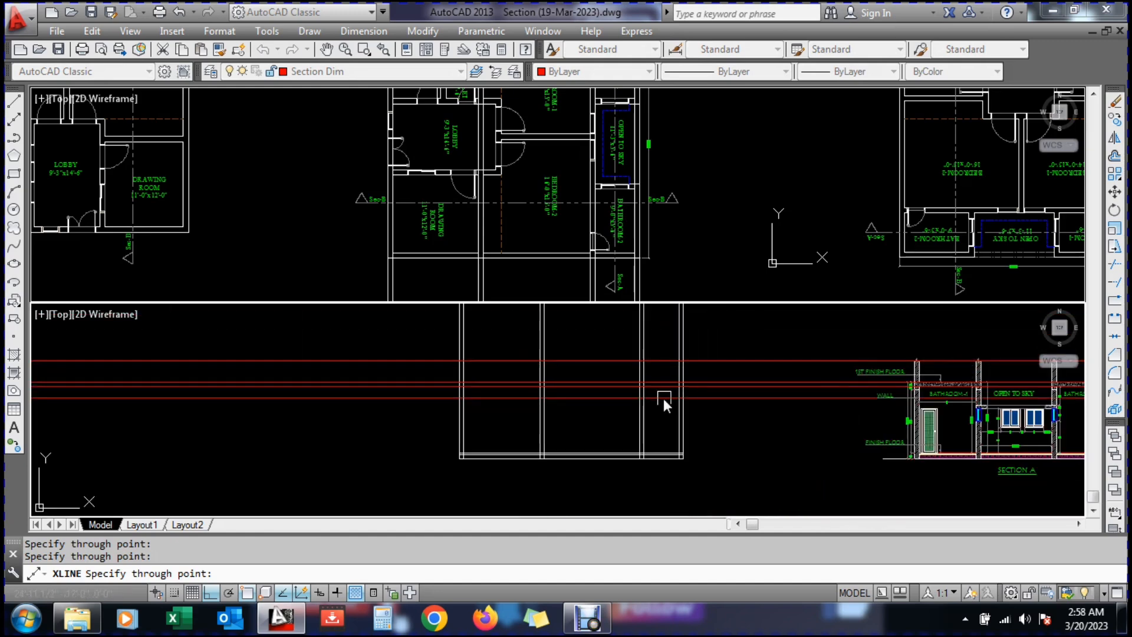
key(Escape)
Match the slab and upper wall construction lines to the properties of the new section's outer wall line
text(ma)
key(Return)
click(683, 409)
scroll(689, 406, up, 2)
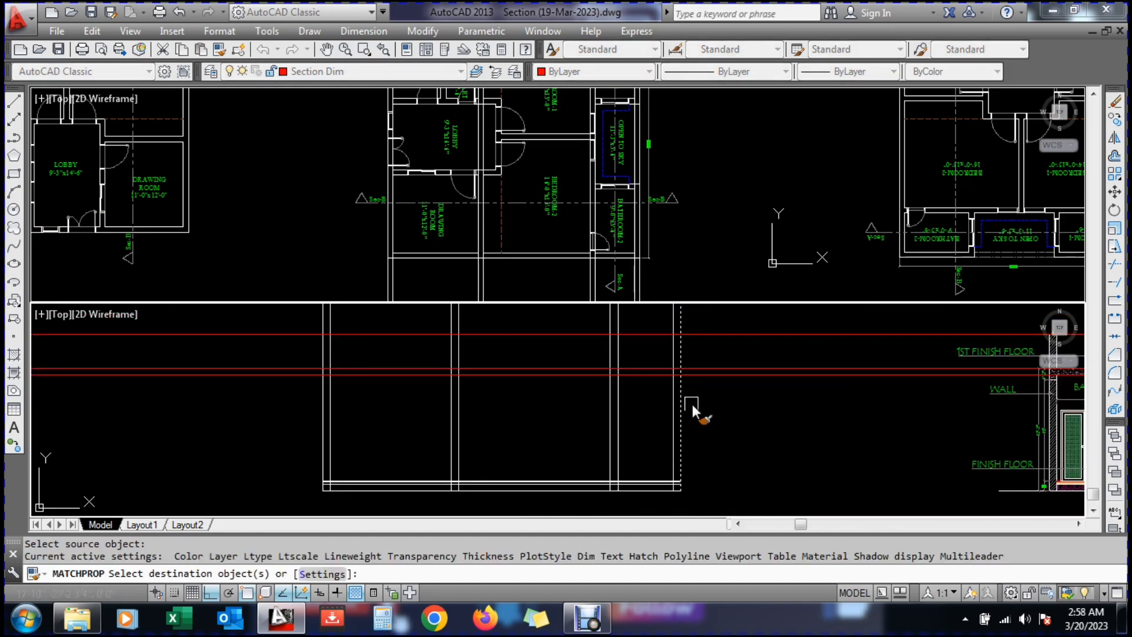
click(717, 410)
click(302, 319)
key(Return)
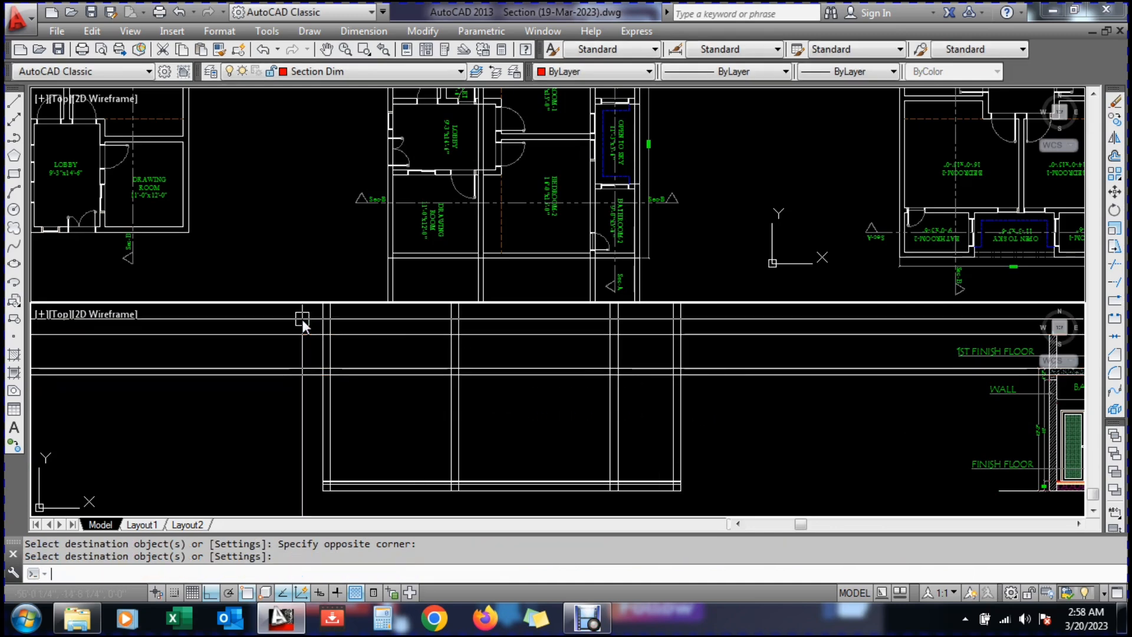
key(Escape)
Trim all vertical wall lines above the horizontal line marking the upper wall end
text(tr)
key(Return)
click(335, 334)
key(Return)
click(344, 324)
click(271, 319)
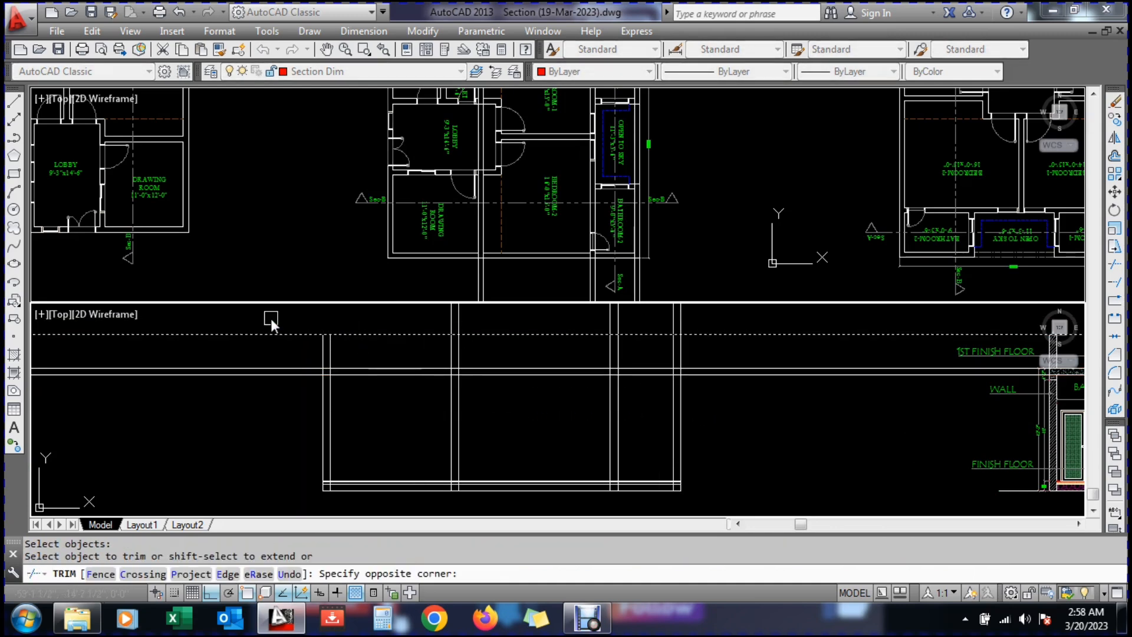
click(685, 320)
click(462, 320)
click(450, 320)
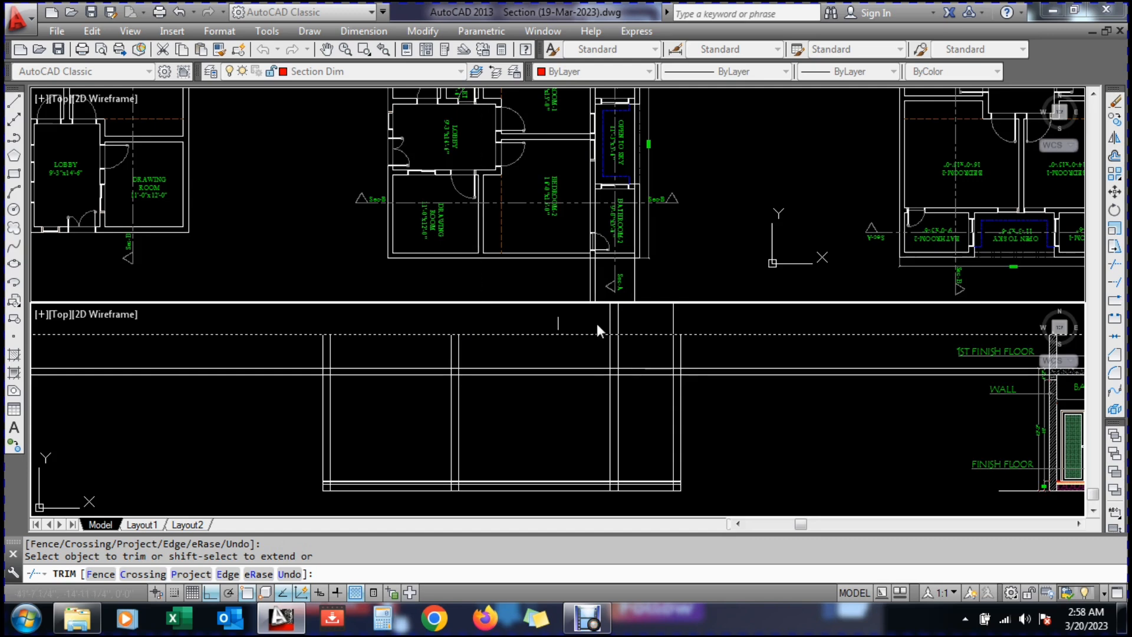
key(Escape)
Trim the slab and upper wall end lines beyond both outer wall faces of the new section
key(space)
click(320, 358)
key(space)
click(300, 318)
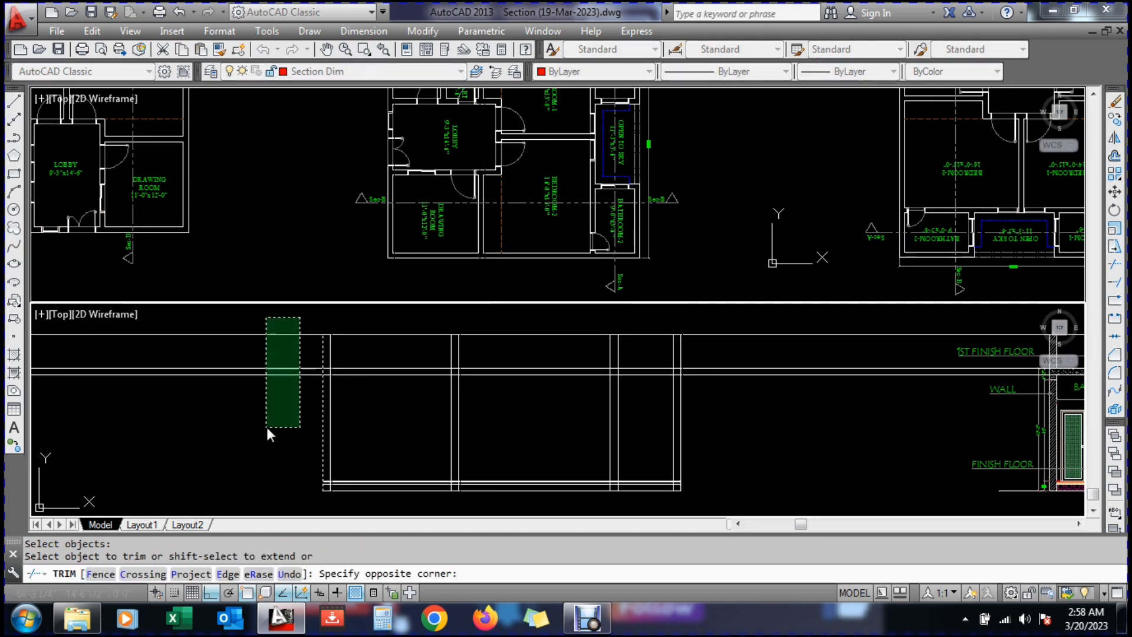
click(268, 421)
key(Escape)
key(space)
click(683, 355)
key(space)
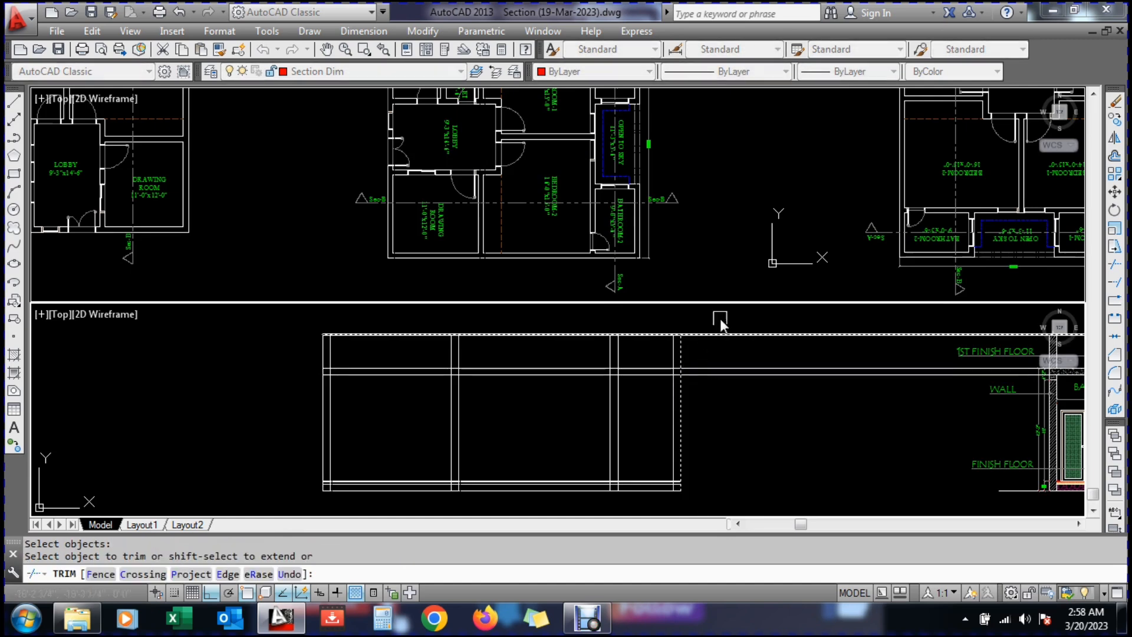
click(716, 397)
key(Escape)
Trim the floor layer lines inside the thickness of all four walls, keeping the base line
scroll(672, 472, up, 5)
key(space)
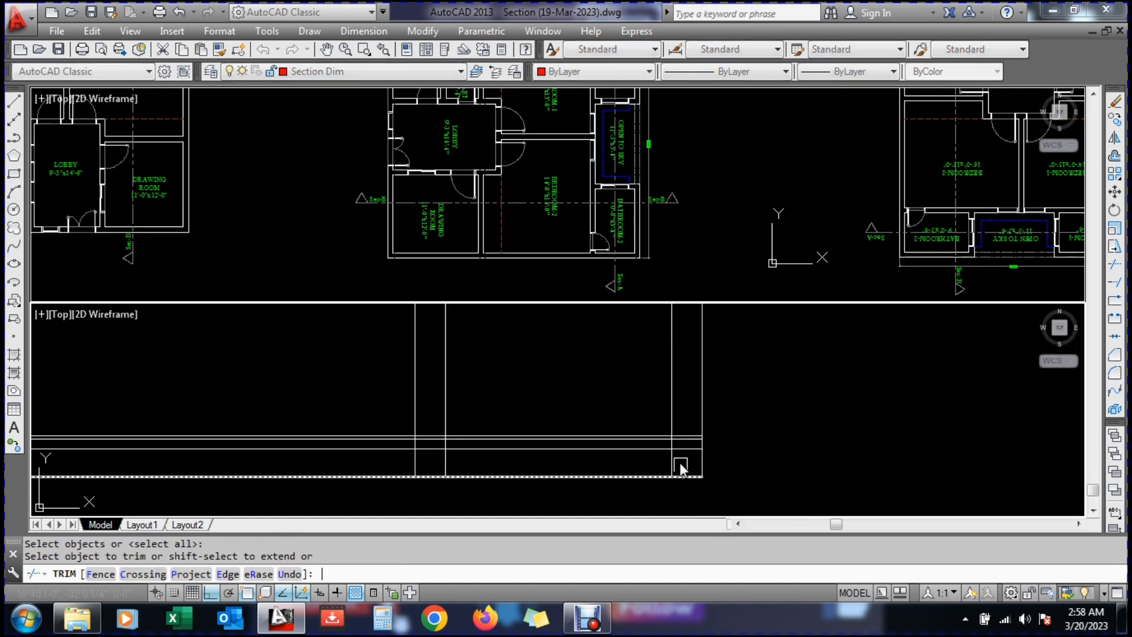
click(684, 393)
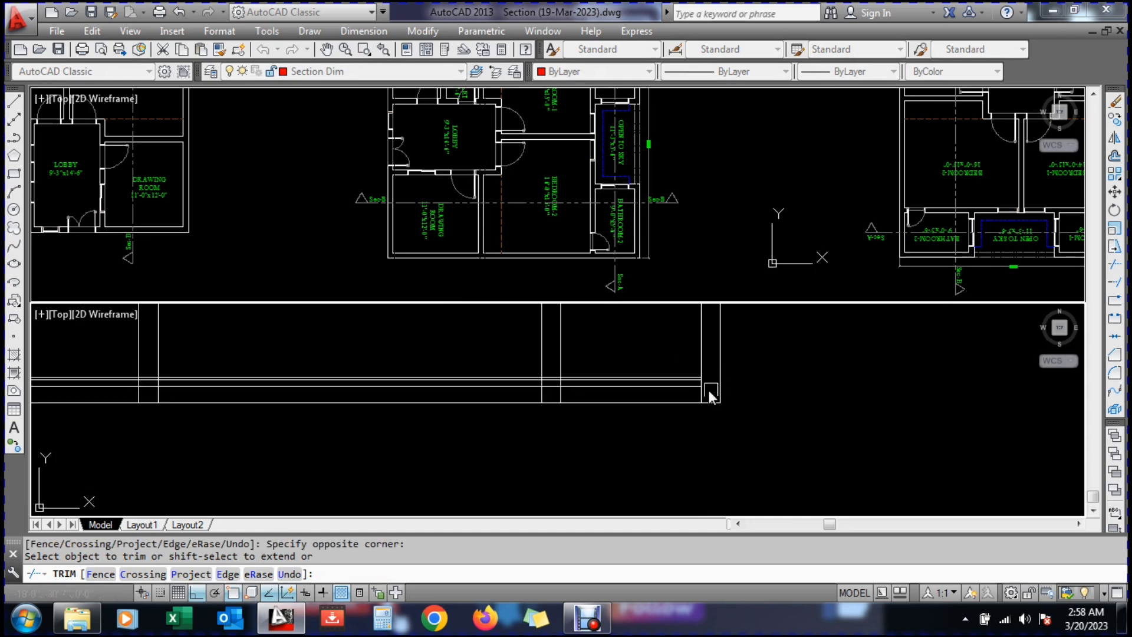
scroll(574, 392, up, 4)
click(516, 342)
scroll(635, 403, down, 4)
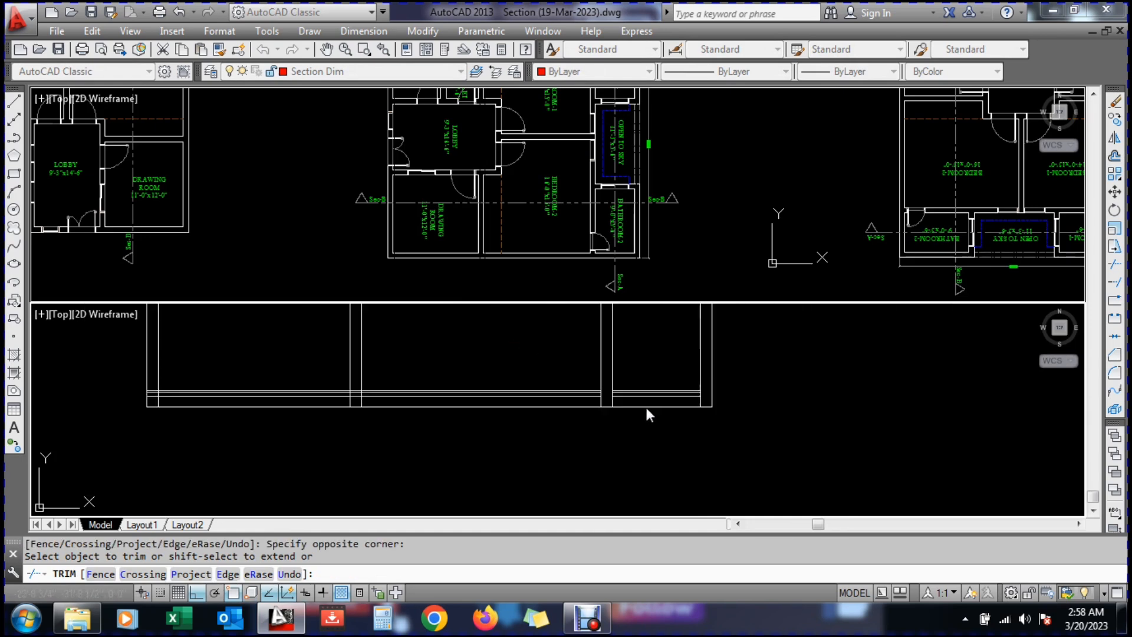
scroll(354, 395, up, 4)
click(357, 349)
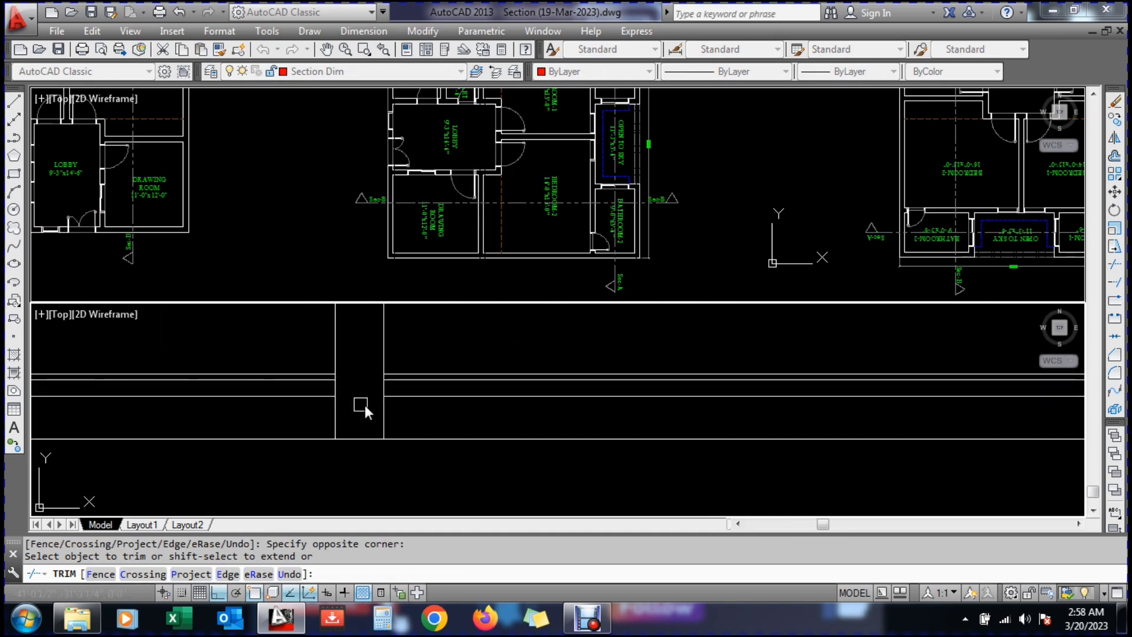
scroll(365, 413, down, 4)
scroll(49, 416, up, 4)
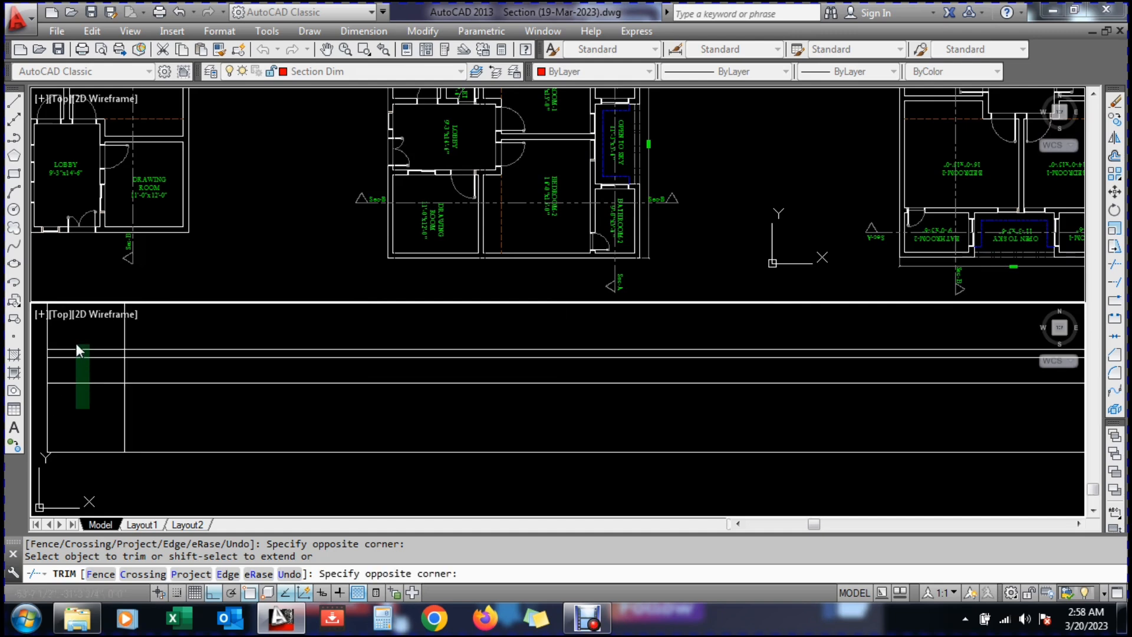
scroll(288, 429, down, 5)
Trim the wall lines crossing the slab thickness, keeping the outermost wall faces so the slab runs continuous
scroll(254, 357, up, 6)
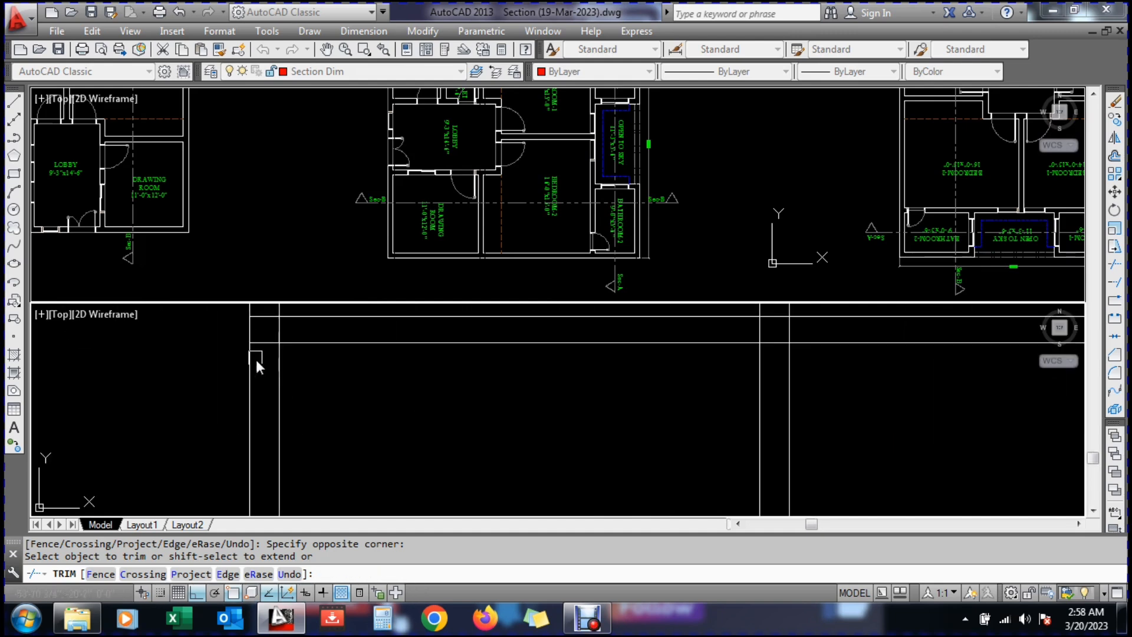
scroll(270, 385, down, 3)
scroll(287, 355, up, 4)
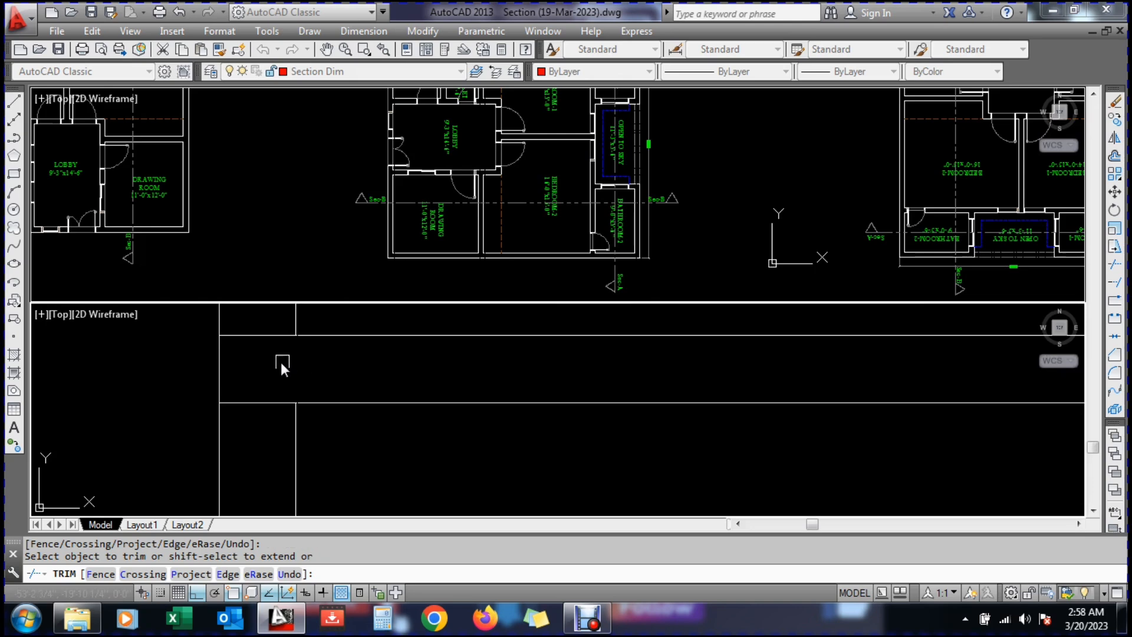
scroll(271, 392, down, 4)
scroll(578, 382, up, 3)
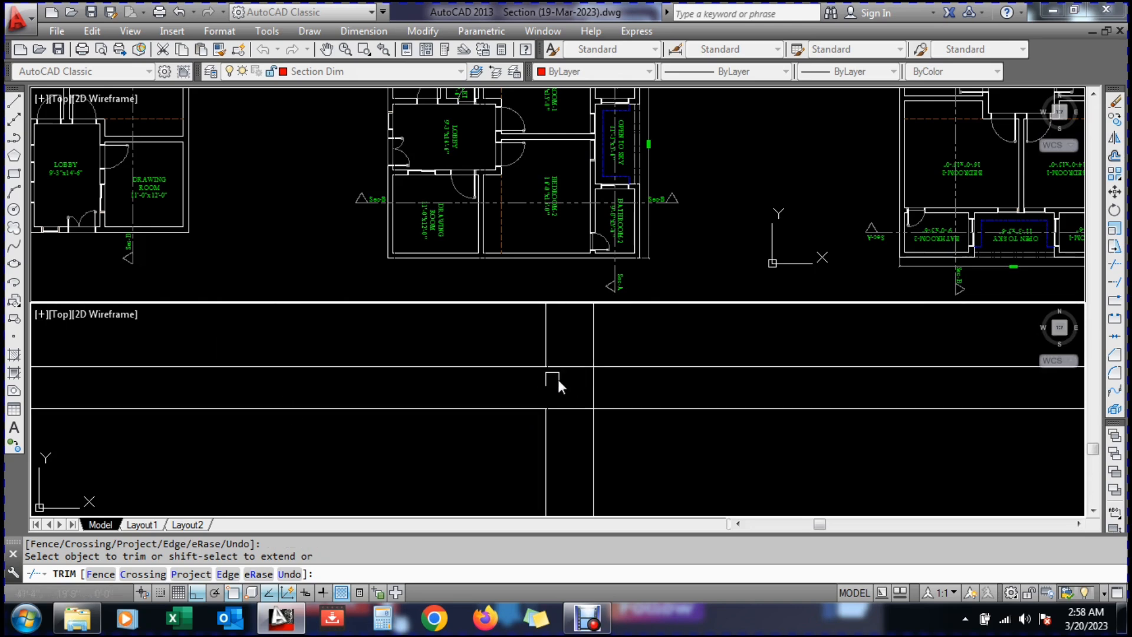
scroll(478, 391, down, 4)
scroll(726, 390, up, 5)
click(605, 389)
scroll(607, 396, down, 5)
scroll(719, 386, up, 4)
click(657, 424)
scroll(678, 412, down, 5)
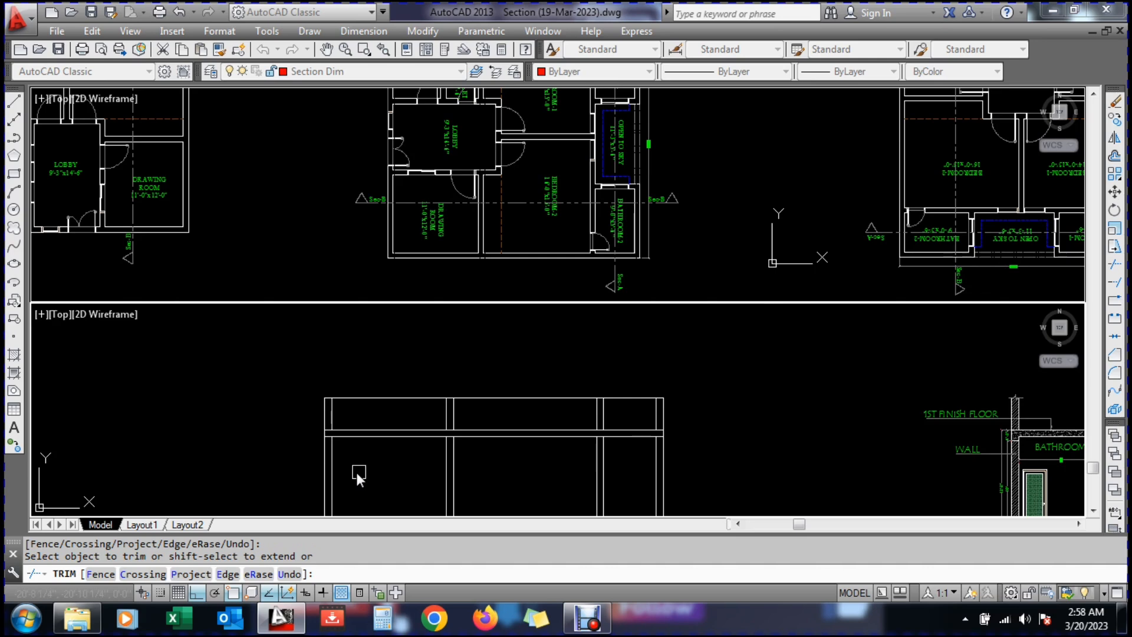
Offset the slab's underside line 6 inches downward to mark the beam depth over the walls
scroll(330, 454, up, 3)
key(Escape)
key(Escape)
text(o)
key(Return)
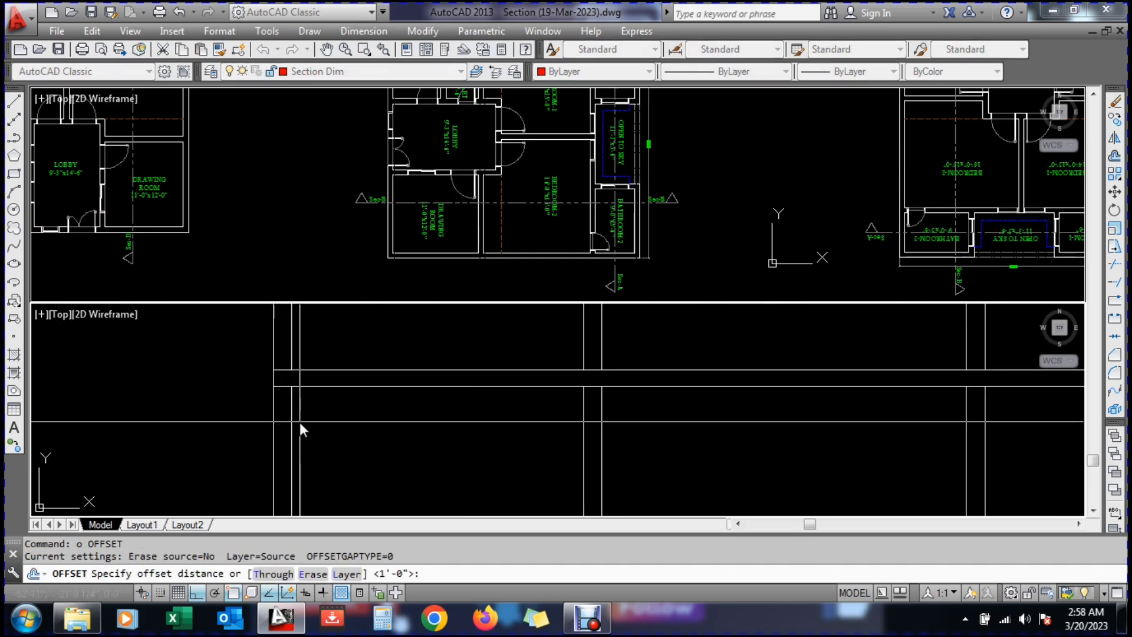
text(6)
key(Return)
click(305, 387)
click(309, 416)
key(Escape)
Trim the offset line out of the leftmost bay and the slab underside inside the first two walls
text(tr)
key(Return)
key(Return)
click(325, 399)
scroll(303, 397, up, 4)
scroll(222, 390, down, 4)
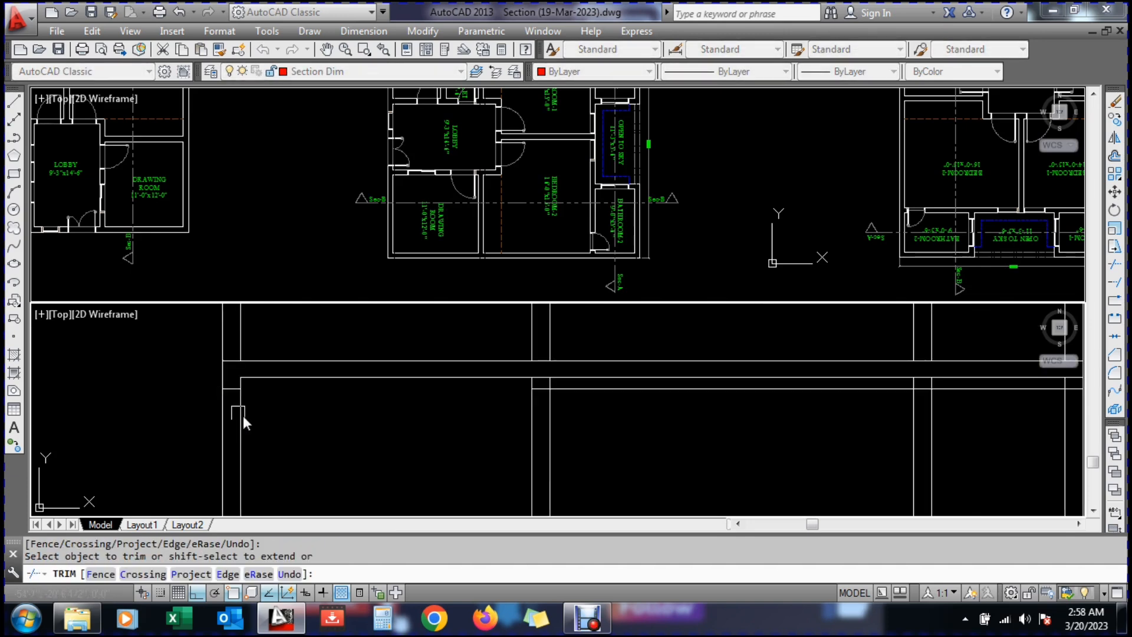
scroll(571, 387, up, 2)
scroll(508, 369, down, 3)
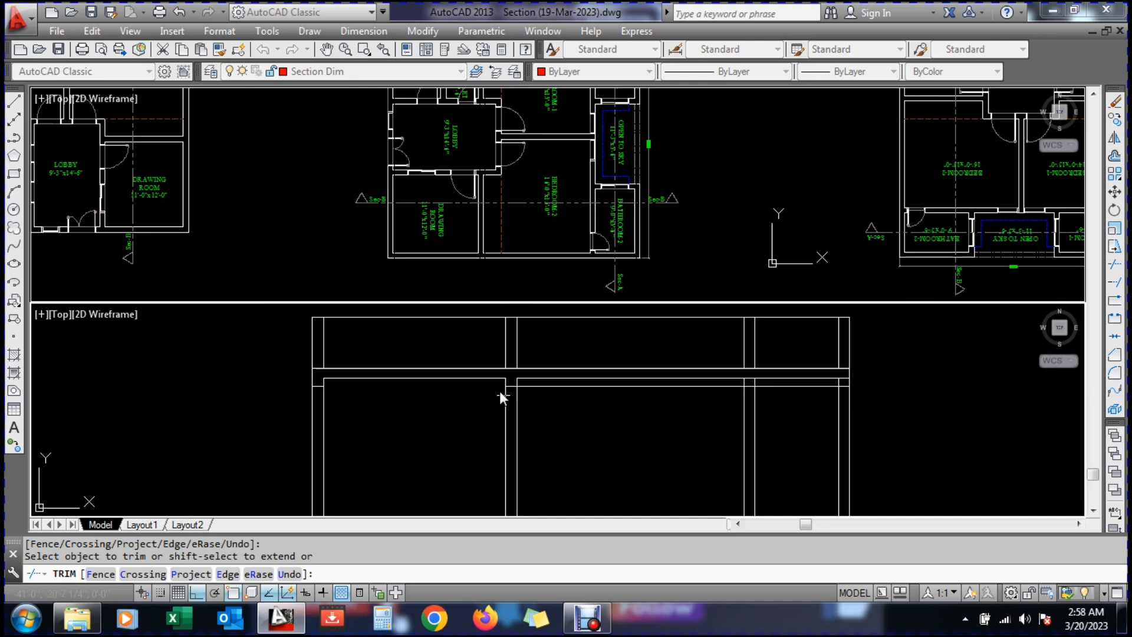
Trim the offset line out of the remaining bays and the slab underside inside the last two walls, leaving beams above each wall
scroll(714, 387, up, 2)
click(716, 390)
scroll(767, 382, up, 2)
click(773, 375)
click(832, 387)
scroll(820, 402, down, 2)
scroll(923, 391, up, 2)
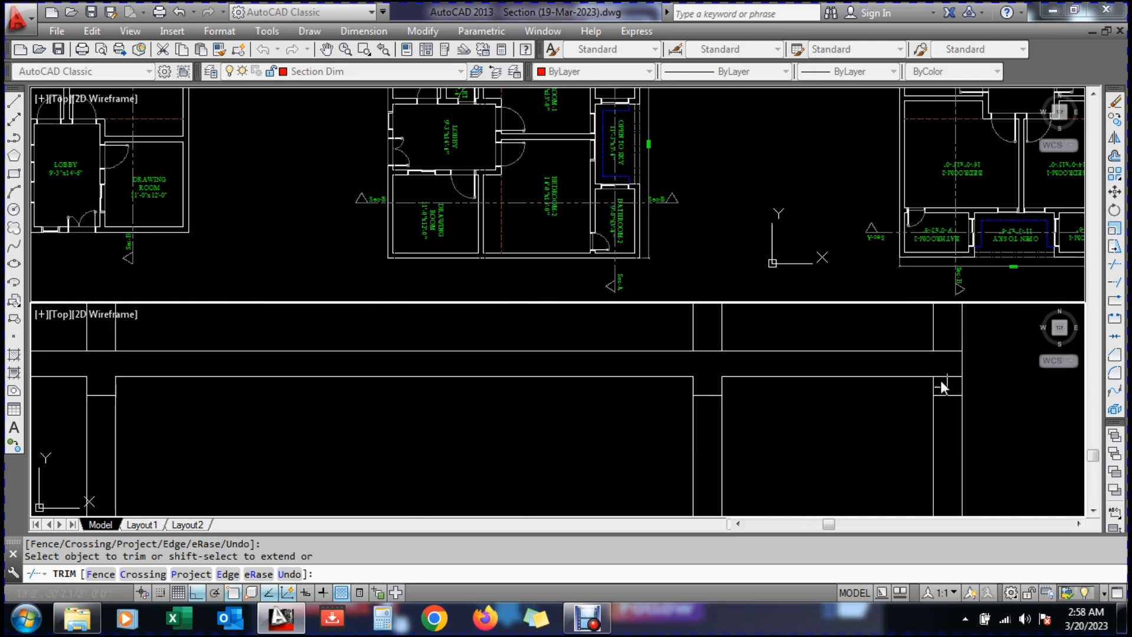
scroll(786, 424, down, 2)
scroll(599, 420, down, 2)
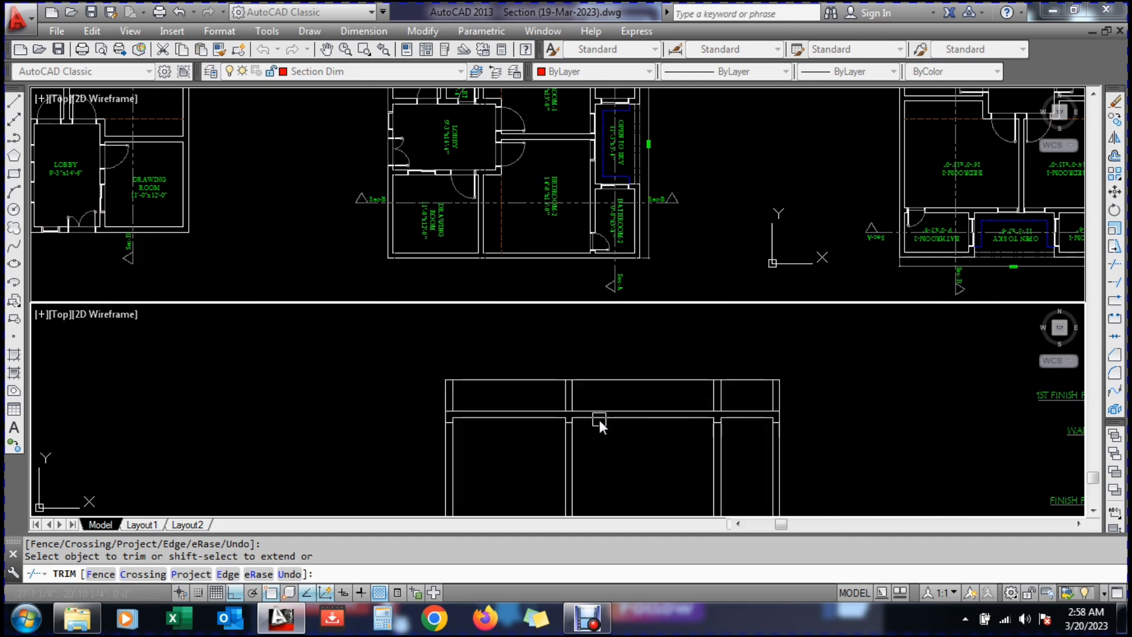
scroll(584, 420, down, 2)
click(565, 472)
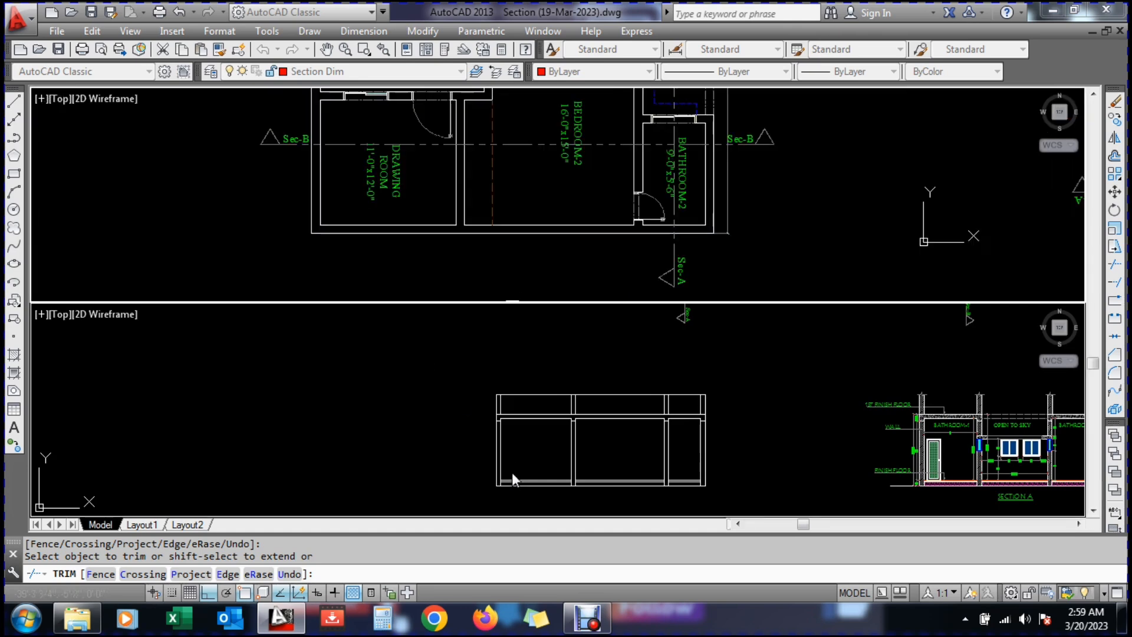
scroll(560, 497, up, 2)
key(Escape)
key(Escape)
Match the floor finish lines in all three bays to the red finish floor line of Section A
text(ma)
key(Return)
scroll(546, 387, down, 4)
scroll(820, 413, up, 5)
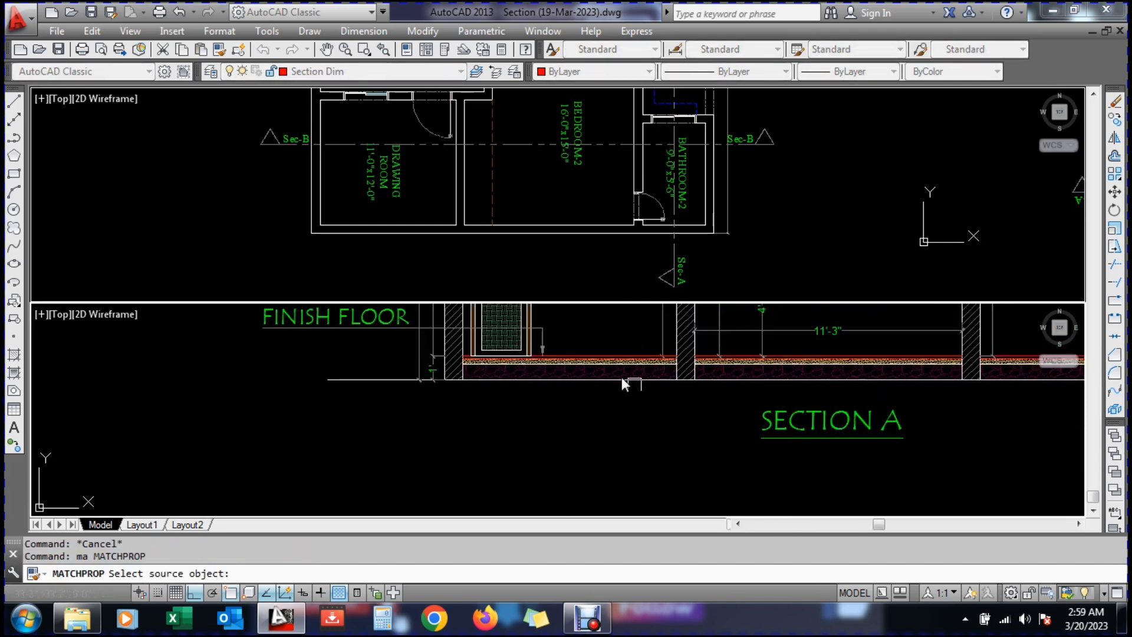
scroll(596, 354, up, 2)
click(603, 401)
scroll(815, 433, down, 5)
scroll(336, 419, up, 4)
click(383, 444)
scroll(311, 430, down, 4)
scroll(591, 426, up, 6)
click(572, 414)
click(559, 438)
scroll(466, 443, up, 4)
scroll(696, 445, down, 4)
click(702, 460)
scroll(730, 389, down, 3)
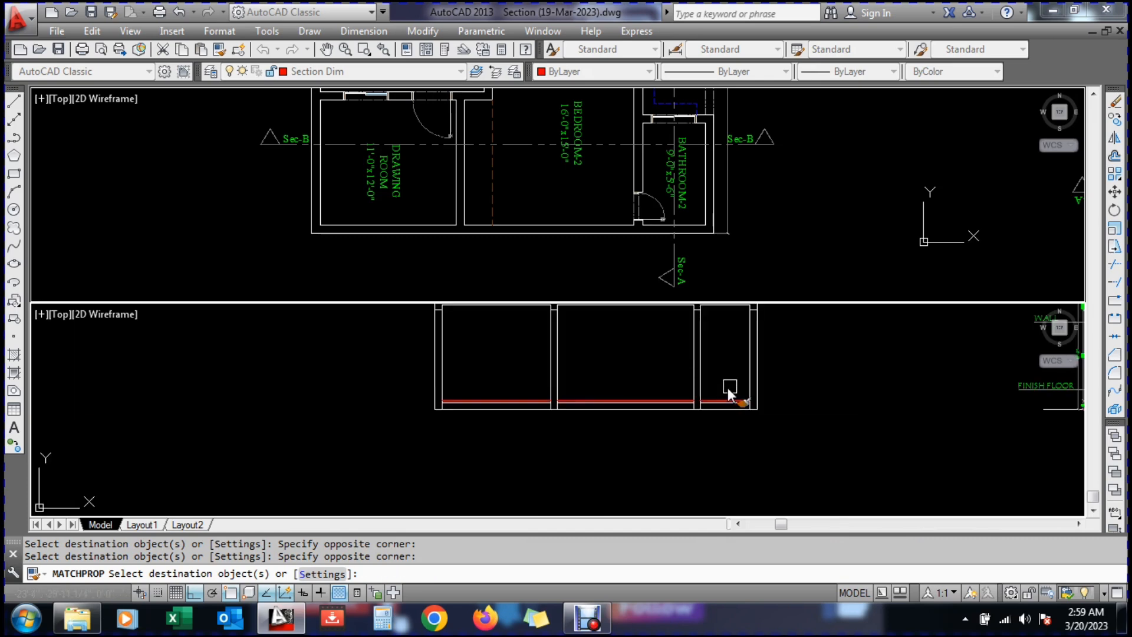
scroll(611, 381, down, 4)
scroll(566, 413, up, 6)
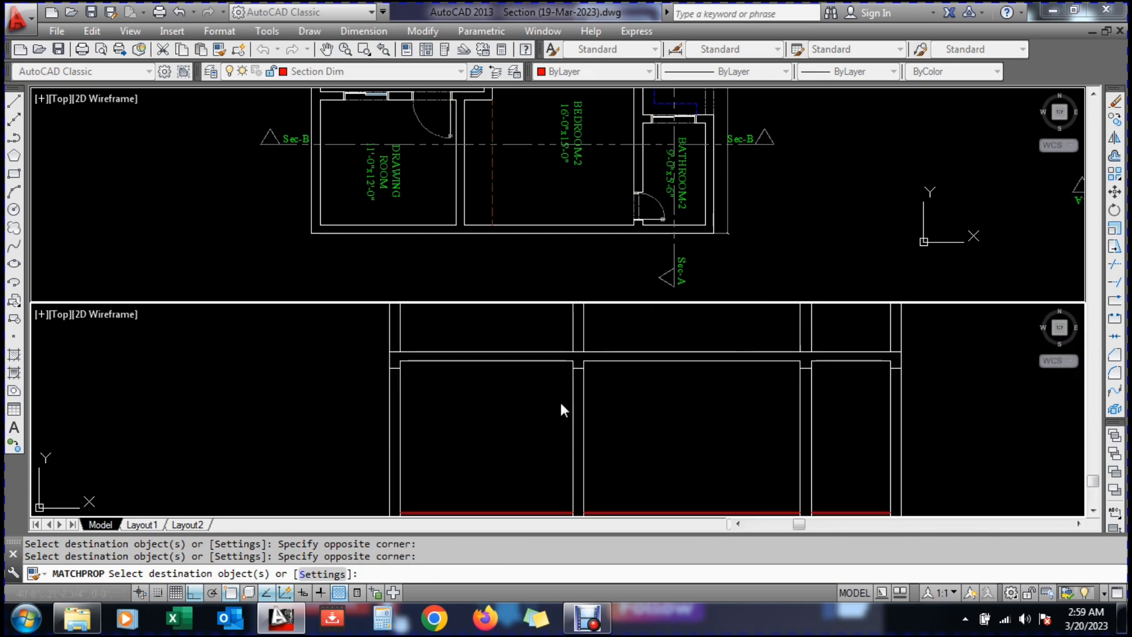
key(Escape)
Hatch the slab and its beams with the ANSI31 pattern at scale 1.00
text(h)
key(Return)
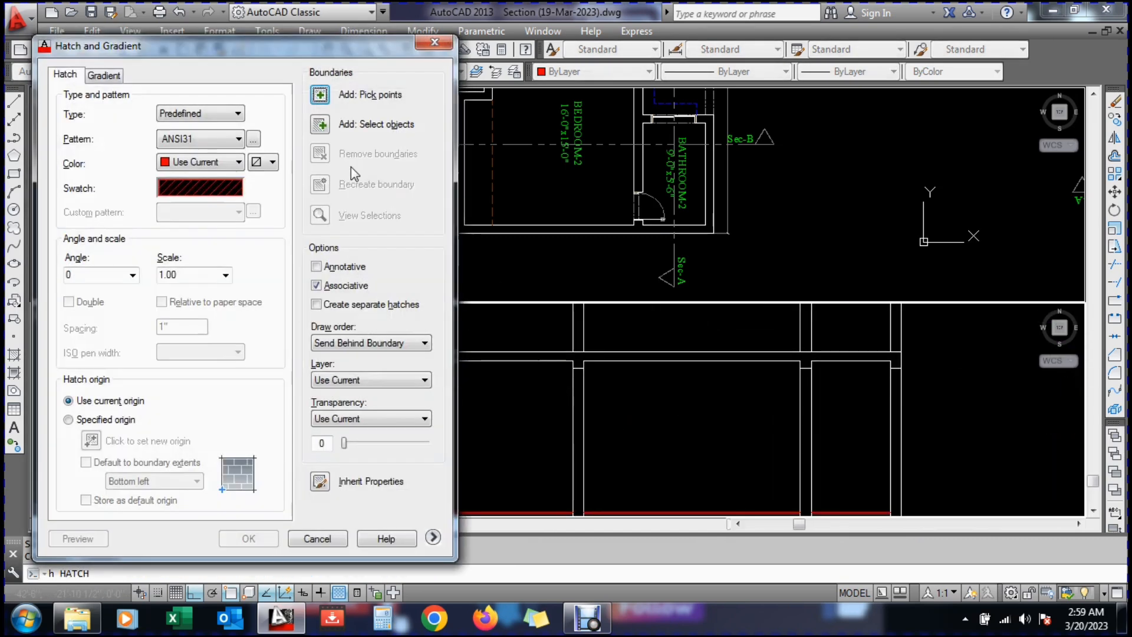
click(320, 95)
click(561, 353)
key(Return)
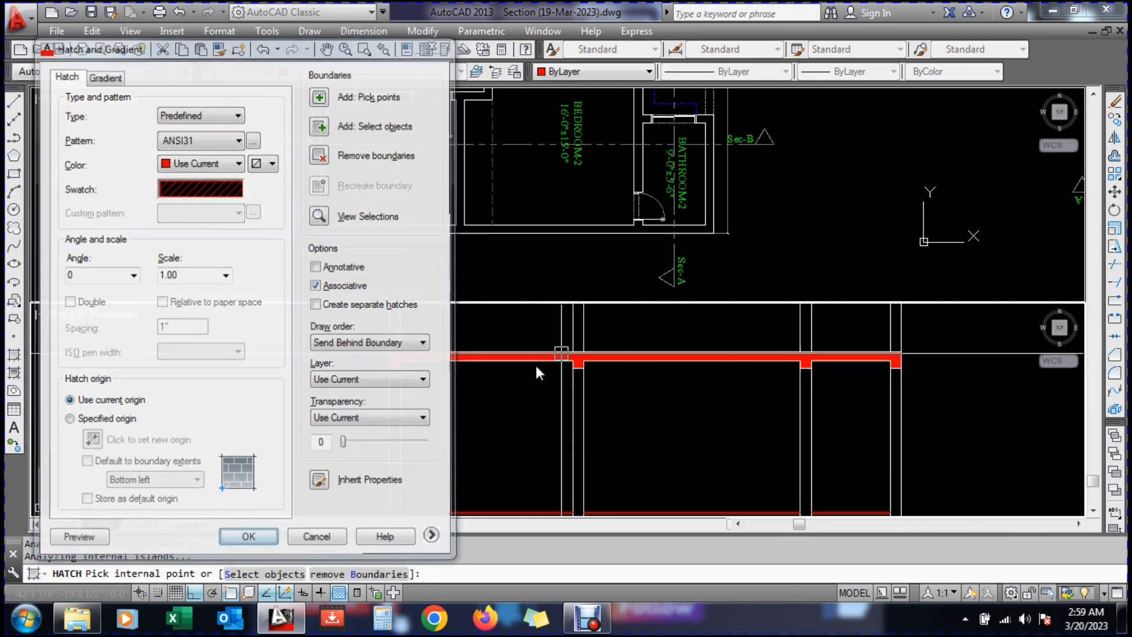
key(Return)
Match the new slab hatch to the concrete hatch of Section A's slab
text(ma)
key(Return)
scroll(887, 369, up, 5)
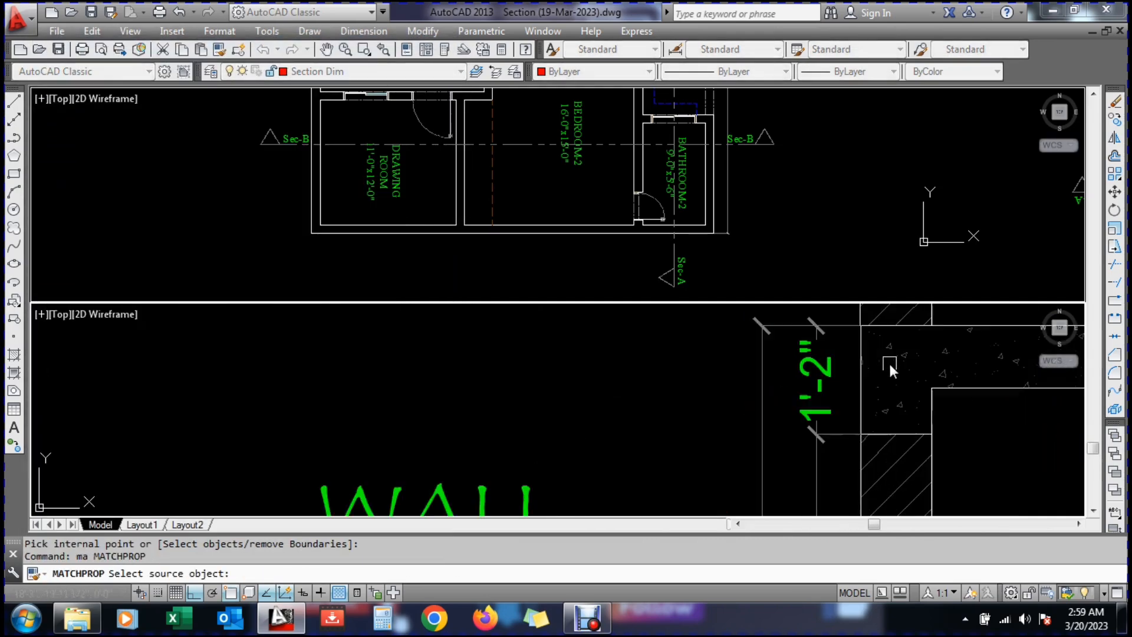
click(902, 356)
scroll(888, 387, down, 5)
scroll(387, 379, up, 10)
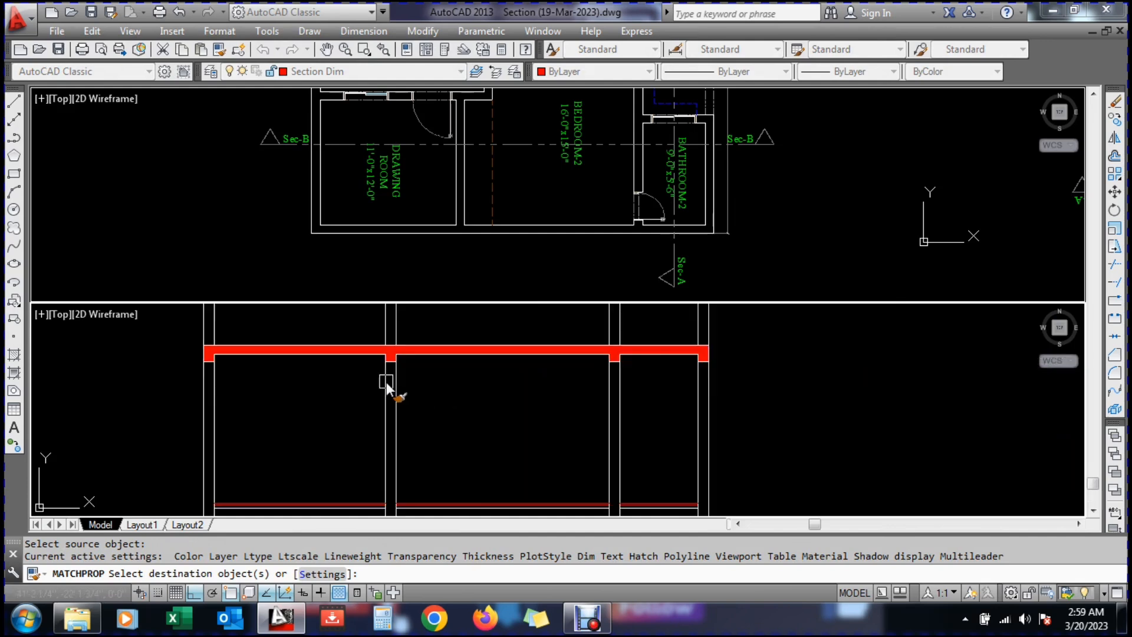
click(390, 349)
click(379, 330)
scroll(454, 418, down, 5)
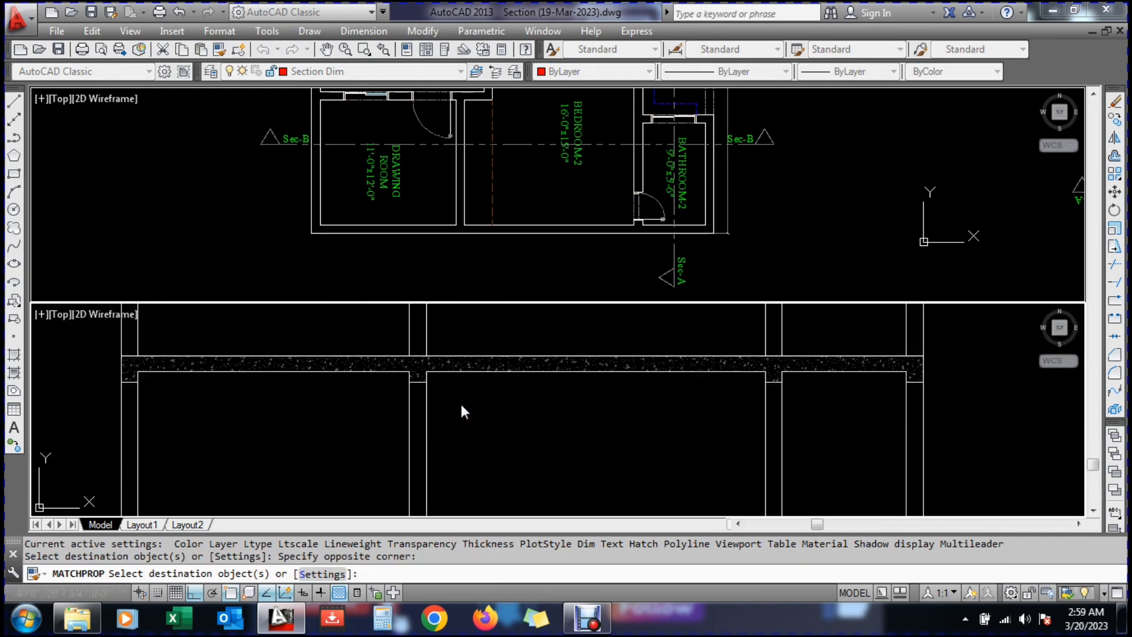
scroll(471, 383, up, 2)
key(Escape)
scroll(471, 381, up, 2)
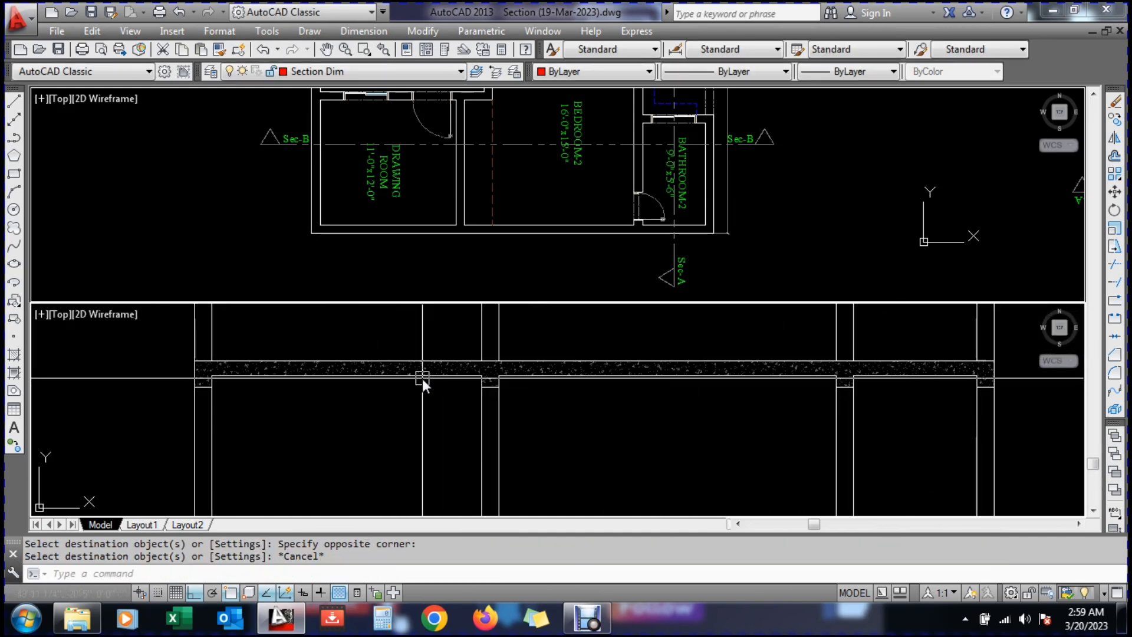
text(p)
key(Return)
drag(474, 426, 452, 361)
scroll(452, 362, down, 3)
scroll(462, 442, up, 5)
key(Escape)
text(l)
key(Return)
key(Escape)
Hatch the floor layer directly beneath the red finish lines in all three bays
text(h)
key(Return)
click(319, 100)
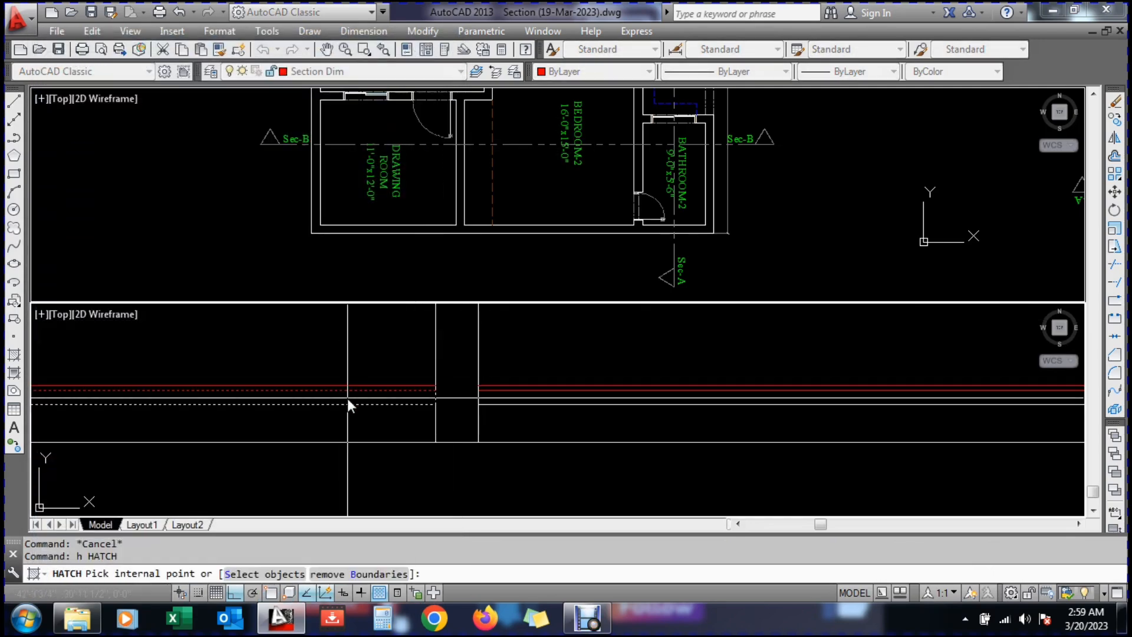
click(348, 398)
scroll(283, 405, down, 3)
scroll(552, 416, up, 2)
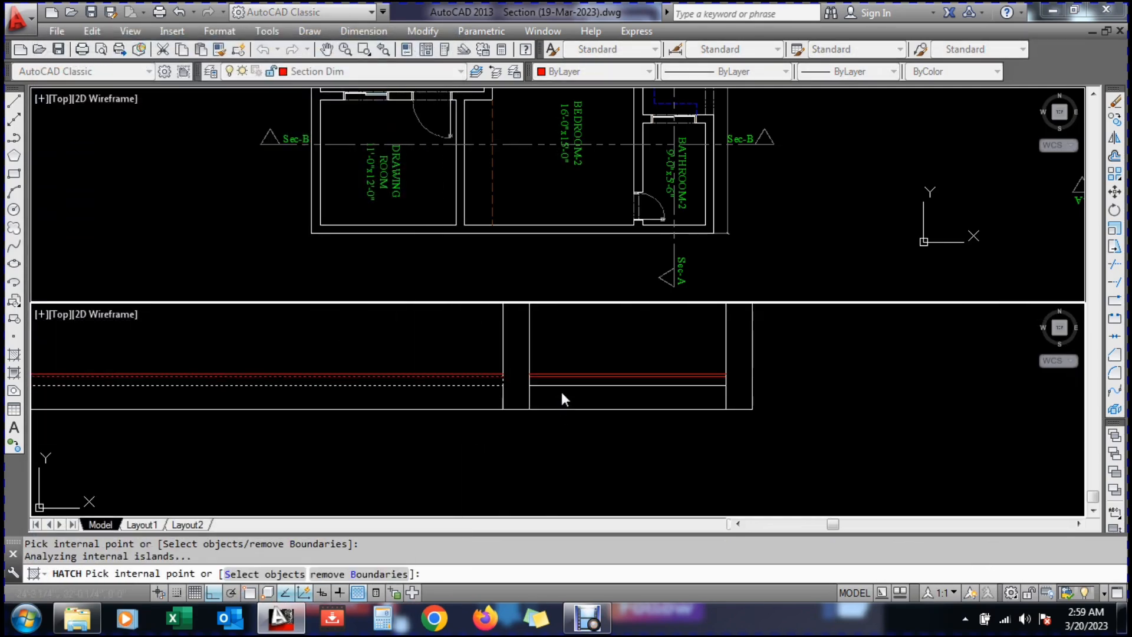
click(564, 382)
key(Return)
key(Return)
scroll(670, 423, down, 2)
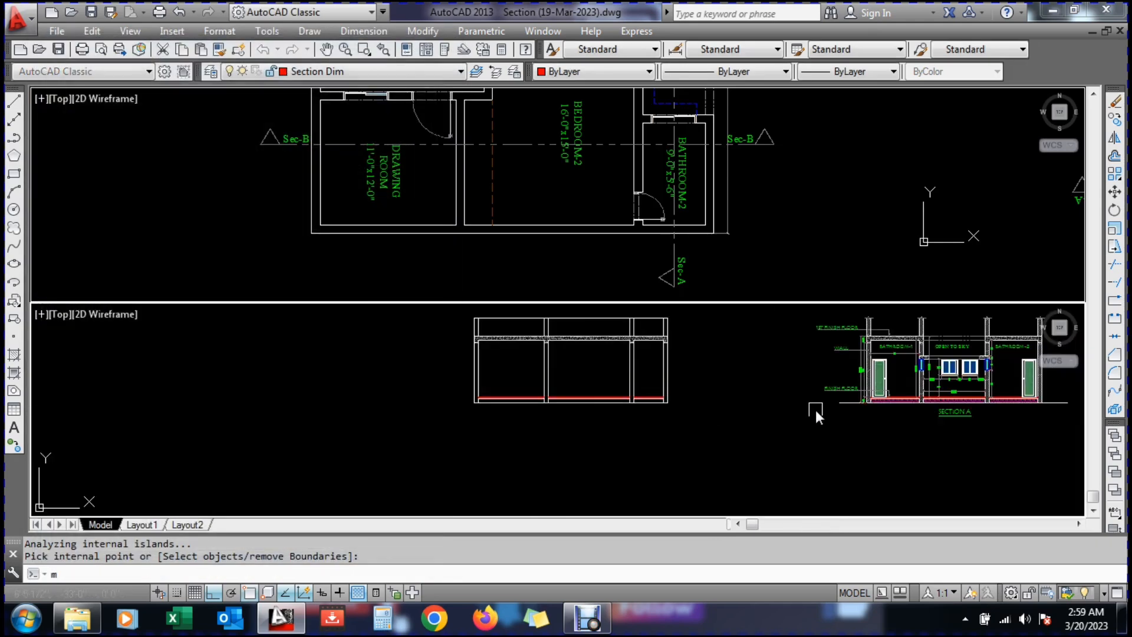
text(m)
key(Return)
key(Escape)
key(Escape)
text(mam)
key(Return)
scroll(887, 392, up, 10)
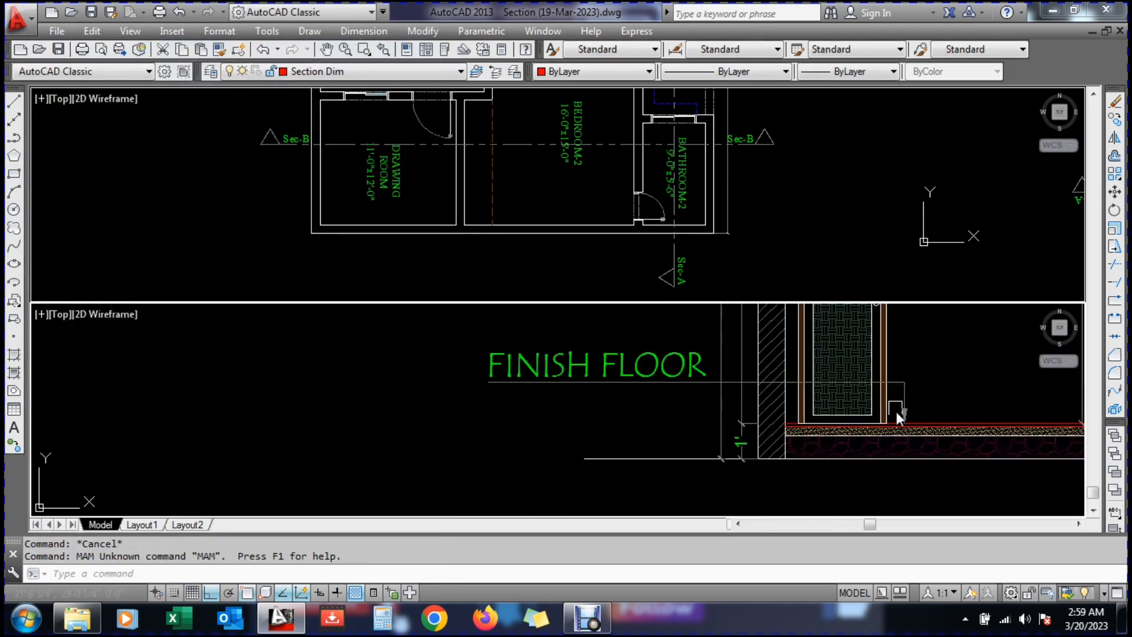
key(Escape)
key(Escape)
click(890, 452)
key(Escape)
Try to match the new floor layer hatch to the floor hatch in Section A
text(ma)
key(Return)
click(889, 450)
scroll(659, 434, down, 6)
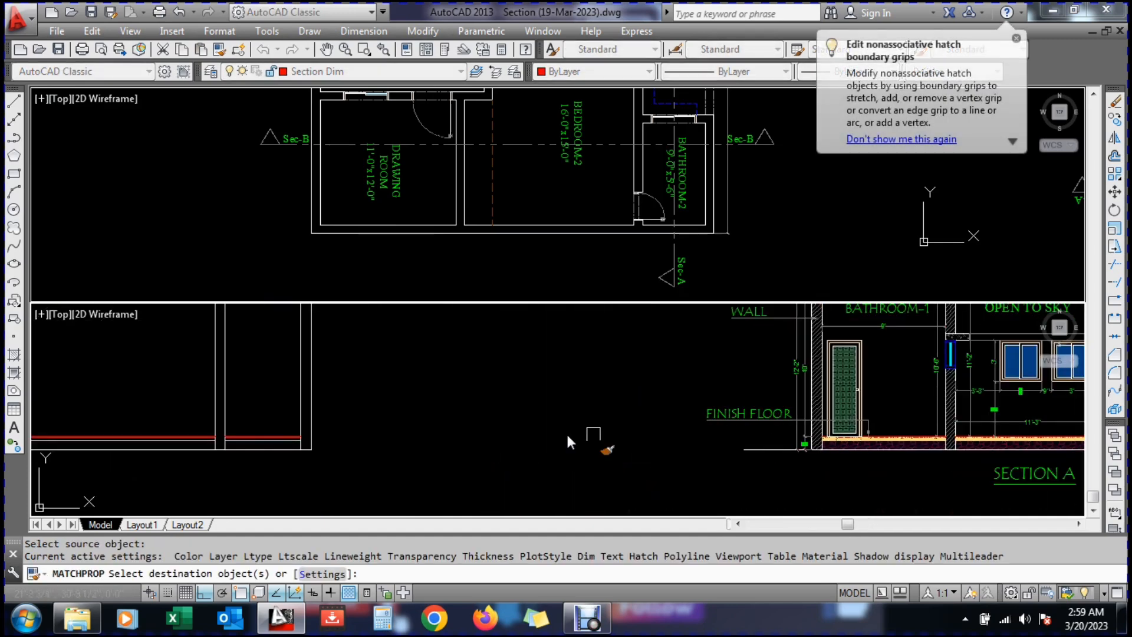
scroll(311, 441, up, 5)
scroll(310, 438, down, 3)
scroll(361, 433, up, 9)
click(363, 427)
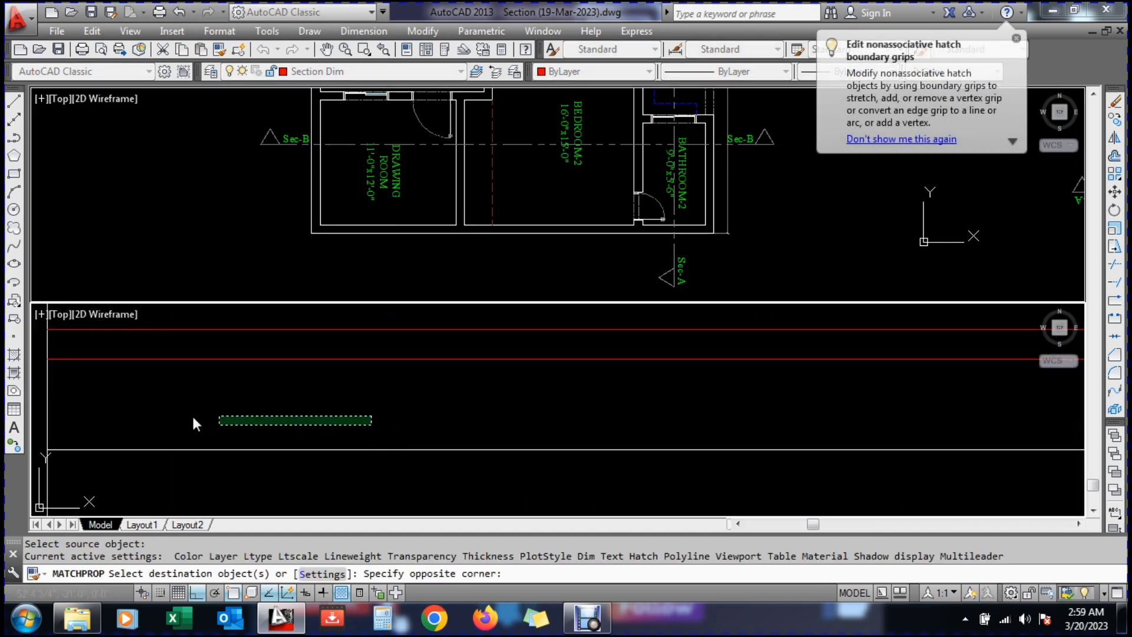
click(345, 429)
scroll(171, 417, down, 4)
scroll(412, 435, down, 6)
scroll(501, 437, up, 5)
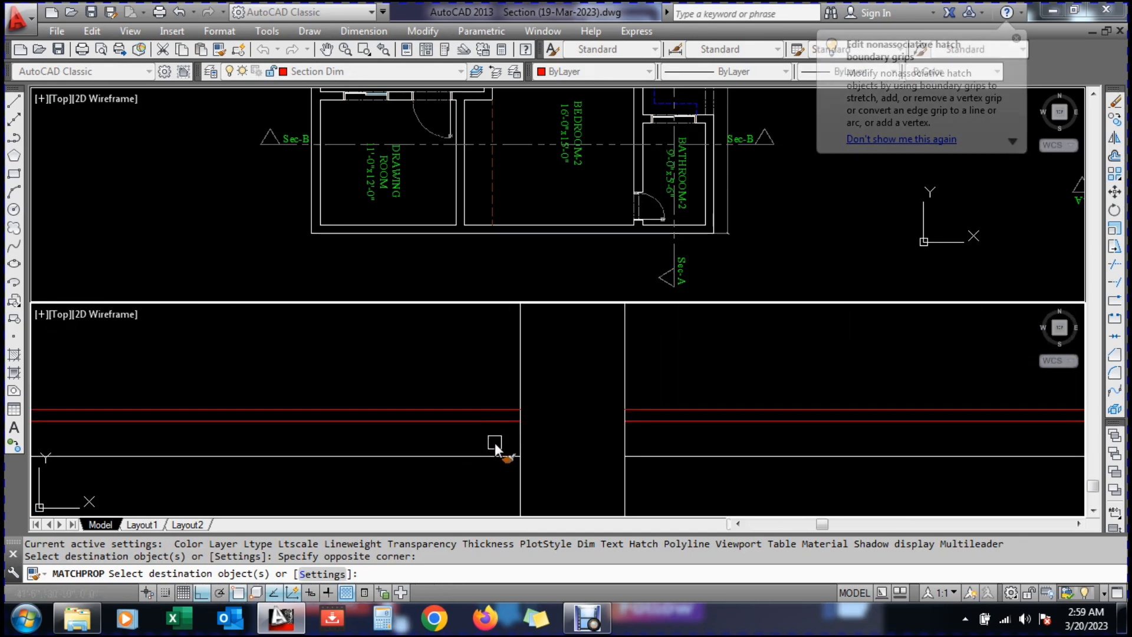
key(Escape)
key(Escape)
Copy Section A's concrete and stone floor hatches to the empty space just below the new section, with Ortho off
scroll(507, 426, down, 5)
text(co)
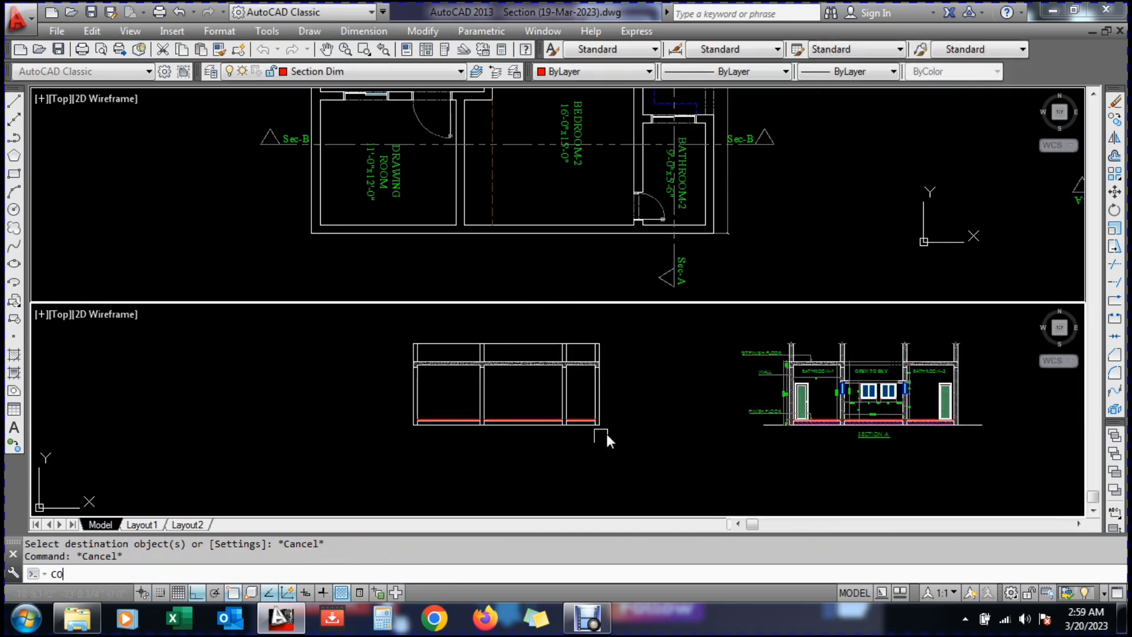
key(Return)
scroll(837, 413, up, 6)
scroll(850, 407, up, 3)
click(846, 436)
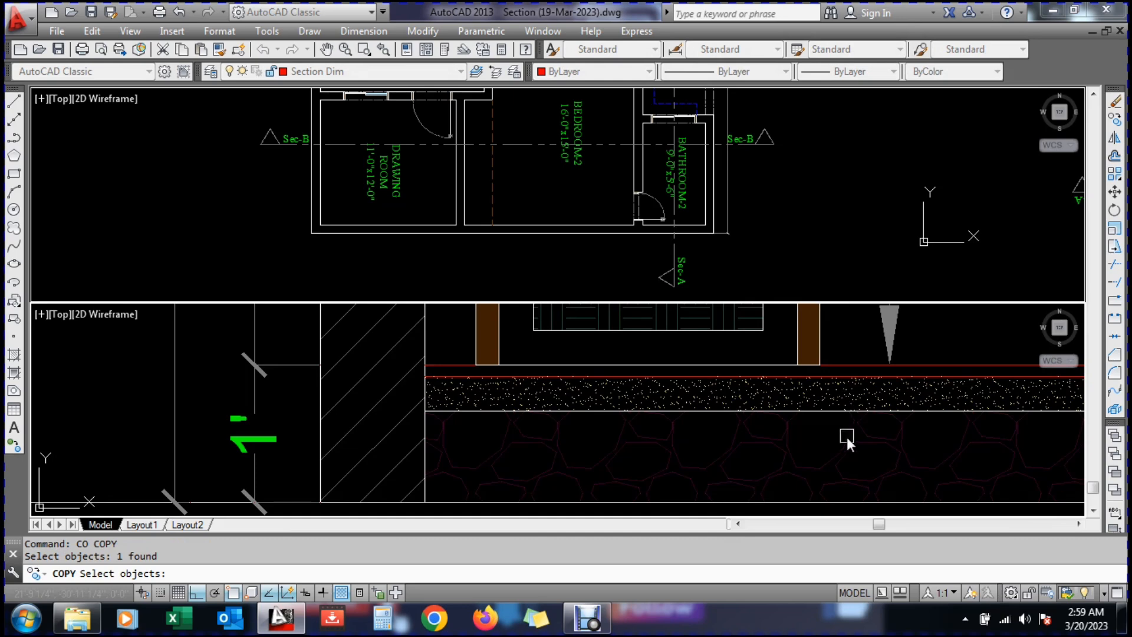
key(Return)
click(840, 462)
scroll(786, 437, down, 10)
scroll(657, 426, up, 6)
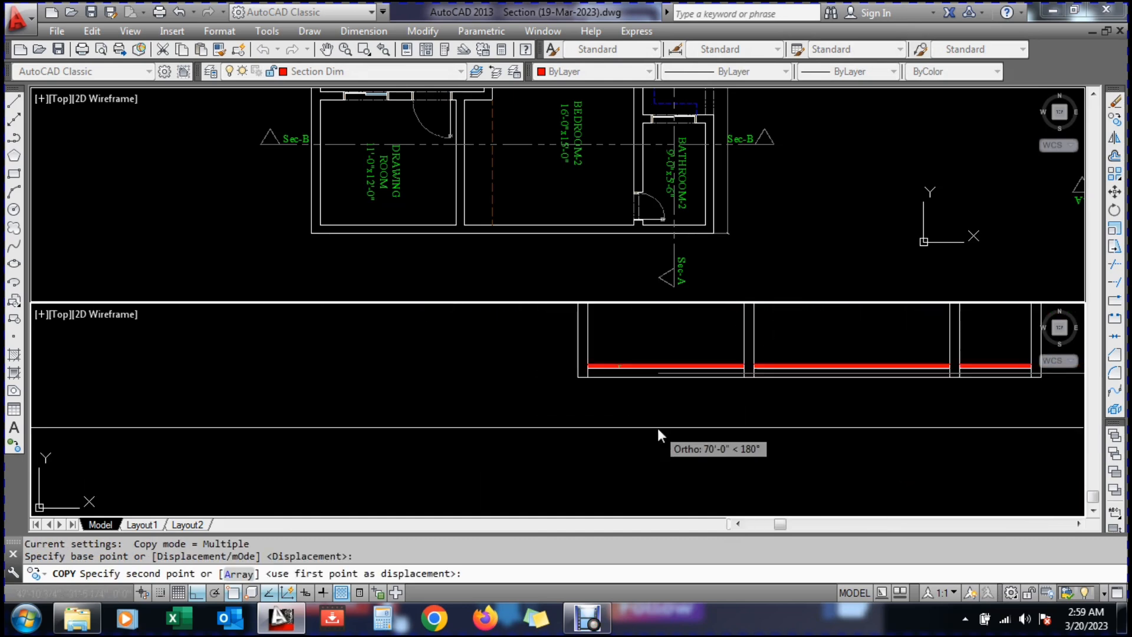
key(F8)
click(643, 398)
key(Escape)
scroll(643, 339, up, 2)
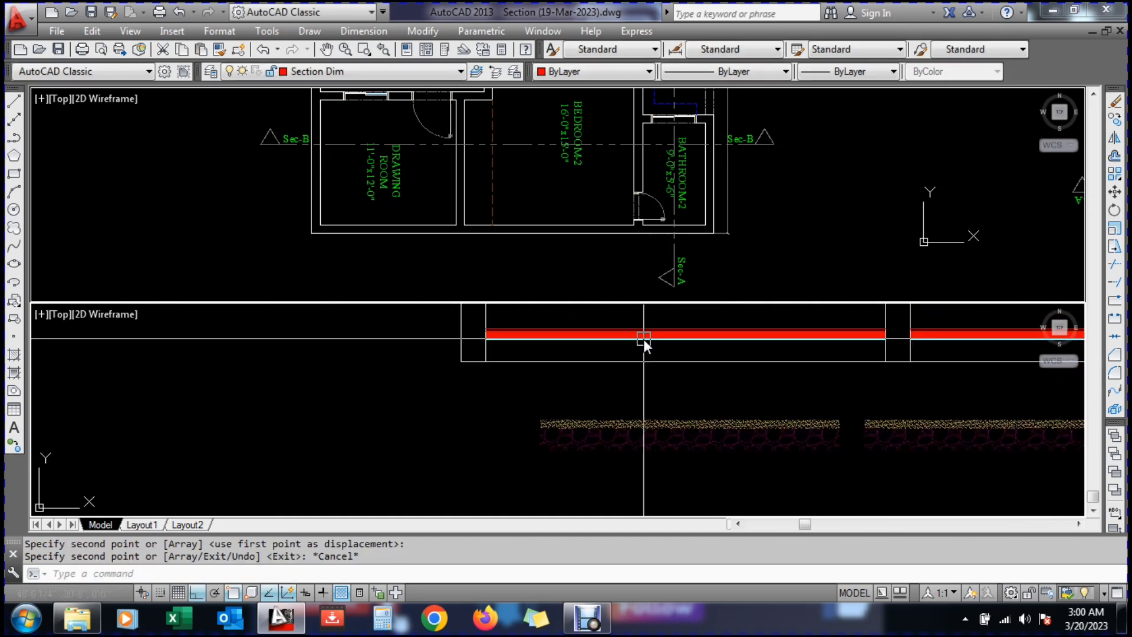
Try to match the red floor layer hatch to the hatch copied below the section
scroll(644, 404, up, 2)
text(ma)
key(Return)
click(644, 435)
scroll(643, 436, down, 4)
scroll(642, 377, up, 2)
click(644, 380)
key(Escape)
Match the red floor layer hatch to the copied concrete hatch below the section
text(ma)
key(Return)
click(646, 459)
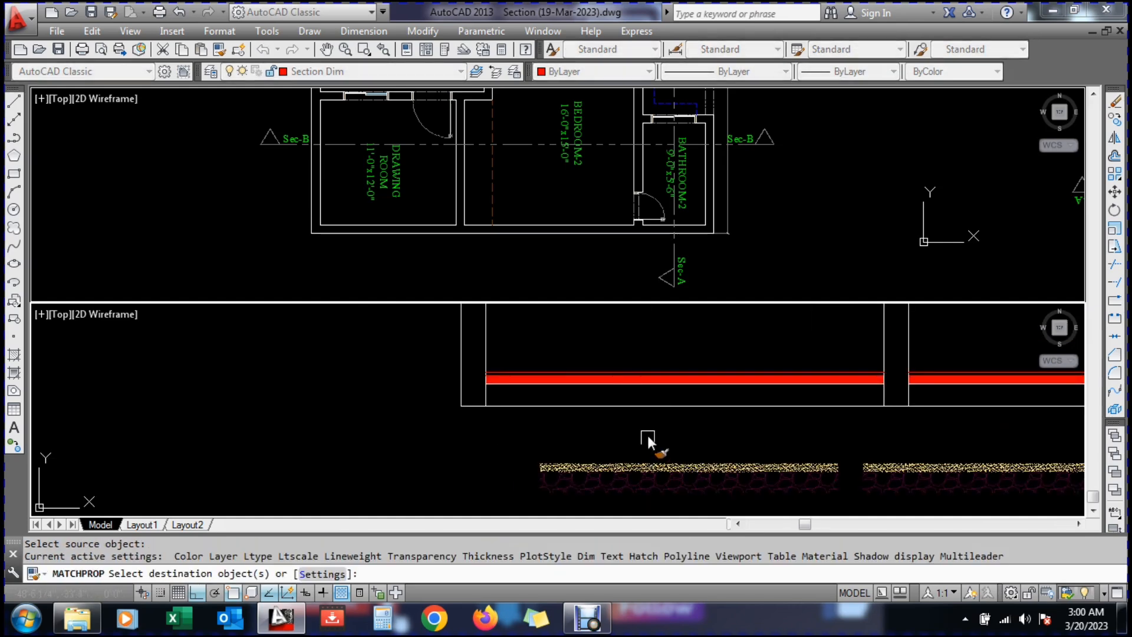
scroll(647, 380, down, 2)
click(648, 387)
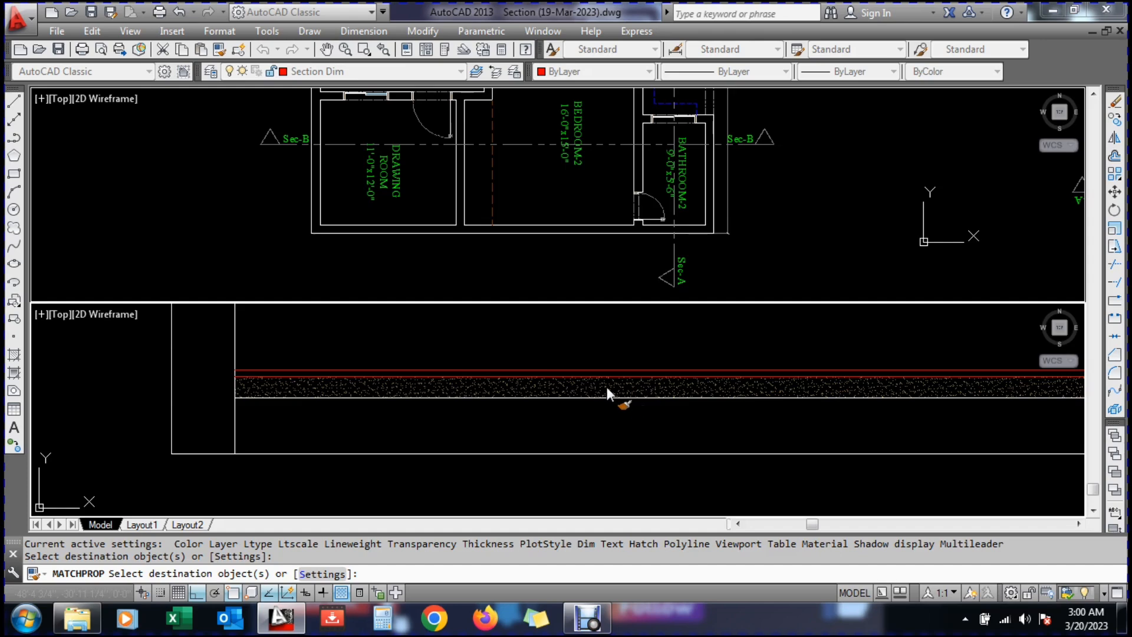
scroll(691, 383, up, 2)
scroll(691, 383, down, 2)
scroll(861, 395, up, 2)
key(Escape)
Erase the copied concrete hatch below the section, keeping the stone hatch
text(e)
key(Return)
click(400, 454)
key(Return)
Hatch the lowest floor layer in all three bays of the new section
text(h)
key(Return)
click(318, 94)
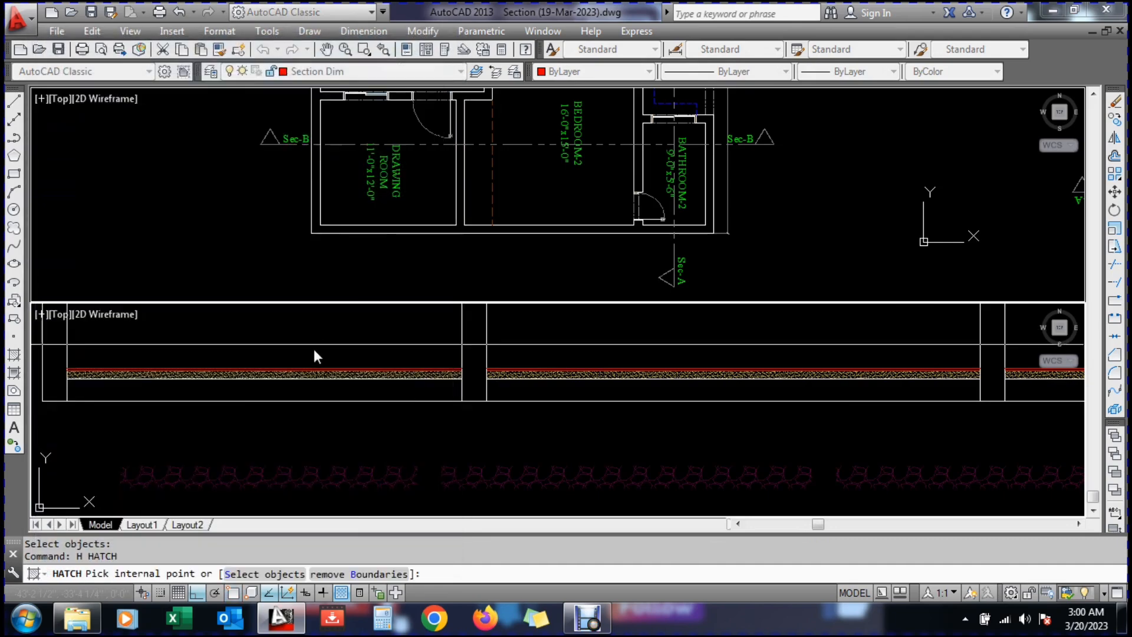
click(313, 390)
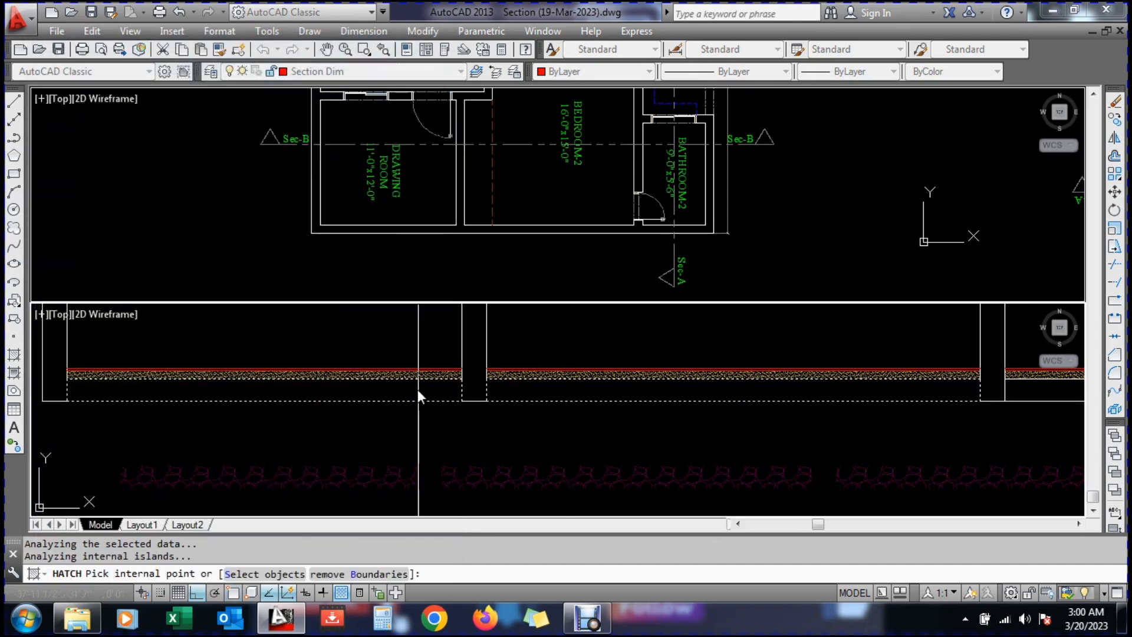
scroll(631, 387, down, 2)
click(834, 391)
key(Return)
key(Return)
Try to match the red hatch of the lowest floor layer to the copied stone hatch below the section
text(ma)
key(Return)
click(755, 447)
scroll(752, 397, up, 4)
click(740, 376)
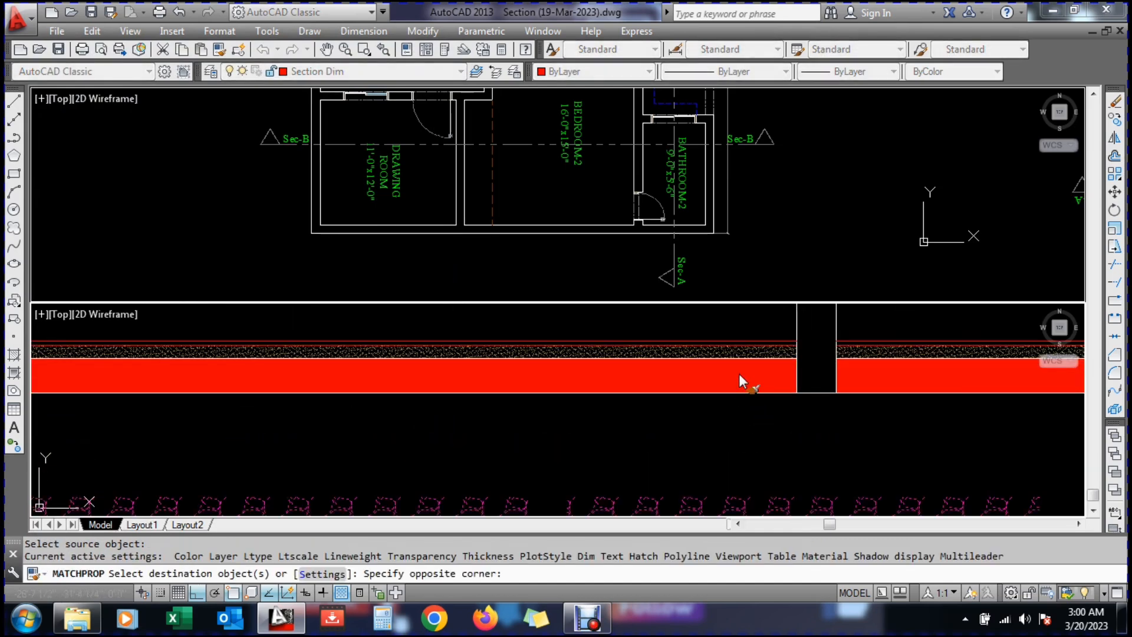
click(683, 382)
click(653, 380)
scroll(651, 380, down, 4)
key(Escape)
key(Escape)
Match the red hatch of the lowest floor layer to the copied stone hatch below the section
key(space)
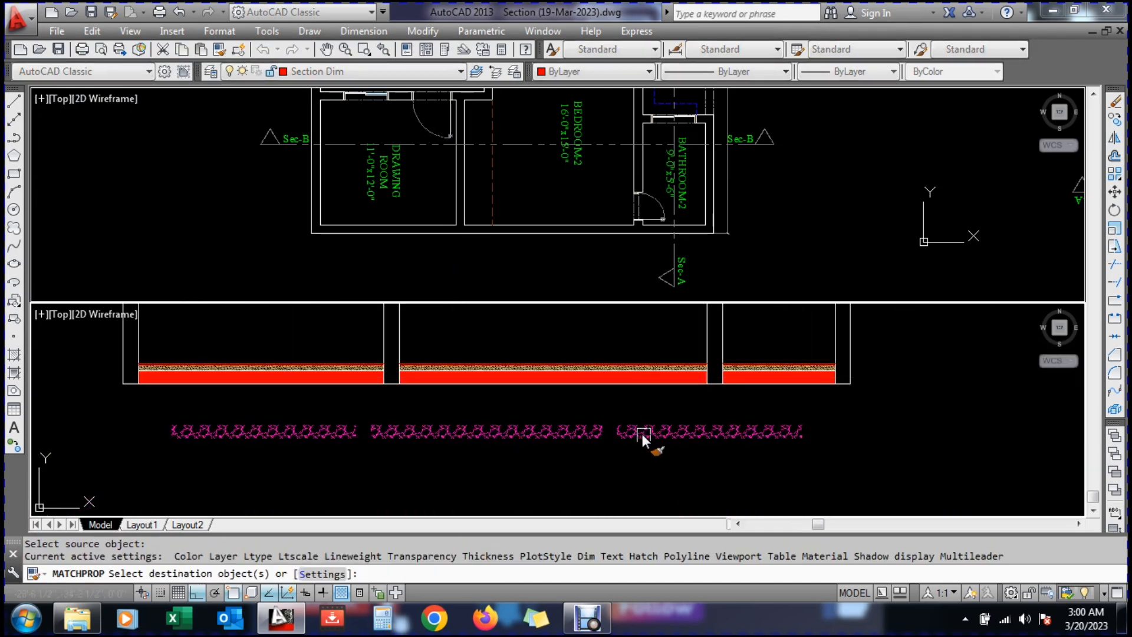
click(646, 436)
scroll(611, 379, up, 3)
click(607, 337)
click(380, 351)
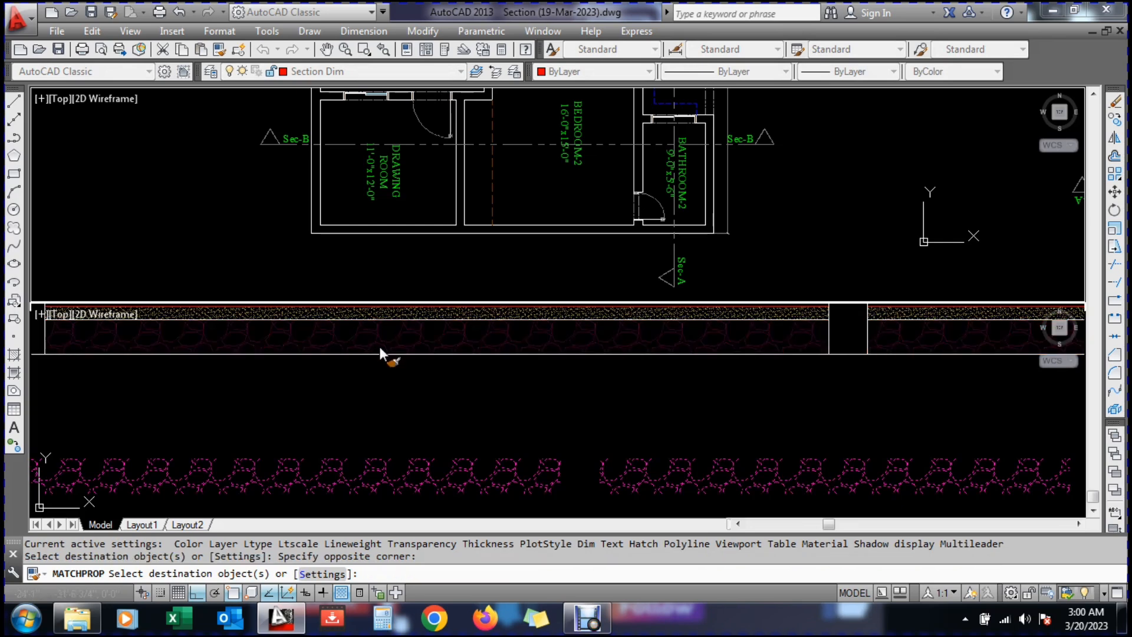
key(Escape)
key(Escape)
Erase the copied stone hatch below the section
scroll(669, 448, down, 3)
text(e)
key(Return)
click(622, 460)
key(Return)
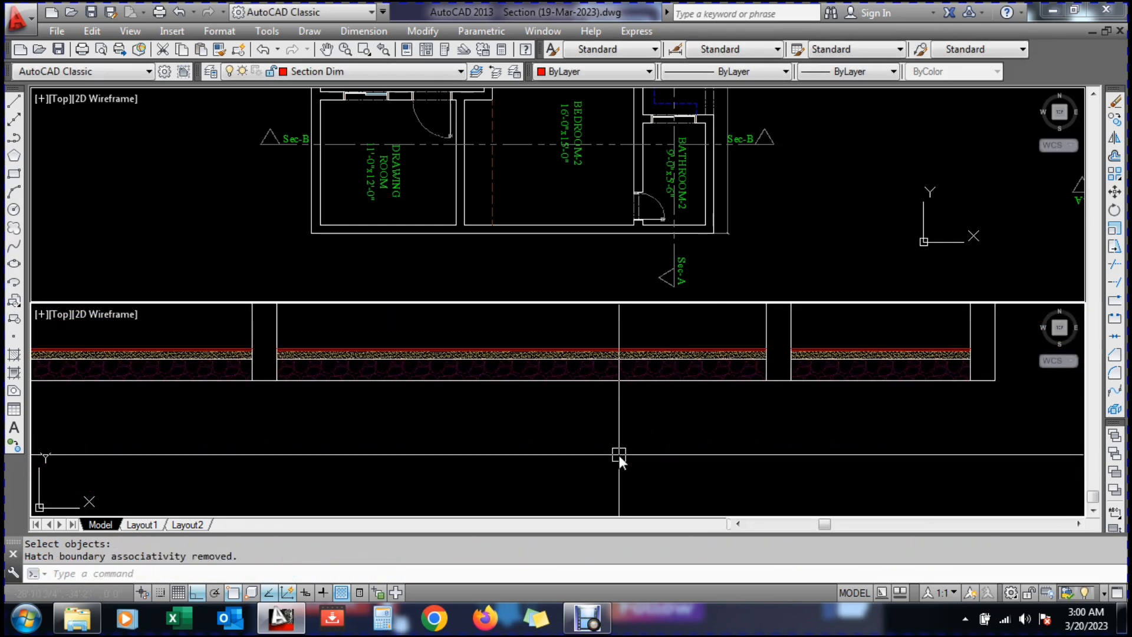
Set the color of the Section Grav Hatch layer to 45
text(la)
key(Return)
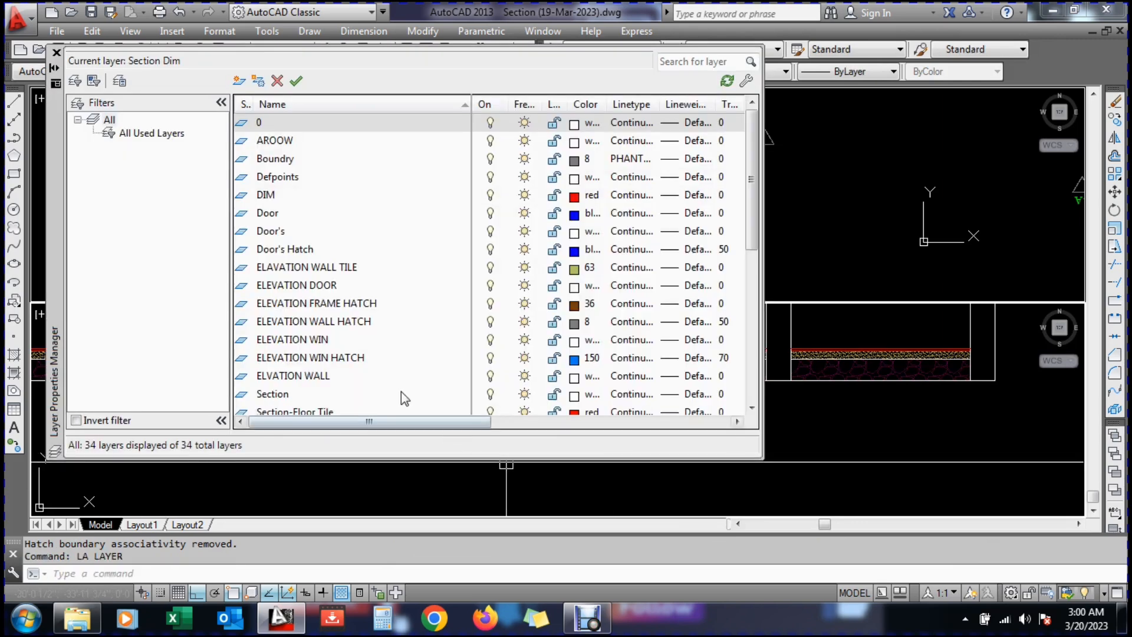
click(303, 379)
key(Down)
key(Down)
key(Down)
key(Down)
key(Down)
scroll(222, 422, down, 1)
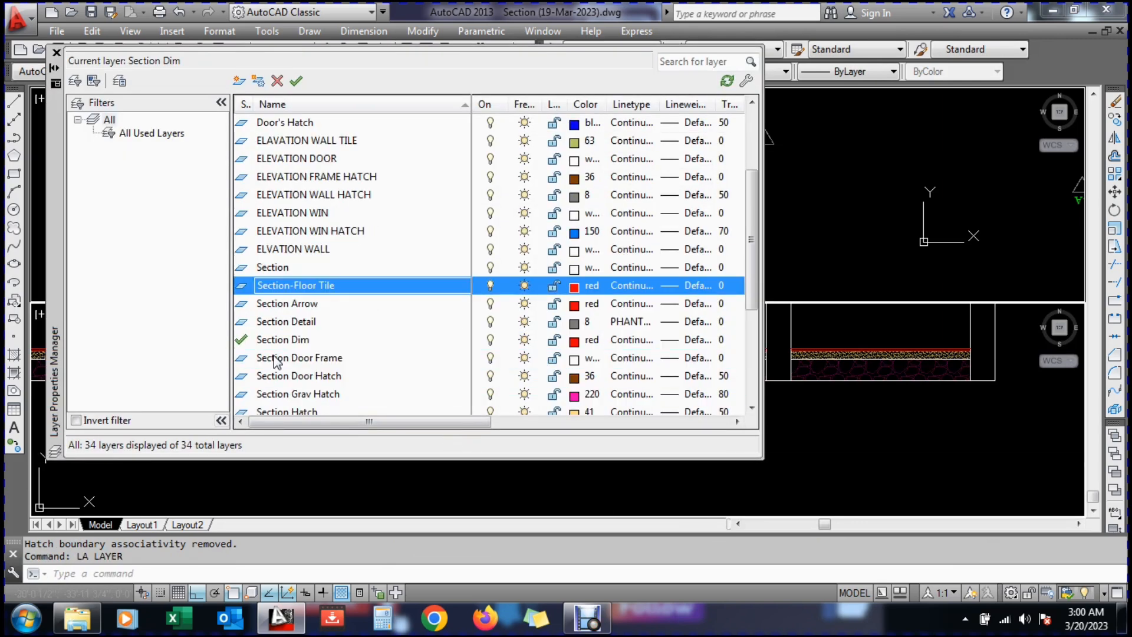
click(644, 396)
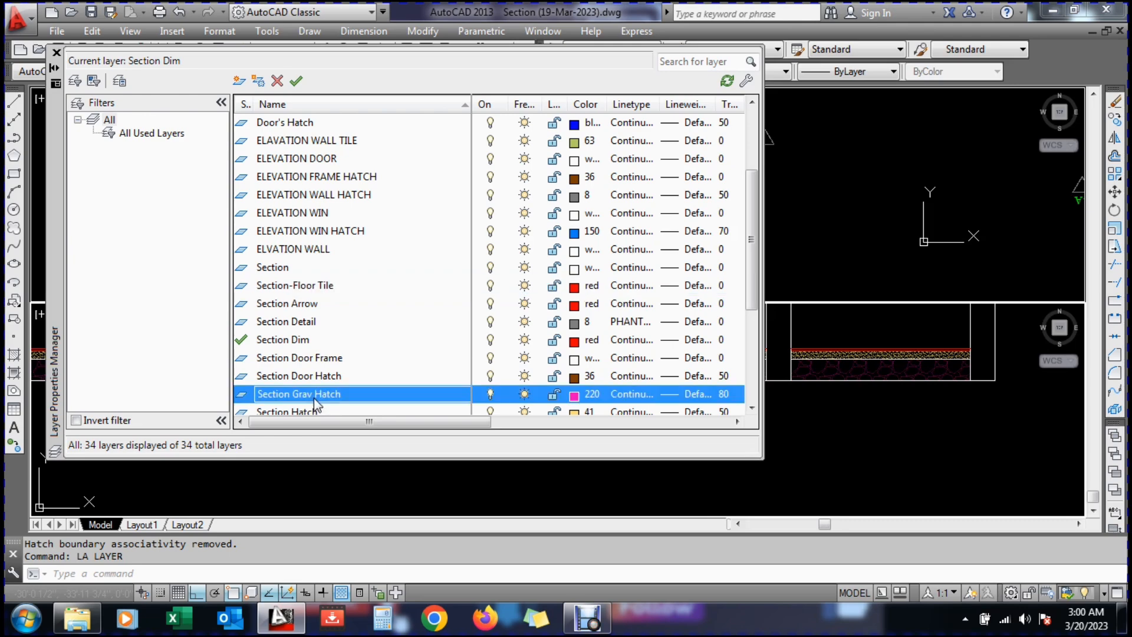
click(572, 396)
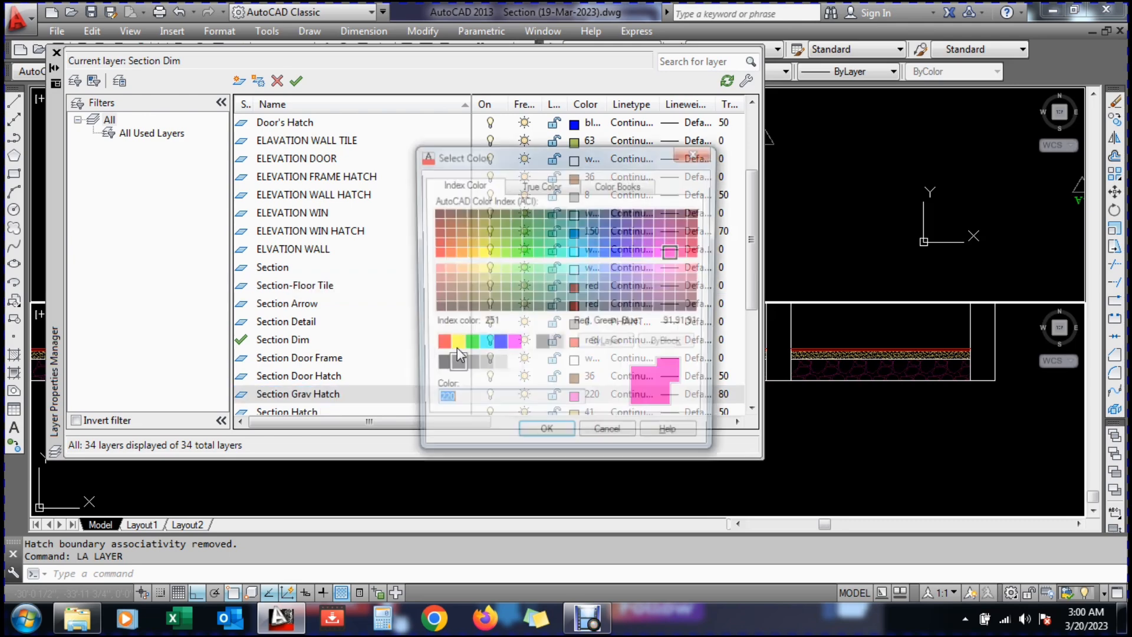
click(541, 435)
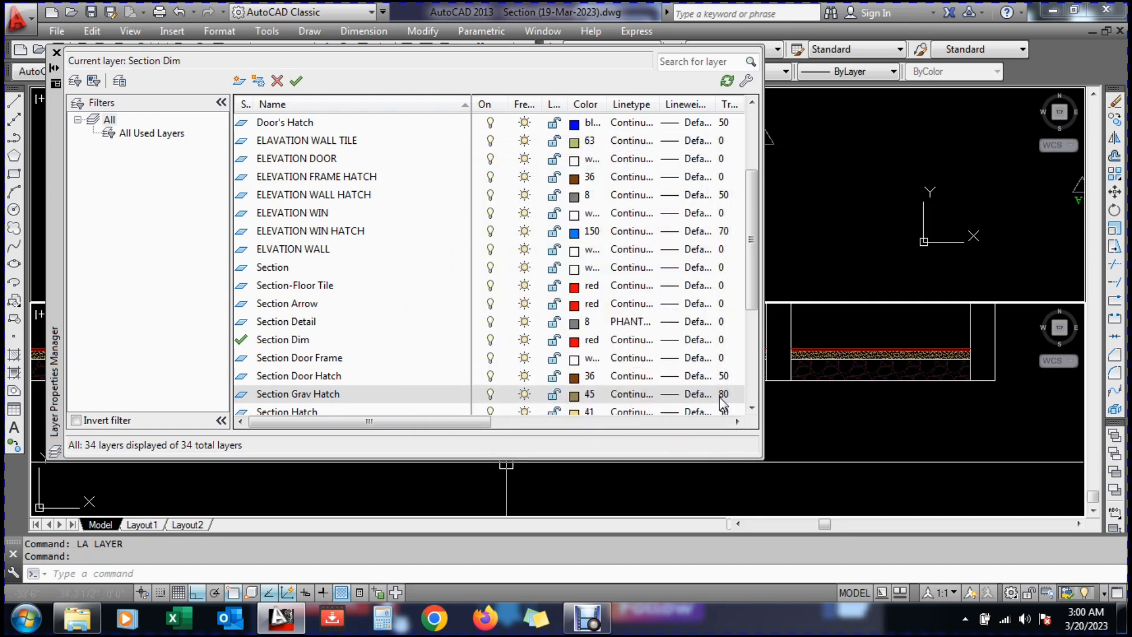
Set the Section Grav Hatch layer's transparency to 50 and save the drawing
click(721, 396)
key(Return)
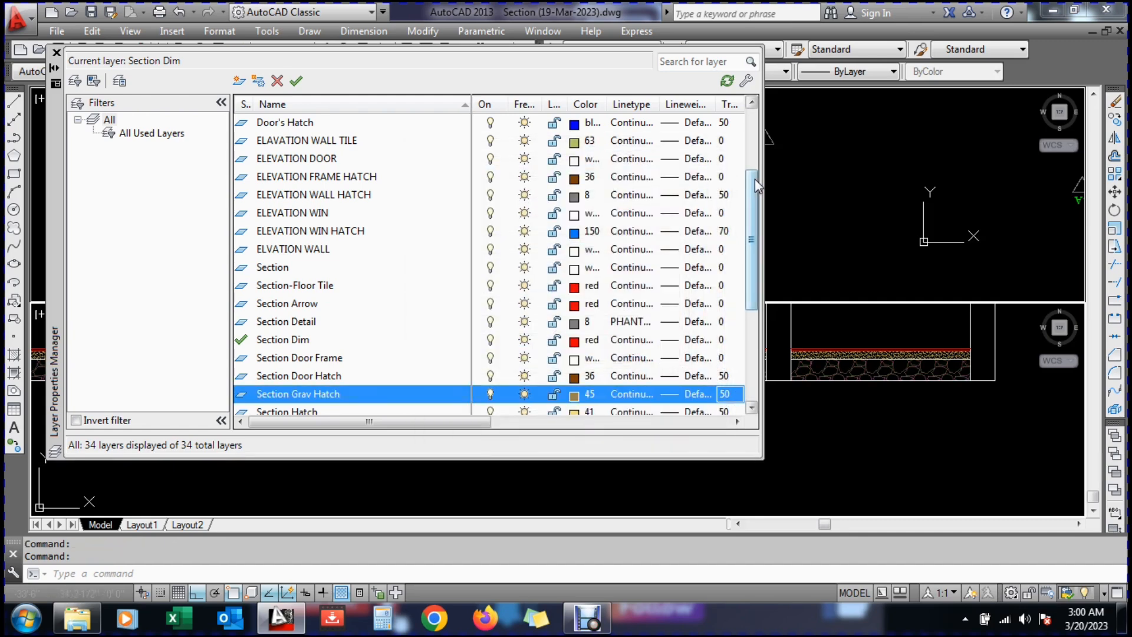
click(56, 52)
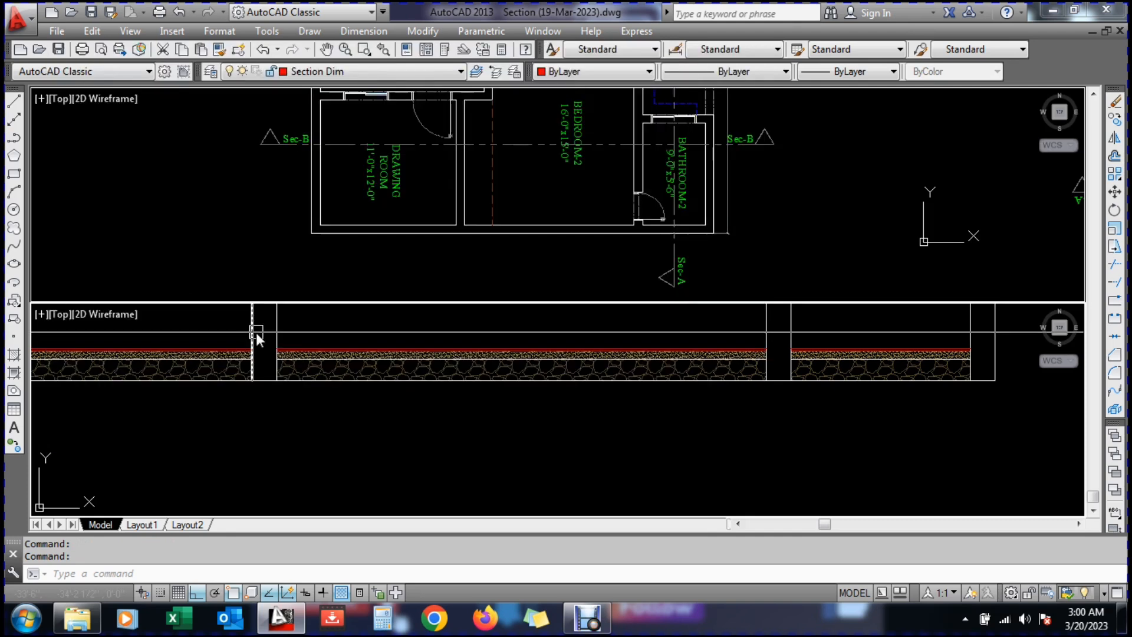
key(ctrl+s)
Hatch the leftmost wall below the slab with the ANSI31 pattern at scale 1.00
scroll(487, 392, down, 2)
text(p)
key(Return)
scroll(487, 392, down, 2)
drag(480, 395, 532, 515)
key(Escape)
key(Escape)
mouse_move(454, 431)
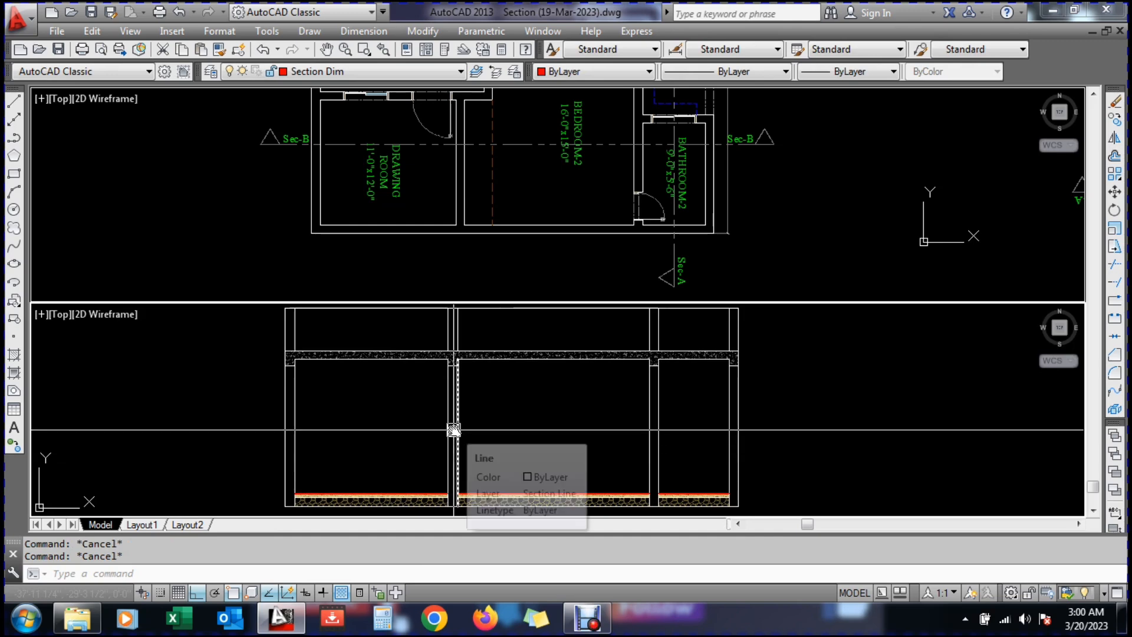
text(h)
key(Return)
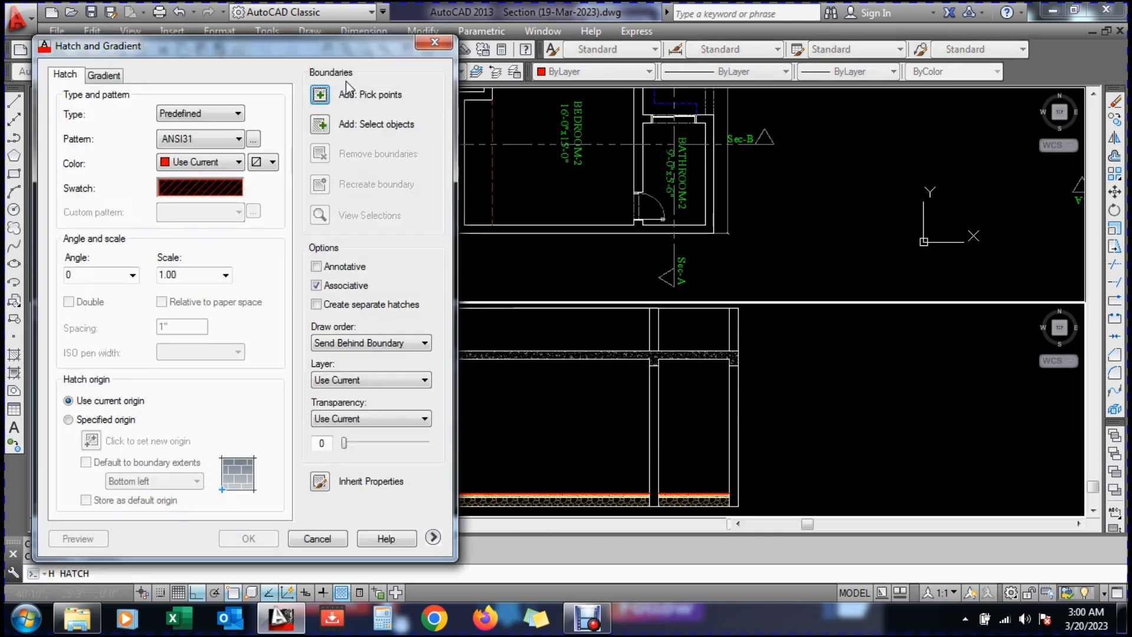
click(471, 92)
click(292, 385)
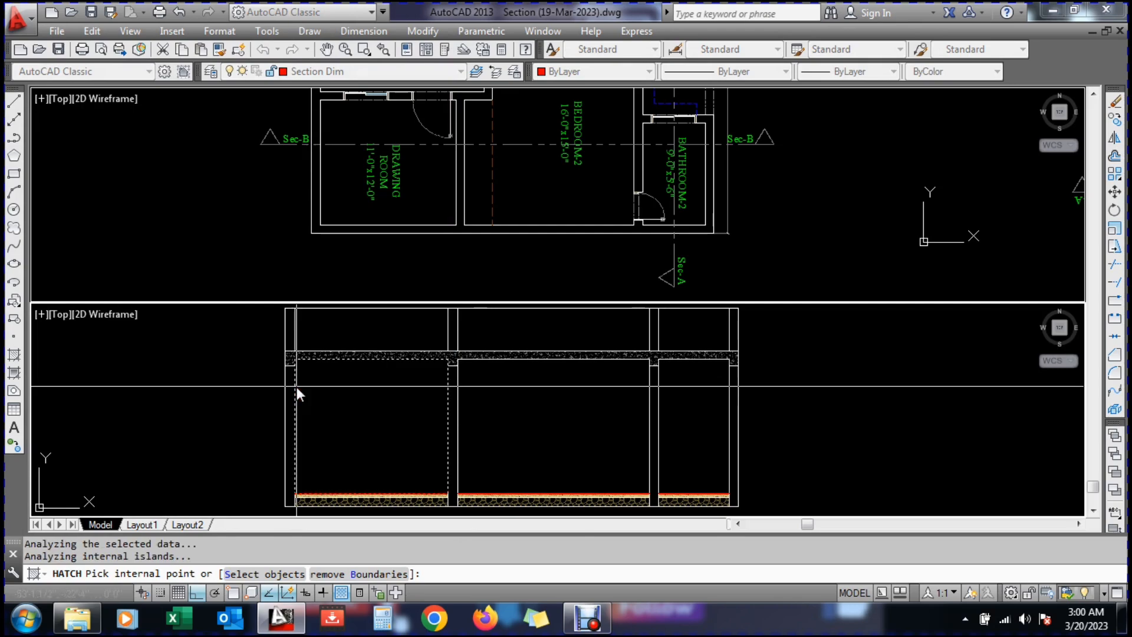
key(Escape)
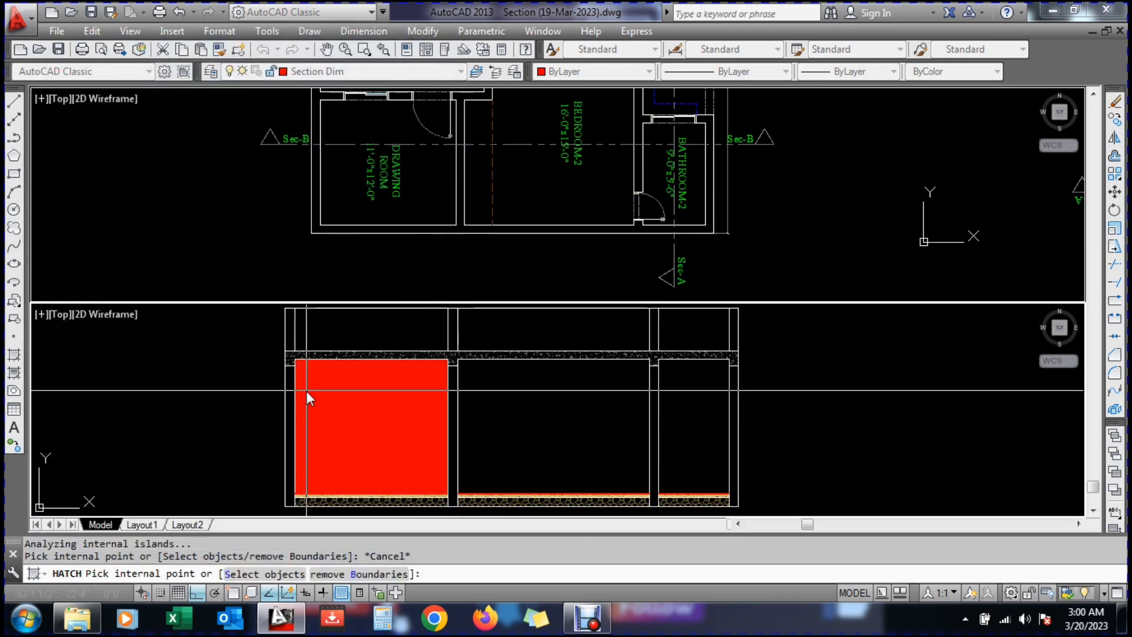
click(291, 388)
key(Return)
key(Return)
Hatch the two inner walls and the right outer wall below the slab with the same pattern
key(Return)
click(317, 92)
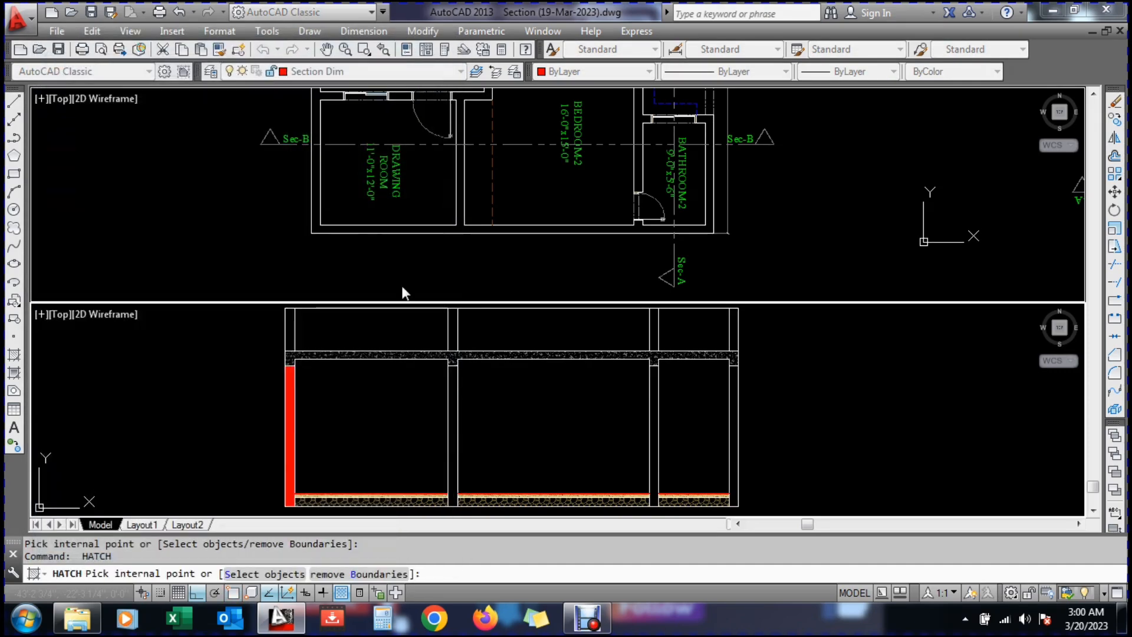
click(454, 389)
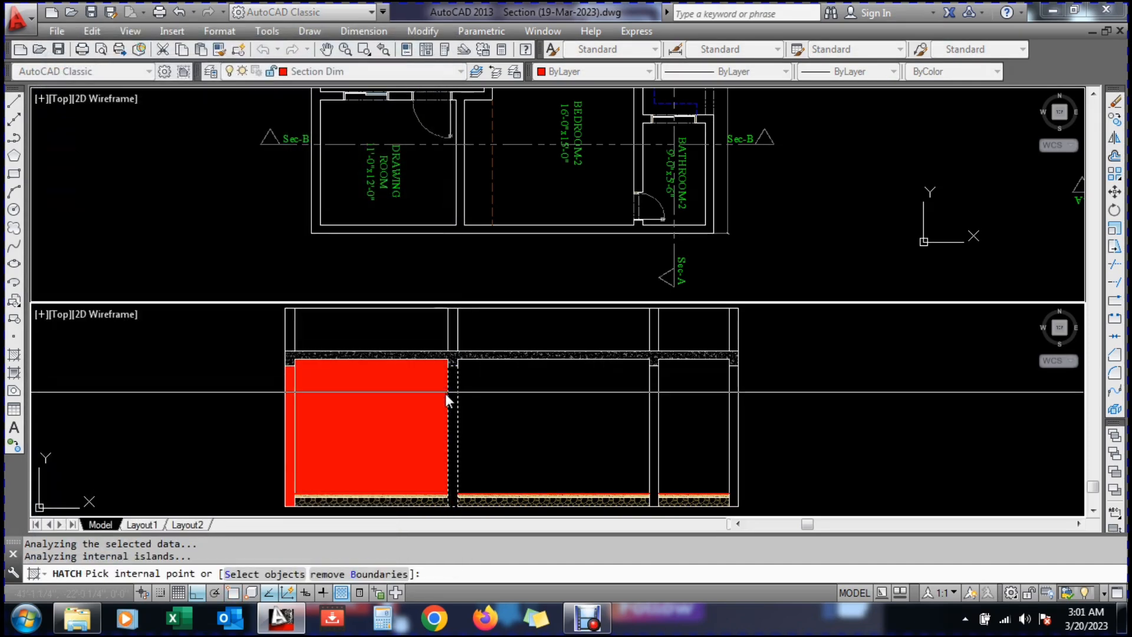
click(657, 409)
click(735, 395)
key(Return)
key(Return)
key(Escape)
Match the red hatch of the two inner walls and the right outer wall to Section A's wall hatch
text(ma)
key(Return)
scroll(820, 425, down, 6)
scroll(876, 422, up, 6)
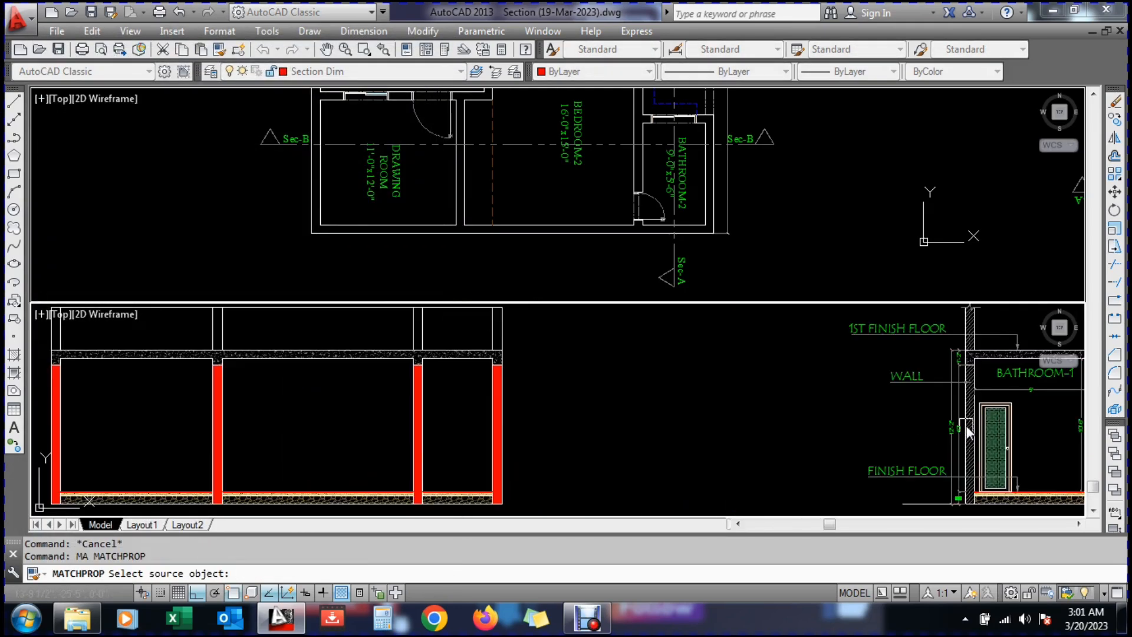
click(967, 424)
scroll(953, 395, down, 4)
scroll(656, 408, up, 5)
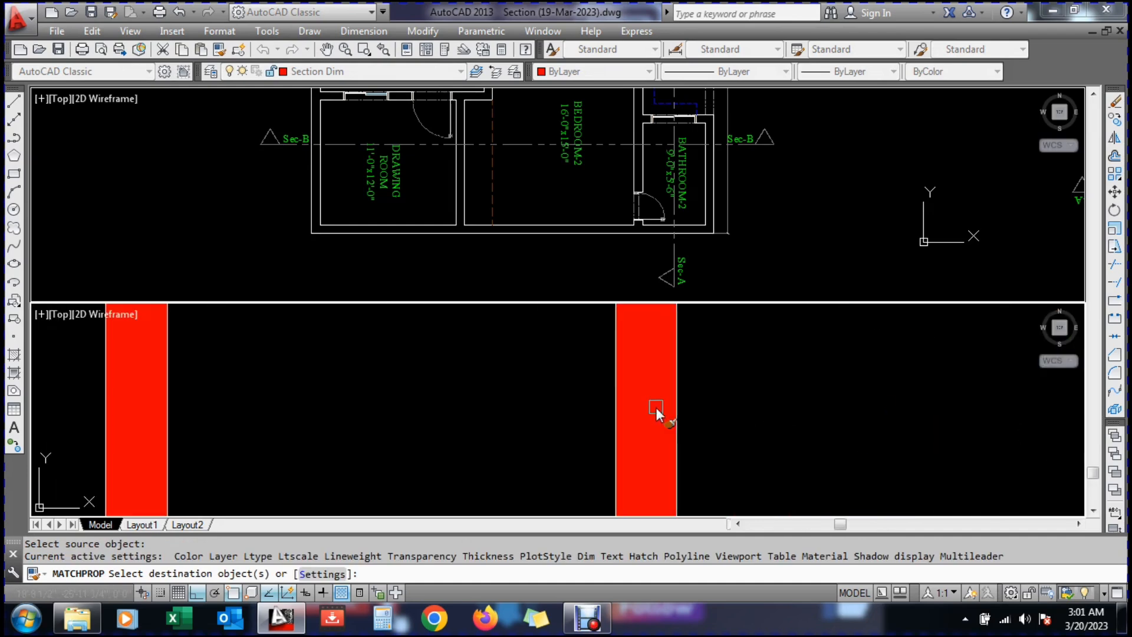
click(651, 407)
scroll(649, 390, down, 4)
scroll(204, 381, up, 3)
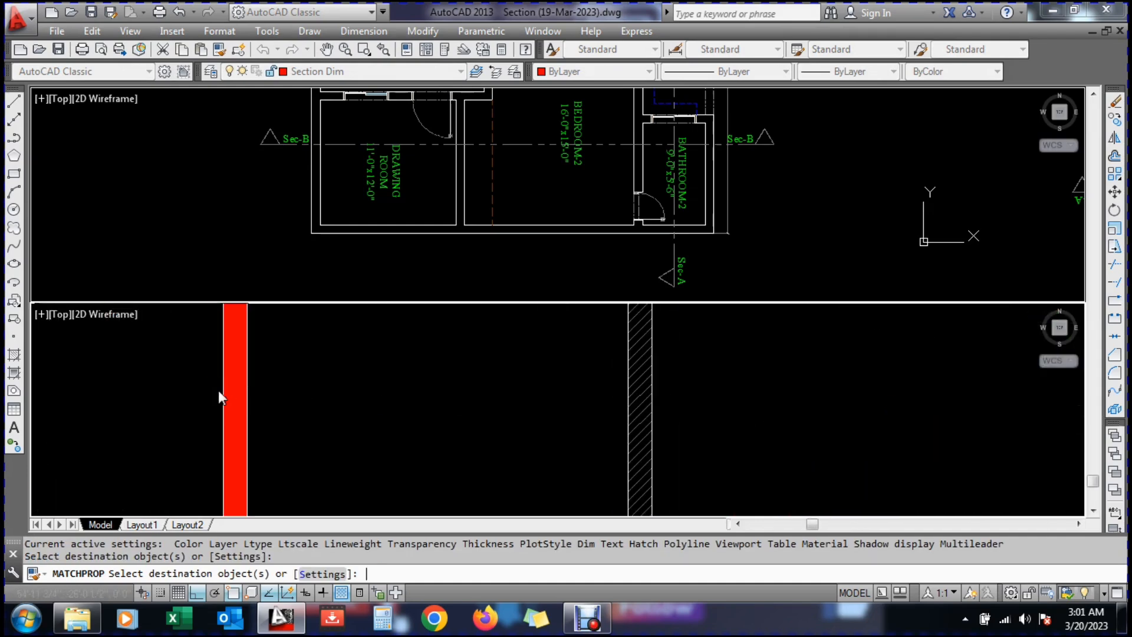
key(Escape)
Match the leftmost wall's red hatch to the hatch of the neighbouring walls in the new section
key(Return)
scroll(640, 367, up, 3)
click(640, 366)
scroll(631, 369, down, 4)
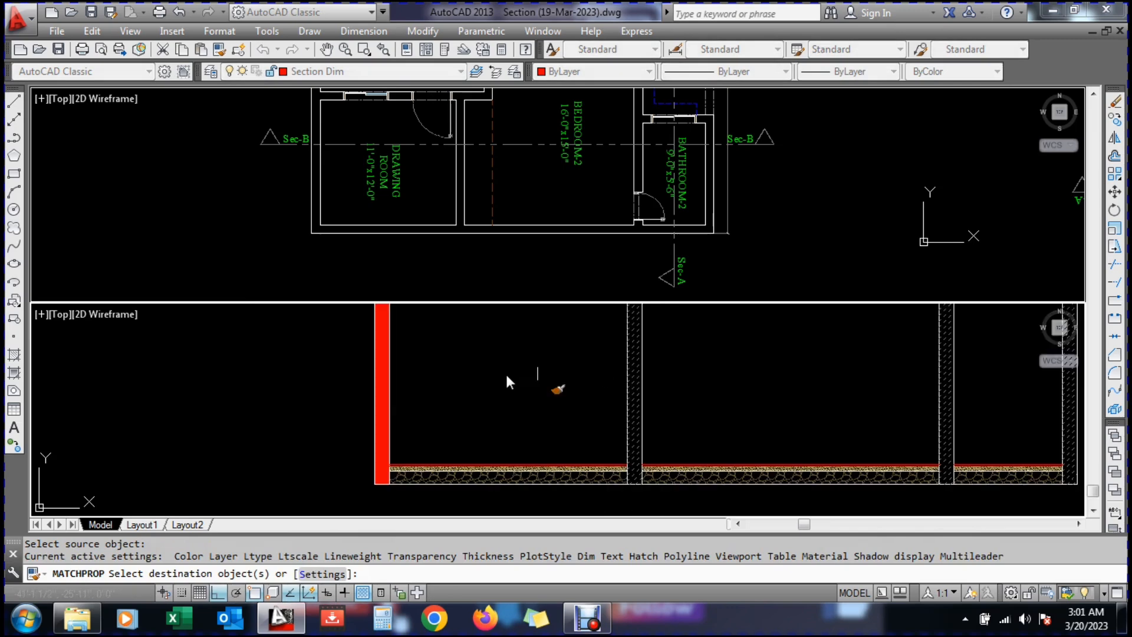
scroll(367, 378, up, 3)
click(402, 365)
scroll(398, 382, down, 4)
key(Escape)
Erase the horizontal line across the top of the upper walls in the new section
text(p)
key(Return)
drag(483, 397, 497, 445)
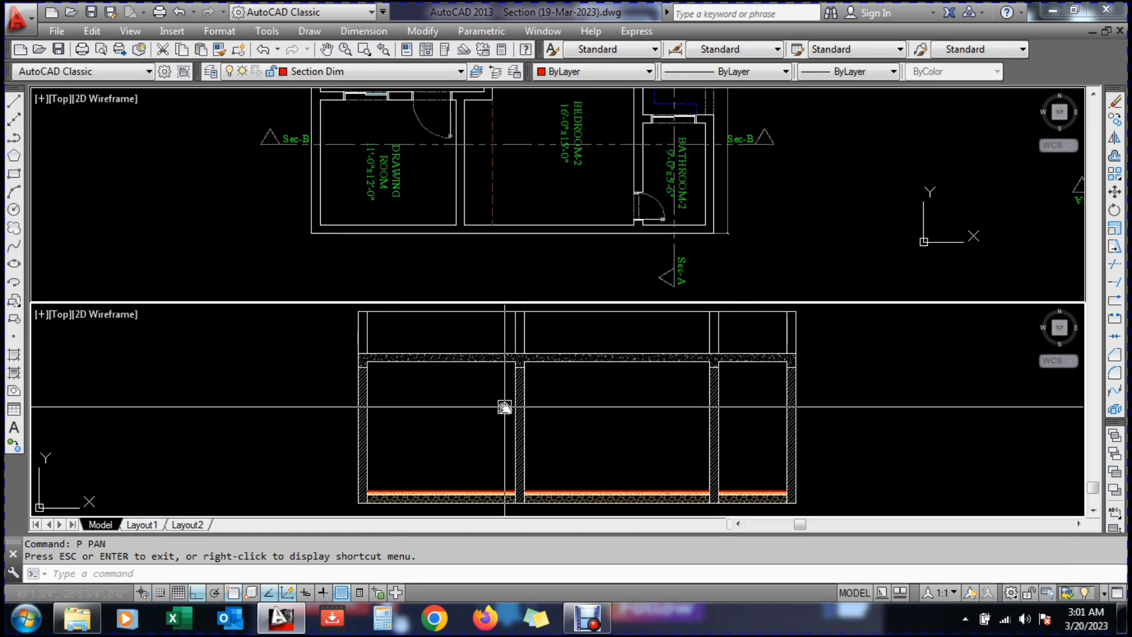
key(Escape)
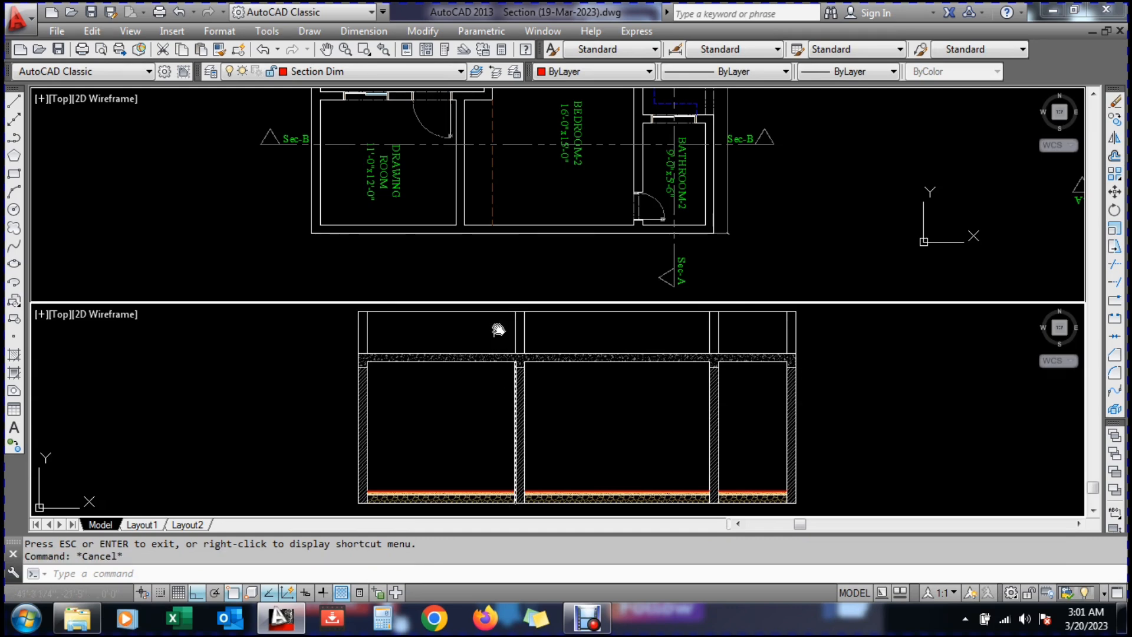
text(e)
key(Return)
click(548, 318)
click(472, 311)
key(Return)
Copy Section A's wall break line symbol onto the tops of all four upper walls in the new section
scroll(477, 407, down, 3)
scroll(647, 353, up, 5)
text(co)
key(Return)
click(594, 334)
click(755, 388)
scroll(678, 374, up, 5)
key(Return)
click(683, 346)
scroll(591, 384, down, 5)
scroll(467, 368, up, 3)
click(319, 365)
click(319, 365)
scroll(472, 401, down, 6)
scroll(317, 398, up, 6)
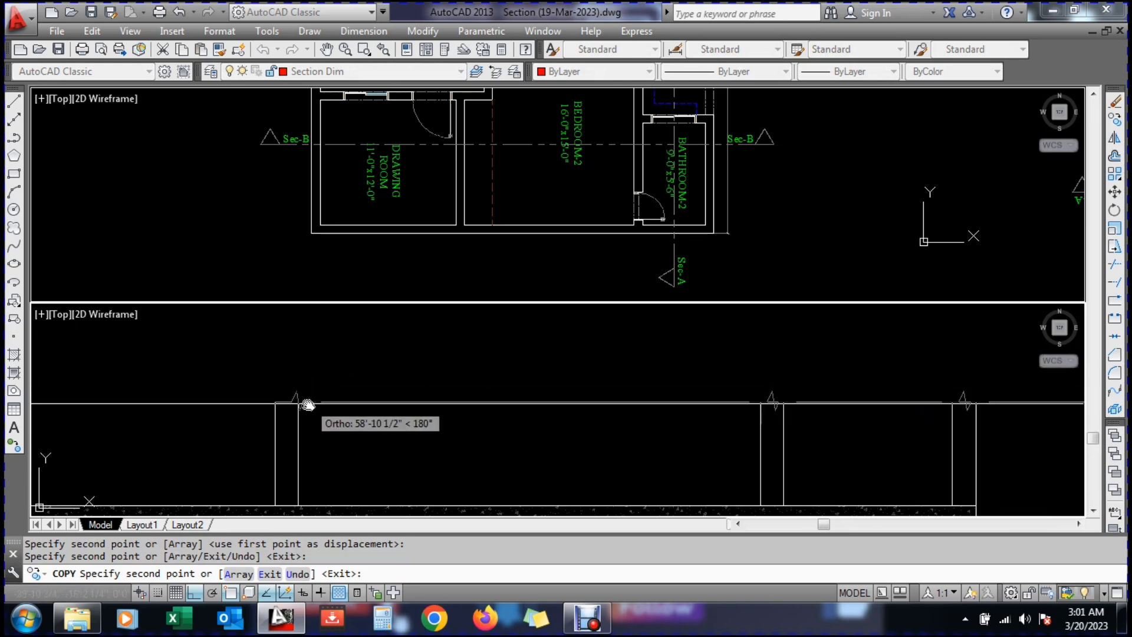
click(299, 403)
scroll(416, 418, down, 2)
scroll(216, 427, down, 2)
scroll(254, 443, up, 4)
scroll(250, 426, down, 4)
key(Escape)
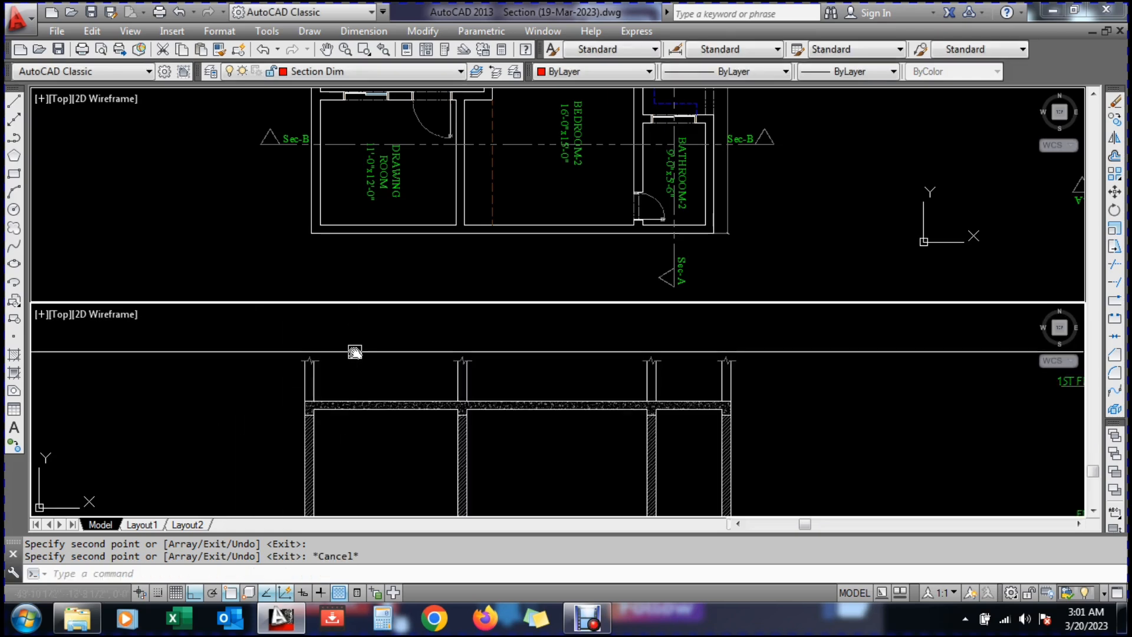
Hatch the four wall portions above the slab, up to their break lines
scroll(356, 349, up, 2)
text(h)
key(Return)
click(319, 97)
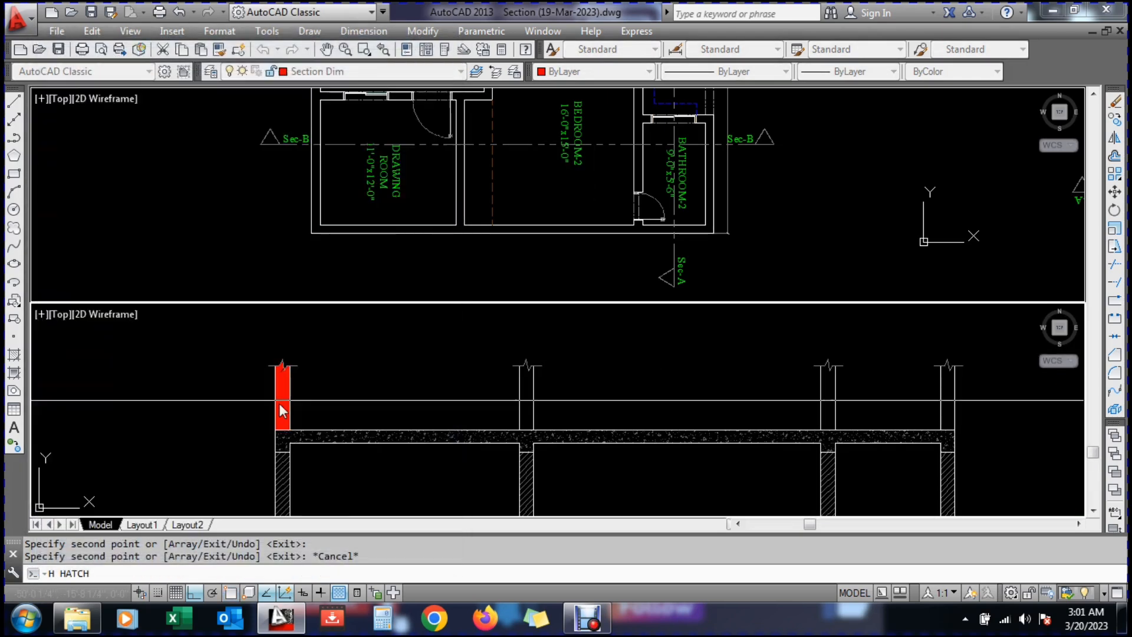
click(283, 401)
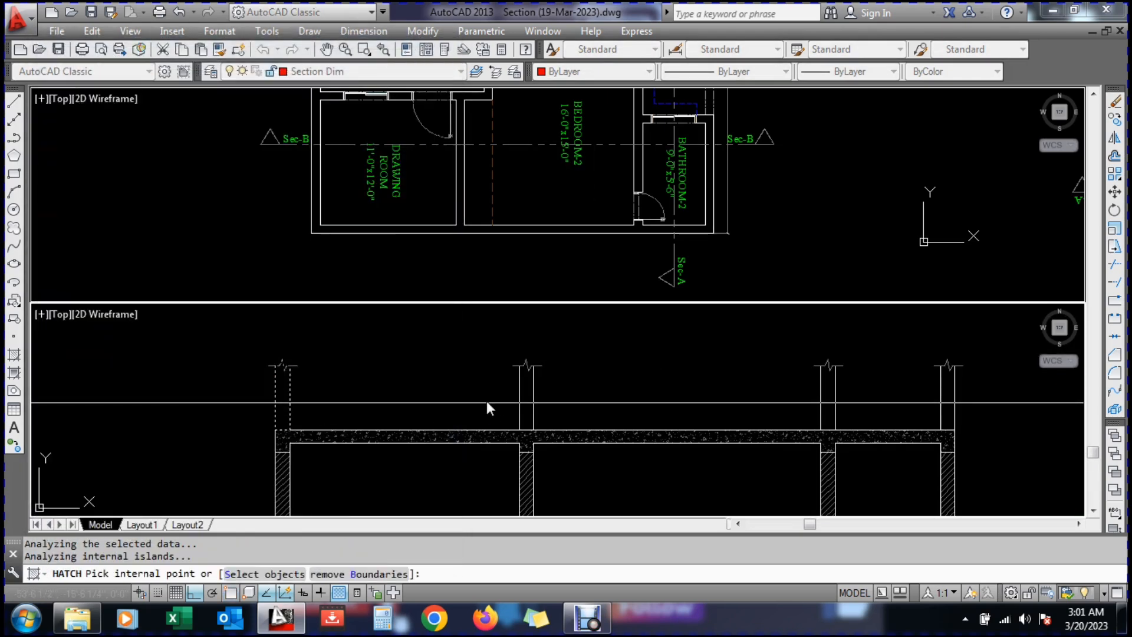
click(526, 394)
click(829, 409)
click(948, 410)
key(Return)
key(Return)
Match the red hatch of the upper walls to the hatch of the walls below the slab
scroll(948, 476, up, 4)
text(ma)
key(Return)
click(949, 336)
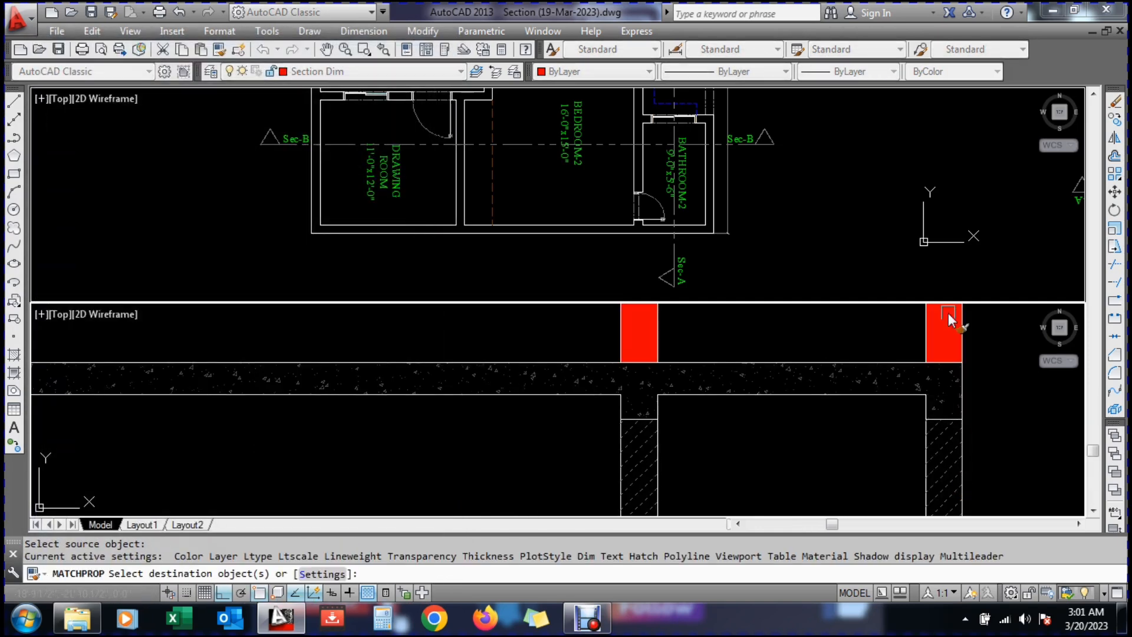
click(949, 336)
scroll(669, 412, down, 4)
key(Escape)
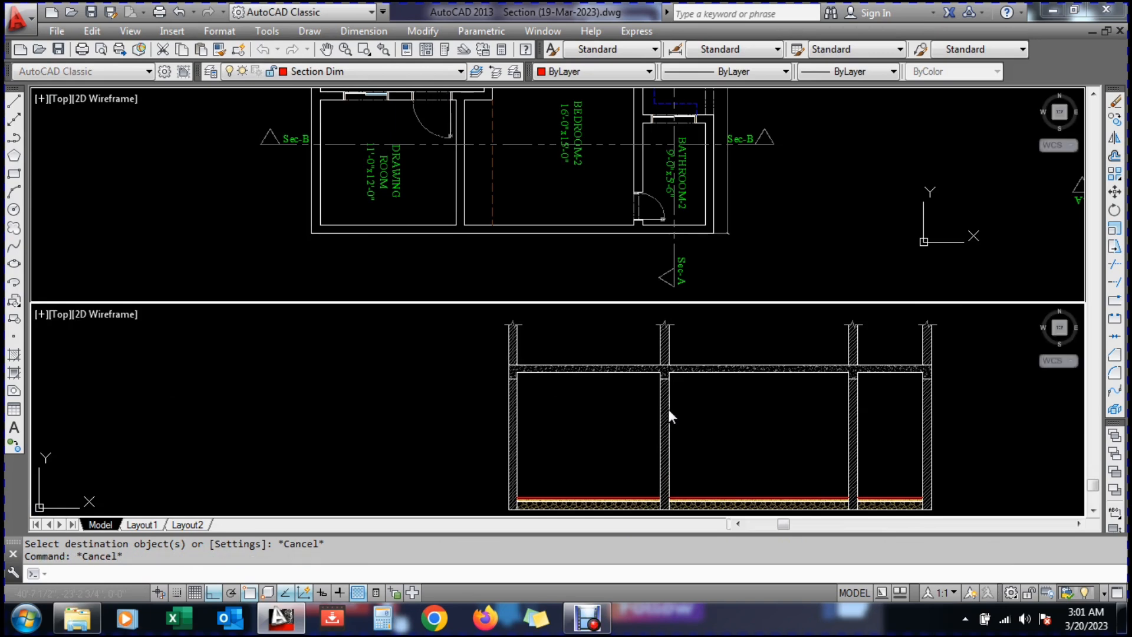
Draw vertical construction lines through both outer frame edges of the window between Lobby and Drawing Room in the plan
text(p)
key(Return)
click(440, 221)
scroll(395, 179, down, 4)
scroll(399, 178, up, 5)
text(xl)
key(Return)
text(v)
key(Return)
scroll(369, 127, up, 2)
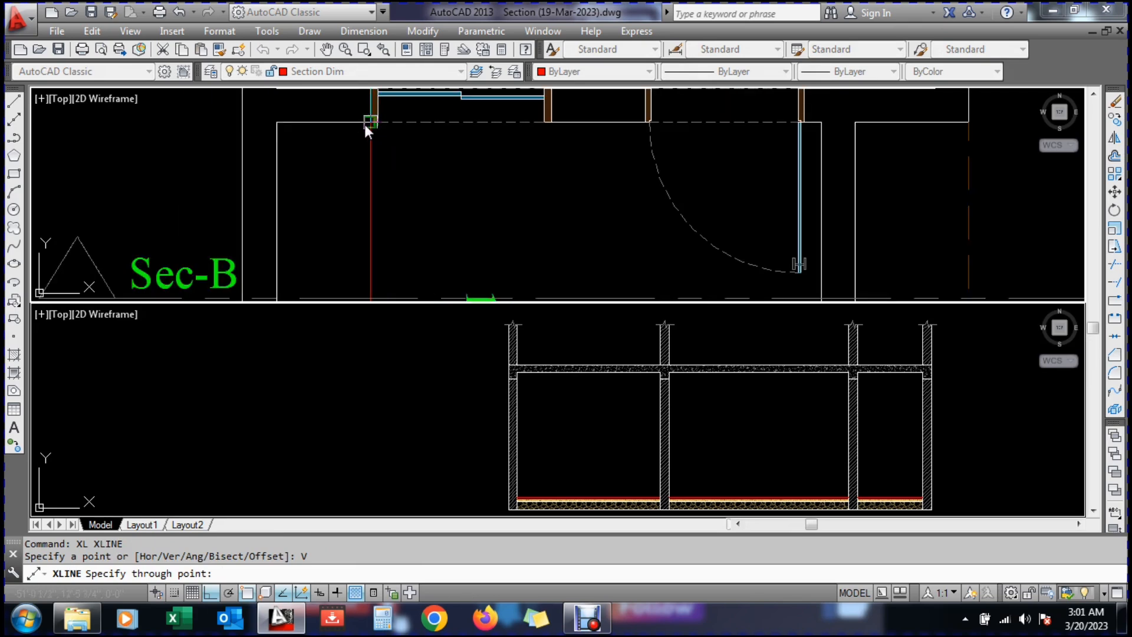
click(366, 125)
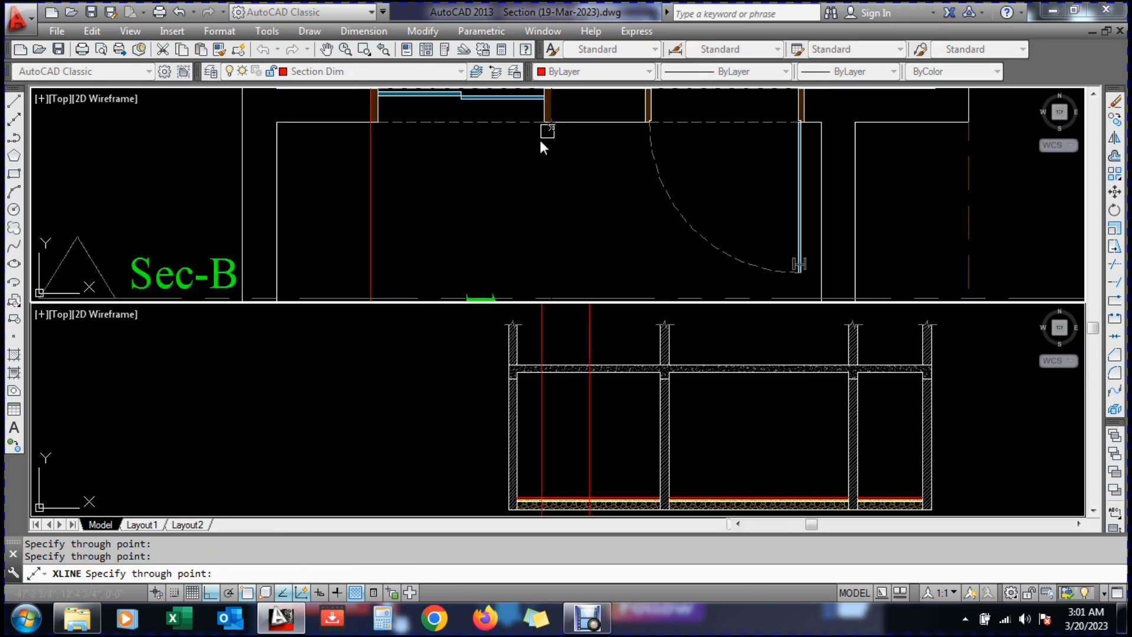
Add vertical construction lines through both outer frame edges of the Drawing Room door in the plan
scroll(550, 142, down, 3)
scroll(537, 177, up, 8)
click(469, 204)
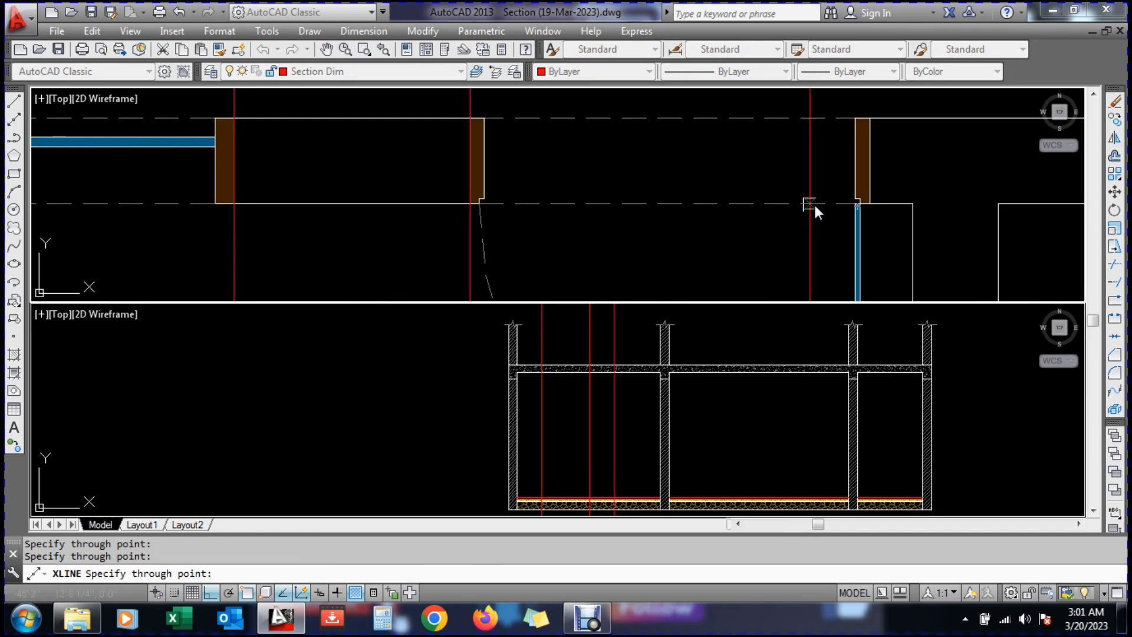
click(872, 204)
scroll(433, 208, down, 3)
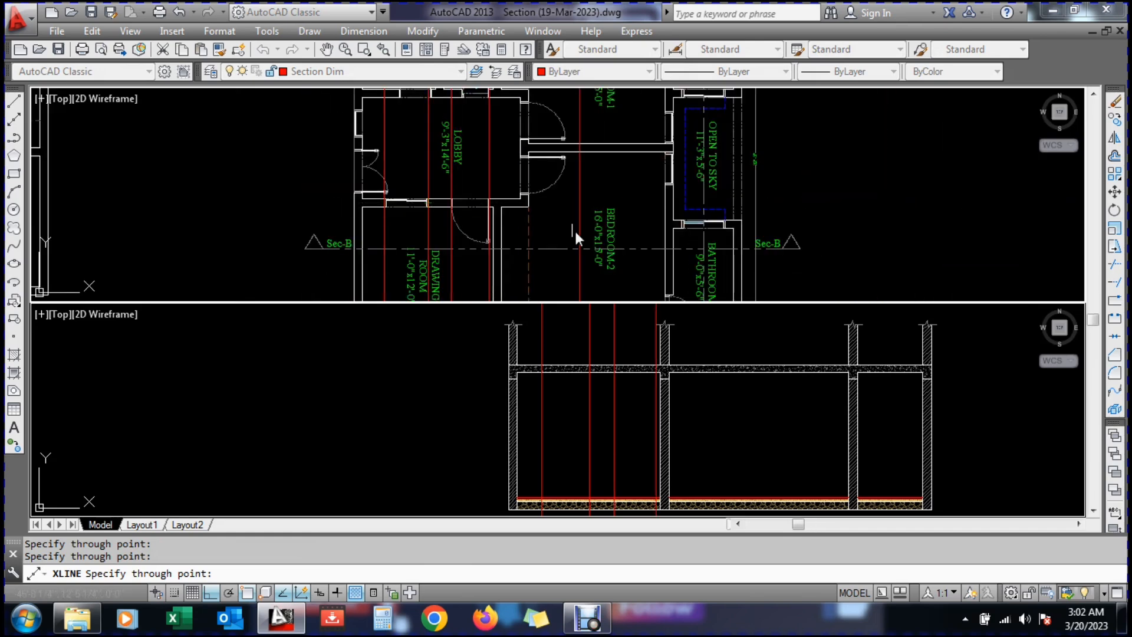
scroll(568, 219, up, 5)
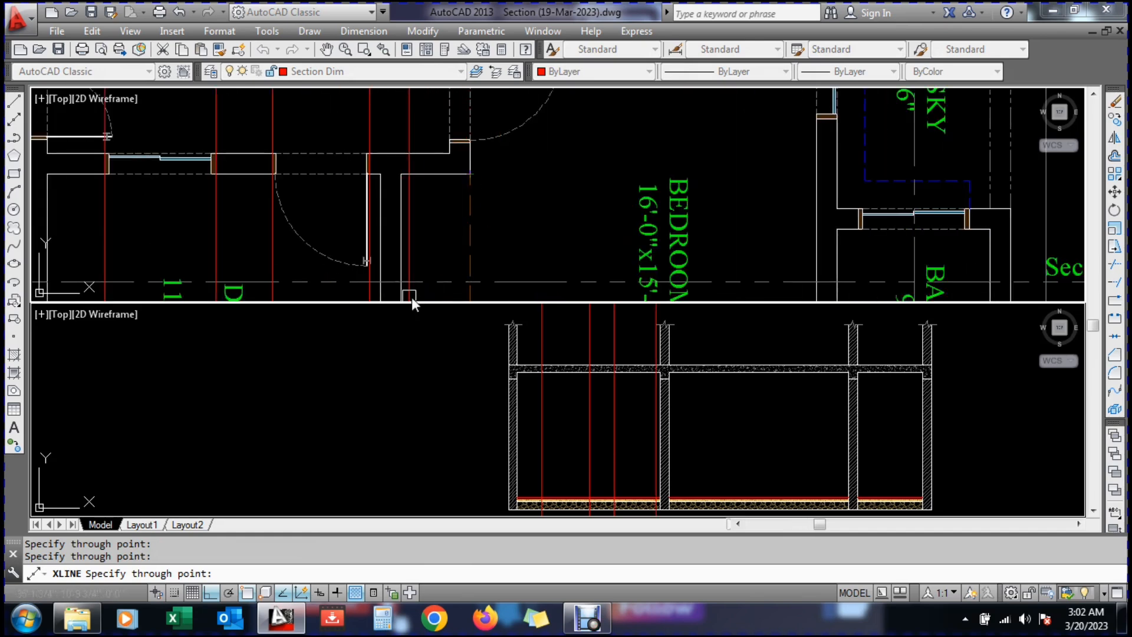
scroll(476, 244, down, 3)
scroll(451, 274, up, 1)
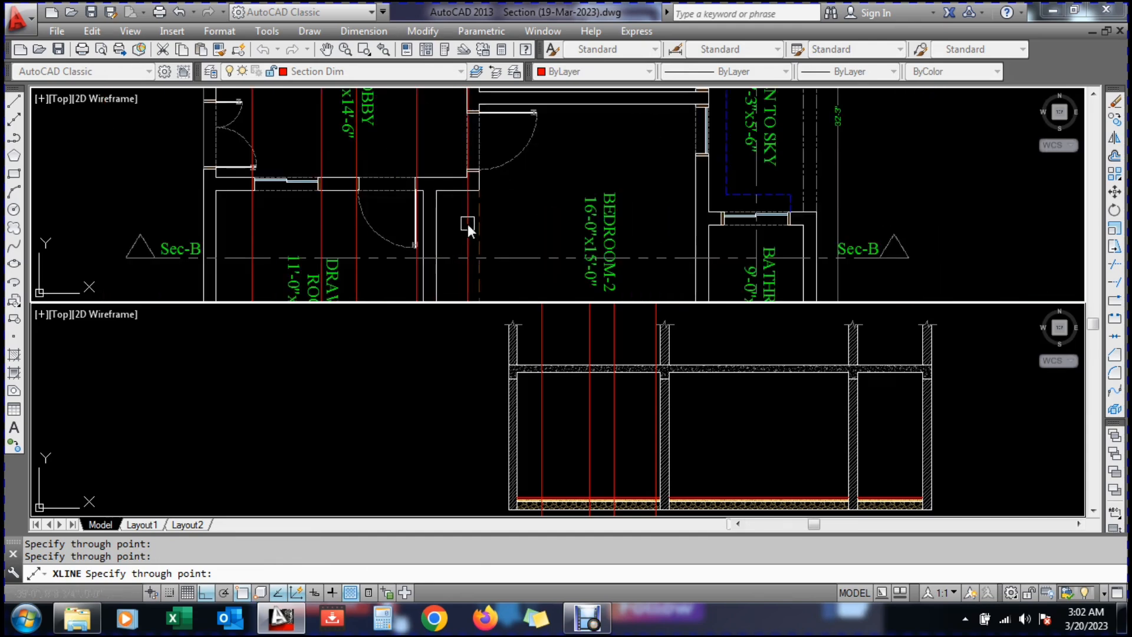
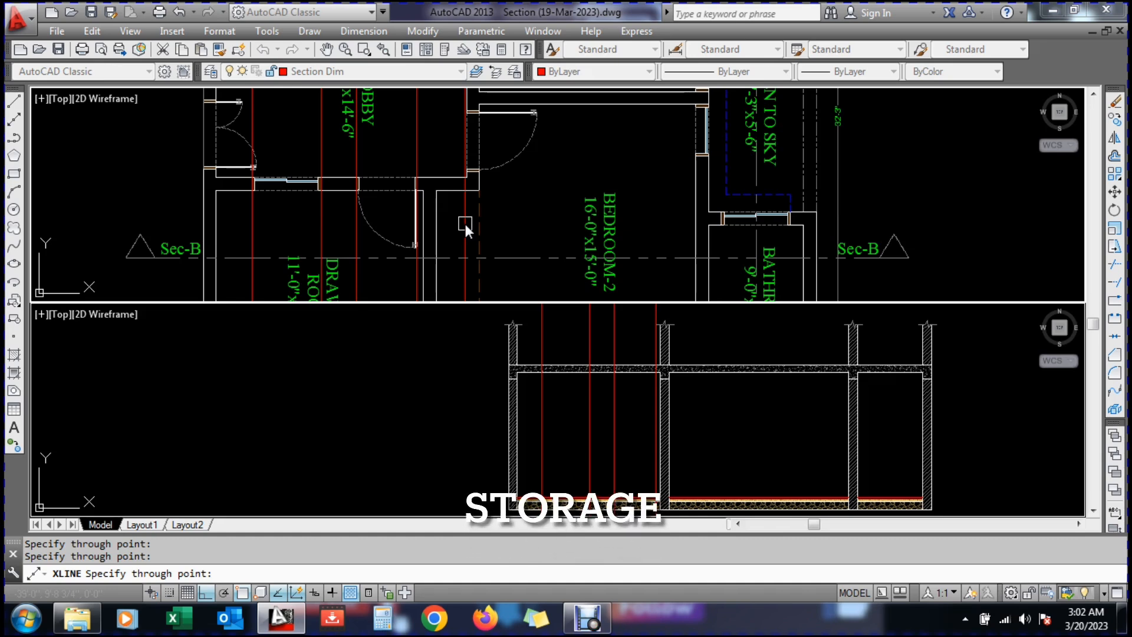
key(Escape)
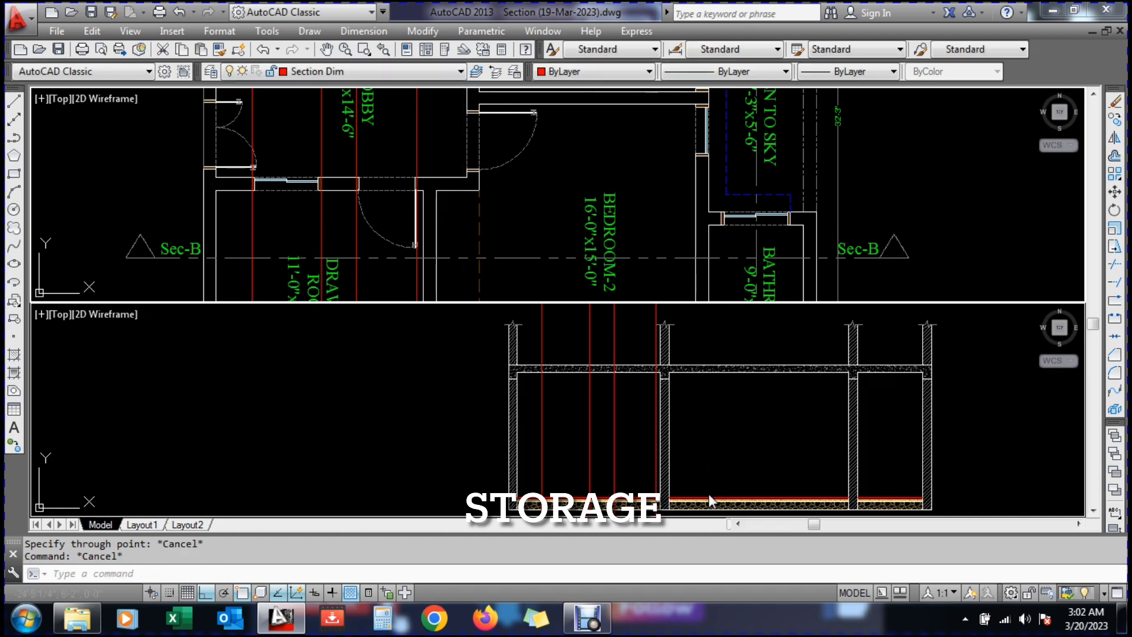
Offset the finished floor line of the Bedroom-2 bay in Section B 8' upward
scroll(684, 507, up, 4)
scroll(659, 518, up, 4)
key(Escape)
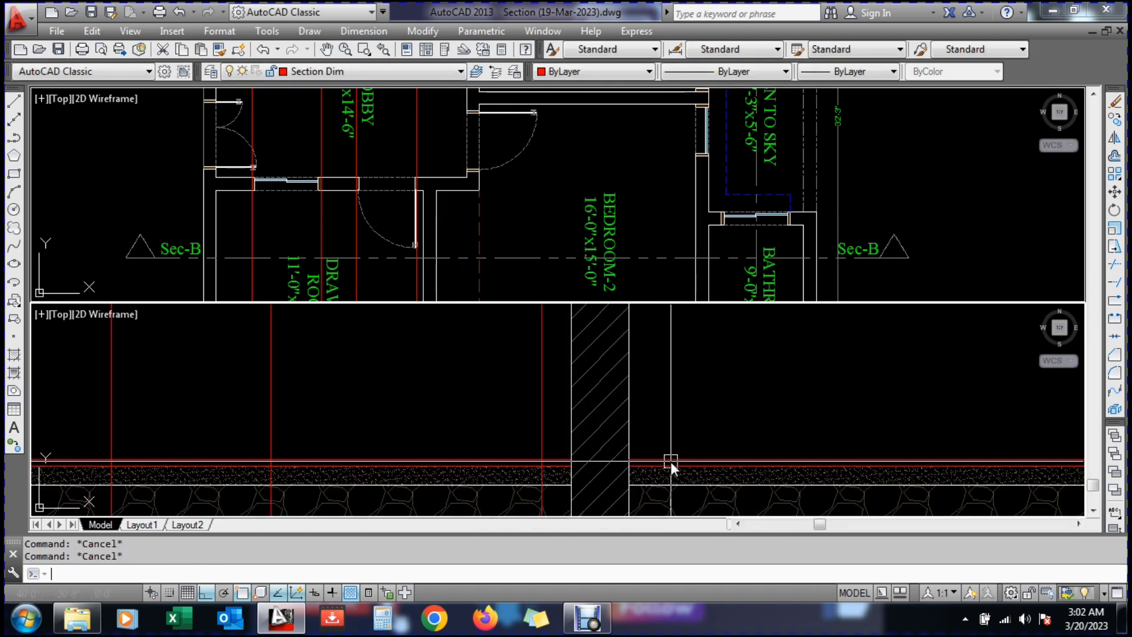
key(Return)
text(8')
key(Return)
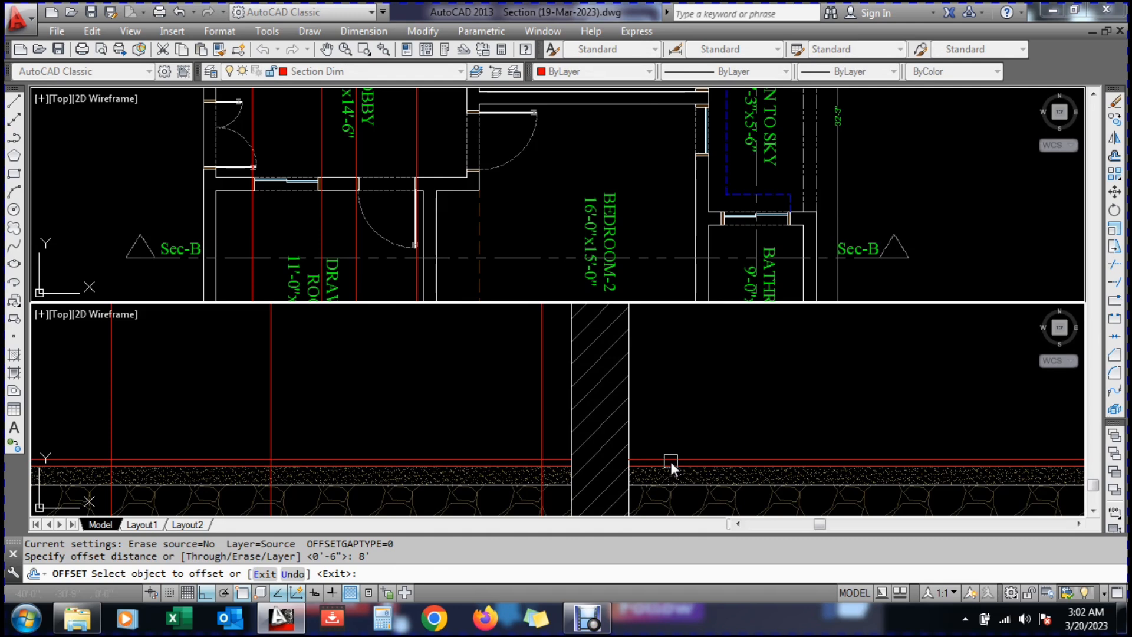
click(665, 460)
click(666, 401)
scroll(660, 479, down, 8)
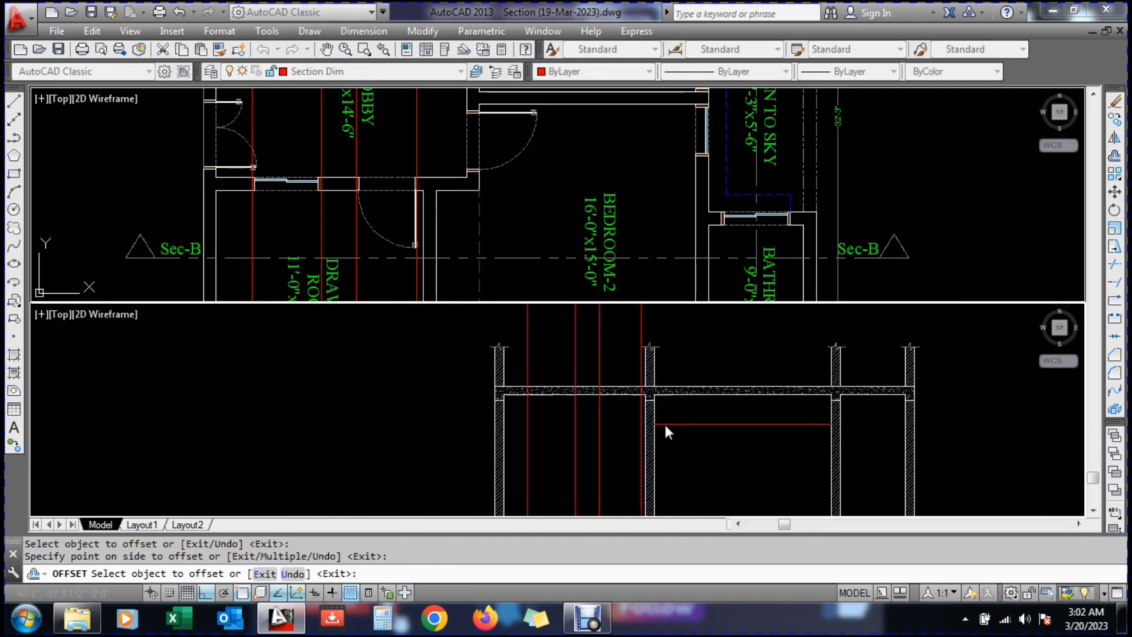
Extend the offset line through the wall to its far face on the Drawing Room side
scroll(667, 421, up, 8)
key(Escape)
text(EX)
key(Return)
scroll(583, 432, up, 2)
click(583, 424)
key(Return)
click(695, 419)
click(673, 468)
key(Escape)
key(Escape)
Offset the extended line 6" upward to set the storage slab's thickness
text(O)
key(Return)
text(6)
key(Return)
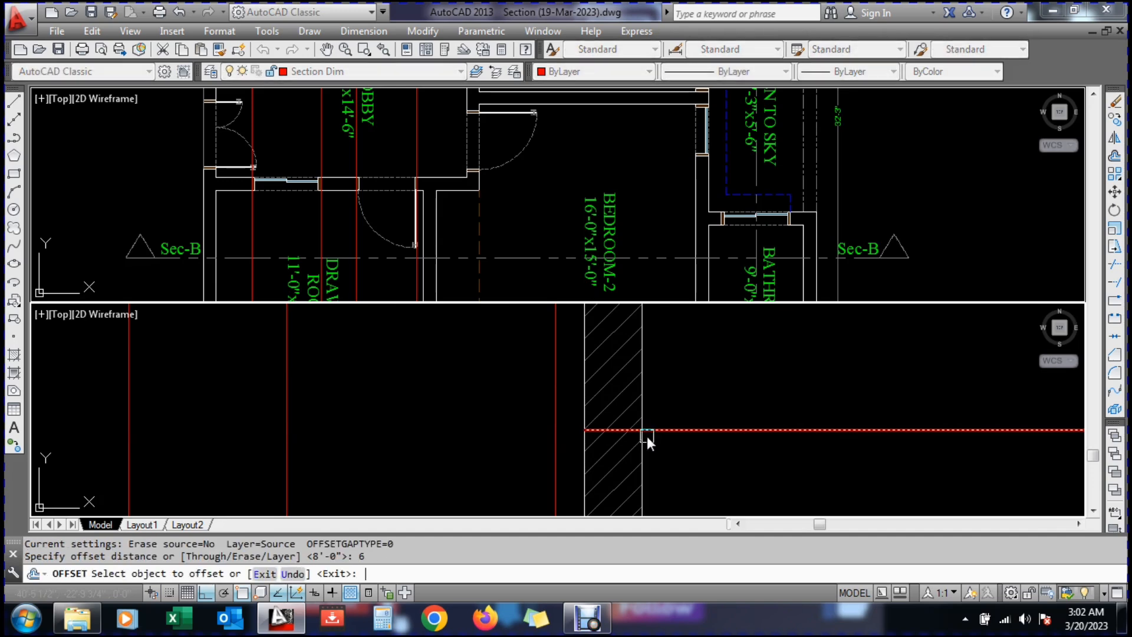
click(650, 429)
click(677, 370)
key(Escape)
key(Escape)
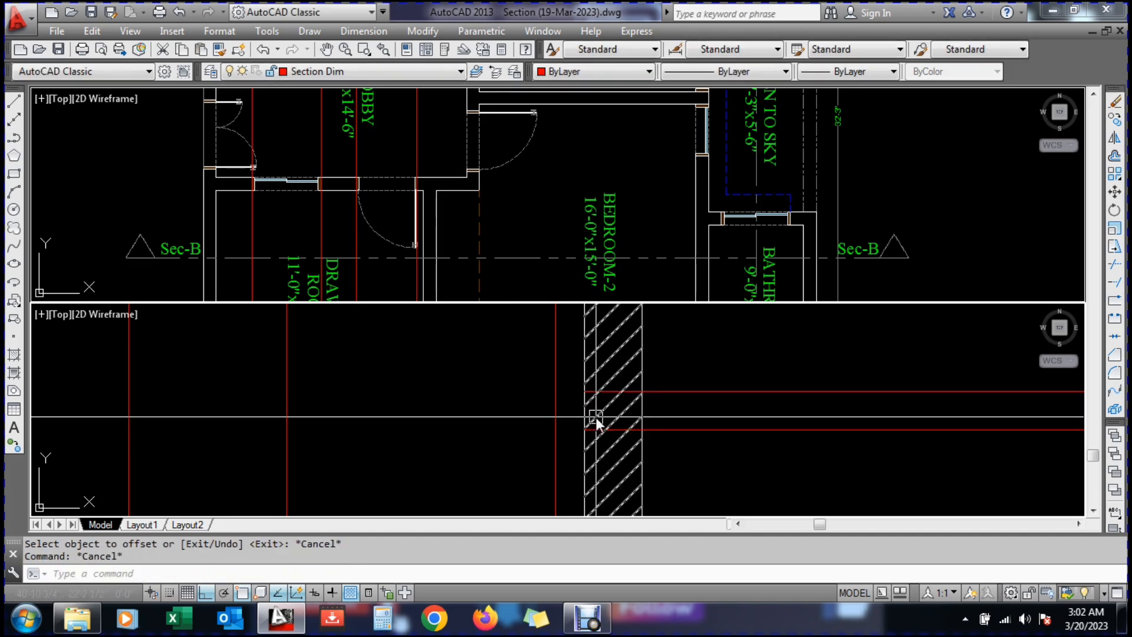
Draw a vertical construction line through the wall corner at the storage edge of Bedroom-2 in the plan
text(O)
key(Return)
key(Escape)
click(508, 242)
text(XL)
key(Return)
text(V)
key(Return)
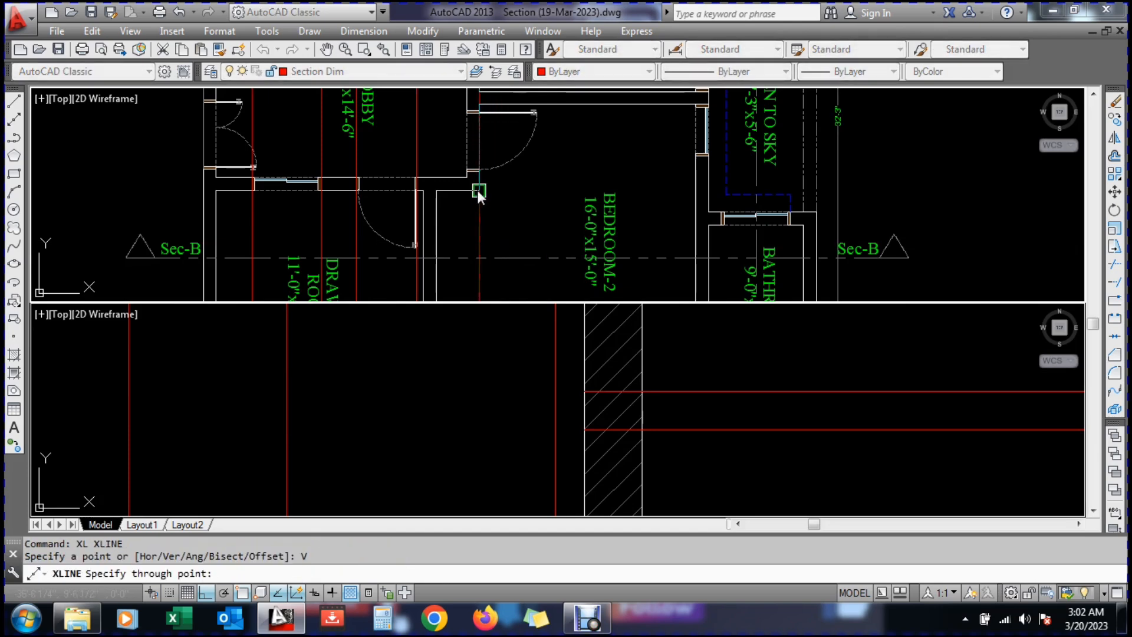
click(476, 193)
click(757, 423)
key(Escape)
key(Escape)
Draw the storage slab as a rectangle from the wall's far face to the vertical construction line, between the two offset lines
text(RE)
key(Return)
key(Escape)
text(TRC)
key(Return)
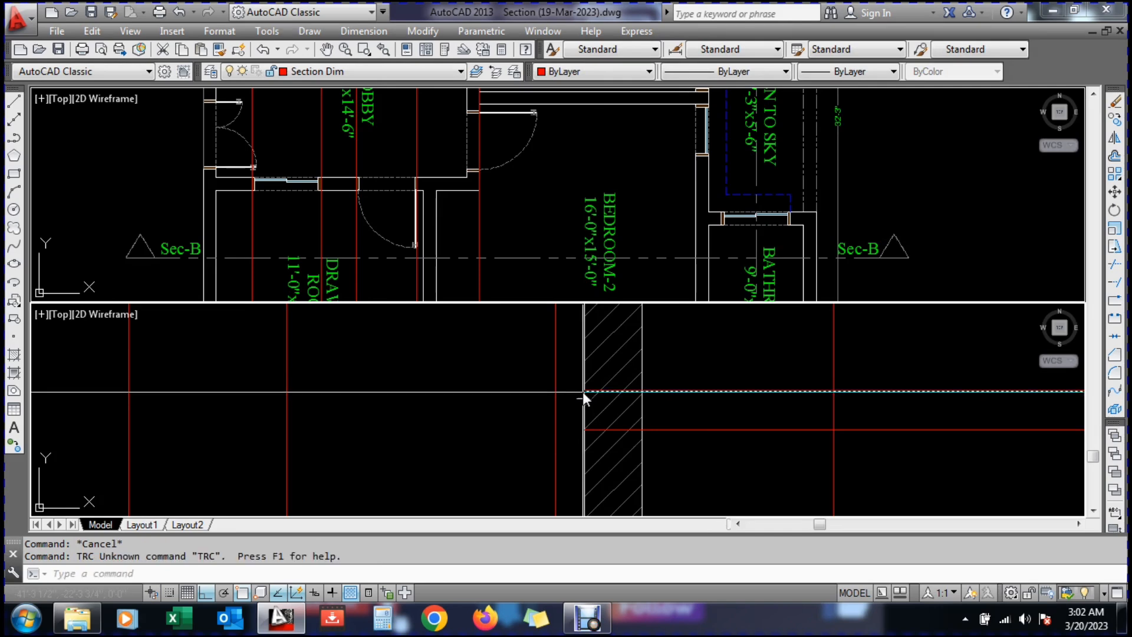
key(Escape)
text(REC)
key(Return)
click(583, 387)
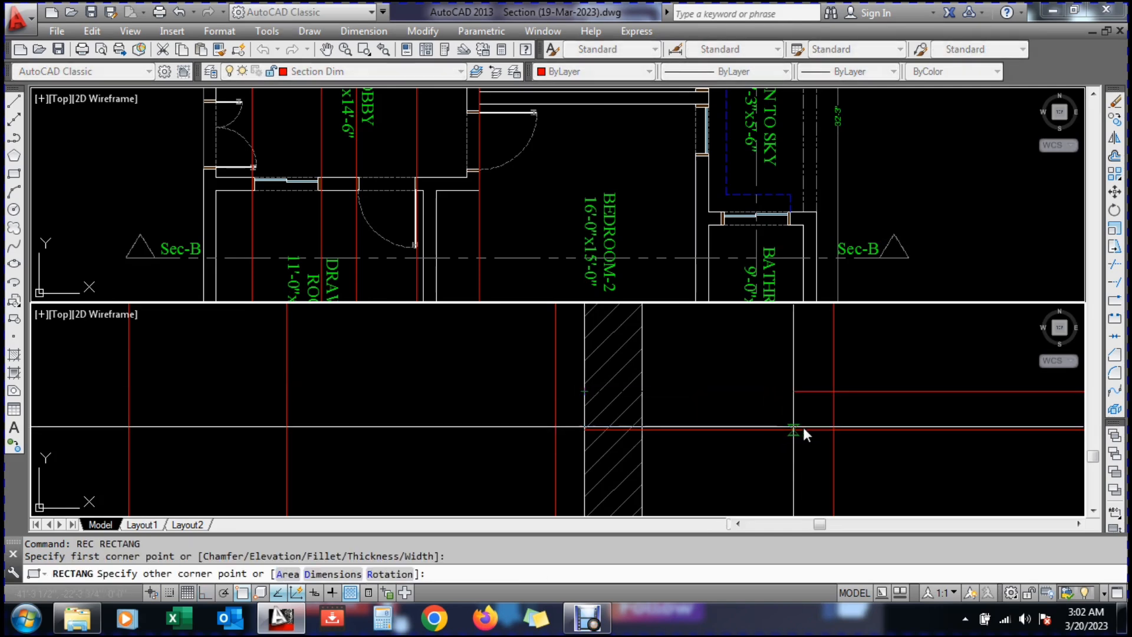
click(836, 430)
Erase the vertical construction line and the two offset lines used for the storage slab
key(Escape)
text(E)
key(Return)
click(873, 360)
click(798, 345)
click(920, 351)
click(885, 476)
key(Escape)
Match the storage slab outline's properties to the white wall outline
key(Escape)
text(MA)
key(Return)
scroll(649, 371, up, 3)
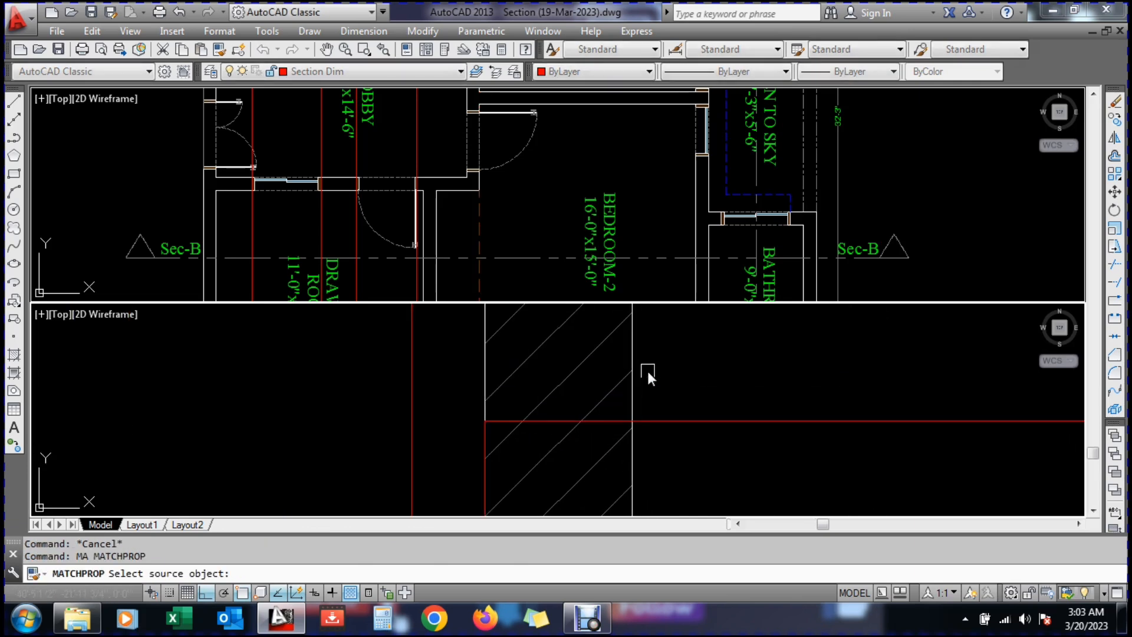
click(628, 362)
scroll(678, 364, down, 3)
click(724, 364)
click(634, 416)
key(Escape)
Trim the wall edges and wall hatch inside the storage slab rectangle
scroll(636, 408, up, 2)
text(R)
key(Return)
click(681, 377)
click(675, 349)
key(Return)
click(673, 377)
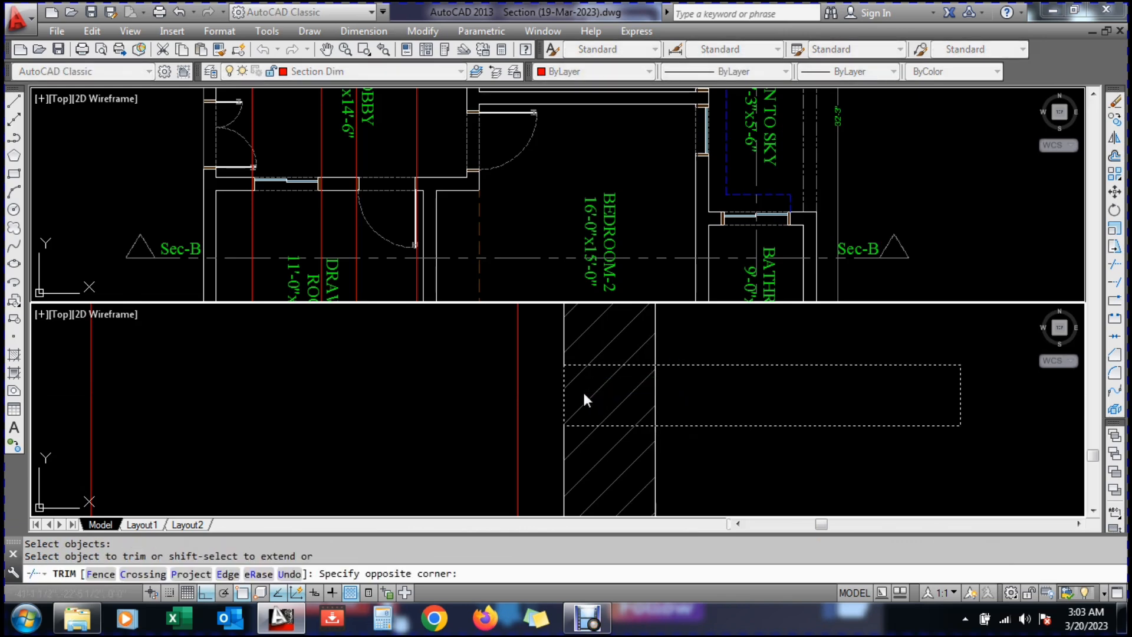
click(648, 450)
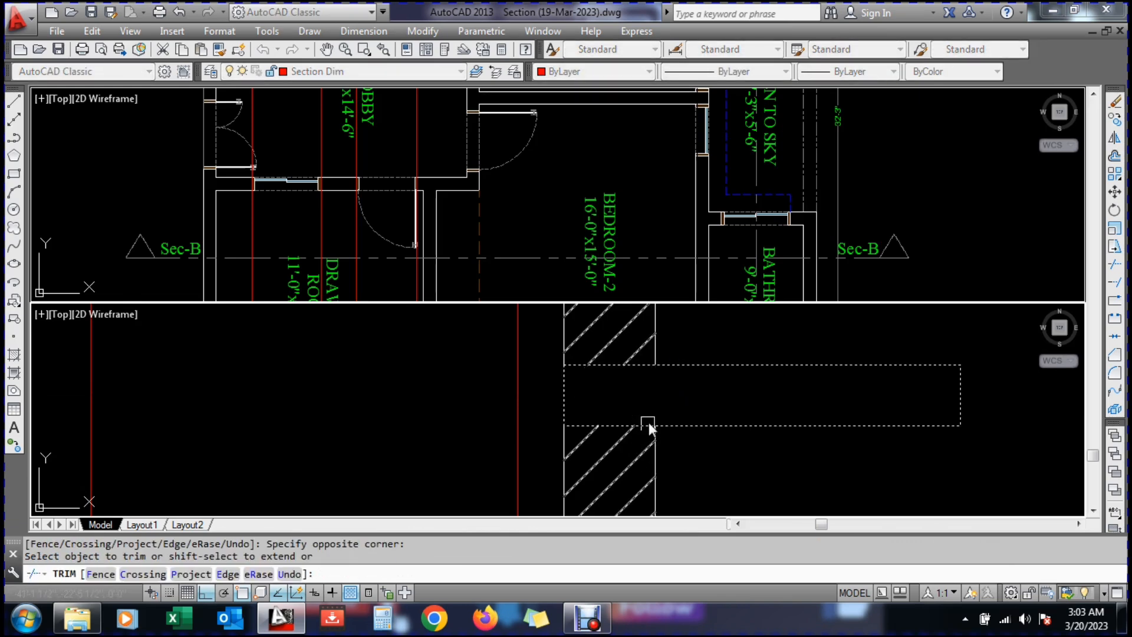
key(Return)
Hatch the inside of the storage slab rectangle
scroll(626, 416, down, 3)
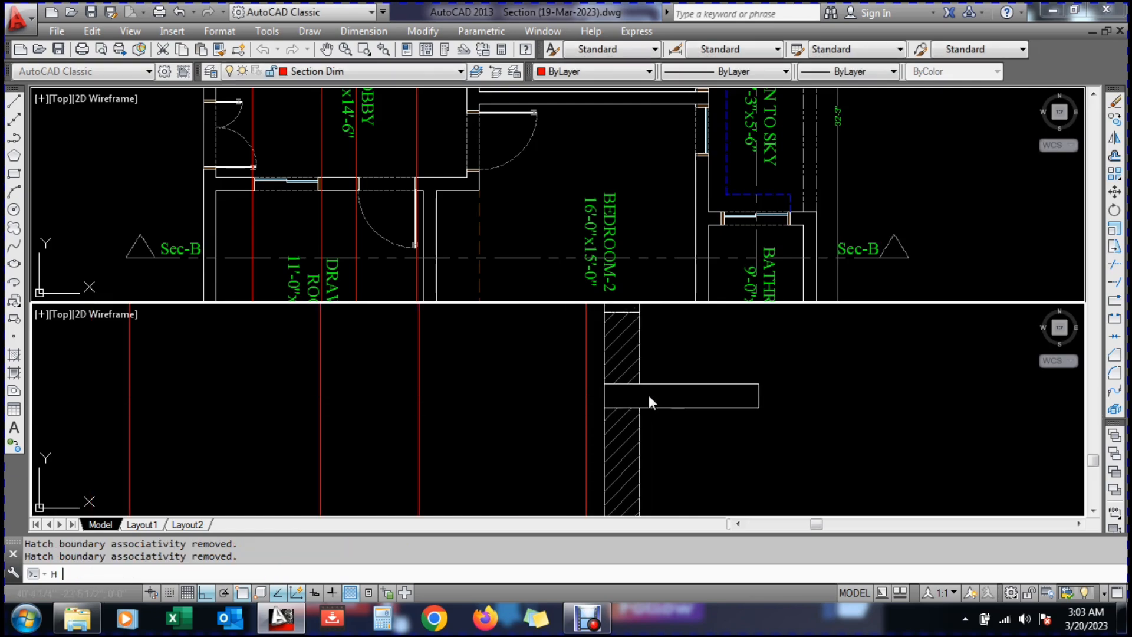
text(H)
key(Return)
click(320, 95)
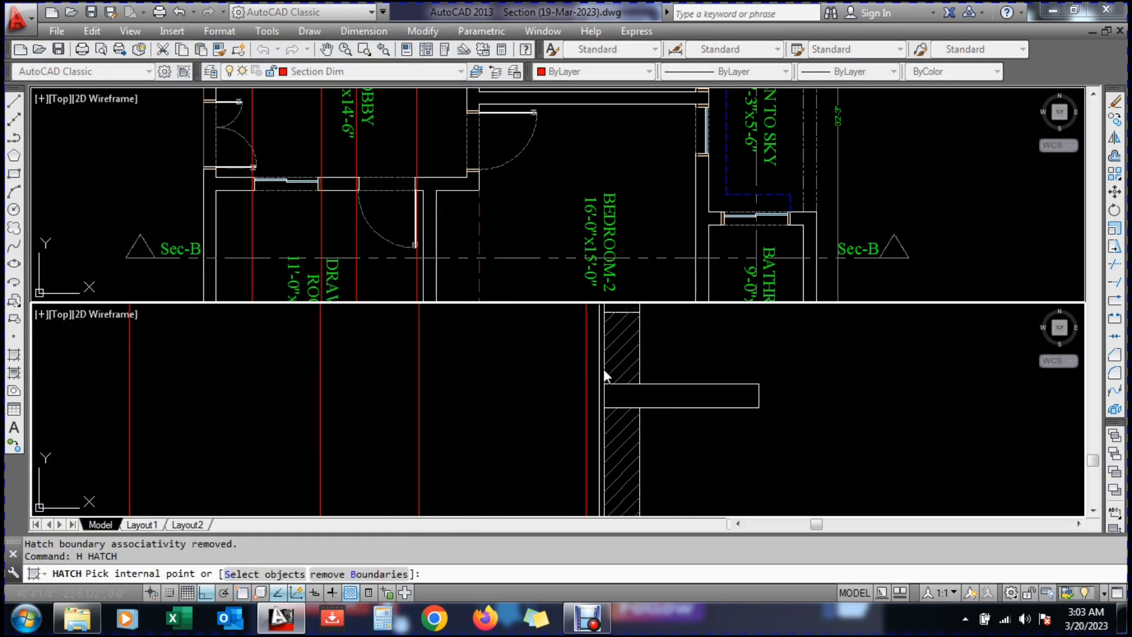
click(664, 401)
key(Return)
key(Return)
scroll(634, 407, down, 3)
key(Escape)
Match the storage slab's hatch to the concrete hatch of the roof slab
scroll(627, 351, up, 5)
text(ma)
key(Return)
click(648, 392)
scroll(637, 373, down, 5)
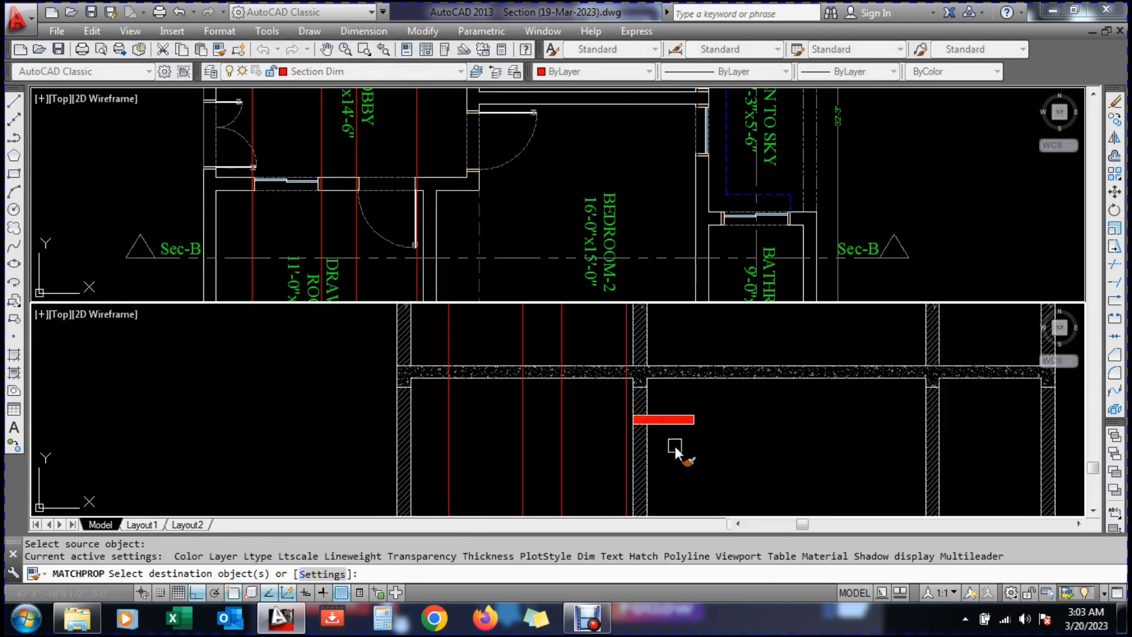
scroll(672, 443, up, 5)
click(649, 352)
scroll(640, 356, down, 5)
key(Return)
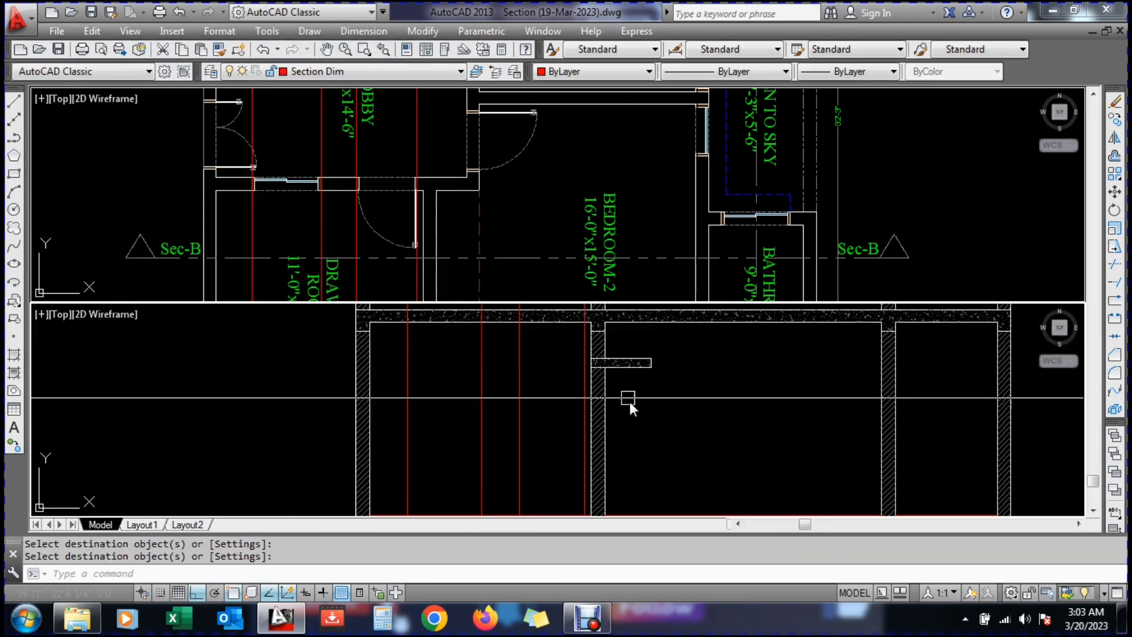
Dimension the height from the finished floor to the underside of the storage slab
key(Escape)
key(Escape)
text(dli)
key(Return)
click(657, 392)
scroll(645, 369, down, 4)
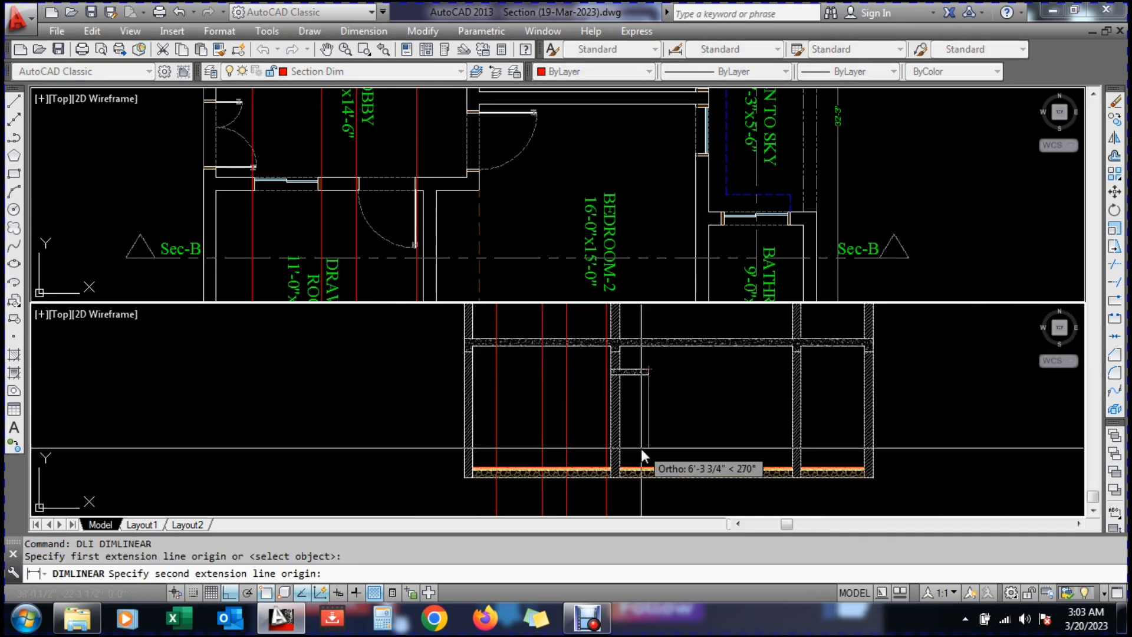
scroll(642, 454, up, 4)
click(655, 492)
click(663, 469)
scroll(663, 454, down, 3)
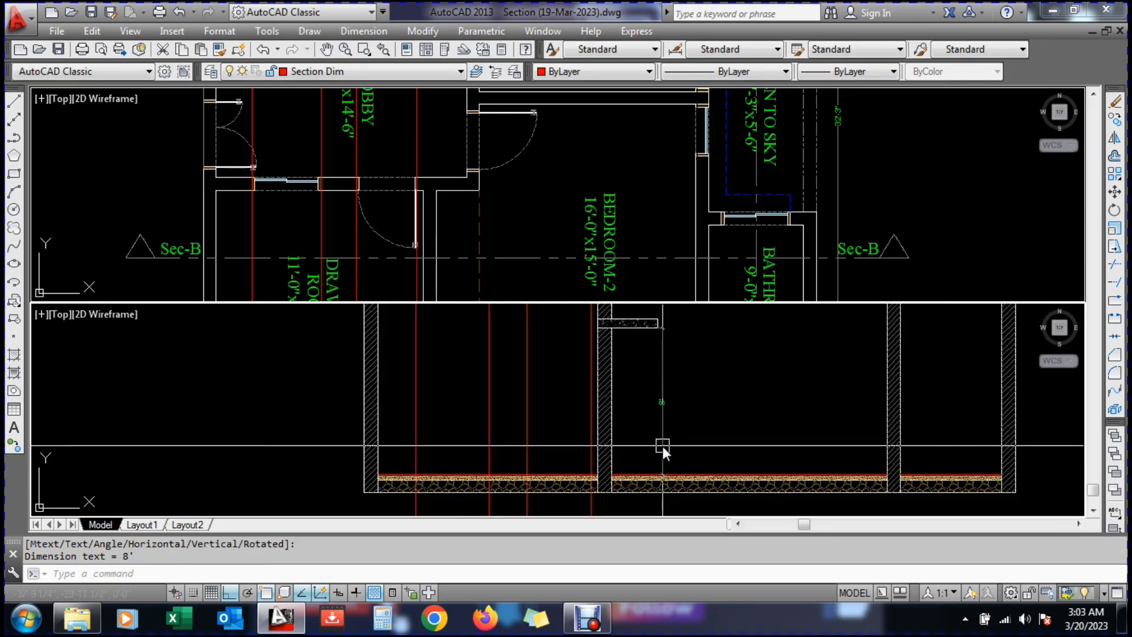
Dimension the gap between the storage slab's top and the underside of the roof slab
scroll(657, 328, down, 3)
scroll(654, 330, up, 6)
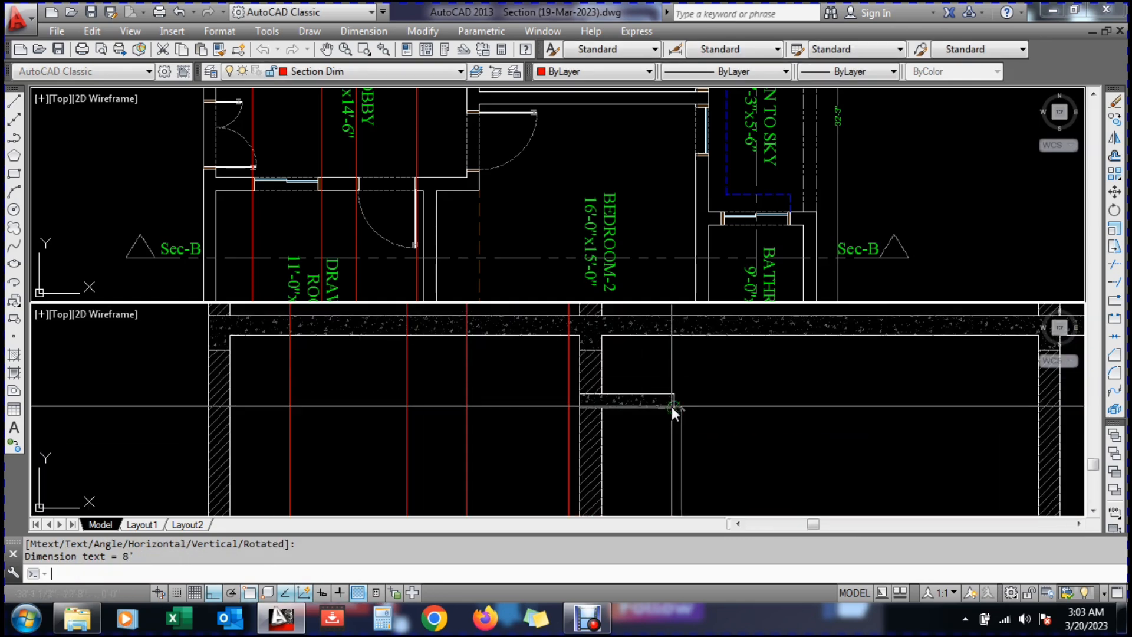
key(Return)
click(673, 394)
click(671, 338)
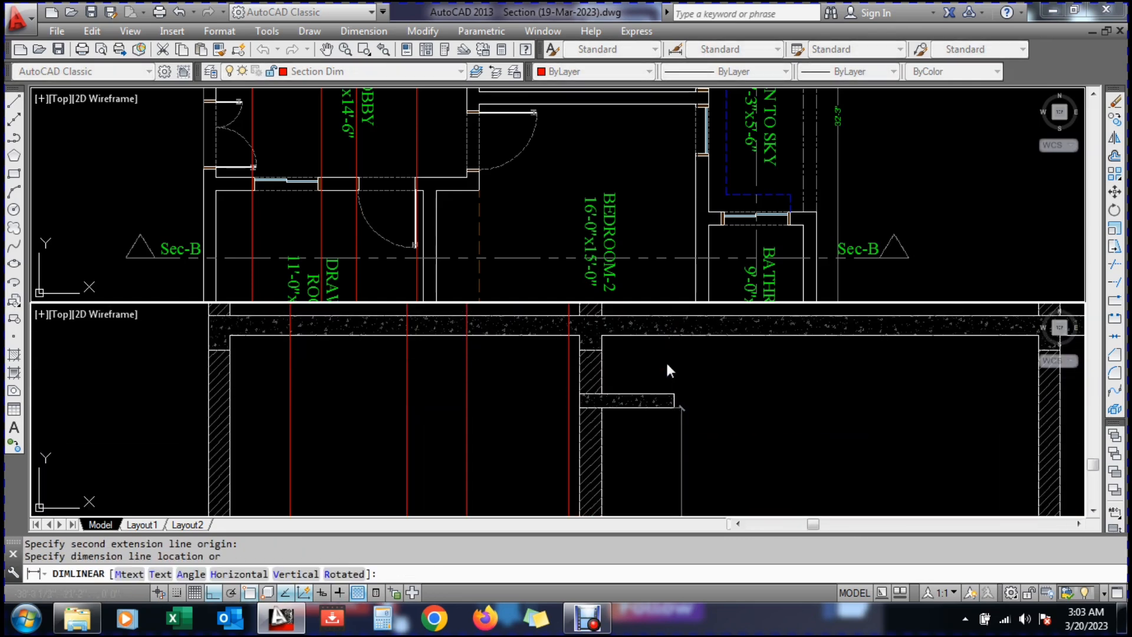
click(667, 366)
scroll(670, 377, up, 3)
Erase the two temporary dimensions above and below the storage slab
key(Escape)
text(E)
key(Return)
click(662, 352)
key(Return)
key(Return)
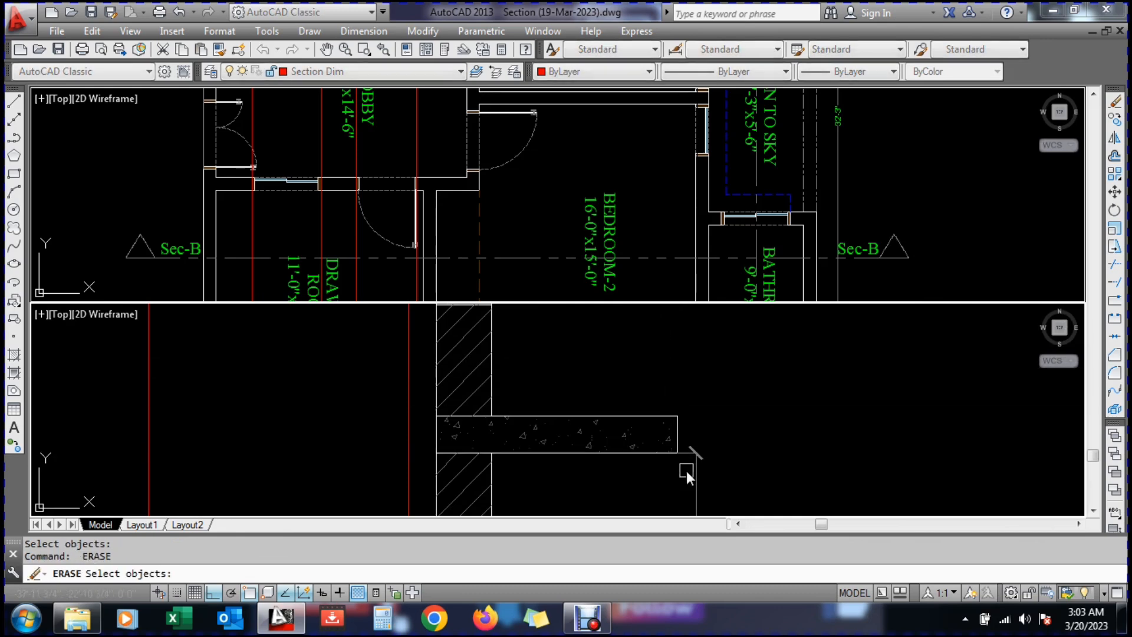
click(689, 467)
click(698, 457)
click(698, 459)
key(Return)
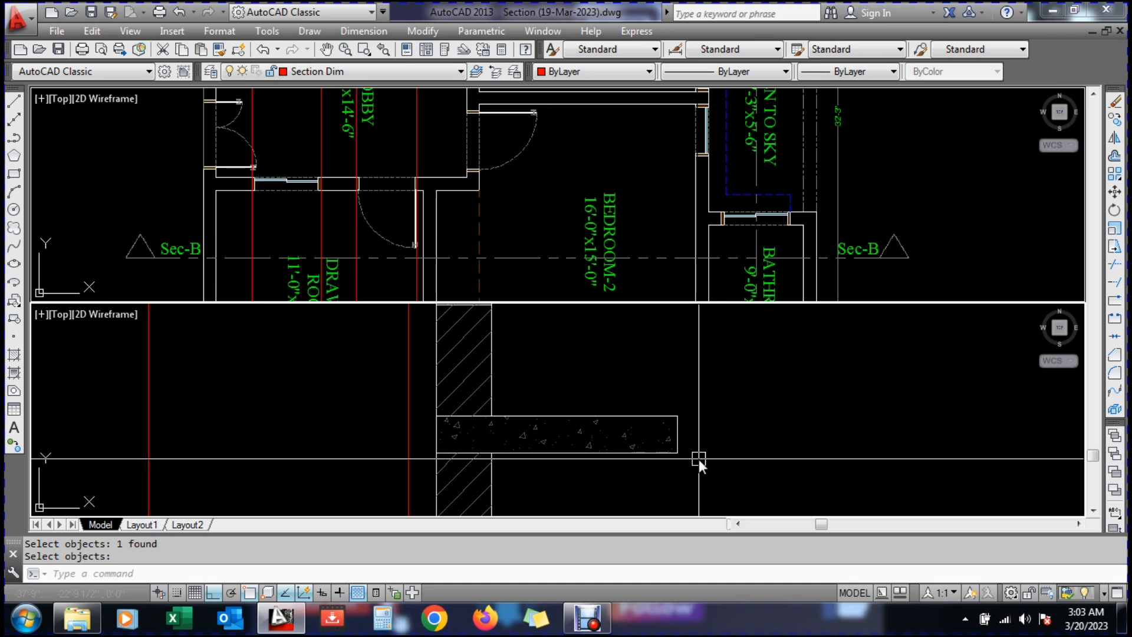
Stretch the whole storage slab 12" downward
scroll(688, 351, down, 3)
scroll(685, 413, up, 3)
text(s)
key(Return)
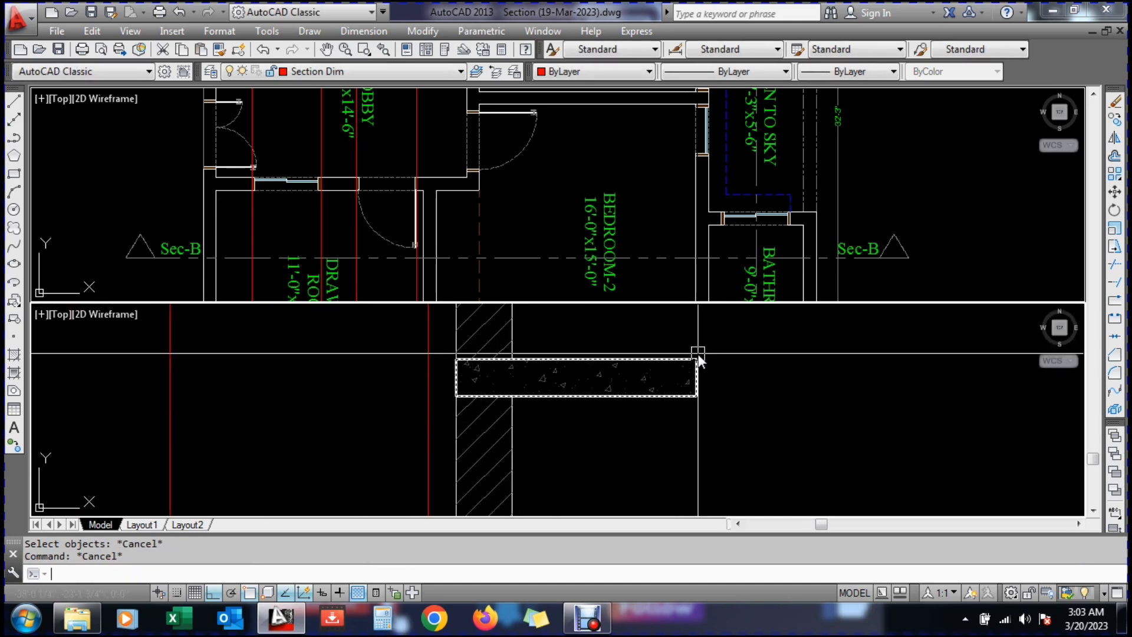
click(717, 345)
click(439, 448)
key(Return)
click(585, 450)
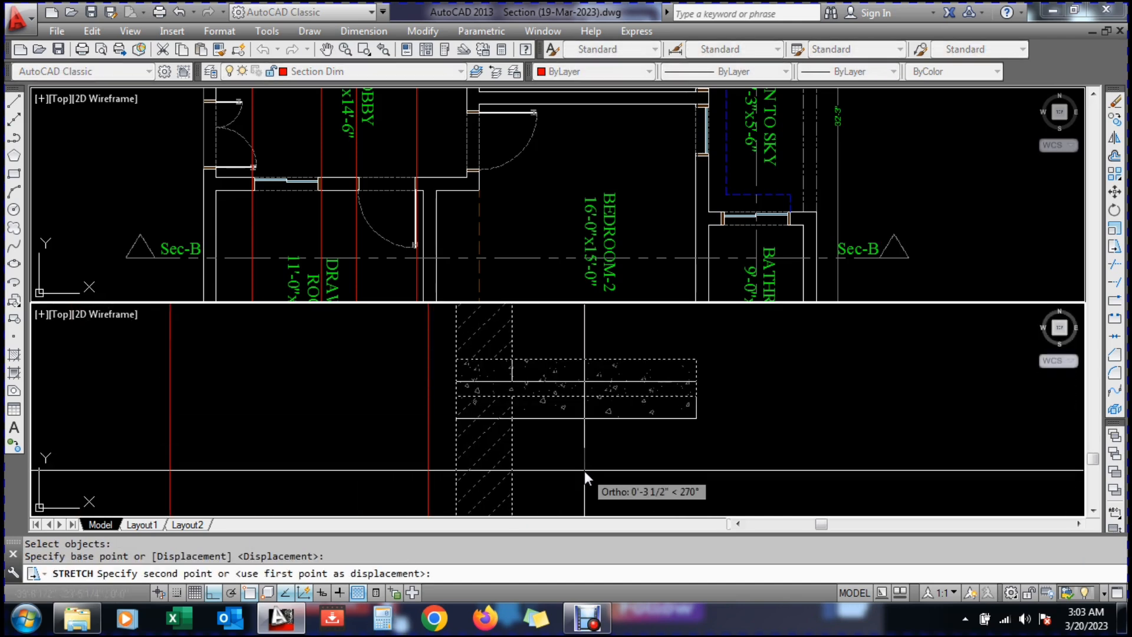
text(12)
key(Return)
Stretch the upper wall hatch's lower boundary down to the top of the storage slab
click(476, 401)
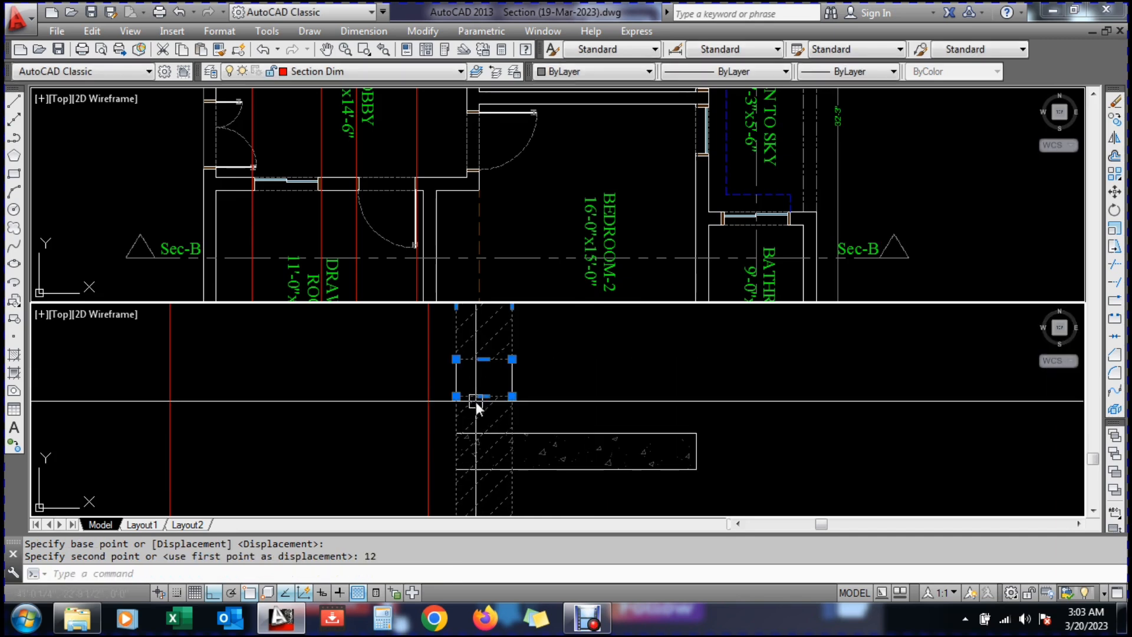
click(483, 433)
key(Escape)
key(Escape)
Dimension the clear height from the lowered storage slab's top to the underside of the roof slab
text(dli)
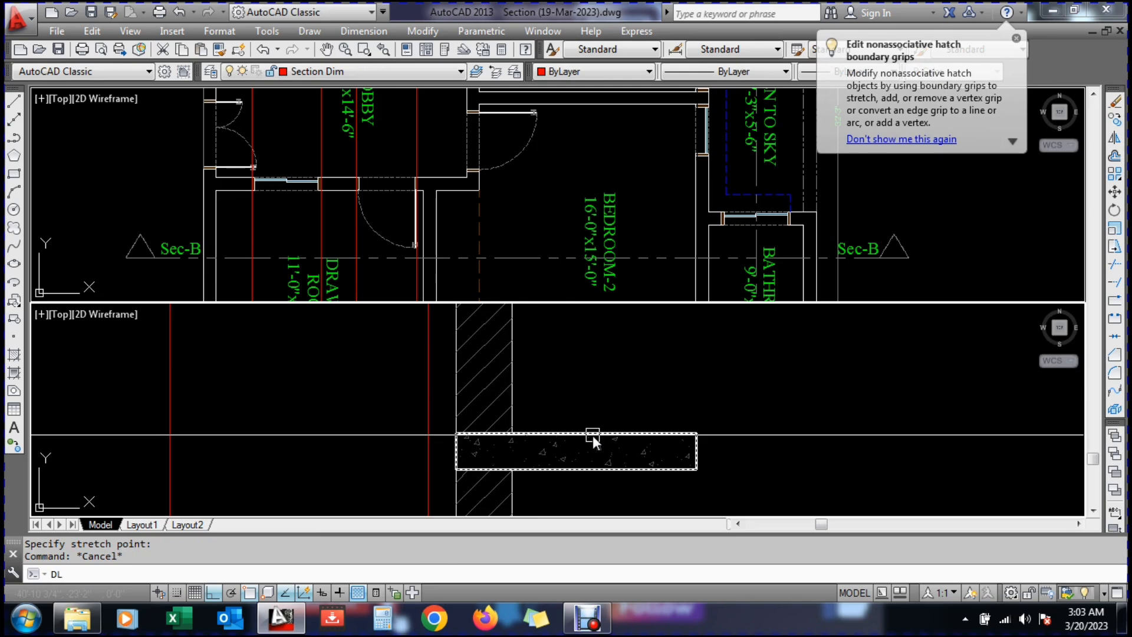
key(Return)
click(695, 433)
scroll(696, 433, down, 3)
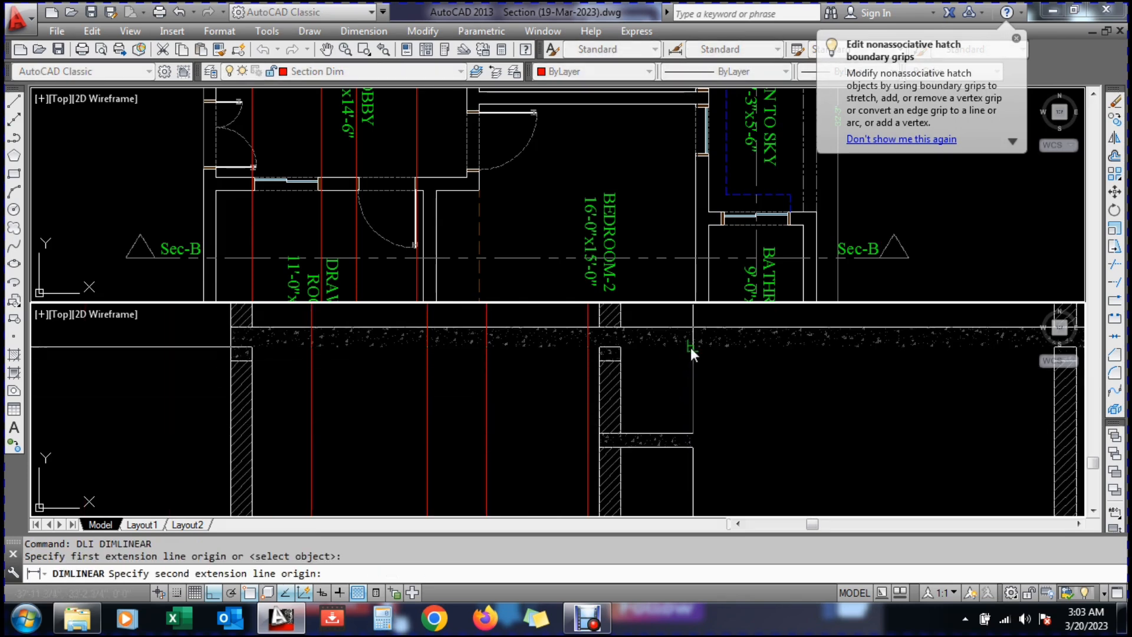
click(692, 349)
click(690, 381)
Erase the temporary clear-height dimension above the lowered storage slab
key(Escape)
text(e)
key(Return)
click(692, 390)
key(Return)
scroll(664, 372, down, 6)
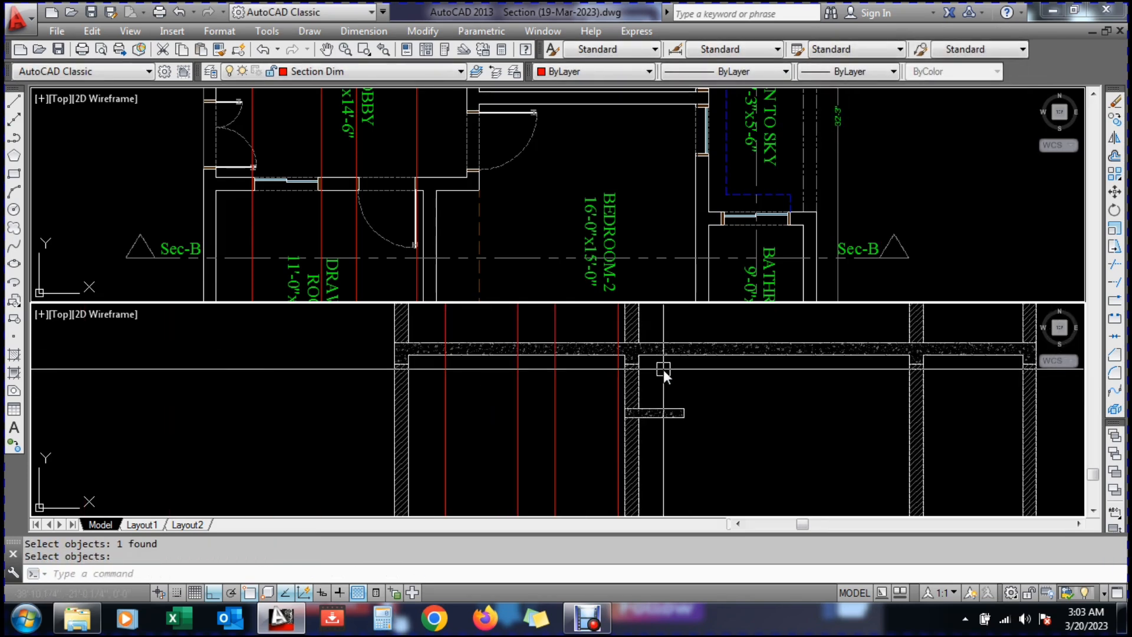
Draw a vertical line from the storage slab's free end up to the underside of the roof slab
text(p)
key(Return)
scroll(660, 409, up, 5)
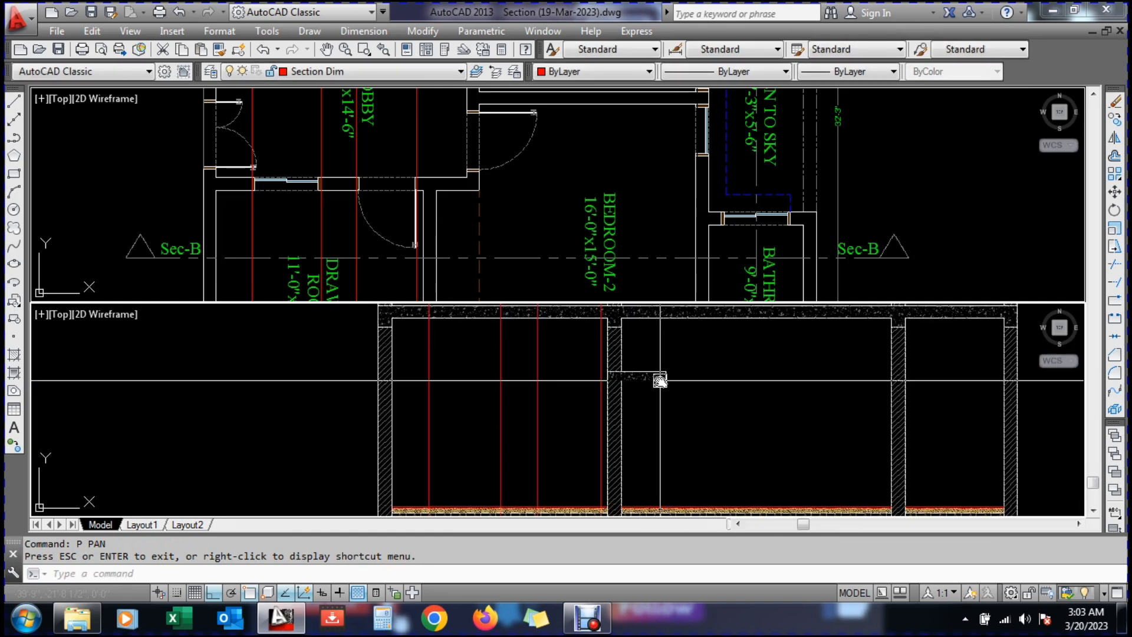
key(Escape)
key(Escape)
text(l)
key(Return)
click(665, 375)
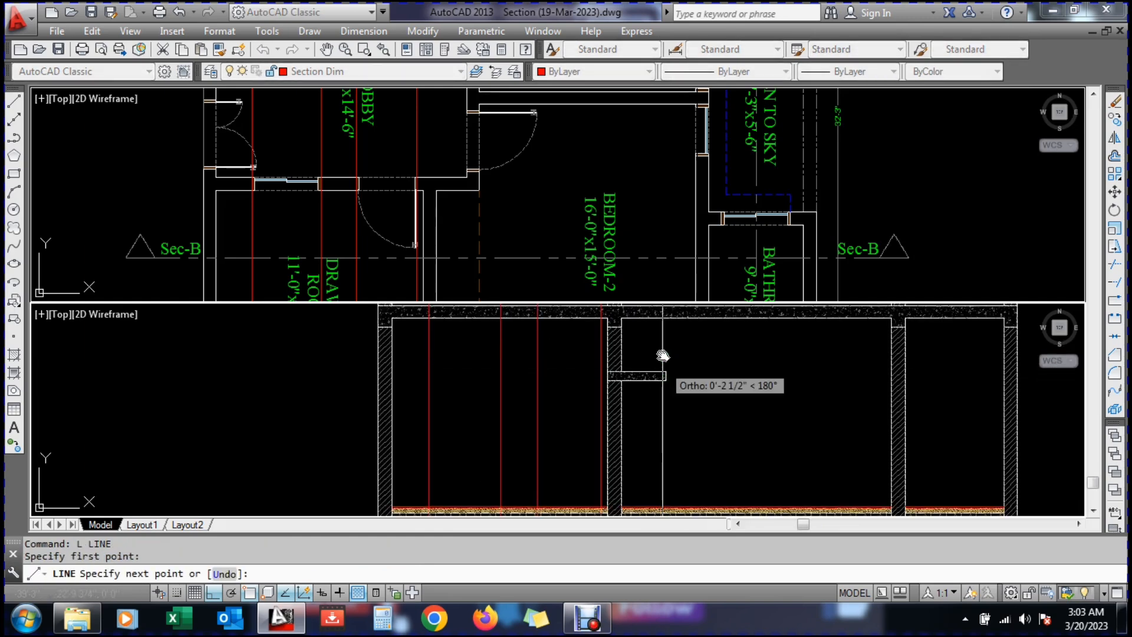
click(665, 319)
key(Escape)
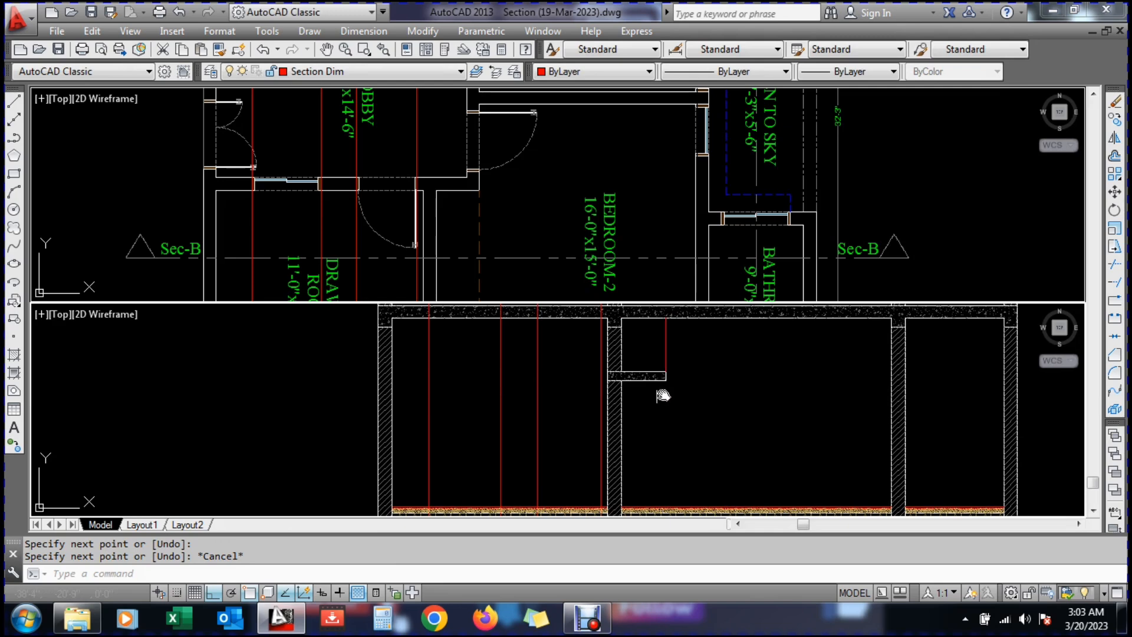
Draw a vertical line from the storage slab's lower free corner down to the floor
key(Return)
click(665, 382)
click(662, 500)
key(Escape)
text(ex)
key(Return)
key(Return)
key(Escape)
key(Escape)
key(Escape)
Match both vertical storage edge lines to the section wall line's properties
text(ma)
key(Return)
click(620, 480)
click(682, 468)
click(645, 359)
key(Escape)
click(475, 212)
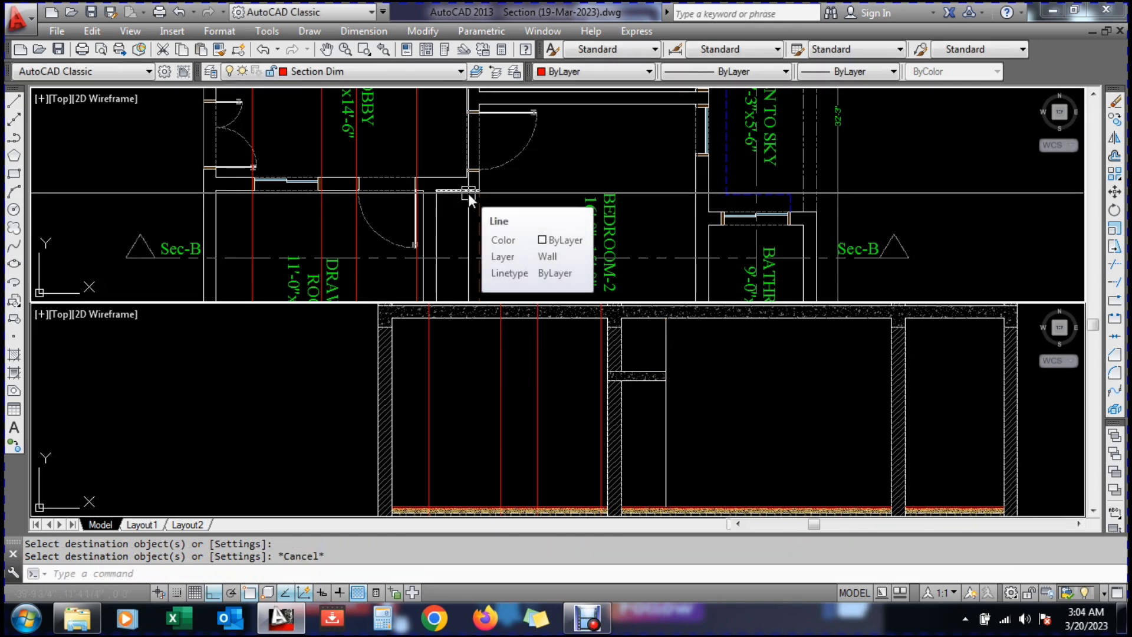
key(Escape)
Change the two vertical storage edge lines to Color 8 and save the drawing
click(669, 442)
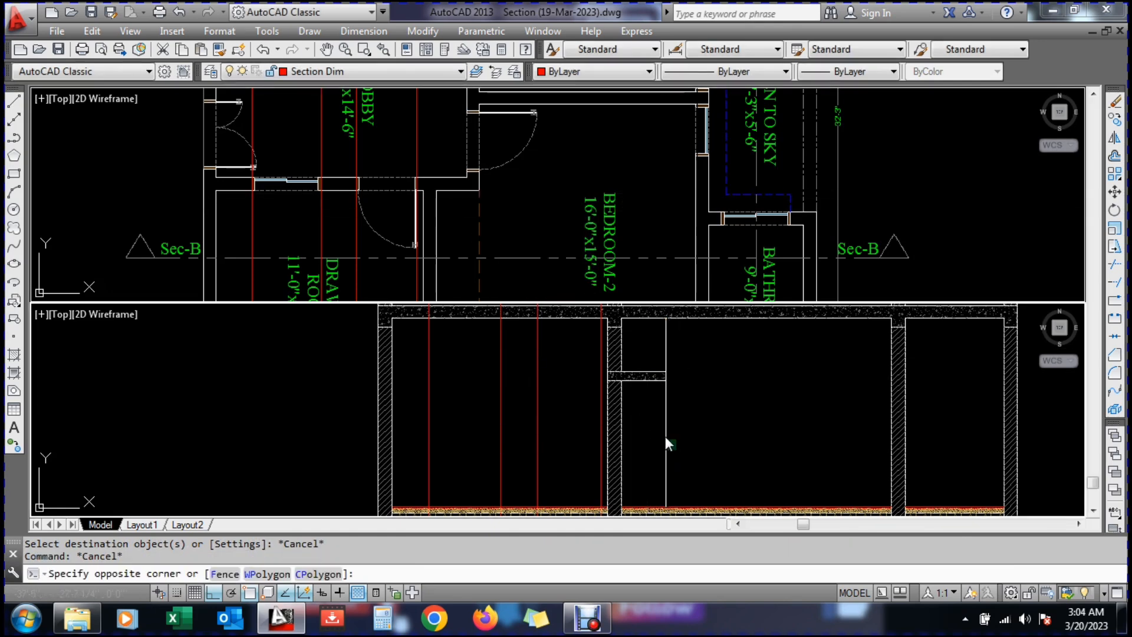
click(653, 391)
text(mo)
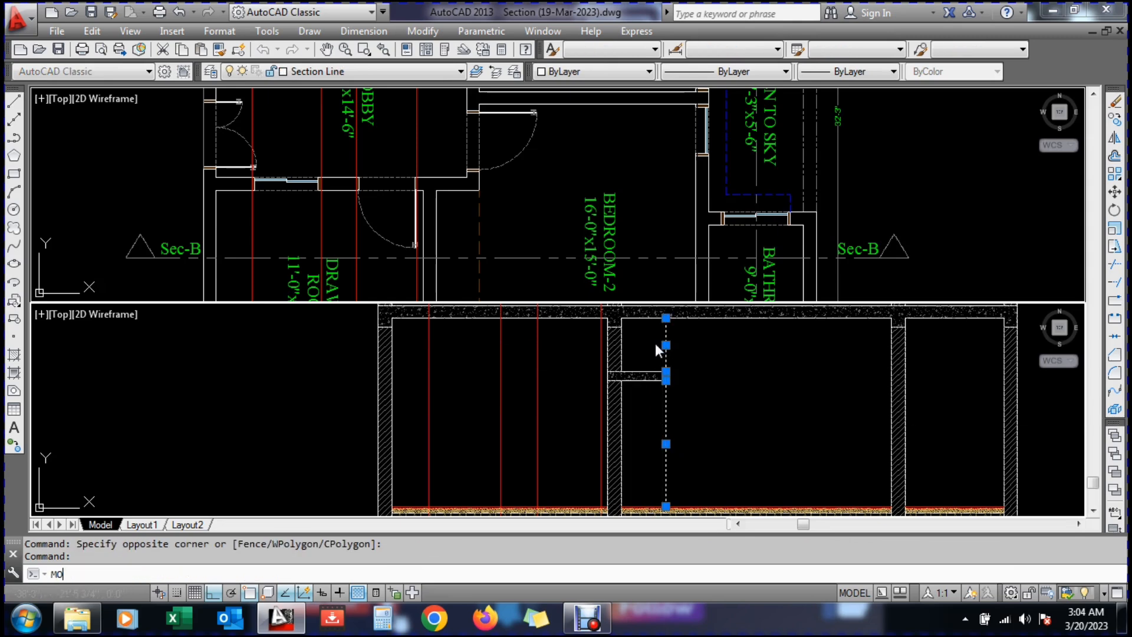
key(Return)
click(170, 160)
click(203, 157)
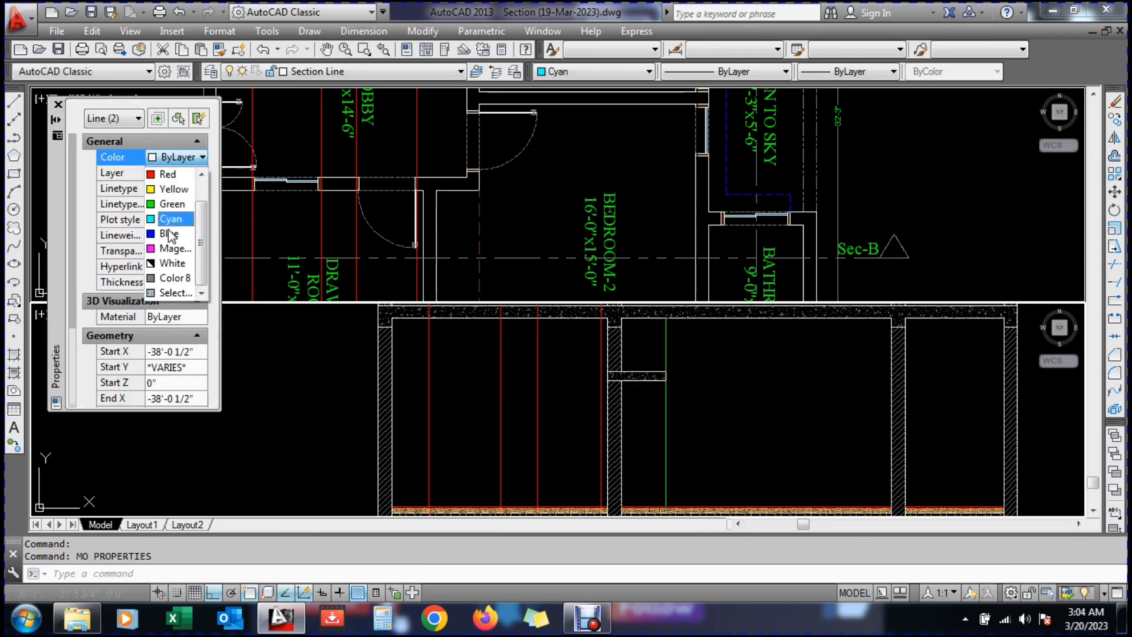
click(177, 268)
key(Escape)
key(Escape)
key(ctrl+s)
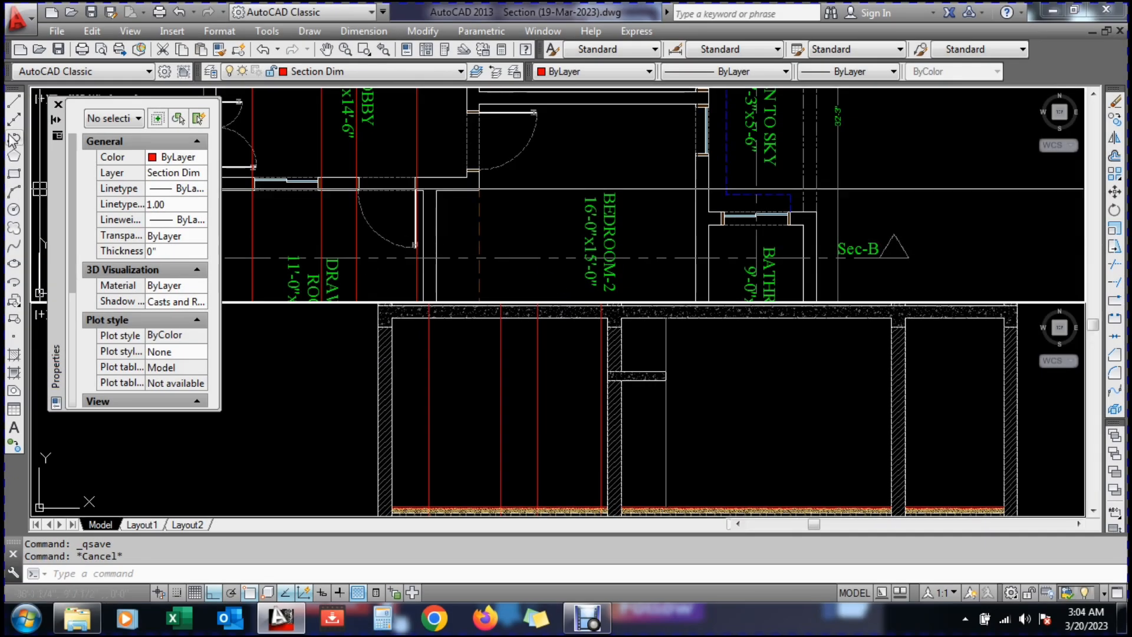
click(58, 105)
Copy the Bathroom-1 door from Section A into Section B, aligning its upper corner with the projection line beside the storage wall
scroll(519, 445, down, 2)
scroll(516, 448, down, 4)
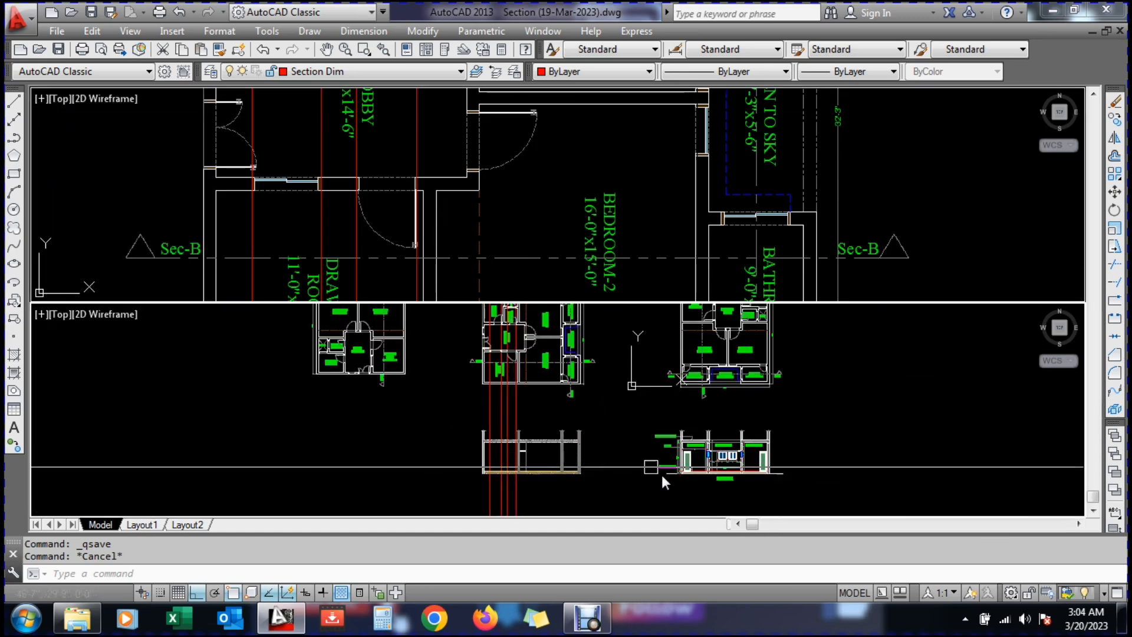
scroll(788, 487, up, 3)
scroll(672, 436, down, 2)
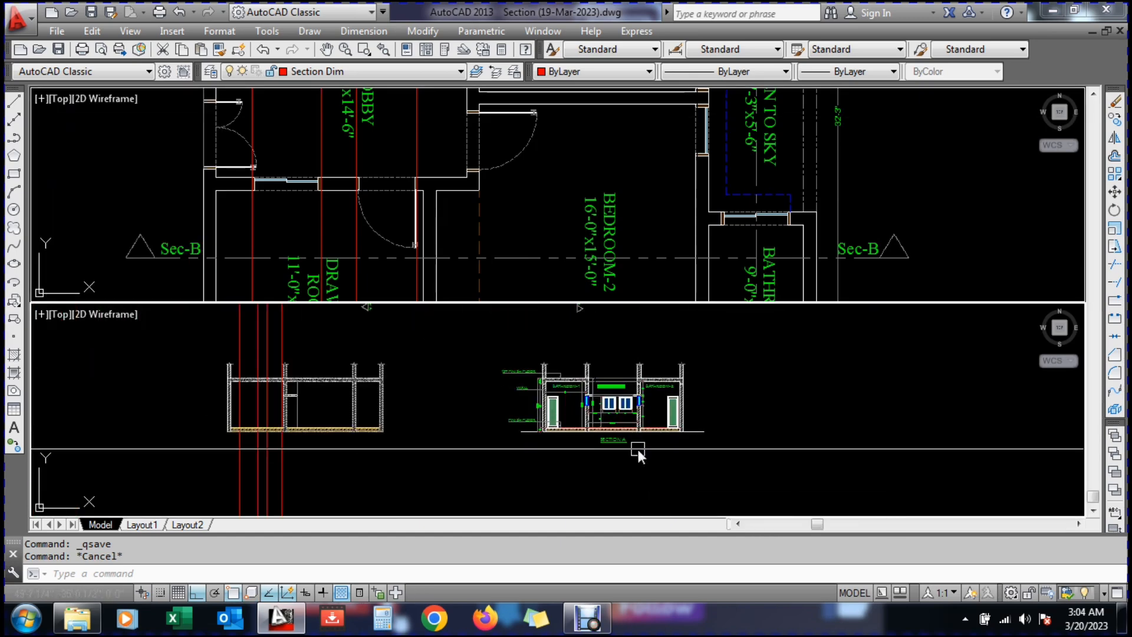
scroll(556, 400, up, 5)
text(co)
key(Return)
scroll(588, 351, up, 4)
click(608, 353)
click(459, 472)
scroll(507, 440, down, 3)
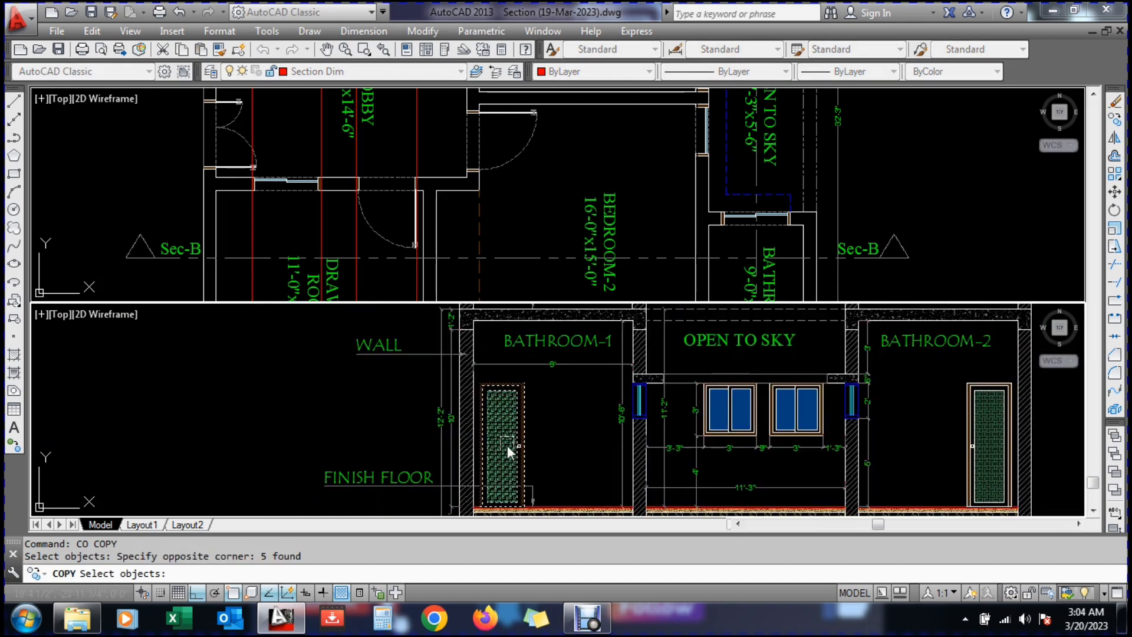
scroll(458, 441, up, 3)
click(601, 413)
click(468, 465)
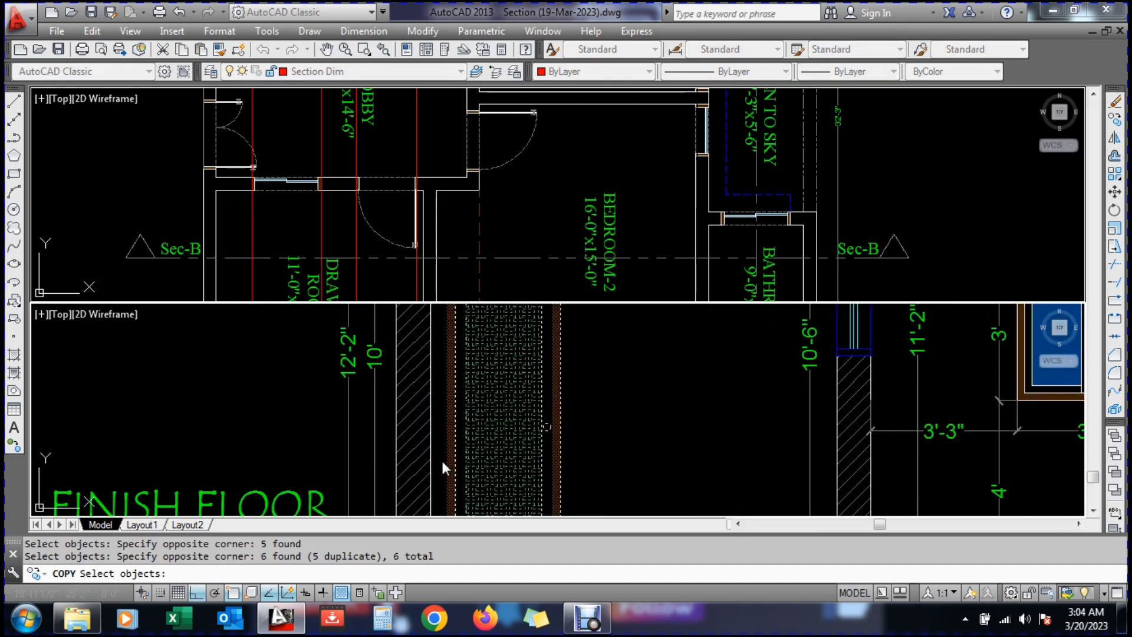
scroll(442, 464, down, 3)
key(Return)
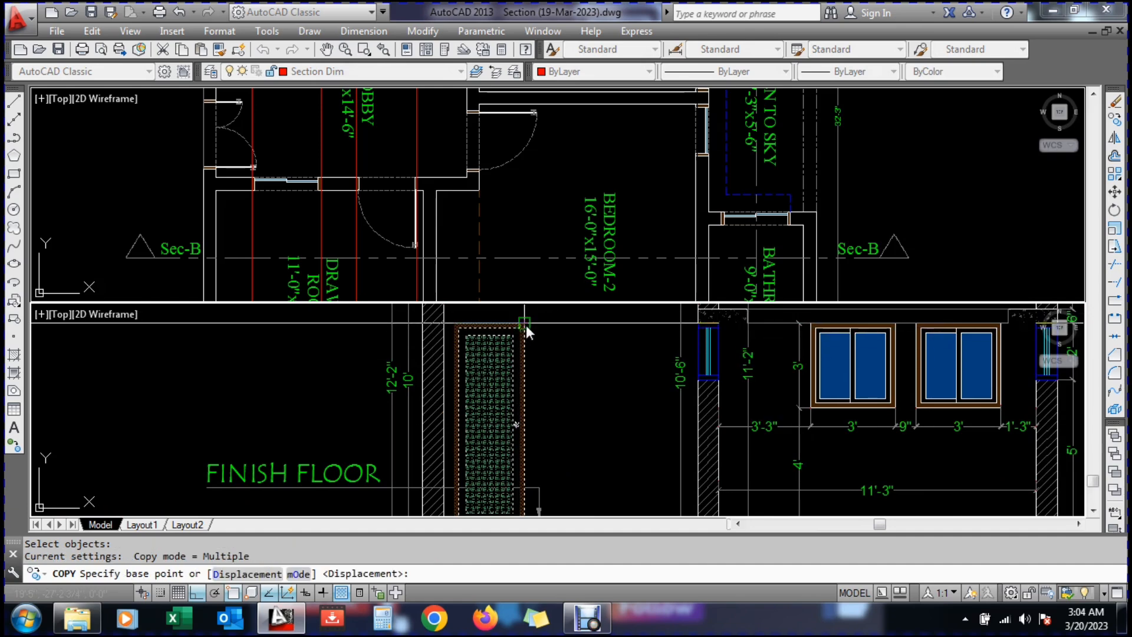
click(520, 327)
scroll(677, 395, down, 5)
scroll(378, 401, up, 4)
scroll(370, 382, up, 2)
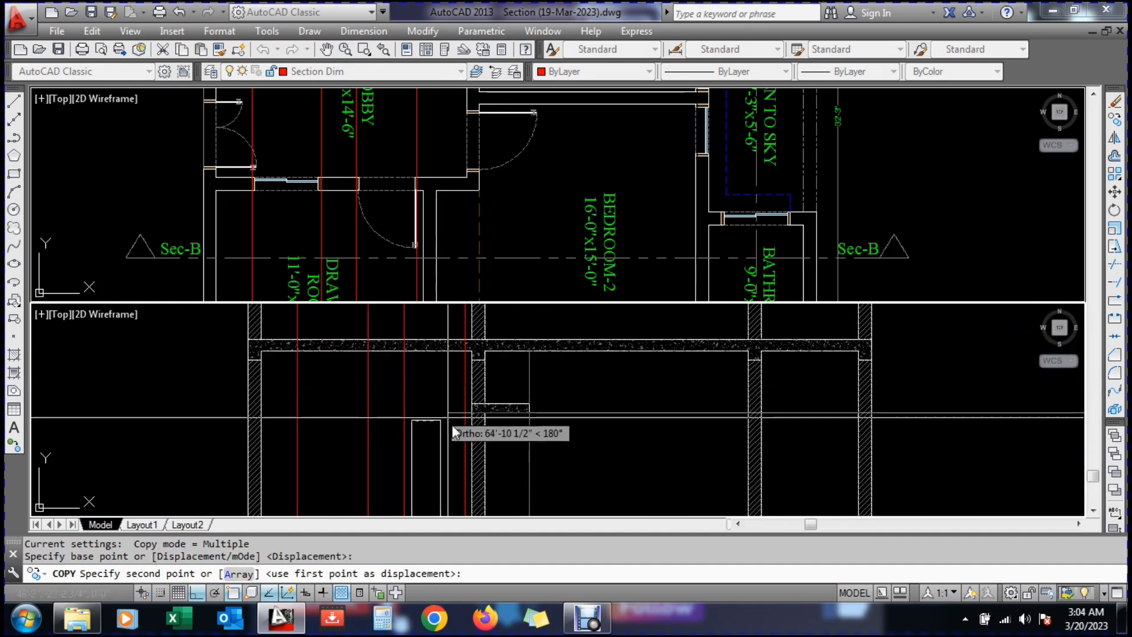
click(461, 417)
key(Escape)
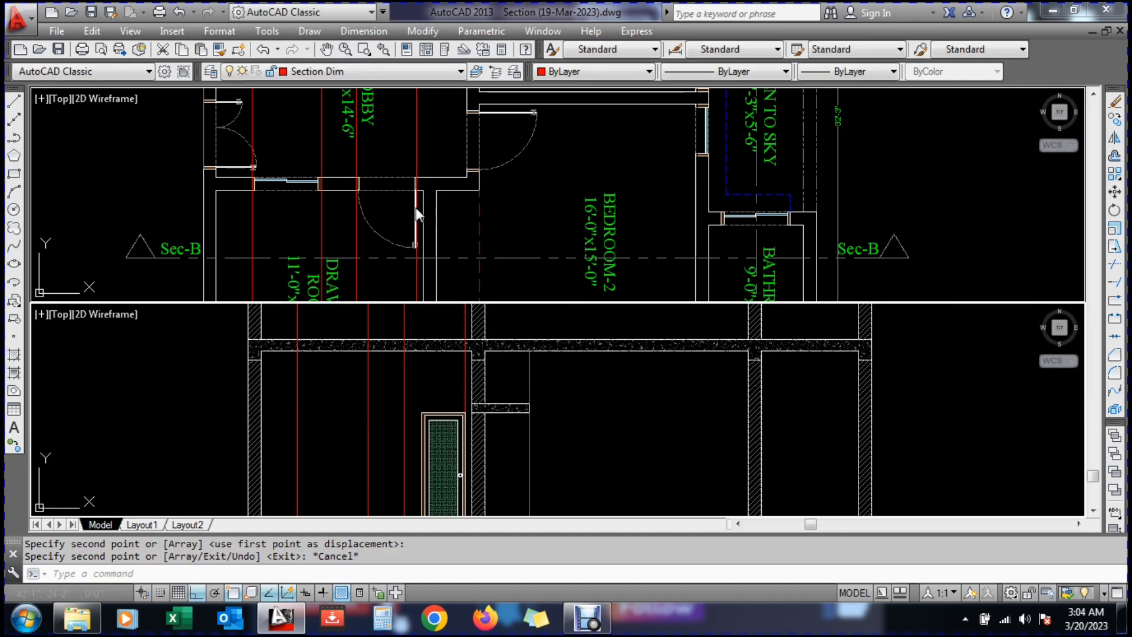
Stretch the copied door's free side to the projection line of the drawing room door's opposite jamb
click(415, 221)
scroll(398, 187, up, 2)
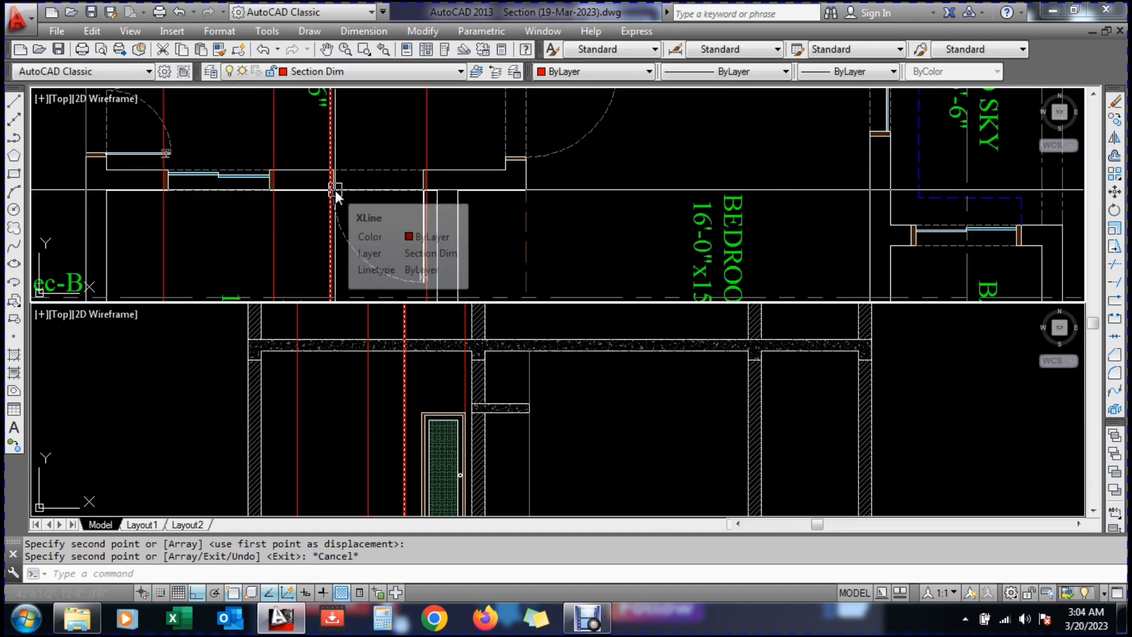
click(420, 371)
scroll(448, 448, down, 2)
scroll(448, 450, up, 3)
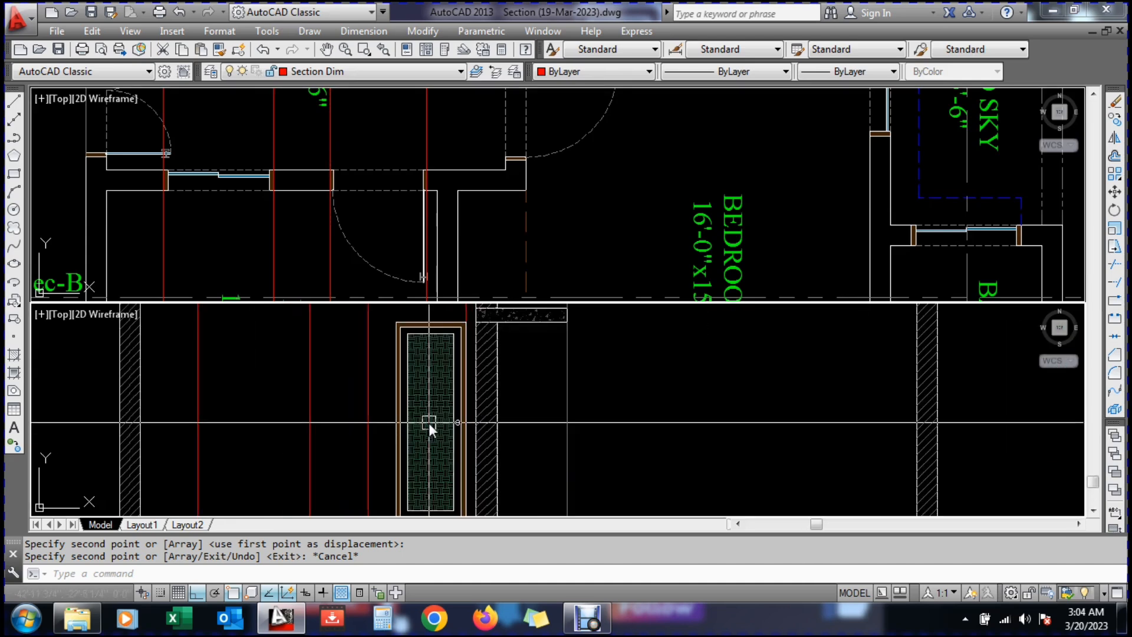
key(Escape)
text(s)
key(Return)
click(422, 342)
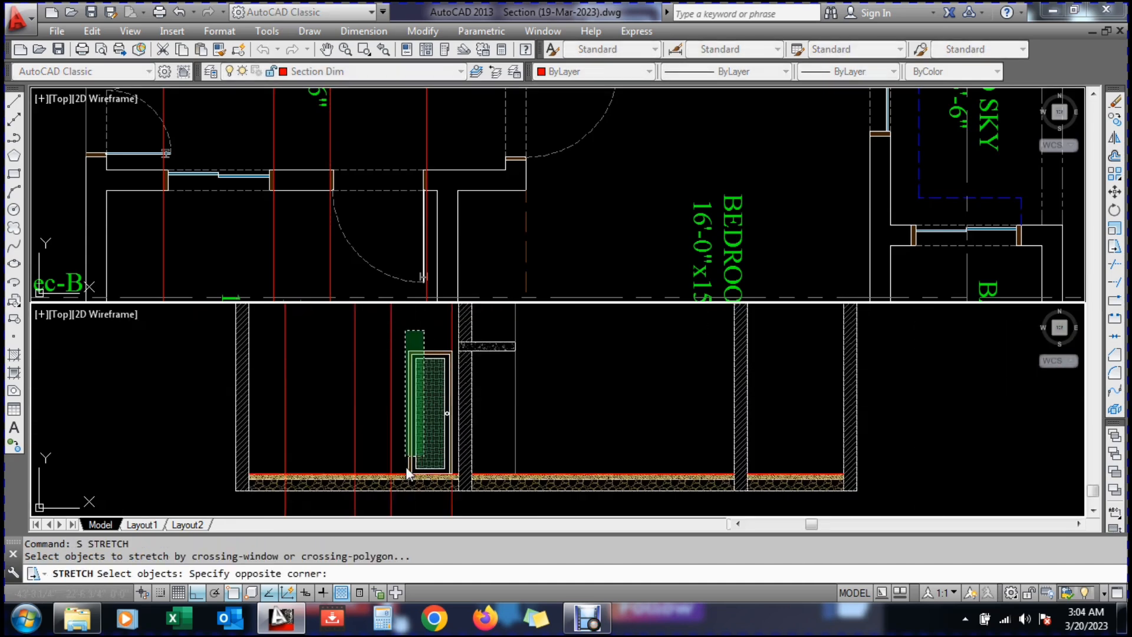
click(404, 501)
shift+click(401, 511)
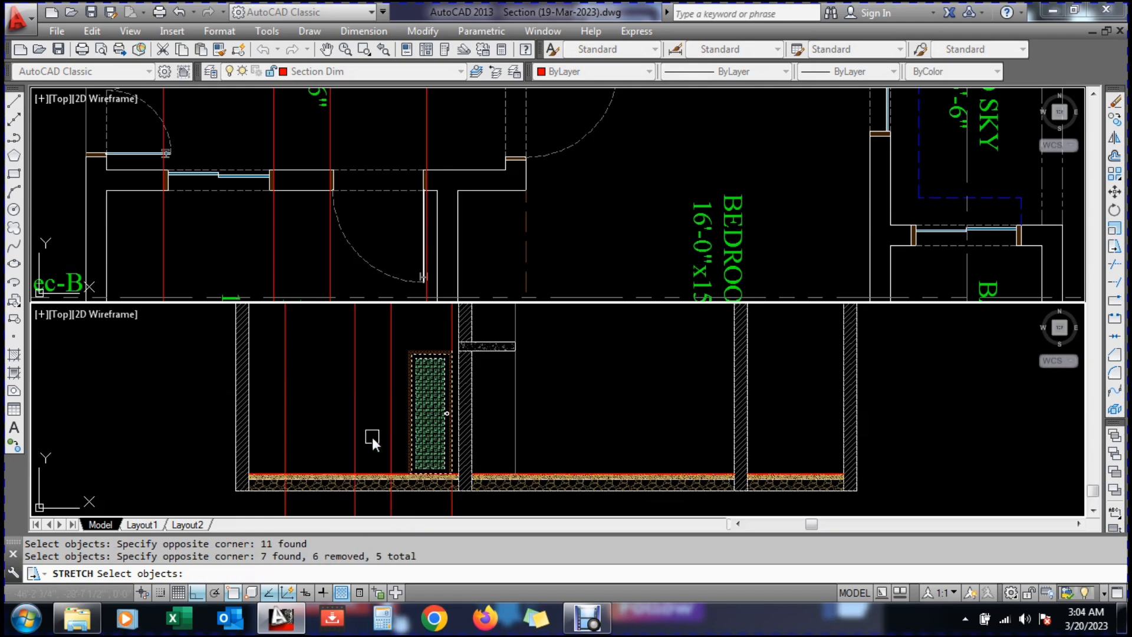
shift+click(373, 437)
scroll(405, 472, up, 6)
key(Return)
click(408, 483)
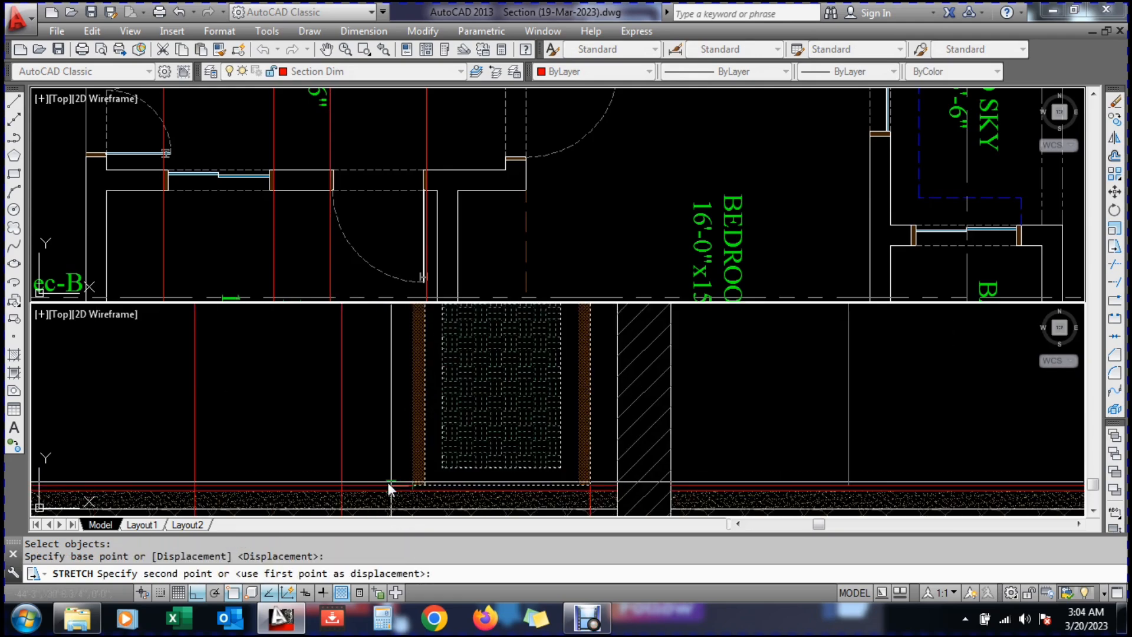
Stretch the door's left side to the left projection line and extend the brown frame hatch's outer edge to match
click(346, 486)
scroll(362, 498, up, 4)
click(369, 418)
click(366, 441)
scroll(370, 381, down, 2)
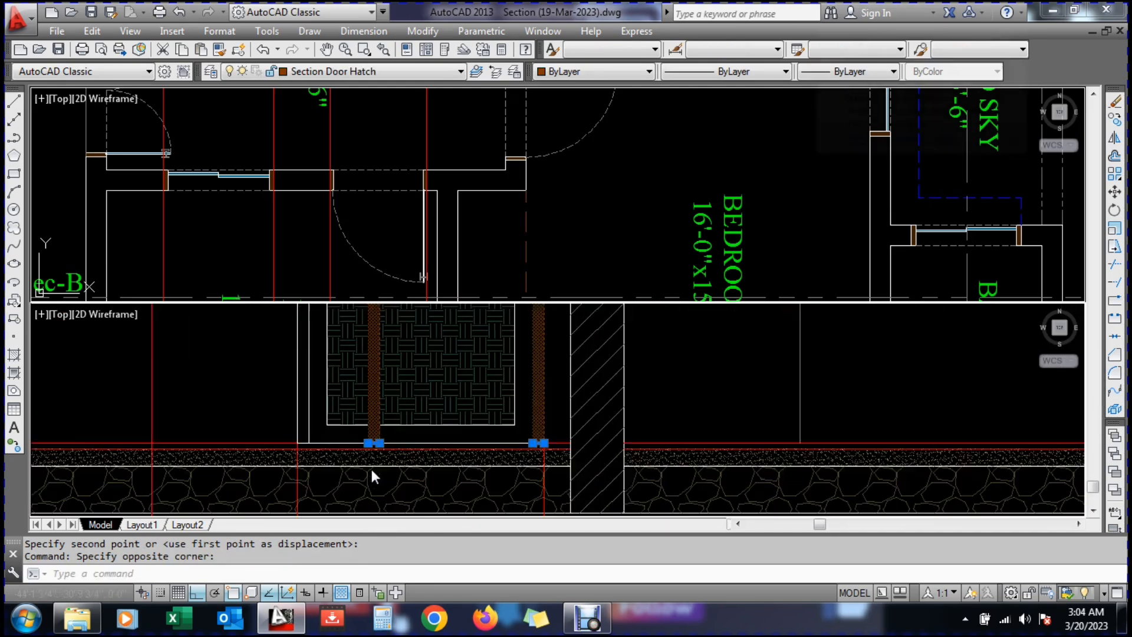
click(372, 406)
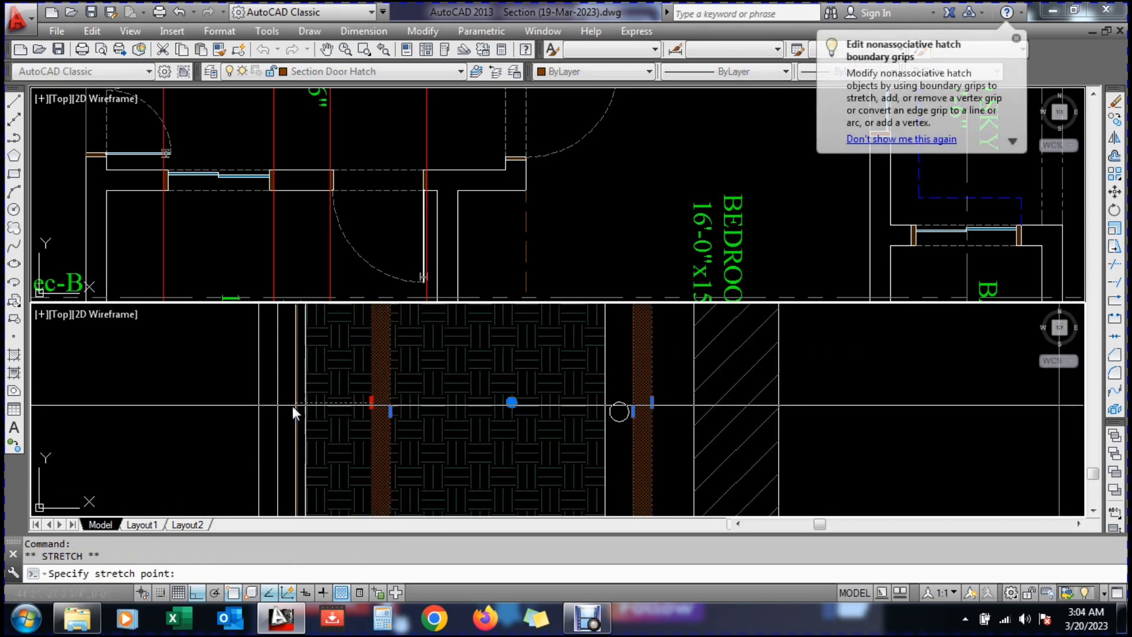
click(262, 404)
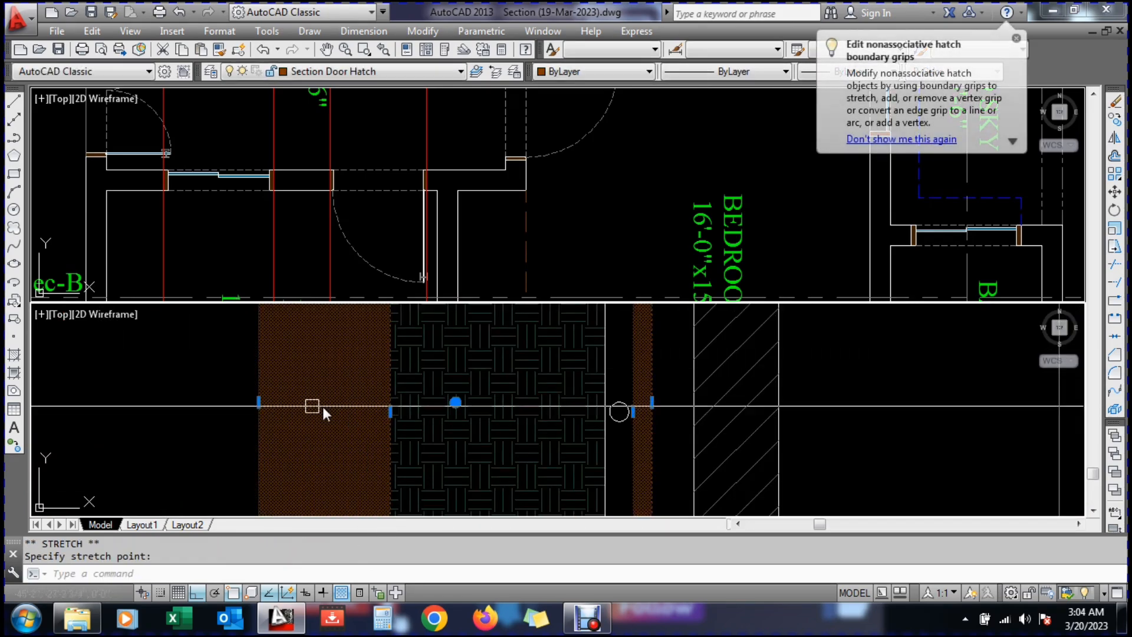
click(391, 411)
scroll(281, 407, down, 5)
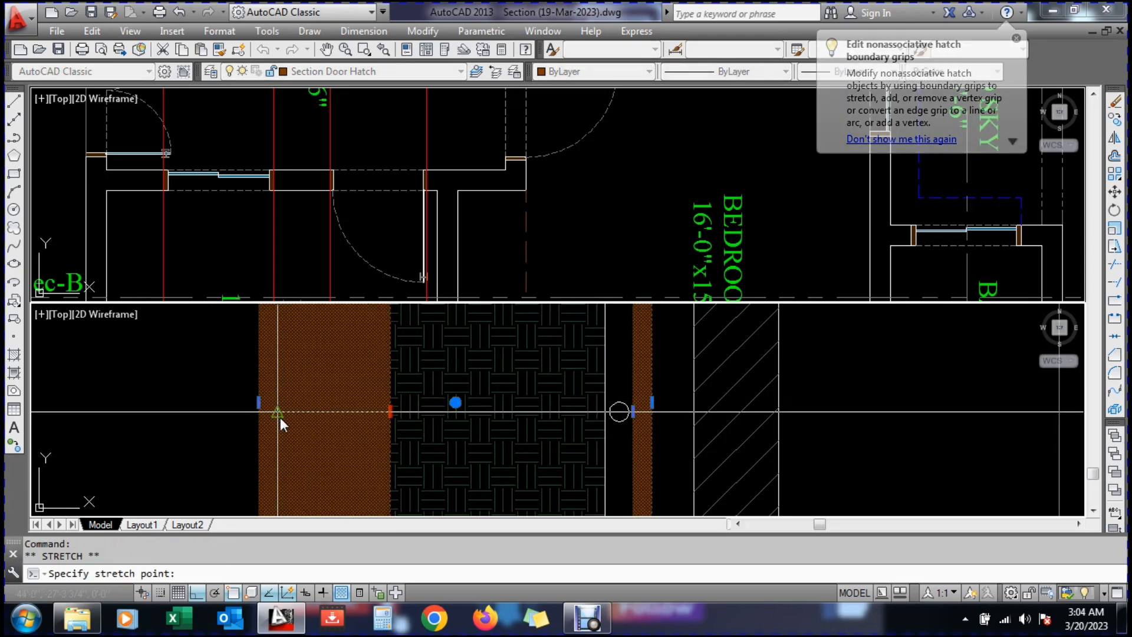
key(Escape)
scroll(448, 428, up, 5)
text(MI)
key(Return)
scroll(448, 425, up, 2)
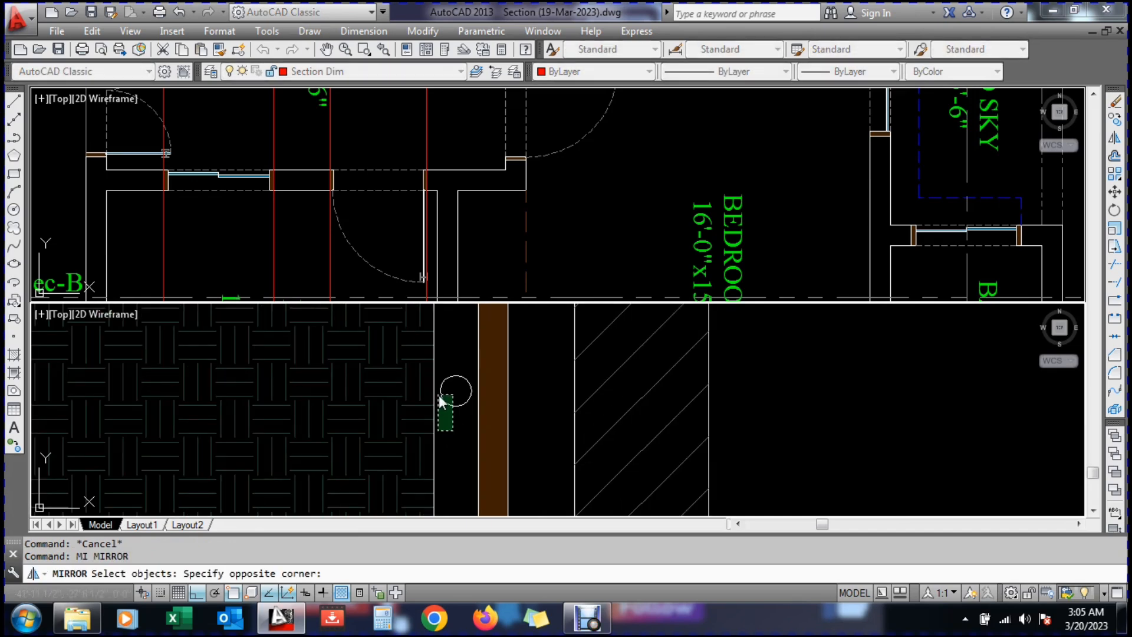
scroll(454, 416, down, 4)
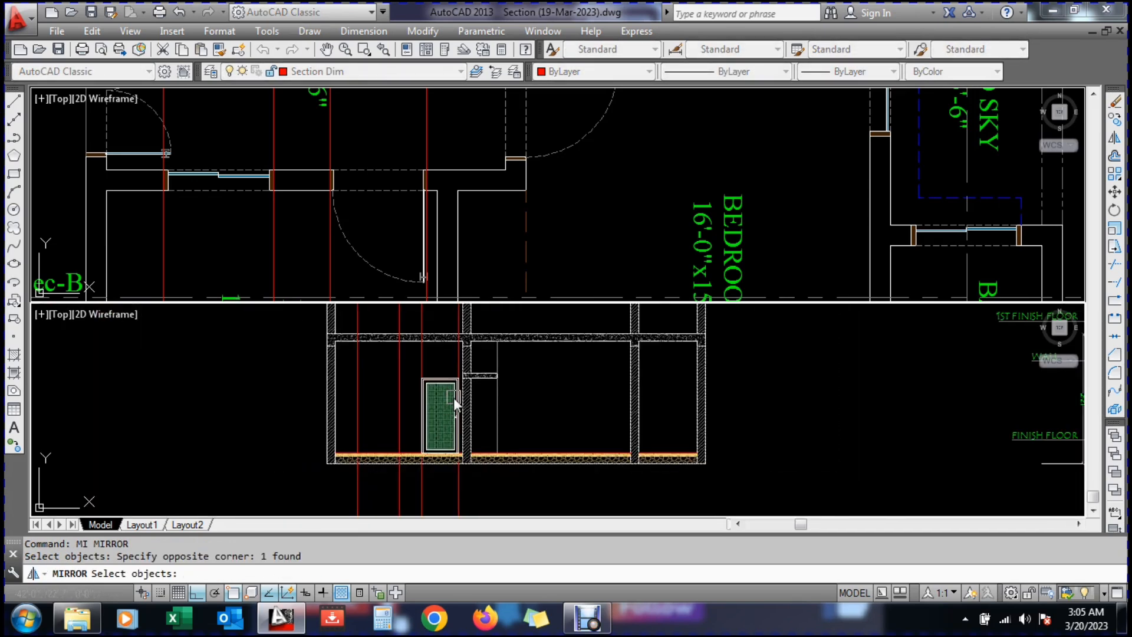
key(Escape)
key(Escape)
Mirror the whole door about its vertical centreline, erasing the source objects, so the knob changes sides
scroll(441, 399, up, 2)
text(MI)
key(Return)
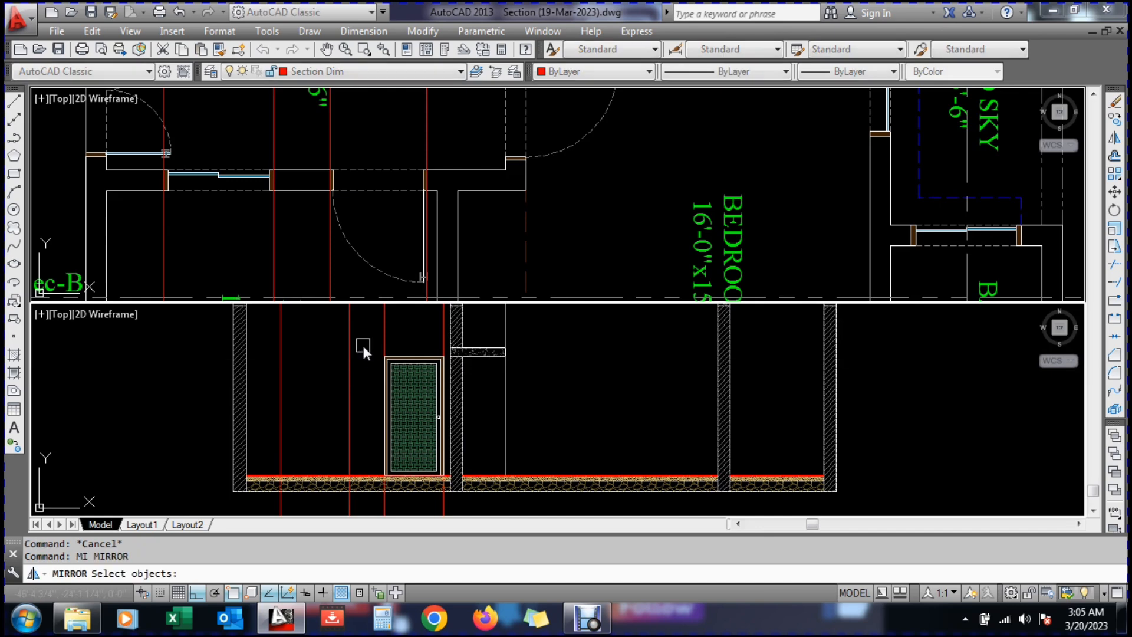
click(362, 344)
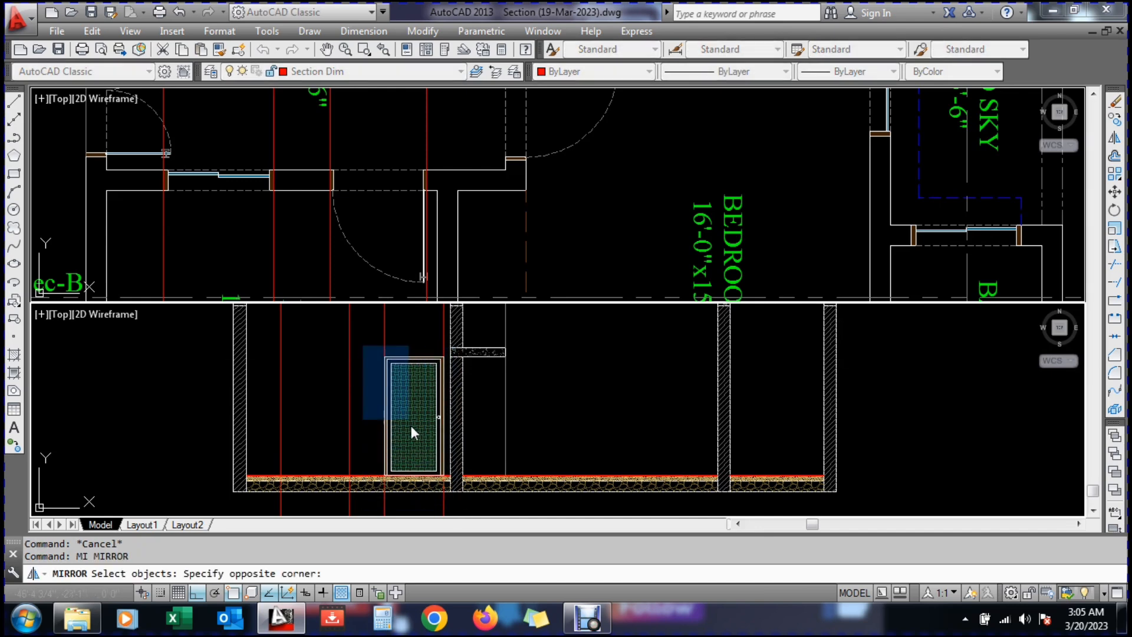
click(453, 501)
scroll(440, 361, up, 2)
key(Return)
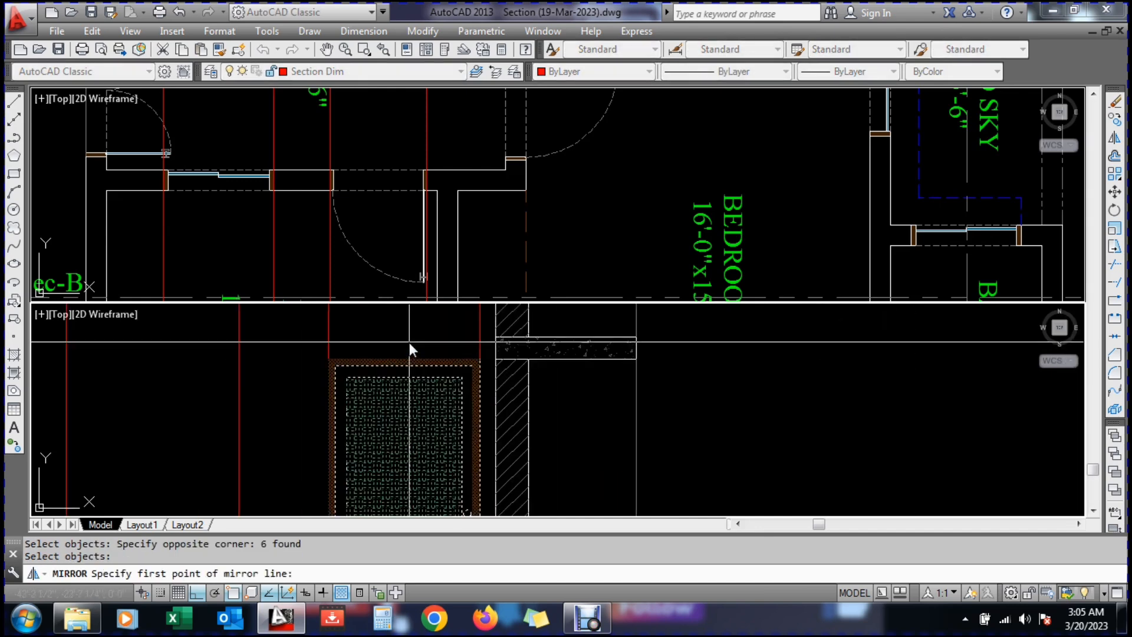
click(405, 359)
click(406, 321)
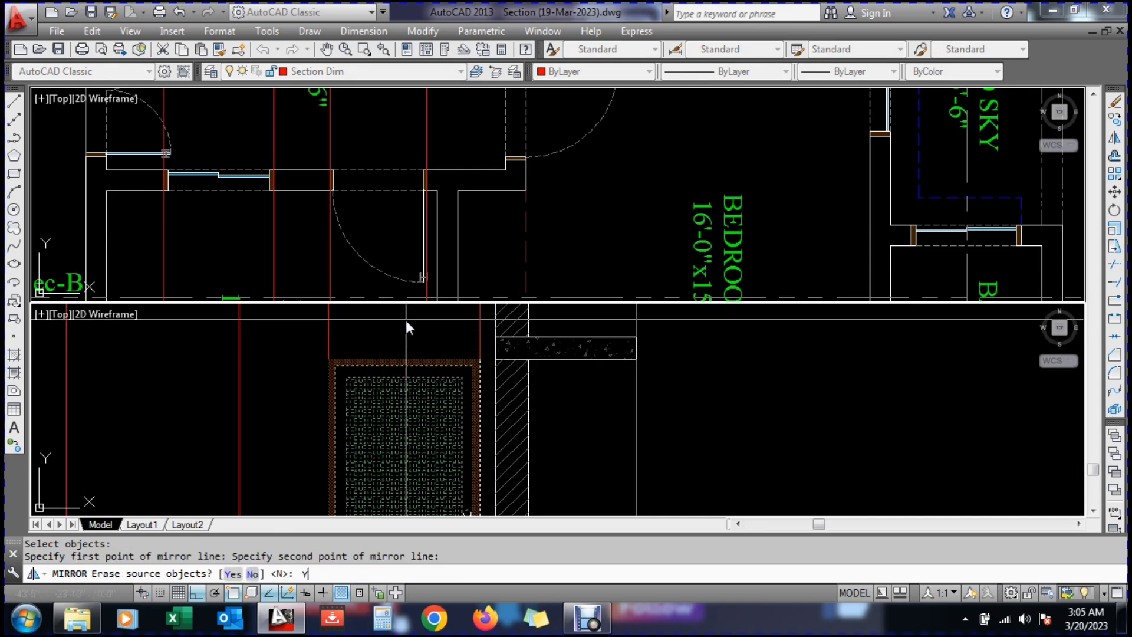
key(y)
key(Return)
Erase the two vertical projection lines running from the plan to the sides of the door
scroll(411, 327, down, 3)
key(Escape)
text(e)
key(Return)
click(385, 321)
click(364, 317)
key(Return)
key(Return)
click(435, 319)
key(Return)
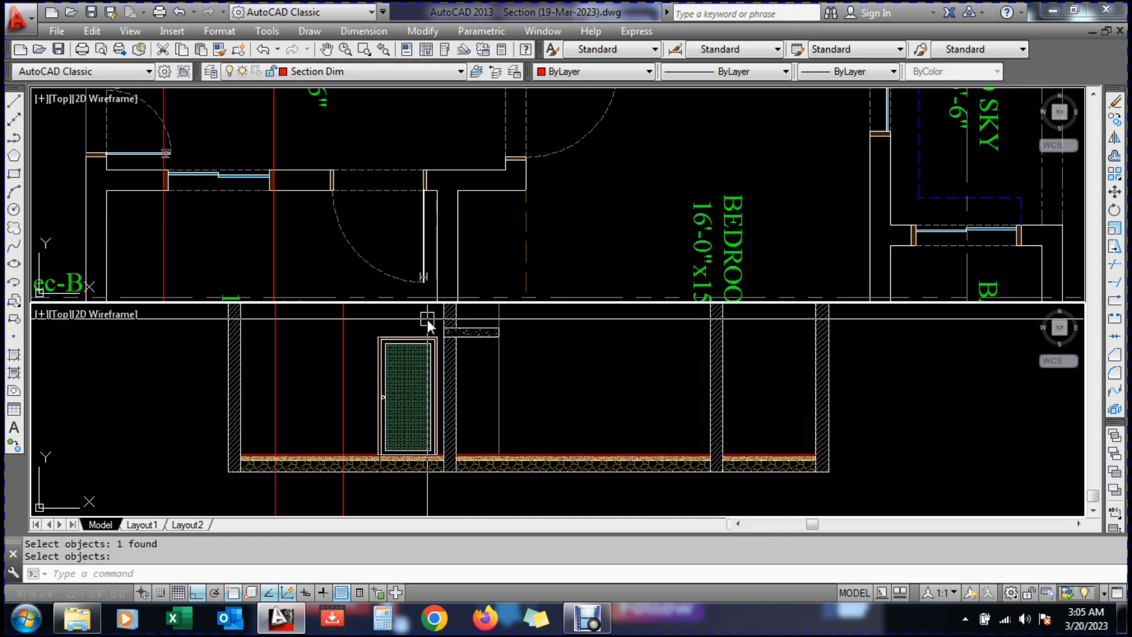
Copy the right-hand 3' two-pane window from the dimensioned section to the right projection line, level with the door top
click(270, 210)
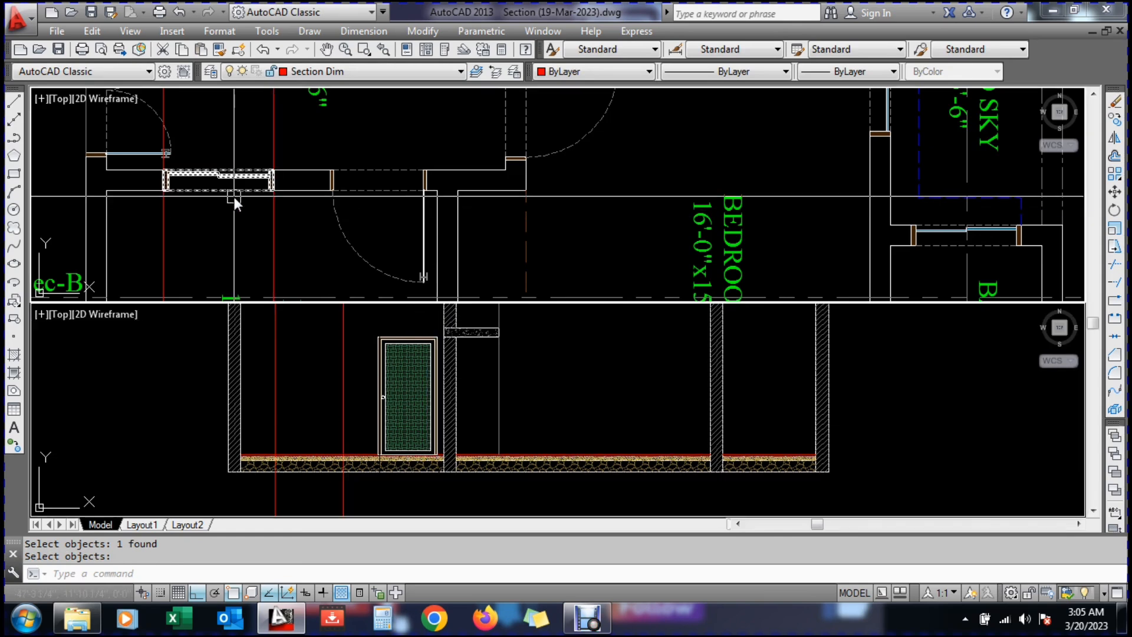
scroll(527, 220, down, 4)
click(524, 397)
scroll(512, 402, down, 8)
scroll(695, 407, up, 8)
scroll(584, 411, up, 5)
text(co)
key(Return)
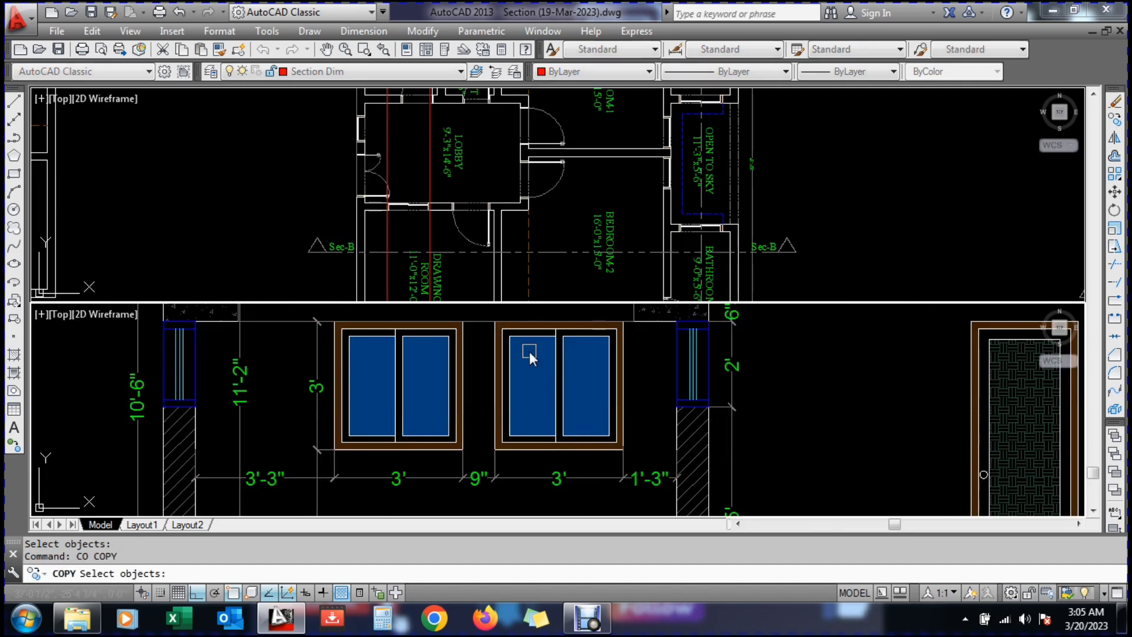
scroll(472, 315, up, 4)
scroll(457, 301, down, 4)
scroll(454, 302, up, 4)
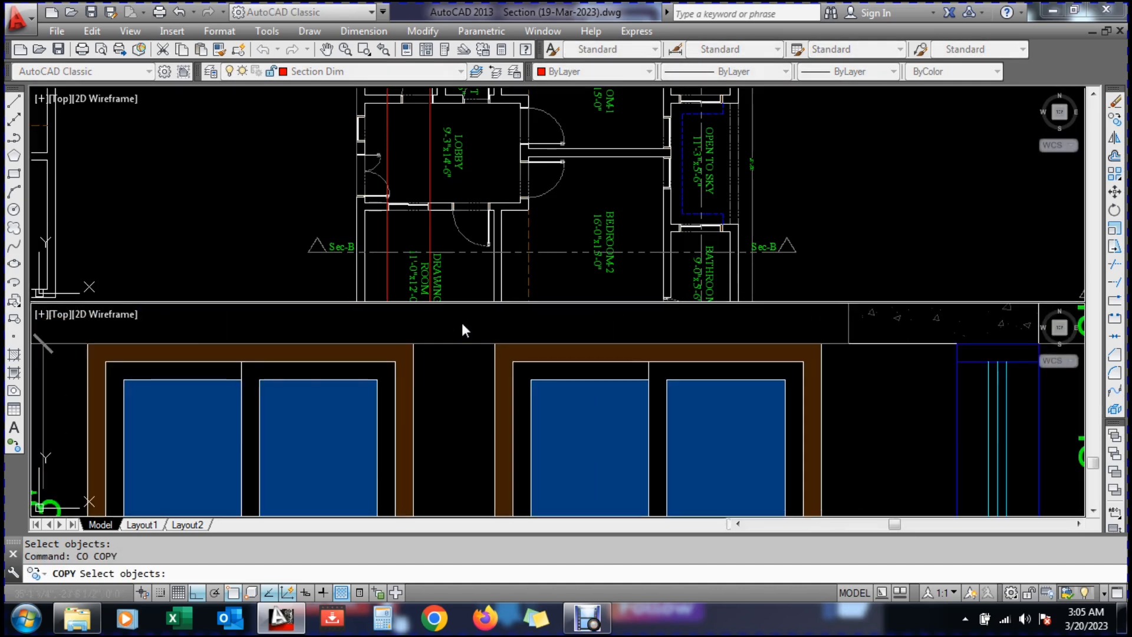
scroll(462, 318, down, 2)
click(468, 311)
click(567, 392)
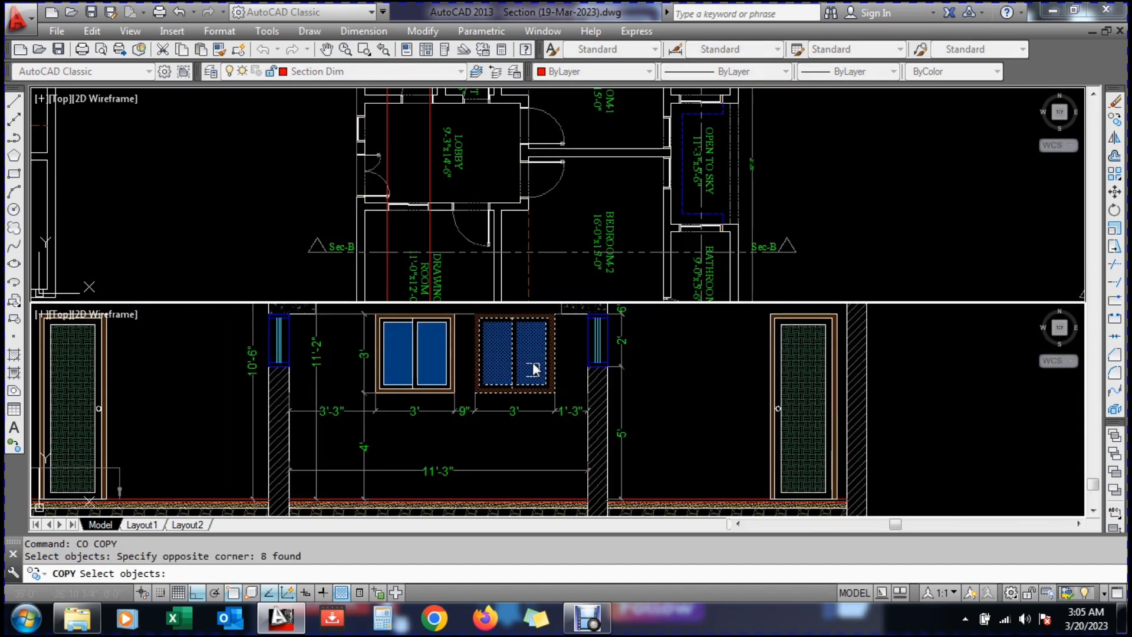
scroll(551, 320, up, 2)
key(Return)
click(558, 307)
scroll(530, 354, down, 5)
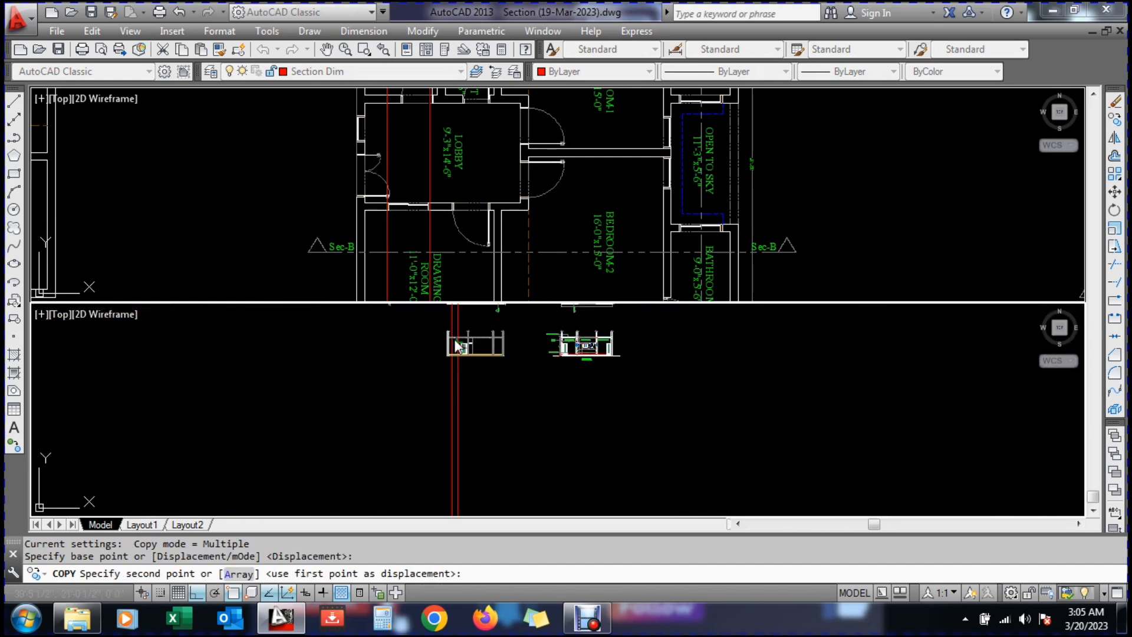
scroll(548, 362, up, 5)
click(513, 359)
key(Escape)
key(Escape)
Draw a horizontal line between the two projection lines above the window, and a vertical line down from its midpoint
scroll(514, 333, up, 2)
text(l)
key(Return)
click(515, 332)
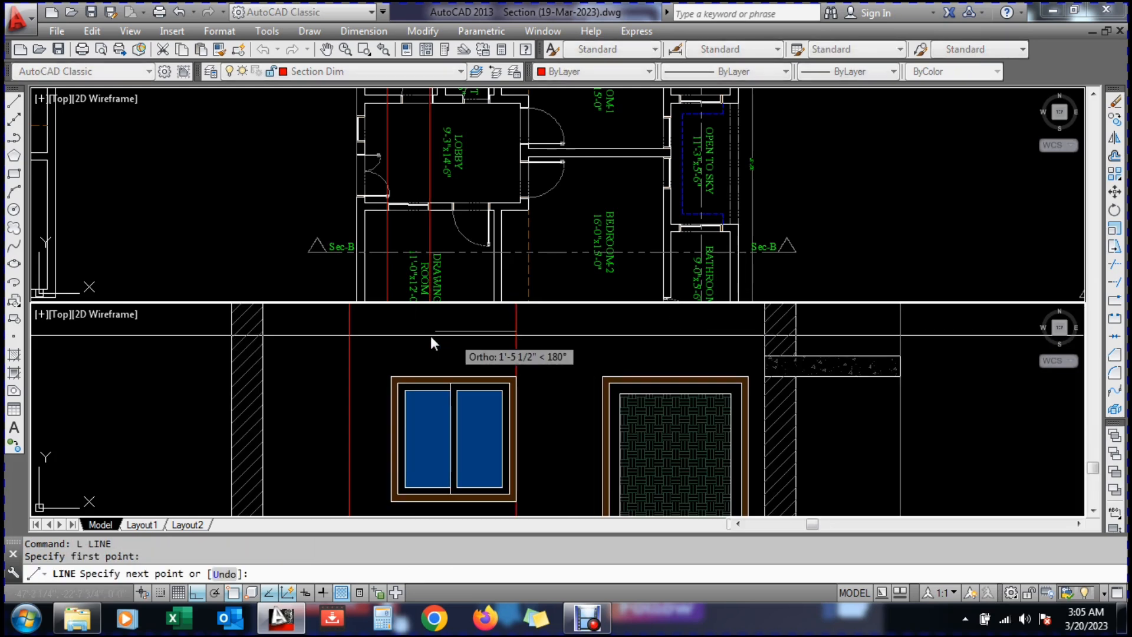
key(Escape)
key(Return)
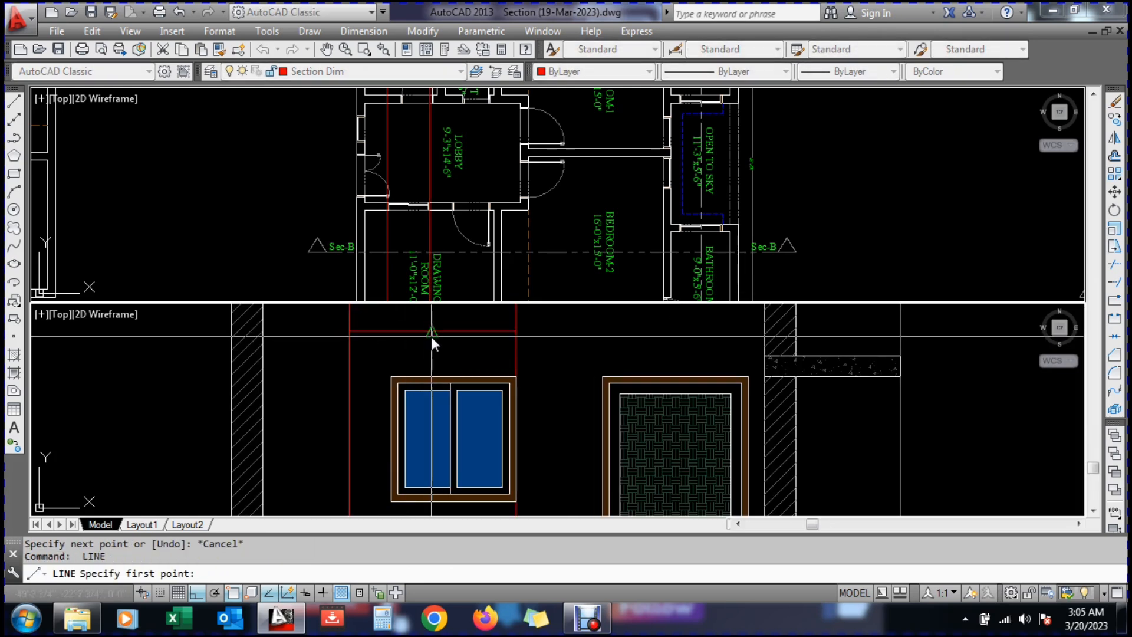
click(432, 337)
scroll(432, 310, down, 4)
click(431, 483)
key(Escape)
Move the copied window horizontally from its top midpoint onto the vertical centre line between the projection lines
scroll(422, 358, up, 2)
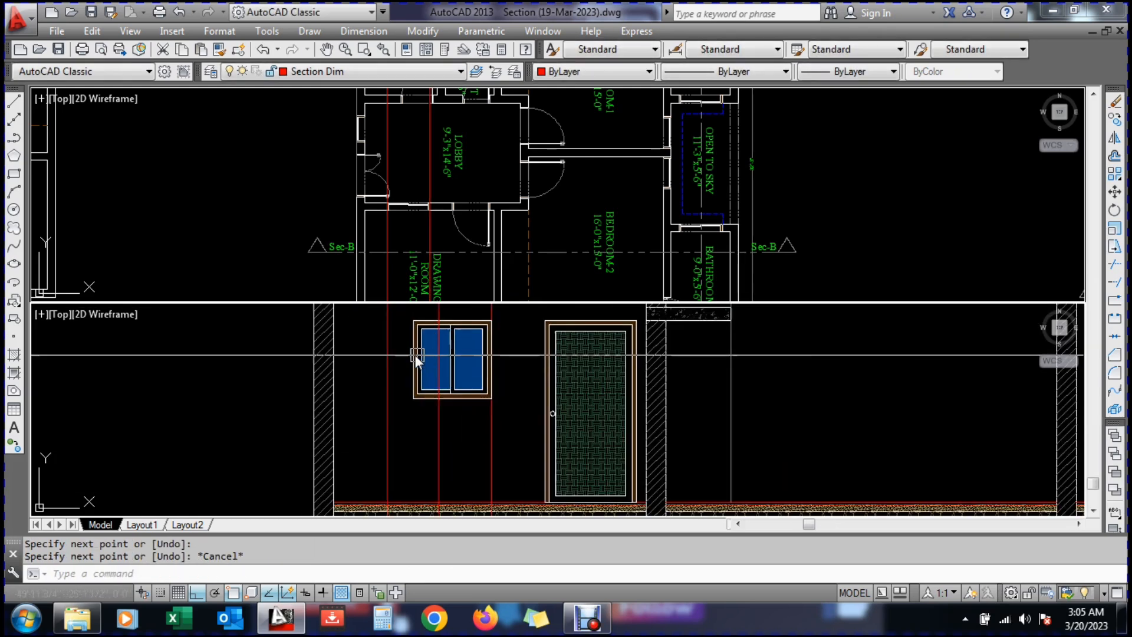
text(m)
key(Return)
click(362, 320)
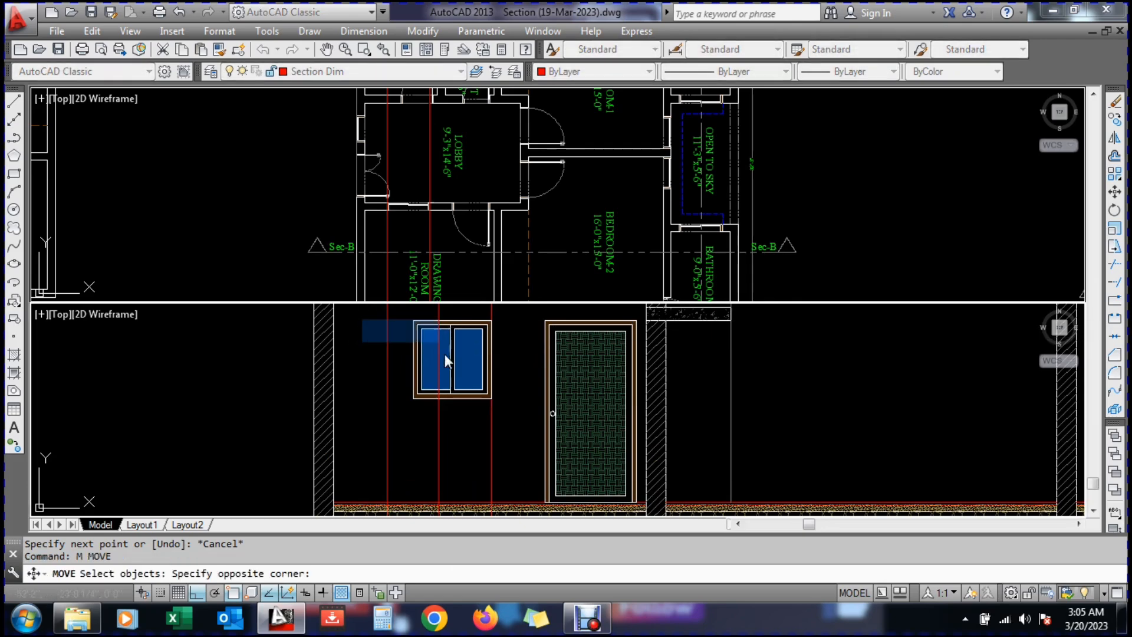
click(506, 455)
scroll(469, 353, up, 5)
key(Return)
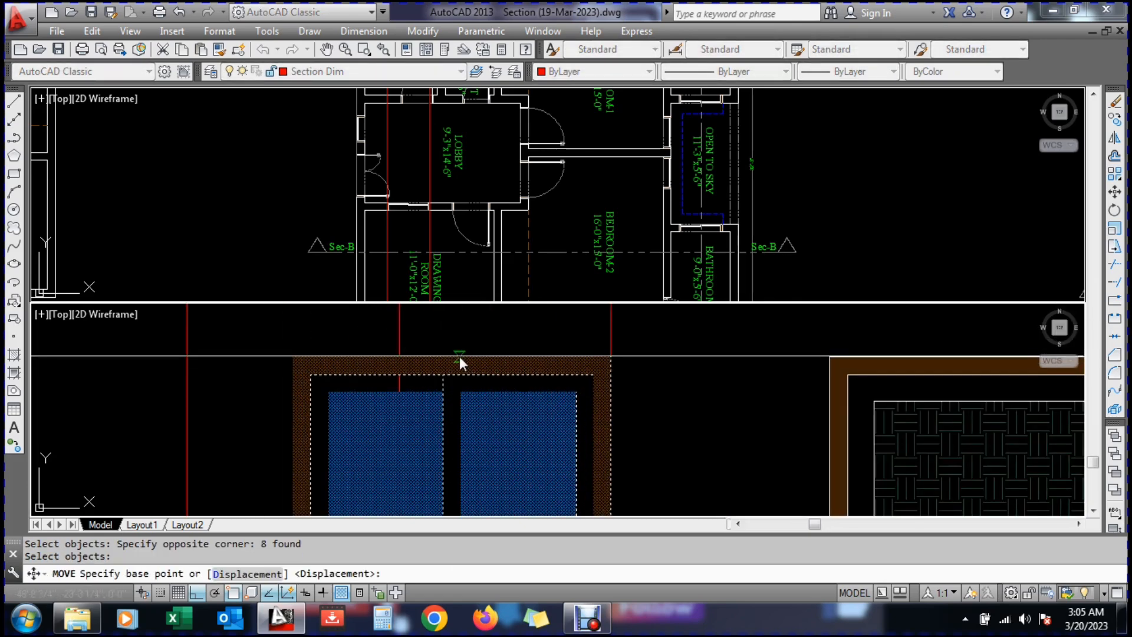
click(452, 355)
click(395, 356)
scroll(420, 383, down, 3)
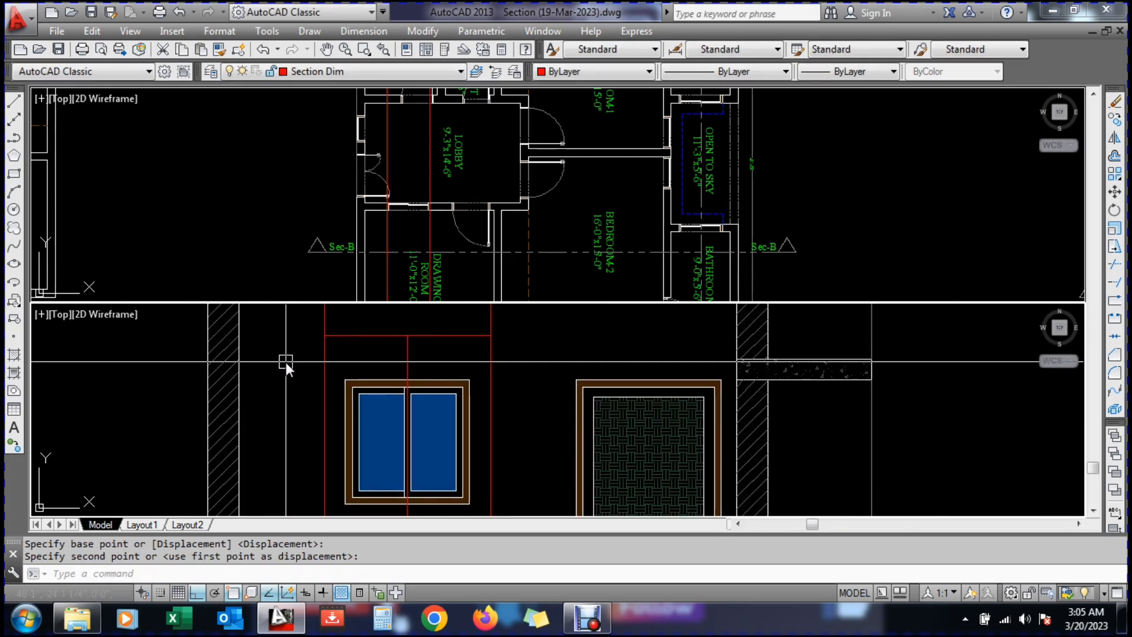
Erase the vertical centre helper line through the window
key(Escape)
text(e)
key(Return)
click(405, 356)
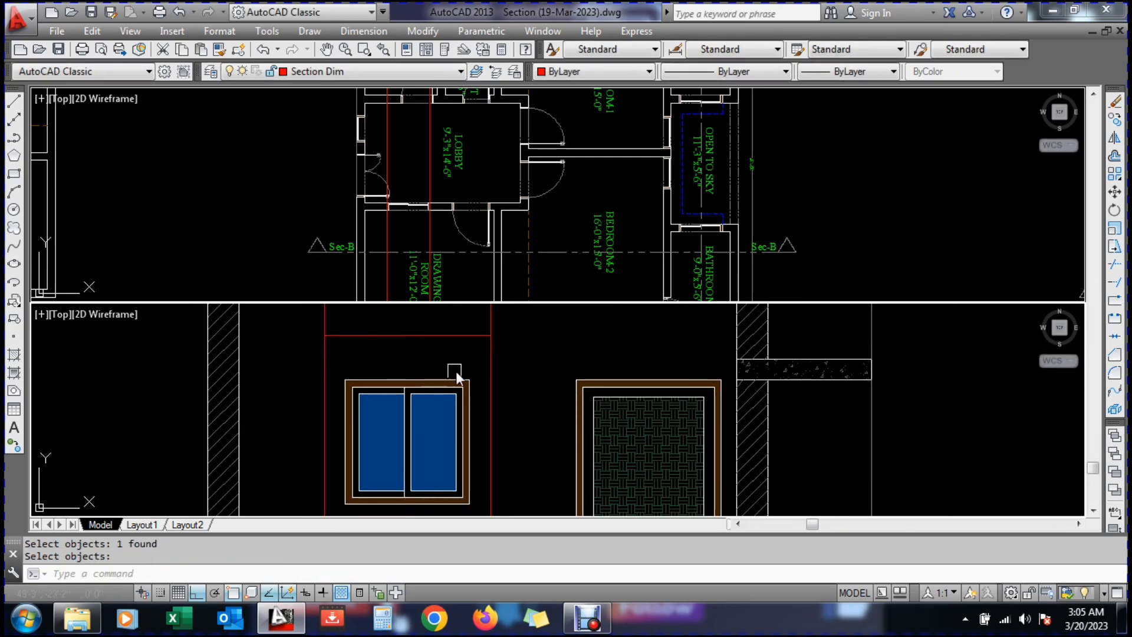
key(Return)
Stretch the window's right side to the right projection line
text(s)
key(Return)
scroll(479, 366, down, 2)
click(475, 364)
click(458, 494)
scroll(465, 450, up, 2)
key(Return)
click(479, 441)
scroll(508, 441, down, 2)
Stretch the window's left side to the left projection line
key(Escape)
text(s)
key(Return)
click(436, 363)
click(419, 468)
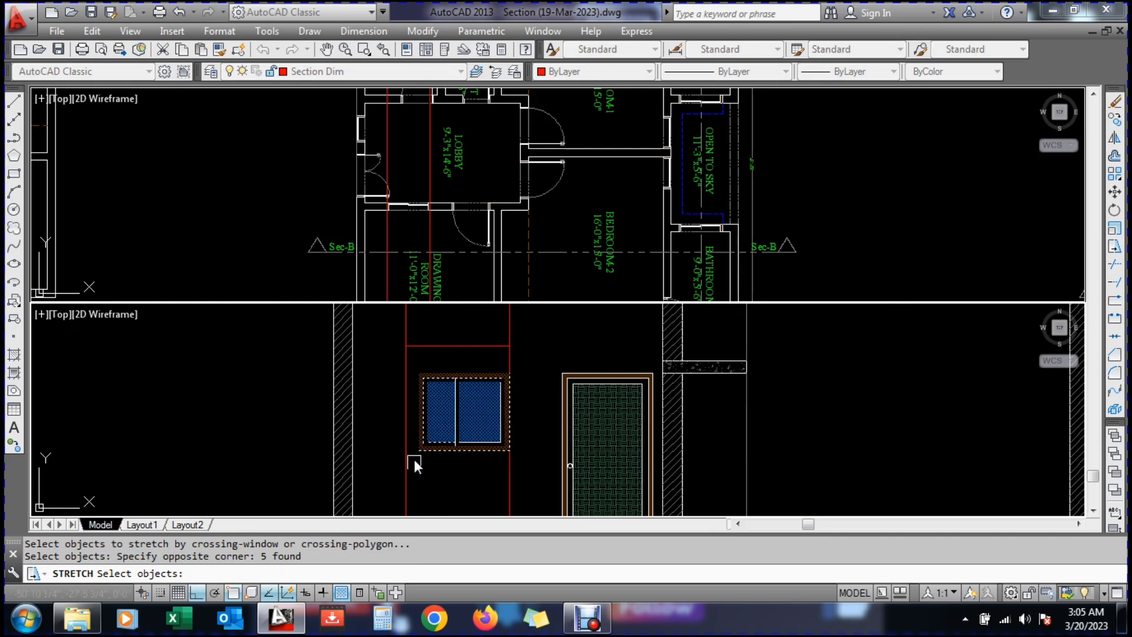
scroll(416, 463, up, 2)
key(Return)
click(419, 458)
scroll(407, 423, down, 2)
key(Escape)
text(s)
key(Return)
click(520, 426)
click(378, 455)
key(Escape)
scroll(416, 413, down, 2)
Offset the red finish floor line below the window 6 inches upward
scroll(412, 402, up, 4)
text(o)
key(Return)
text(6)
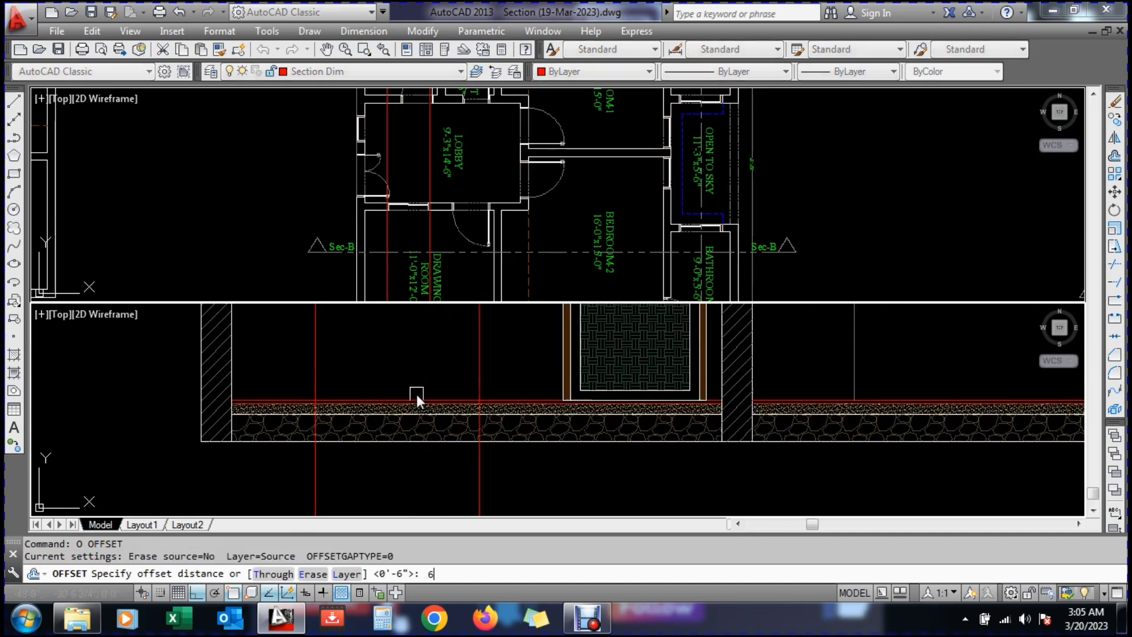
key(Return)
scroll(415, 398, up, 4)
click(413, 392)
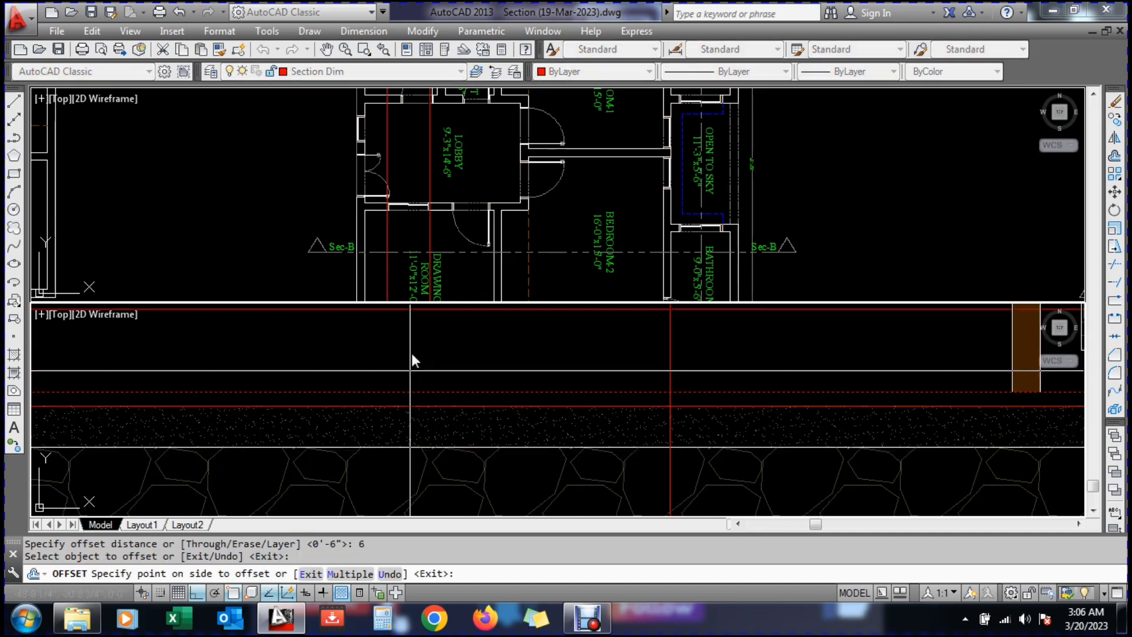
click(413, 378)
scroll(449, 460, down, 4)
key(Escape)
Stretch the window's bottom edge down to the offset line above the floor
text(s)
key(Return)
click(506, 323)
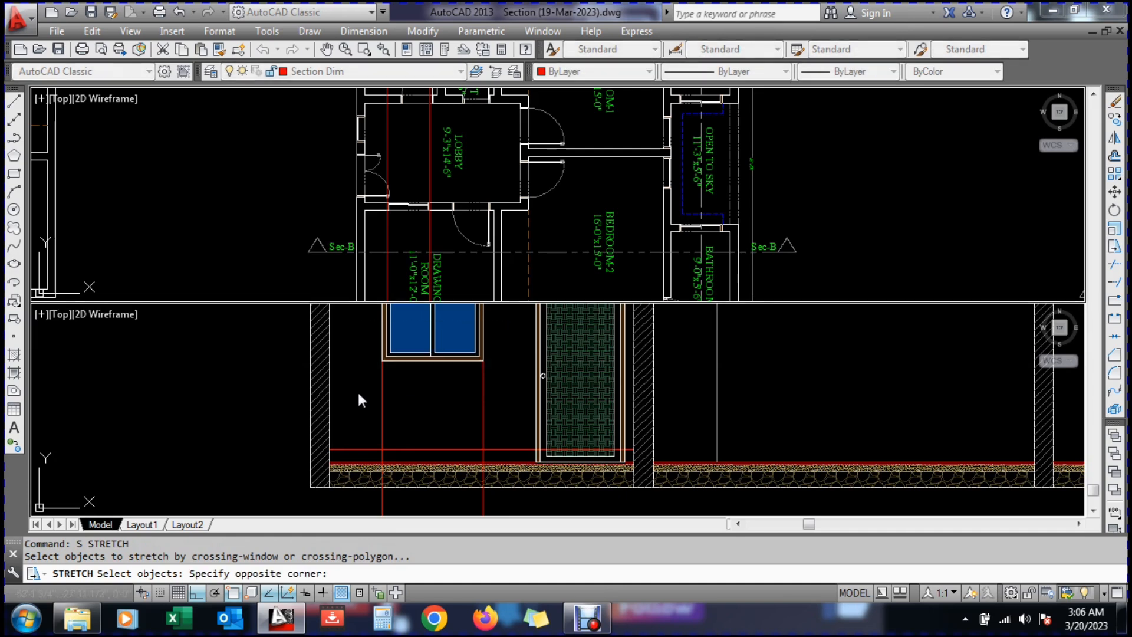
click(358, 391)
key(Return)
click(377, 362)
click(381, 448)
key(Escape)
Erase the offset helper line above the finish floor
text(e)
key(Return)
click(348, 452)
scroll(378, 416, down, 4)
key(Escape)
Erase the window's two vertical projection lines and the horizontal helper line above the window
text(e)
key(Return)
click(441, 485)
click(362, 377)
key(Return)
key(Return)
click(390, 358)
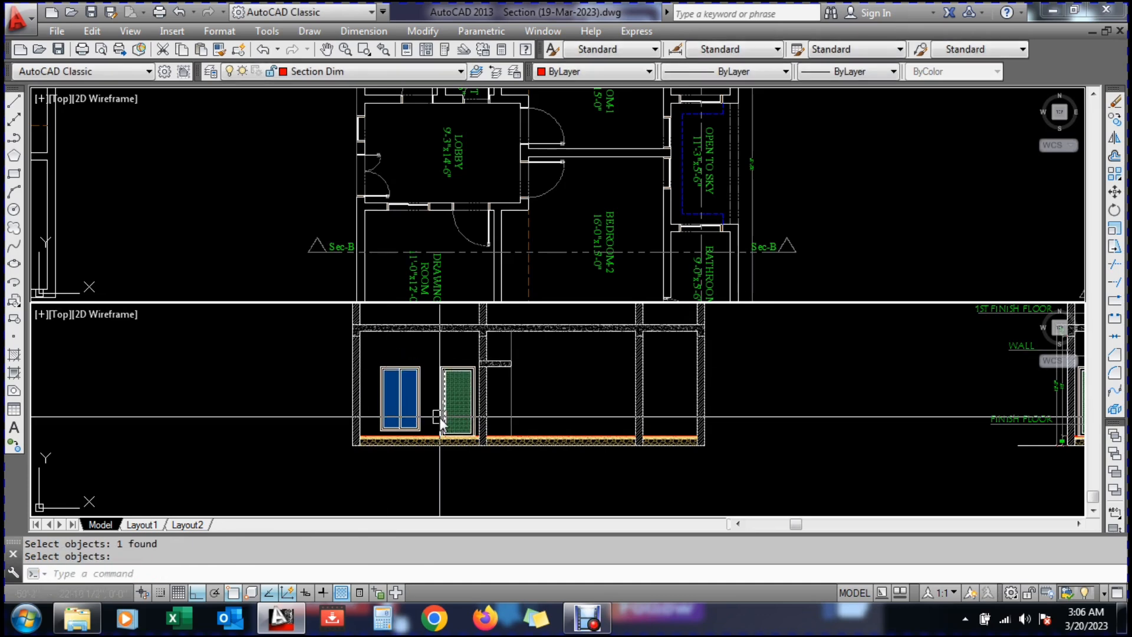
Examine the plan along the Sec-B line, from the drawing room openings through Bedroom-2 to the bathroom window, against the section
key(Escape)
text(p)
key(Return)
drag(472, 397, 445, 415)
scroll(445, 414, up, 4)
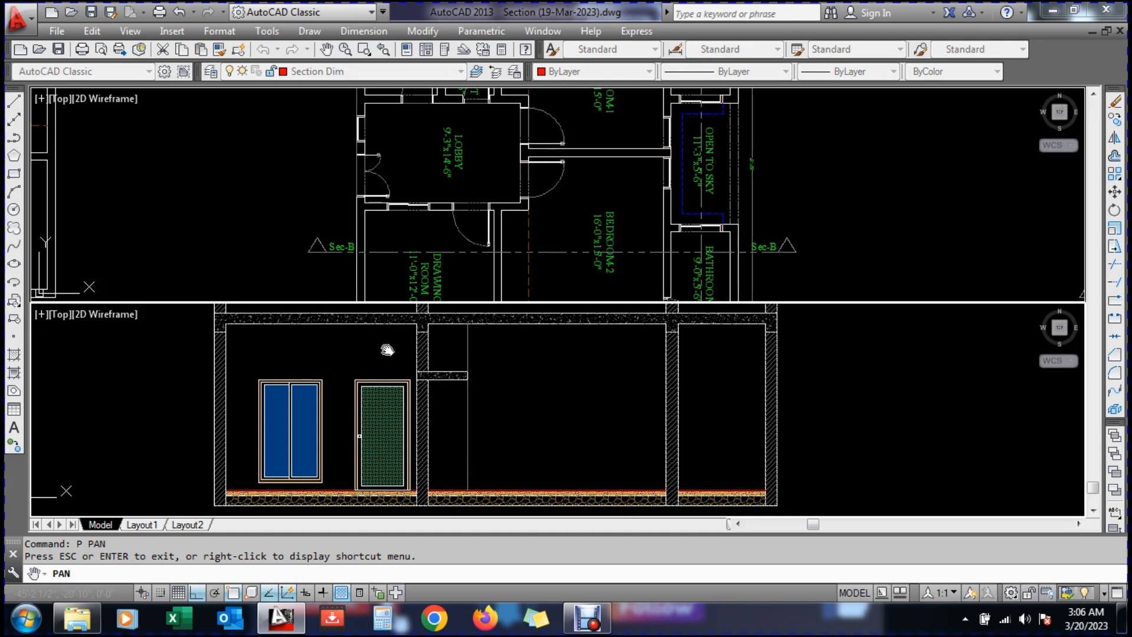
key(Escape)
text(p)
key(Return)
scroll(392, 252, up, 5)
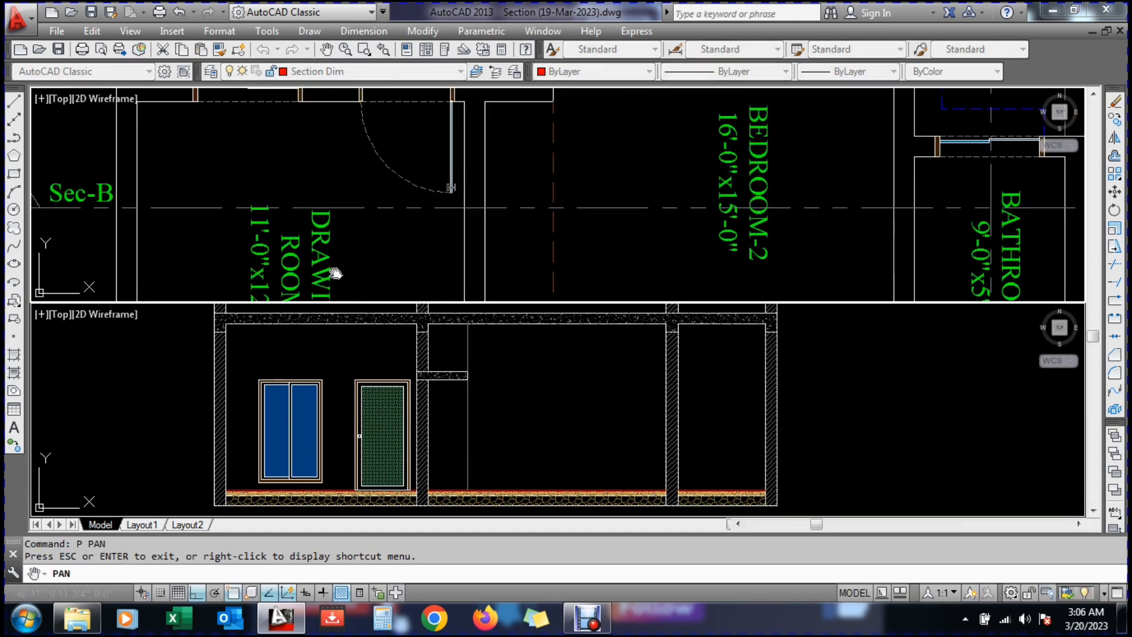
scroll(341, 210, down, 3)
drag(295, 110, 287, 172)
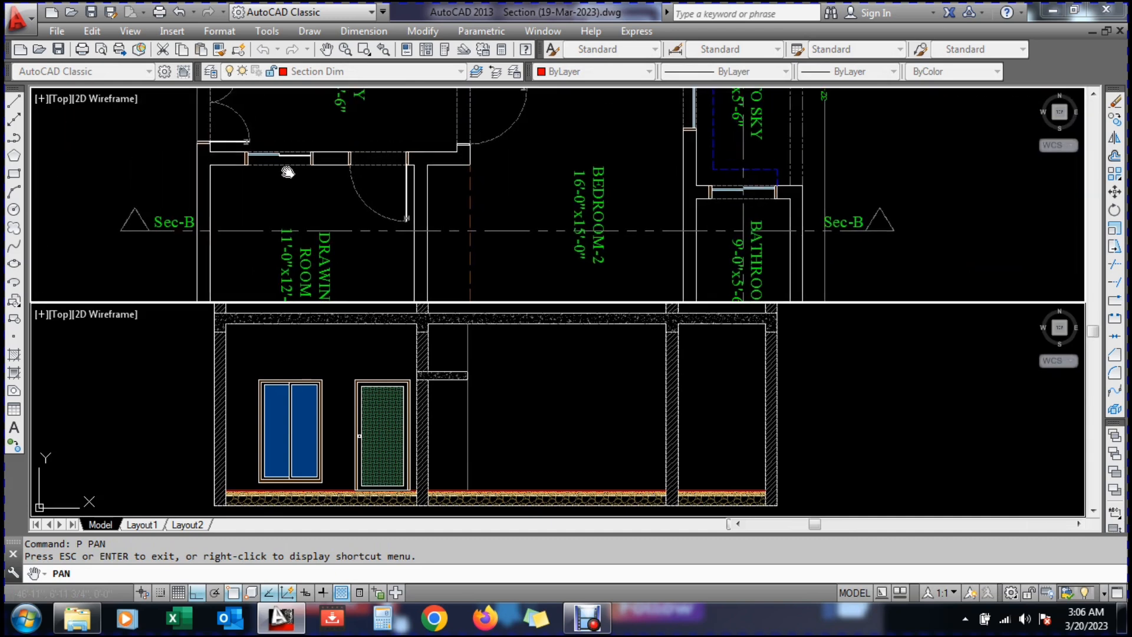
drag(403, 254, 359, 246)
drag(500, 242, 476, 253)
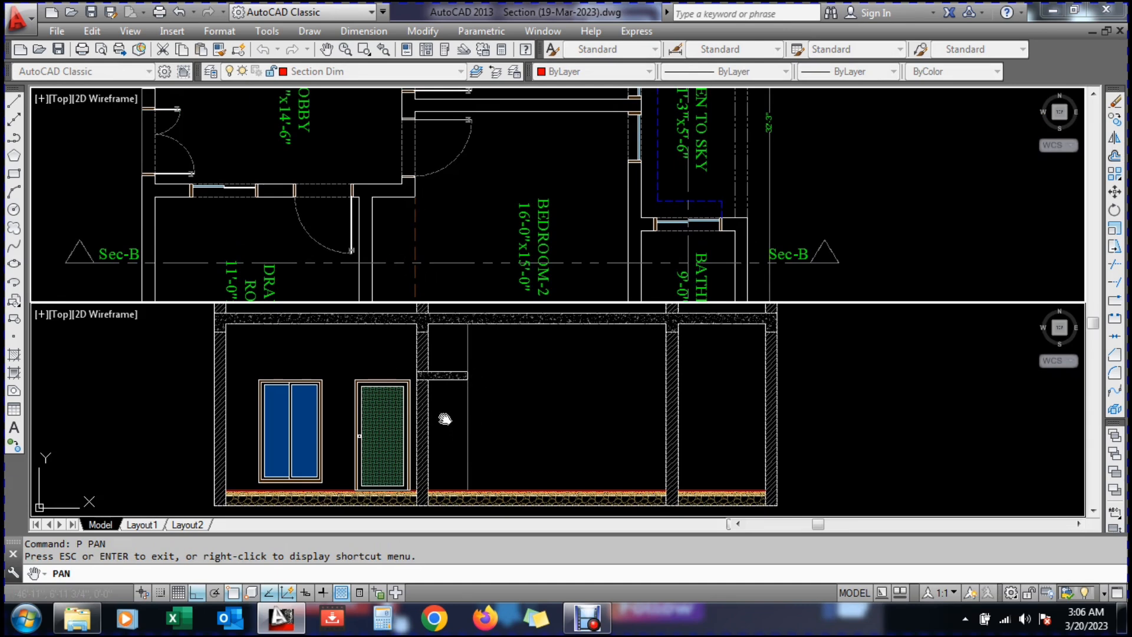
drag(553, 263, 494, 241)
drag(585, 254, 458, 206)
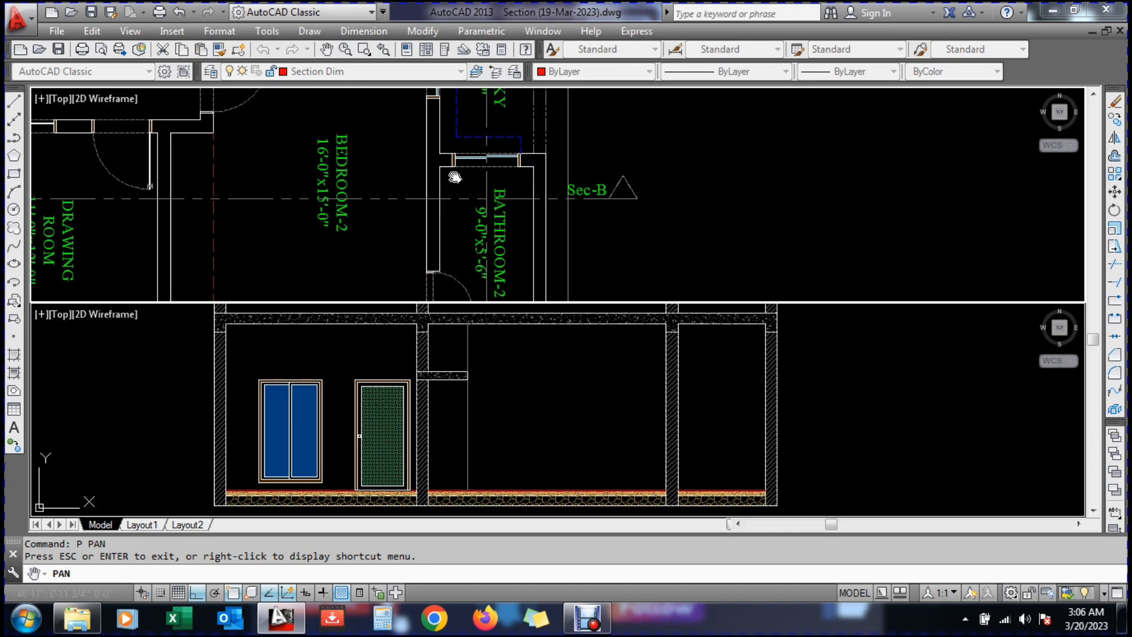
scroll(455, 175, up, 5)
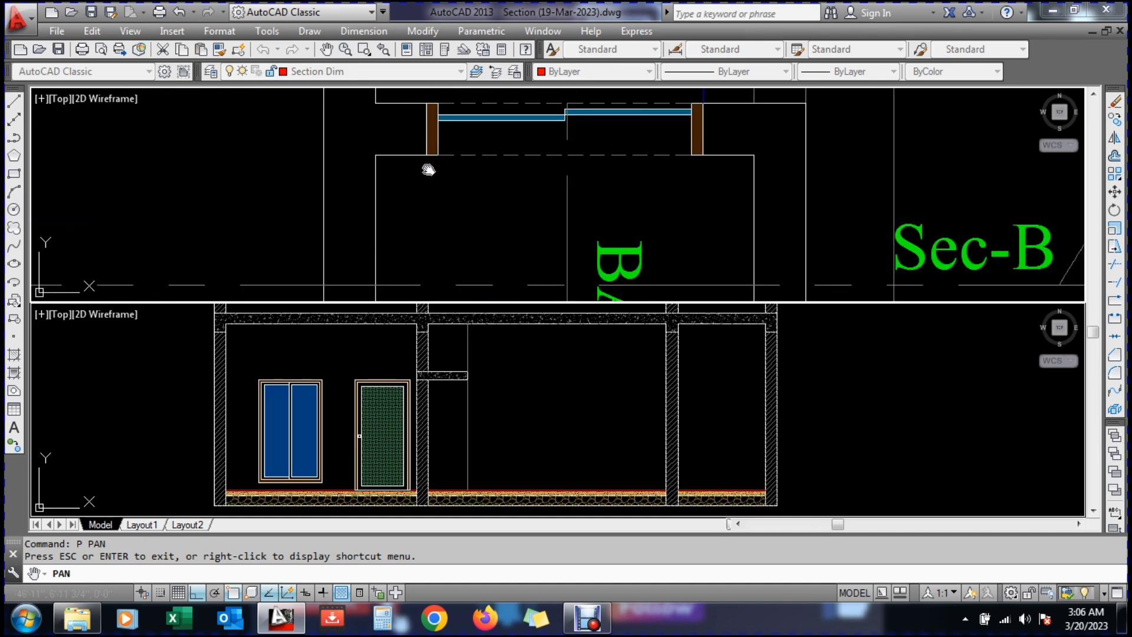
Draw two vertical construction lines through the outer frame edges of the bathroom window in the plan
key(Escape)
text(xl)
key(Return)
text(v)
key(Return)
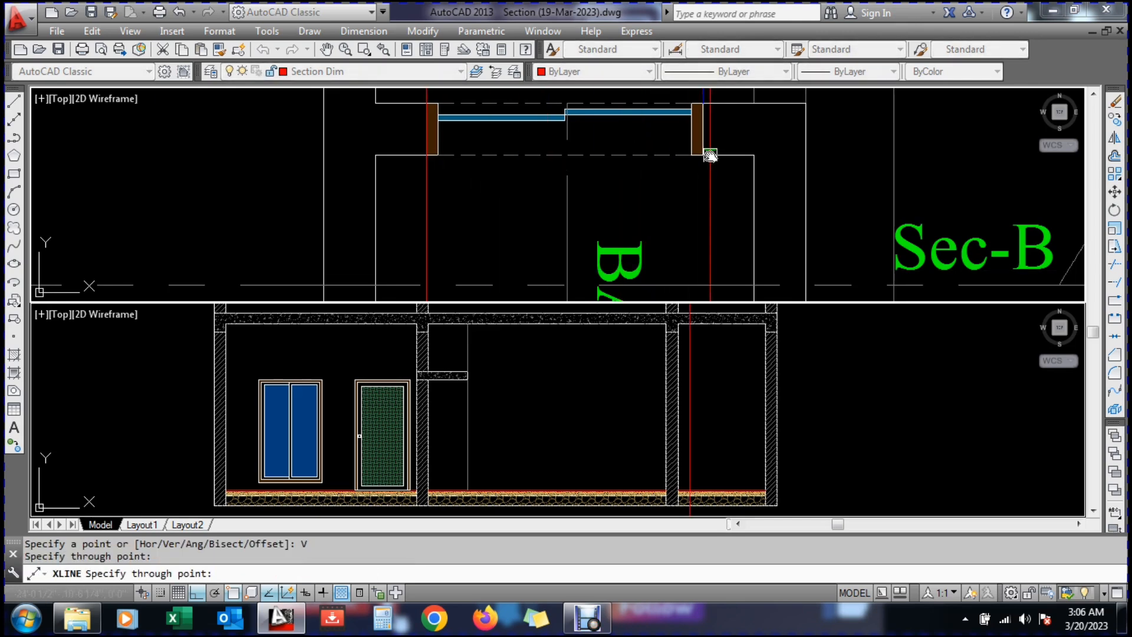
key(Escape)
Offset the finish floor line of the bathroom bay 7' upward in the section
scroll(483, 441, down, 2)
scroll(539, 462, up, 5)
key(Escape)
text(o)
key(Return)
text(7')
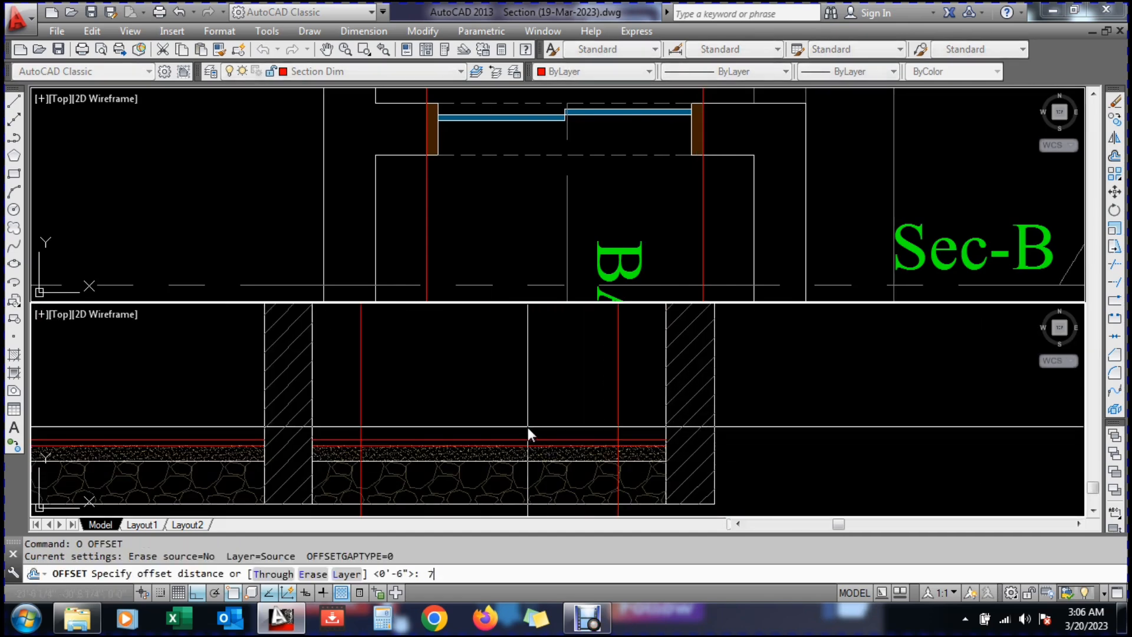
key(Return)
click(520, 440)
click(512, 377)
scroll(493, 409, down, 4)
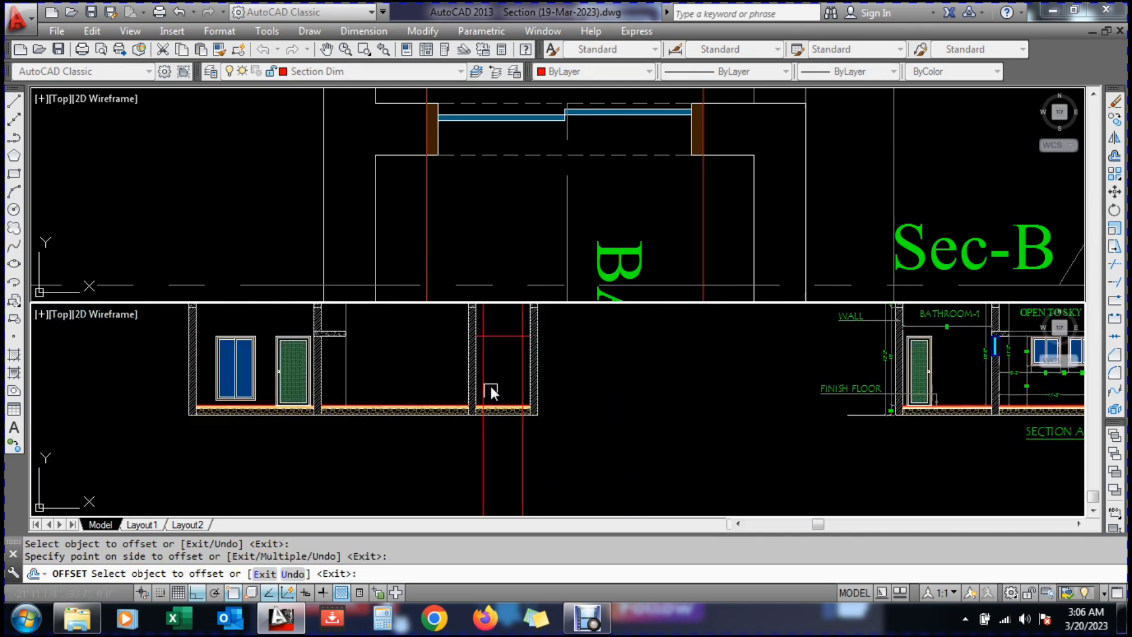
Offset the same bathroom finish floor line 5' upward to mark the window sill
key(Escape)
key(Escape)
text(o)
key(Return)
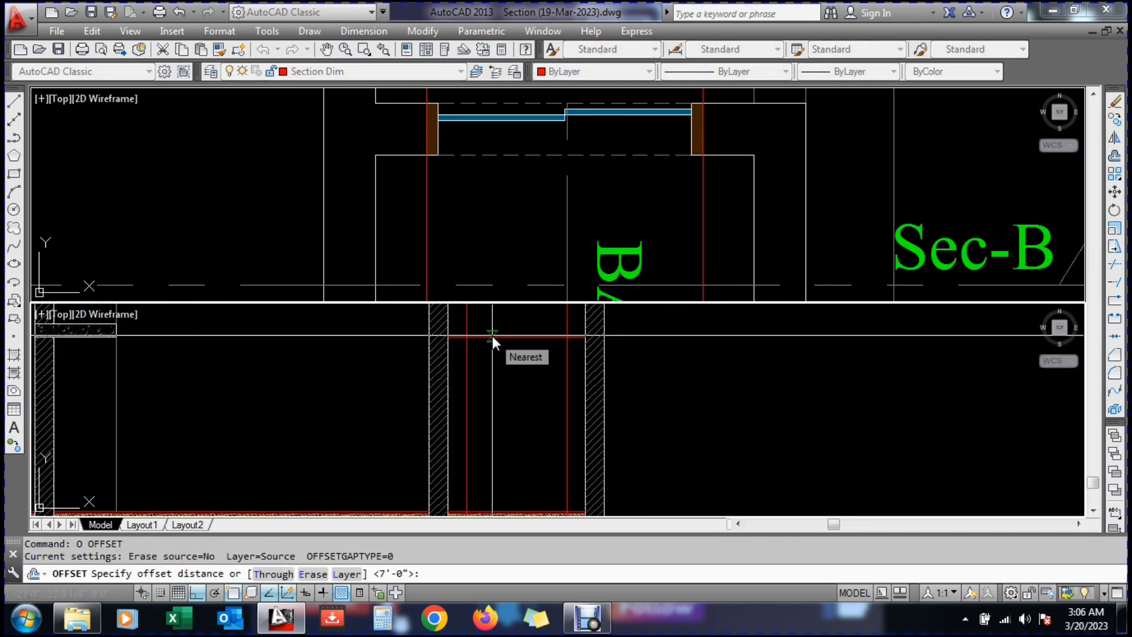
text(5')
key(Return)
scroll(493, 336, down, 3)
scroll(495, 409, up, 4)
scroll(496, 408, up, 2)
click(497, 466)
click(497, 426)
scroll(508, 466, down, 3)
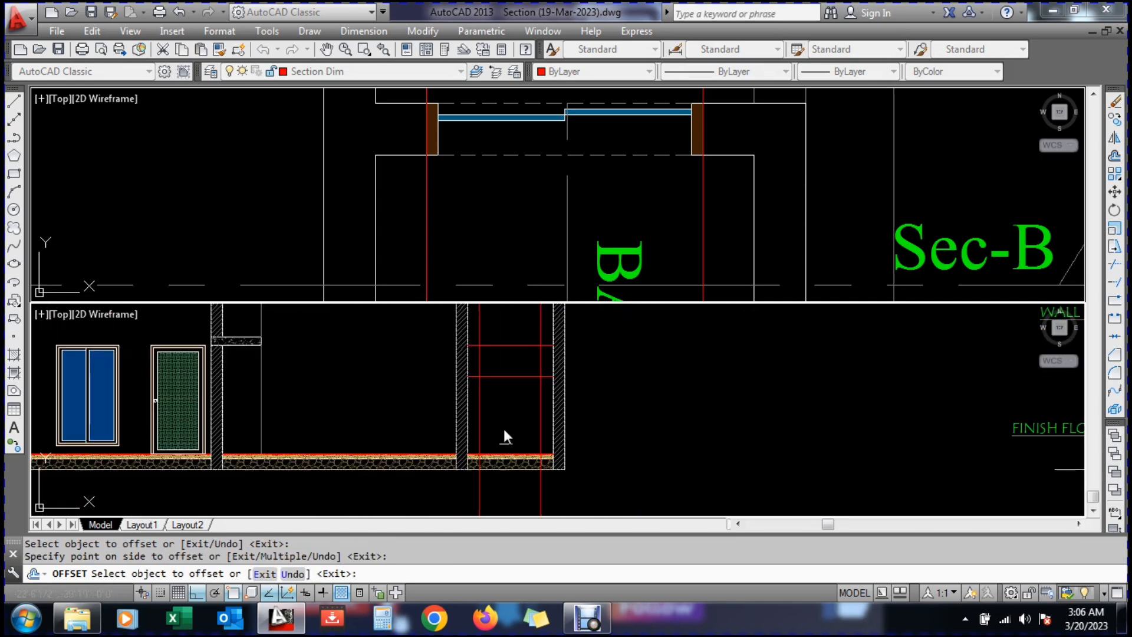
Draw the window outline as a rectangle between the two vertical projection lines and the 7' and 5' helper lines
scroll(483, 360, up, 4)
key(Escape)
scroll(482, 363, up, 2)
key(Escape)
text(rec)
key(Return)
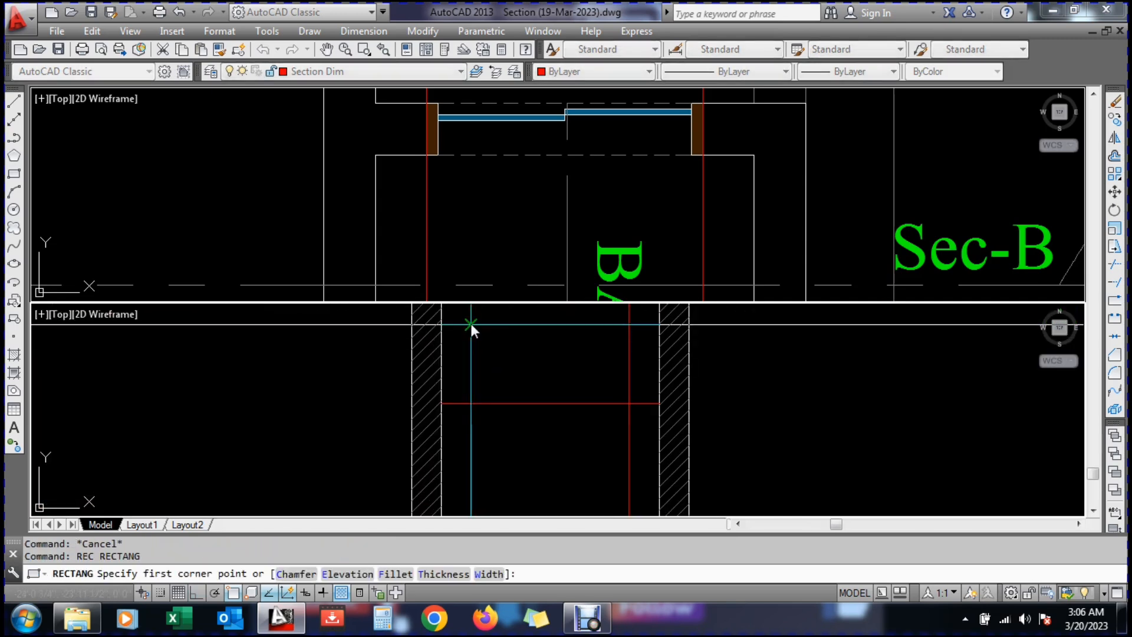
click(470, 323)
click(629, 403)
key(Escape)
Erase the bathroom window's two vertical projection lines and two horizontal helper lines
key(Return)
click(637, 435)
key(Escape)
text(e)
key(Return)
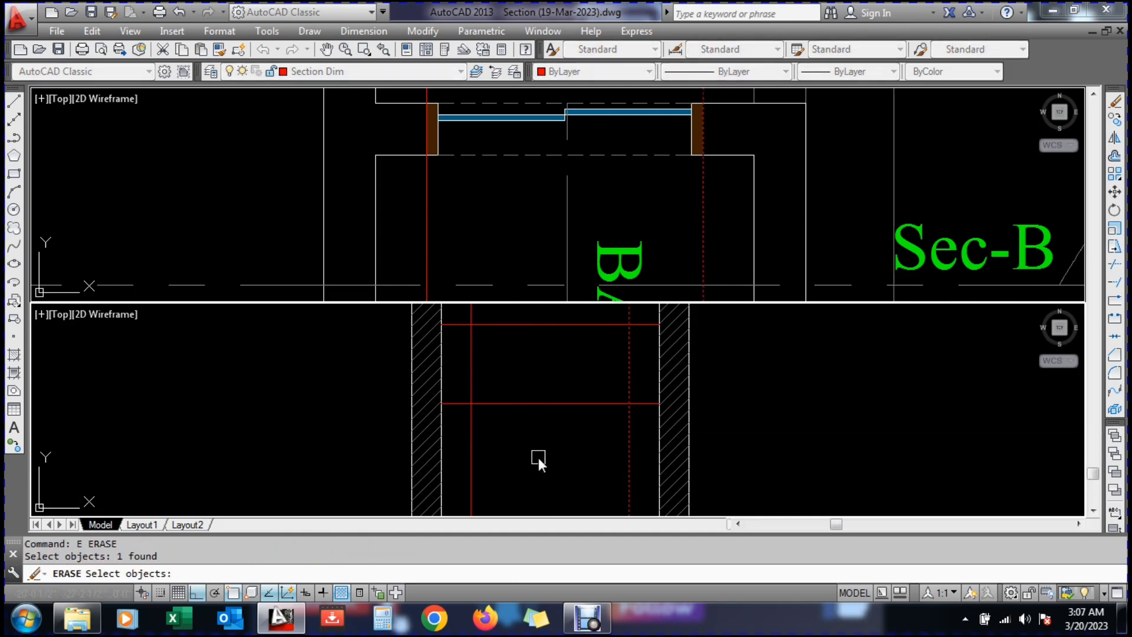
click(471, 446)
key(Return)
key(Return)
click(458, 404)
click(459, 333)
click(455, 311)
scroll(596, 441, down, 5)
Copy the blue two-pane window horizontally into the middle bay, near the wall before the bathroom
scroll(422, 452, up, 4)
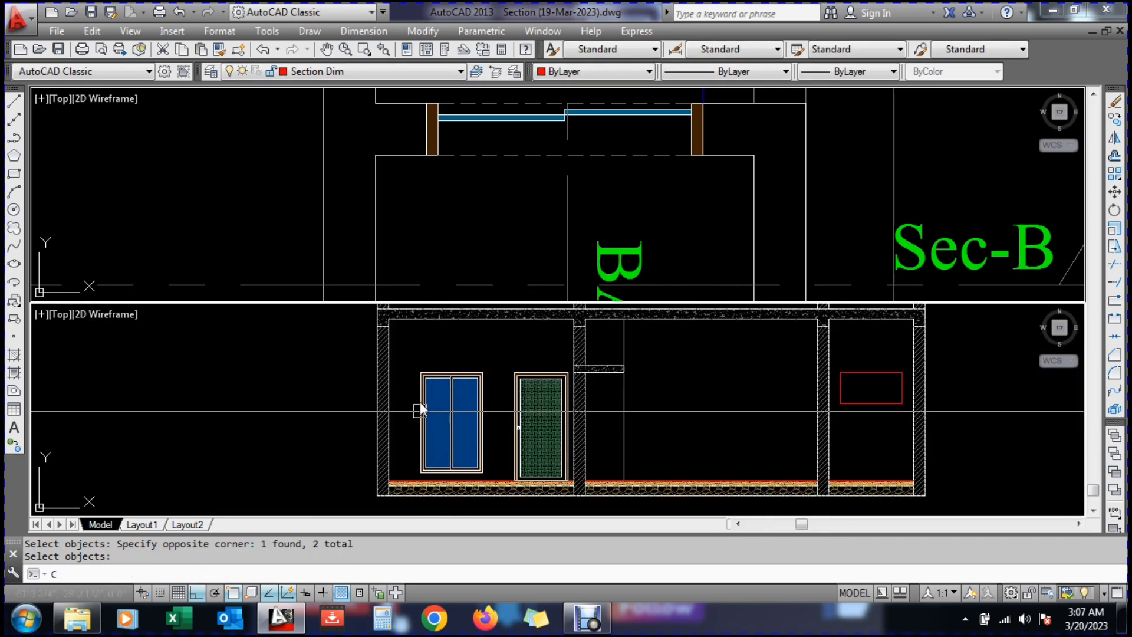
key(Return)
text(co)
key(Return)
click(413, 357)
click(501, 507)
key(Return)
click(479, 436)
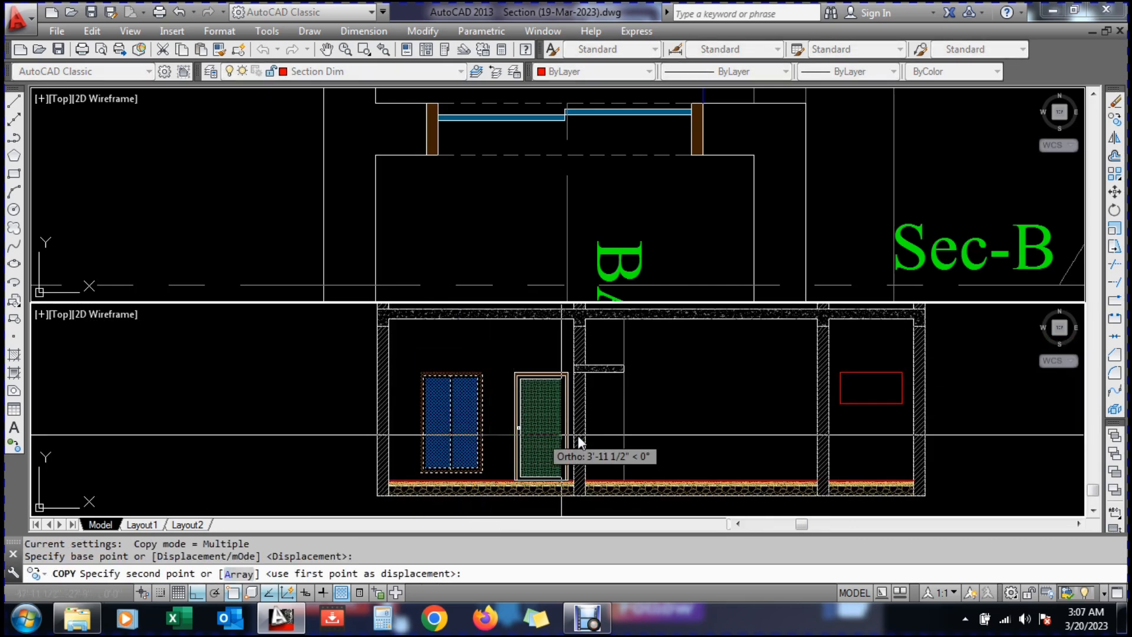
click(770, 433)
key(Escape)
Match the bathroom window rectangle's properties to the frame outline of the copied window
scroll(814, 425, up, 4)
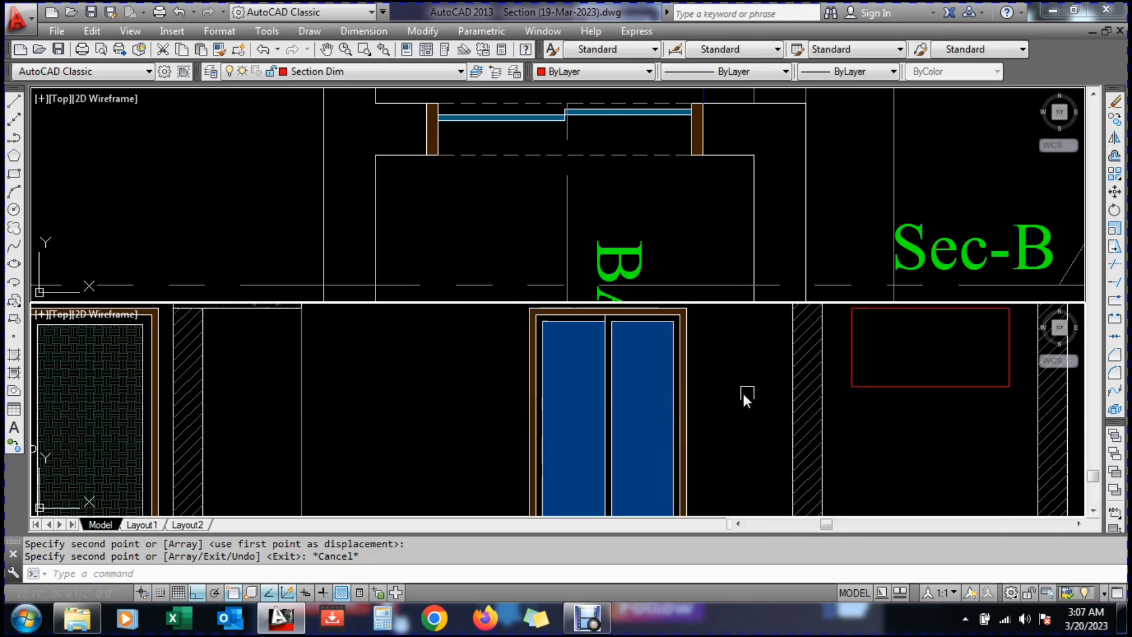
text(ma)
key(Return)
click(686, 397)
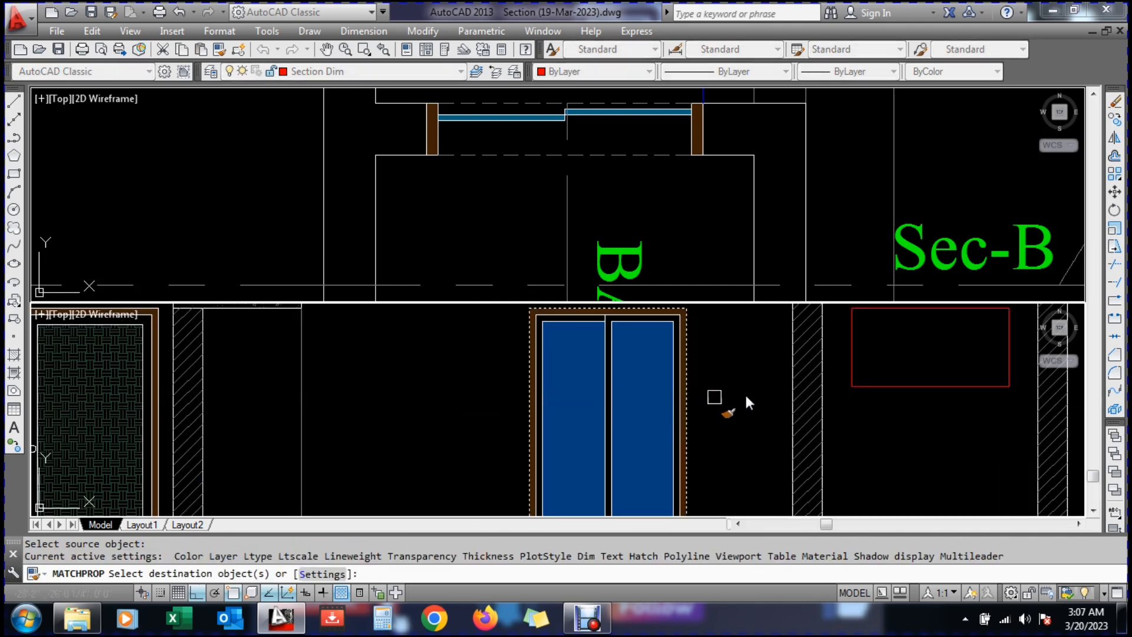
click(920, 387)
Offset the bathroom window rectangle 2" inward, and offset the resulting rectangle another 2" inward
scroll(926, 391, down, 3)
scroll(905, 391, up, 5)
key(Escape)
text(o)
key(Return)
text(2)
key(Return)
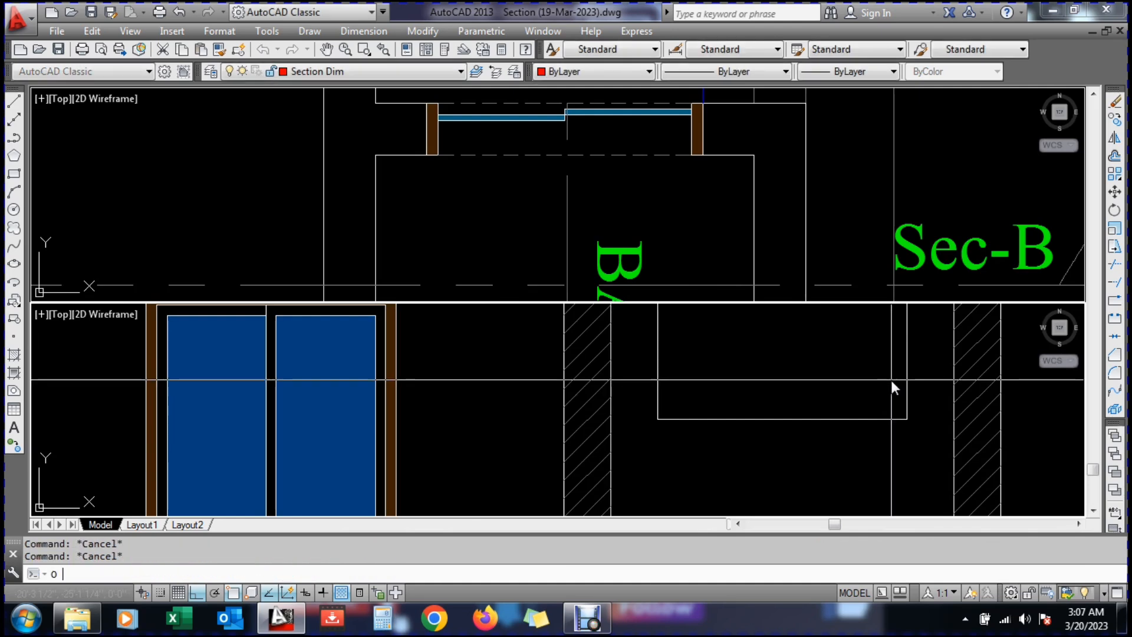
key(Return)
text(2)
key(Return)
scroll(880, 381, down, 2)
scroll(864, 373, up, 2)
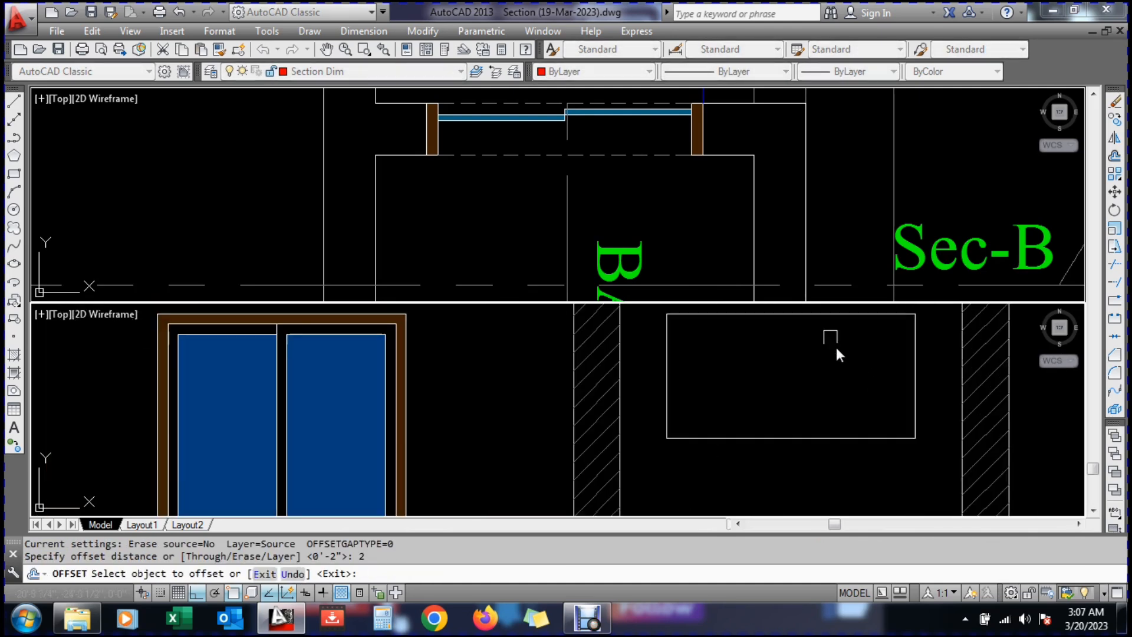
click(916, 387)
click(849, 391)
click(911, 398)
key(Escape)
key(Return)
key(Return)
click(901, 391)
click(829, 396)
key(Escape)
key(Escape)
Draw a vertical centre line across the bathroom window between the midpoints of its outer frame
text(l)
key(Return)
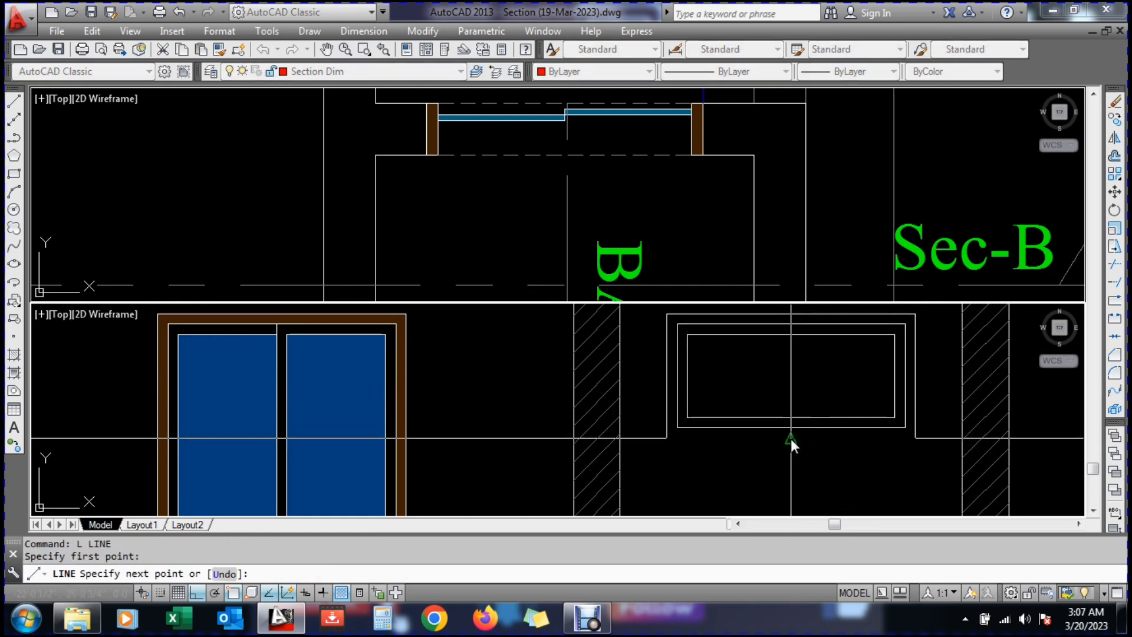
click(791, 439)
scroll(784, 374, down, 2)
key(Escape)
key(Escape)
key(Escape)
Offset the window's centre line 1" to both sides and erase the original centre line
text(o)
key(Return)
text(1)
key(Return)
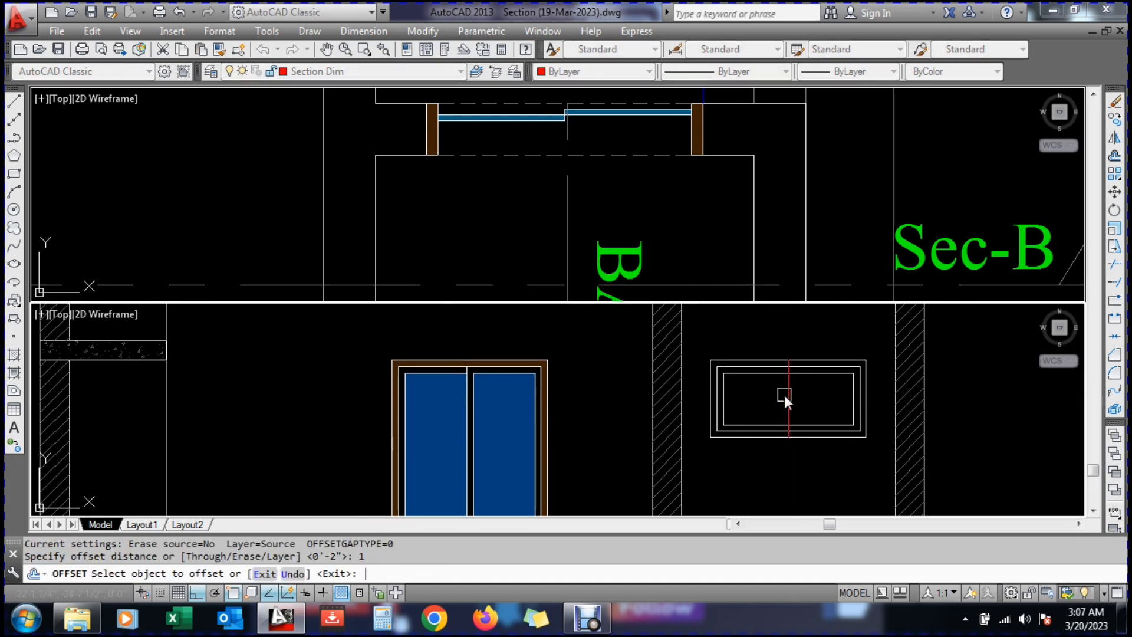
click(784, 395)
click(764, 395)
scroll(788, 388, up, 3)
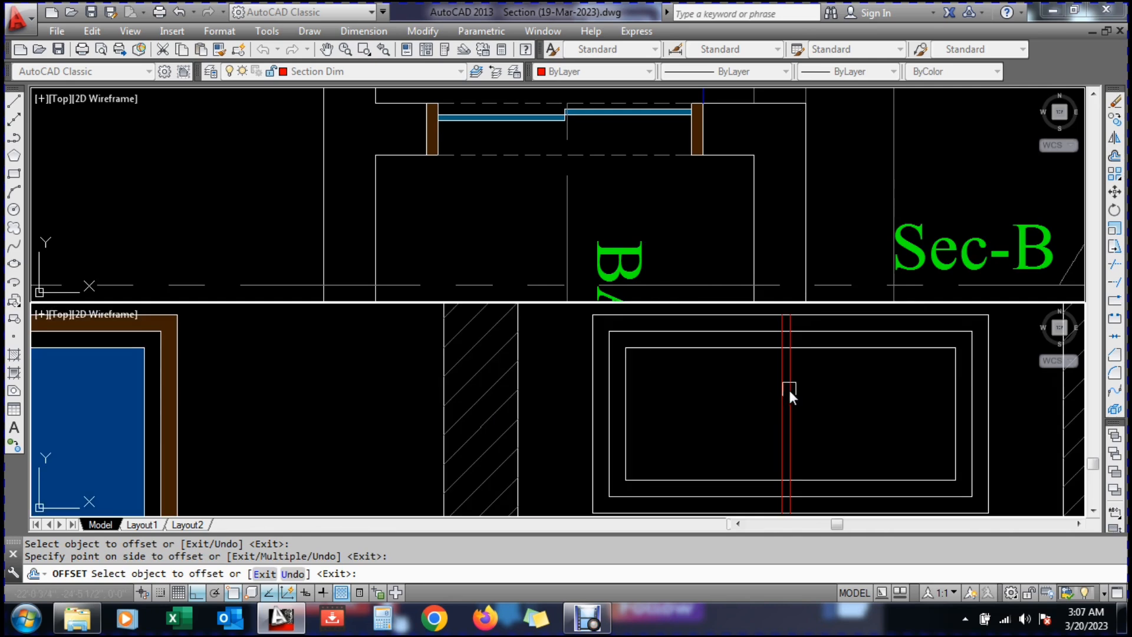
scroll(790, 390, up, 2)
key(Escape)
click(777, 372)
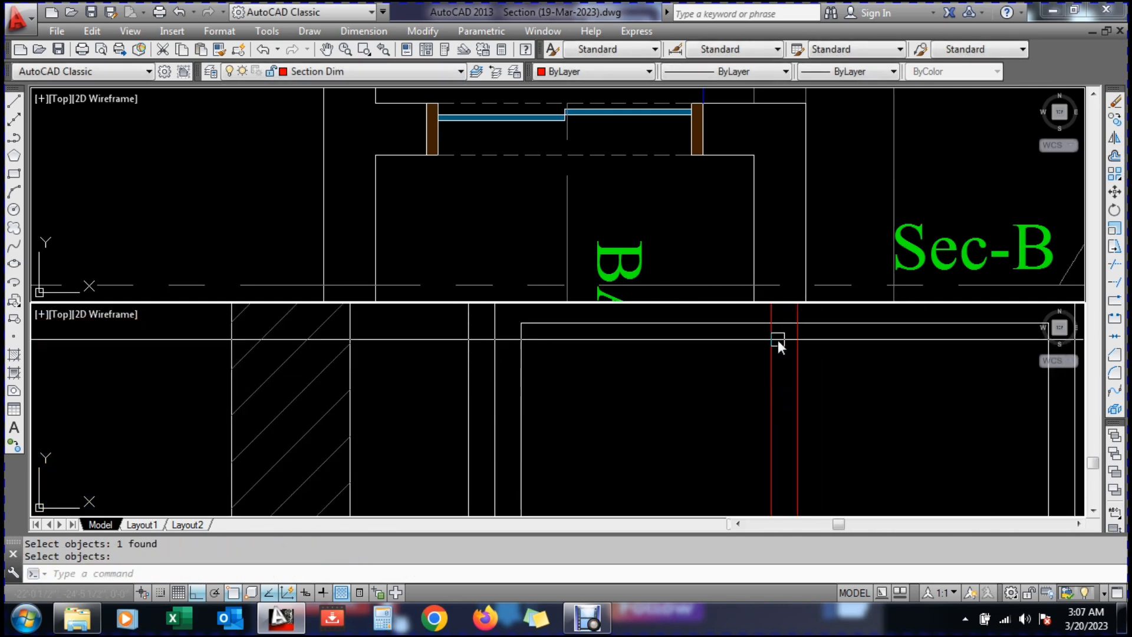
Match the two mullion lines' properties to the innermost window rectangle
text(ma)
key(Return)
click(823, 326)
click(842, 364)
click(693, 475)
scroll(682, 487, down, 2)
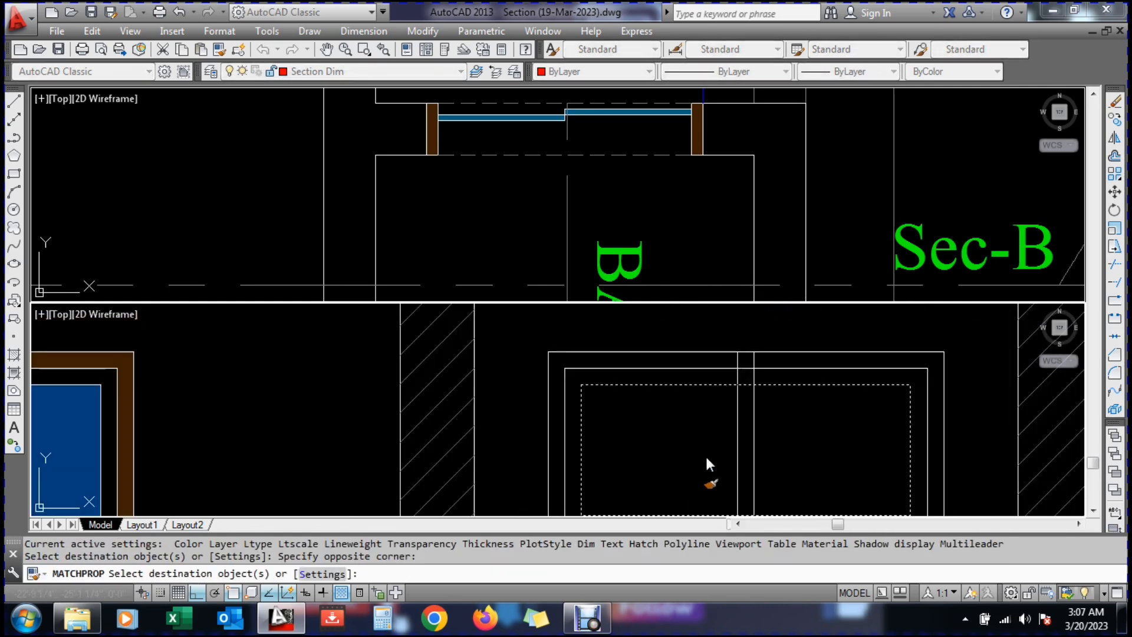
key(Escape)
key(Escape)
Trim the mullion lines and the innermost rectangle so the window is divided into two sliding panes inside its frame
text(tr)
key(Return)
scroll(746, 368, up, 4)
key(Return)
click(791, 355)
click(723, 358)
scroll(739, 411, down, 4)
scroll(715, 452, up, 6)
key(Return)
key(Return)
key(Return)
click(716, 456)
click(740, 455)
scroll(724, 447, down, 4)
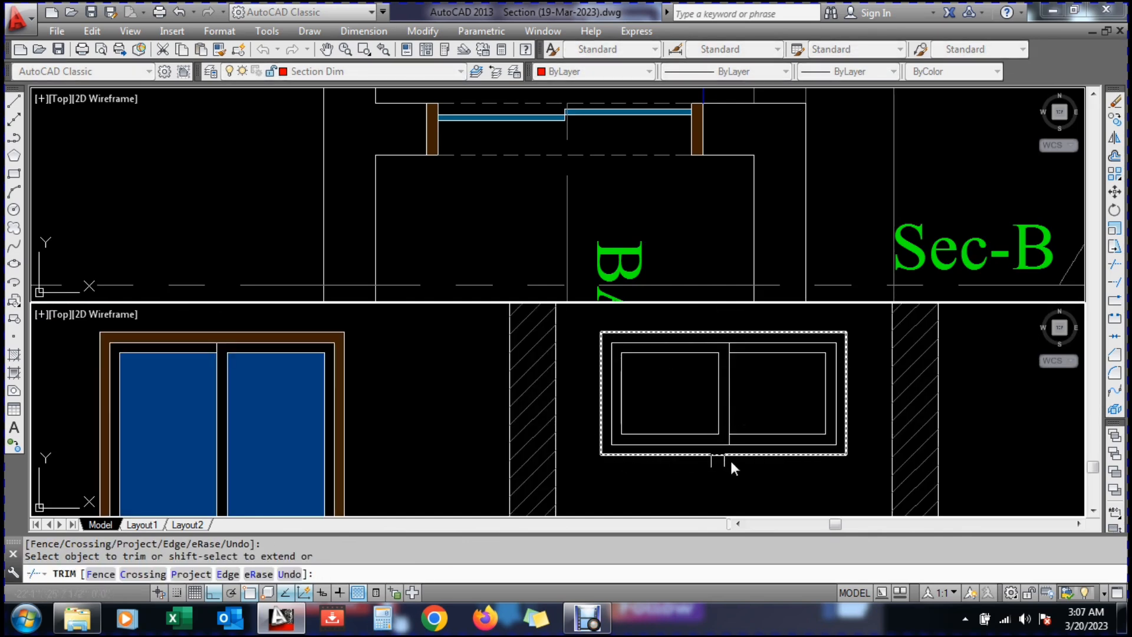
key(Escape)
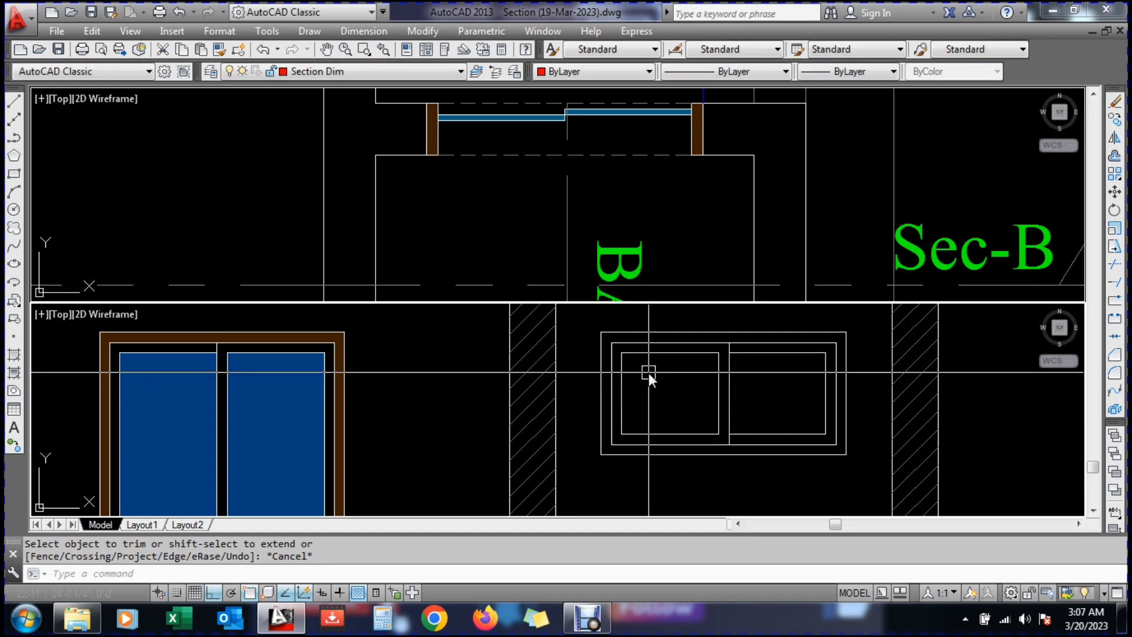
Inspect the properties of the bathroom window's left pane outline
click(635, 352)
text(mo)
key(Return)
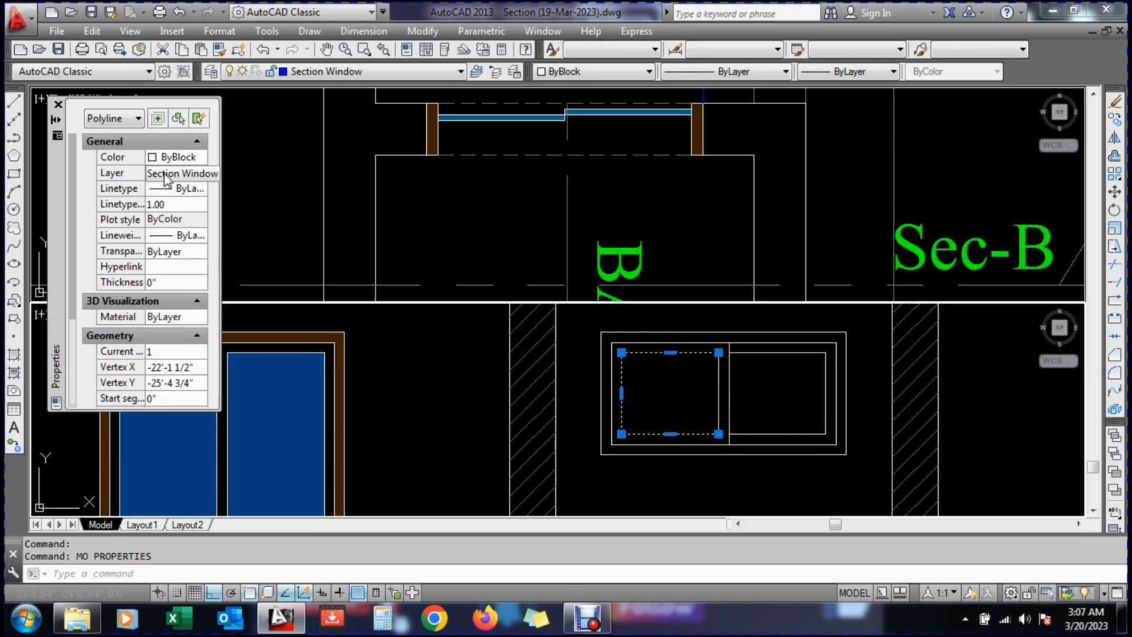
key(Escape)
key(Escape)
Hatch the band between the bathroom window's outer and inner frame rectangles with the ANSI31 pattern at scale 1.00
text(h)
key(Return)
click(319, 89)
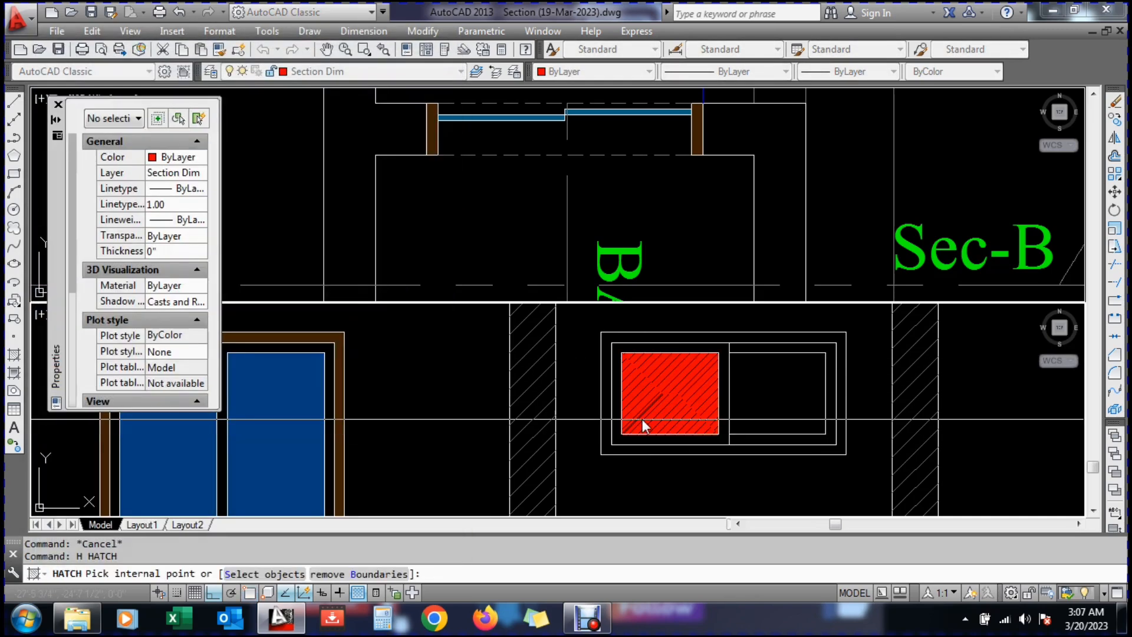
click(611, 407)
key(Return)
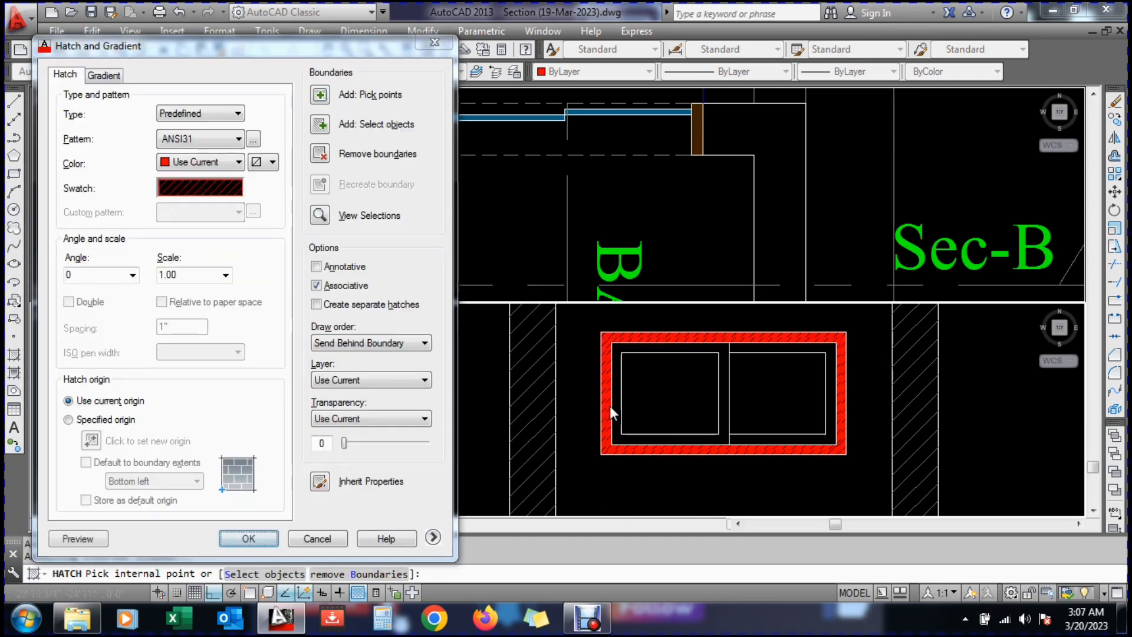
key(Return)
Examine the small window in the WALL-B elevation and its frame properties, and compare it with the bathroom window in the section
scroll(590, 448, down, 5)
scroll(748, 374, up, 4)
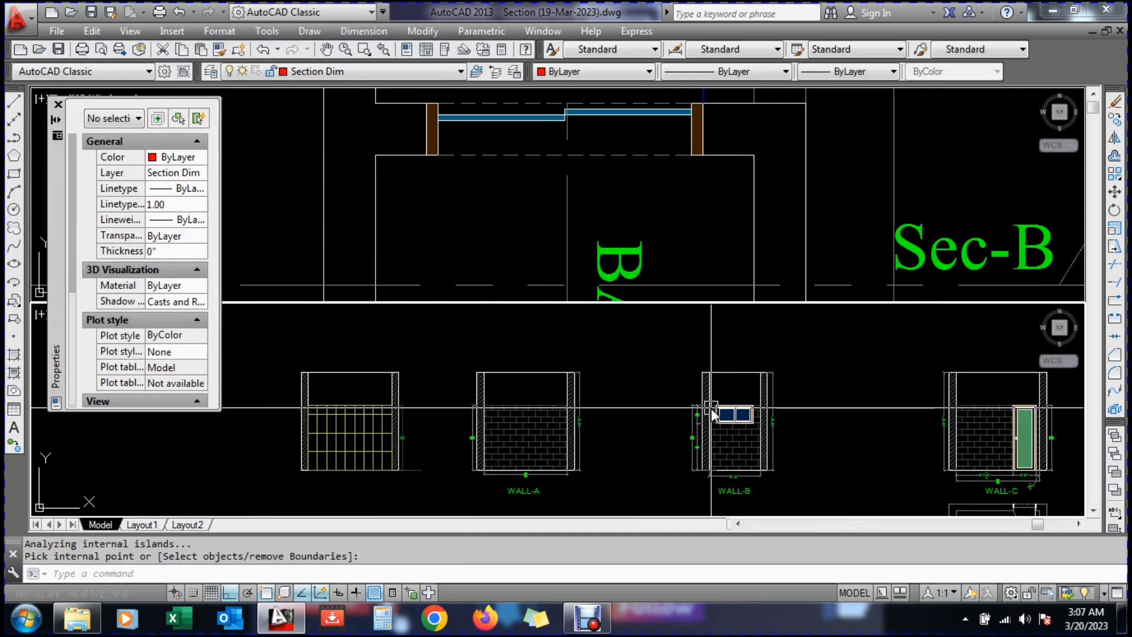
scroll(712, 413, up, 6)
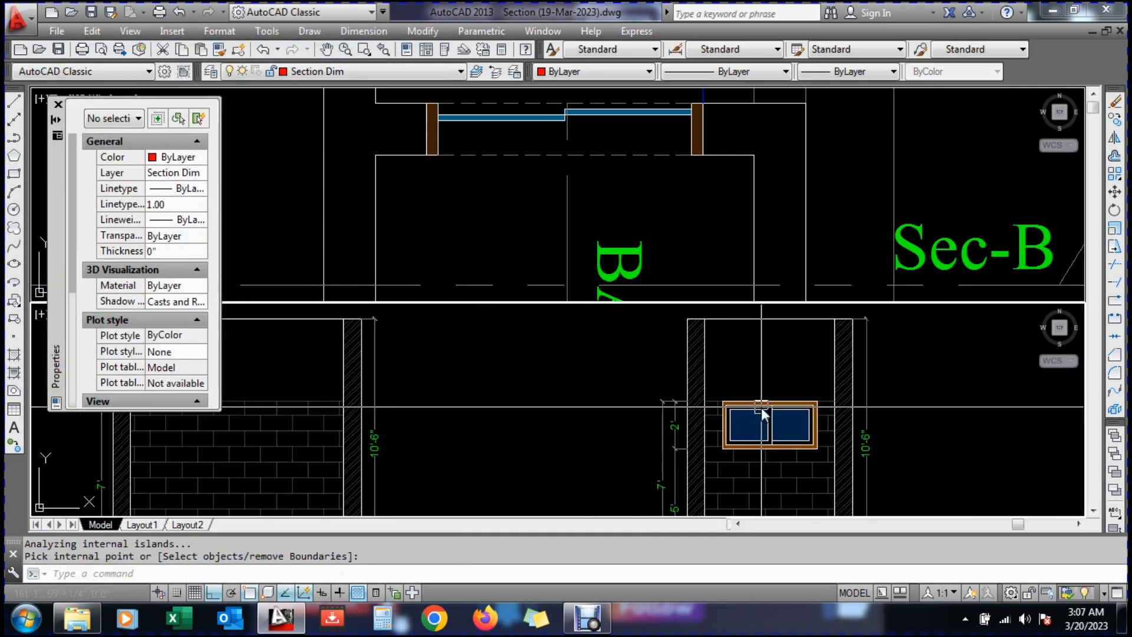
click(718, 403)
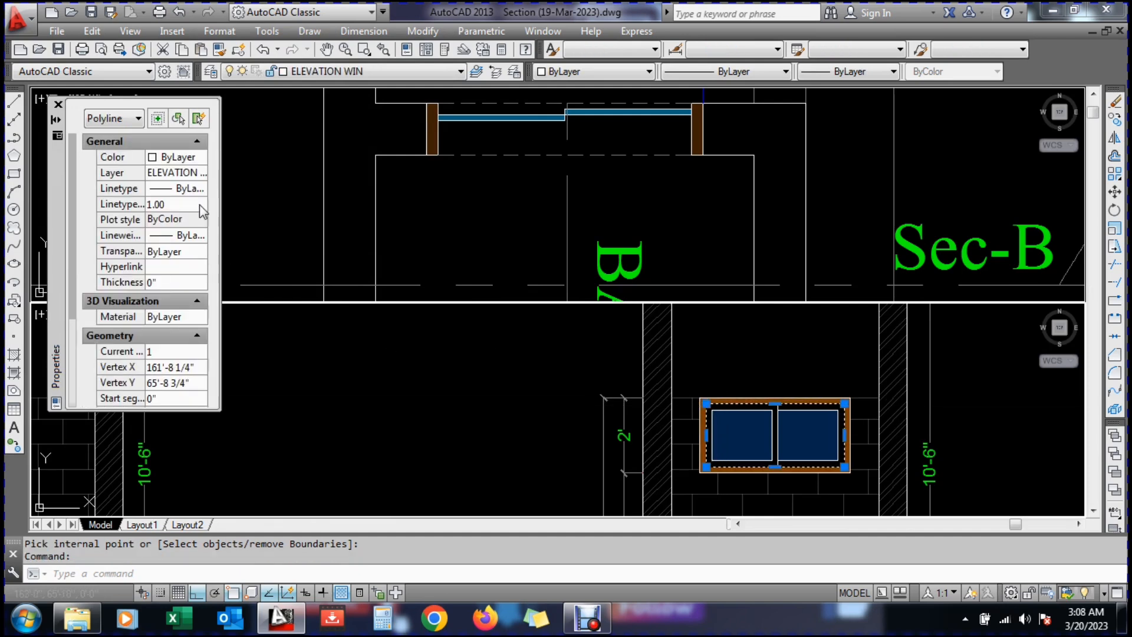
key(Escape)
scroll(616, 428, down, 8)
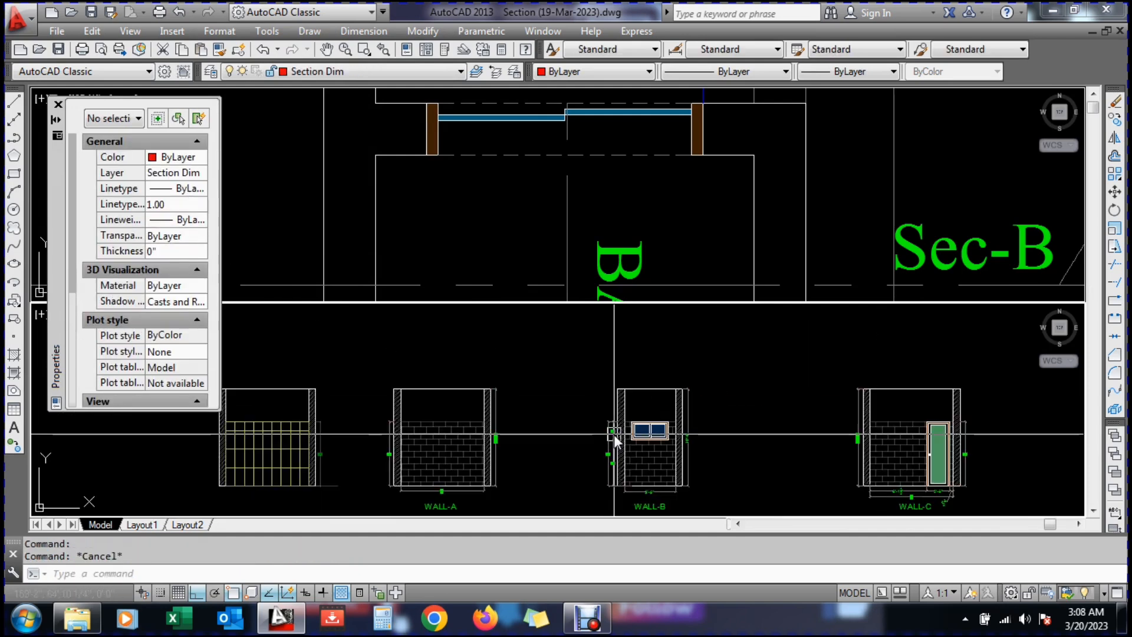
scroll(577, 449, up, 6)
scroll(576, 448, down, 6)
scroll(609, 437, up, 7)
scroll(613, 422, up, 8)
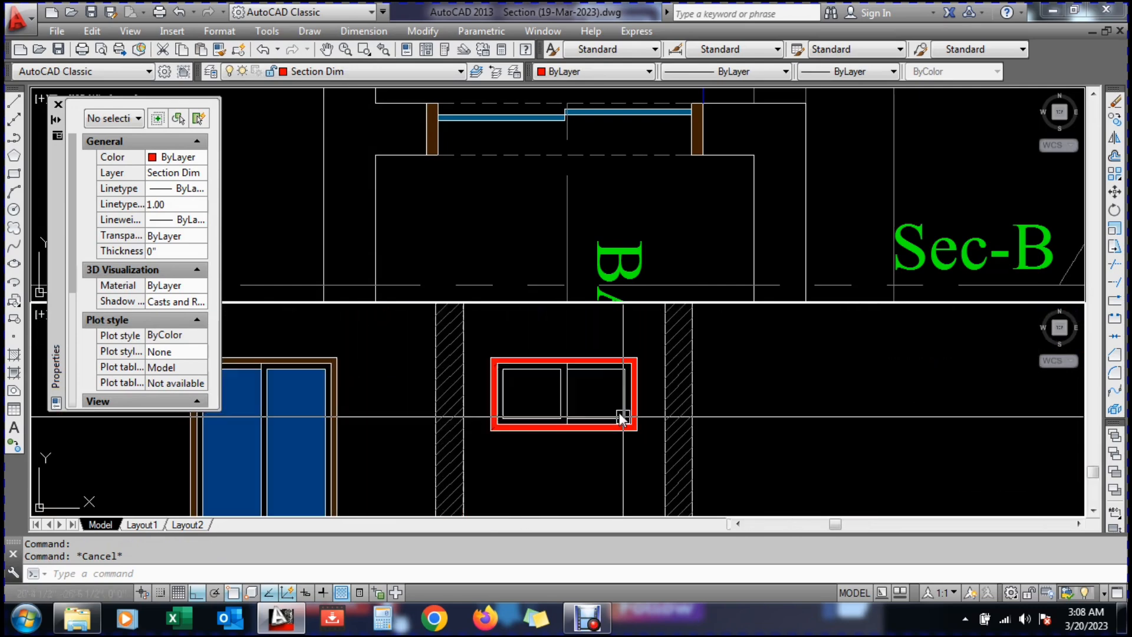
scroll(584, 392, down, 6)
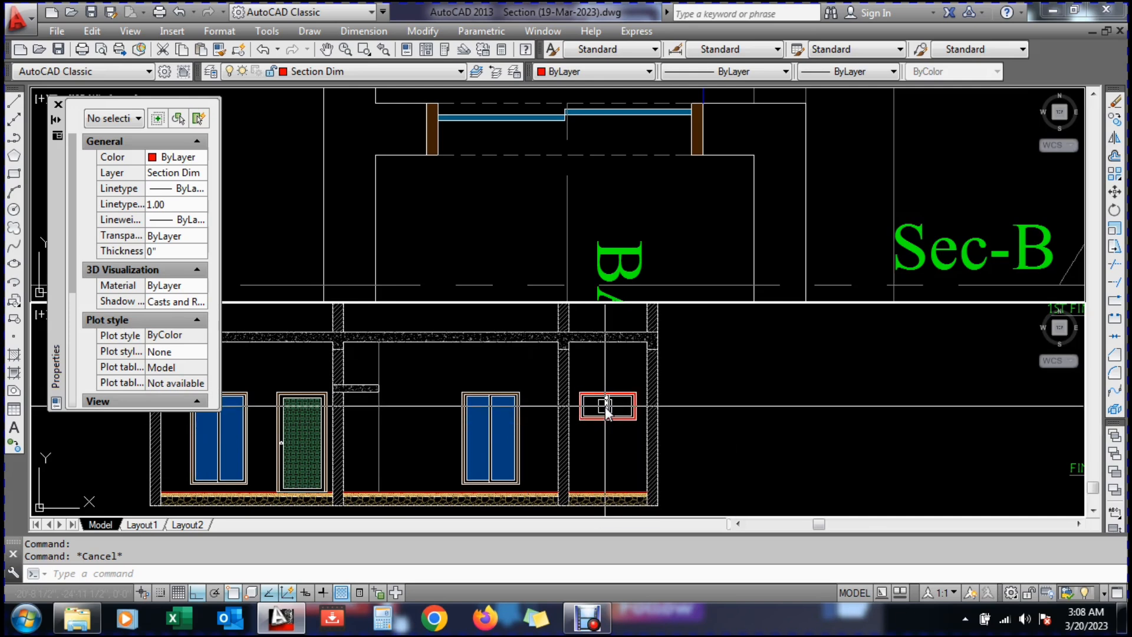
scroll(584, 426, up, 5)
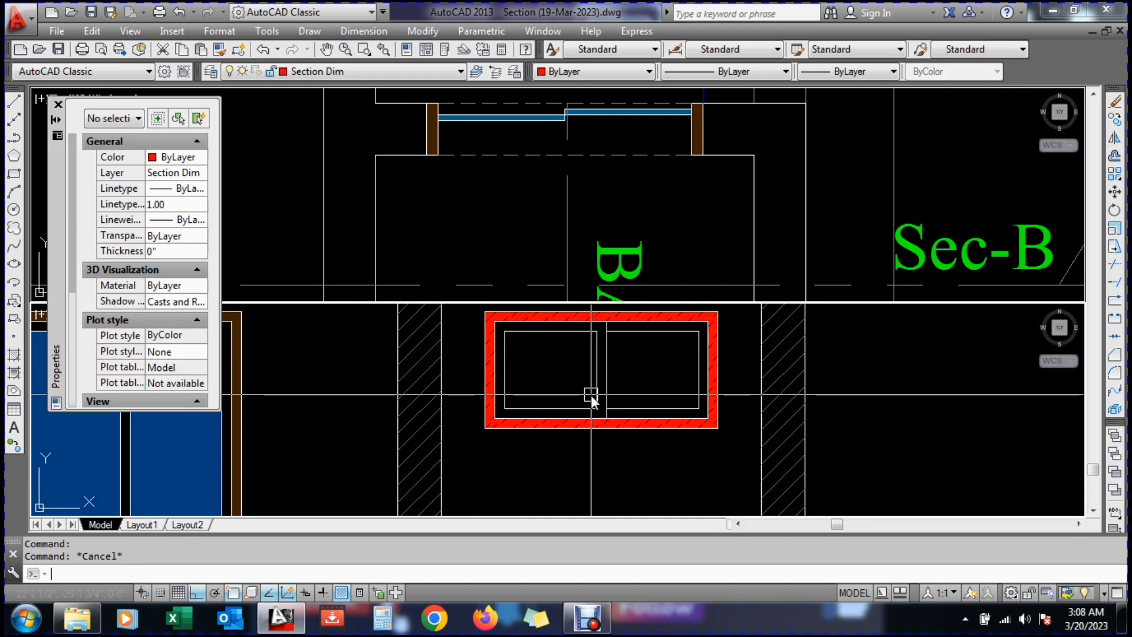
text(ma)
key(Return)
key(Escape)
key(Escape)
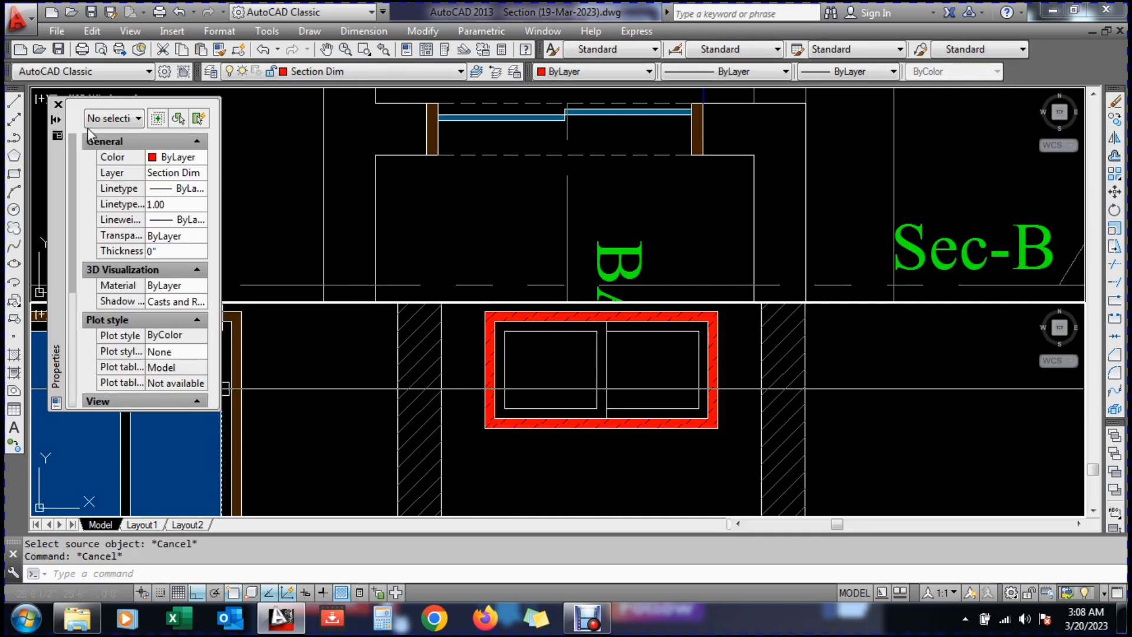
click(58, 105)
text(ma)
key(Return)
scroll(234, 331, up, 4)
click(237, 334)
click(243, 356)
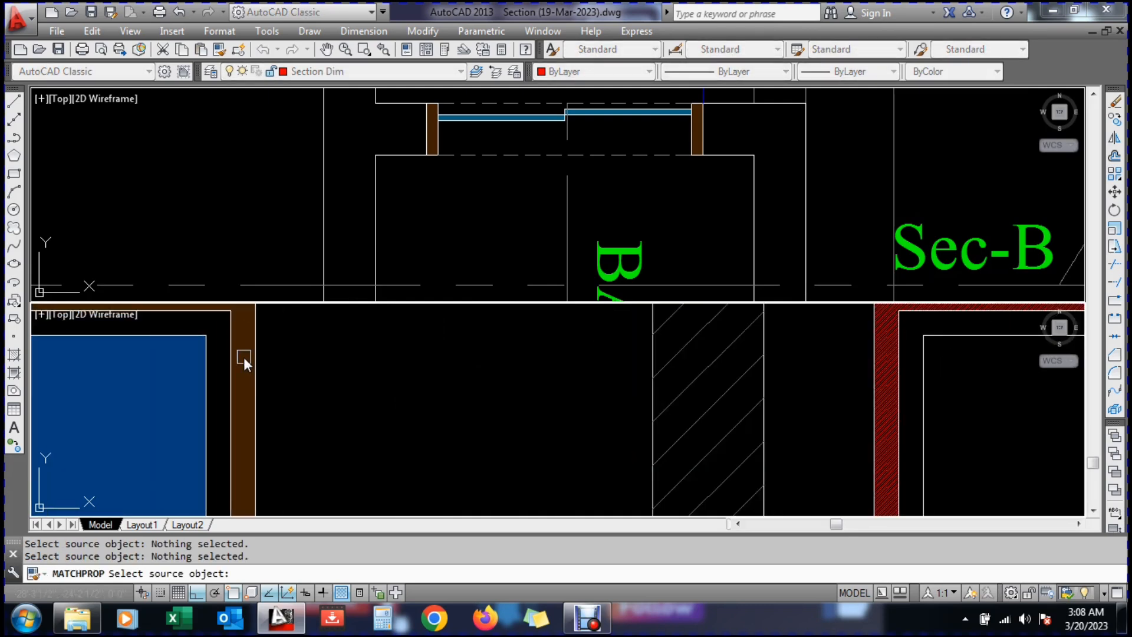
scroll(244, 358, down, 2)
scroll(245, 397, up, 4)
scroll(237, 406, down, 3)
scroll(236, 483, up, 5)
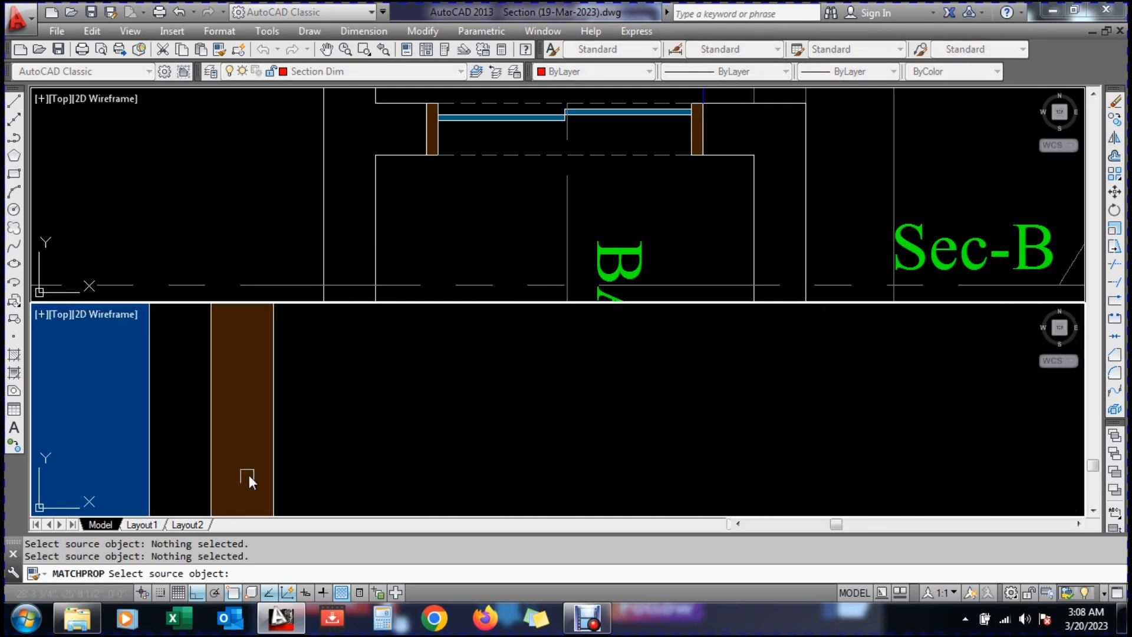
scroll(240, 433, down, 4)
key(Escape)
key(Escape)
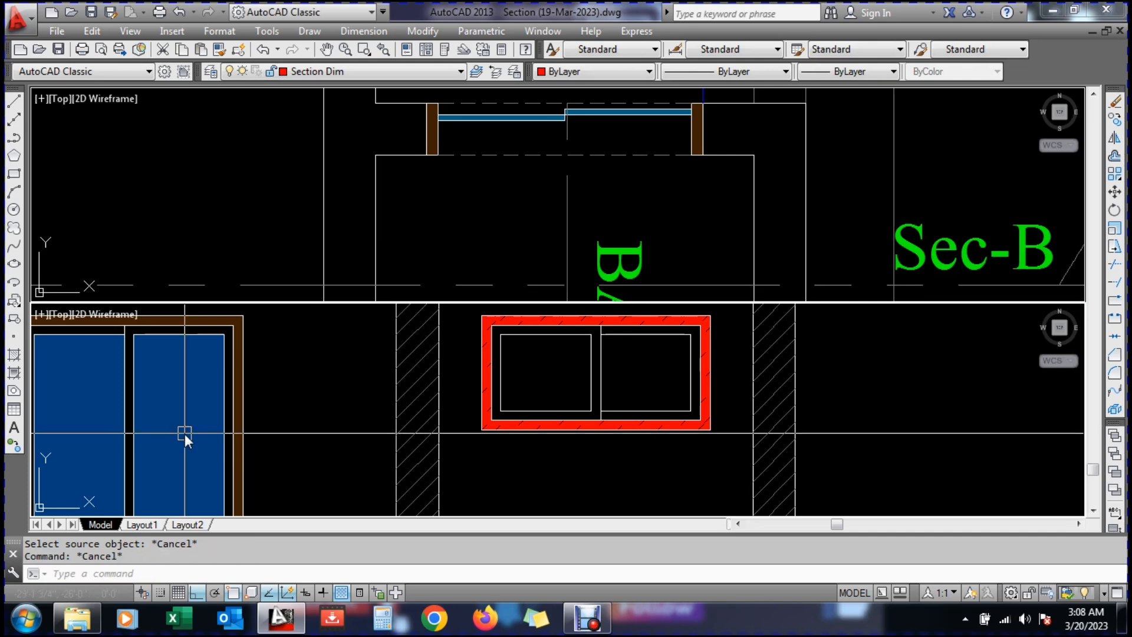
text(ma)
key(Return)
scroll(238, 463, up, 4)
click(236, 449)
scroll(238, 423, down, 4)
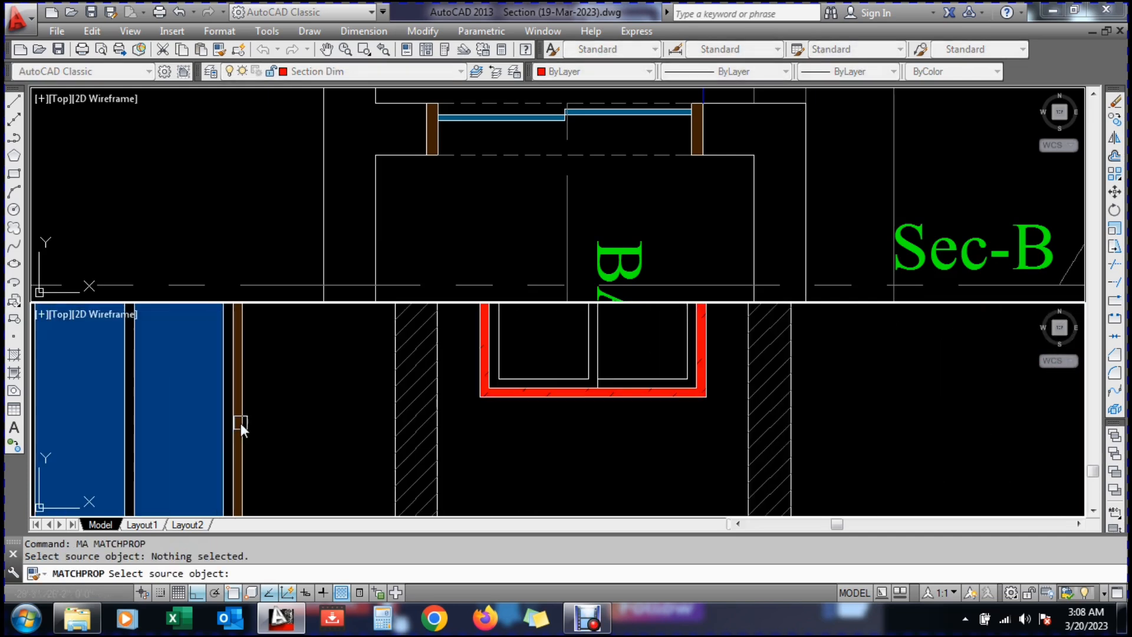
scroll(215, 431, down, 4)
scroll(213, 432, up, 5)
click(215, 431)
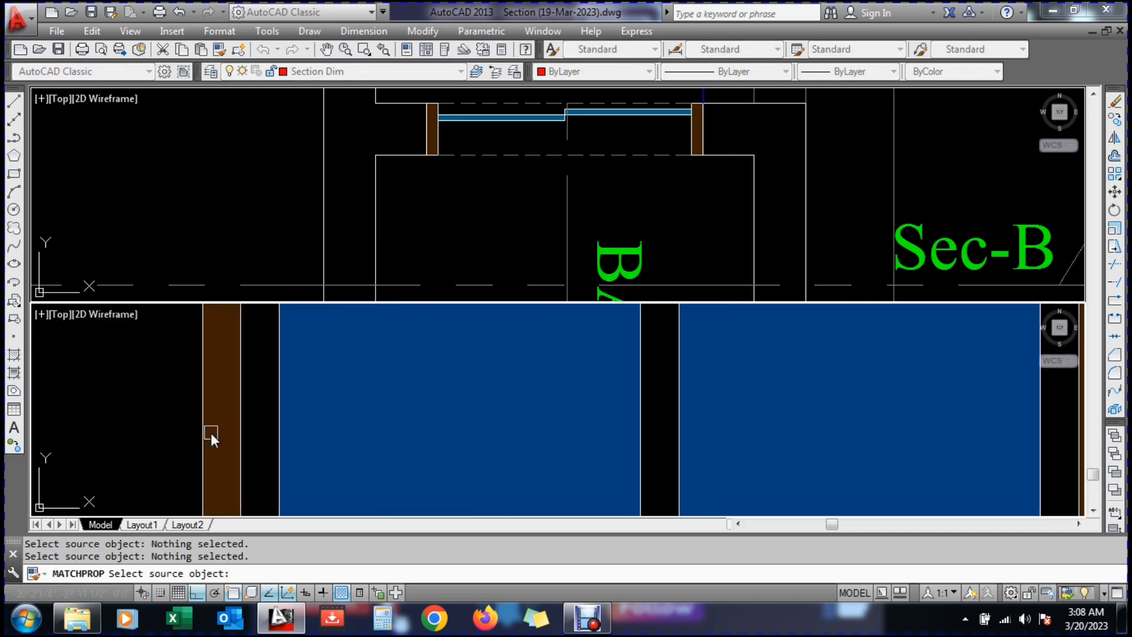
key(Escape)
Erase the outer frame outline of the blue double-pane window in the middle room to expose its brown frame hatch
text(e)
key(Return)
click(203, 424)
key(Return)
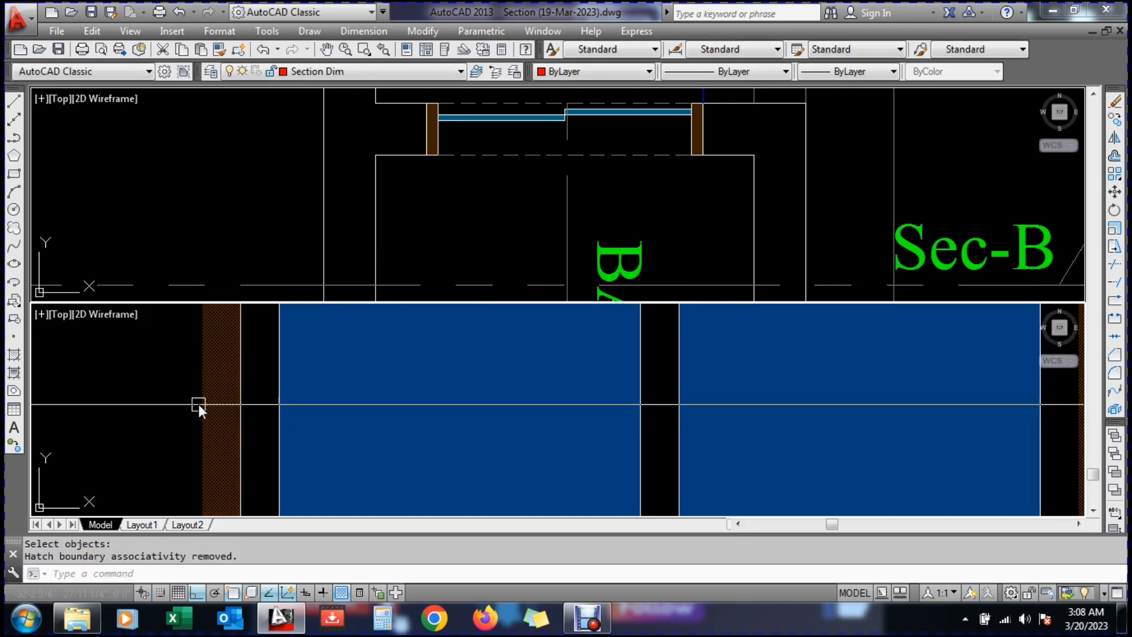
Match the properties of the middle-room window's brown frame hatch onto the bathroom window's red frame hatch
scroll(201, 416, down, 2)
text(ma)
key(Return)
click(205, 402)
scroll(176, 419, down, 5)
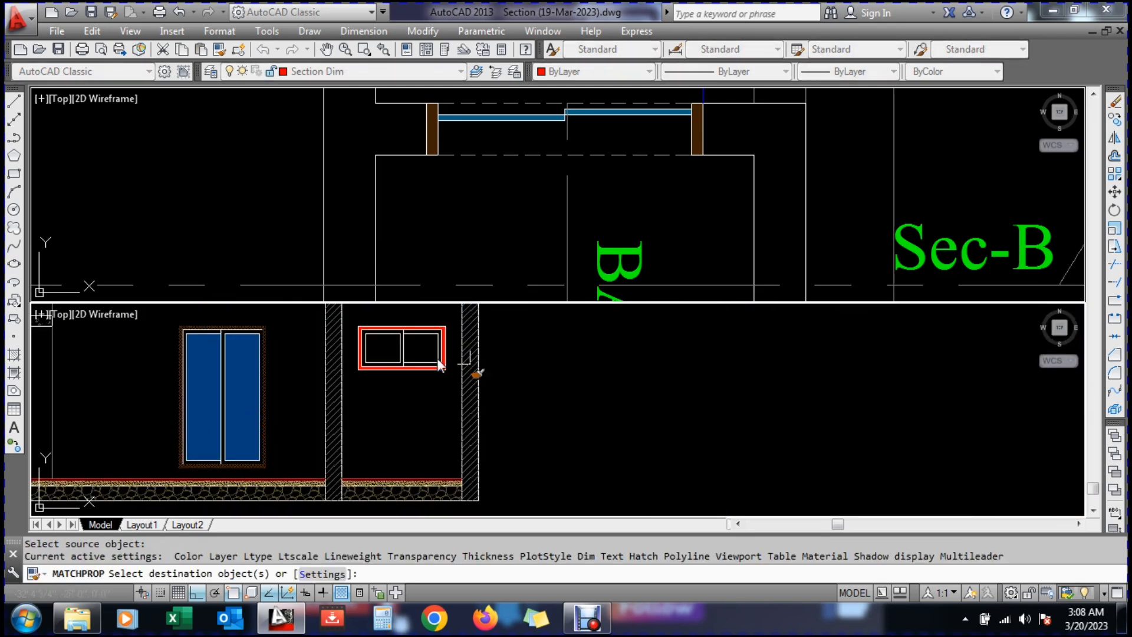
scroll(422, 367, up, 5)
click(458, 391)
scroll(502, 412, down, 3)
scroll(463, 364, up, 5)
key(Escape)
key(Escape)
key(Escape)
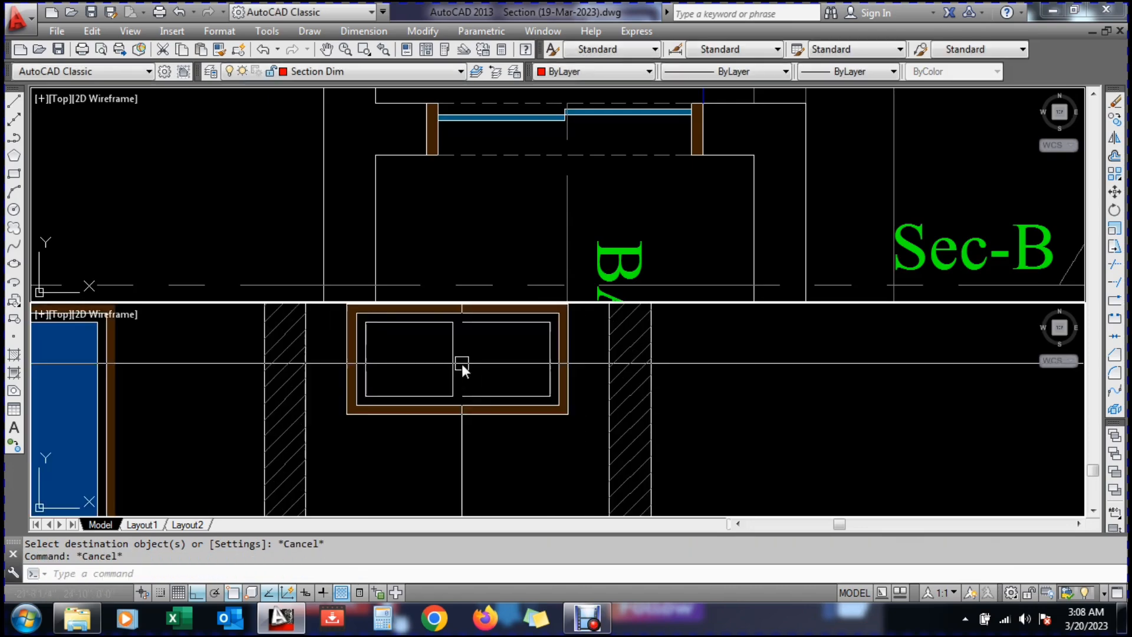
Hatch both panes of the bathroom window with the ANSI31 pattern at scale 1.00
text(h)
key(Return)
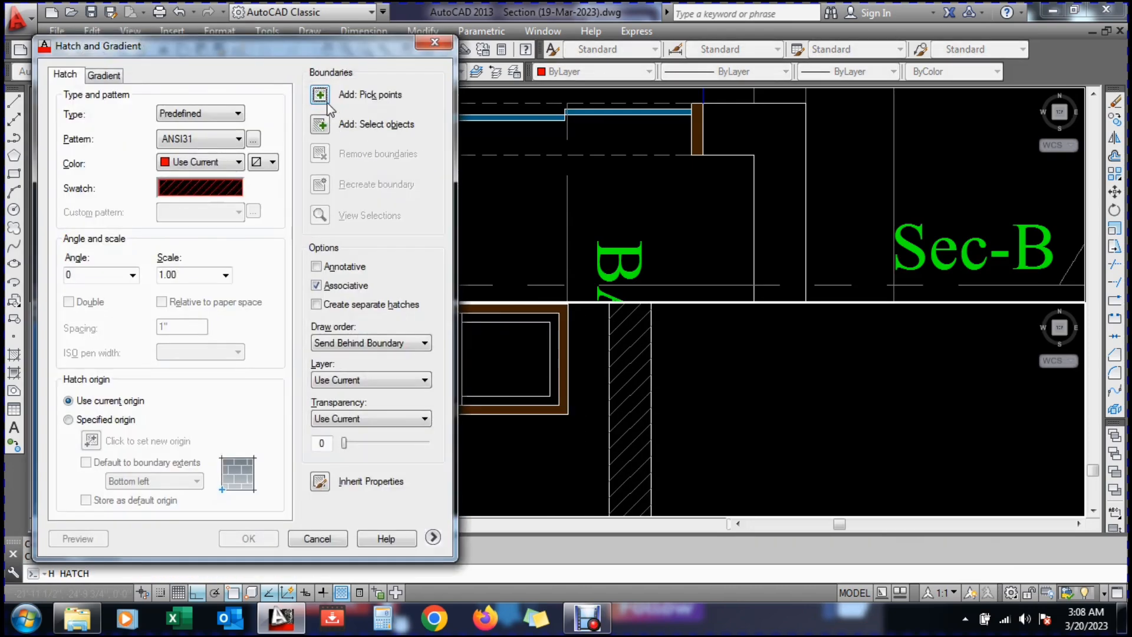
click(320, 95)
click(488, 352)
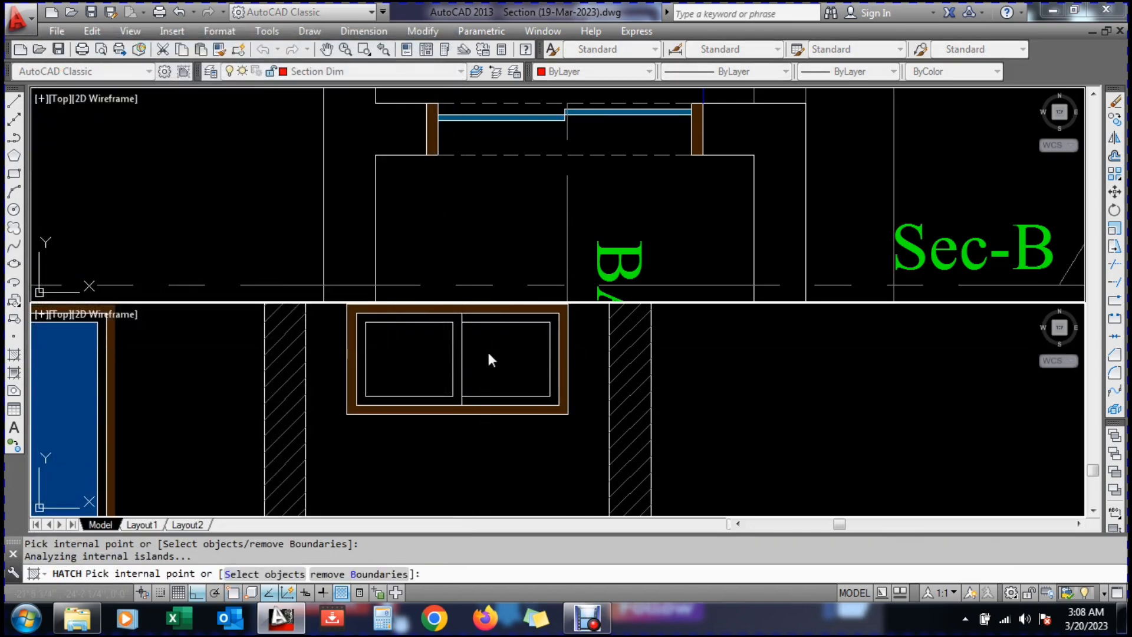
key(Return)
key(Return)
key(Escape)
text(ma)
key(Return)
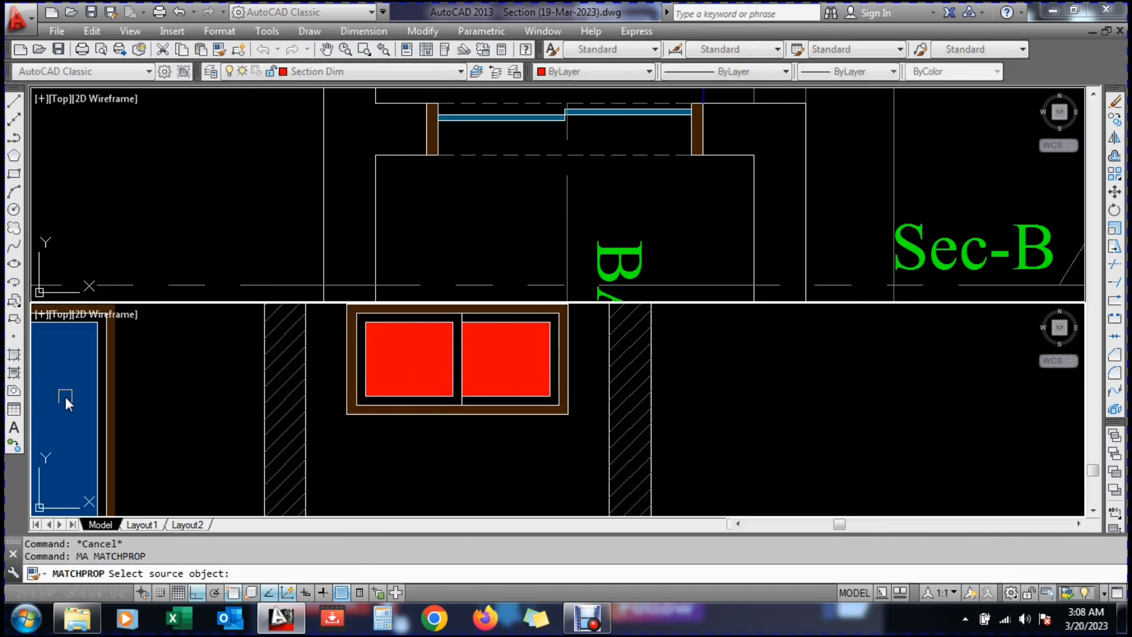
click(226, 398)
click(404, 378)
scroll(415, 399, down, 4)
key(Escape)
Match the blue glass hatch of the middle-room window onto the bathroom window's pane hatch
key(Return)
click(295, 414)
click(289, 427)
scroll(424, 381, up, 4)
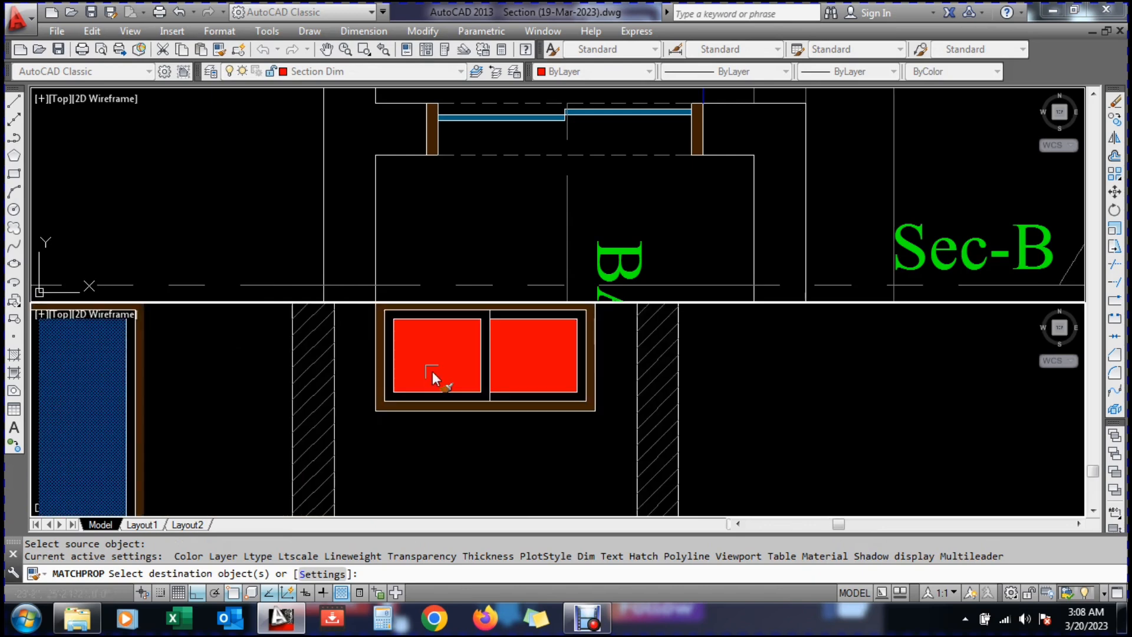
click(424, 380)
key(Escape)
Erase the whole double-pane window in the middle room of the section and save the drawing
scroll(436, 409, down, 4)
text(e)
key(Return)
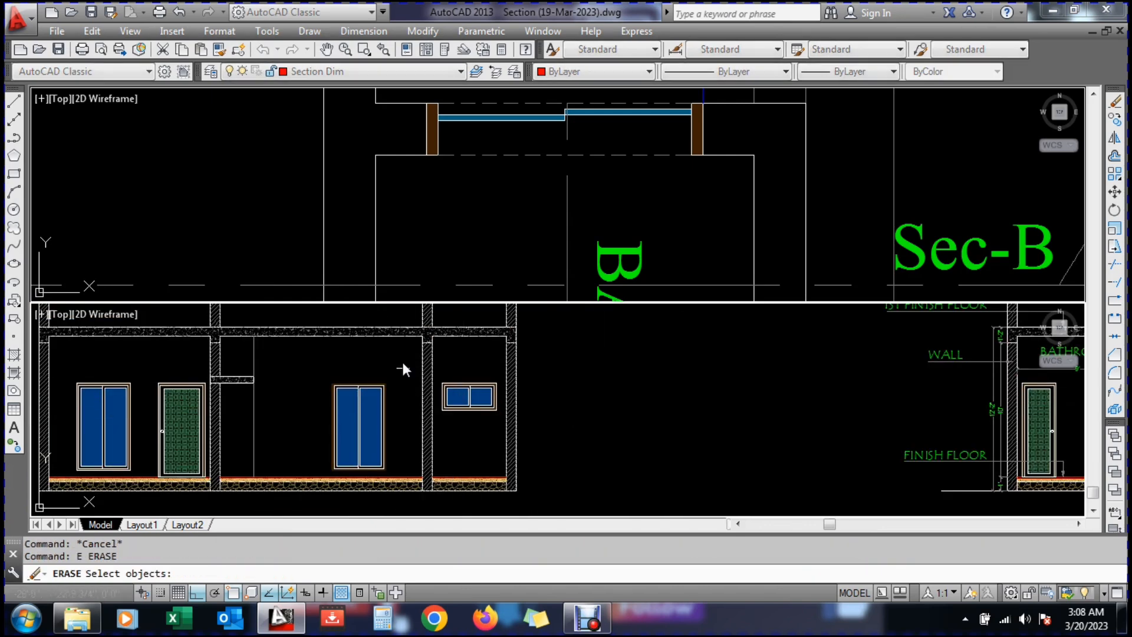
click(403, 362)
click(312, 471)
key(Return)
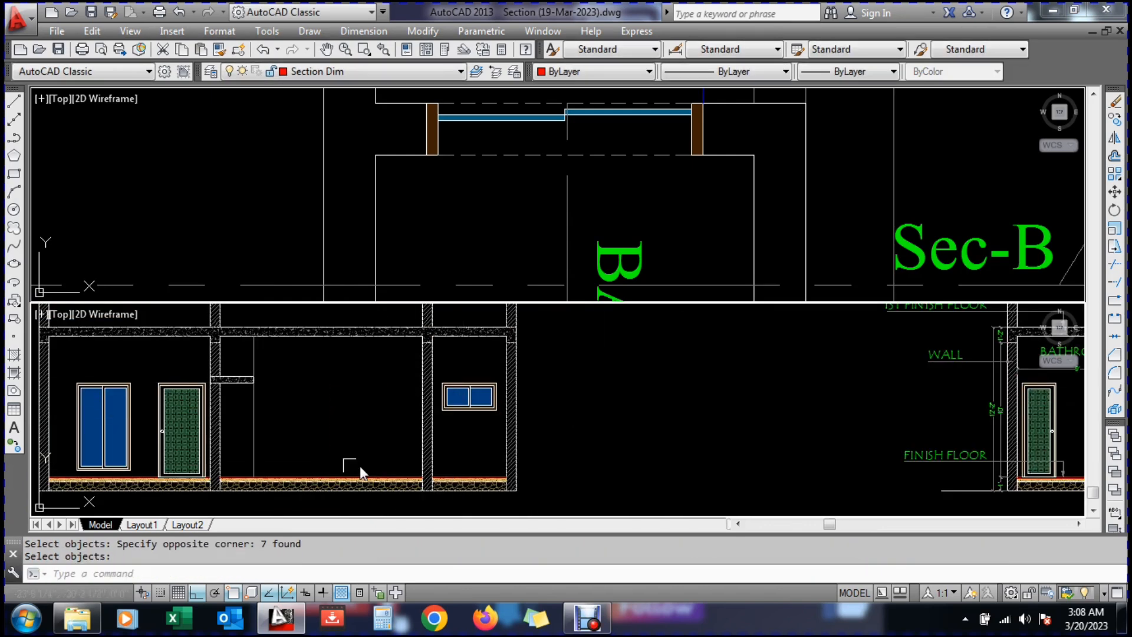
key(Return)
scroll(501, 448, down, 4)
key(ctrl+s)
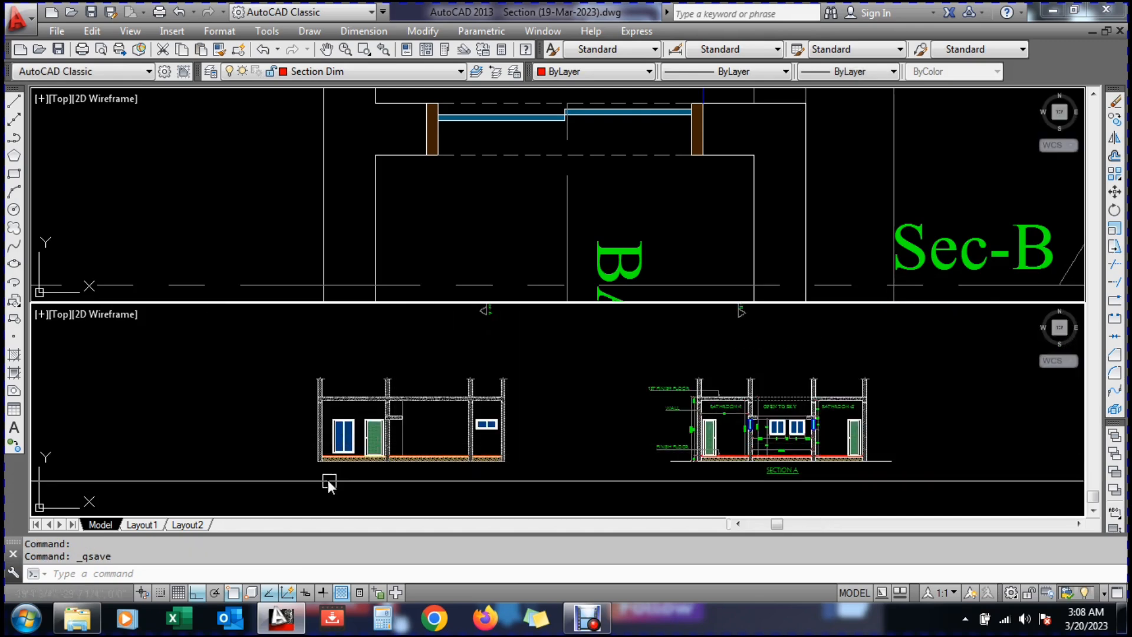
Stretch both ends of the section's ground line outward beyond the two outer walls
scroll(333, 482, up, 5)
click(339, 480)
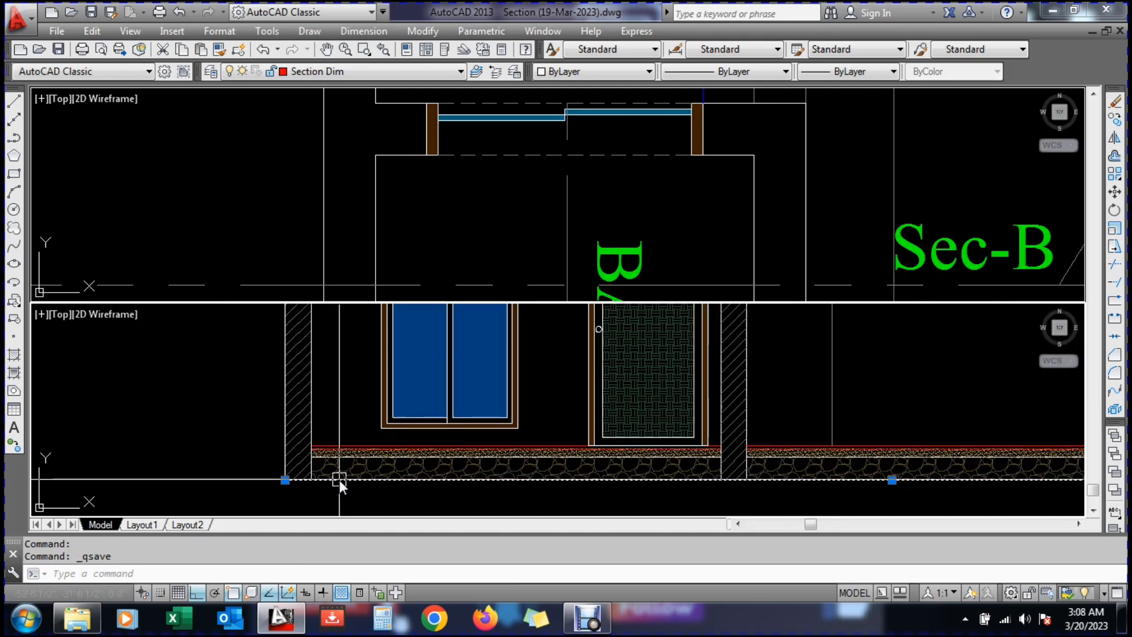
click(285, 480)
key(Escape)
scroll(501, 477, down, 3)
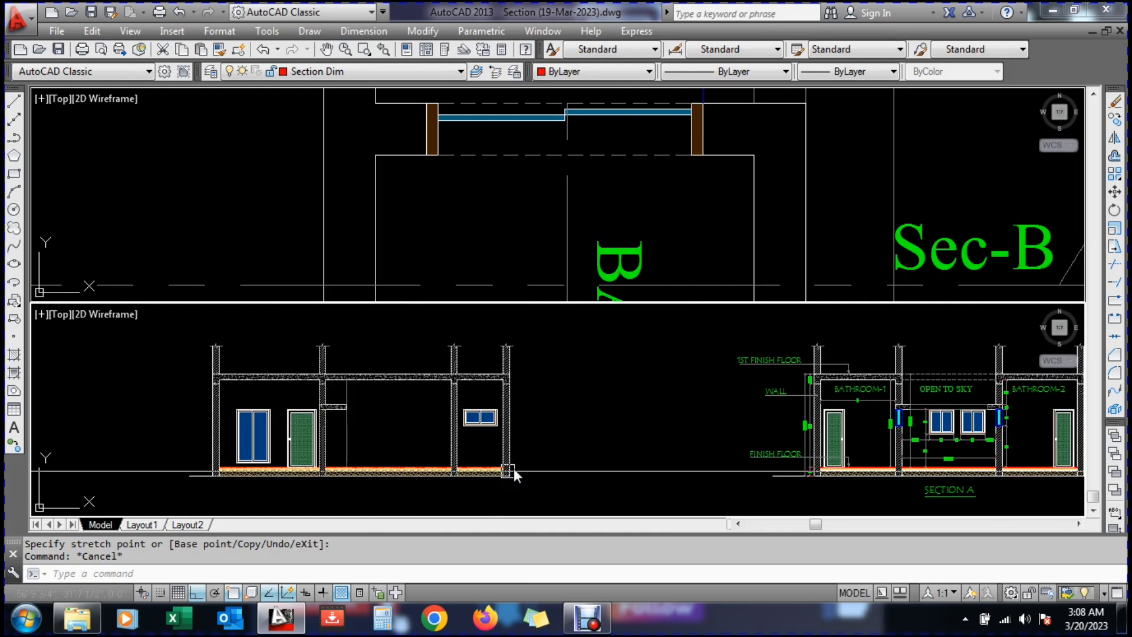
scroll(501, 477, up, 4)
click(449, 494)
click(493, 492)
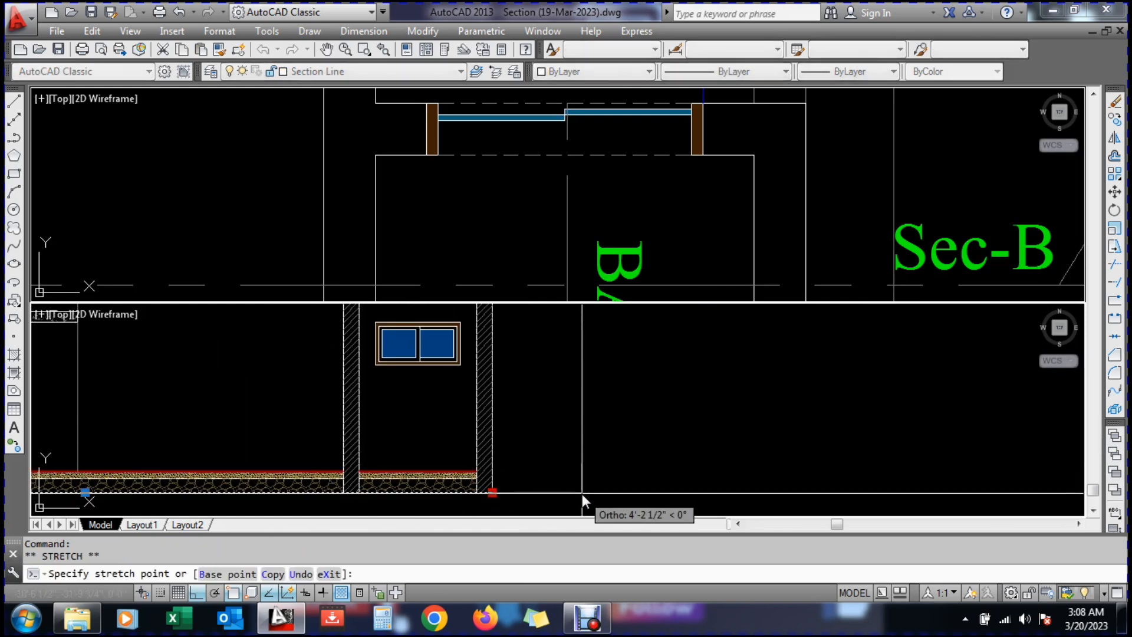
key(Escape)
scroll(363, 455, down, 3)
scroll(274, 450, up, 1)
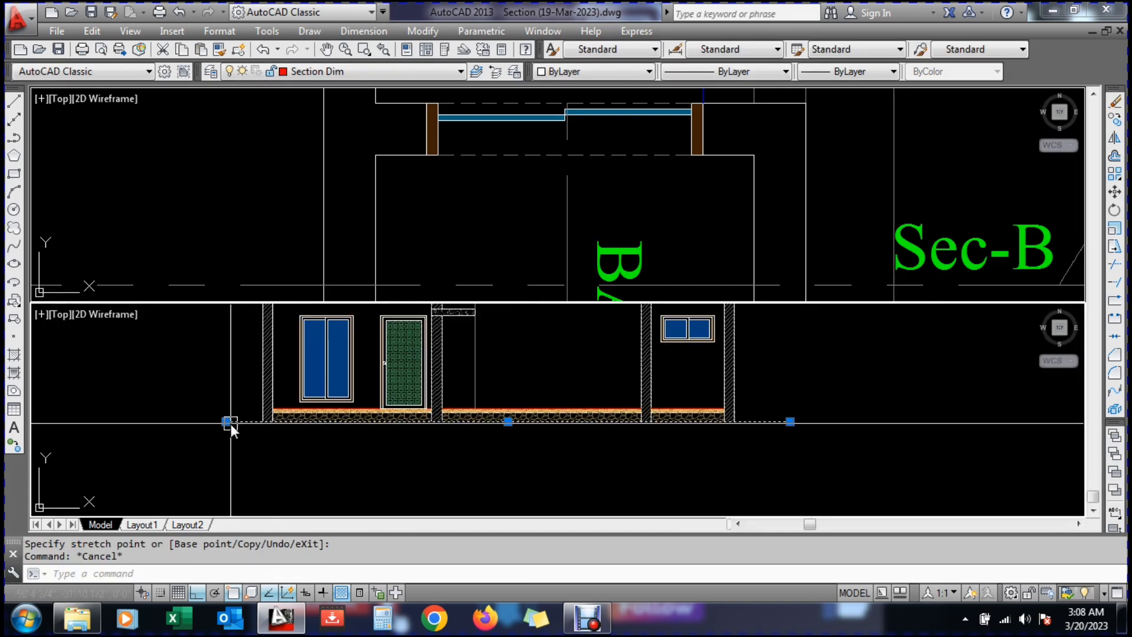
Stretch the left end of the ground line farther out from the outer wall
click(231, 423)
click(225, 422)
click(185, 423)
key(Escape)
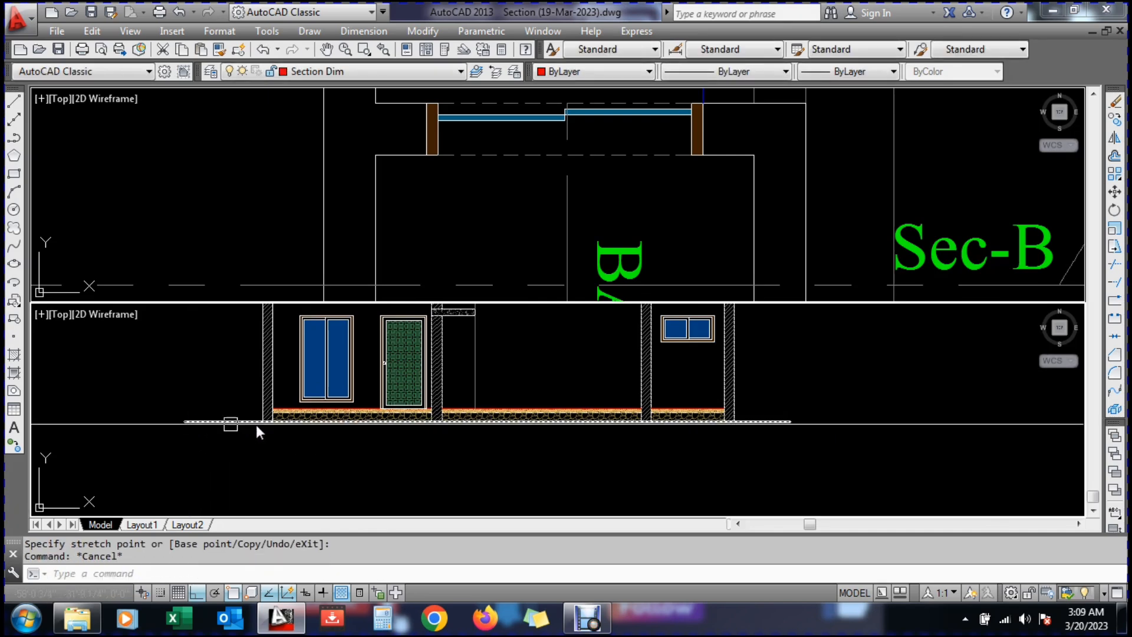
Copy the SECTION A title from the finished section to below the new section's ground line
scroll(530, 436, down, 4)
scroll(944, 448, up, 4)
text(c)
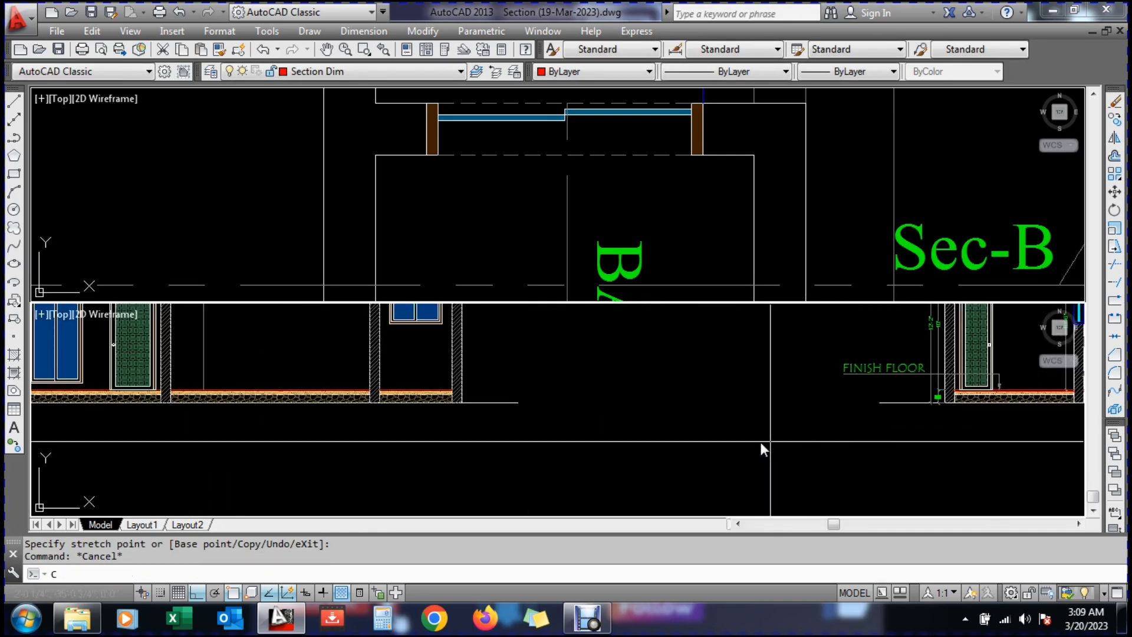
text(o)
scroll(744, 440, down, 4)
key(space)
click(892, 438)
key(space)
click(886, 437)
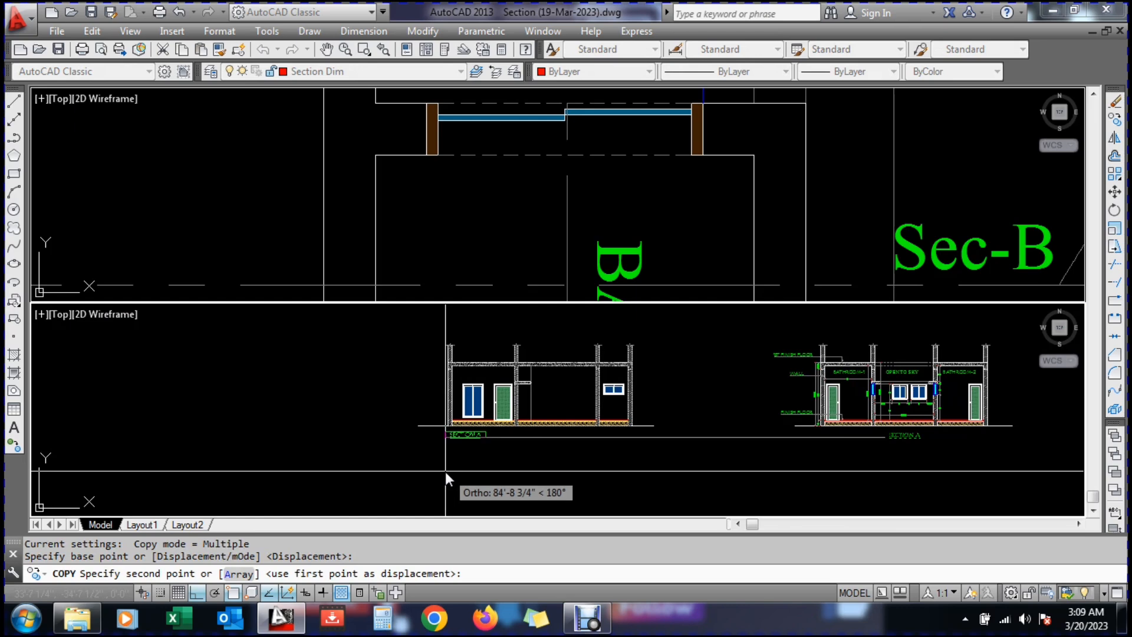
scroll(520, 465, up, 2)
click(521, 465)
key(Escape)
Change the copied title's text to SECTION B
text(ed)
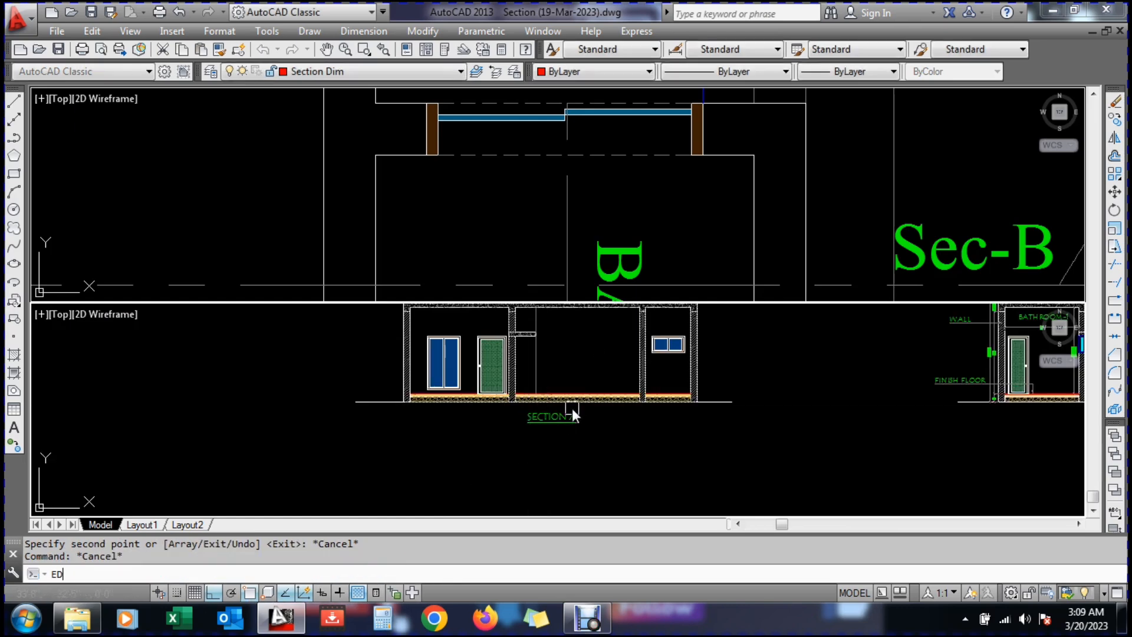
key(space)
click(571, 412)
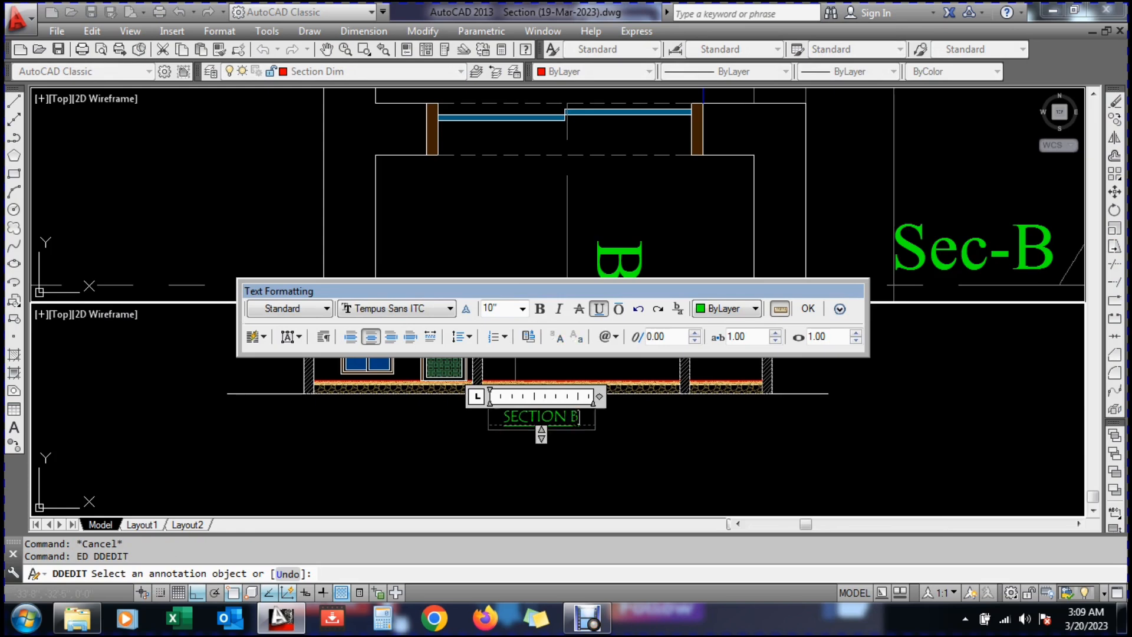
click(631, 468)
key(Escape)
text(p)
key(space)
scroll(605, 433, down, 2)
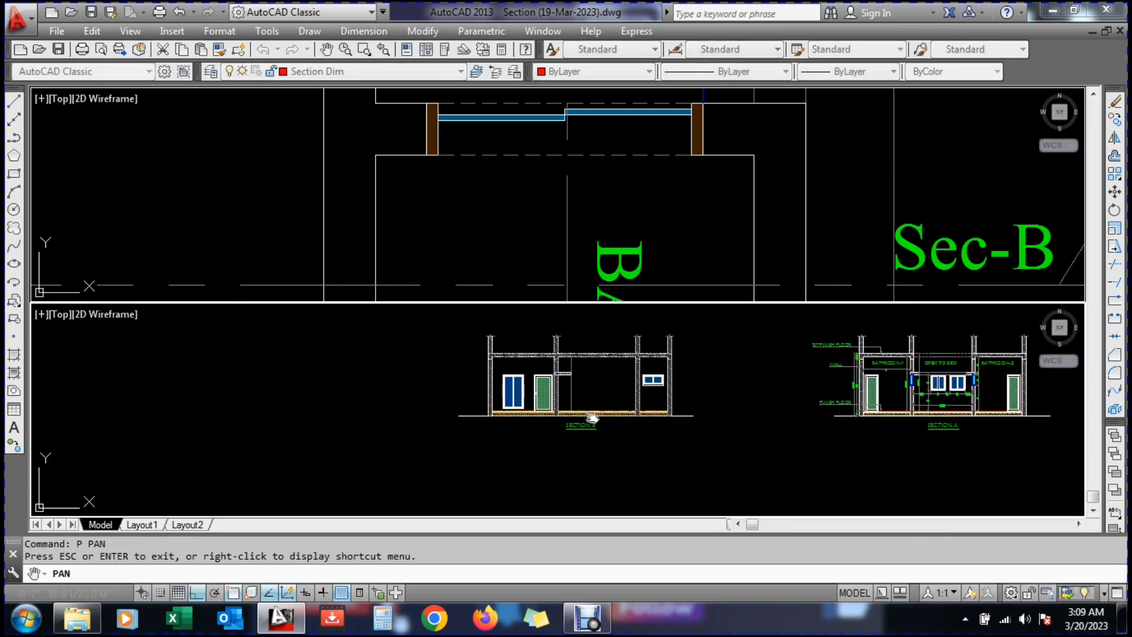
drag(605, 434, 596, 472)
scroll(846, 422, up, 5)
key(Escape)
text(c)
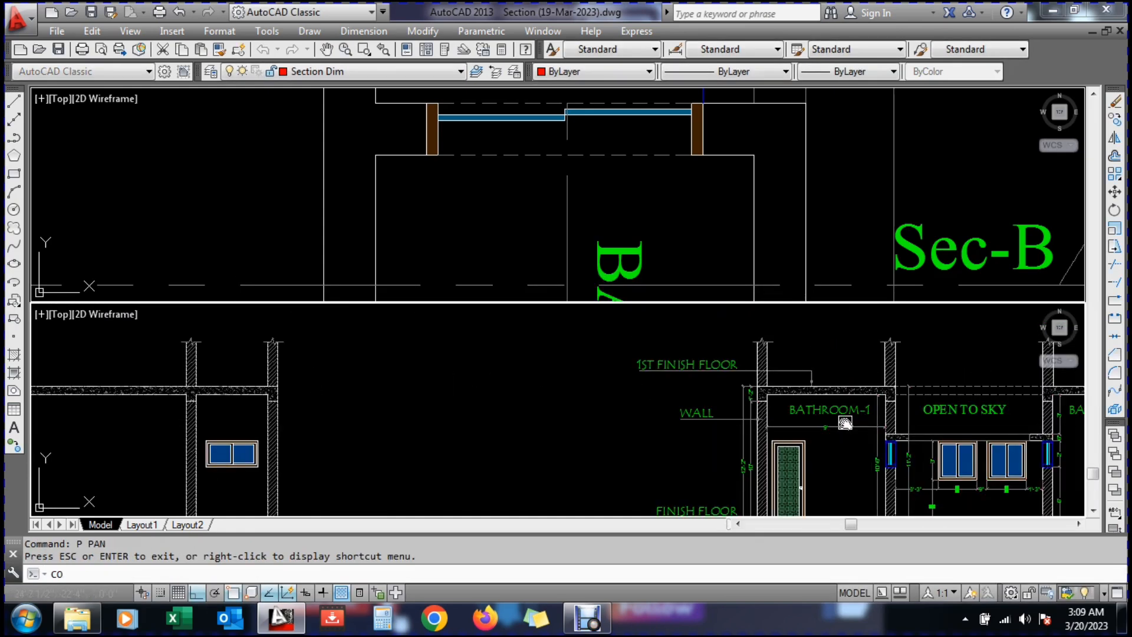
text(o)
key(space)
click(836, 410)
key(space)
scroll(803, 422, down, 4)
scroll(460, 425, up, 6)
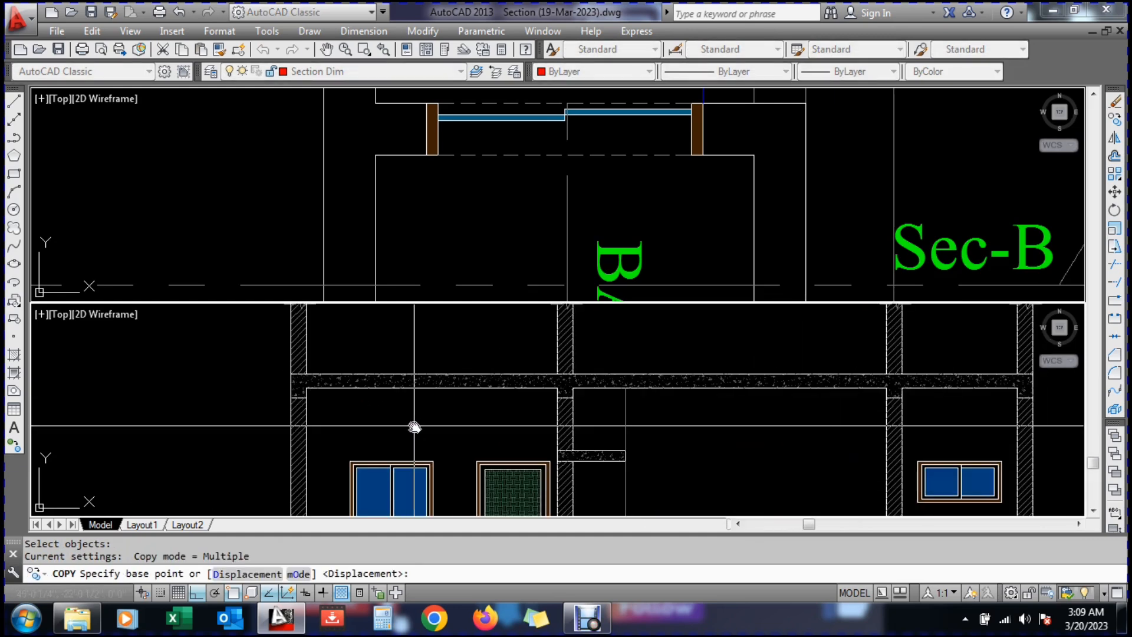
scroll(415, 426, down, 4)
key(Escape)
Copy the BATHROOM-1 label from Section A into the leftmost room of Section B, above its window and door
text(co)
key(space)
scroll(811, 424, up, 2)
key(space)
click(765, 418)
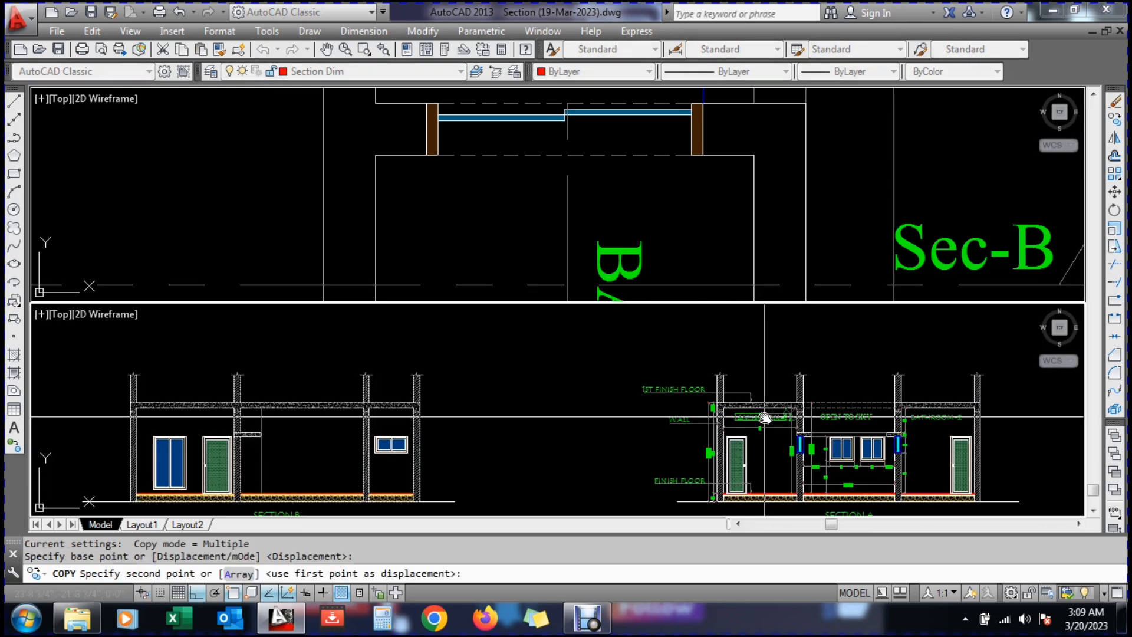
scroll(204, 421, up, 3)
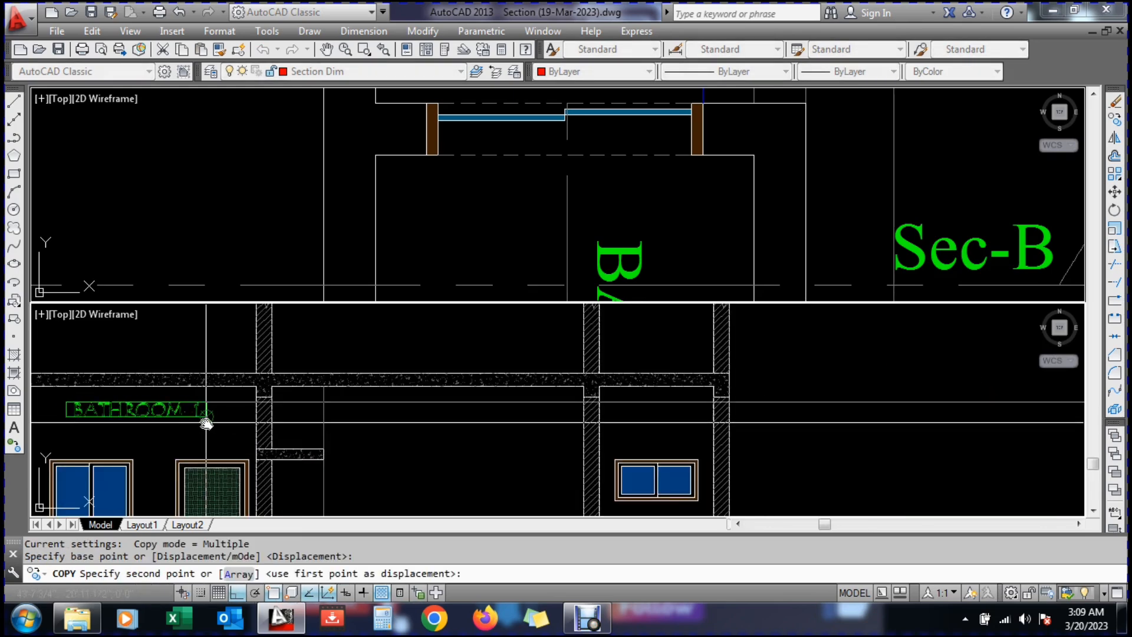
click(207, 425)
key(Escape)
Change the copied BATHROOM-1 label in Section B's leftmost room to DRAWING ROOM
scroll(454, 399, down, 4)
scroll(323, 417, up, 3)
scroll(283, 242, down, 4)
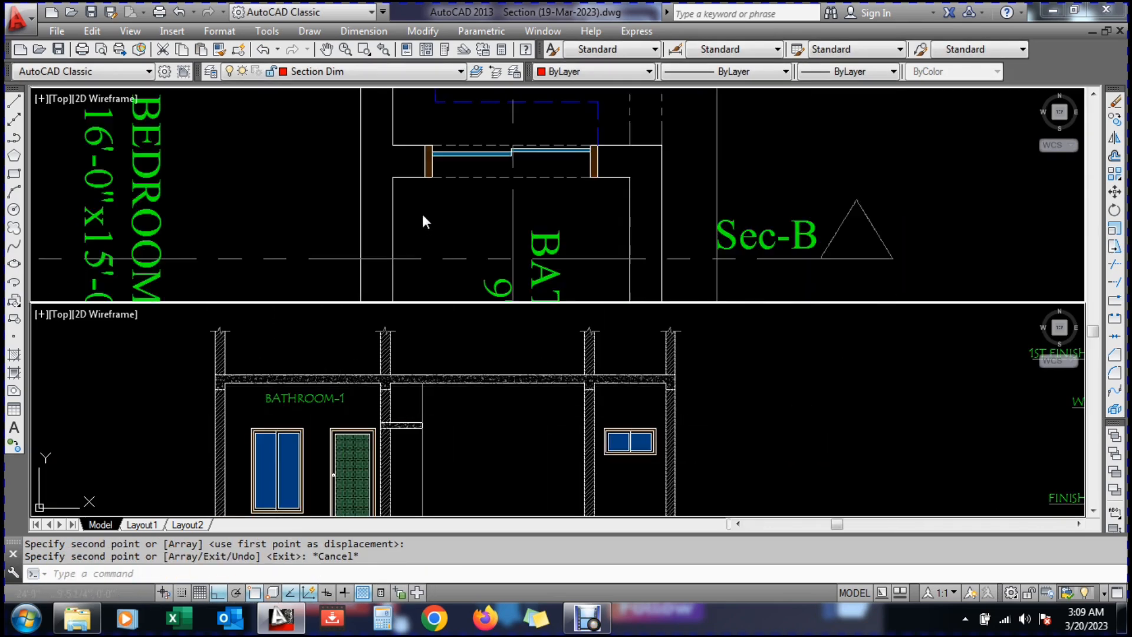
scroll(299, 232, up, 5)
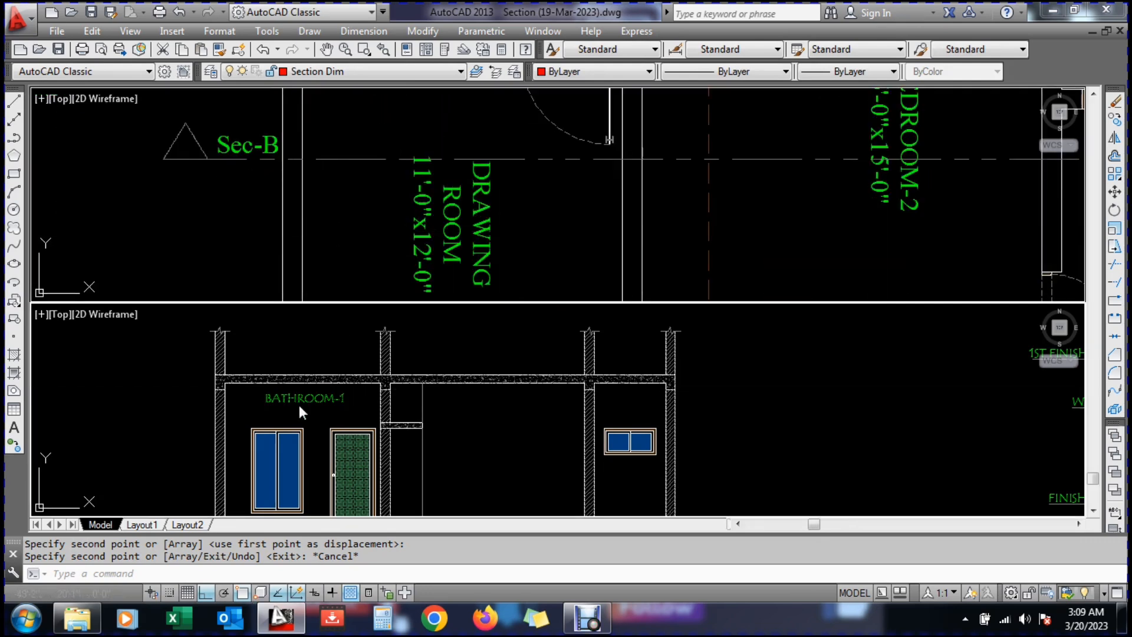
text(ed)
key(Return)
click(316, 393)
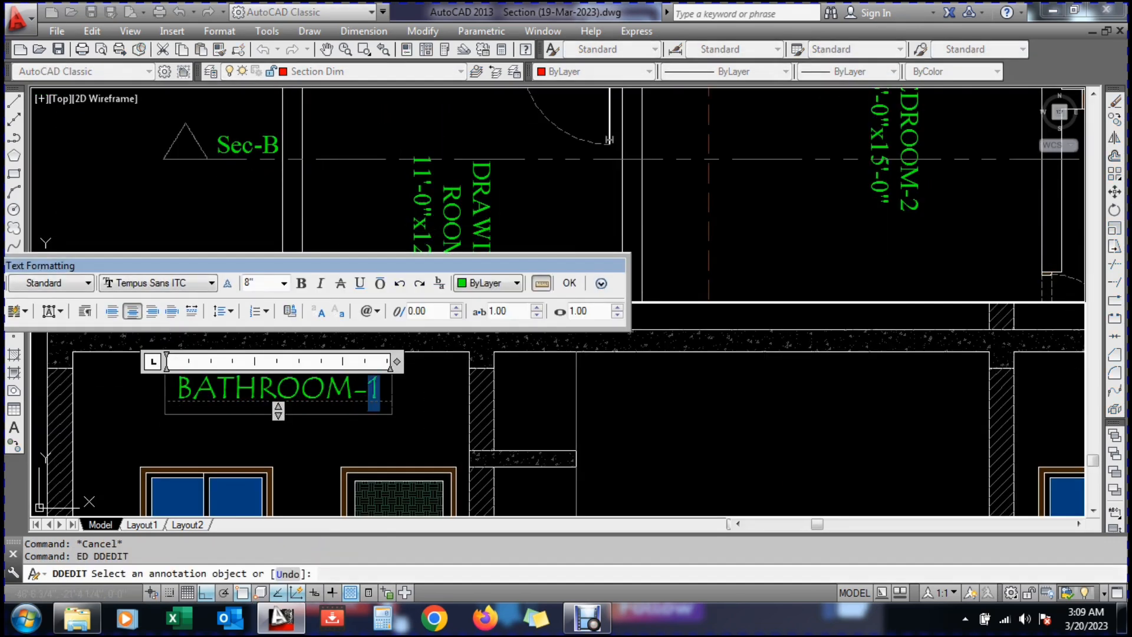
drag(368, 399, 176, 400)
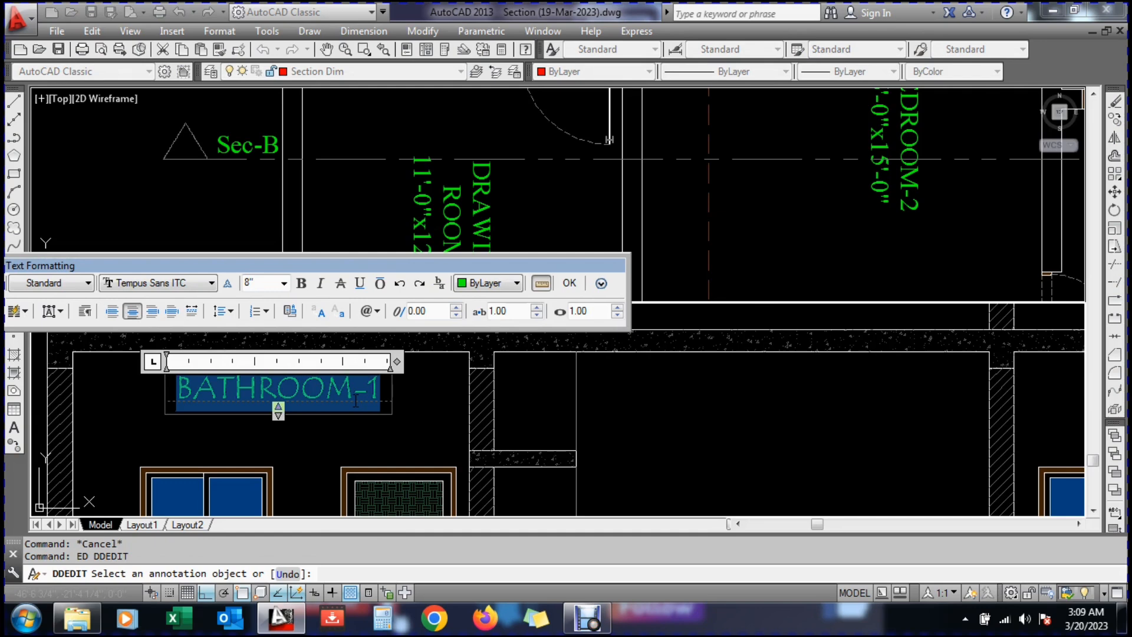
text(DRAWING)
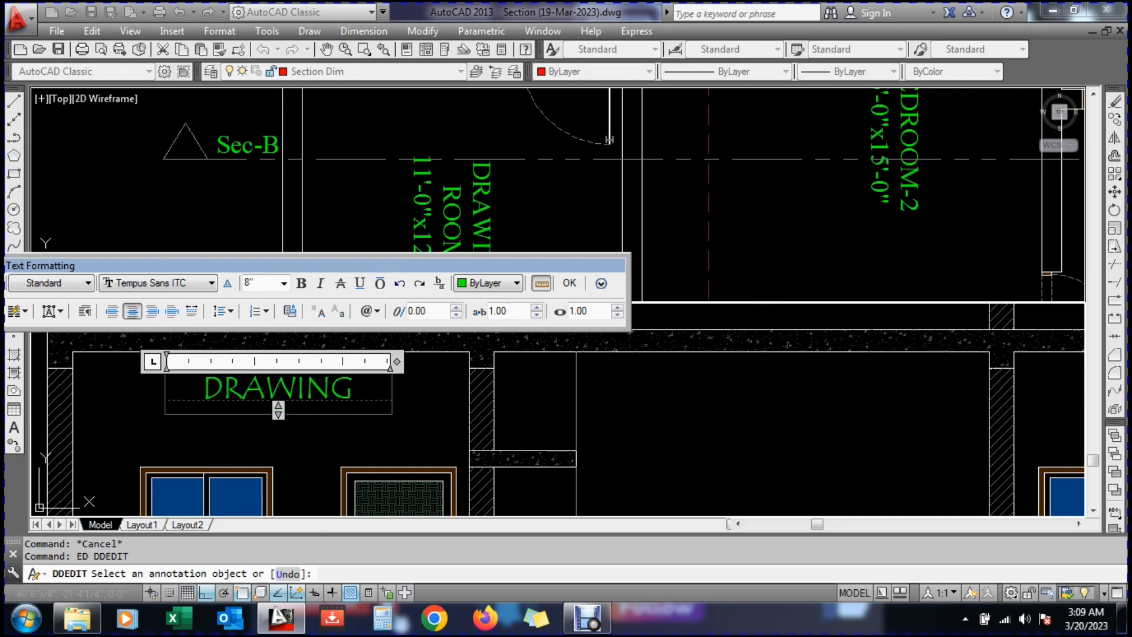
text( ROOM)
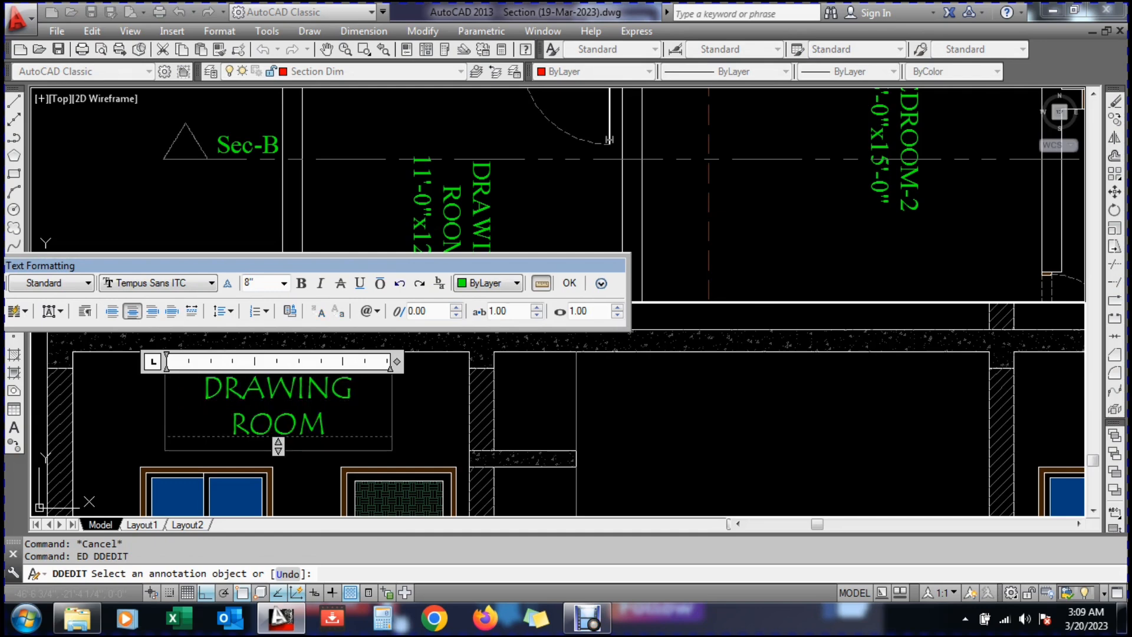
click(415, 423)
key(Escape)
key(Escape)
Copy the DRAWING ROOM label horizontally into the middle room of Section B
text(co)
key(Return)
click(299, 433)
key(Return)
click(289, 430)
click(799, 440)
key(Escape)
Change the middle room's copied label to BEDROOM-2
text(ED)
key(Return)
click(805, 432)
text(BE)
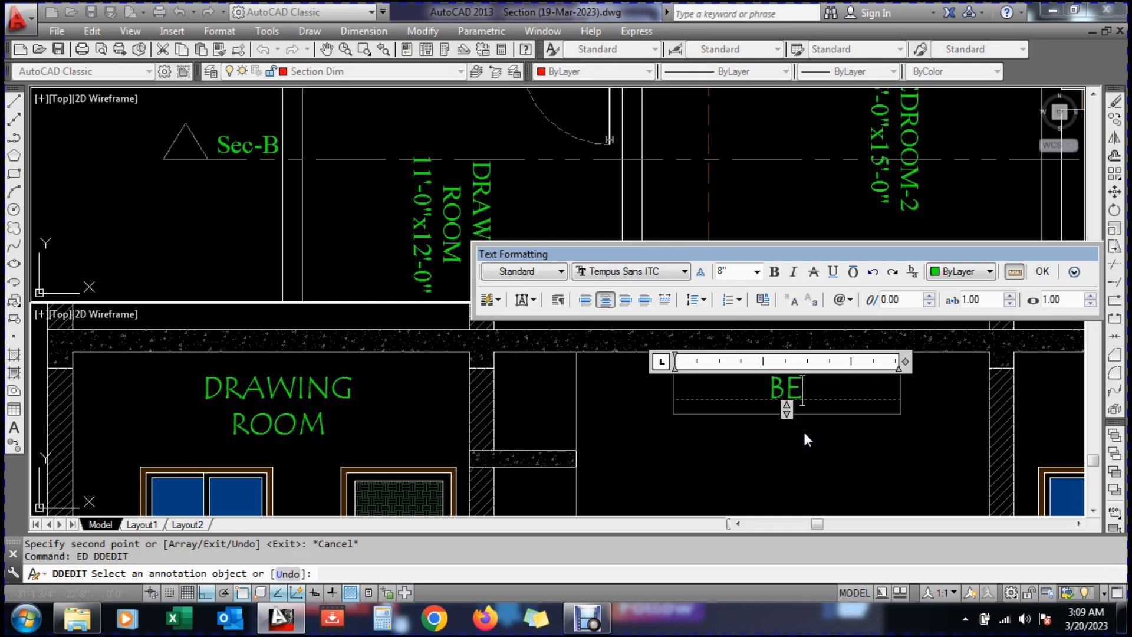
text(DROOM-2)
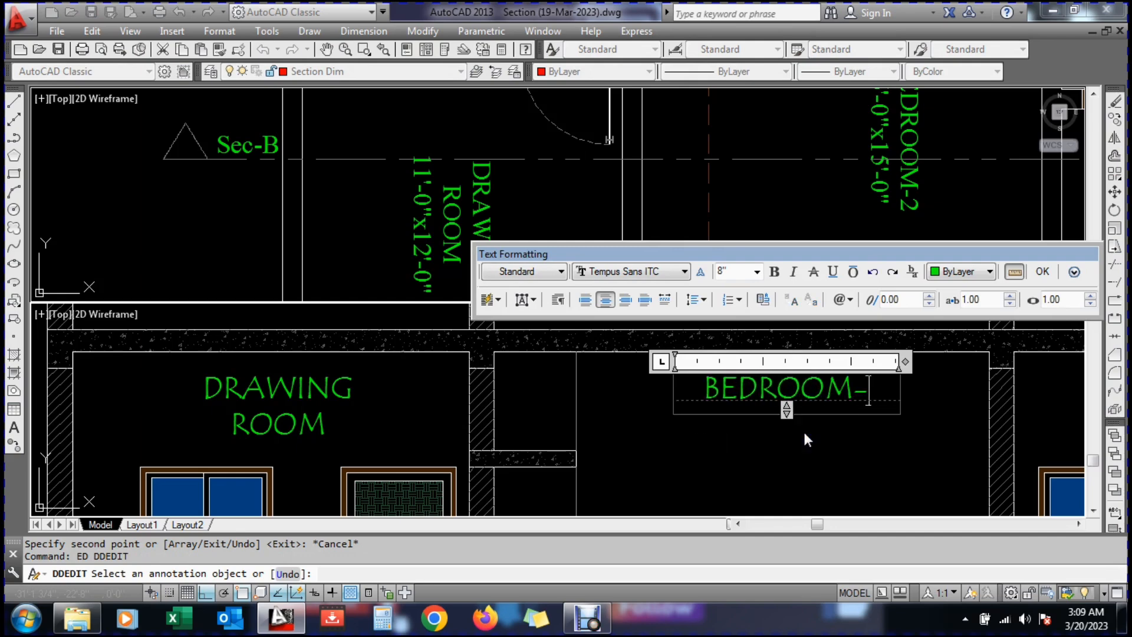
click(797, 477)
scroll(505, 416, down, 5)
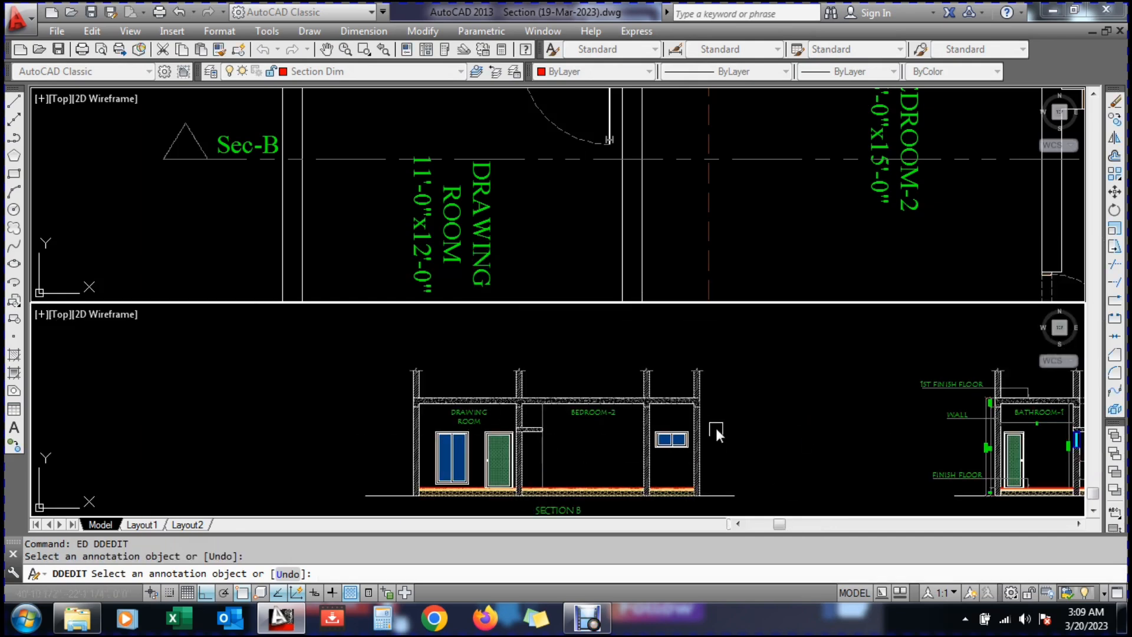
scroll(716, 437, up, 4)
key(Escape)
Copy the BEDROOM-2 label horizontally into the narrow rightmost room, above its small window
text(co)
key(Return)
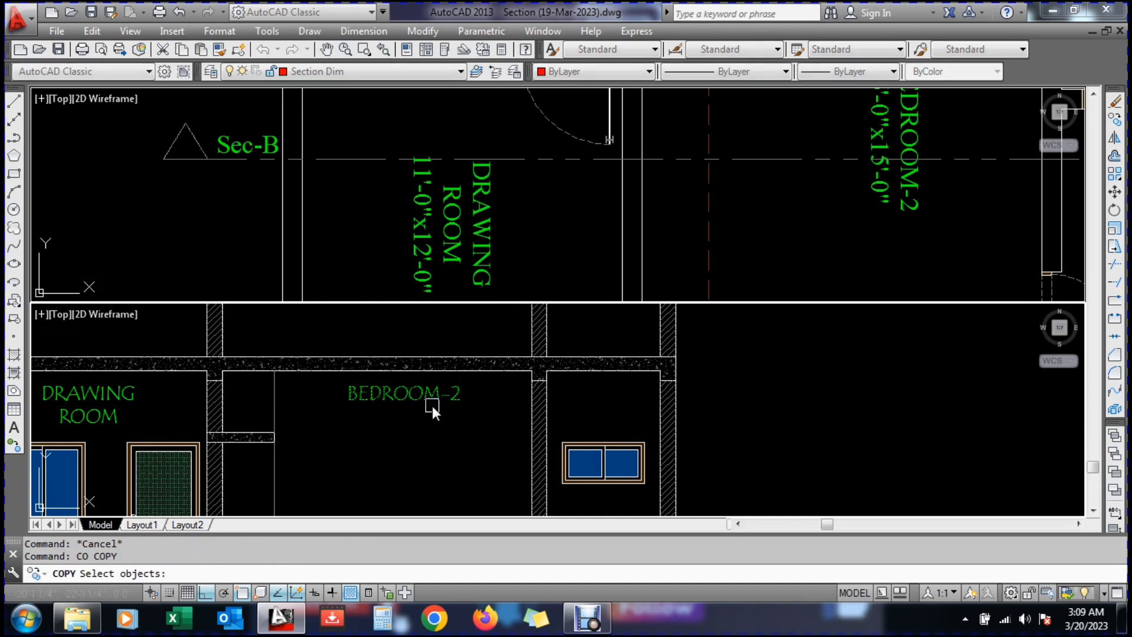
click(396, 399)
key(Return)
click(370, 447)
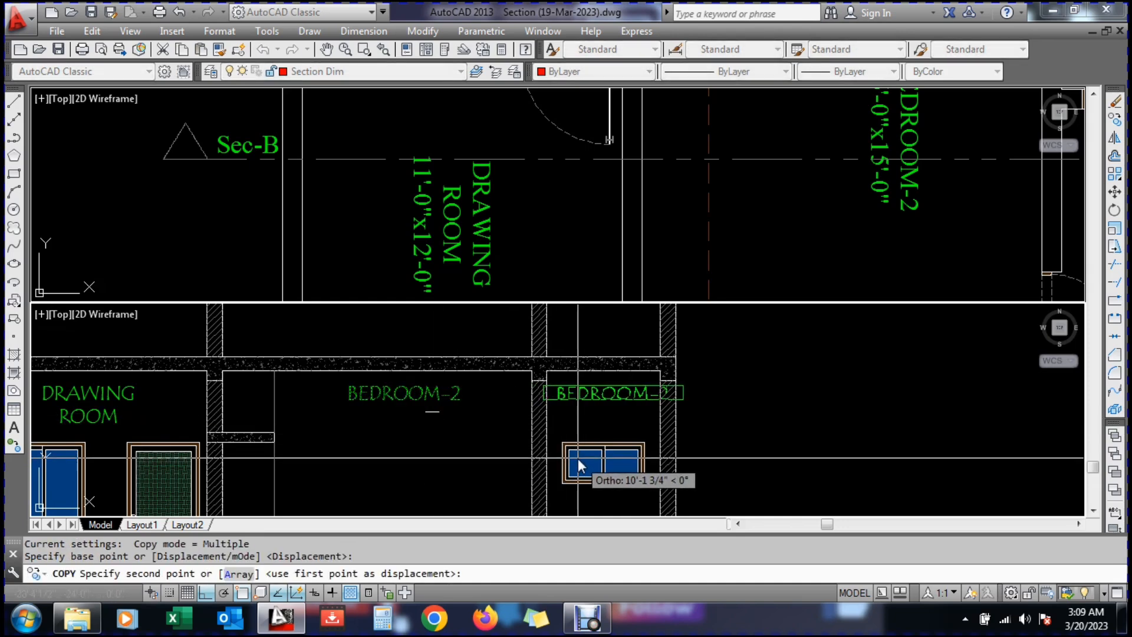
click(578, 458)
scroll(578, 458, up, 3)
key(Escape)
Change the rightmost room's copied label to BATH ROOM-2, split over two lines after BATH
text(ed)
key(Return)
click(597, 360)
text(BATHROO)
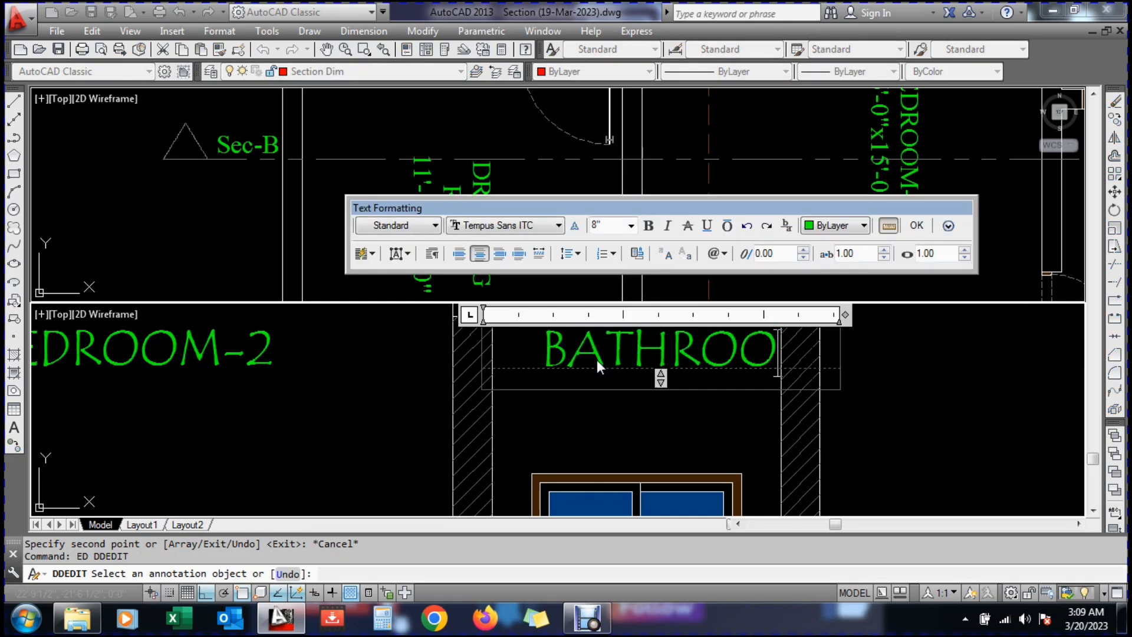
text(M-2)
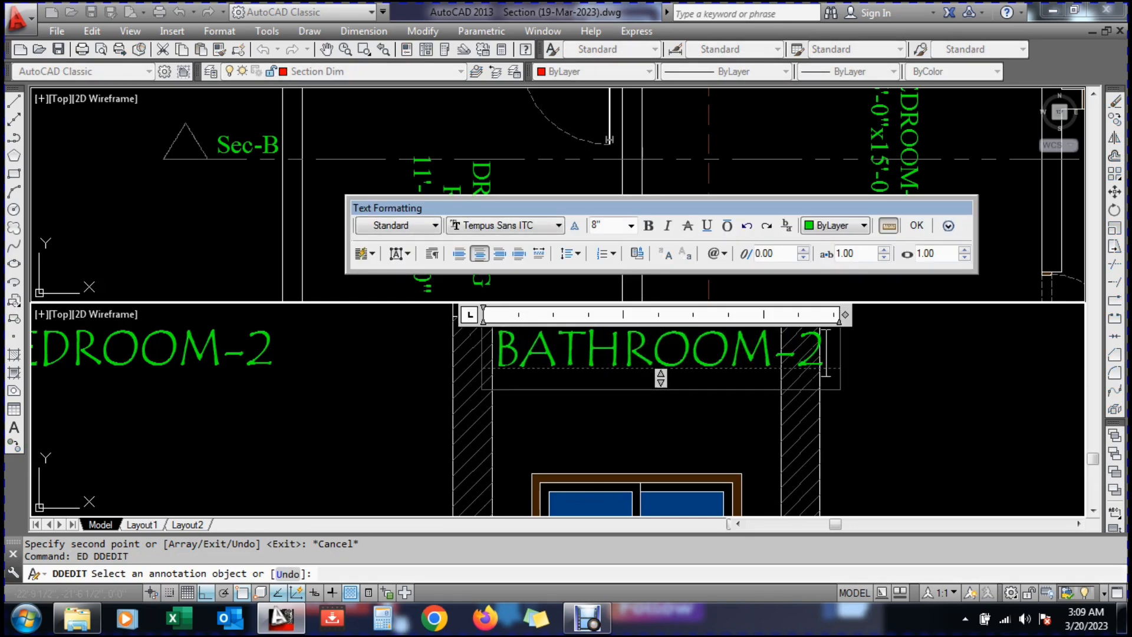
click(622, 352)
key(Return)
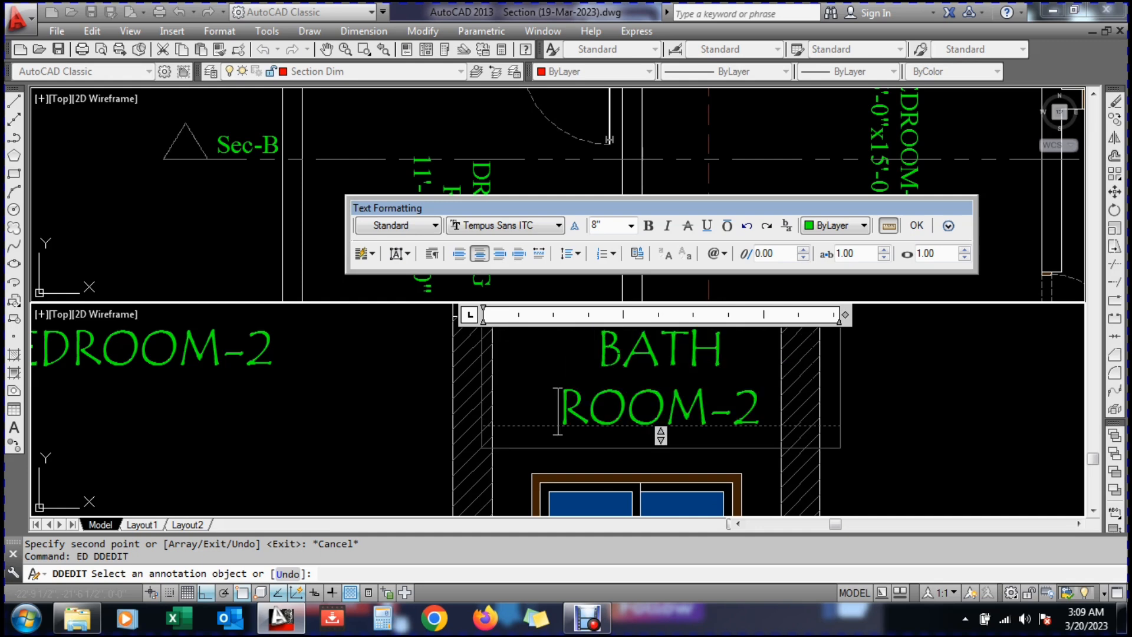
click(877, 401)
key(Escape)
key(Escape)
Move the BATH ROOM-2 label slightly left to sit centrally between the walls, and save the drawing
text(m)
key(space)
click(689, 414)
key(space)
click(876, 408)
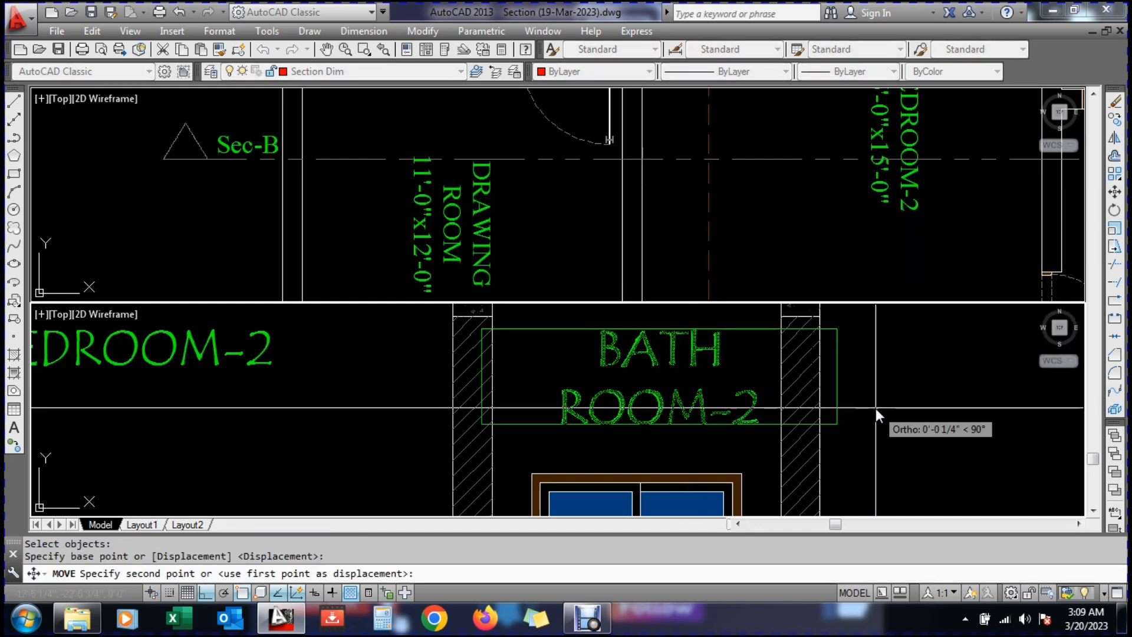
click(868, 408)
scroll(702, 366, down, 6)
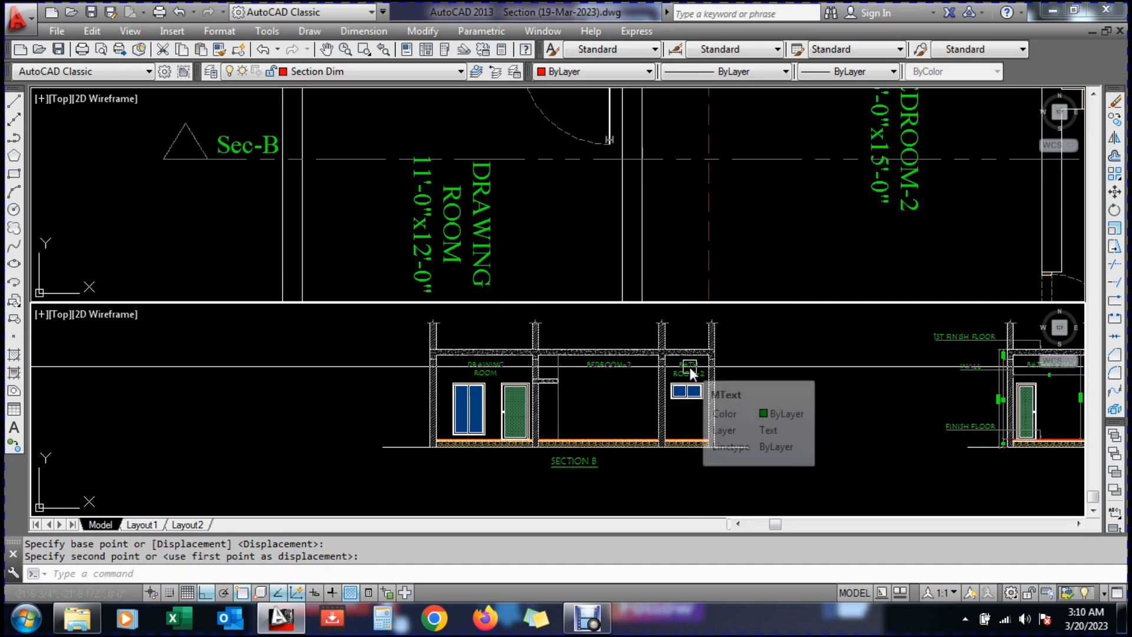
key(ctrl+s)
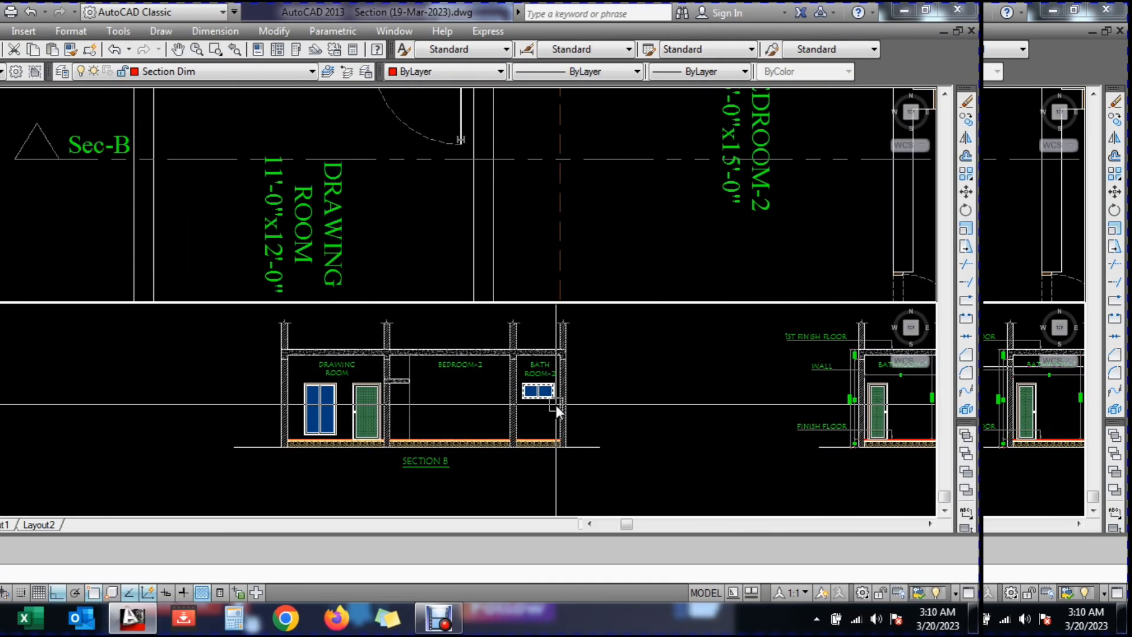
Examine the floor layers at the base of Section B and the overall labelled section
scroll(680, 456, up, 6)
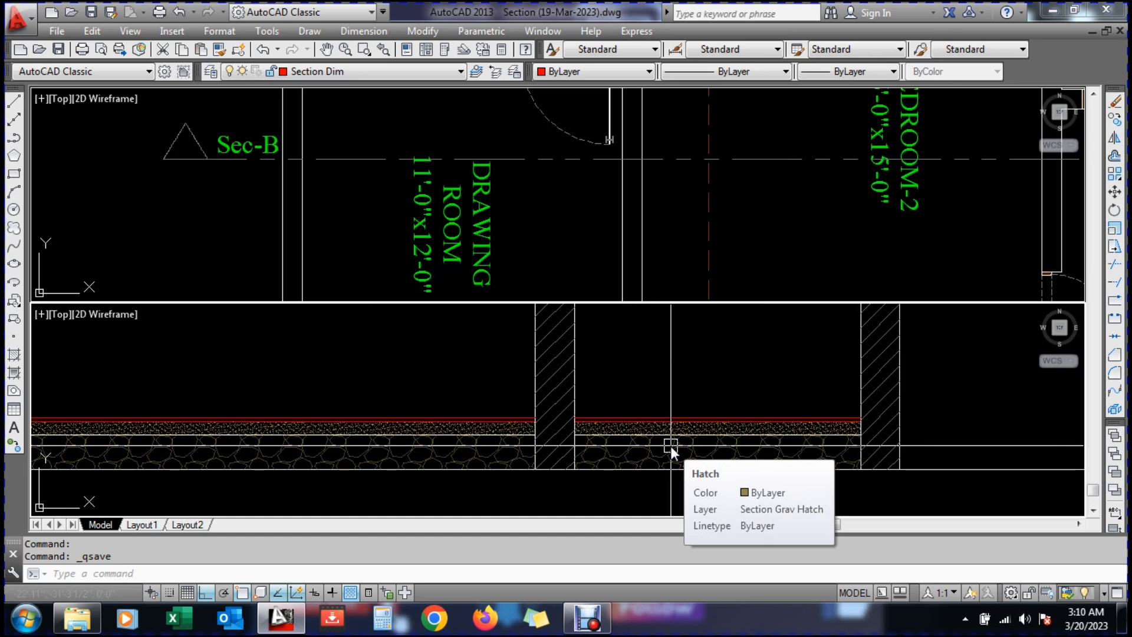
scroll(695, 441, down, 3)
scroll(677, 411, up, 3)
scroll(403, 427, down, 1)
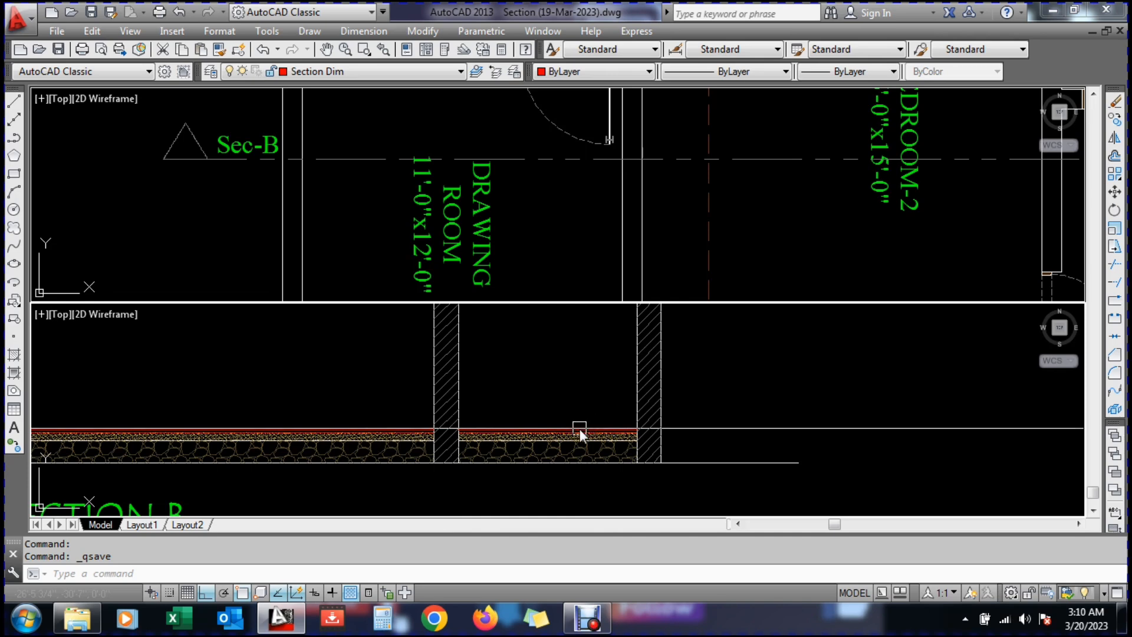
text(P)
key(Return)
scroll(554, 393, down, 3)
mouse_move(518, 366)
mouse_down()
mouse_move(548, 450)
mouse_move(541, 440)
mouse_move(602, 417)
mouse_up()
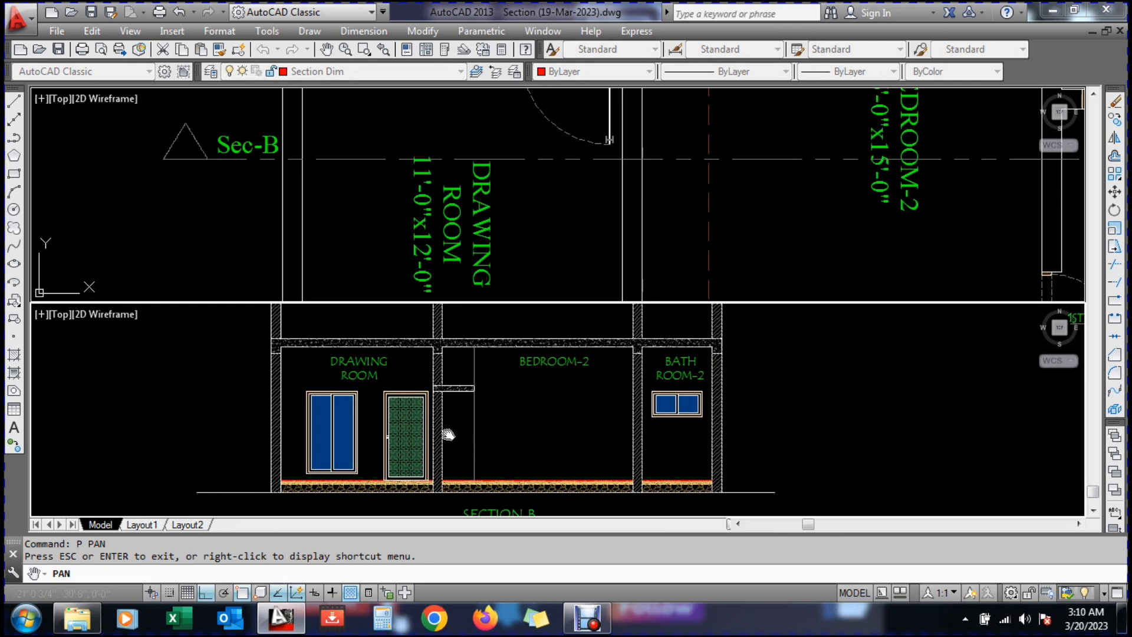
scroll(463, 442, down, 4)
scroll(430, 416, up, 4)
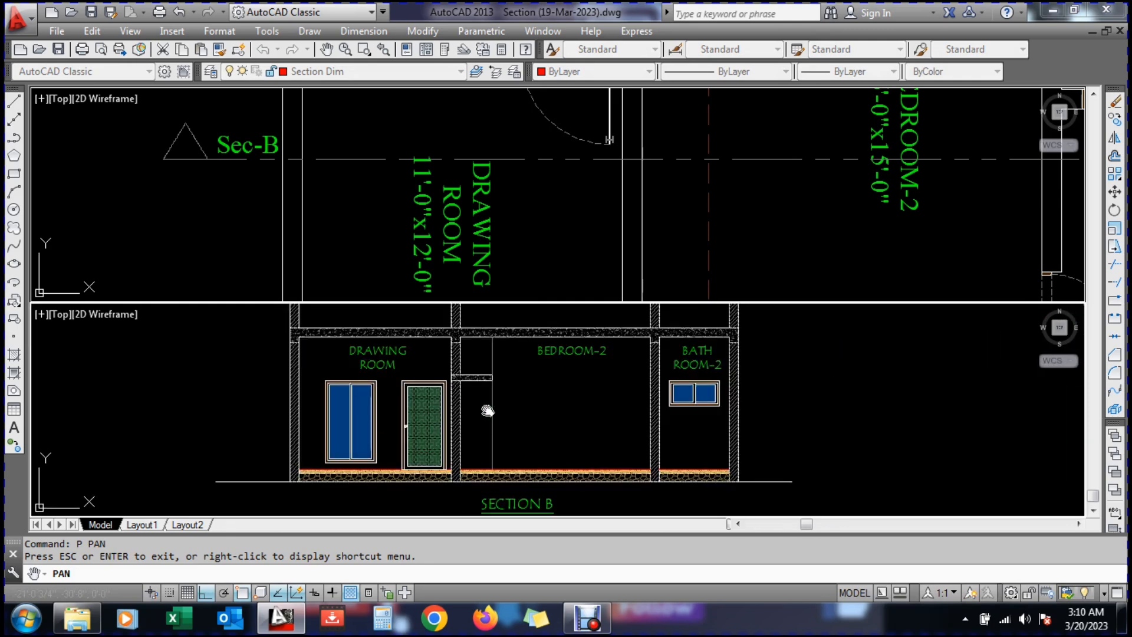
key(Escape)
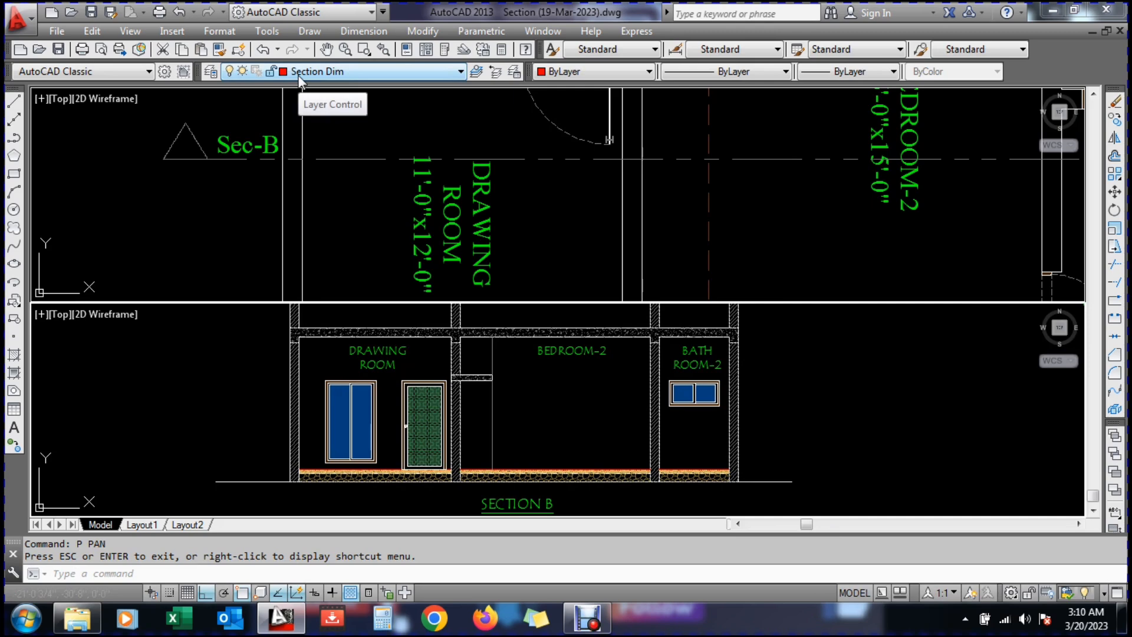
key(Escape)
key(Escape)
Add a vertical linear dimension from the drawing room's finished floor to the ground line, placed outside the left outer wall
text(dli)
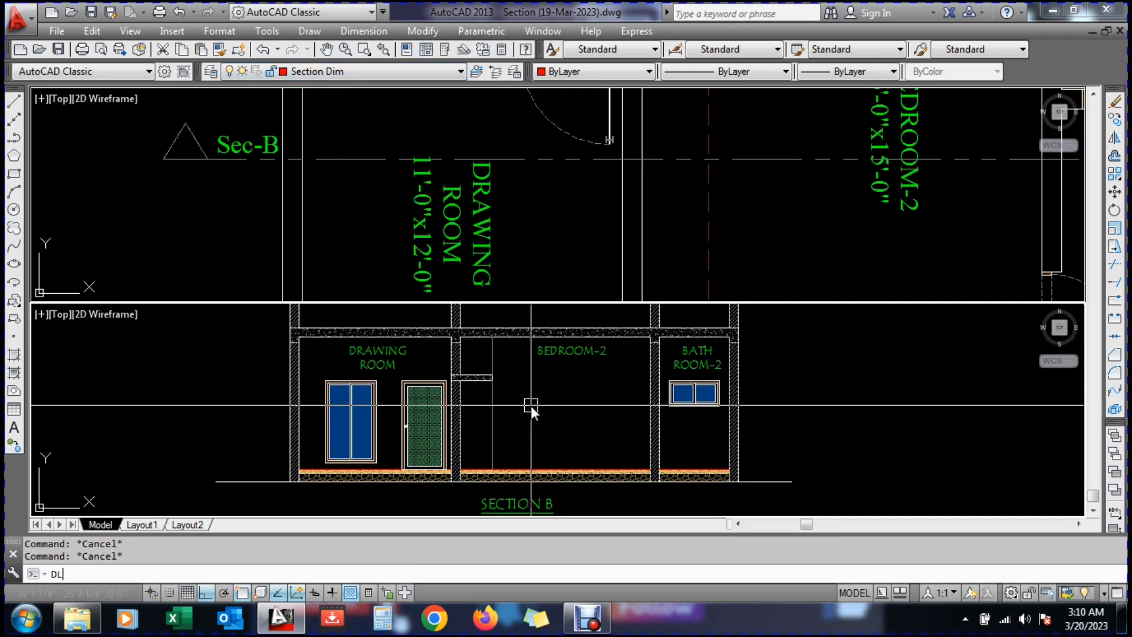
key(Return)
scroll(292, 473, up, 6)
scroll(348, 463, down, 3)
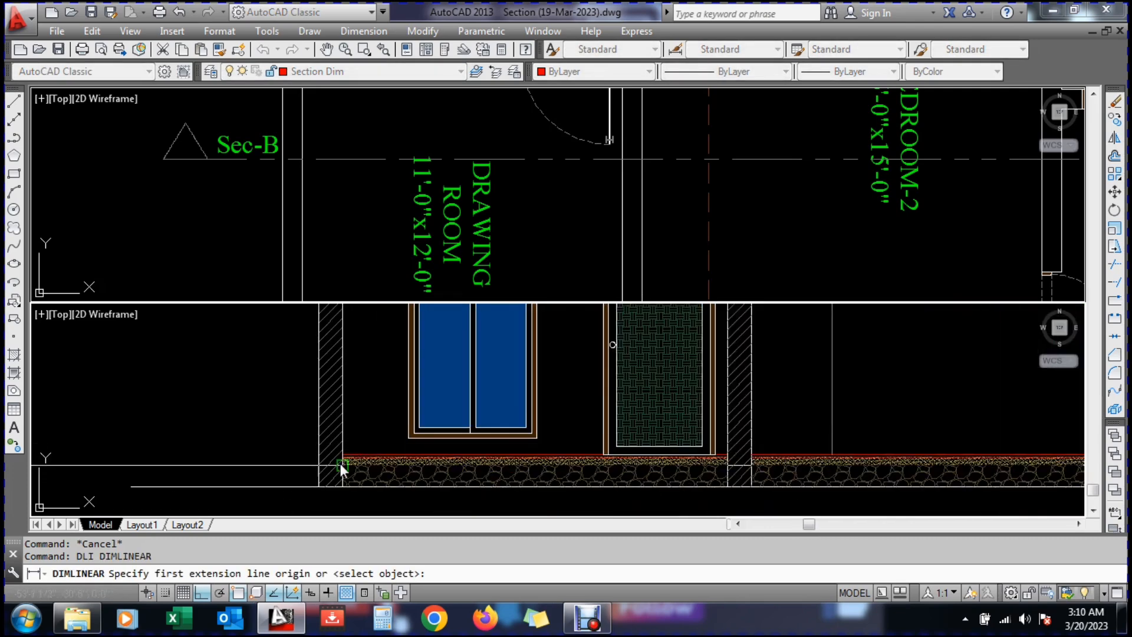
scroll(341, 444, up, 3)
click(344, 444)
scroll(360, 413, down, 2)
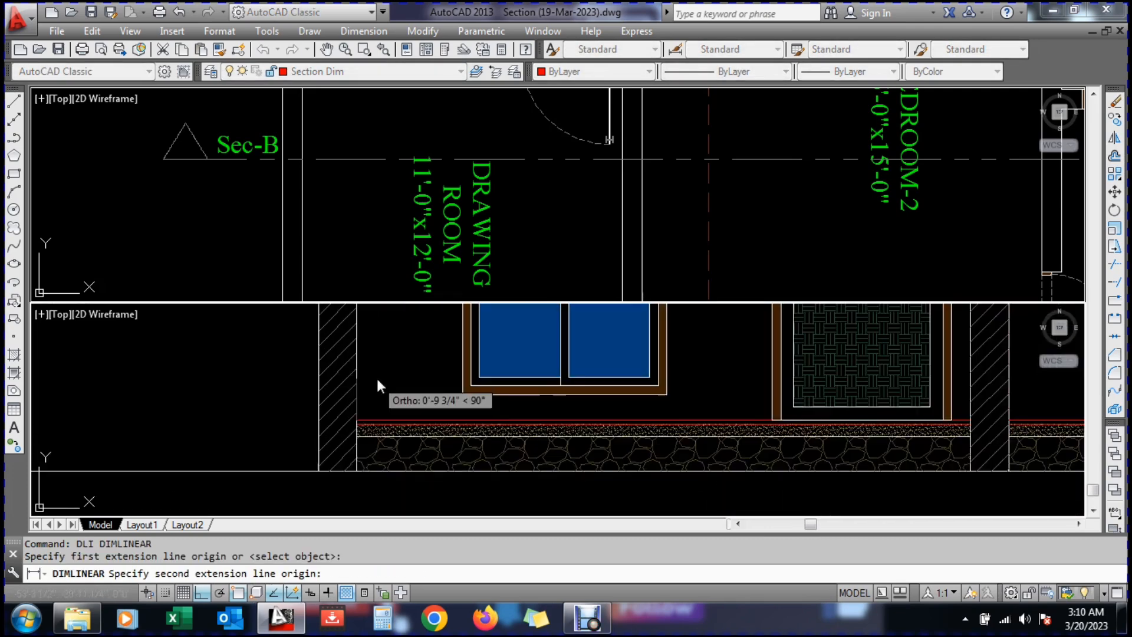
click(352, 465)
click(287, 454)
Stretch both extension line origins of the plinth dimension to the outer face of the left wall
click(289, 427)
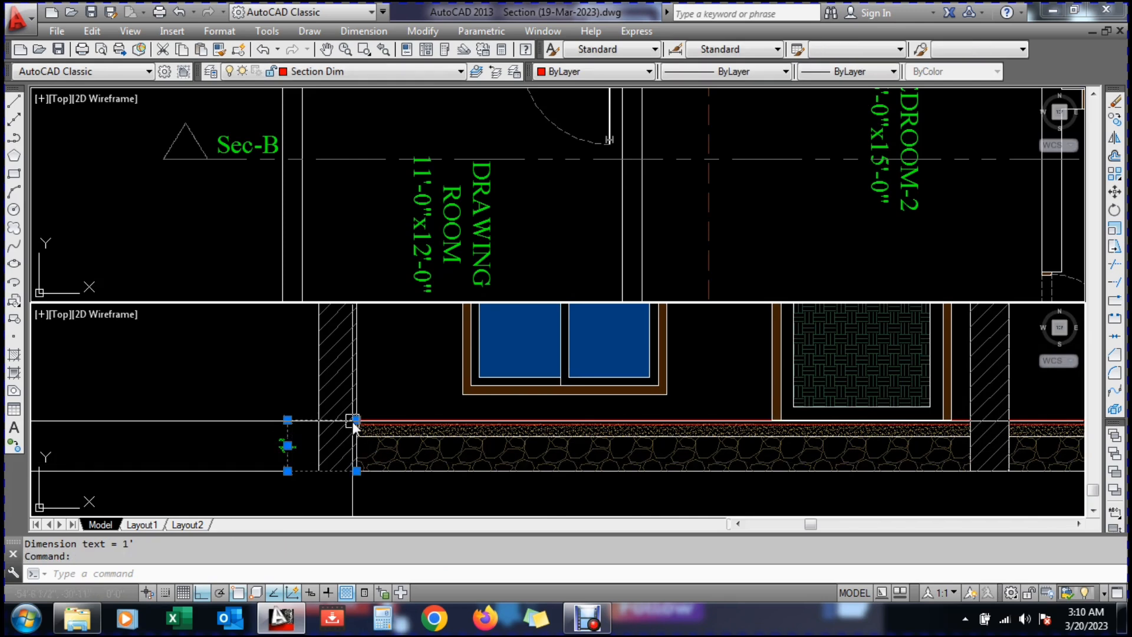
click(357, 419)
click(322, 420)
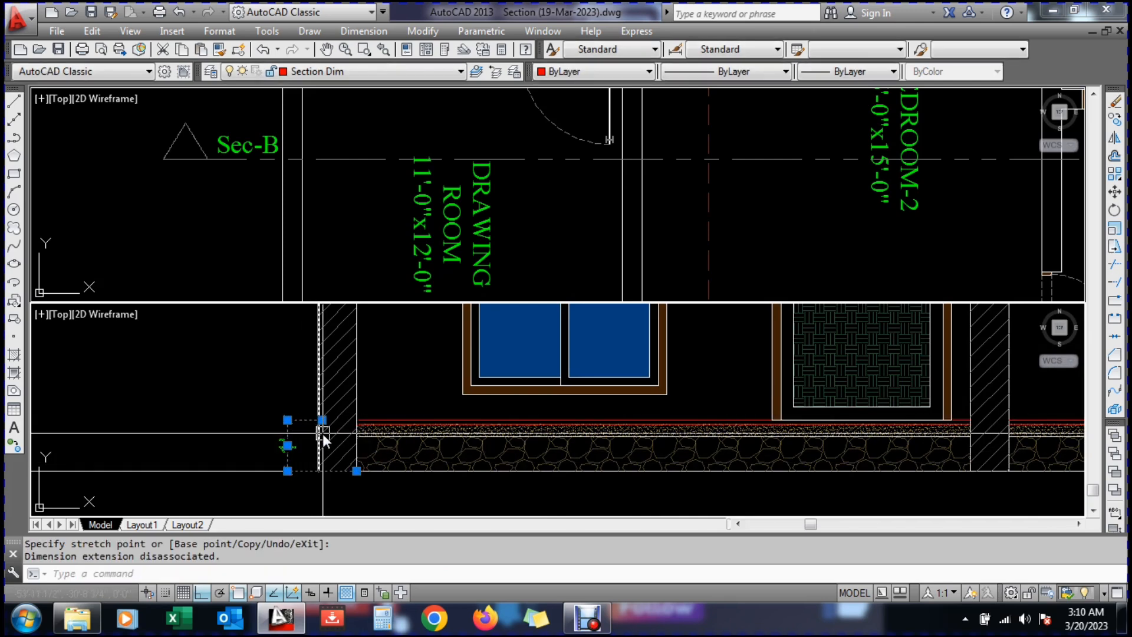
click(322, 420)
click(319, 420)
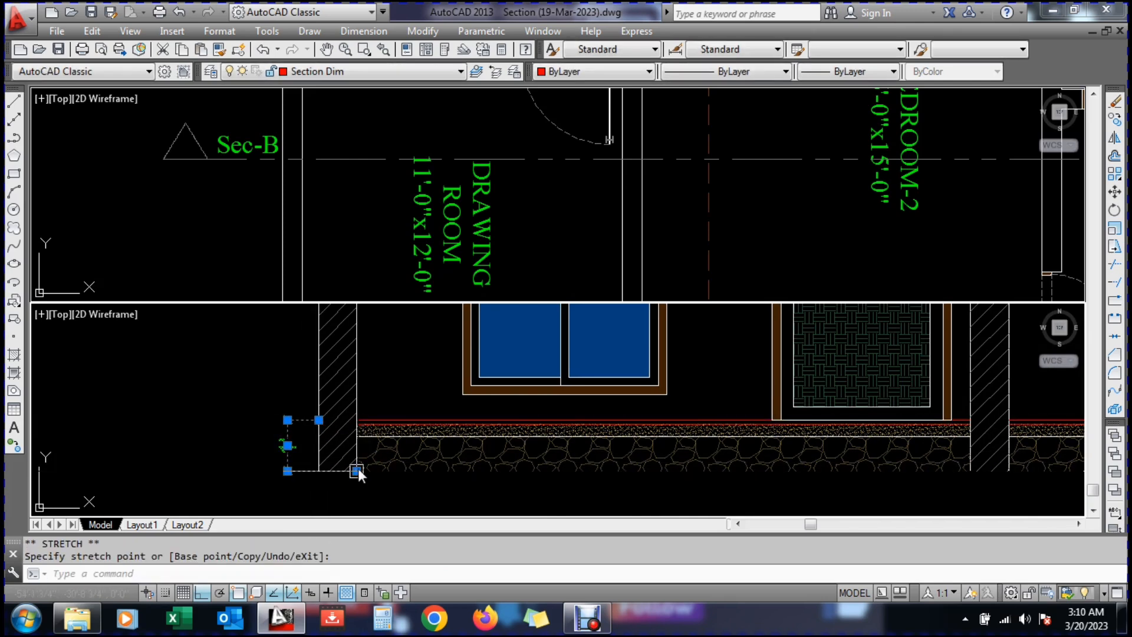
click(356, 470)
click(324, 468)
key(Escape)
Continue the plinth dimension up the left outer wall to the beam's underside and the top of the roof slab
text(DCO)
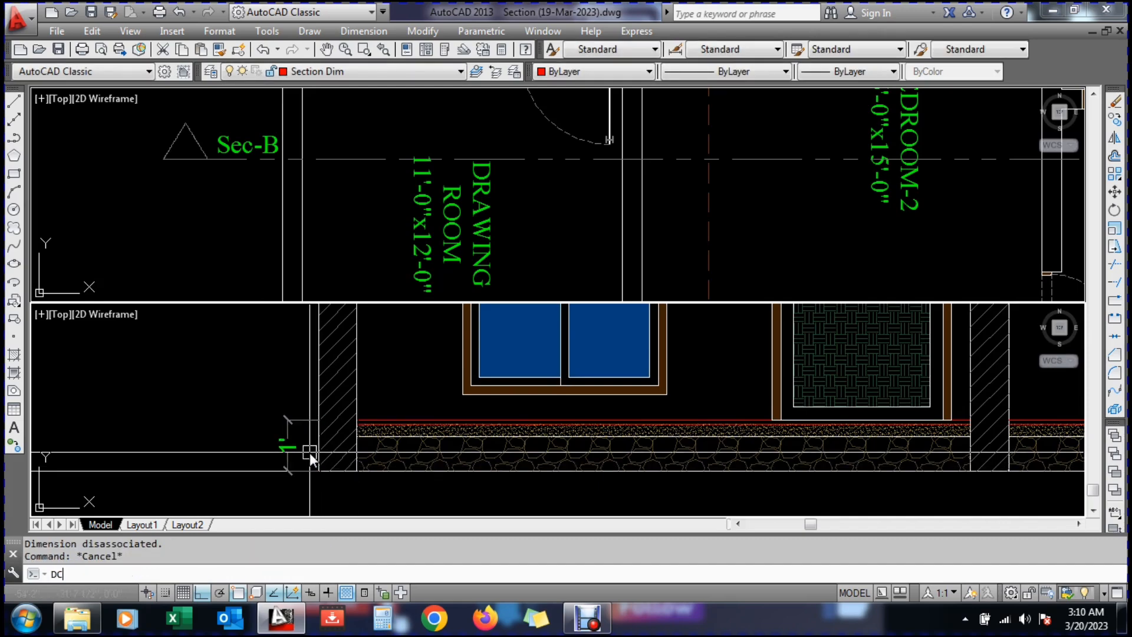
key(Return)
key(Return)
click(292, 416)
scroll(302, 466, down, 6)
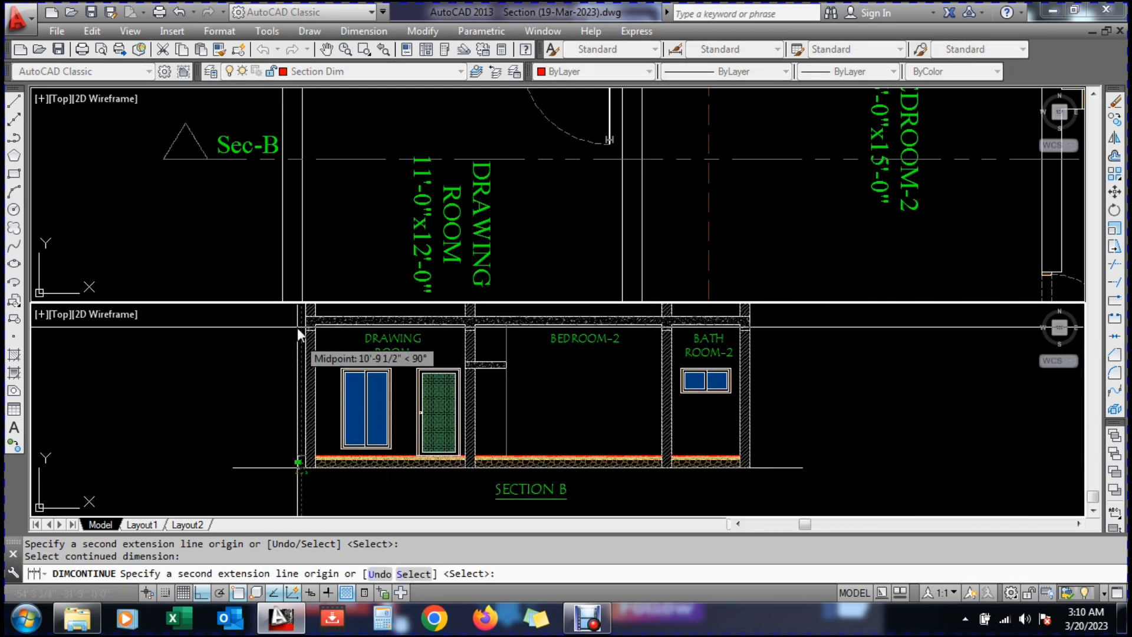
scroll(299, 335, up, 6)
click(329, 339)
scroll(322, 401, down, 3)
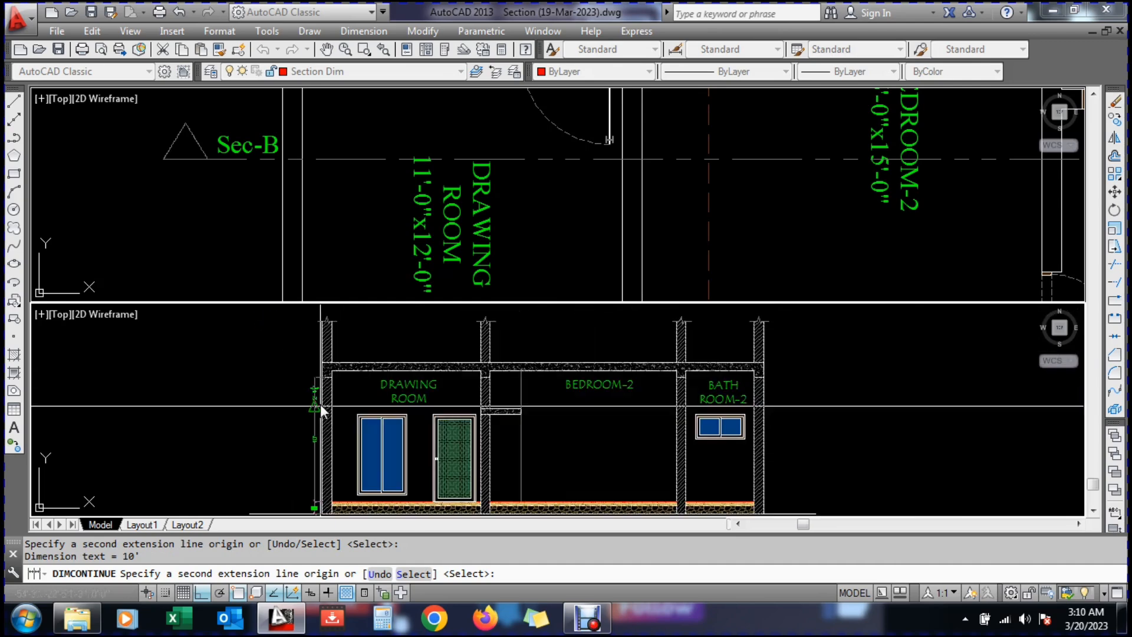
scroll(323, 387, up, 2)
click(328, 313)
key(Escape)
key(Escape)
key(Escape)
Add an overall vertical dimension from the slab top to the ground line, placed outside the left dimension chain
text(DI)
key(Escape)
key(Escape)
text(DLI)
key(Return)
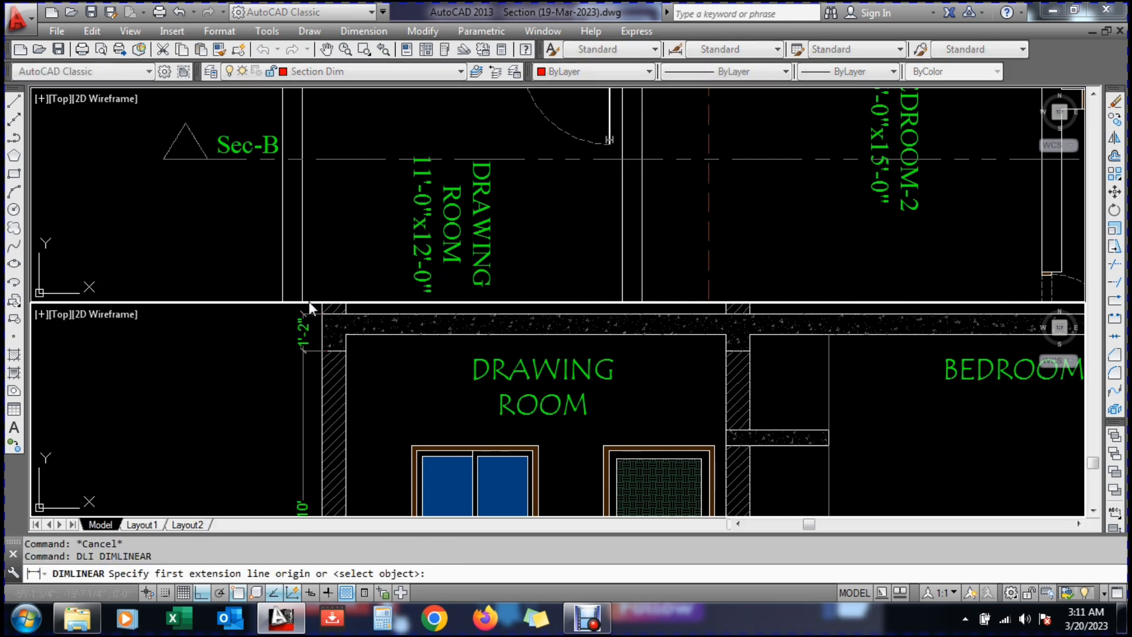
click(324, 316)
scroll(301, 323, down, 3)
scroll(292, 408, up, 4)
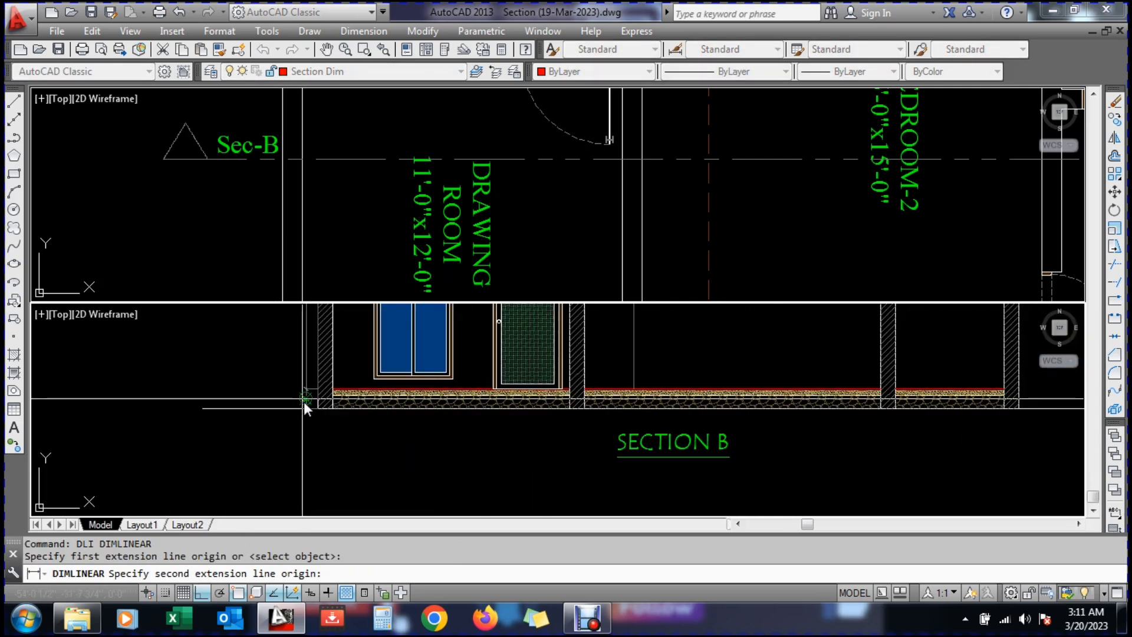
click(314, 410)
click(271, 397)
Stretch the overall height dimension's line closer to the left dimension chain
scroll(289, 434, down, 3)
scroll(282, 363, up, 2)
click(283, 363)
scroll(266, 391, down, 2)
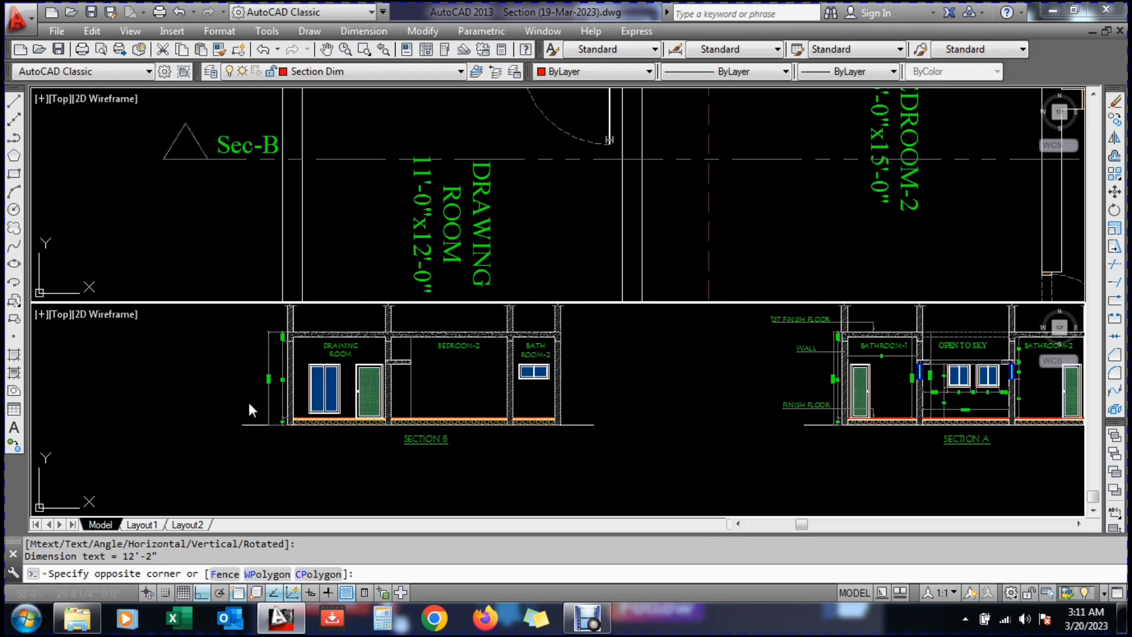
click(248, 399)
scroll(276, 429, up, 6)
click(256, 415)
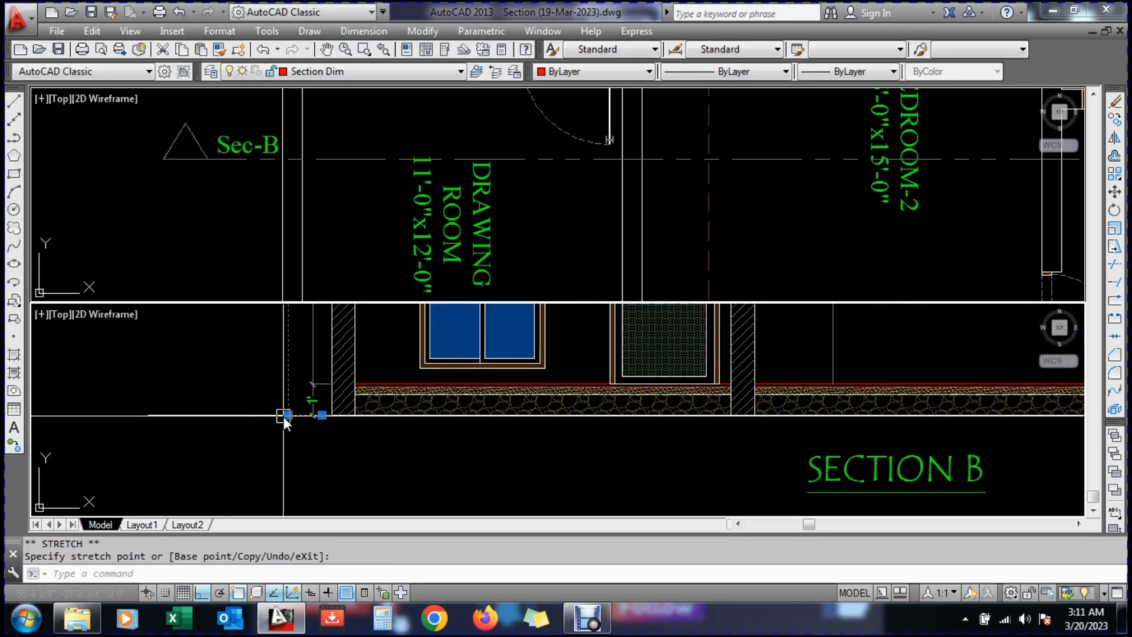
Add a horizontal dimension between the drawing room's inner wall faces, placed just above the window and door
key(Escape)
scroll(306, 490, down, 3)
text(dli)
key(Return)
scroll(309, 367, up, 4)
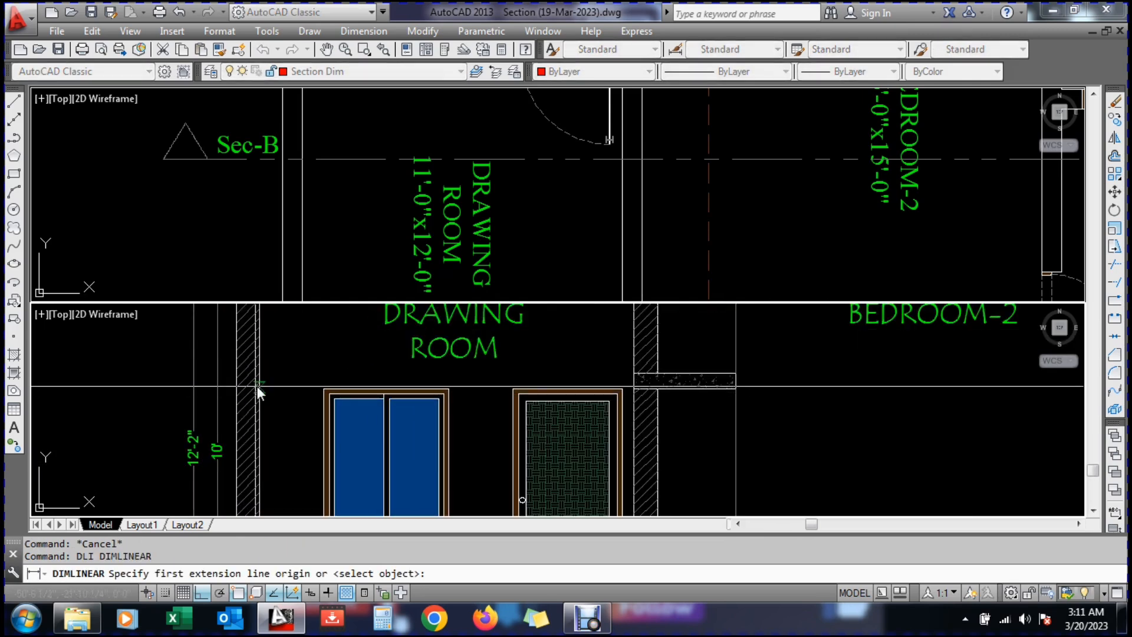
click(263, 370)
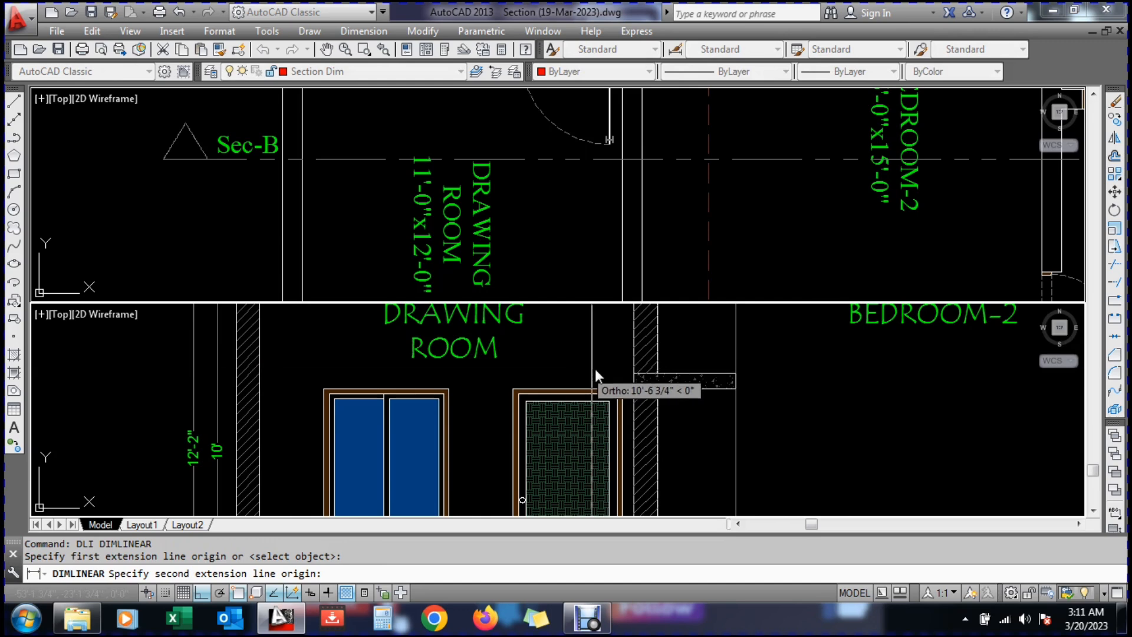
click(634, 372)
click(607, 375)
Add a vertical dimension from the finished floor to the slab's underside inside the drawing room, near its outer wall
scroll(430, 391, down, 4)
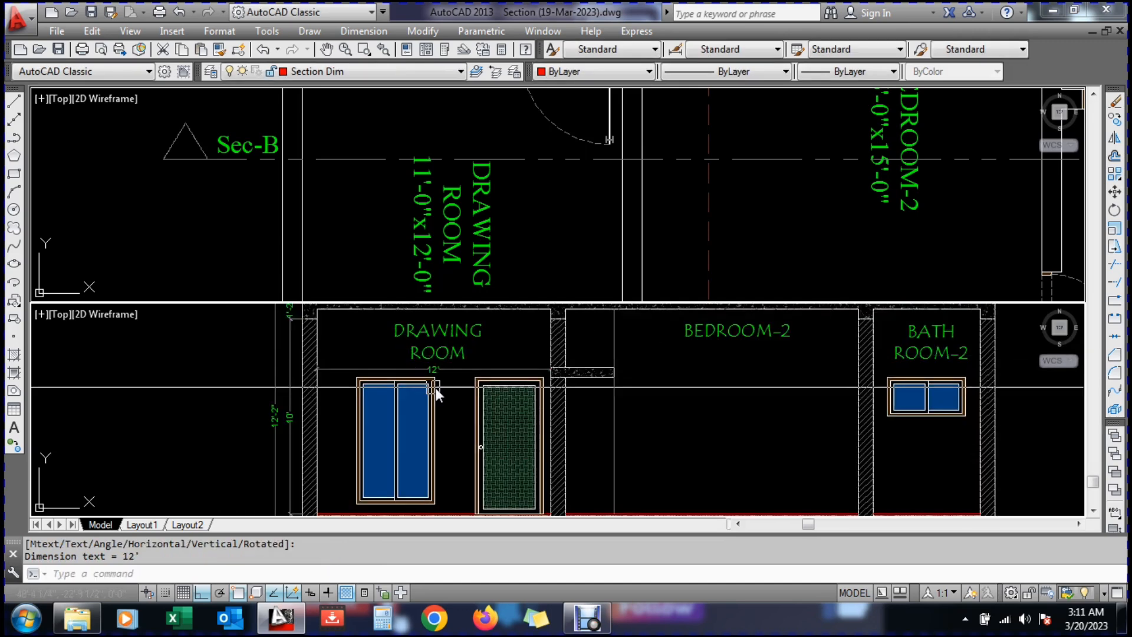
scroll(341, 458, up, 3)
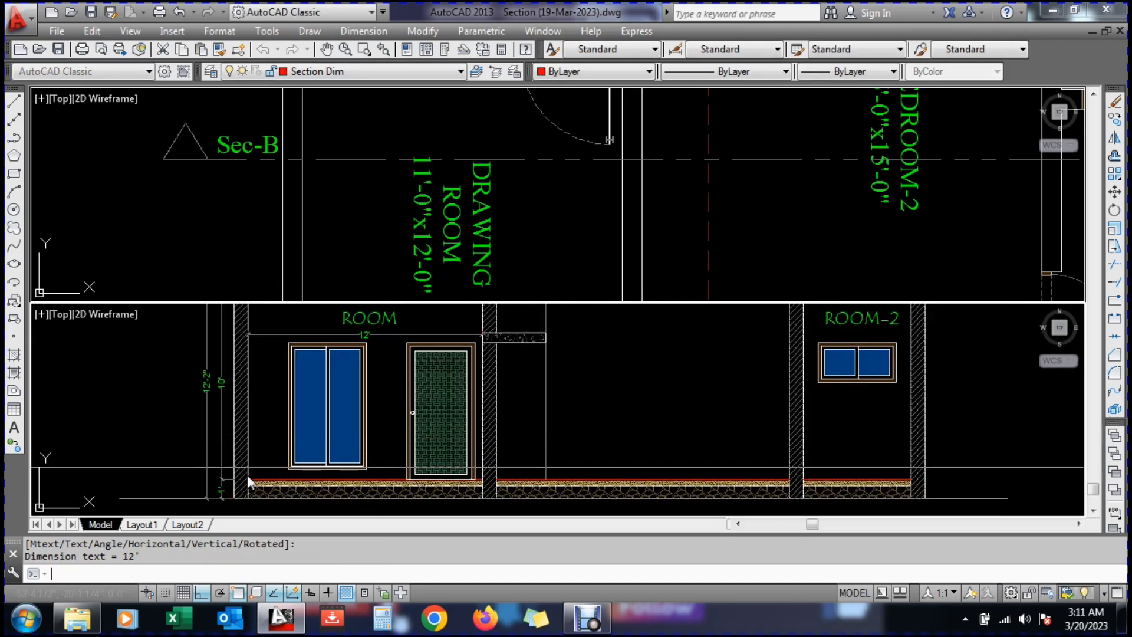
scroll(255, 482, up, 2)
key(space)
click(267, 479)
scroll(275, 484, down, 4)
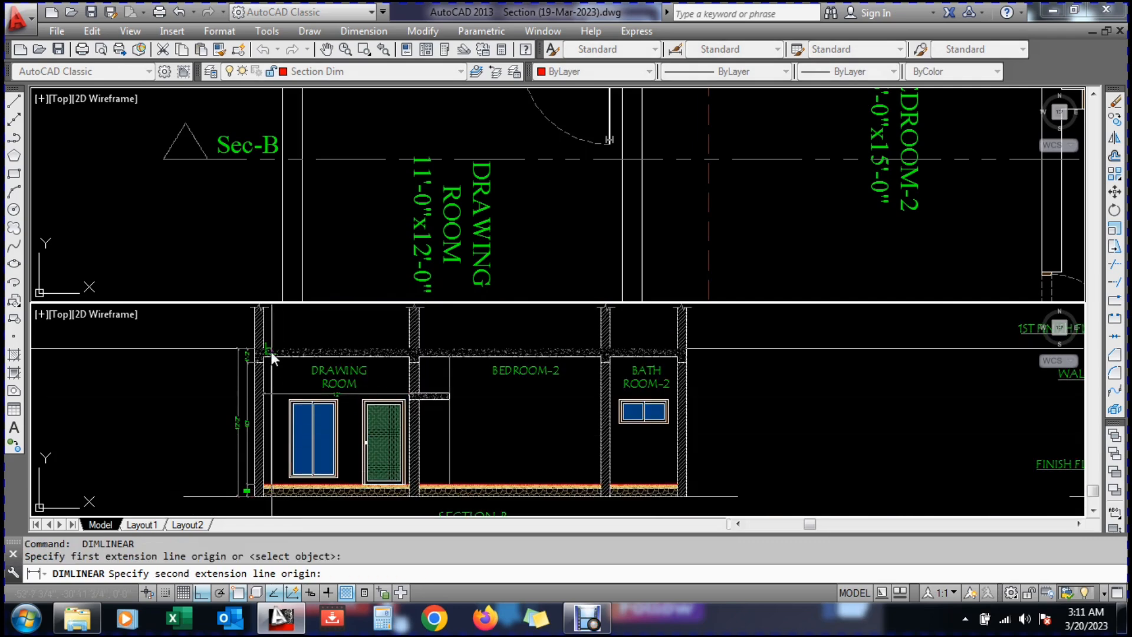
click(271, 358)
click(276, 407)
Add a horizontal dimension between Bedroom-2's inner wall faces, placed just above the floor
scroll(422, 466, up, 4)
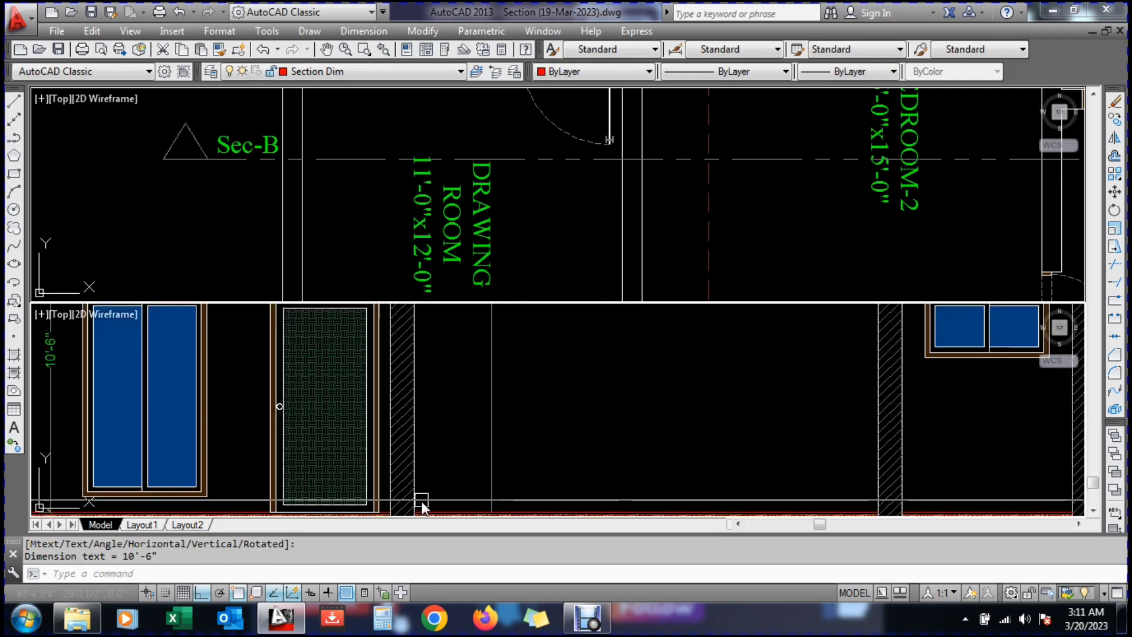
key(space)
click(415, 508)
scroll(395, 463, down, 4)
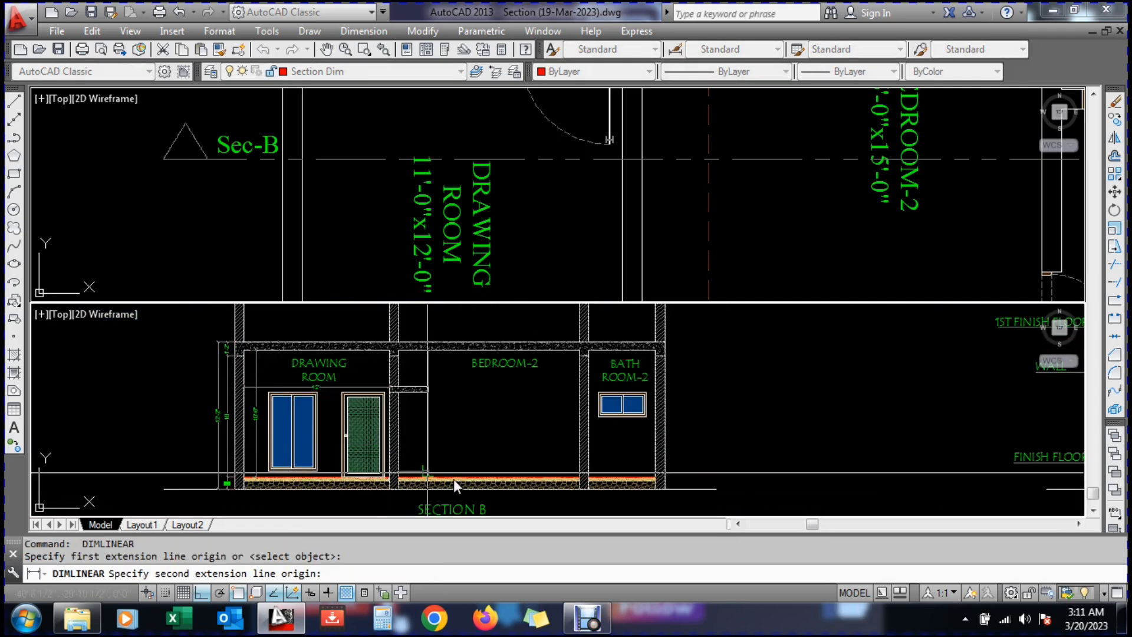
scroll(585, 481, up, 4)
click(576, 470)
click(563, 455)
Continue the Bedroom-2 width dimension across the partition wall to the far inner face of Bath Room-2
text(dco)
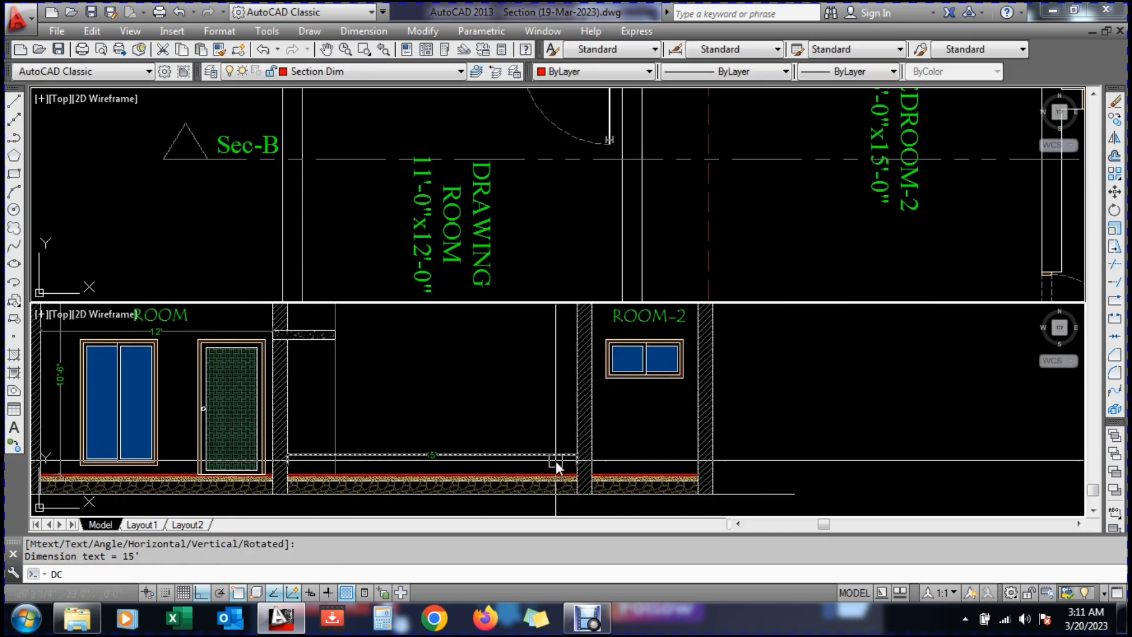
key(space)
key(space)
click(556, 459)
scroll(586, 454, up, 4)
click(597, 461)
click(867, 461)
key(Escape)
Erase the wall-thickness dimension on the partition between Bedroom-2 and Bath Room-2
text(e)
key(space)
click(511, 436)
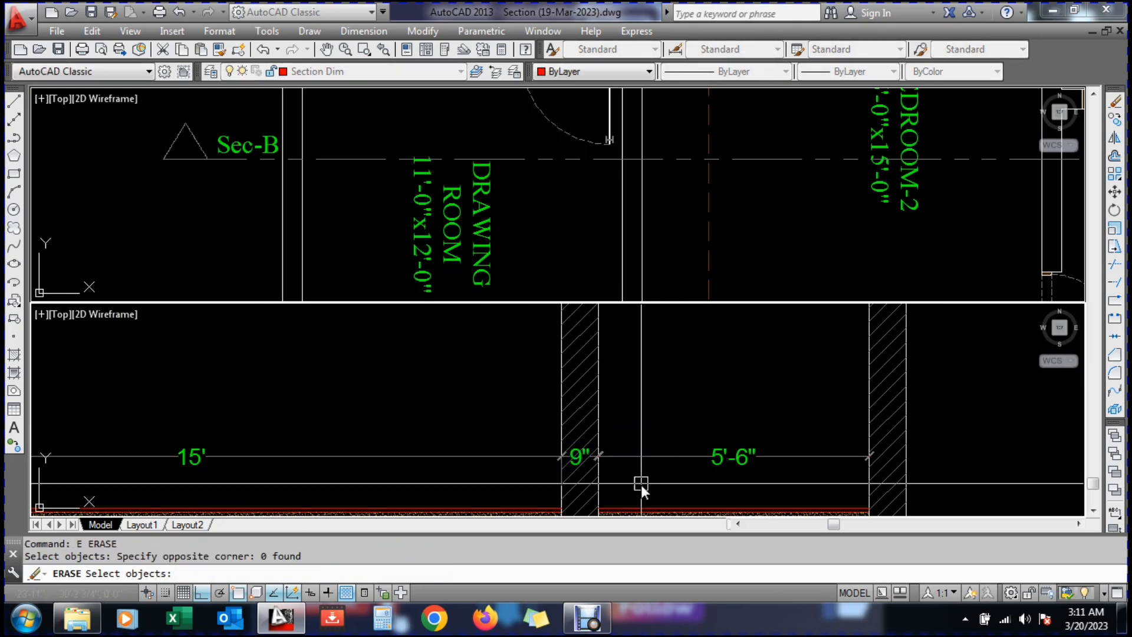
click(642, 483)
scroll(559, 469, down, 3)
scroll(559, 468, up, 7)
click(592, 452)
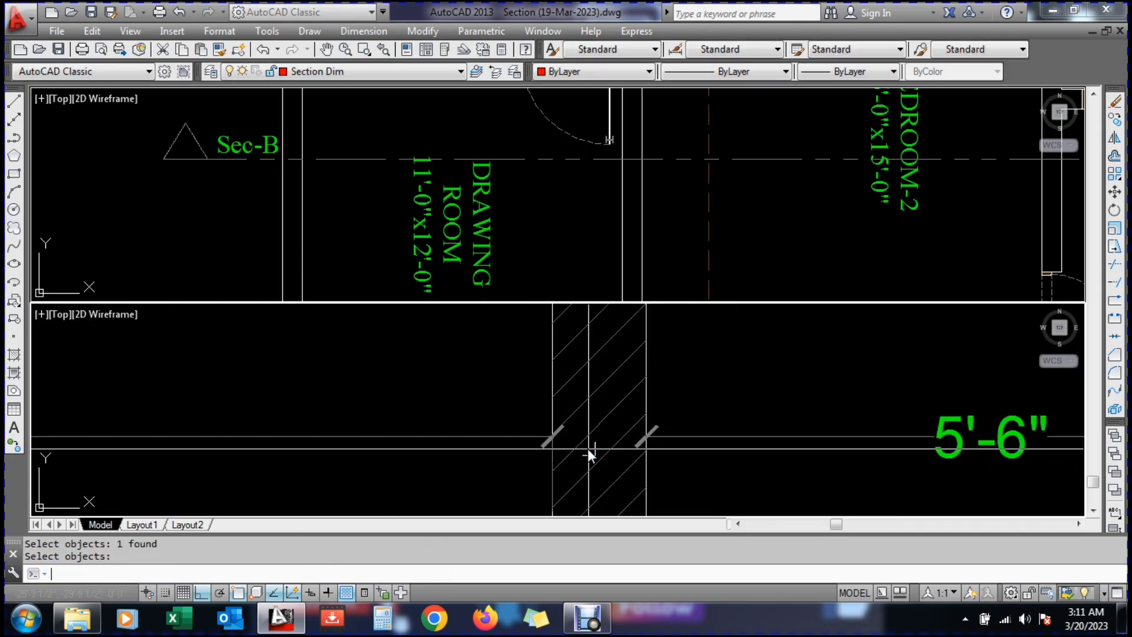
Add a vertical floor-to-slab dimension inside Bedroom-2 beside the bathroom partition, and save the drawing
scroll(567, 436, down, 3)
text(DLI)
key(space)
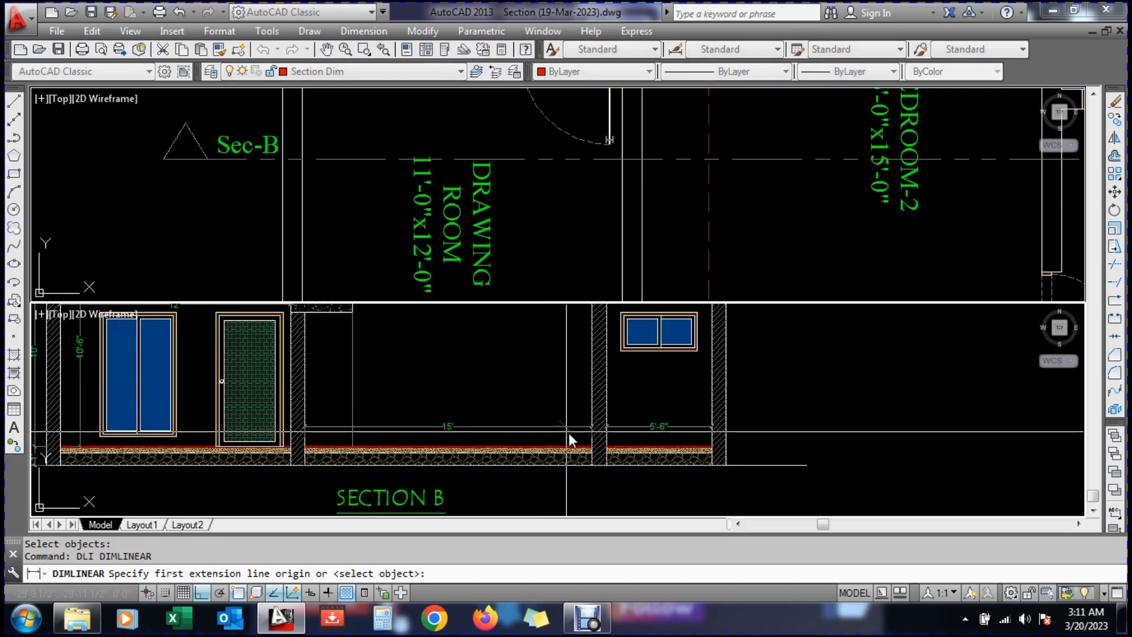
scroll(559, 428, up, 3)
click(611, 459)
scroll(604, 458, down, 5)
click(603, 331)
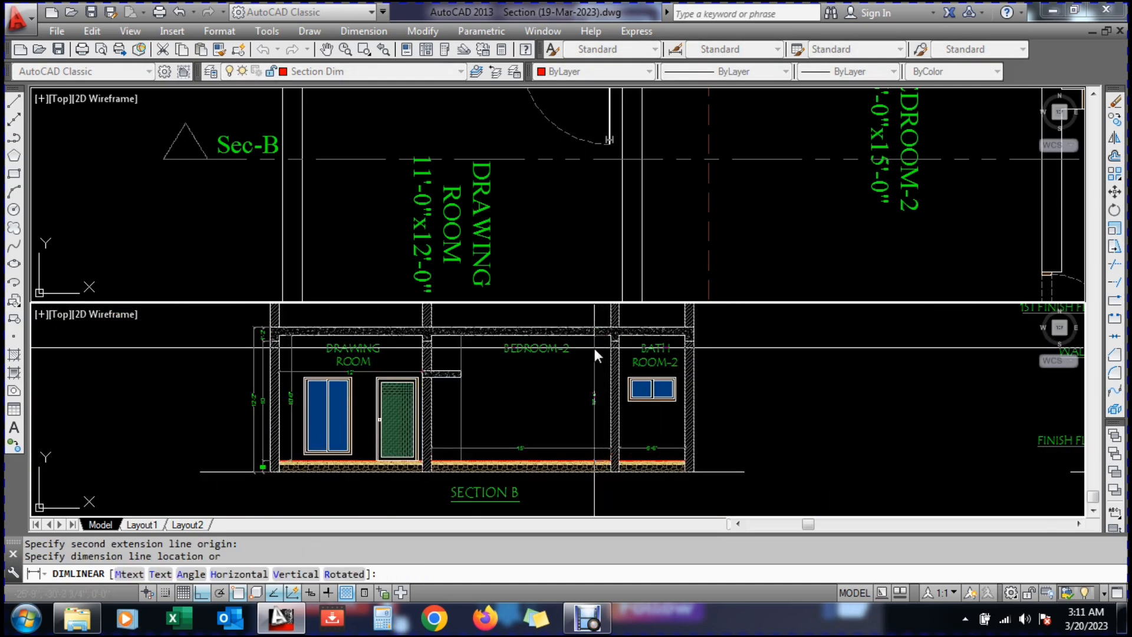
click(593, 401)
key(ctrl+s)
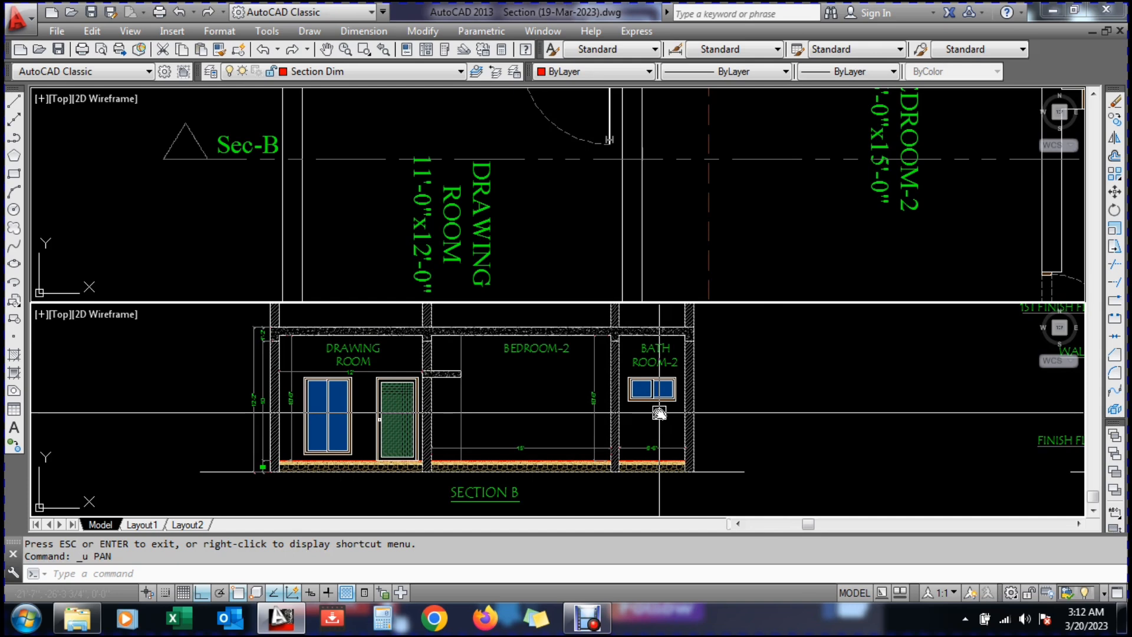
Start a quick leader and set its leader line type to Spline in the leader settings
key(Escape)
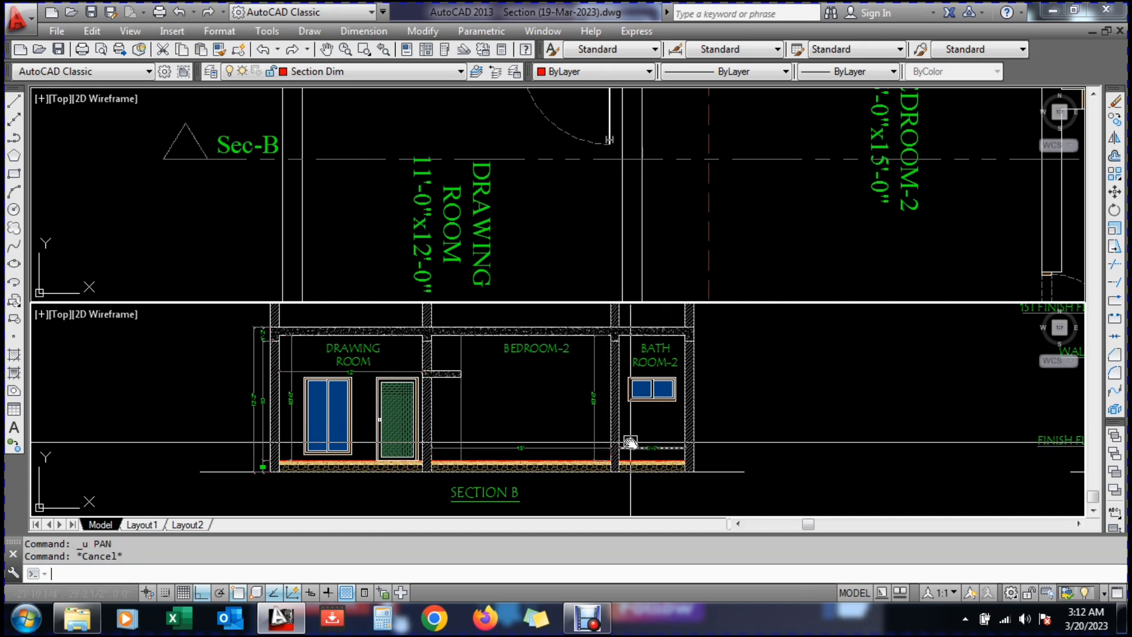
text(LE)
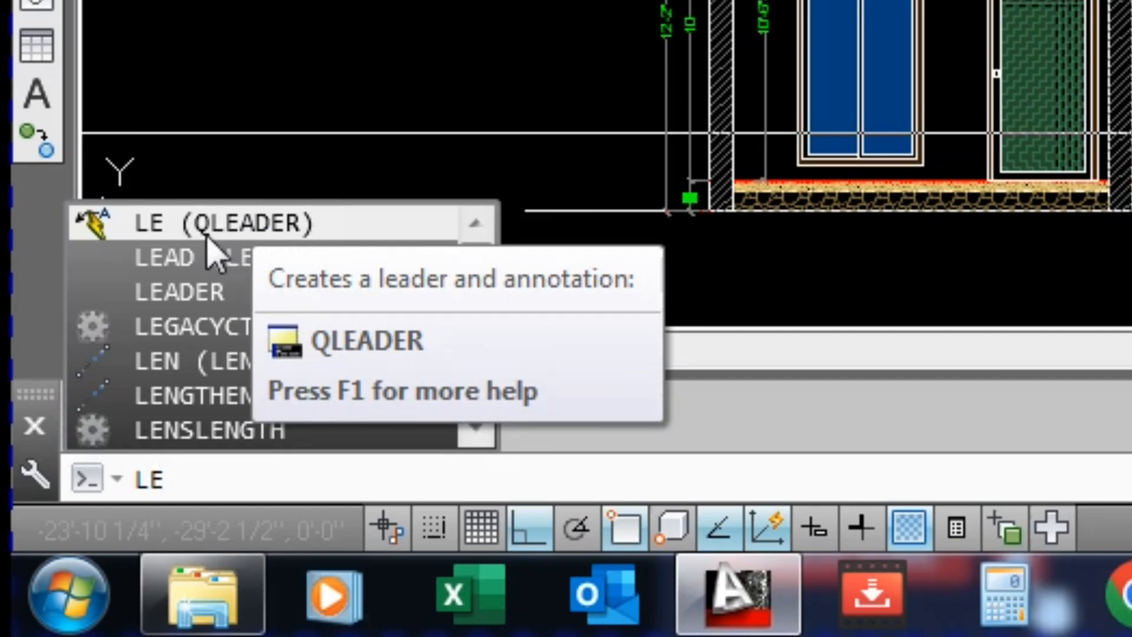
key(Return)
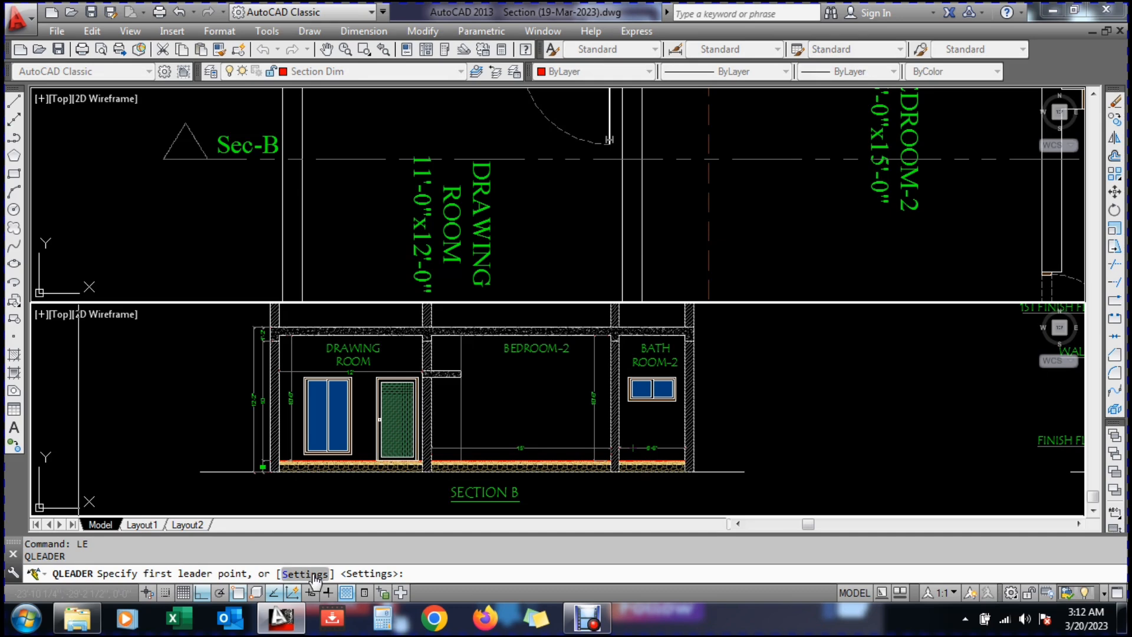
click(305, 574)
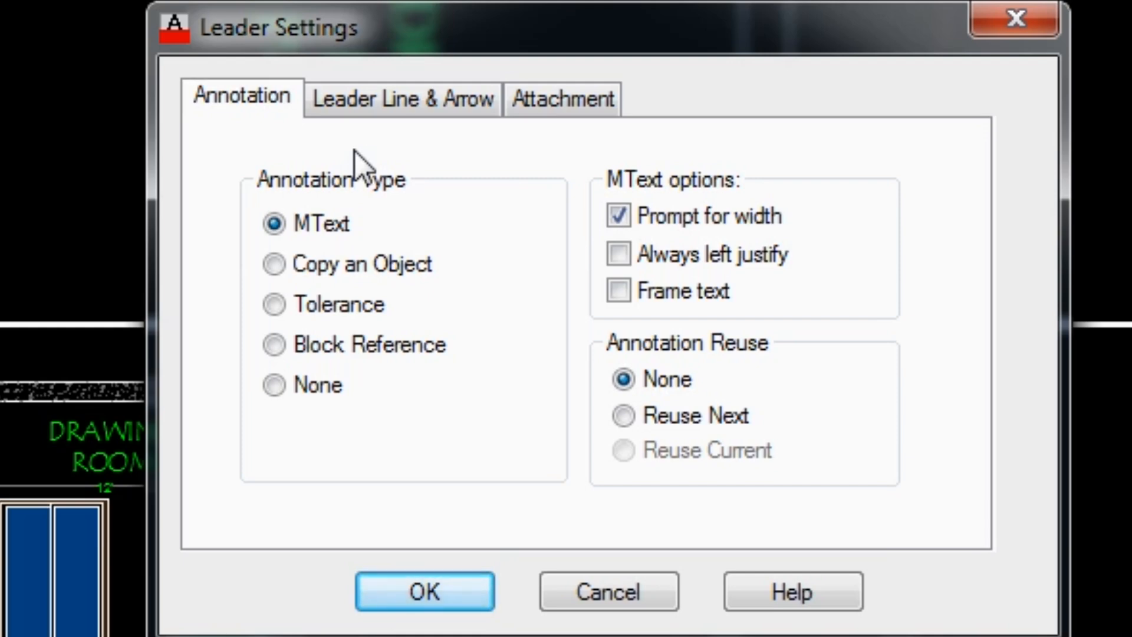
click(350, 98)
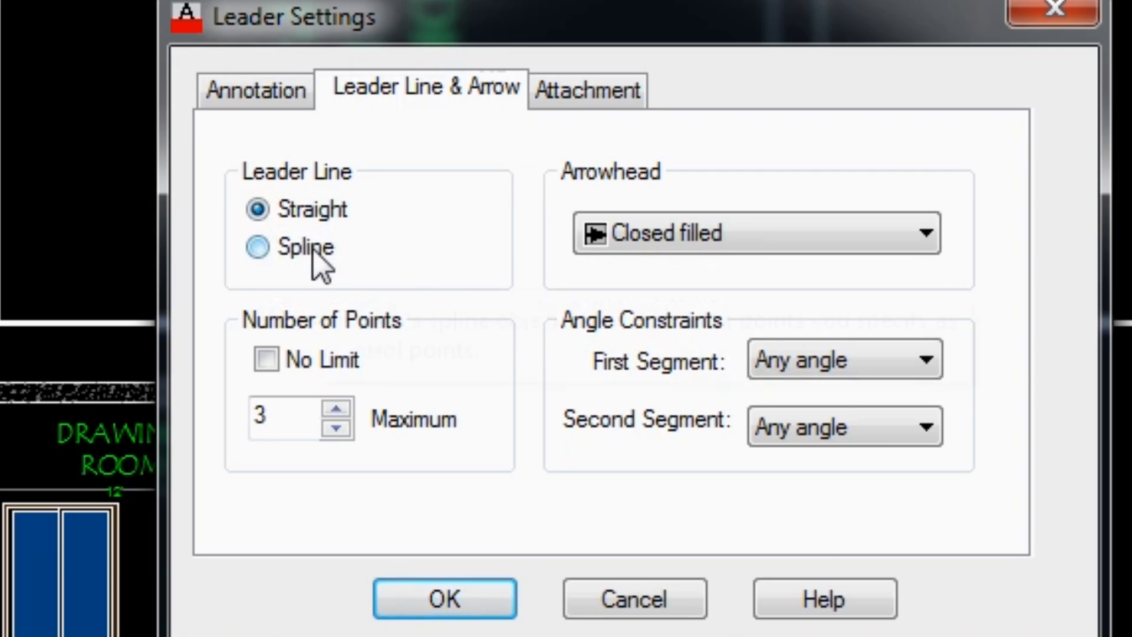
click(258, 250)
click(431, 595)
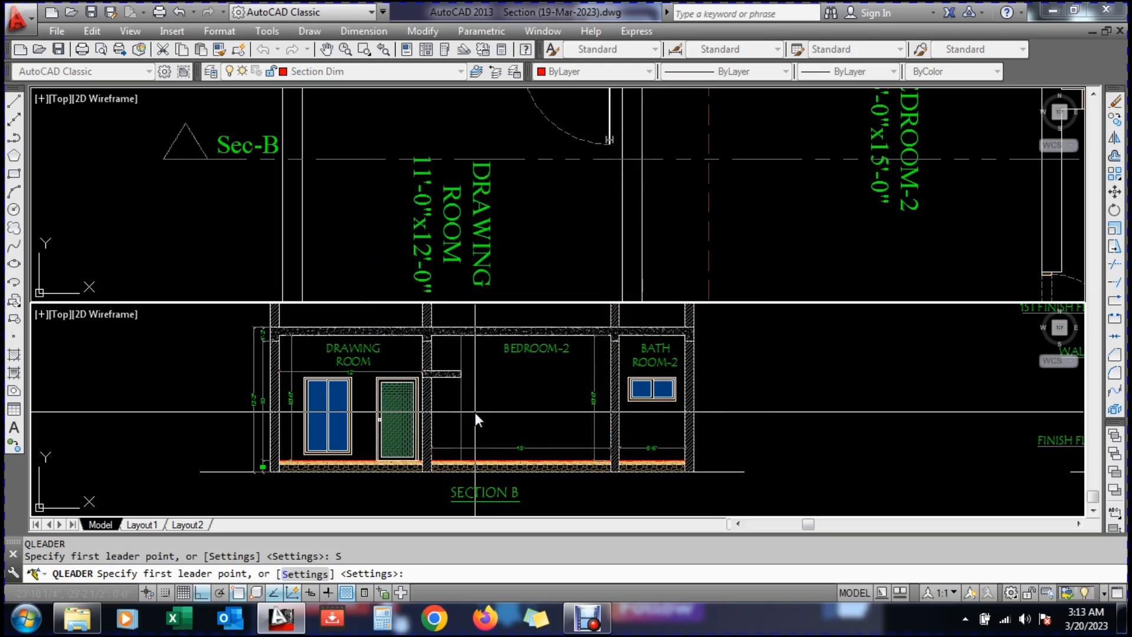
Draw a three-point spline leader in the empty space between Section B and Section A, without annotation text
scroll(649, 424, down, 2)
scroll(726, 448, up, 5)
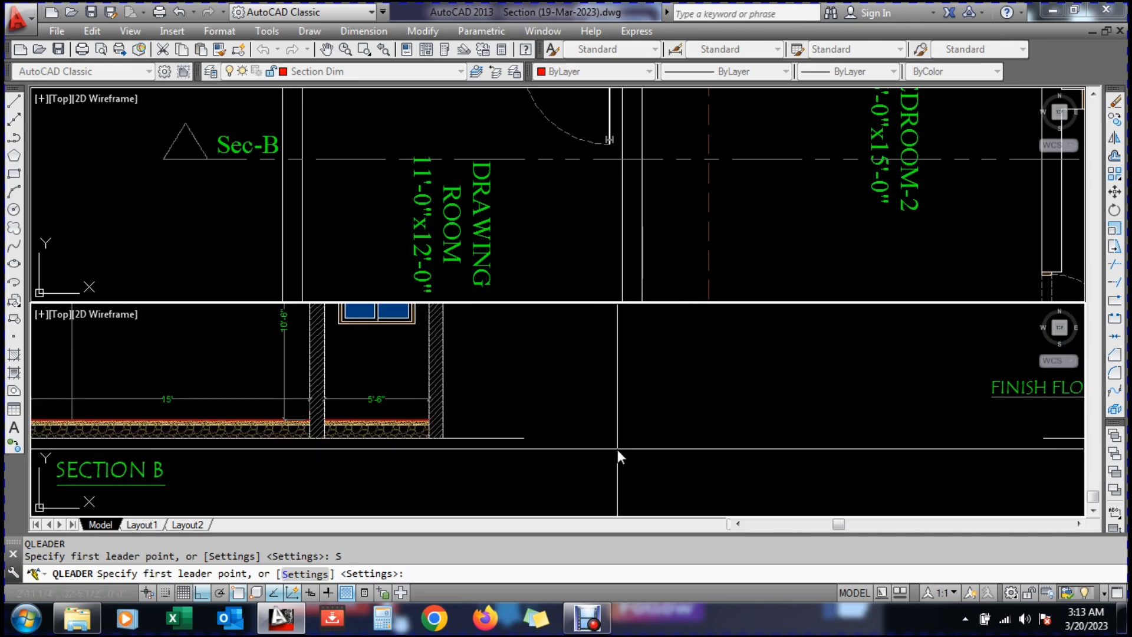
scroll(745, 443, down, 5)
scroll(678, 424, up, 5)
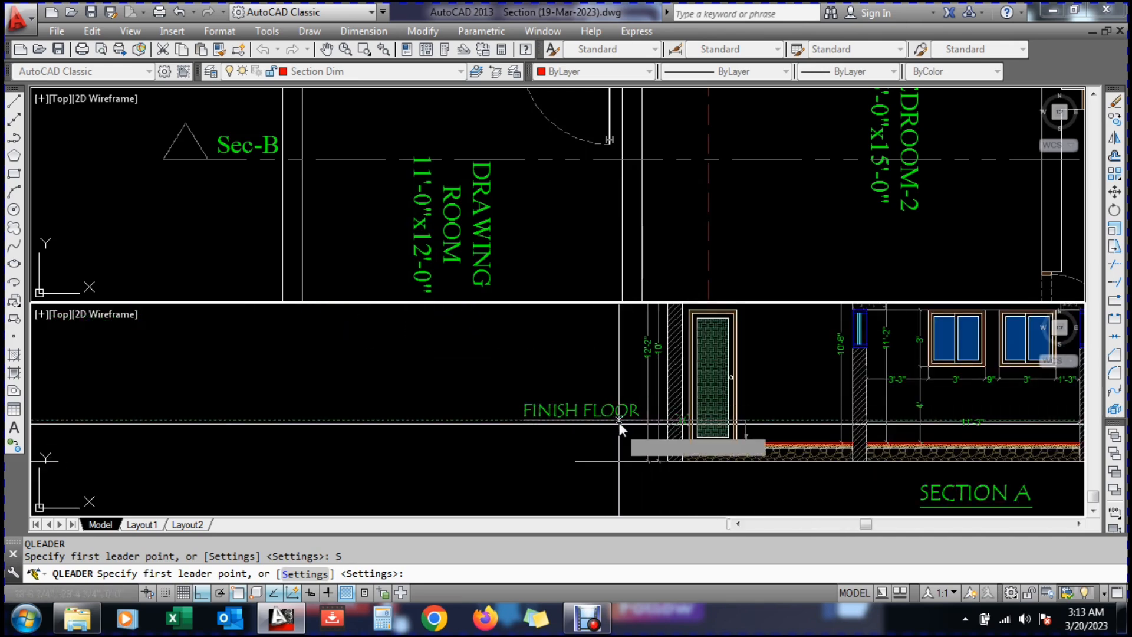
scroll(742, 455, down, 3)
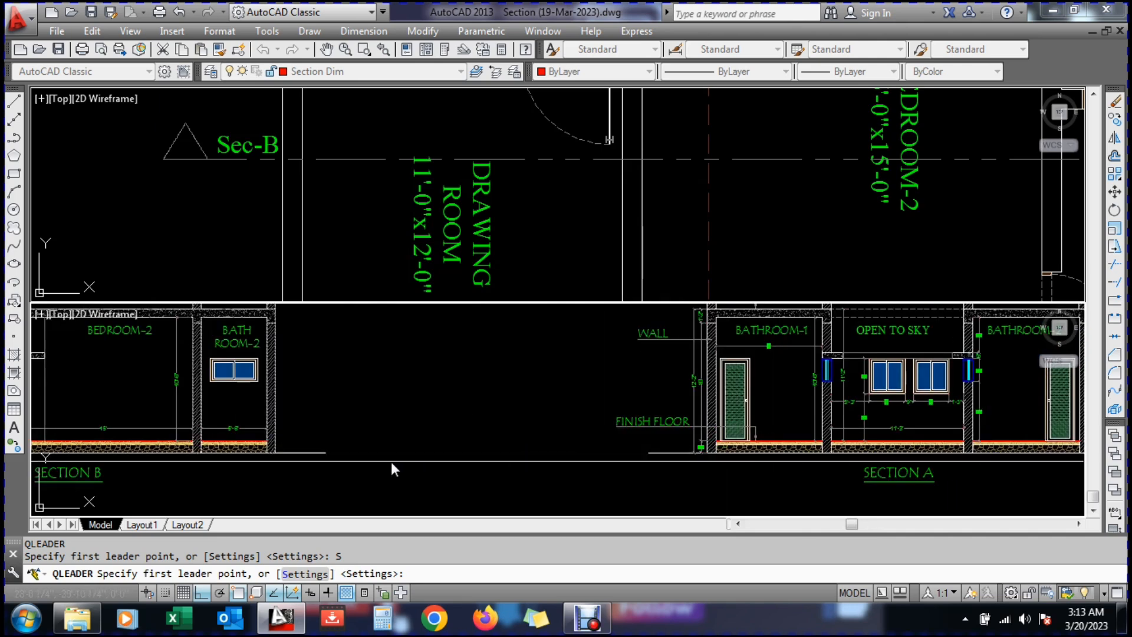
scroll(416, 459, up, 3)
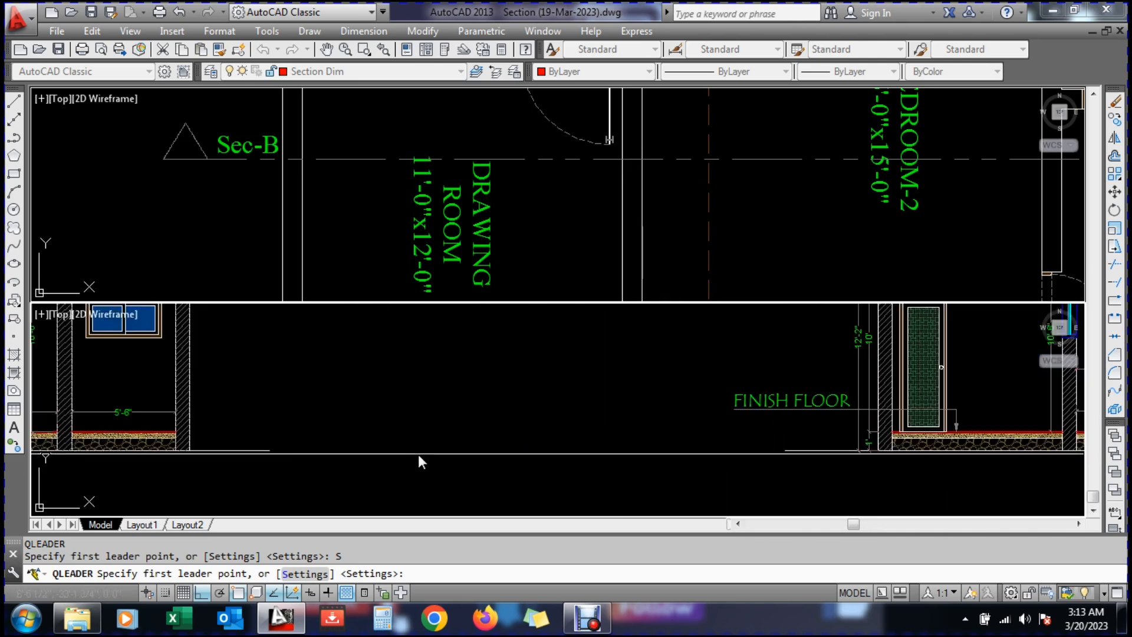
click(444, 439)
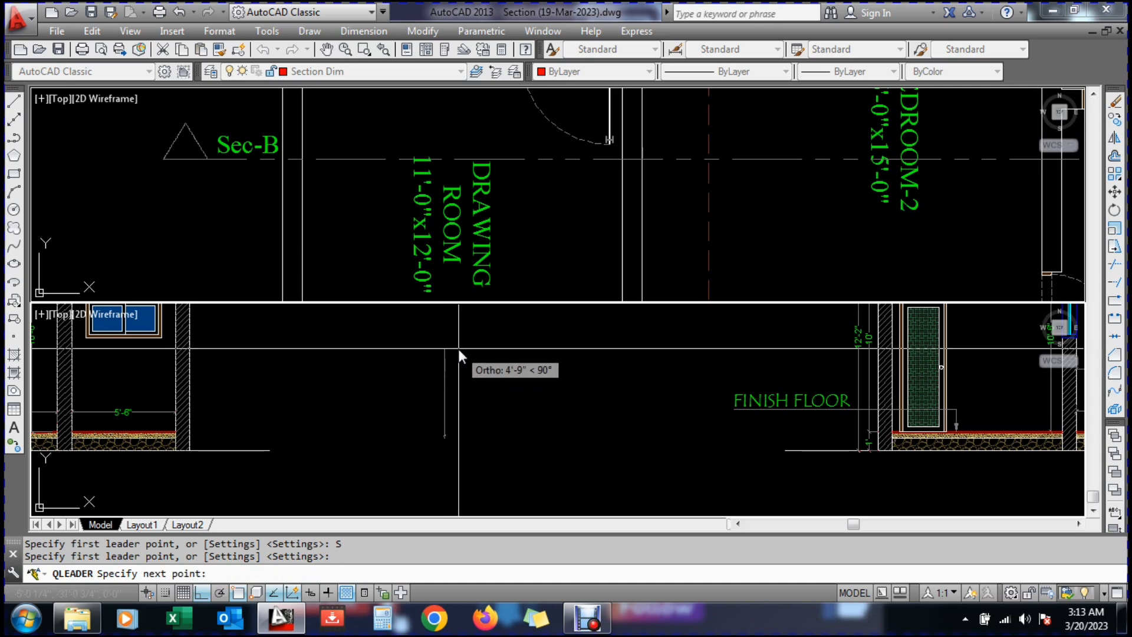
click(446, 363)
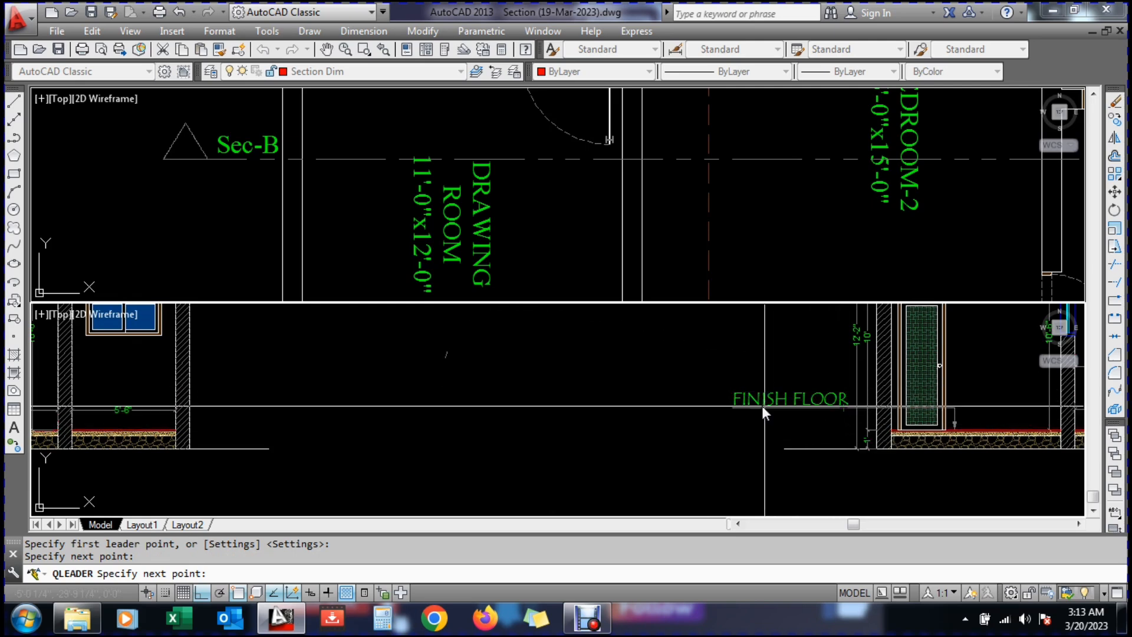
click(522, 374)
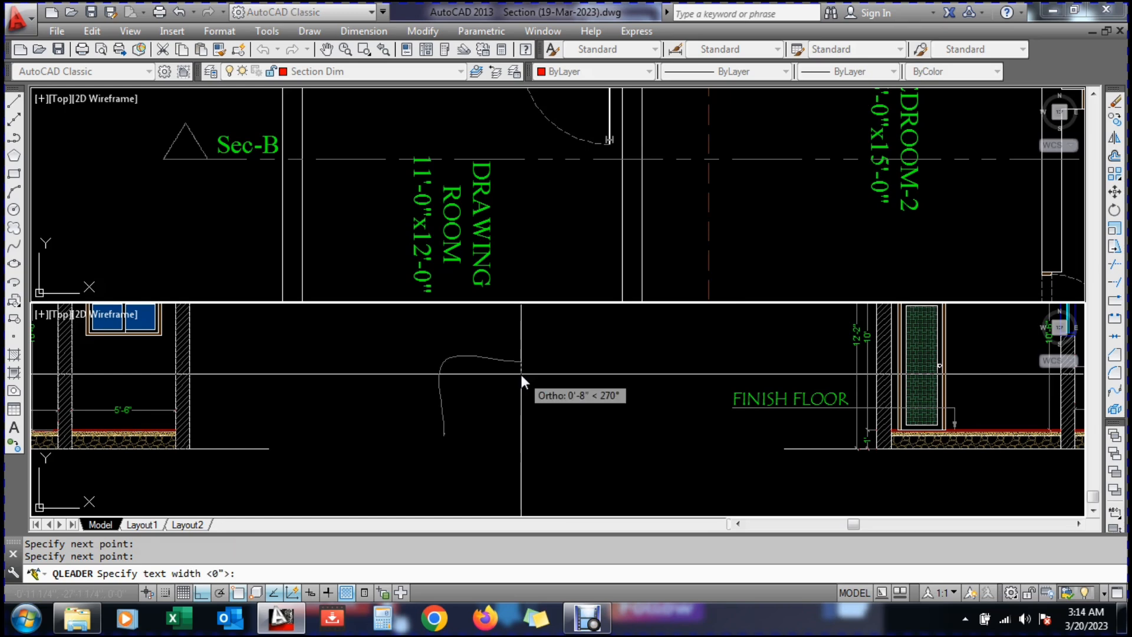
key(Return)
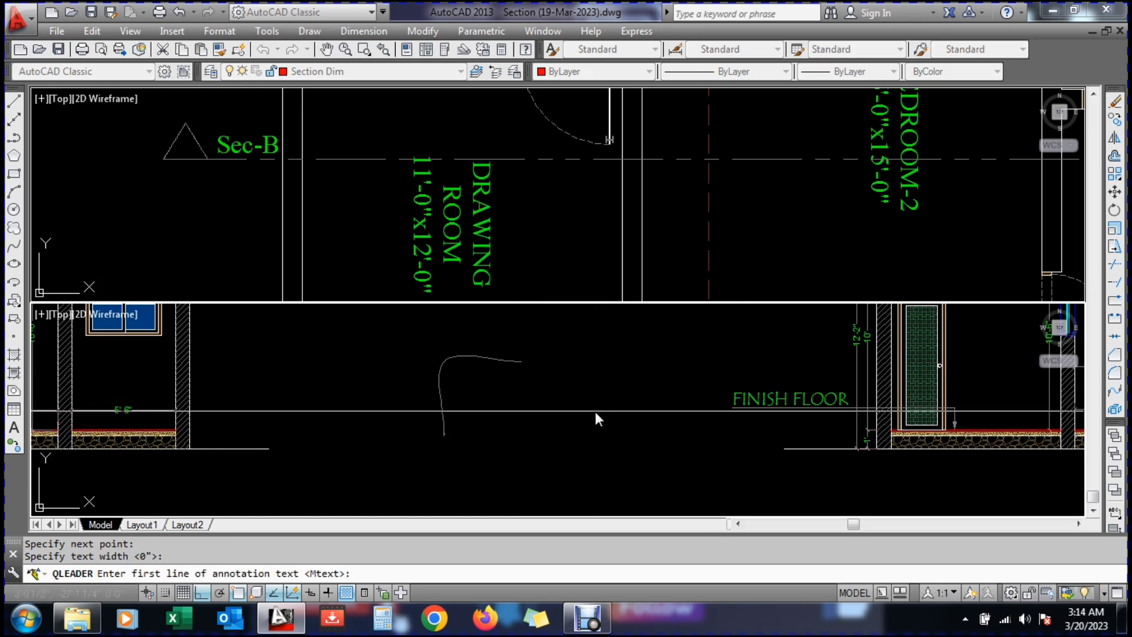
scroll(454, 390, up, 5)
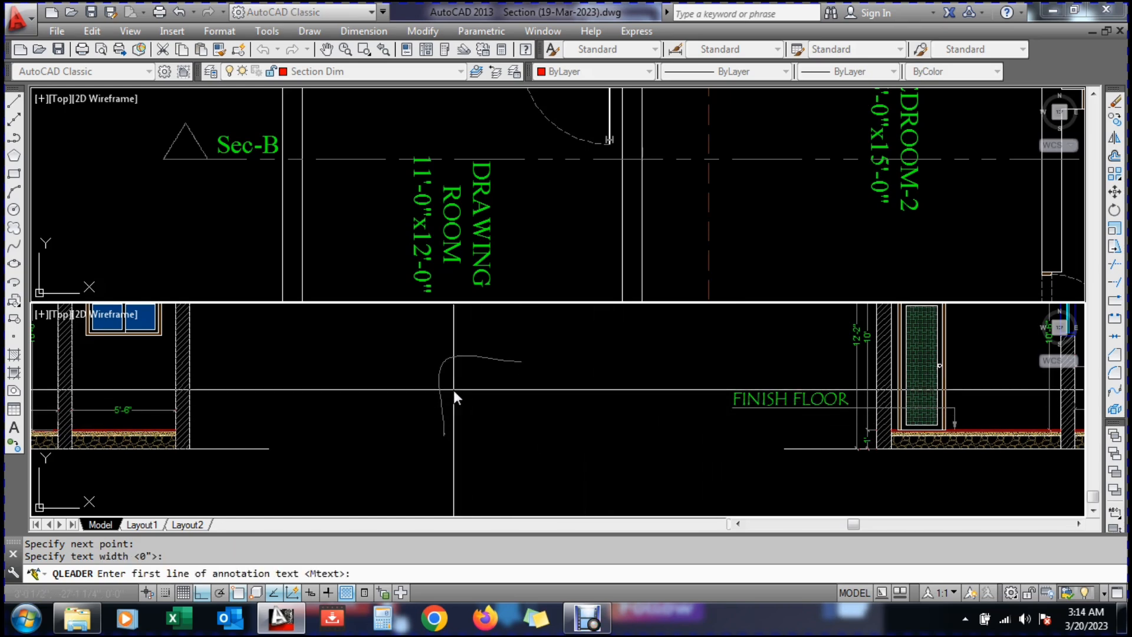
scroll(422, 466, down, 3)
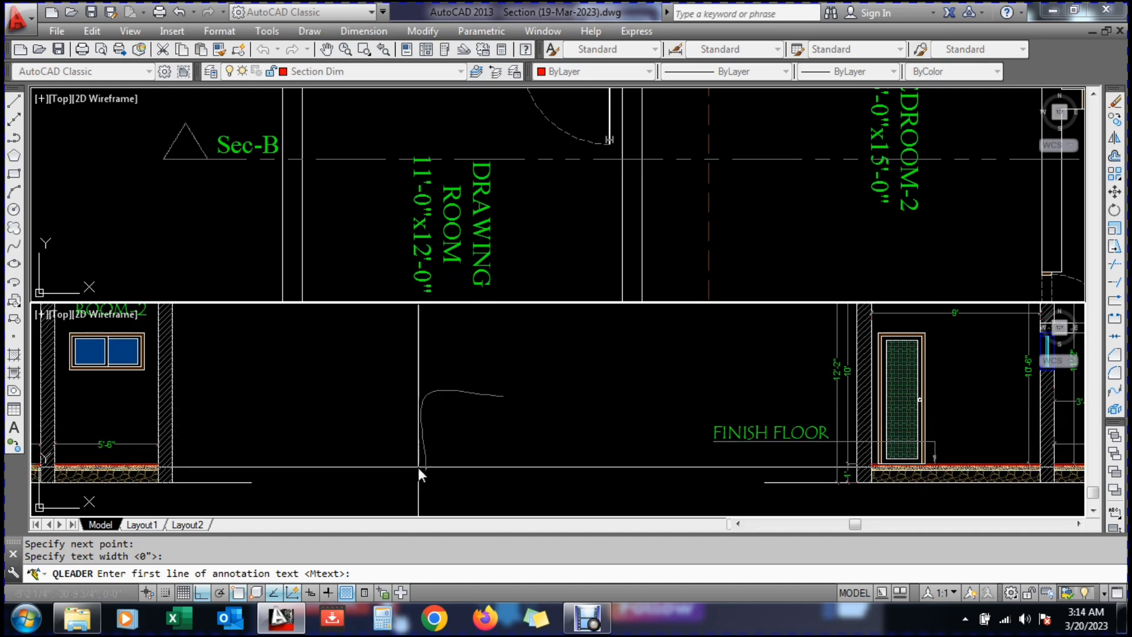
key(Escape)
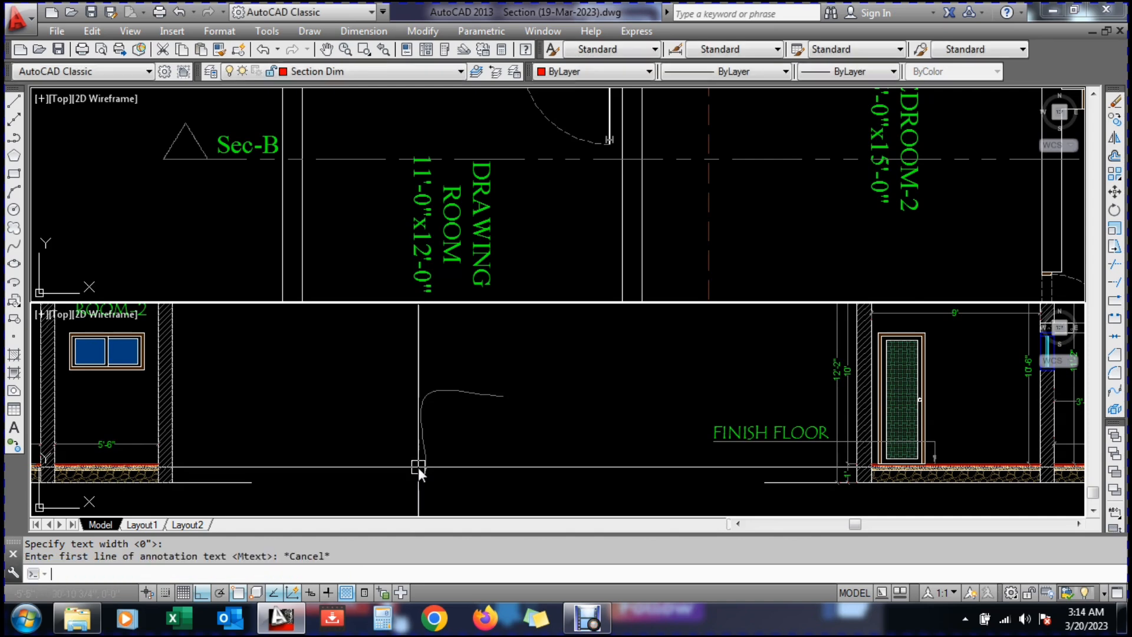
text(LE)
key(Return)
text(S)
key(Return)
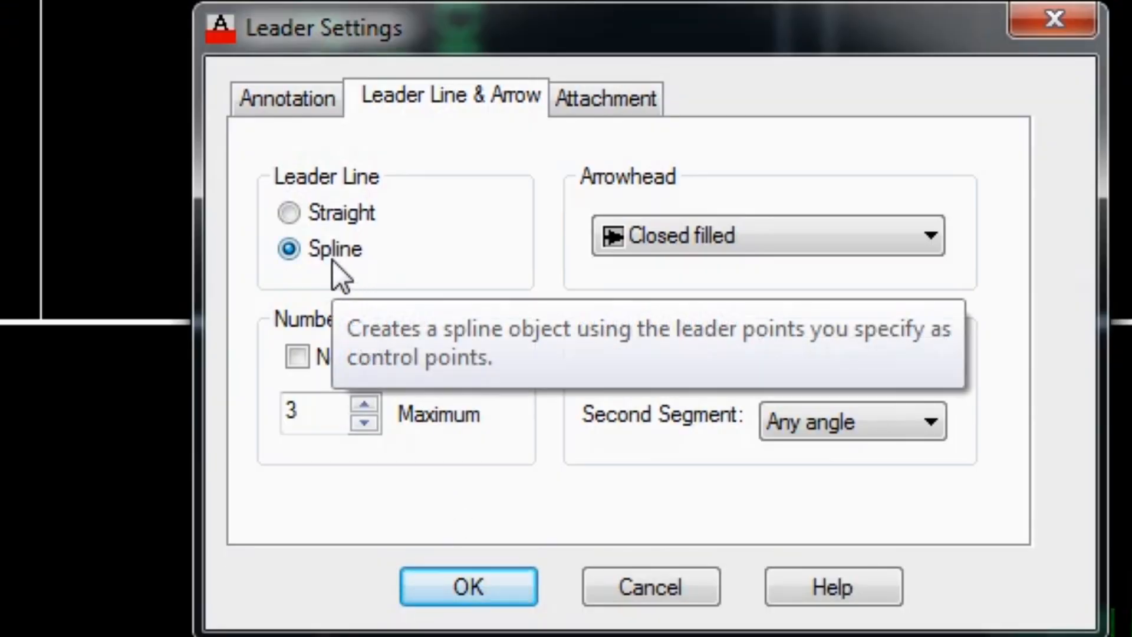
click(327, 220)
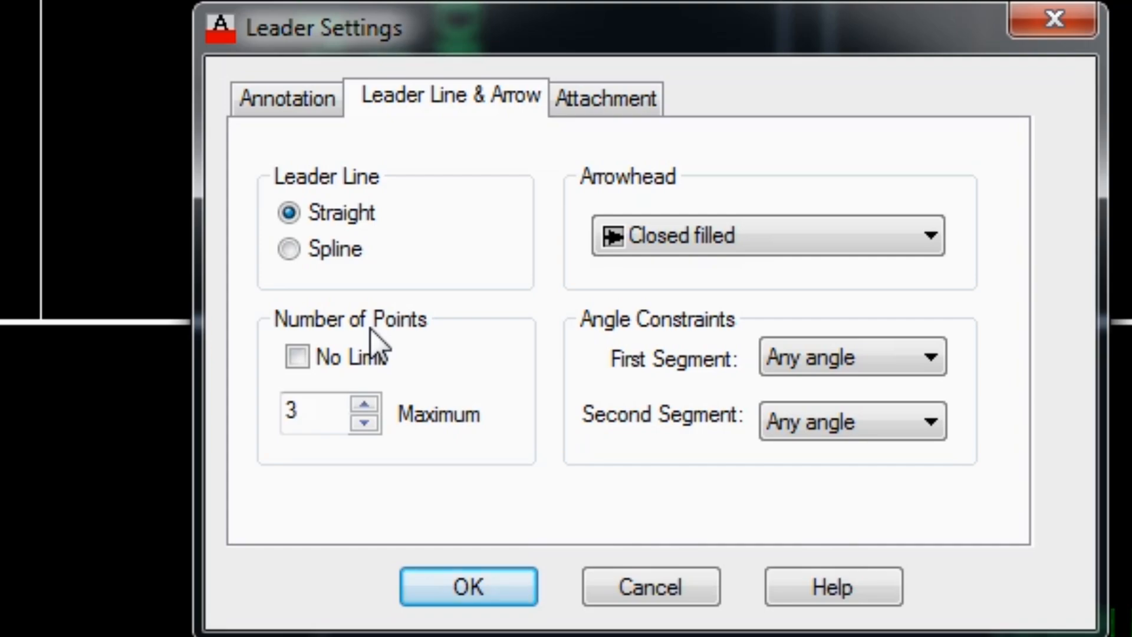
click(652, 596)
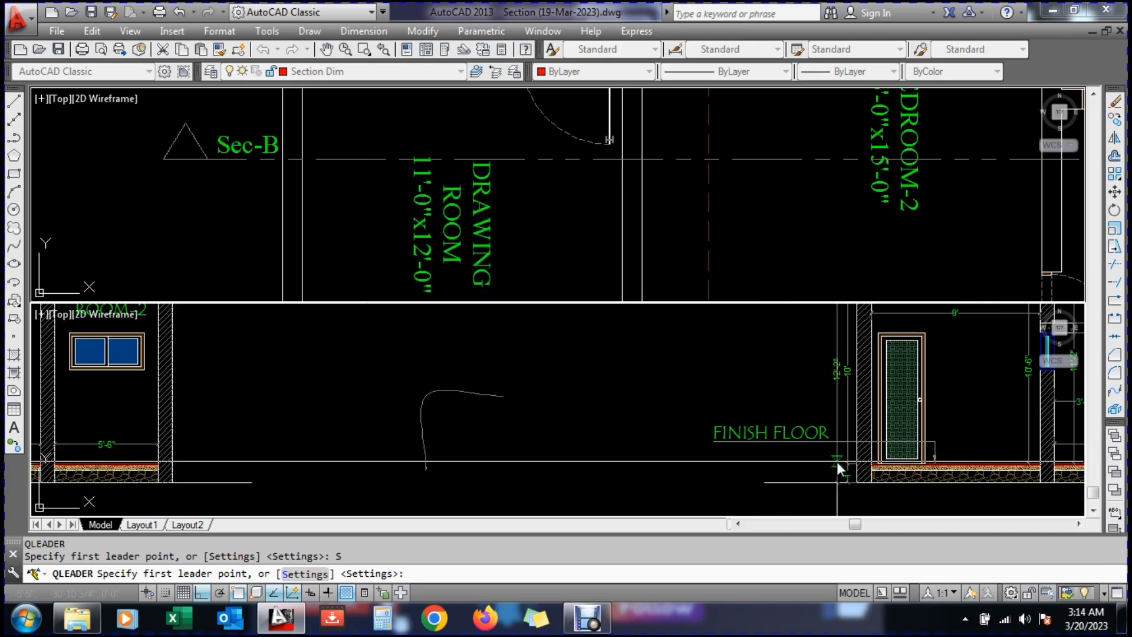
scroll(834, 451, up, 4)
key(Escape)
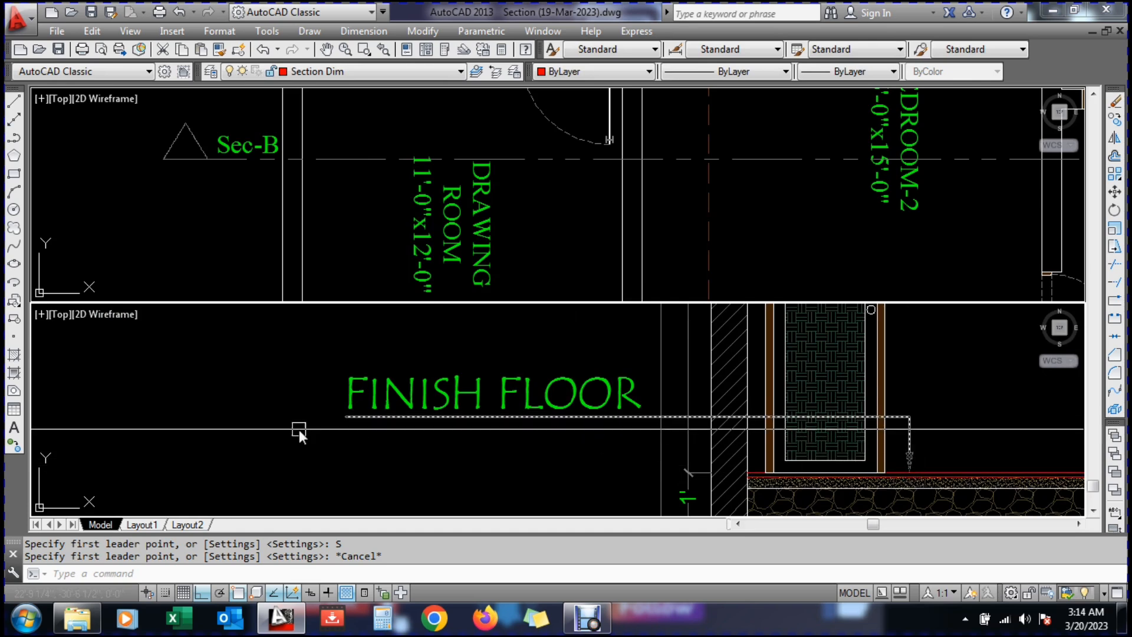
scroll(482, 406, down, 3)
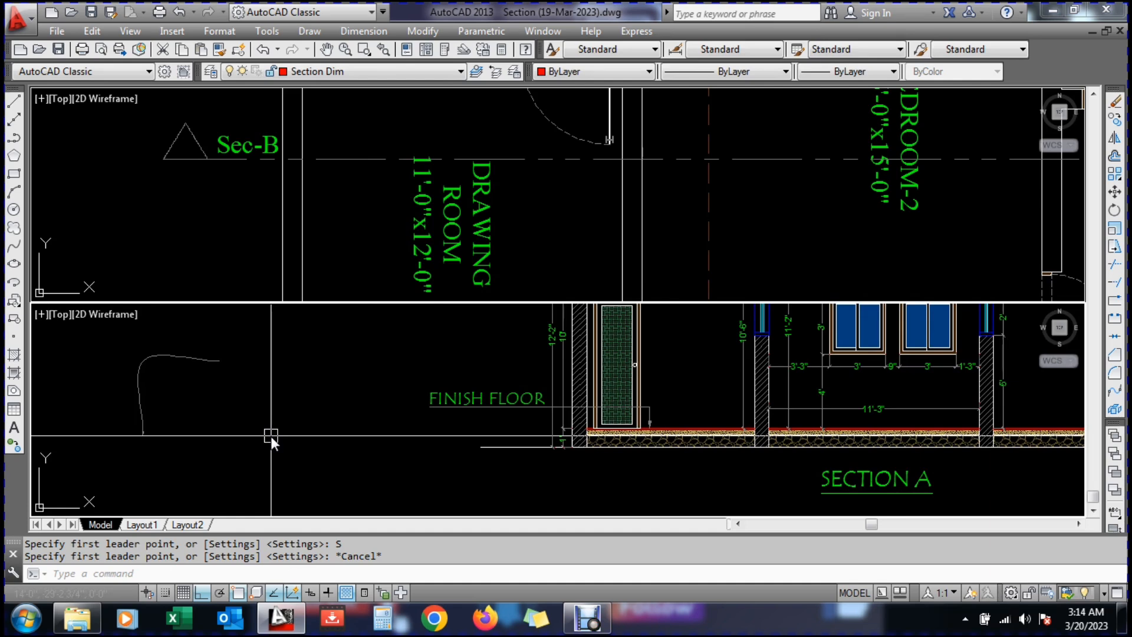
Start a quick leader and set its leader line type to Straight with a maximum of 6 points
text(LE)
key(Return)
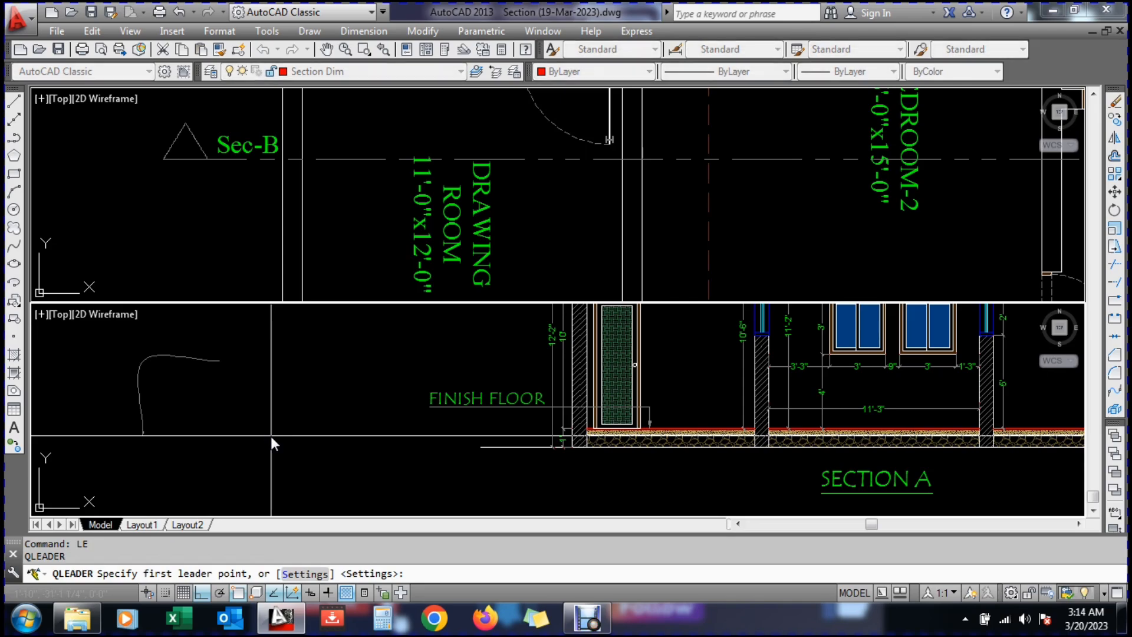
text(s)
key(Return)
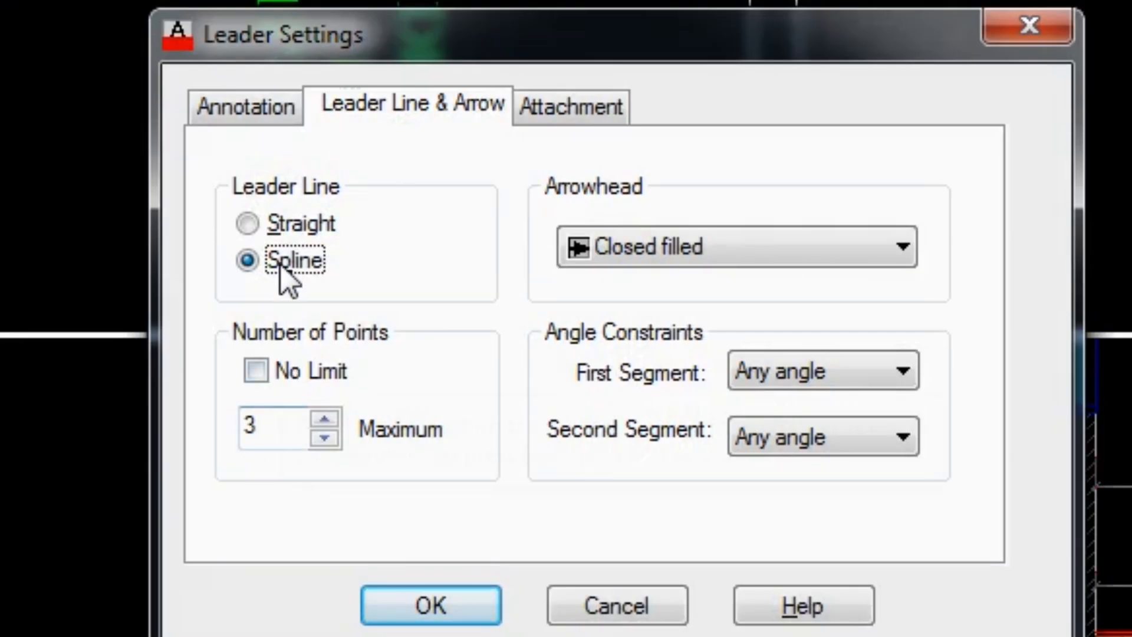
click(282, 229)
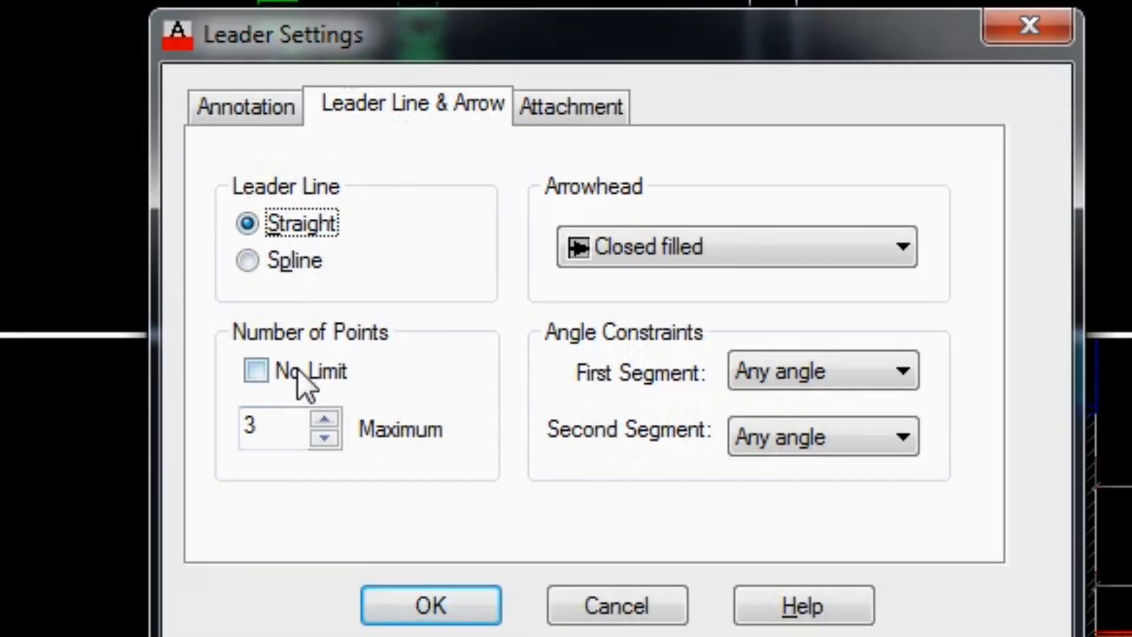
mouse_move(287, 384)
click(335, 419)
click(323, 410)
click(325, 419)
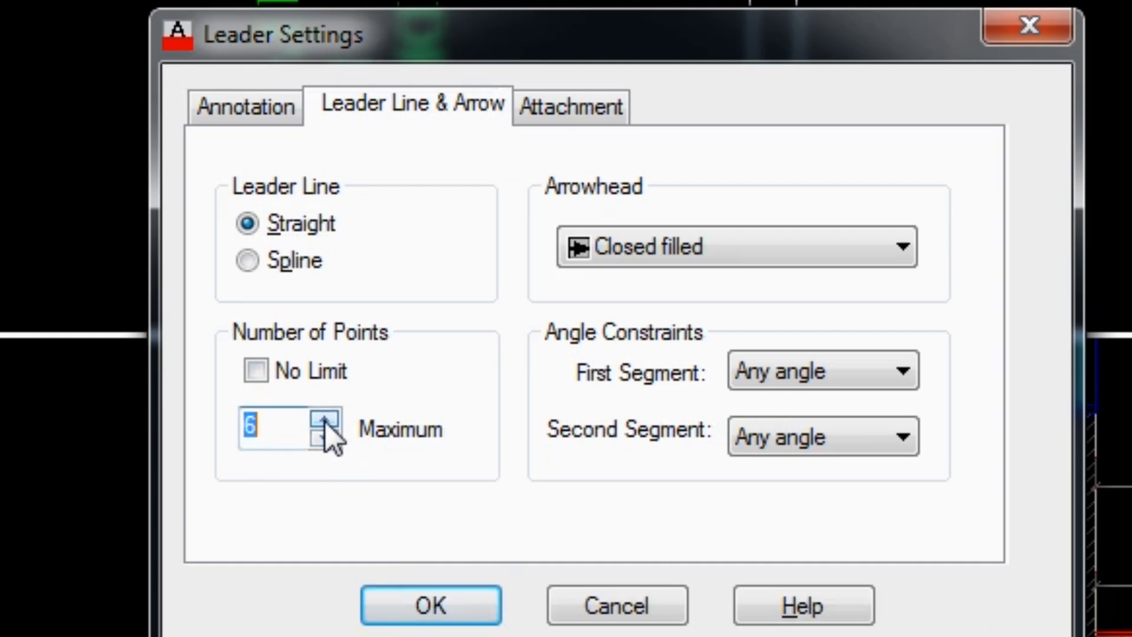
click(447, 613)
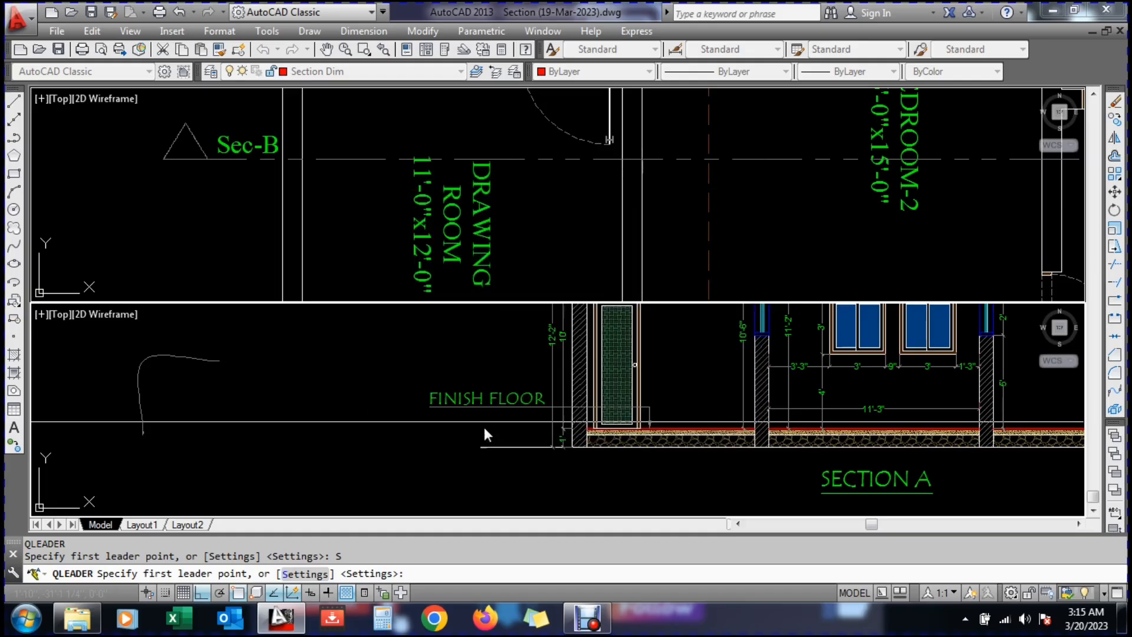
Draw a six-point stepped straight leader in the empty space beside Section A, with the annotation lines LE and S
click(254, 473)
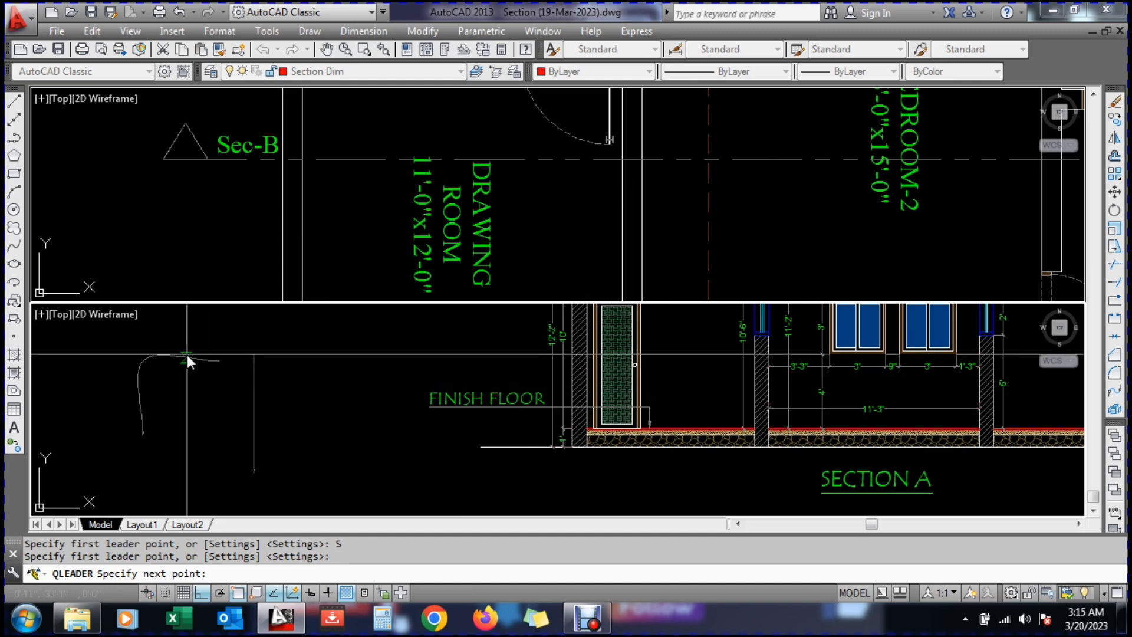
click(253, 405)
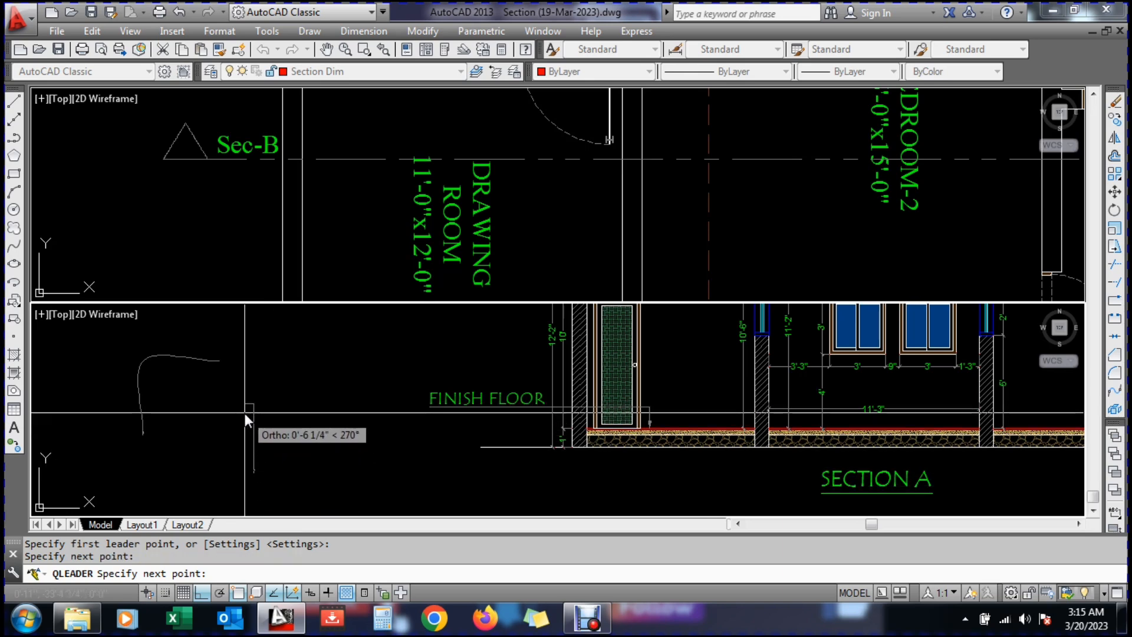
click(331, 404)
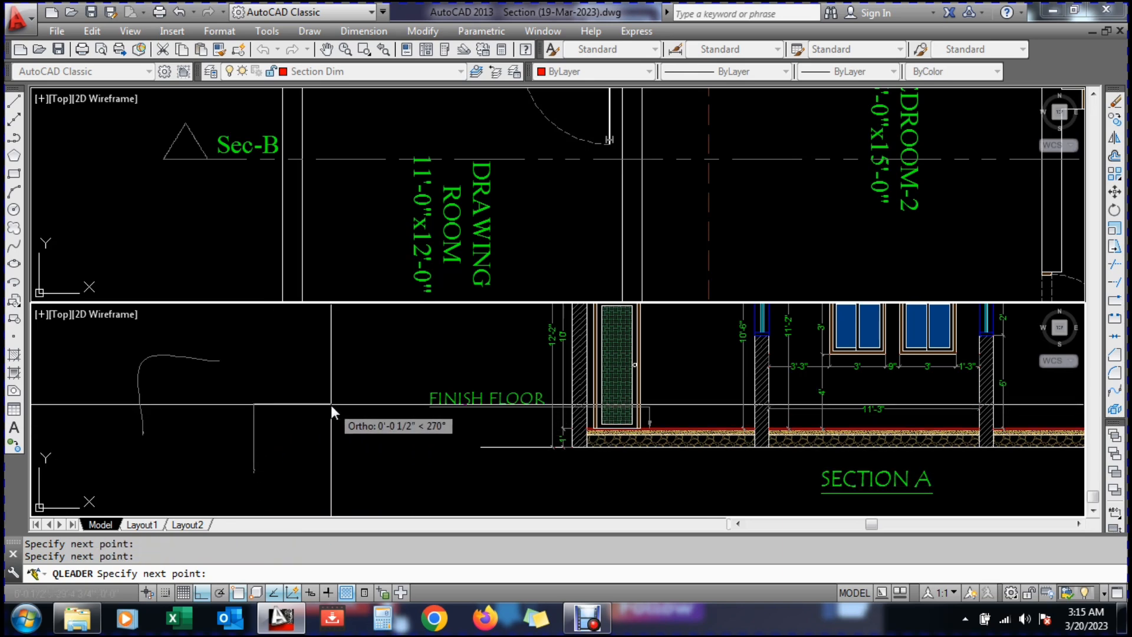
click(331, 493)
click(458, 494)
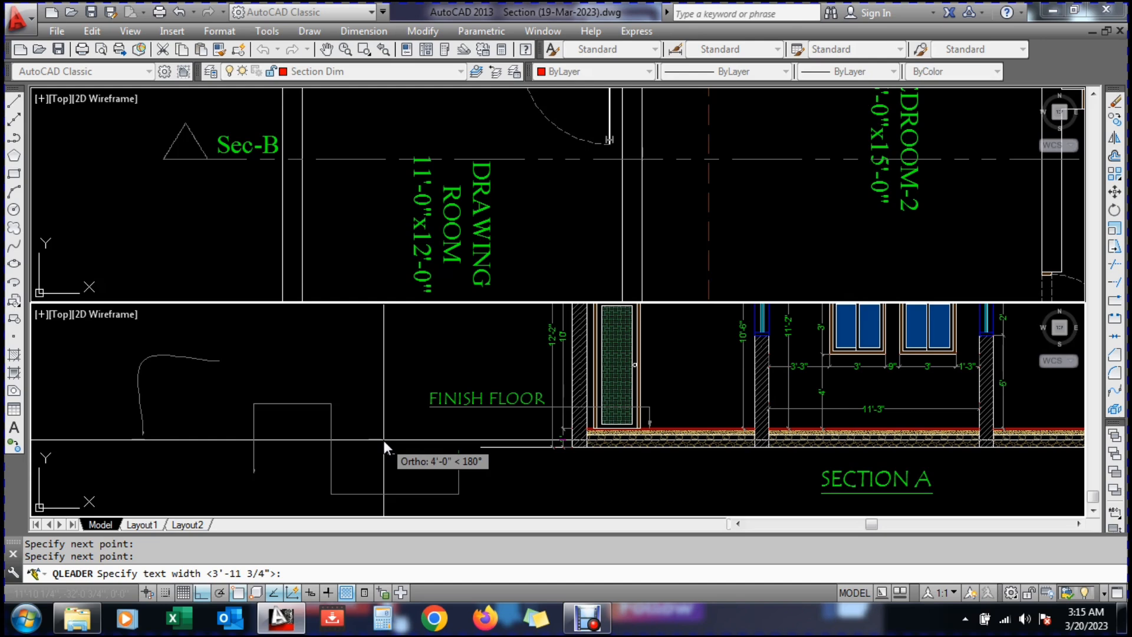
key(Return)
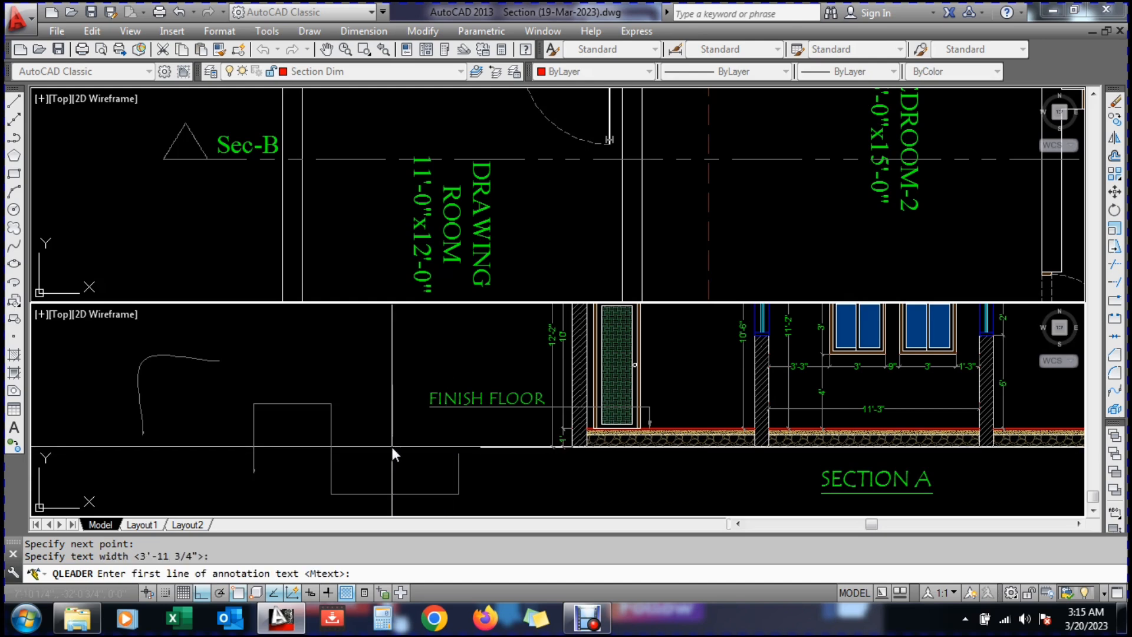
text(LE)
key(Return)
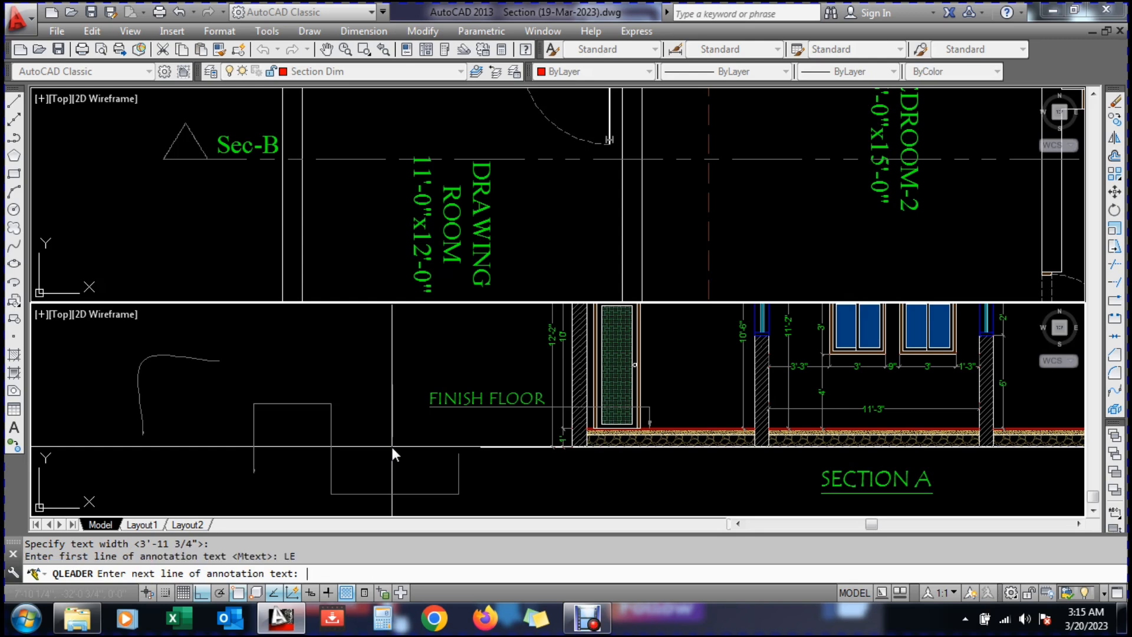
text(S)
key(Return)
key(Escape)
key(Escape)
key(Escape)
Start another quick leader and limit it to a maximum of 2 points in the leader settings
text(LE)
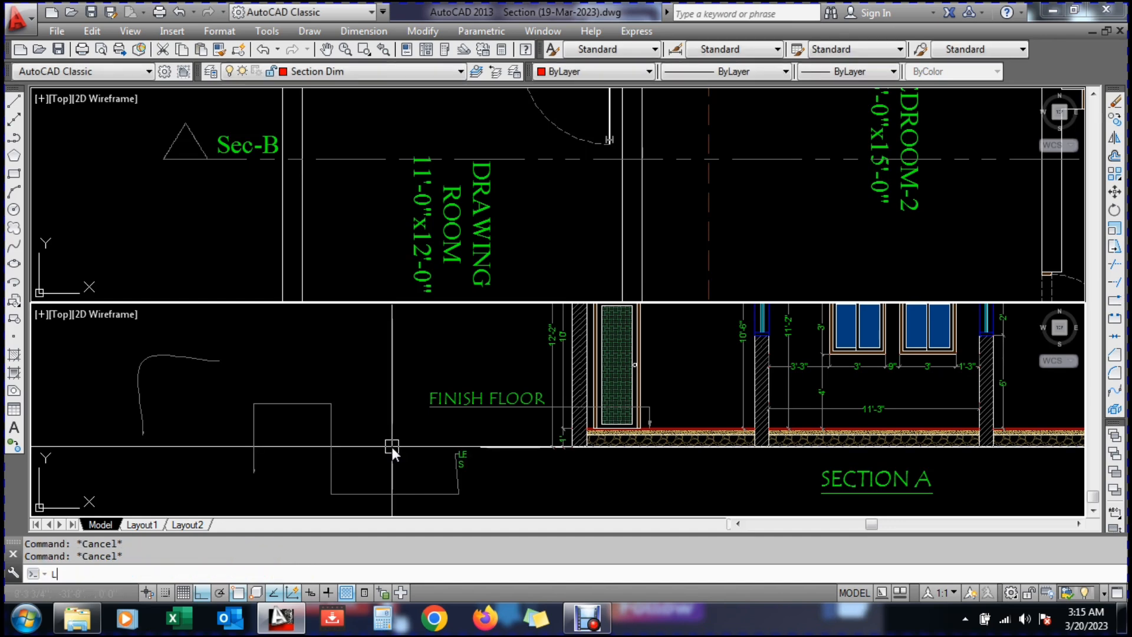
key(Return)
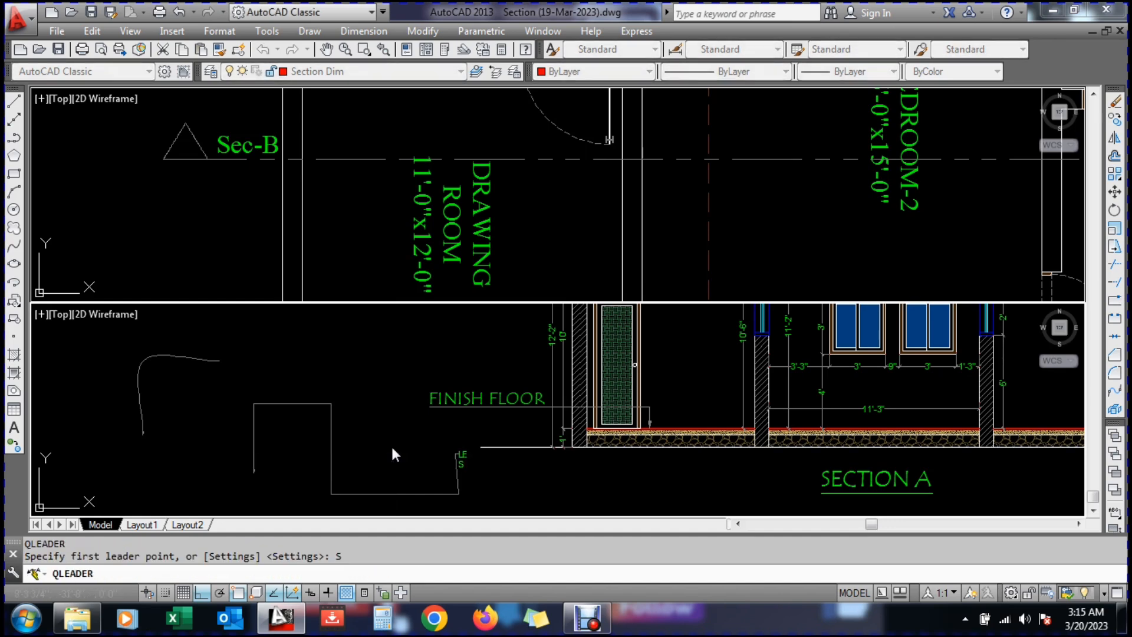
key(Return)
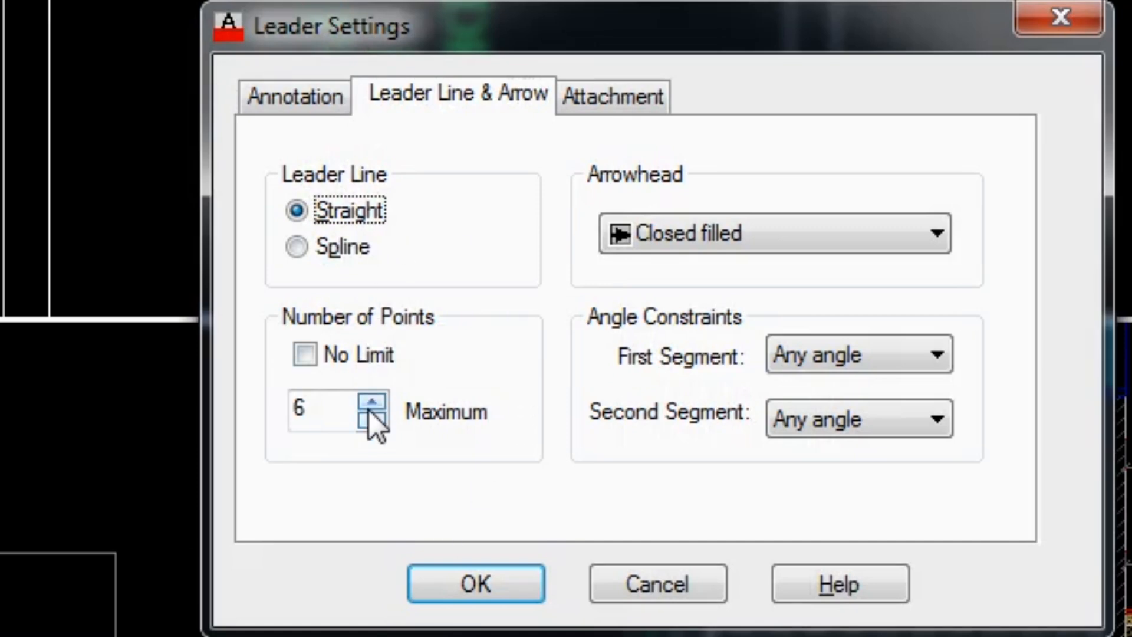
click(373, 420)
click(372, 420)
click(373, 420)
click(373, 420)
click(373, 420)
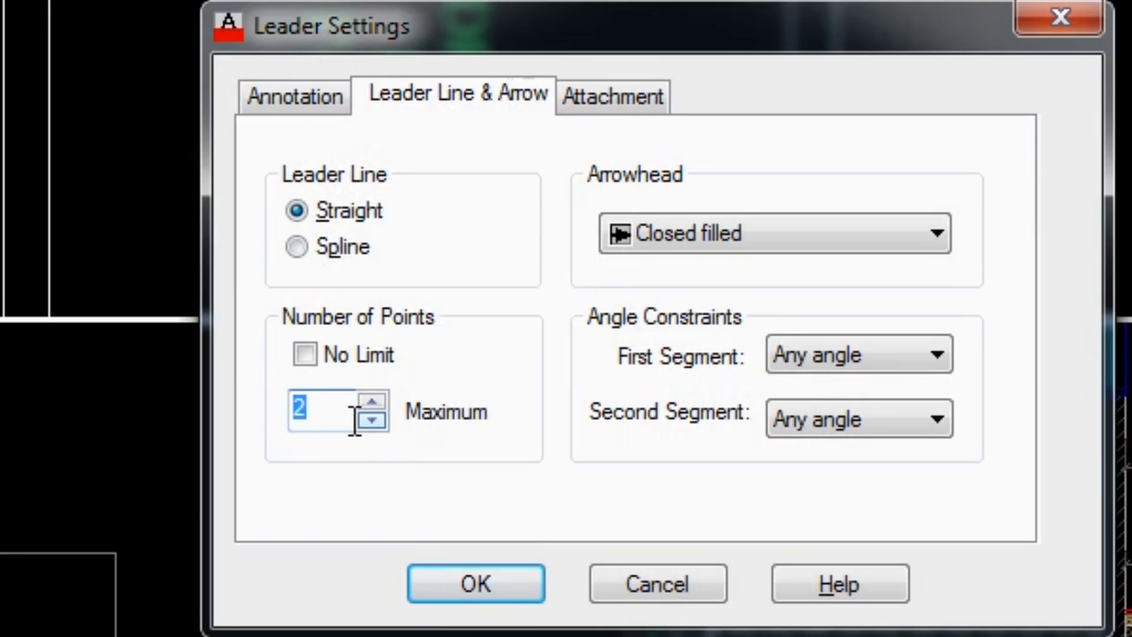
click(477, 585)
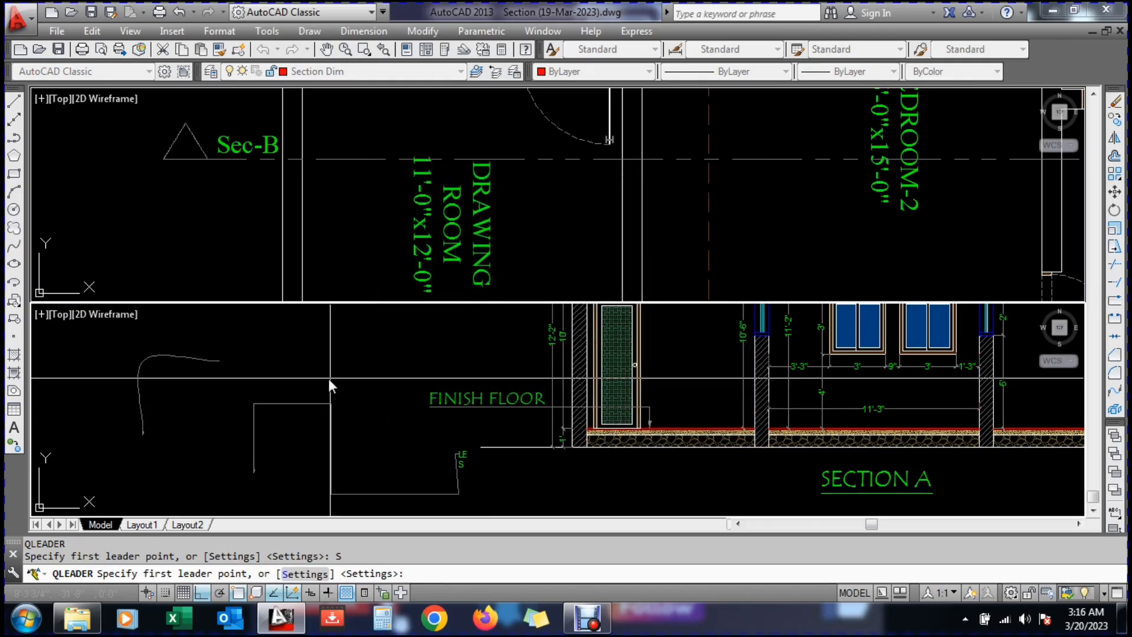
Draw a vertical two-point straight leader above the stepped leader, without annotation text
click(291, 378)
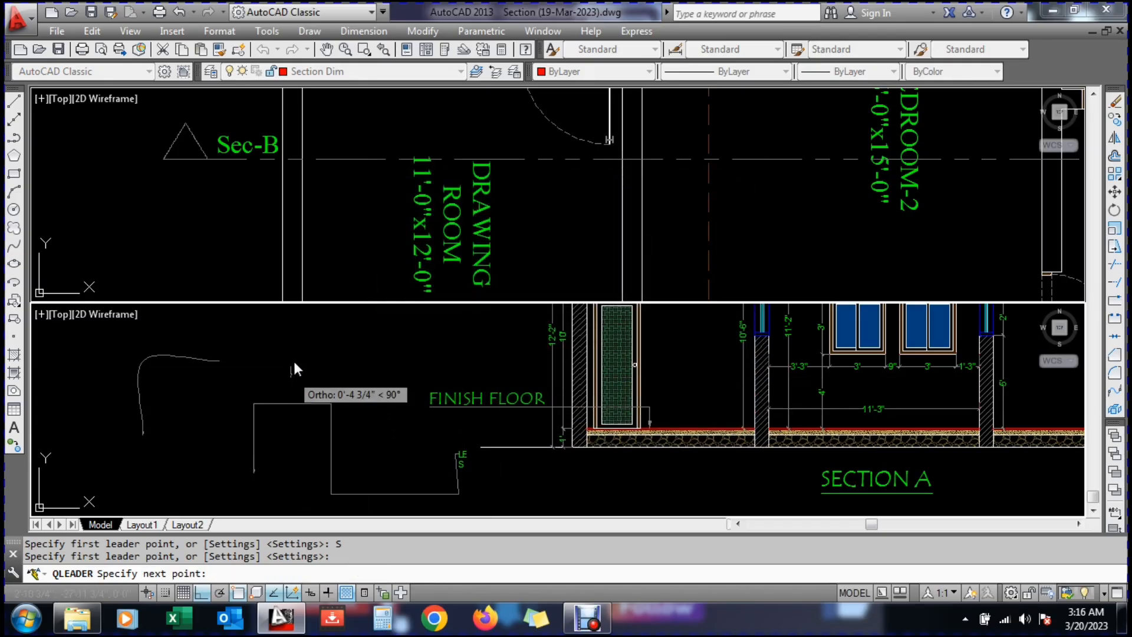
click(315, 320)
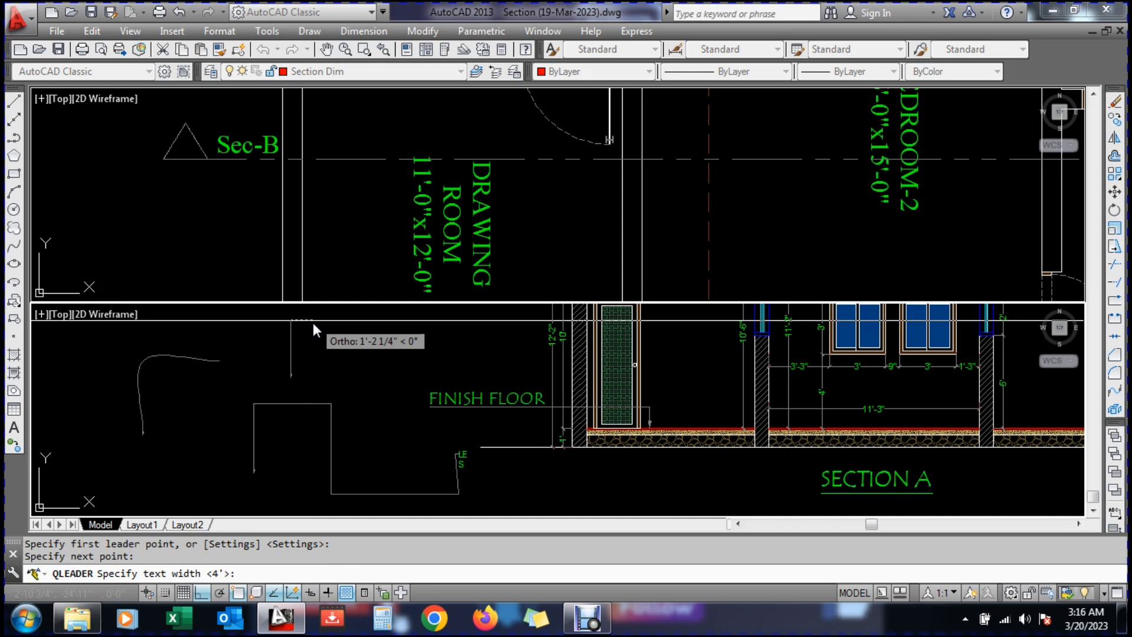
click(380, 335)
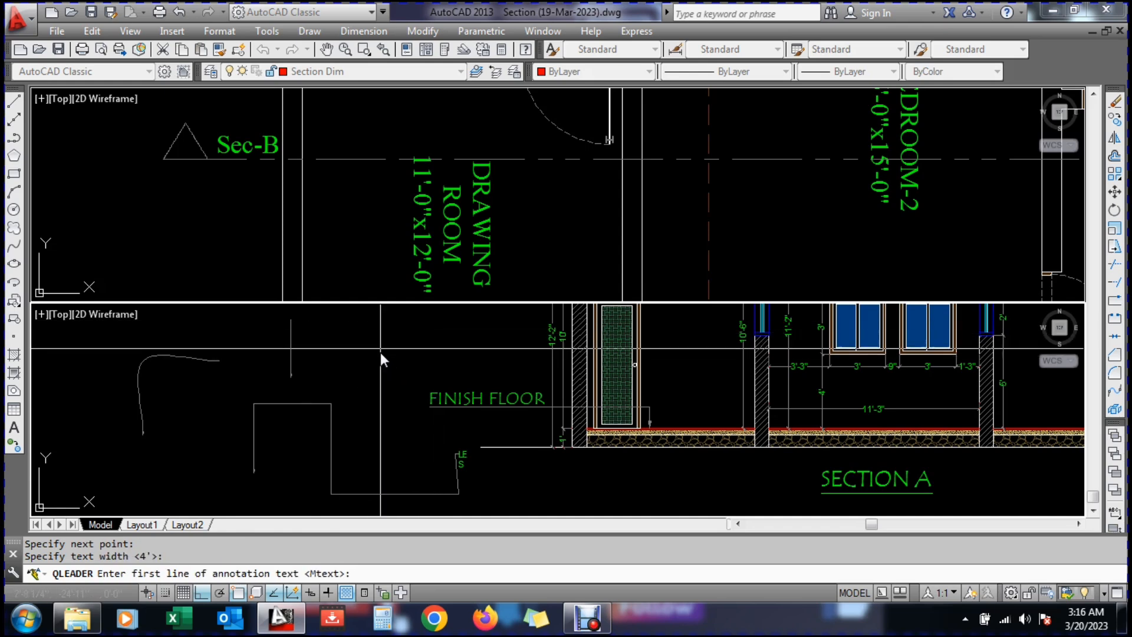
key(Escape)
text(LE)
key(Return)
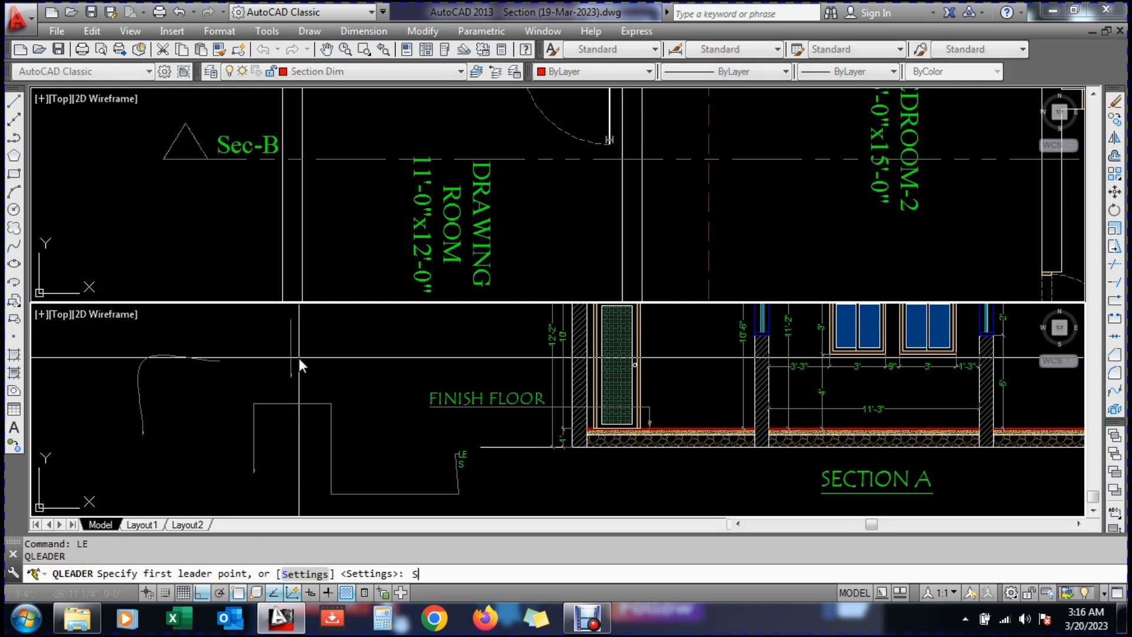
key(Return)
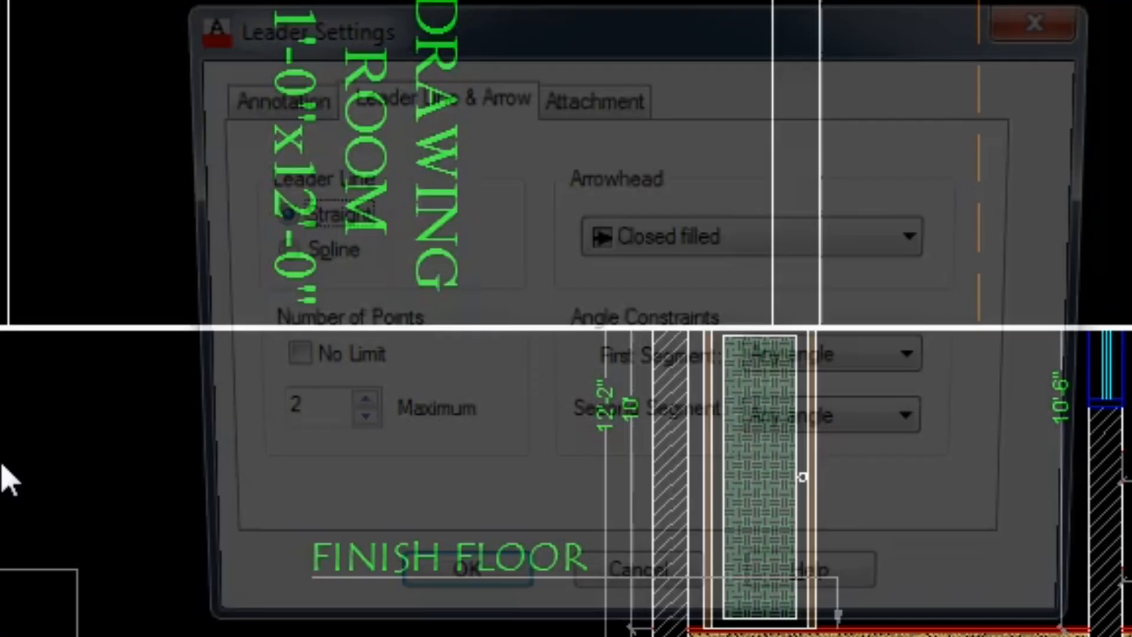
click(365, 399)
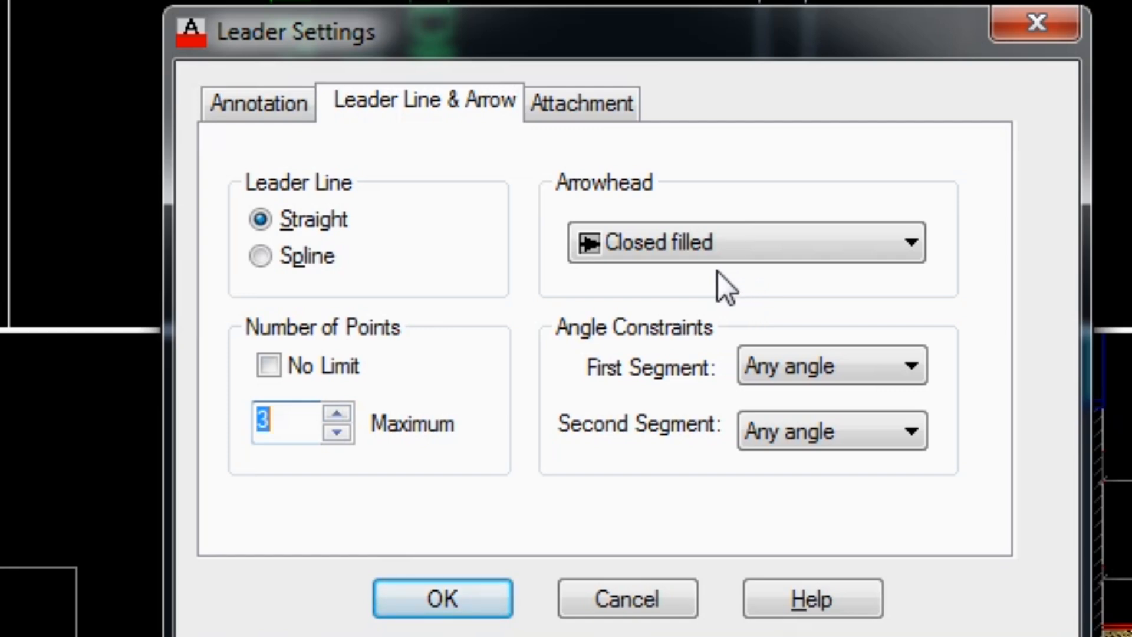
click(605, 578)
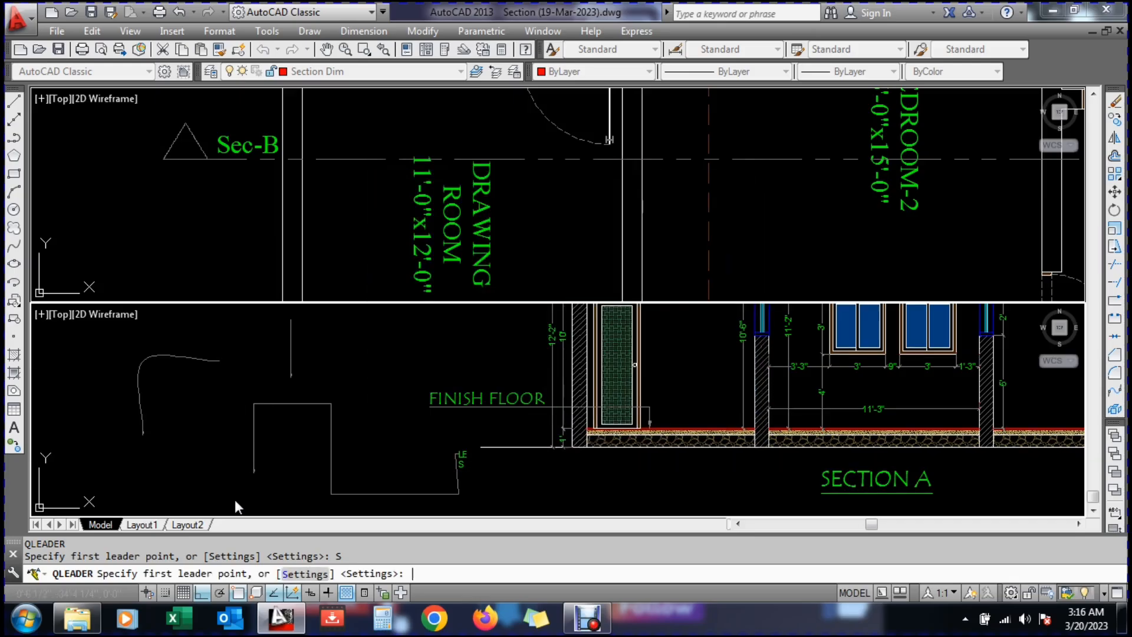
Start a quick leader and set its arrowhead to Dot in the leader settings
scroll(248, 472, up, 3)
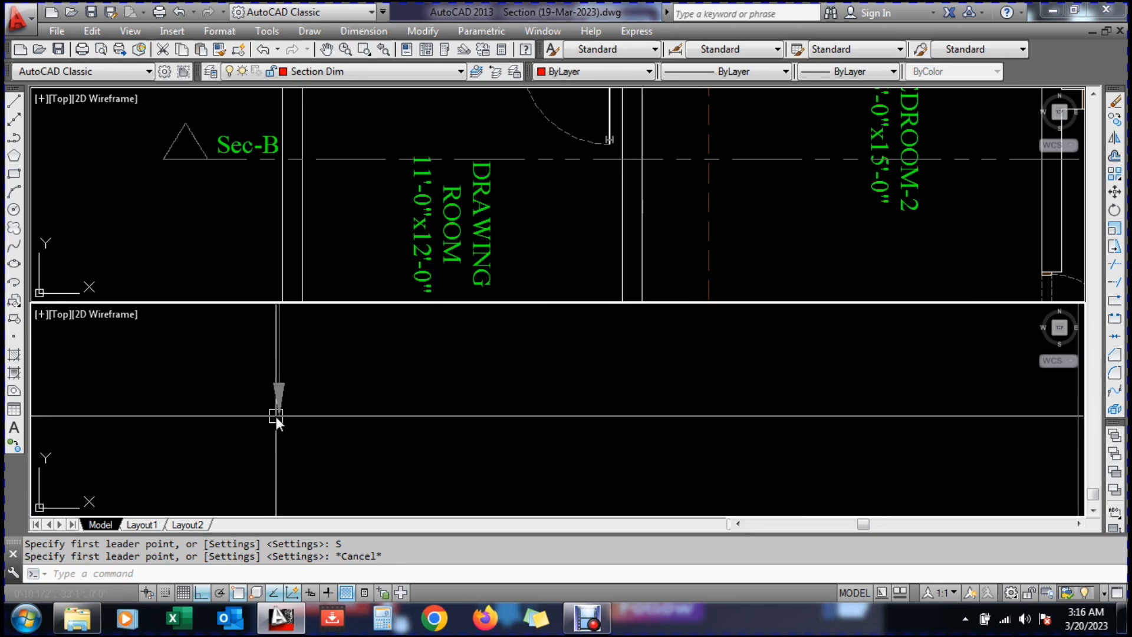
scroll(440, 433, down, 4)
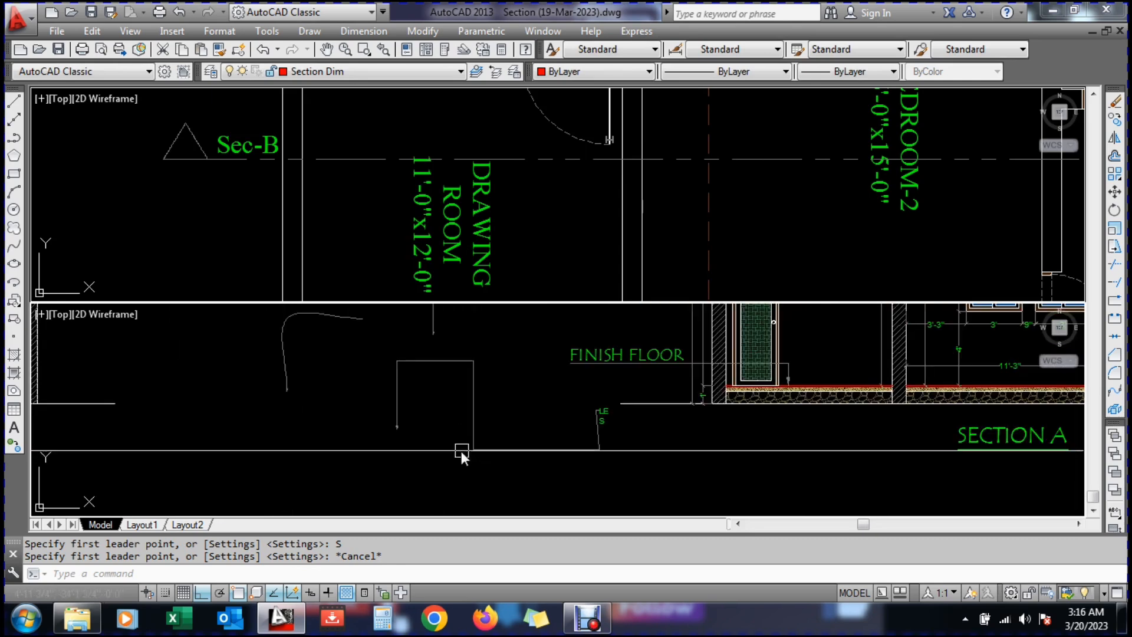
scroll(284, 394, up, 5)
scroll(355, 400, down, 3)
key(Escape)
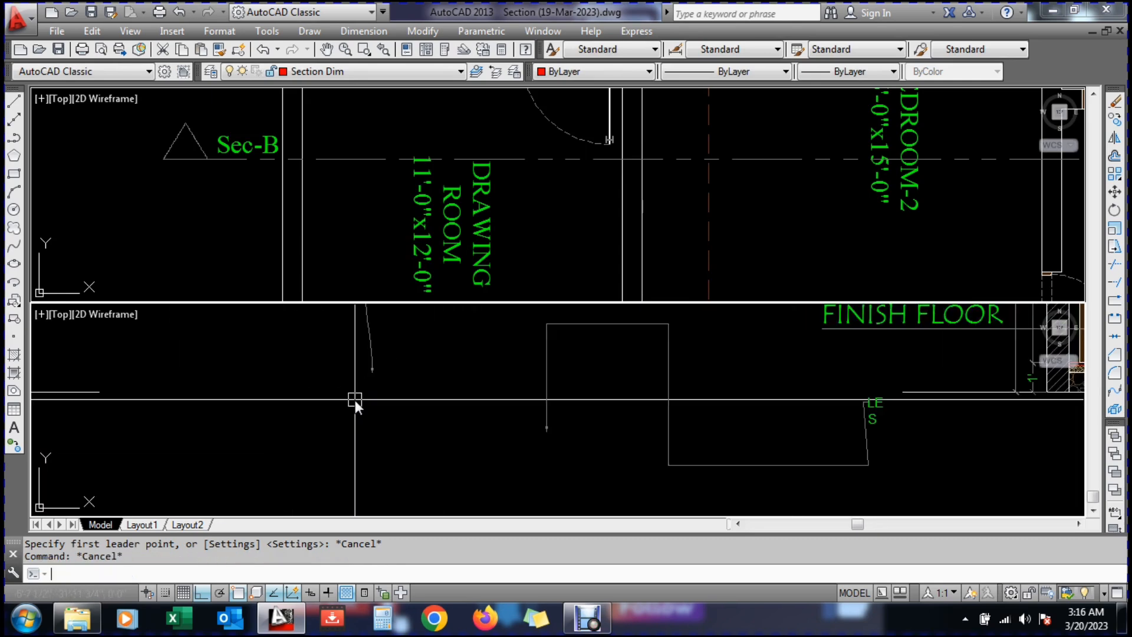
text(LE)
key(Return)
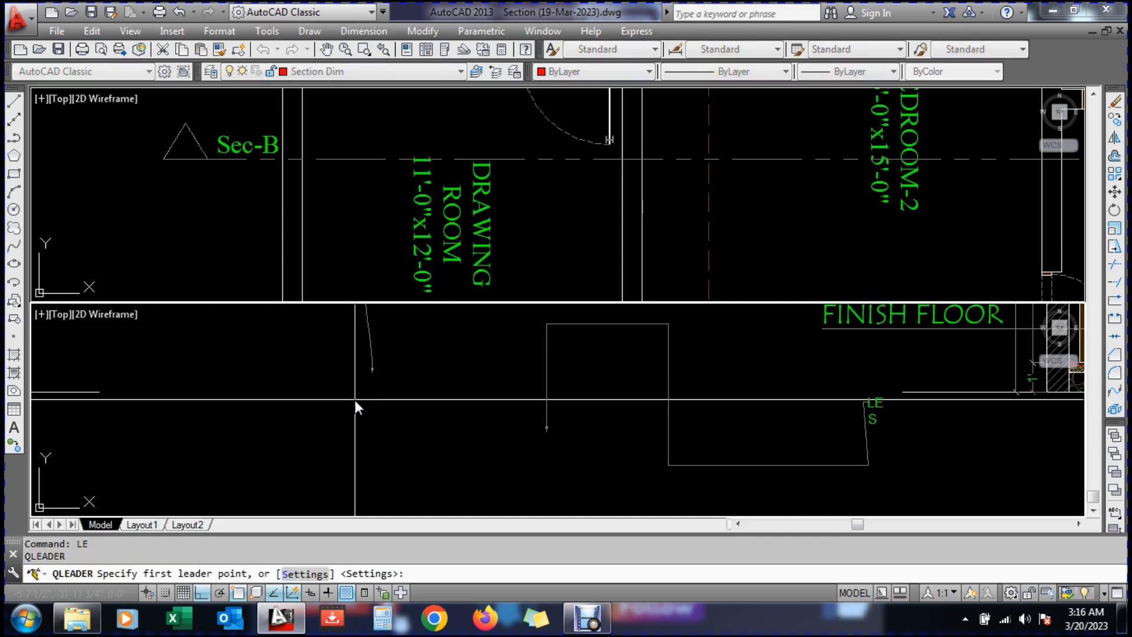
key(Return)
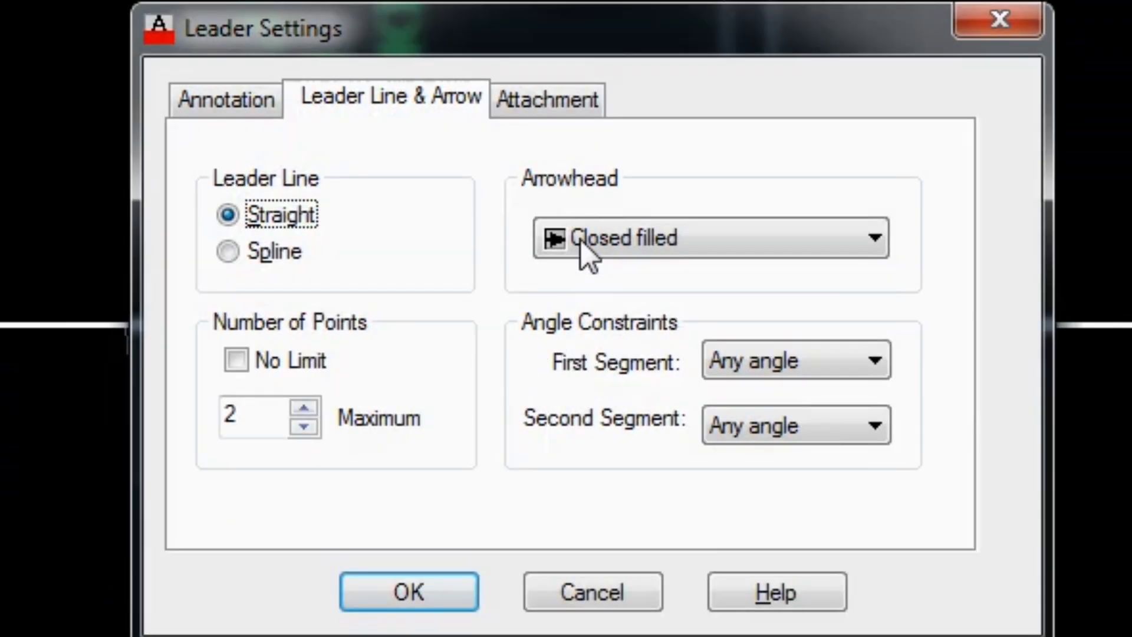
click(581, 236)
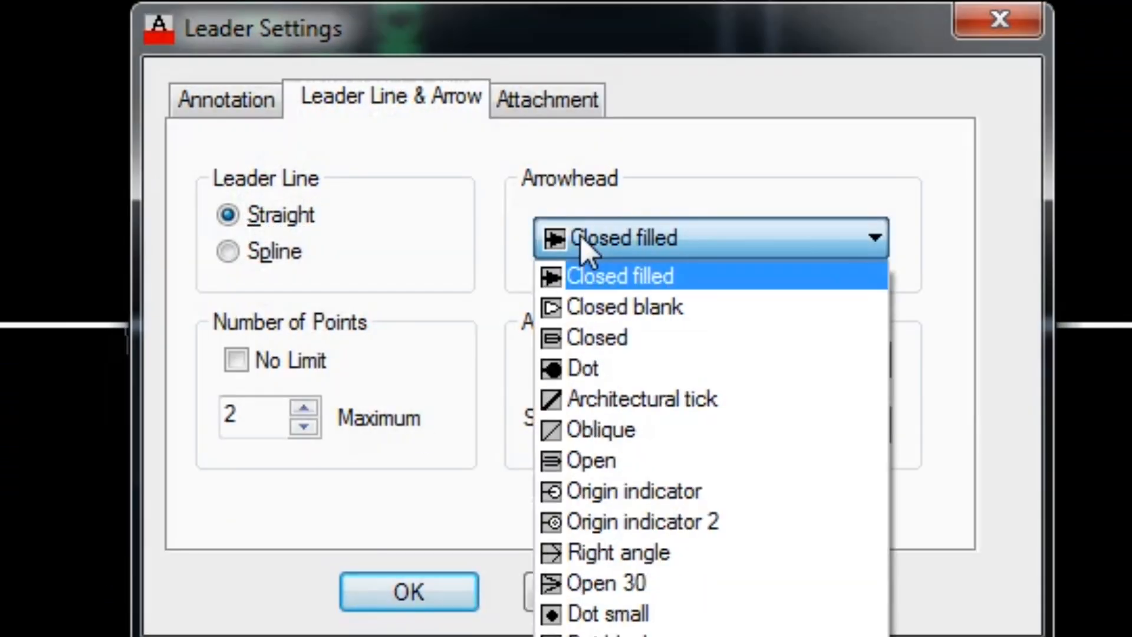
click(595, 366)
click(410, 589)
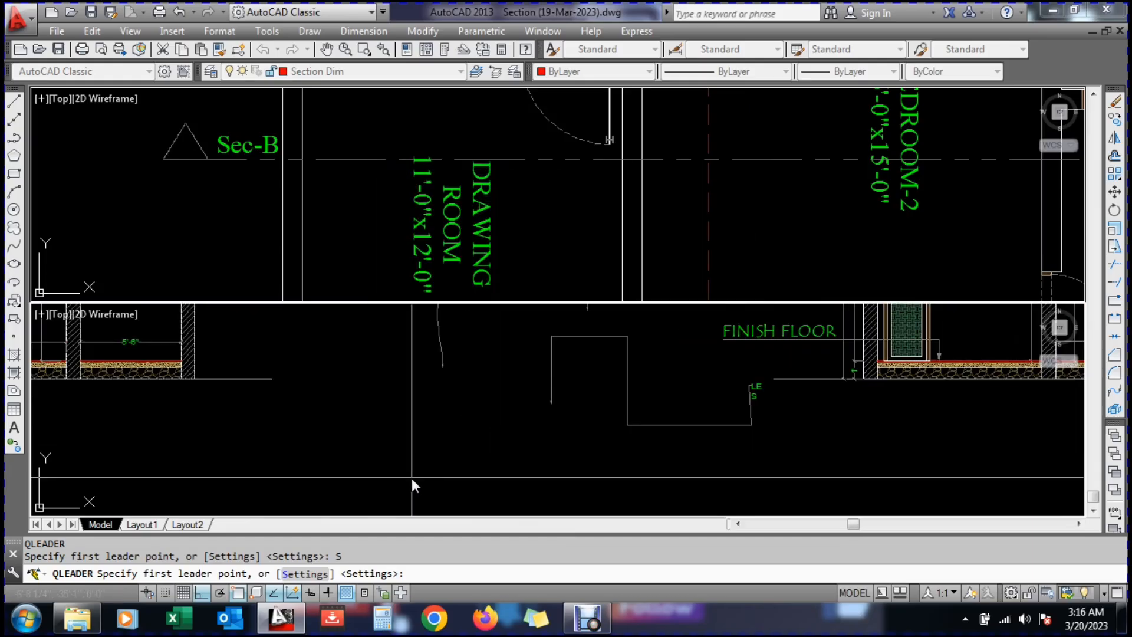
Draw a two-point dot-headed leader below the spline leader, without annotation text
click(412, 479)
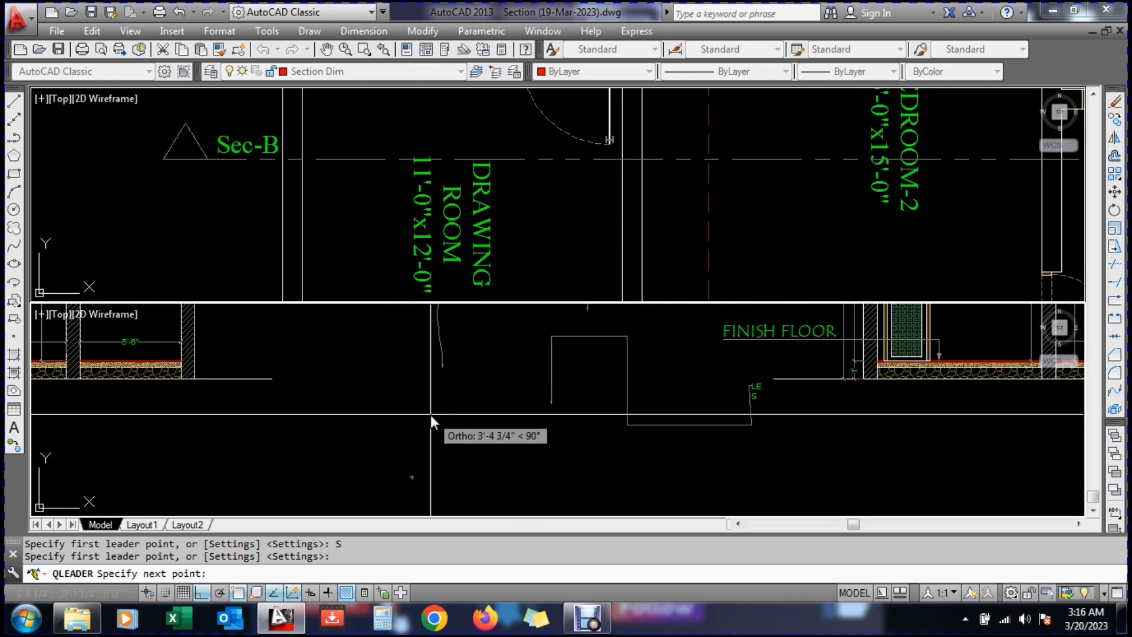
scroll(411, 479, up, 5)
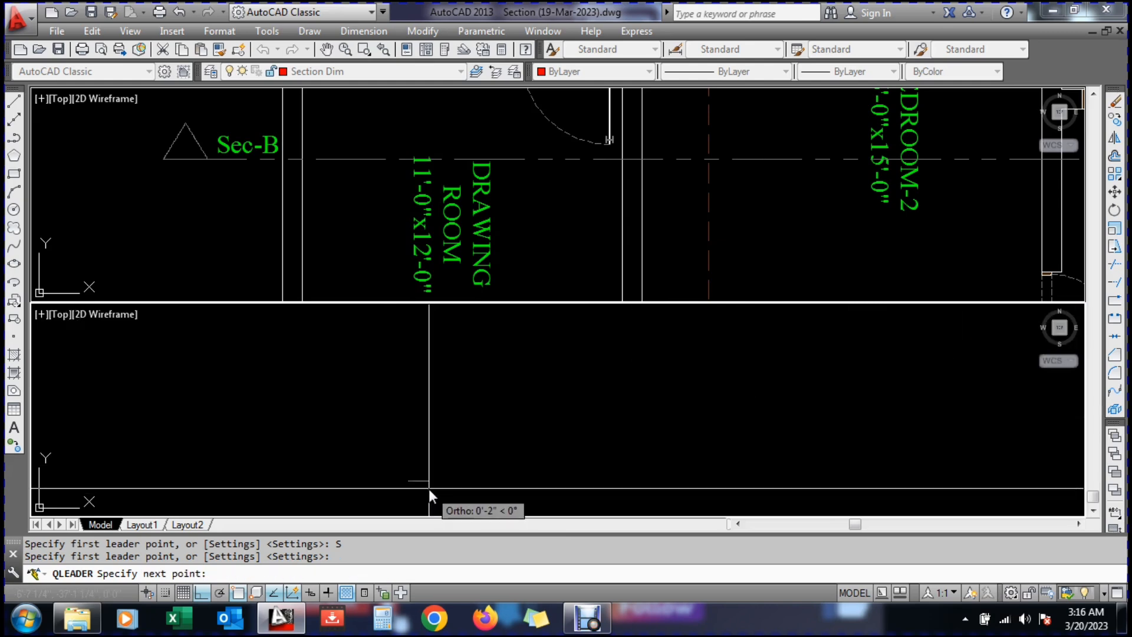
scroll(417, 334, down, 1)
click(416, 329)
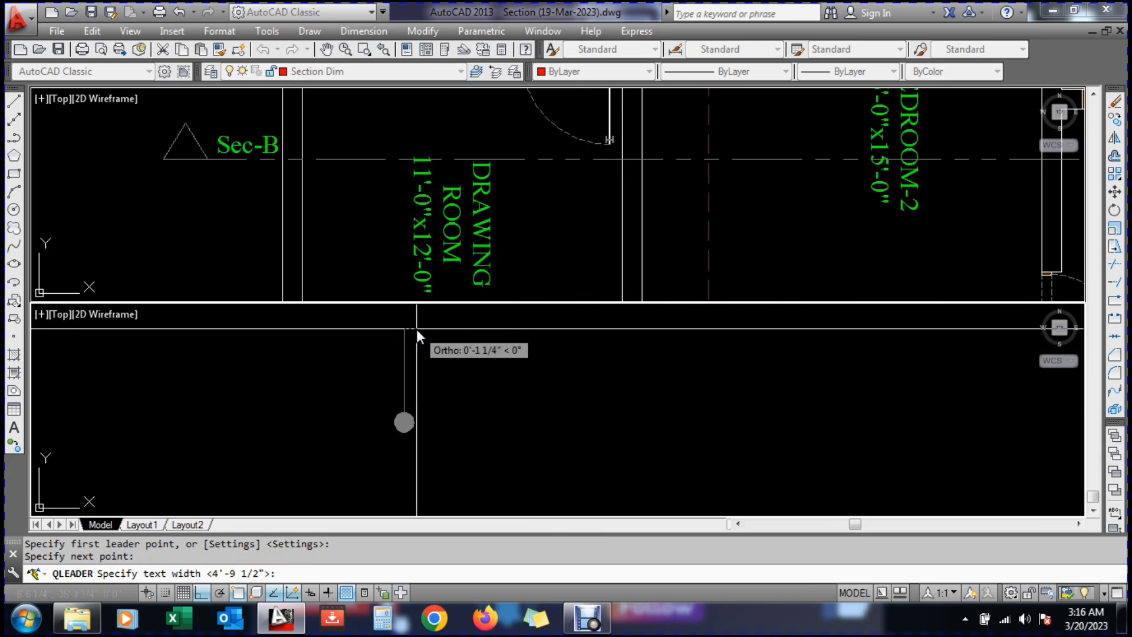
click(487, 367)
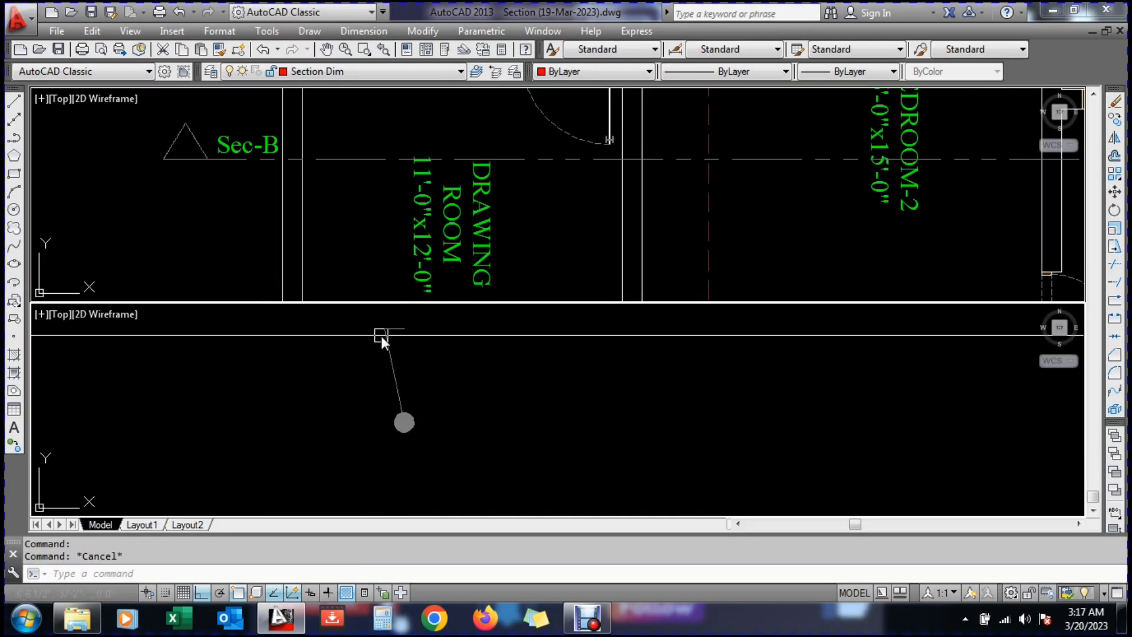
click(398, 402)
key(Escape)
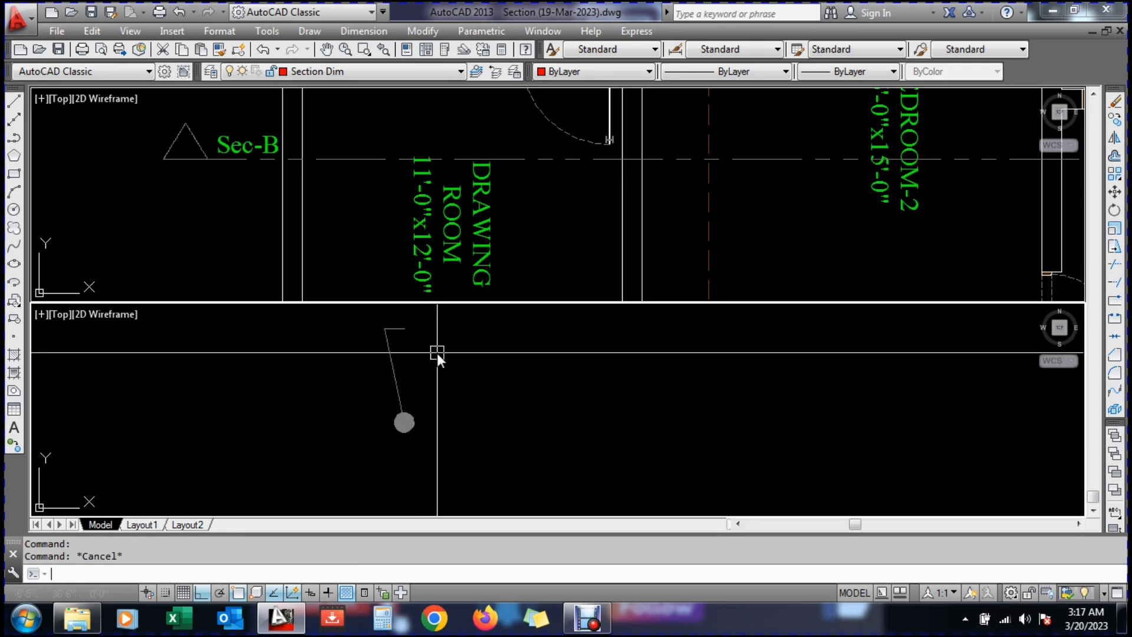
Start a quick leader and set its arrowhead to Integral in the leader settings
text(LE)
key(Return)
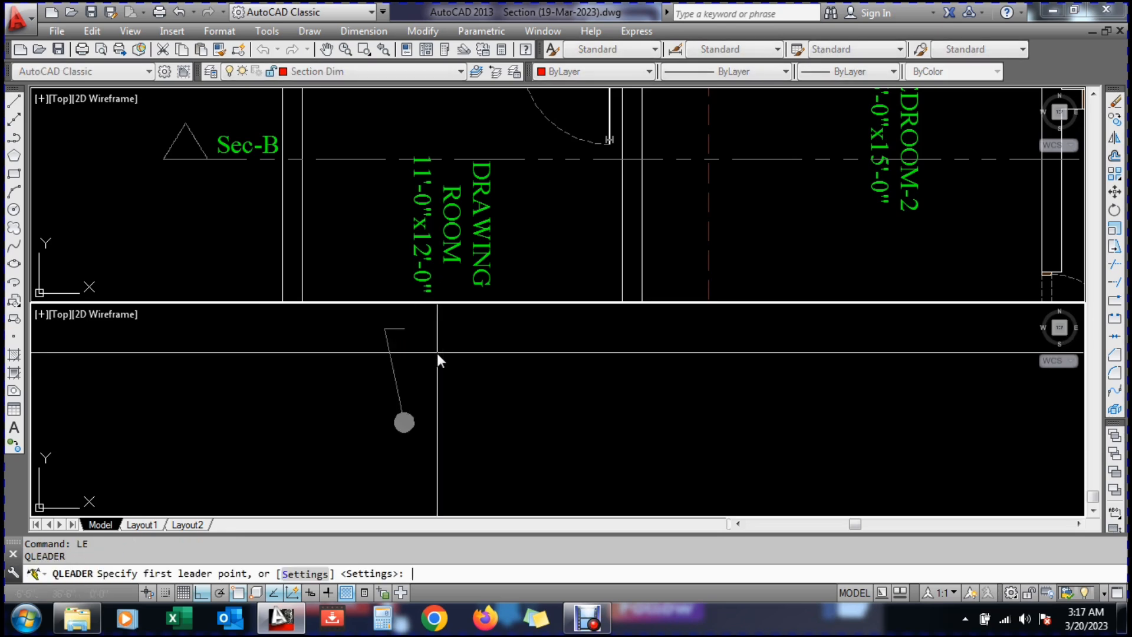
key(Return)
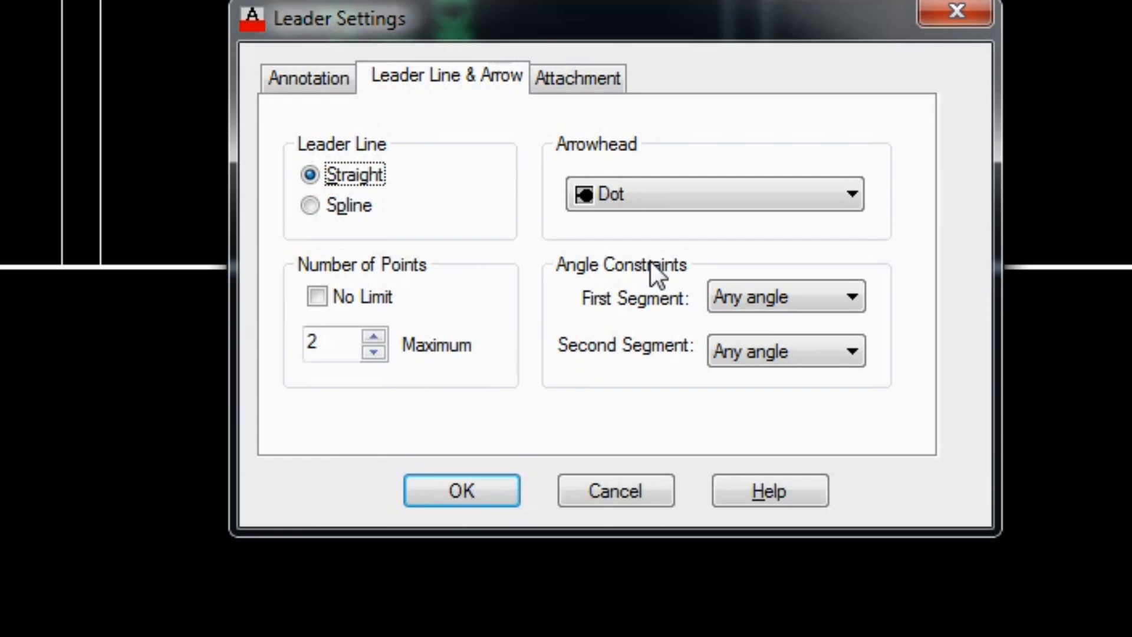
click(617, 193)
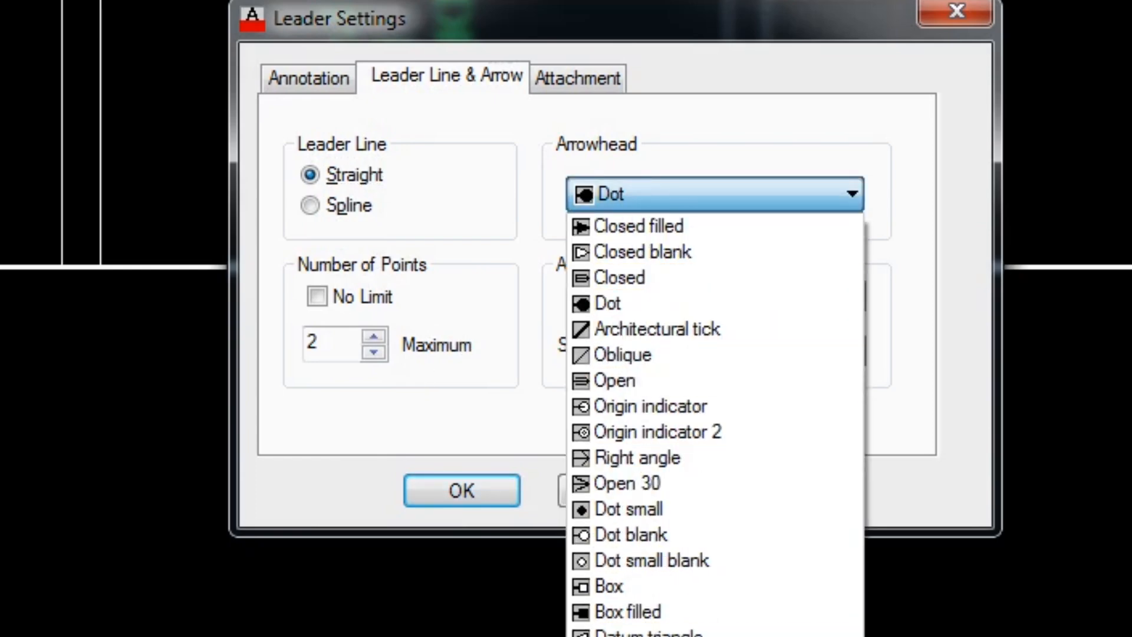
click(643, 634)
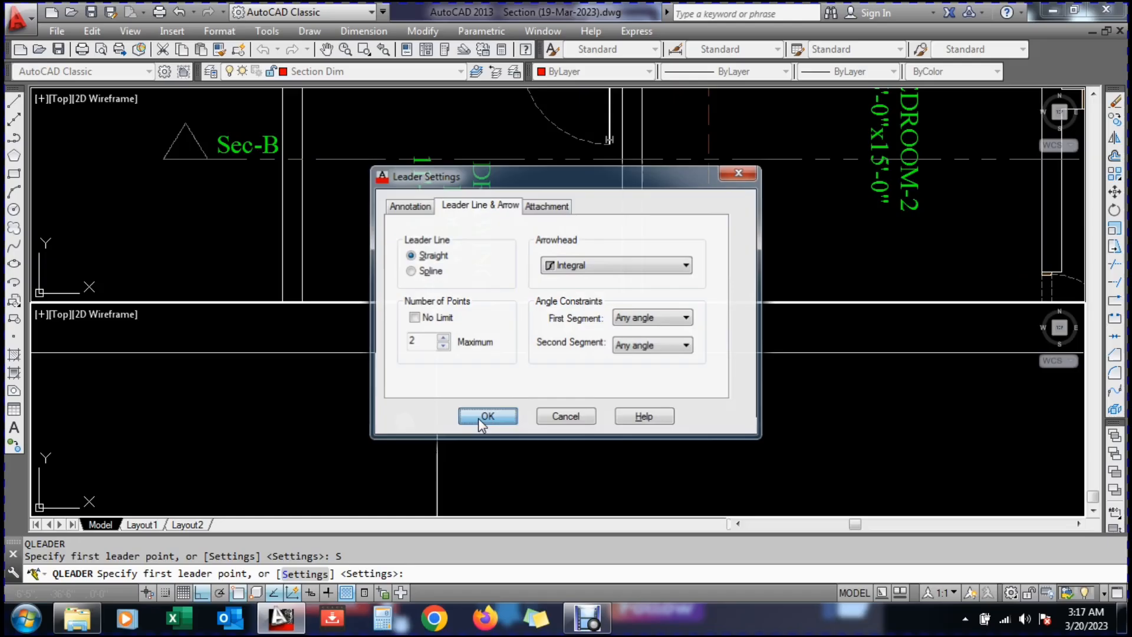
click(493, 498)
Draw a vertical two-point leader with the integral arrowhead to the right of the dot-headed leader, without annotation text
click(482, 474)
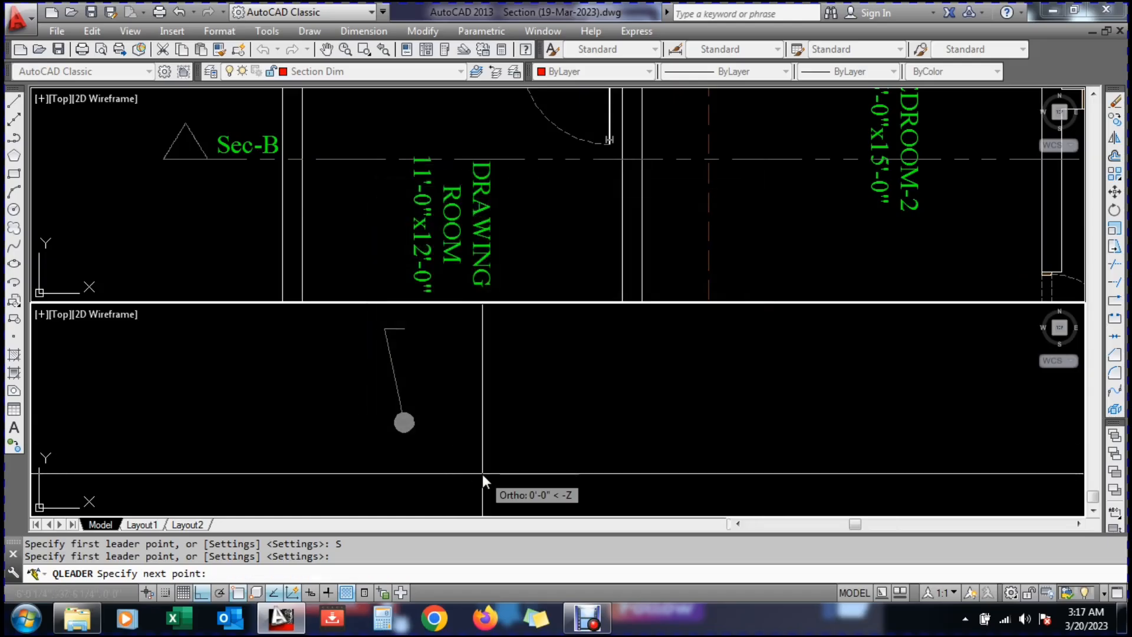
click(496, 349)
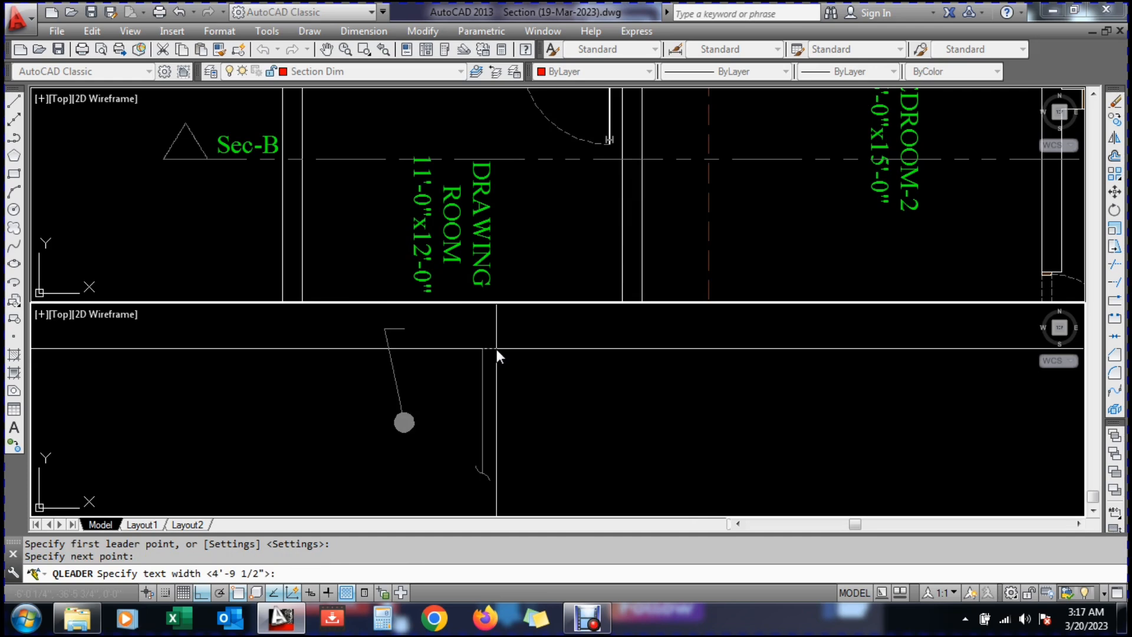
click(611, 390)
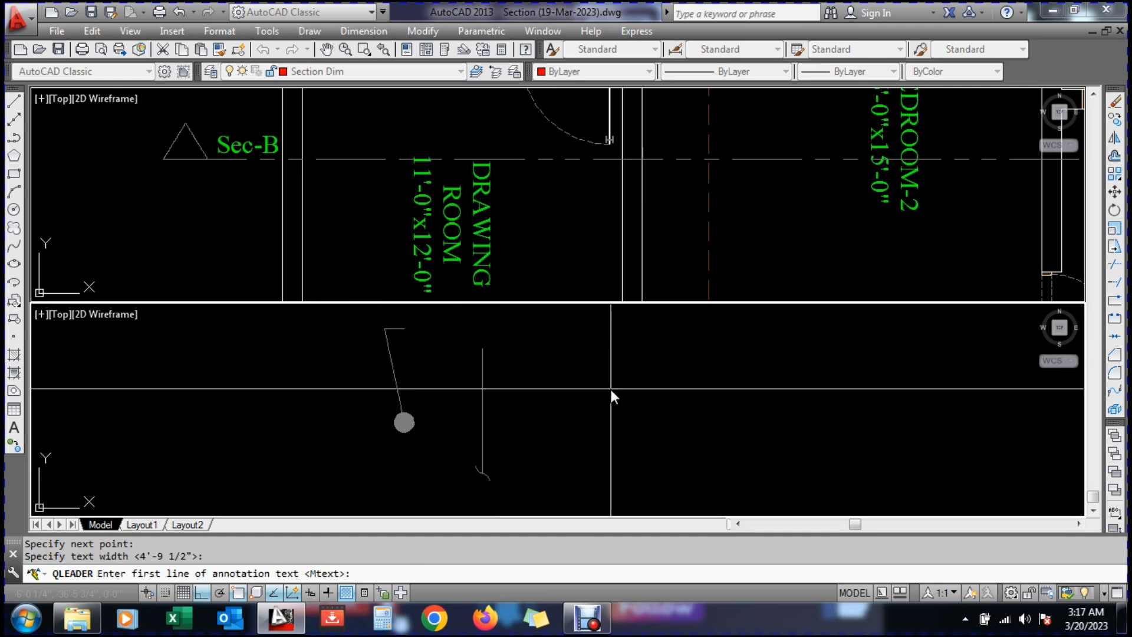
key(Escape)
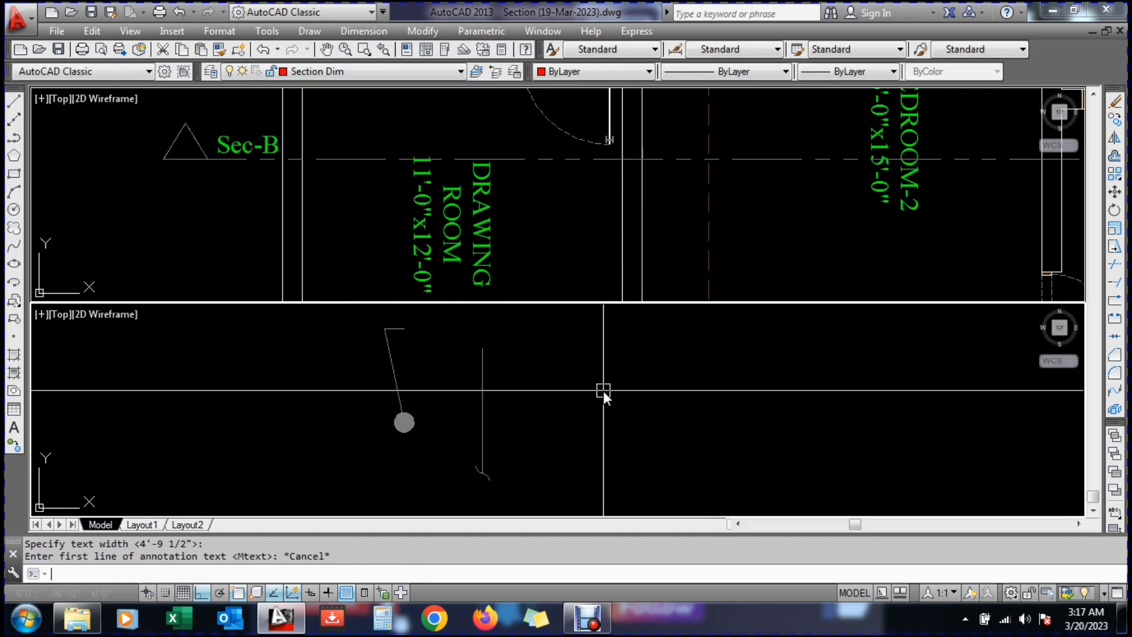
Start another quick leader with a maximum of 3 points and the Architectural tick arrowhead in the leader settings
text(LE)
key(Return)
text(S)
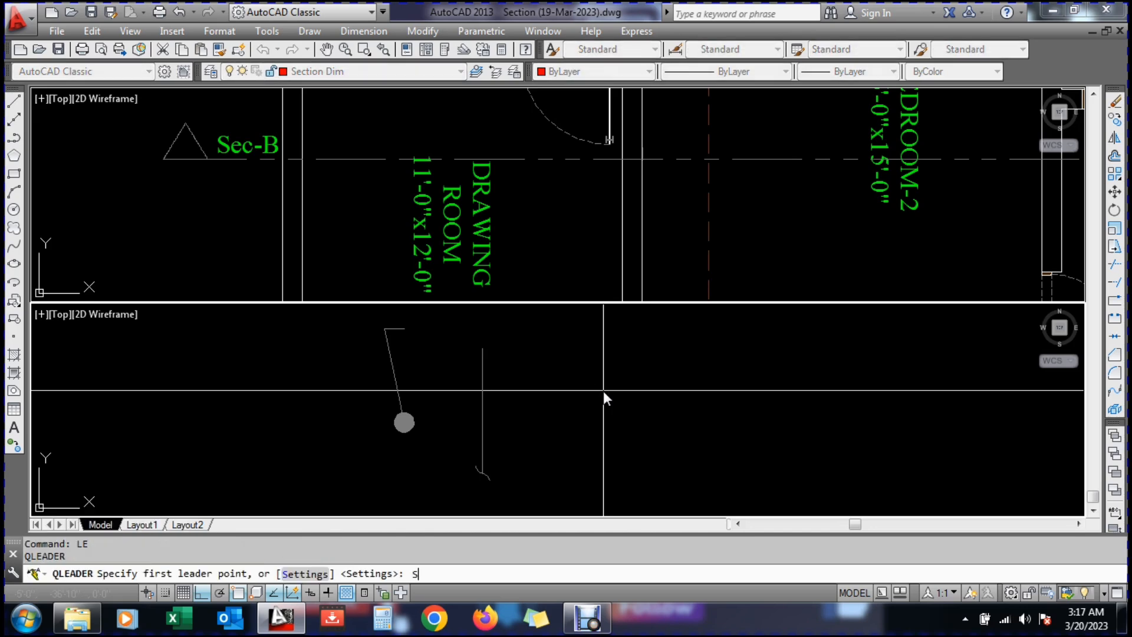
key(Return)
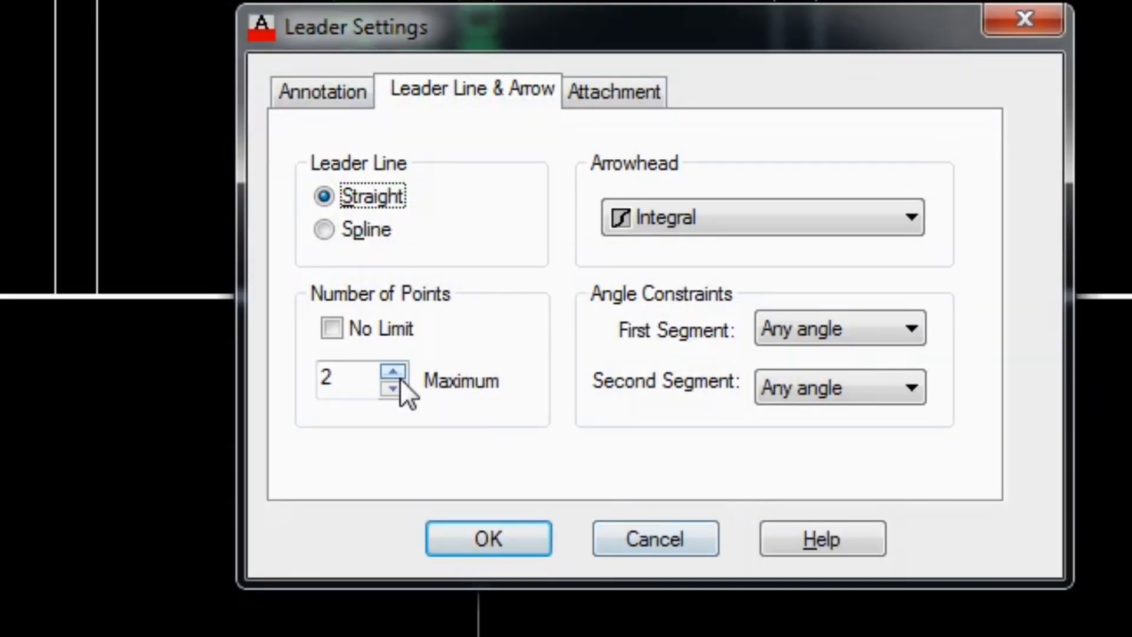
click(400, 377)
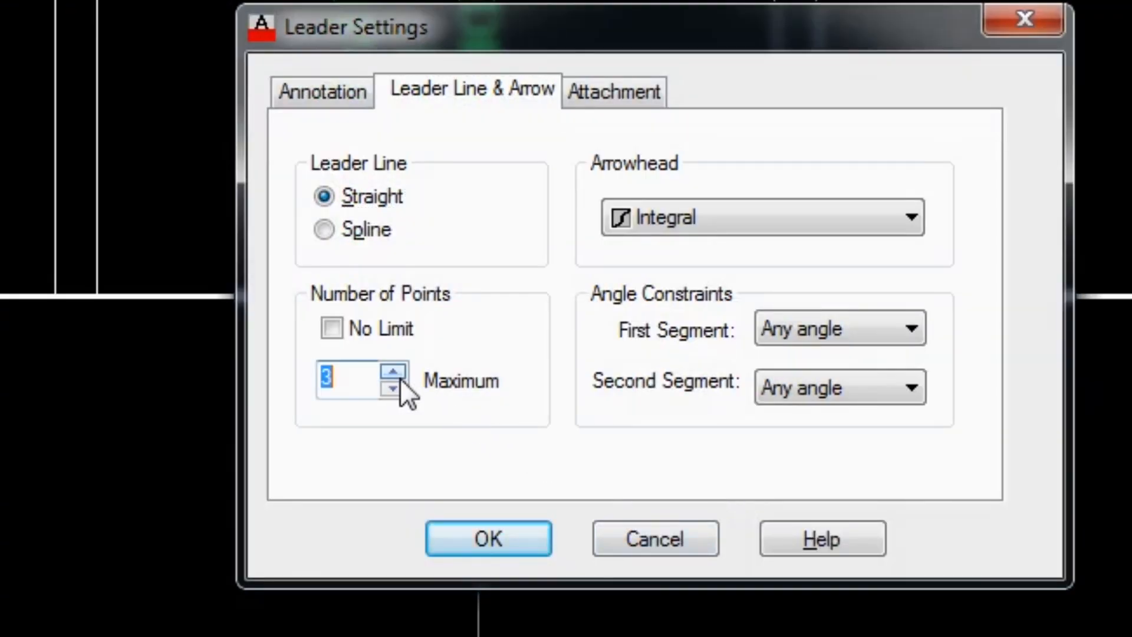
click(690, 219)
click(687, 367)
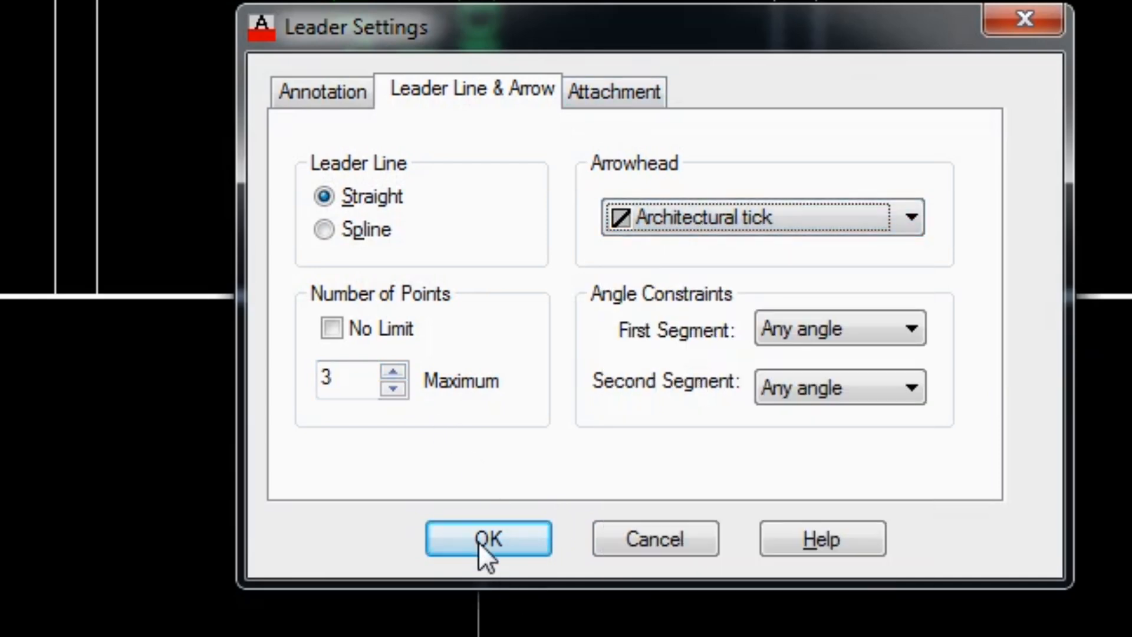
click(481, 542)
Draw a three-point leader going up and about 1' to the right, without annotation text, and save the drawing
click(677, 470)
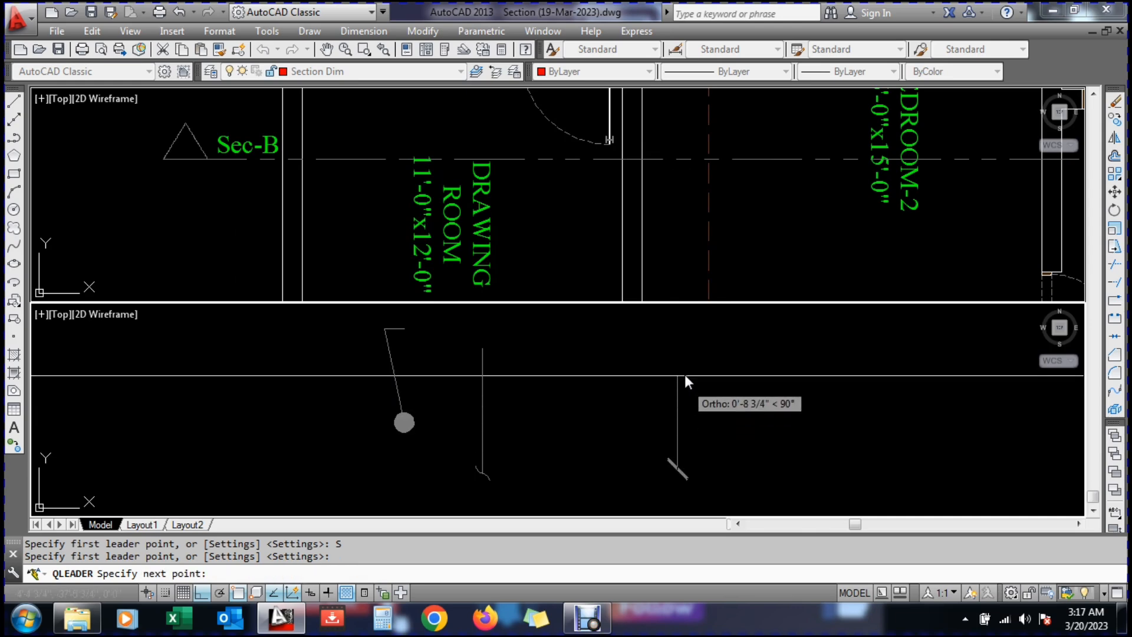
click(683, 353)
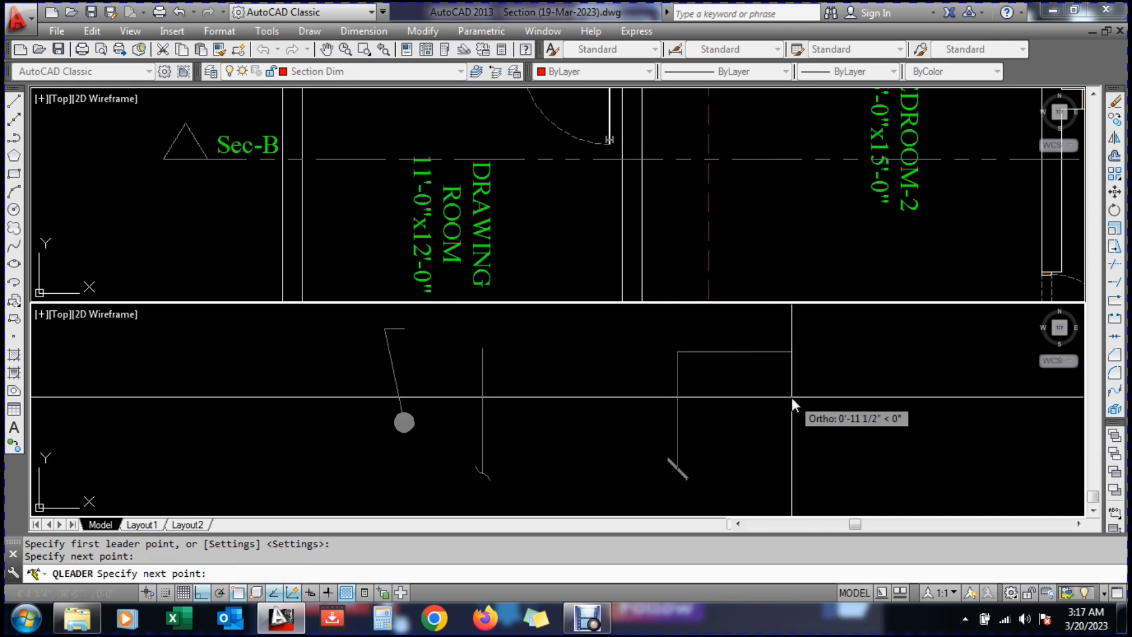
click(802, 366)
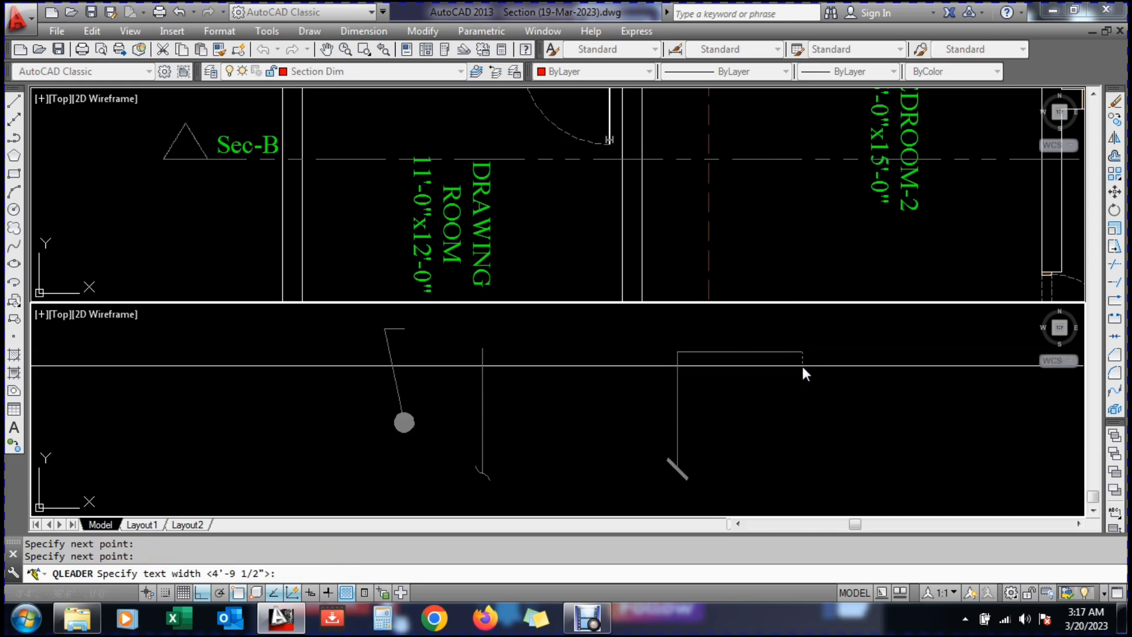
click(791, 432)
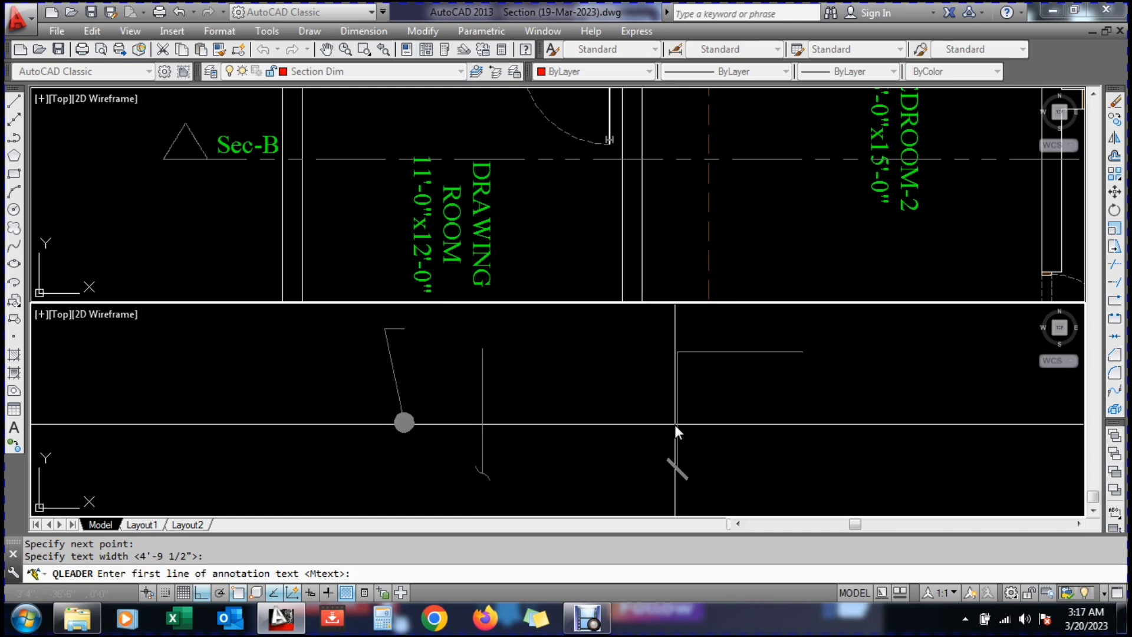
key(Escape)
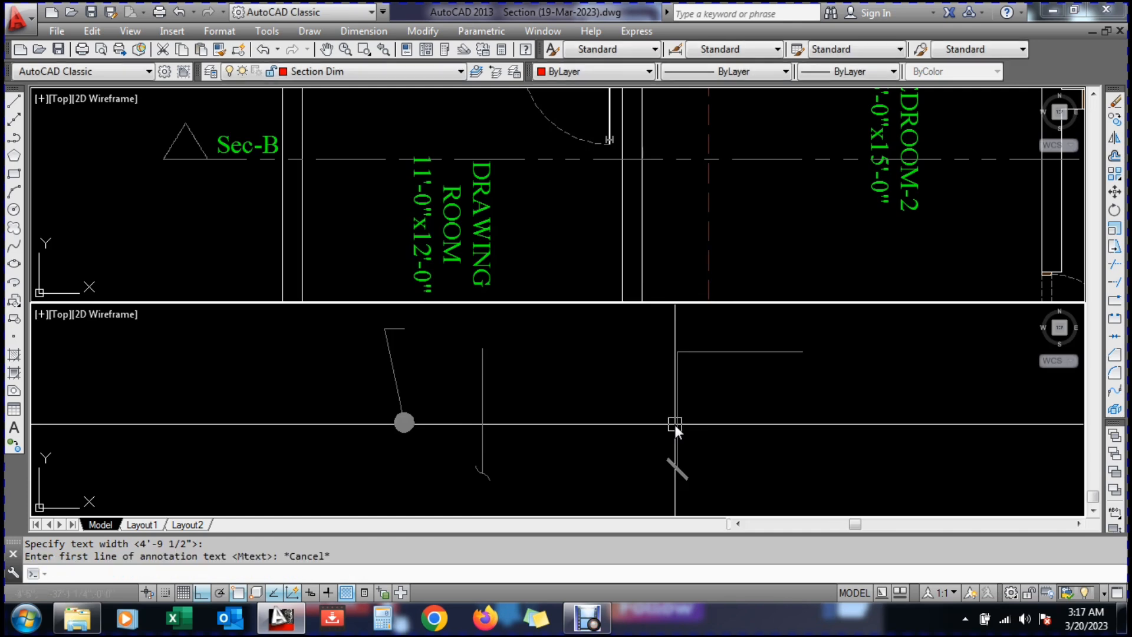
key(ctrl+s)
Change the model space display to a single viewport
click(131, 30)
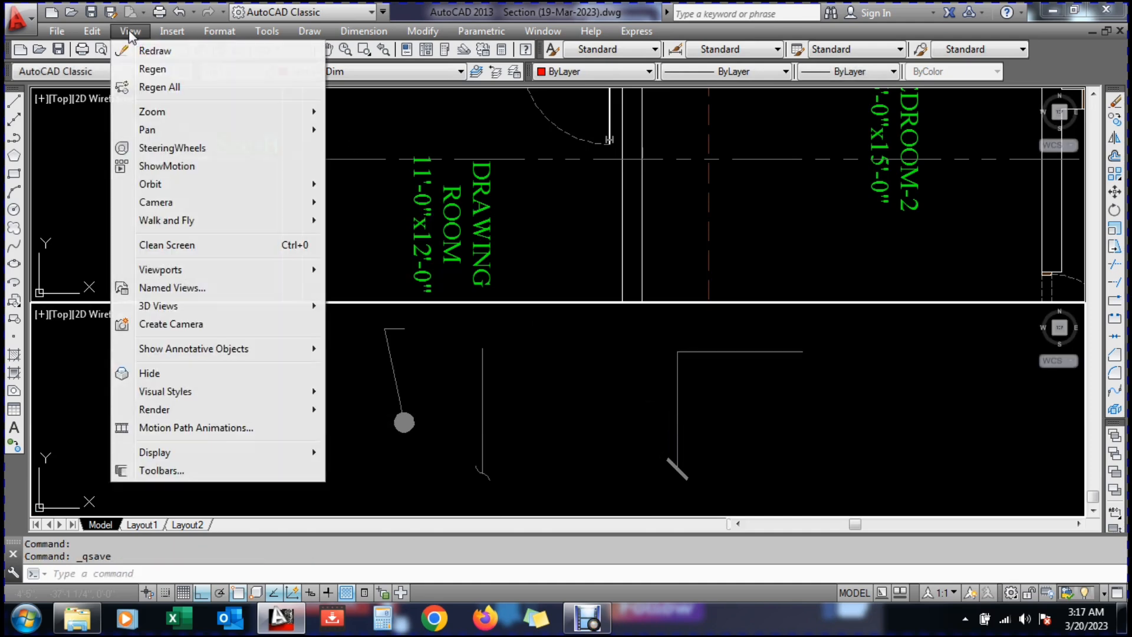
mouse_move(177, 270)
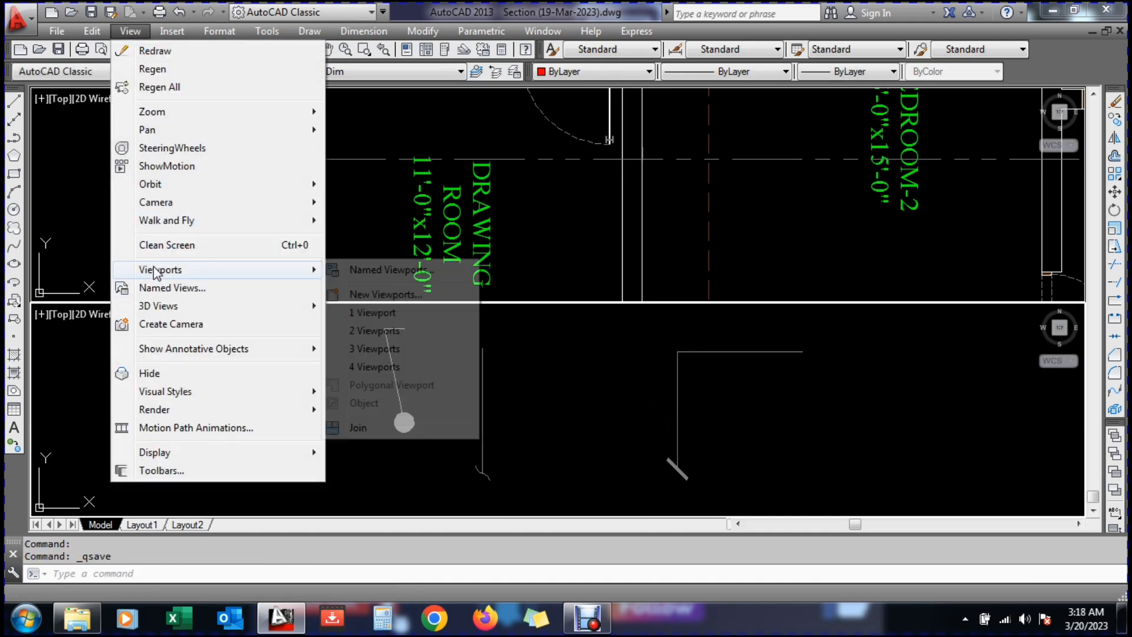
click(382, 313)
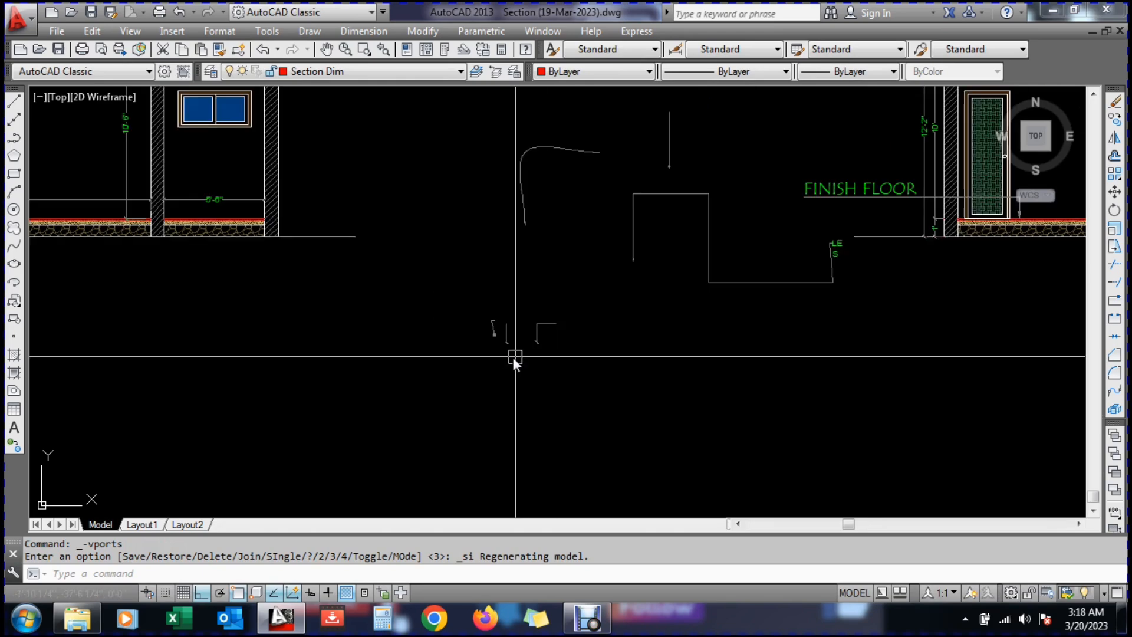
Erase the practice leaders between Section B and the neighbouring section, and save the drawing
scroll(590, 395, down, 5)
scroll(500, 384, up, 4)
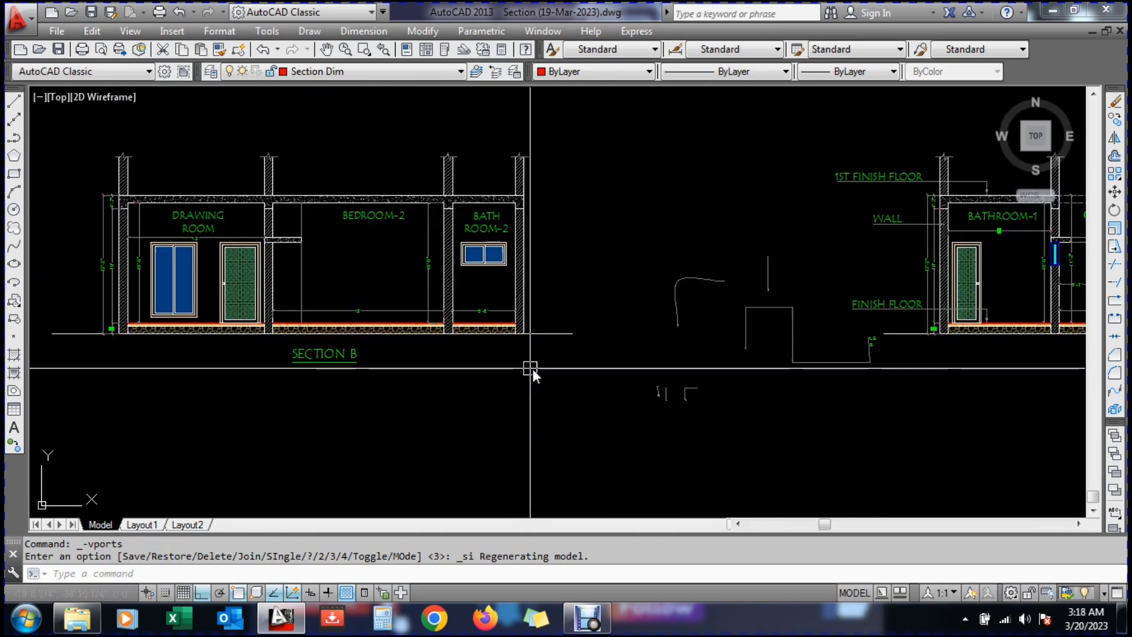
key(Escape)
text(e)
key(Return)
click(821, 260)
click(642, 456)
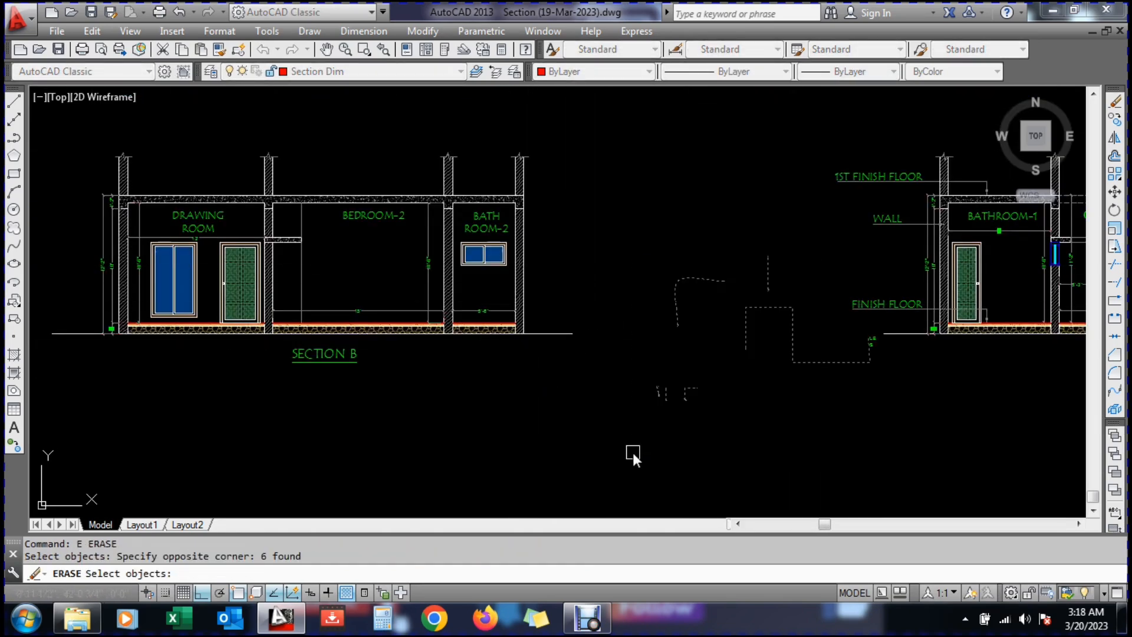
key(Return)
key(ctrl+s)
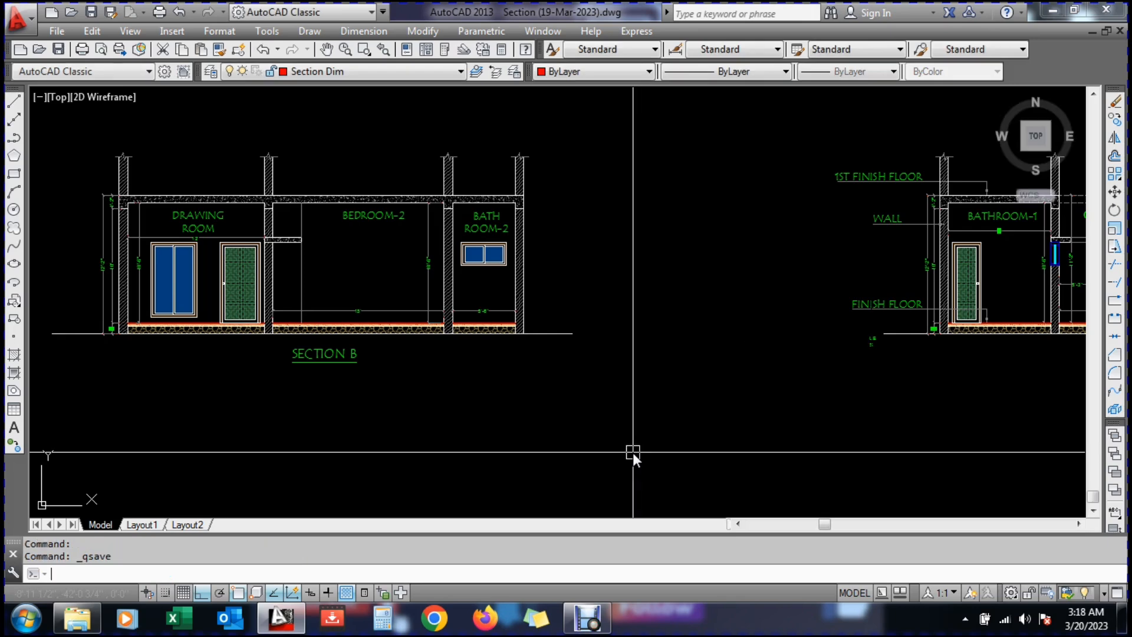
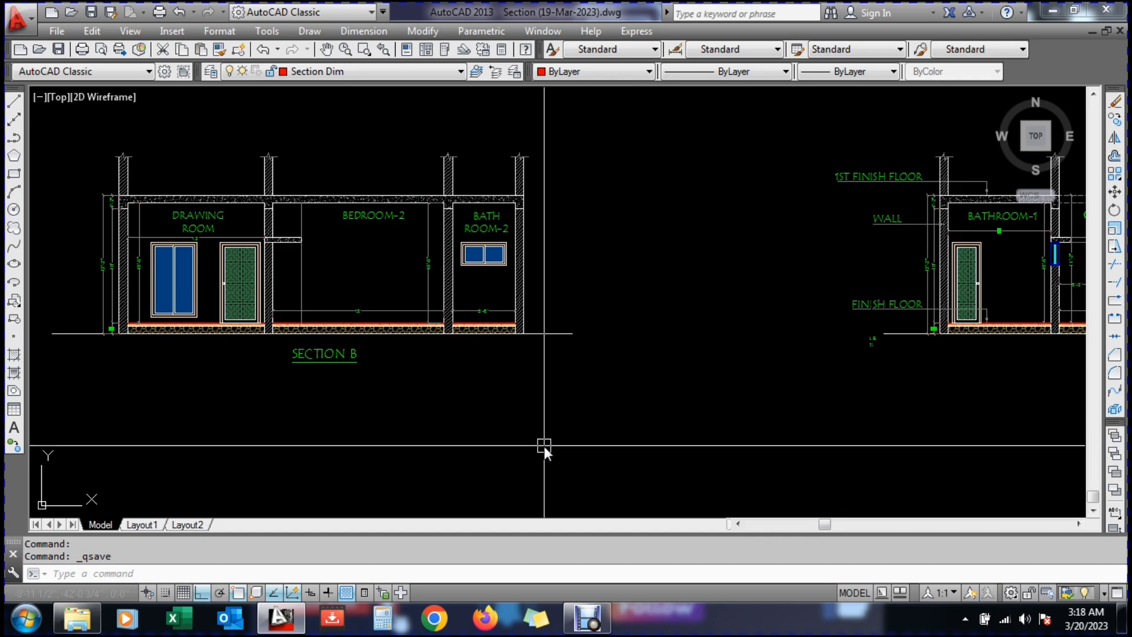
Draw a horizontal line below and to the right of the Section B title and a shorter vertical line crossing it
text(L)
key(Return)
scroll(507, 446, up, 2)
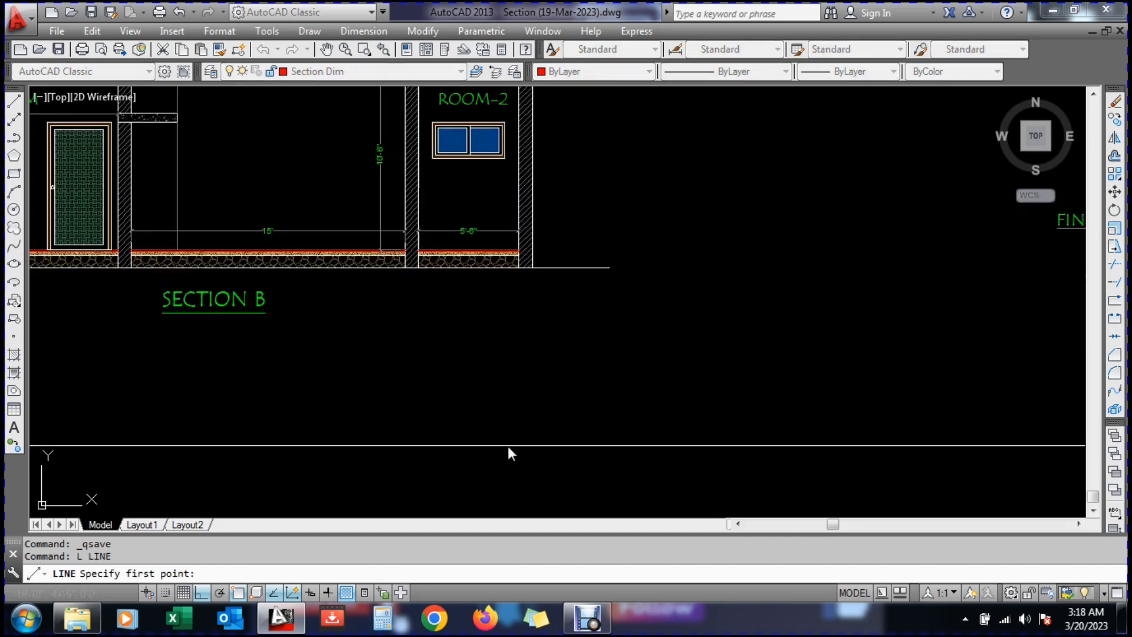
click(502, 445)
click(731, 466)
key(Escape)
key(Return)
click(580, 412)
click(579, 481)
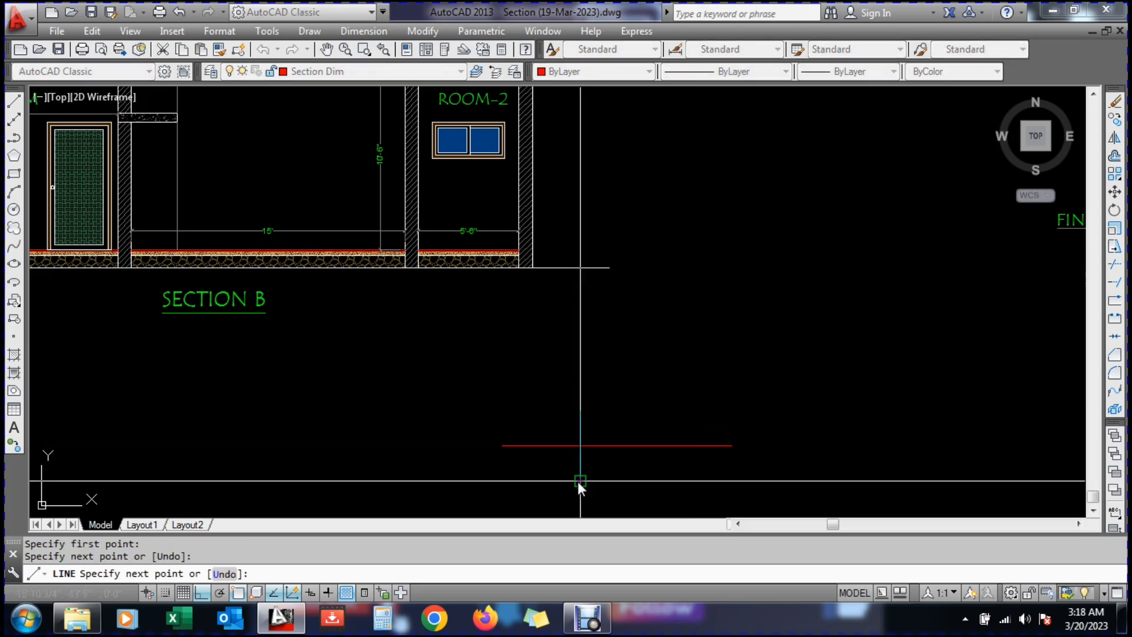
key(Escape)
Copy the vertical line a short distance to the right so that the copy also crosses the horizontal line
text(co)
key(Return)
click(583, 477)
key(Return)
scroll(599, 469, up, 2)
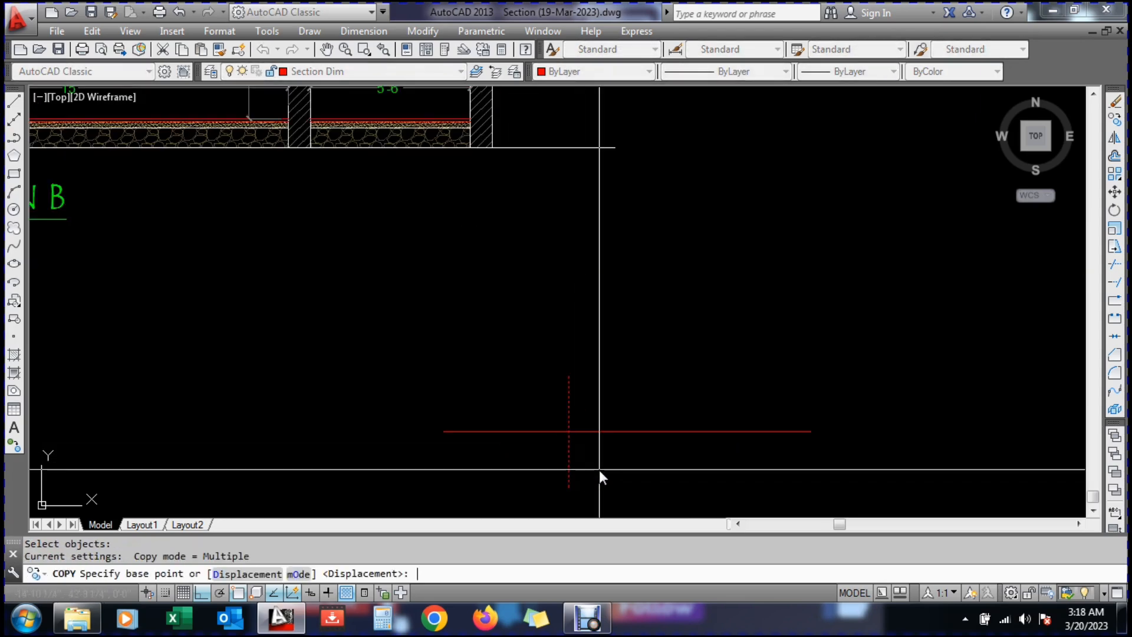
click(599, 469)
click(639, 468)
key(Escape)
text(co)
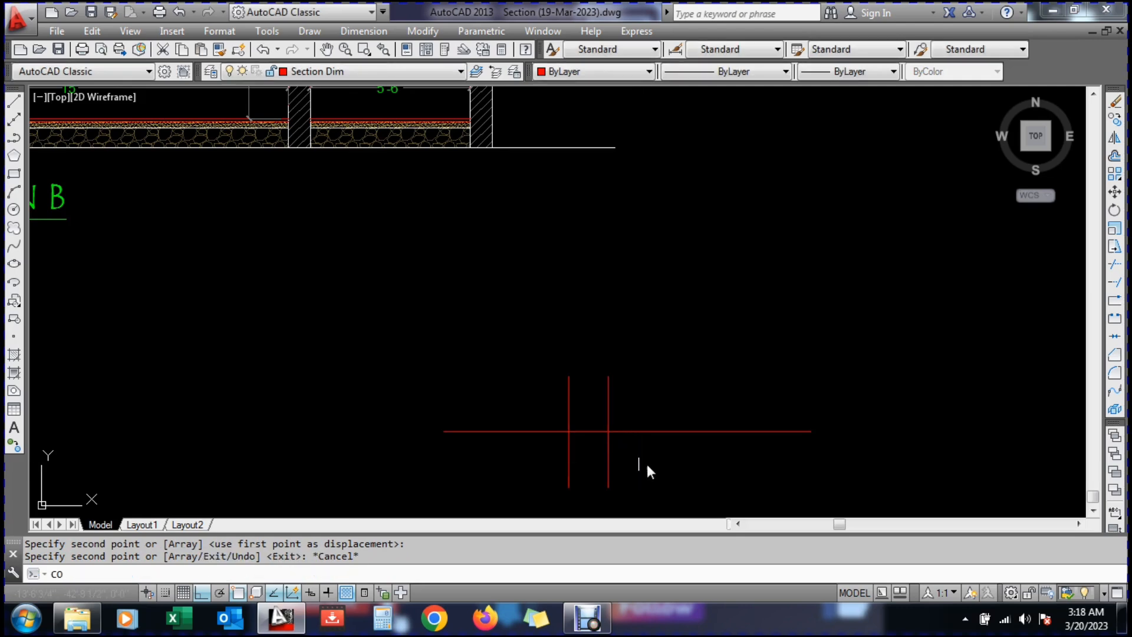
key(Return)
click(654, 466)
click(510, 457)
key(Escape)
key(Escape)
Trim the part of the horizontal line between the two vertical lines and save the drawing
text(tr)
key(Return)
key(Return)
click(582, 437)
key(Escape)
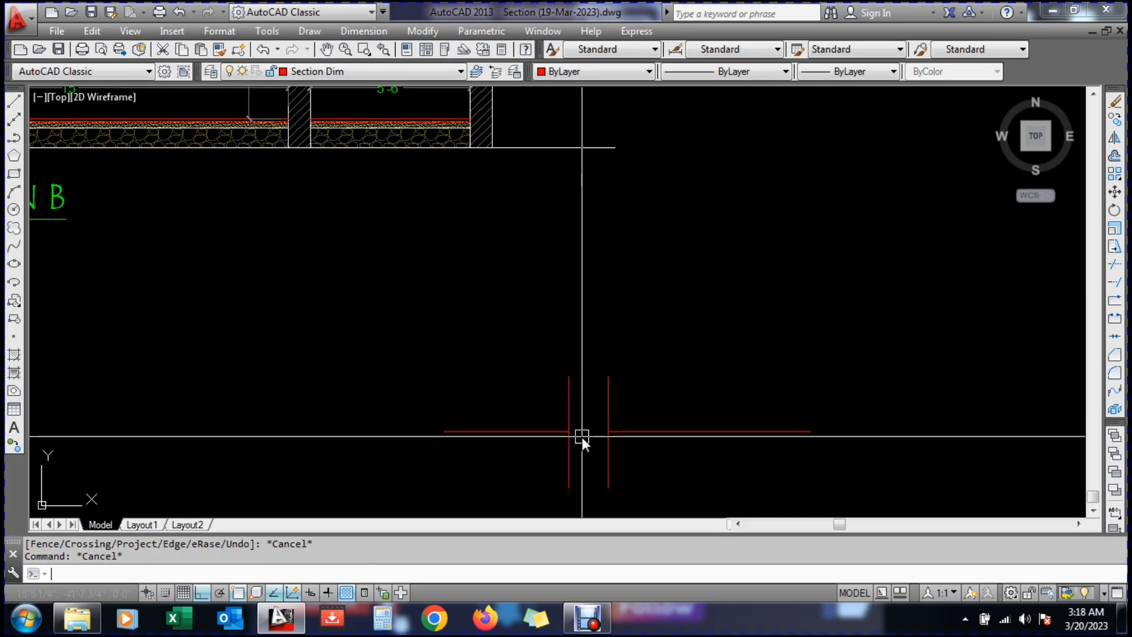
key(ctrl+s)
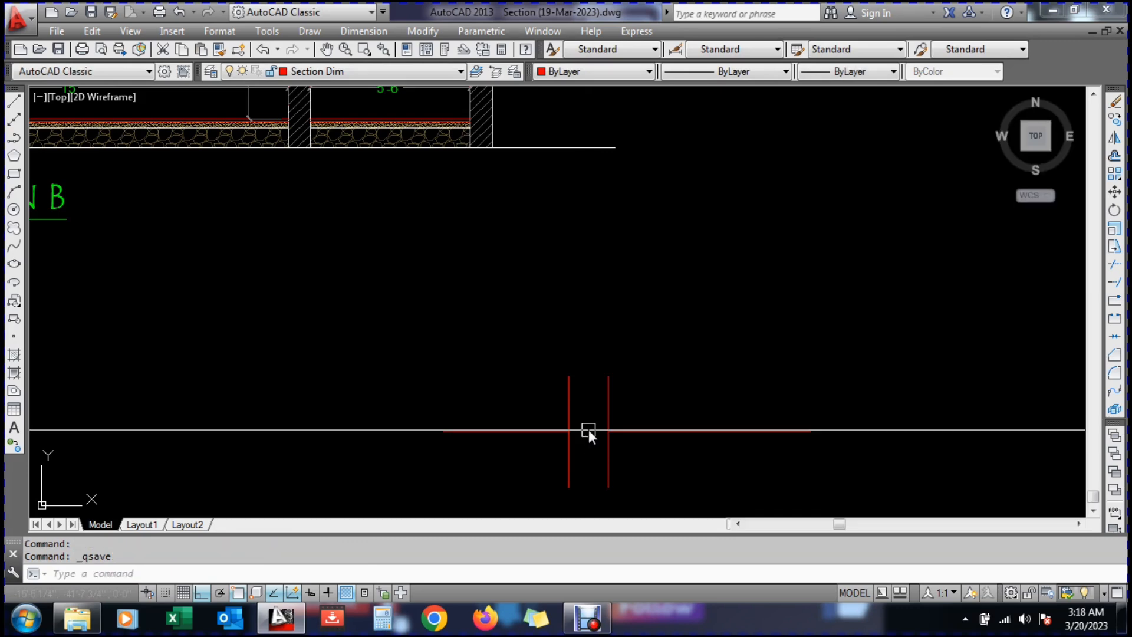
Highlight both remaining horizontal line pieces to inspect how the line is split, and clear the selection
key(Escape)
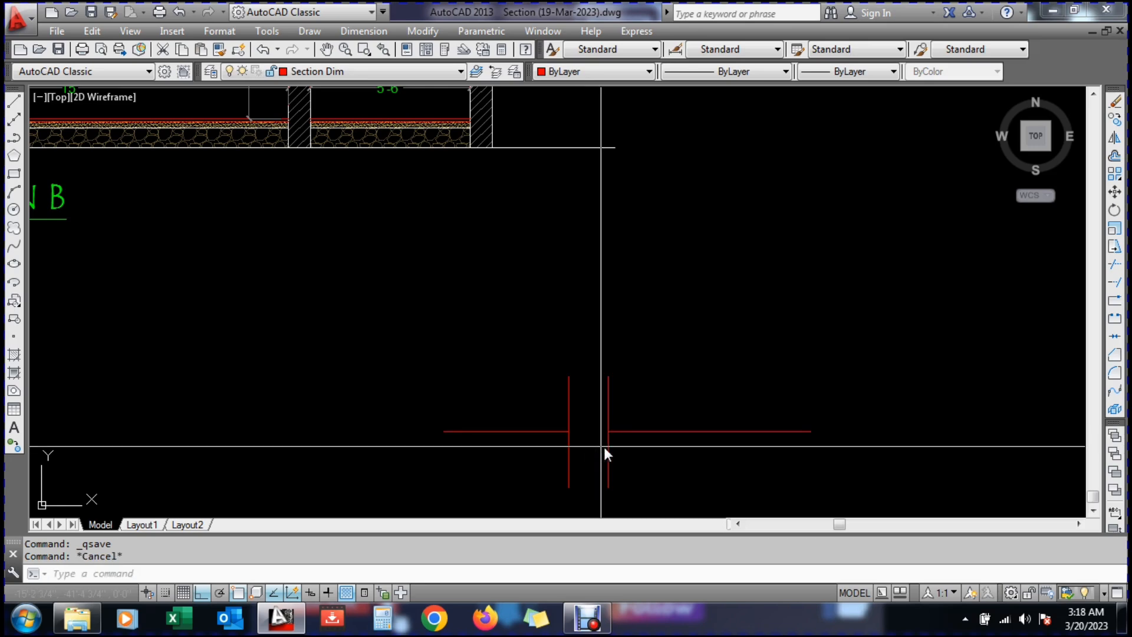
click(657, 433)
click(519, 433)
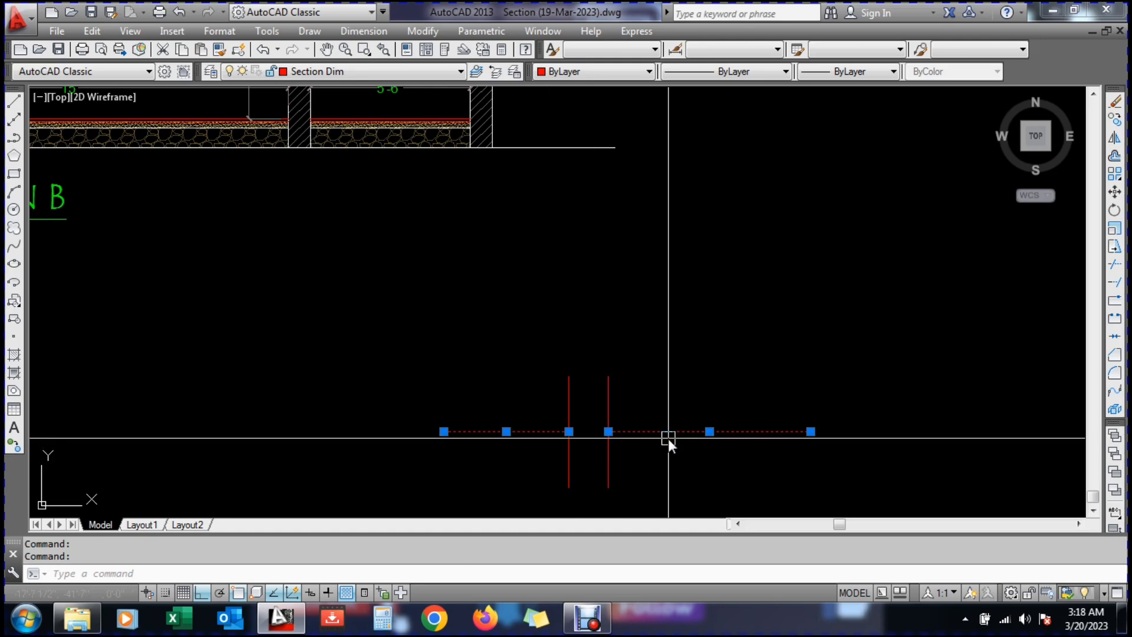
key(Escape)
Extend the left horizontal line piece across the gap to the second vertical line
text(ex)
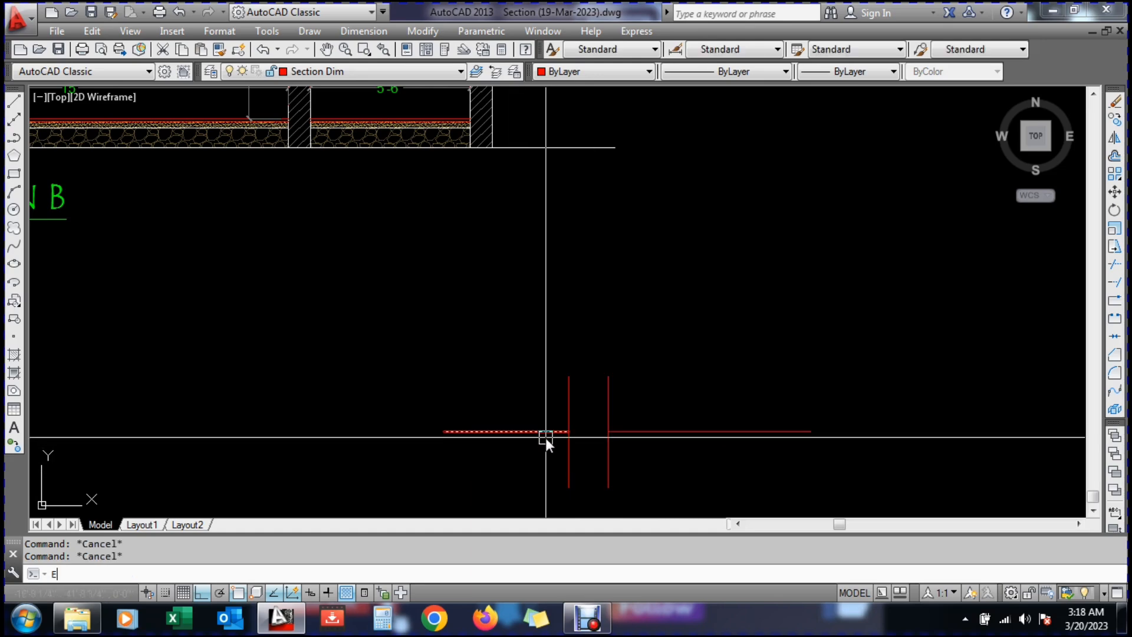
key(Return)
key(Return)
click(546, 437)
key(Escape)
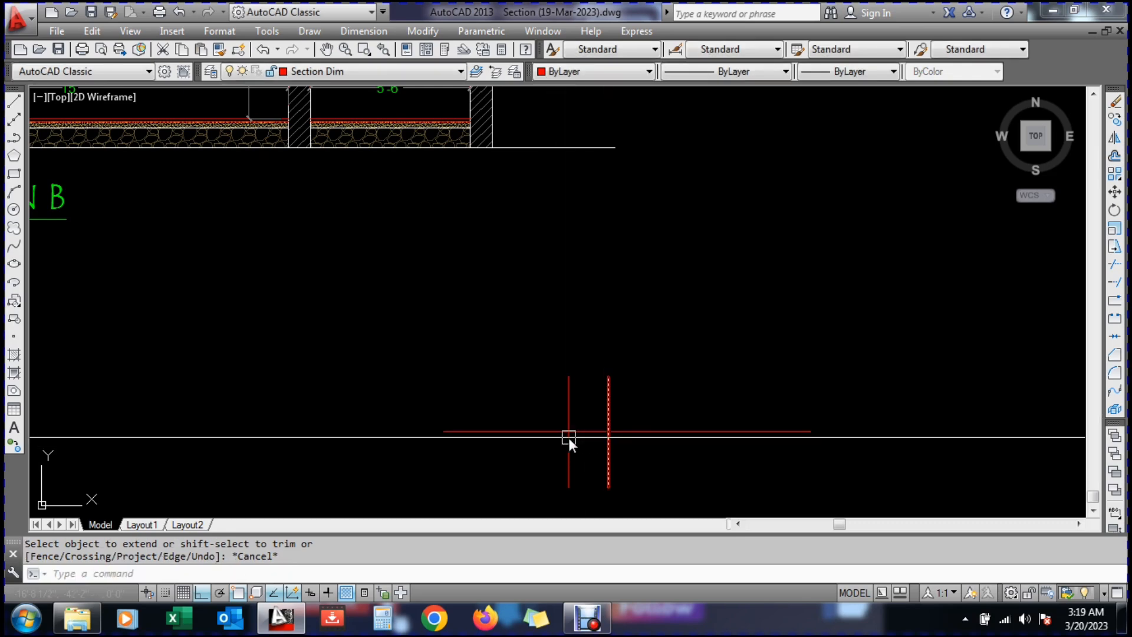
Highlight the right and left horizontal line pieces to inspect where they meet, and clear the selection
click(635, 433)
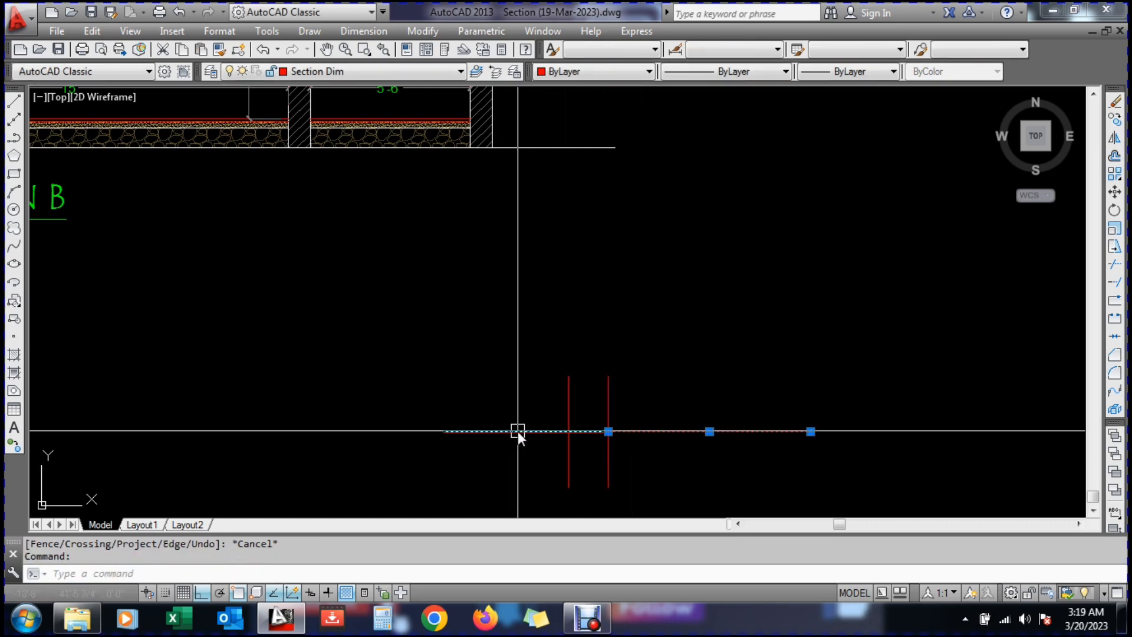
click(518, 430)
key(Escape)
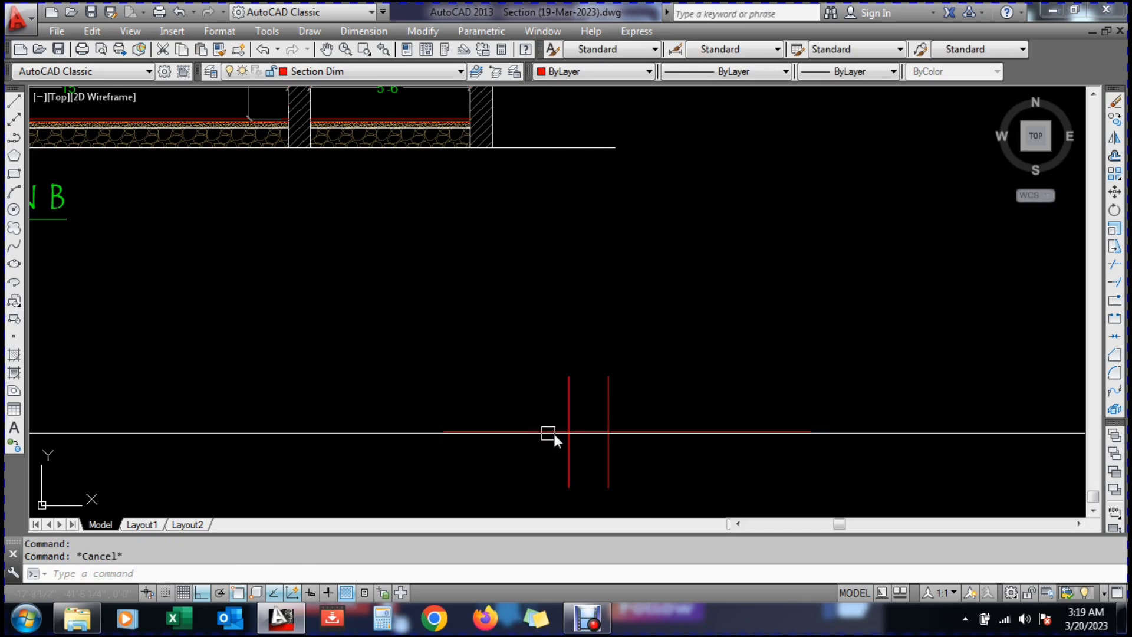
Trim the part of the extended horizontal line lying between the two vertical lines
text(tr)
key(Return)
key(Return)
click(586, 432)
key(Escape)
Stretch the end of the left horizontal line piece across the gap to the second vertical line
click(552, 431)
click(568, 431)
click(603, 433)
key(Escape)
Highlight both touching horizontal line pieces to inspect their shared endpoint, and clear the selection
click(594, 435)
click(620, 436)
key(Escape)
click(596, 435)
click(641, 433)
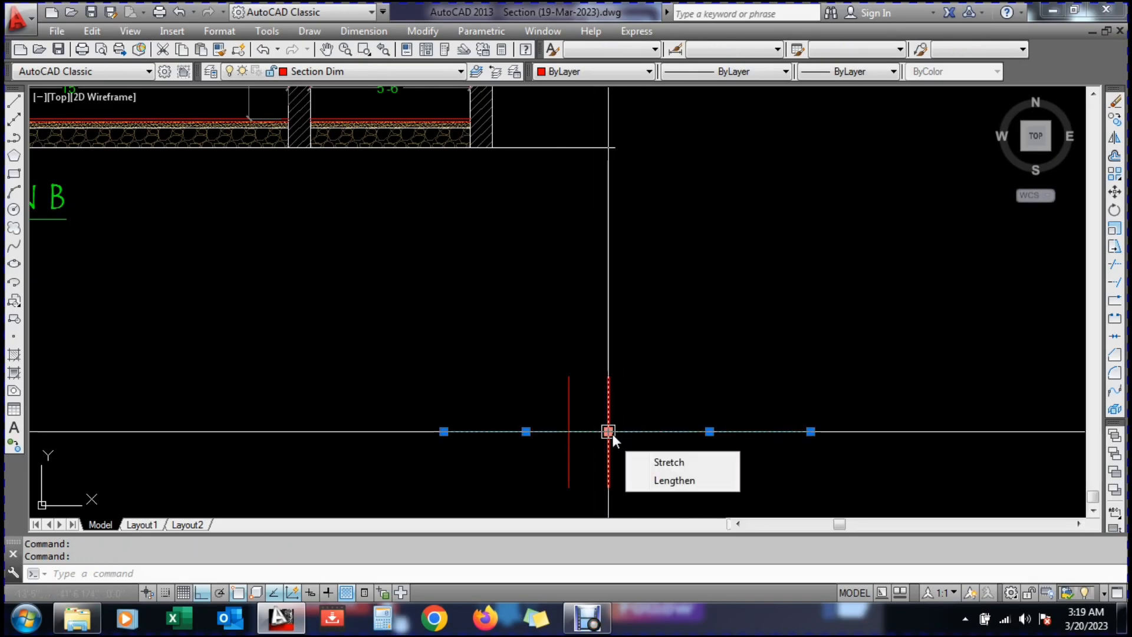
key(Escape)
key(Escape)
Trim the left horizontal line piece back to the first vertical line, reopening the gap
text(tr)
key(Return)
key(Return)
click(586, 431)
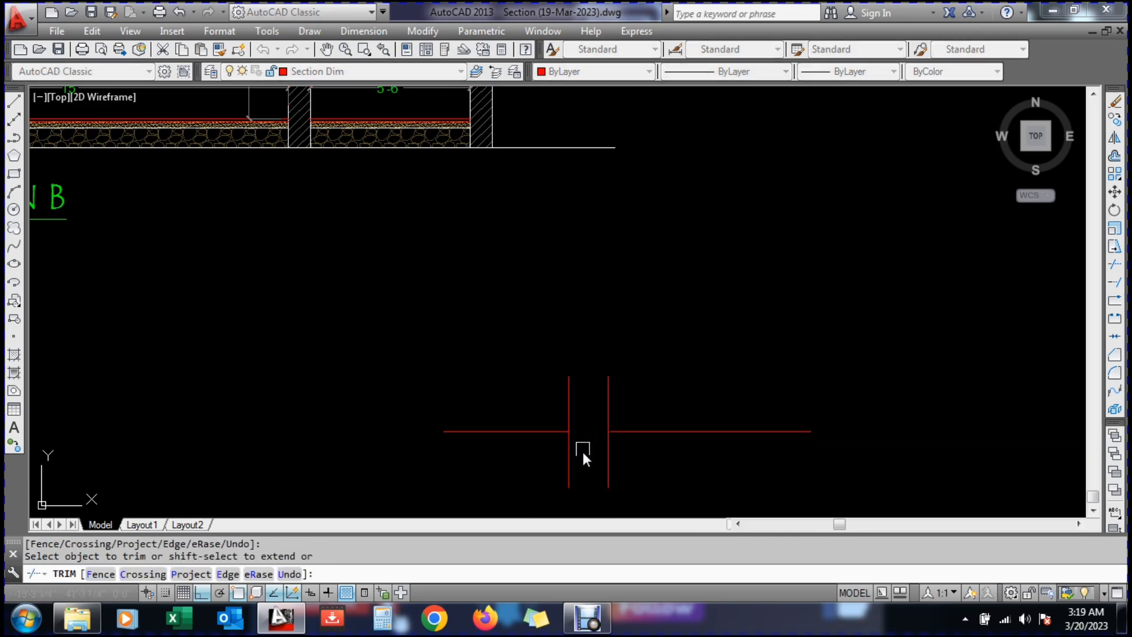
key(Escape)
key(Escape)
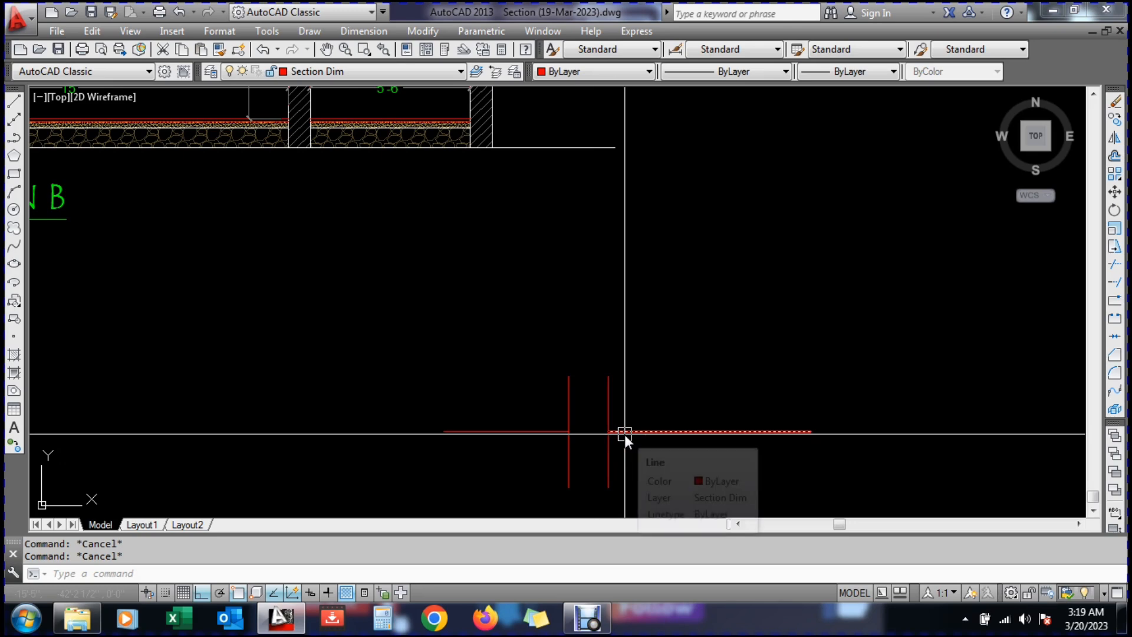
Highlight the horizontal line pieces on either side of the gap to examine them, and clear the selection
click(624, 434)
click(533, 435)
key(Escape)
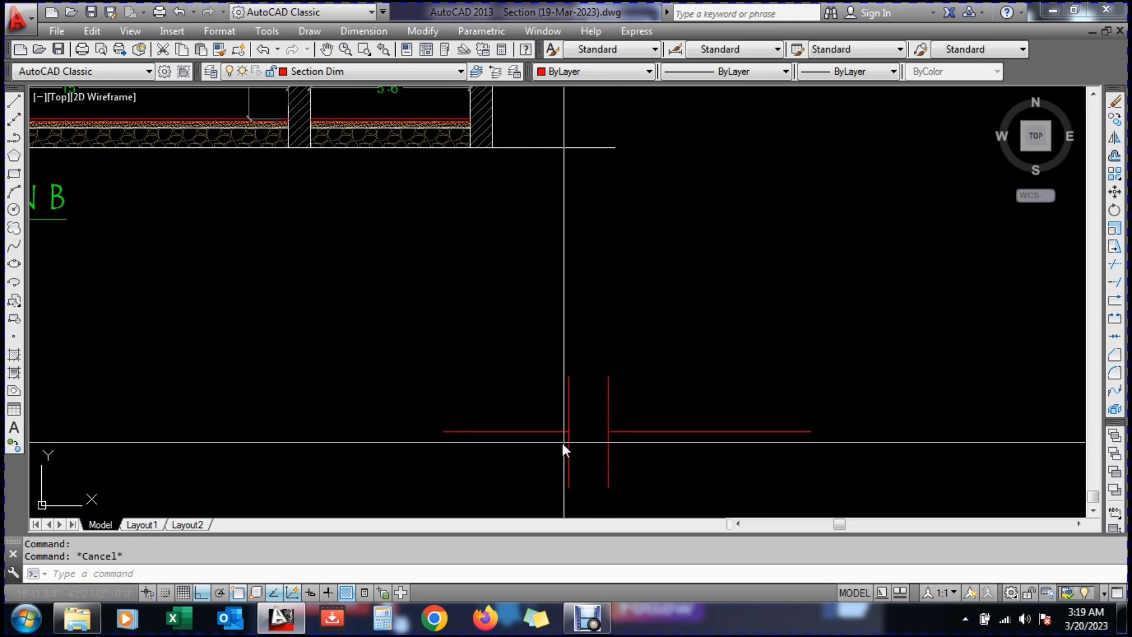
mouse_move(615, 433)
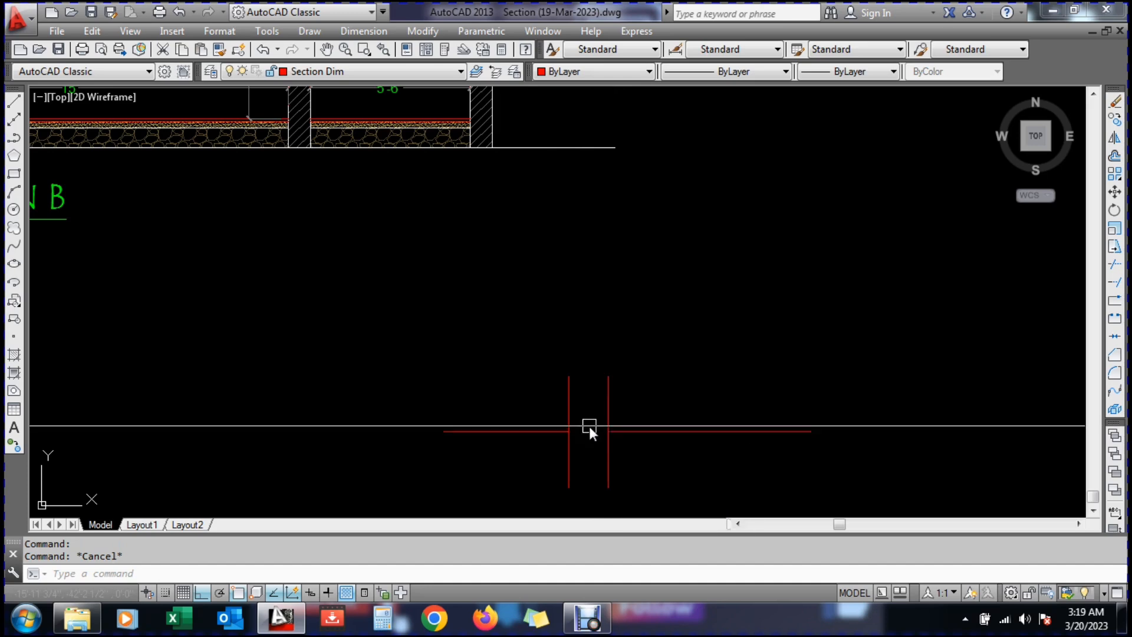
key(Escape)
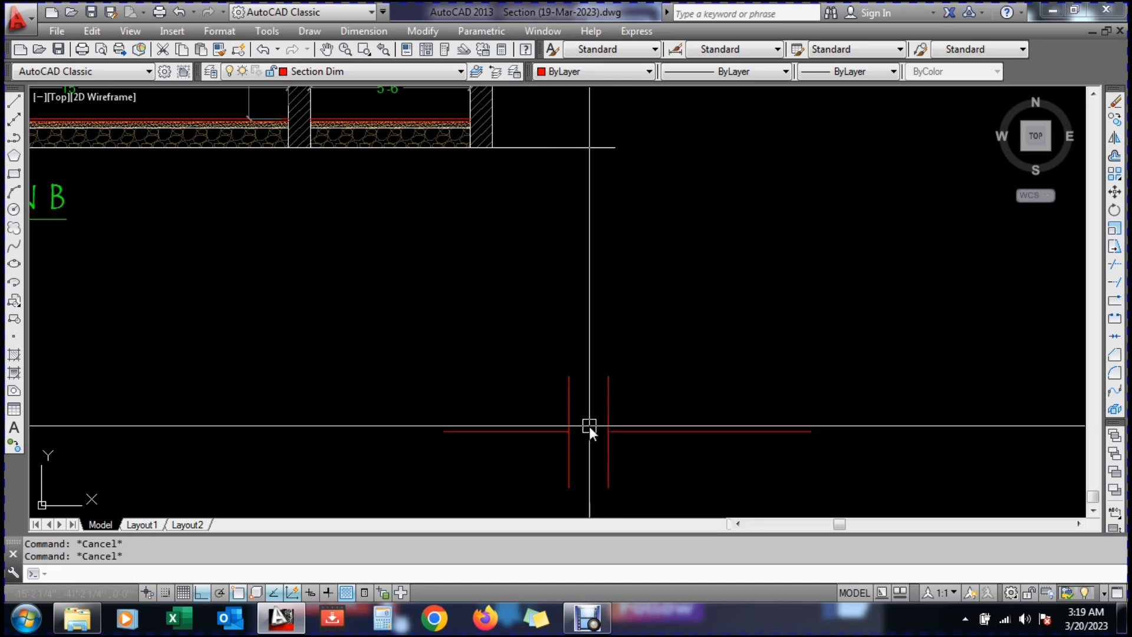
Join the right and left horizontal line pieces into one line across the gap
text(J)
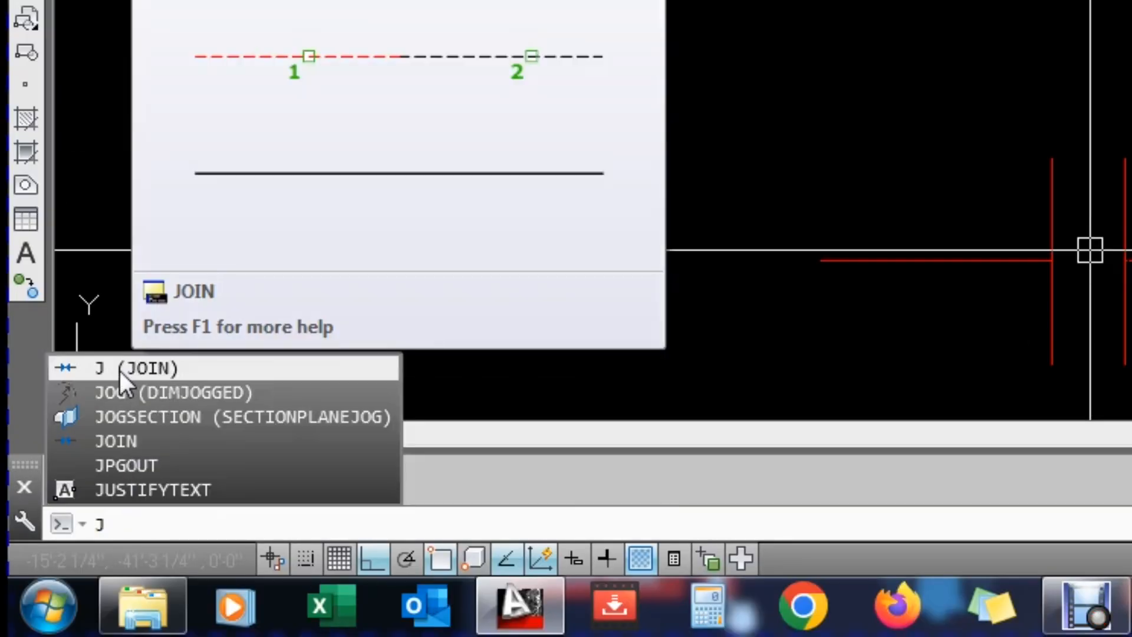
click(118, 369)
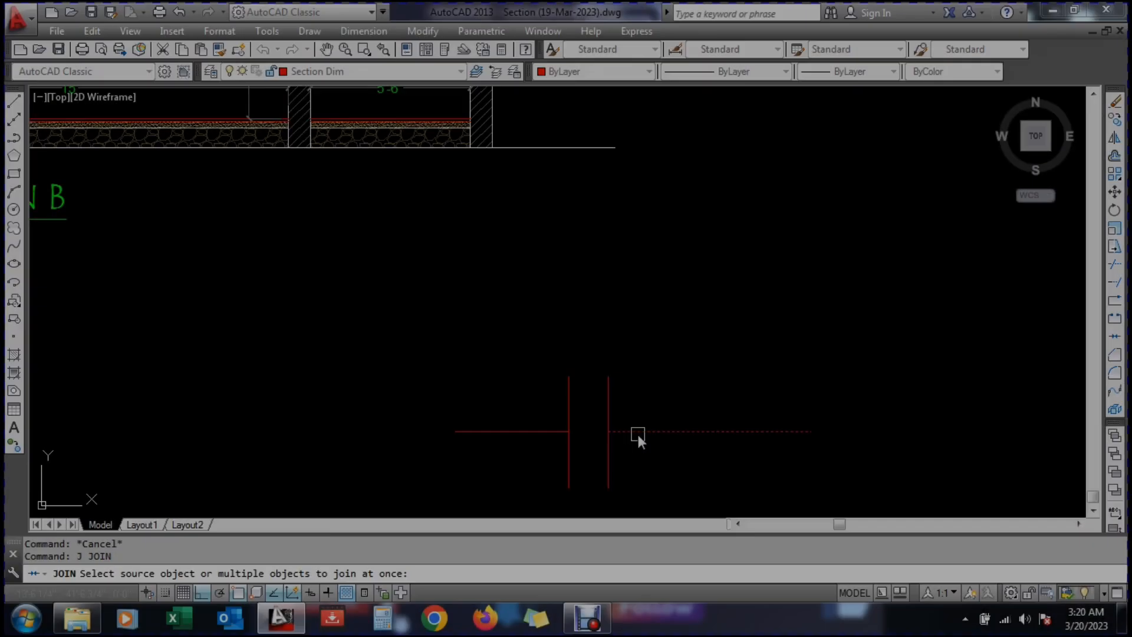
click(637, 431)
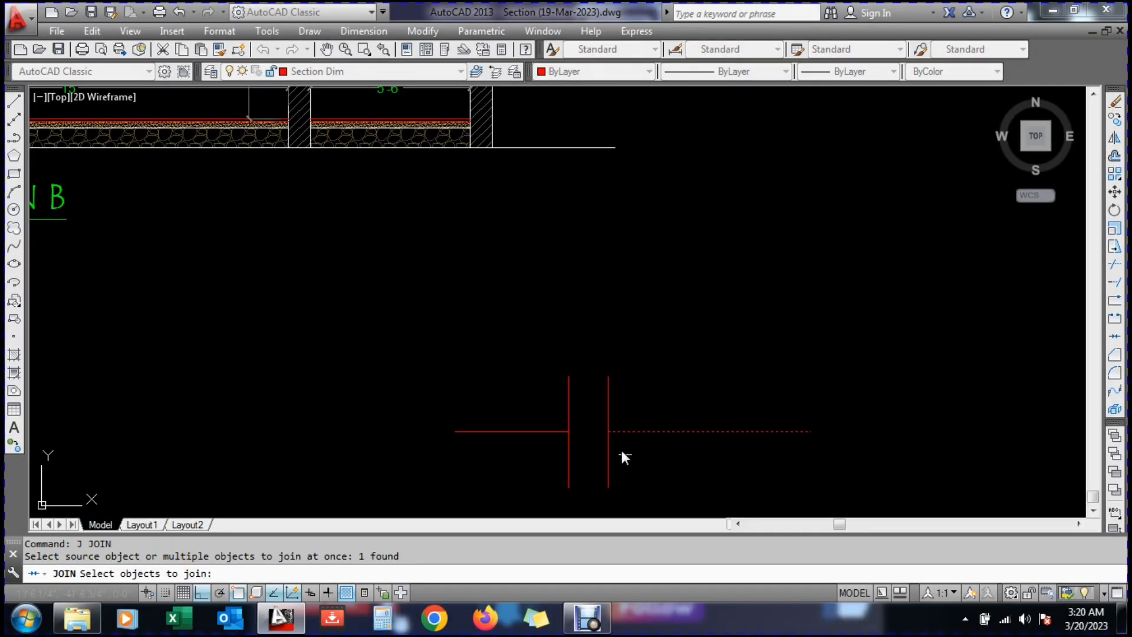
click(536, 431)
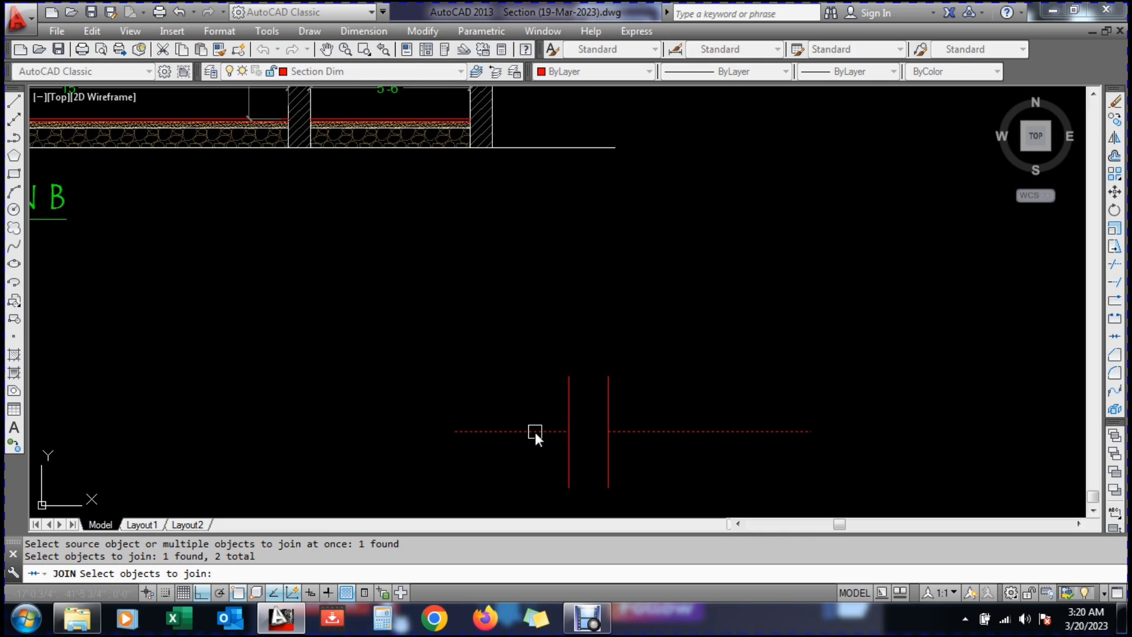
key(Return)
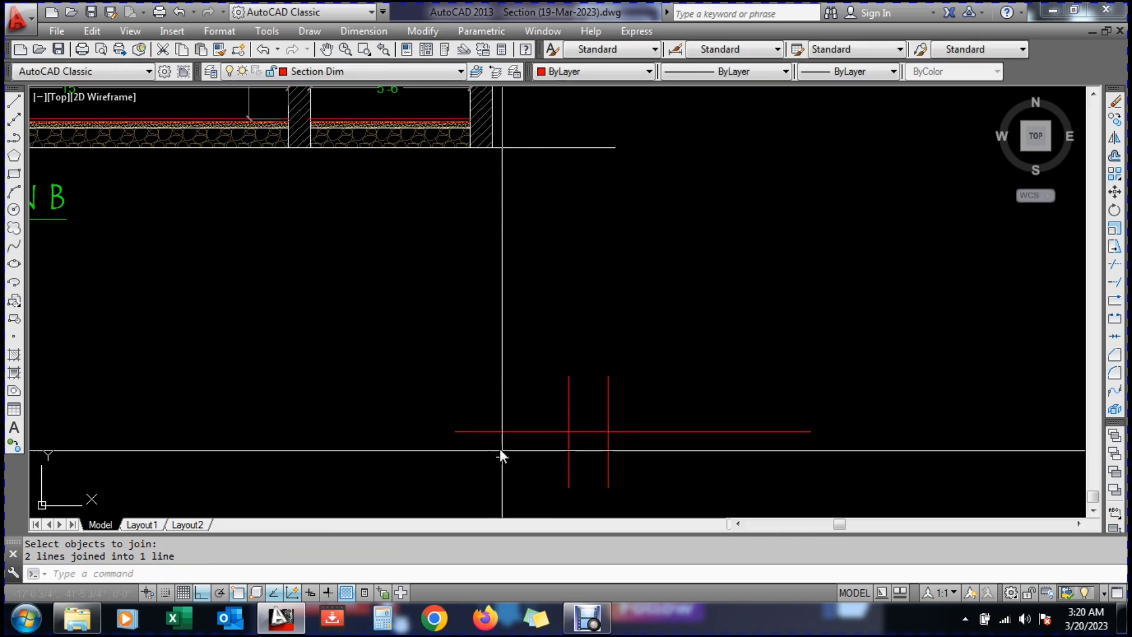
Highlight the joined horizontal line to check that it is a single object, and clear the selection
click(569, 439)
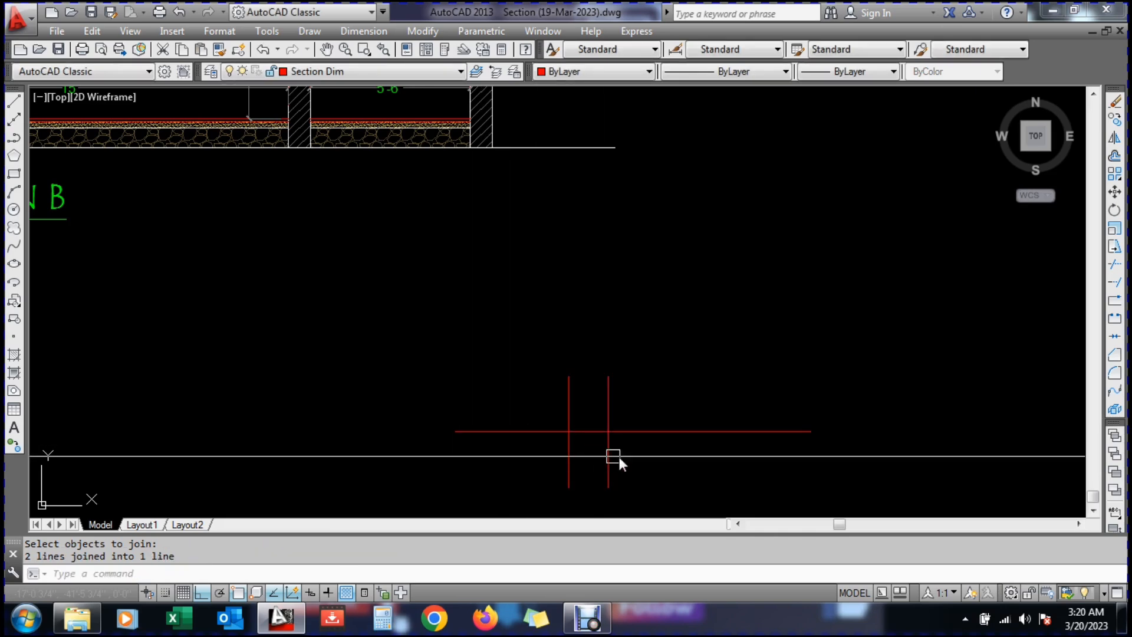
click(628, 437)
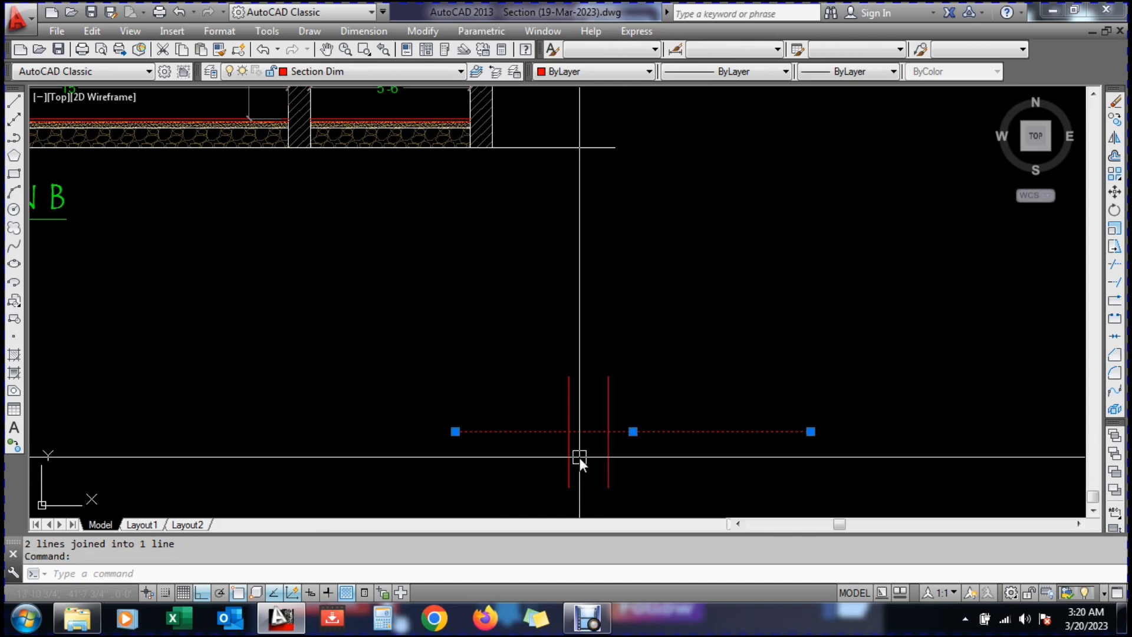
key(Escape)
Trim the joined horizontal line between the two vertical lines
text(tr)
key(Return)
key(Return)
click(582, 431)
key(Escape)
Copy both vertical lines horizontally to the left, beyond the end of the horizontal line
text(co)
key(Return)
click(640, 461)
click(515, 466)
key(Return)
click(514, 466)
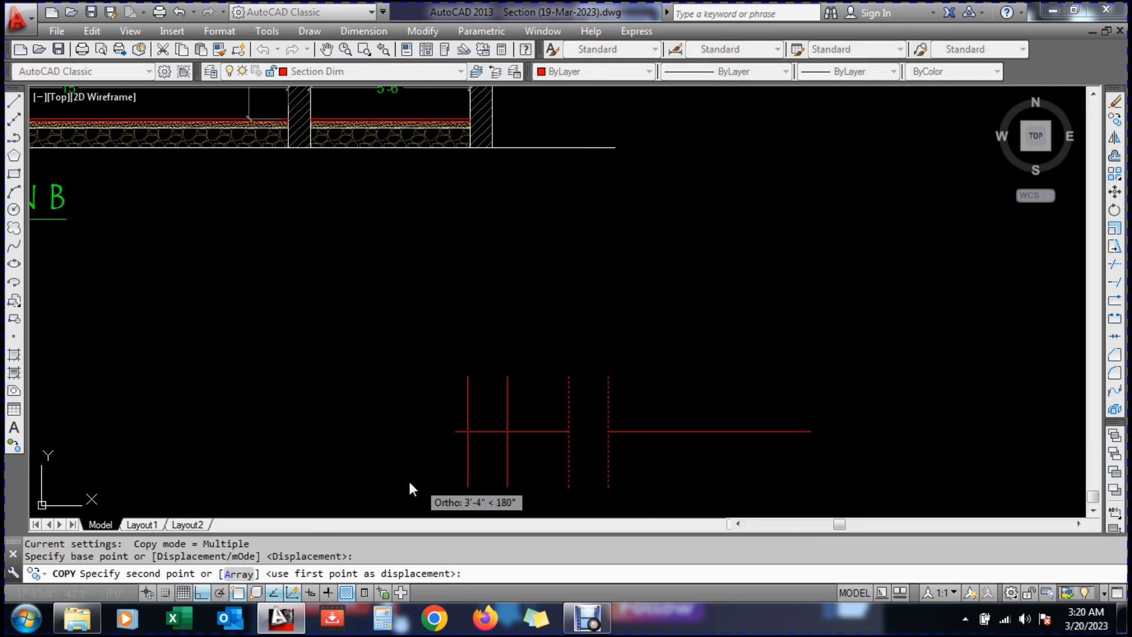
click(289, 471)
key(Escape)
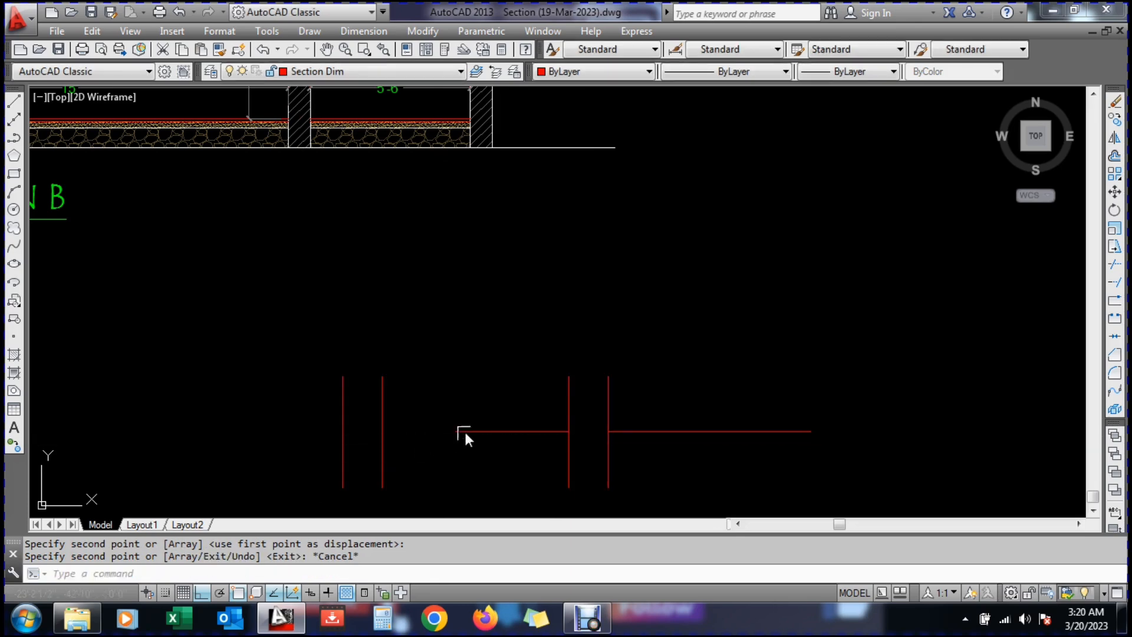
Stretch the left end of the horizontal line past the two copied vertical lines
click(457, 432)
click(456, 432)
click(248, 441)
key(Escape)
key(Escape)
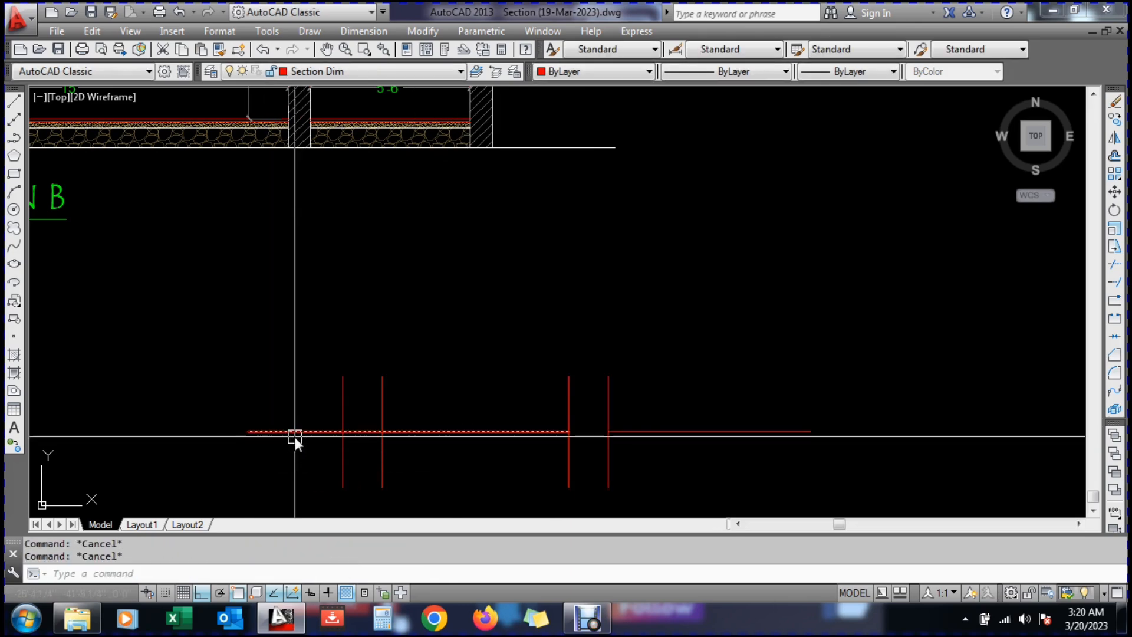
Trim the horizontal line between the two copied vertical lines and save the drawing
text(tr)
key(Return)
key(Return)
click(365, 435)
key(Escape)
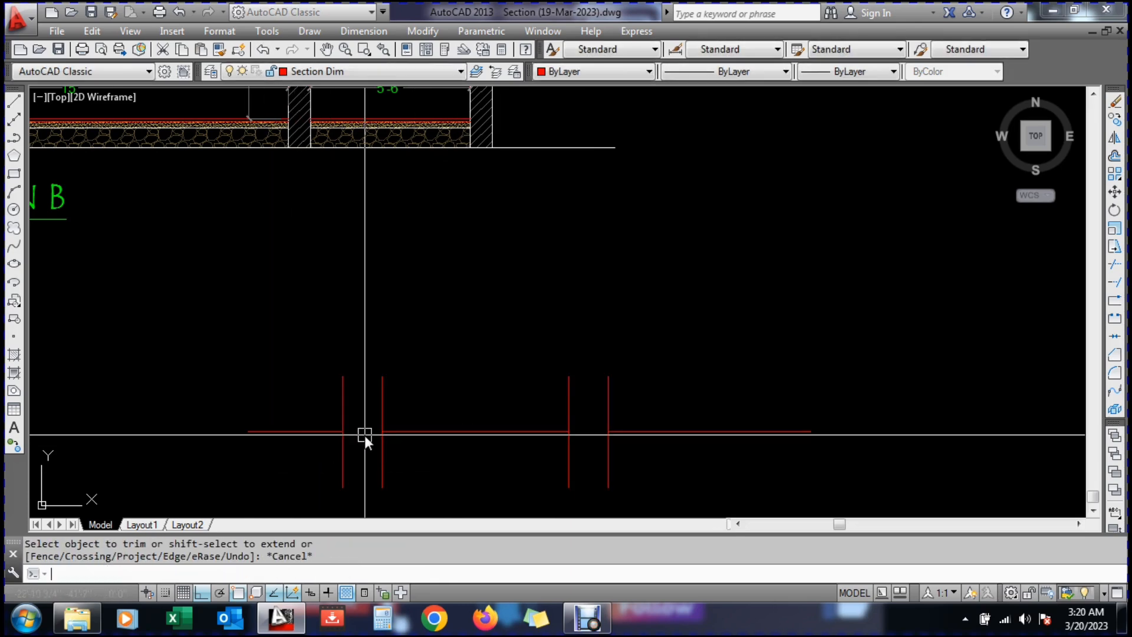
key(ctrl+s)
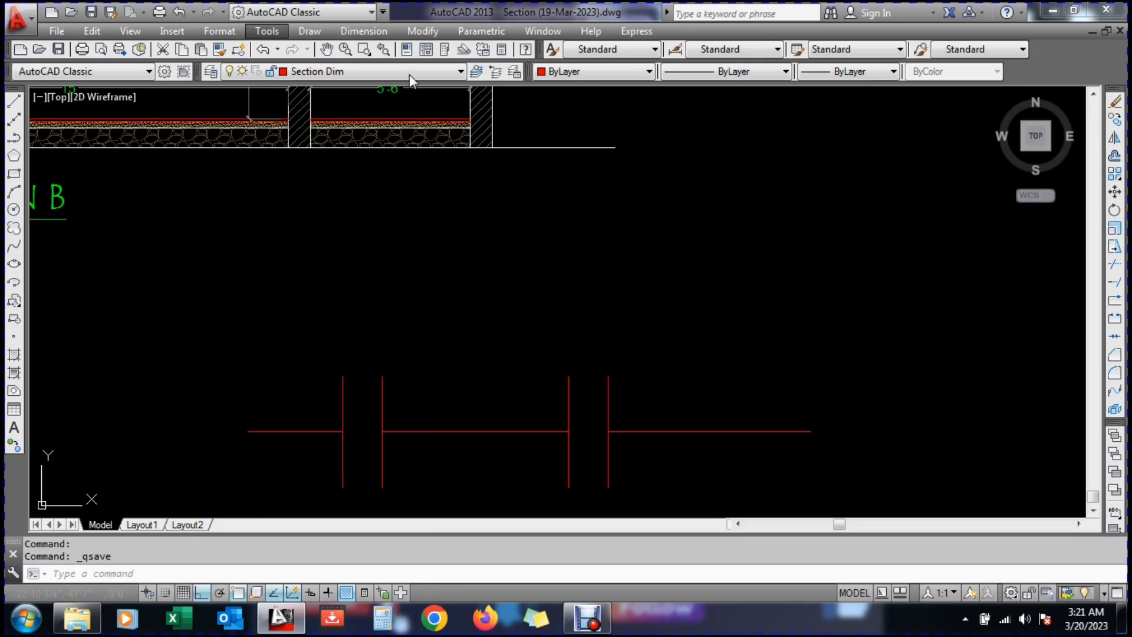
Join the three separate horizontal line pieces into one line across both gaps
click(410, 30)
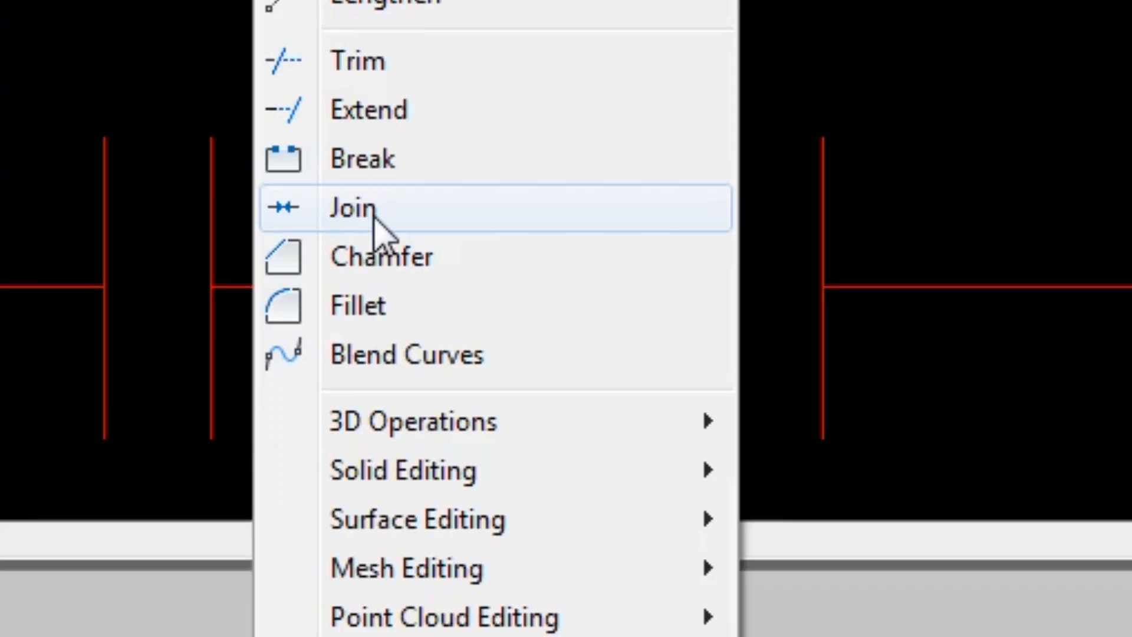
click(375, 218)
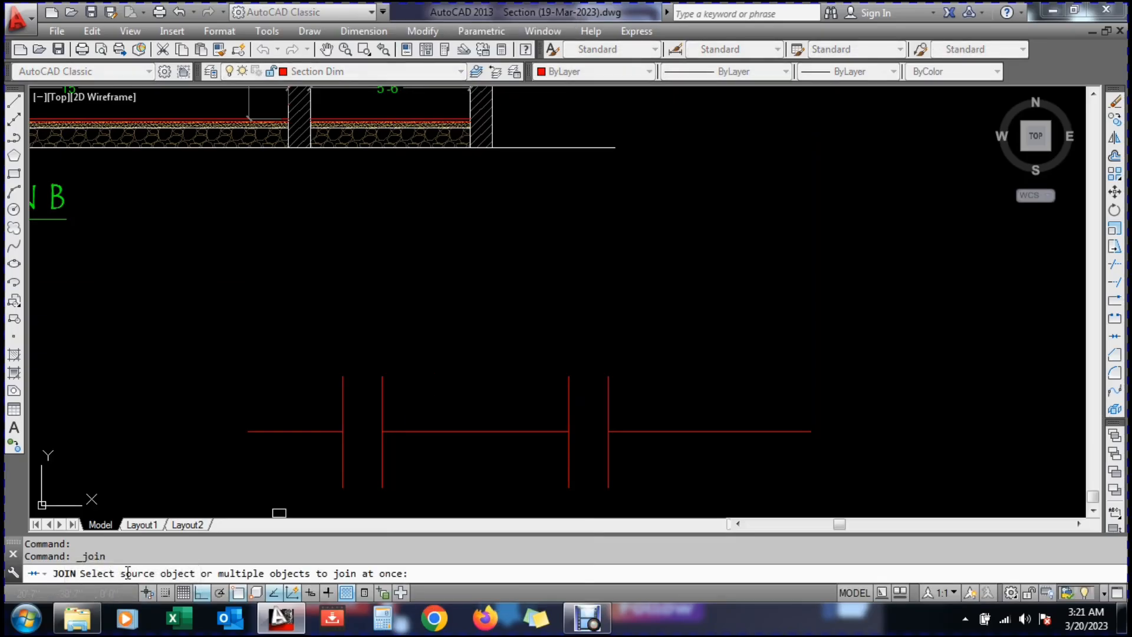
click(279, 431)
click(428, 433)
click(657, 435)
key(Return)
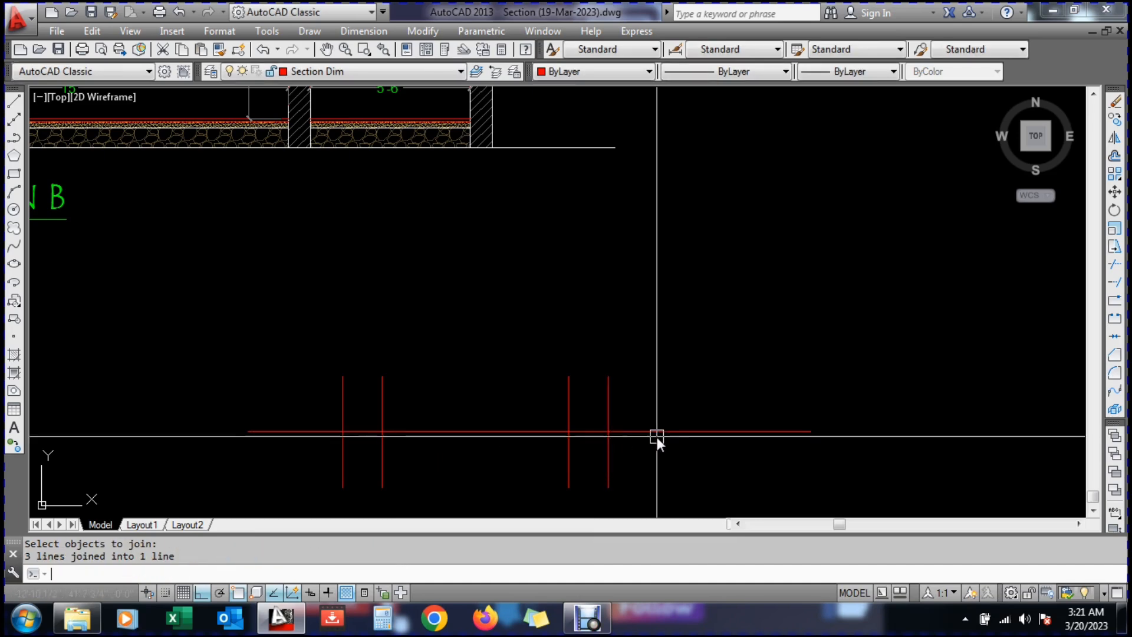
Highlight the full-length horizontal line to check the three-piece join, and clear the selection
click(682, 420)
click(667, 455)
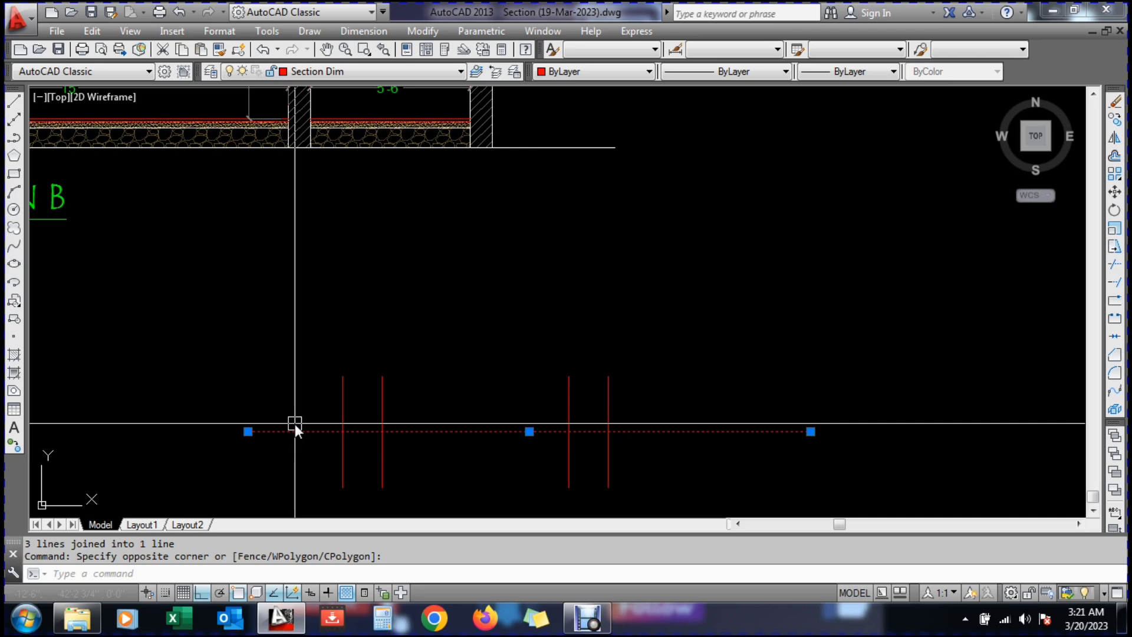
key(Escape)
key(Escape)
Erase the horizontal sample line and all four vertical sample lines
text(E)
key(Return)
click(637, 405)
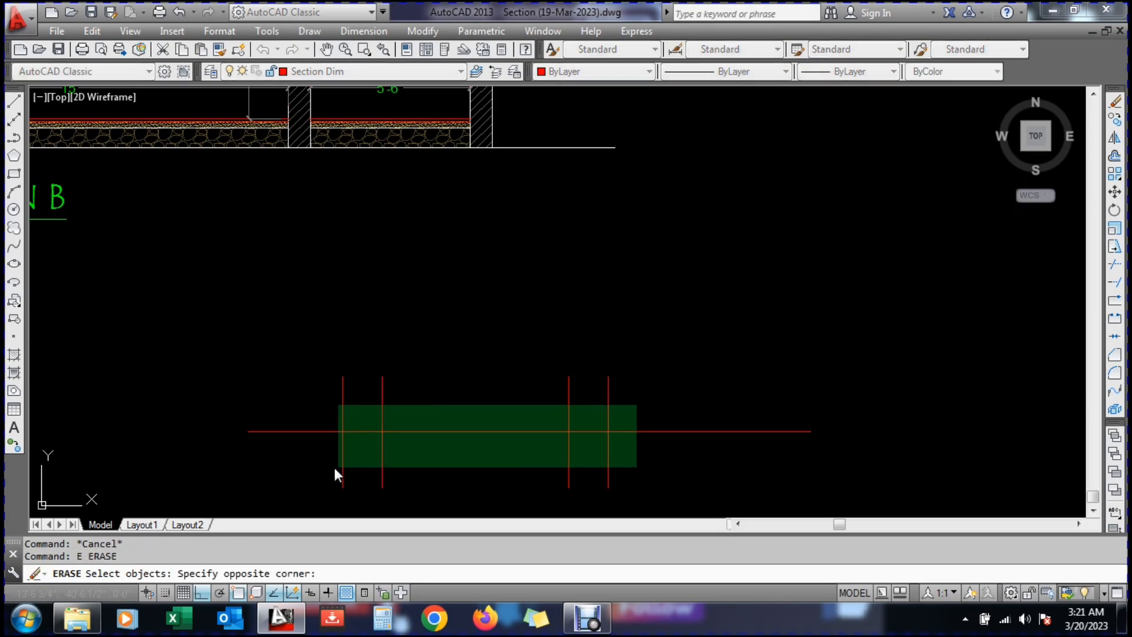
click(312, 464)
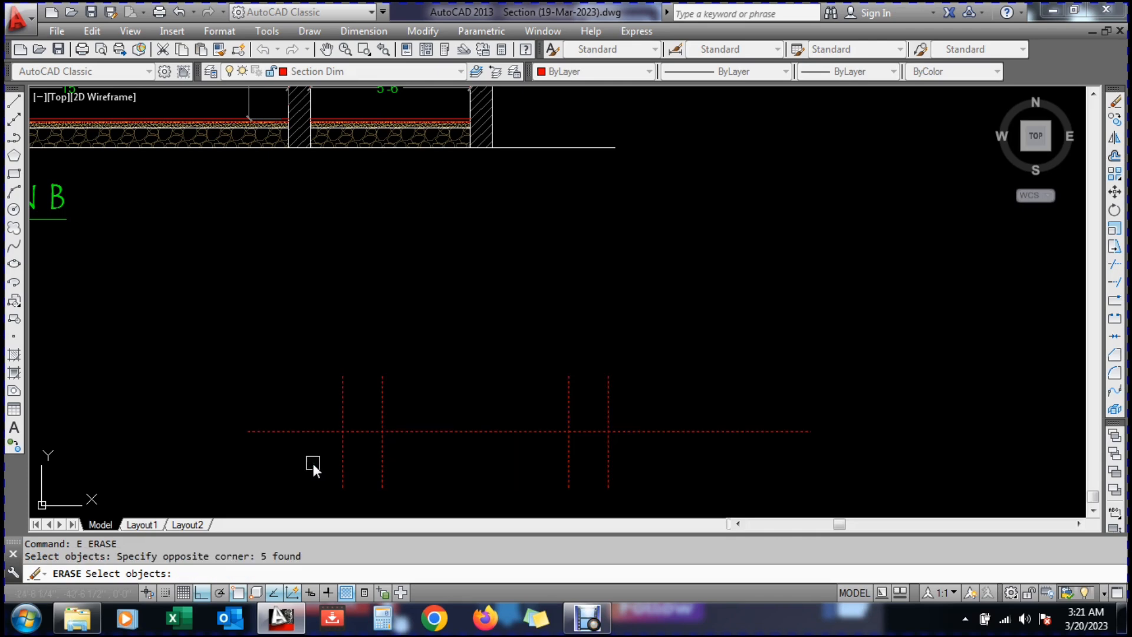
key(Return)
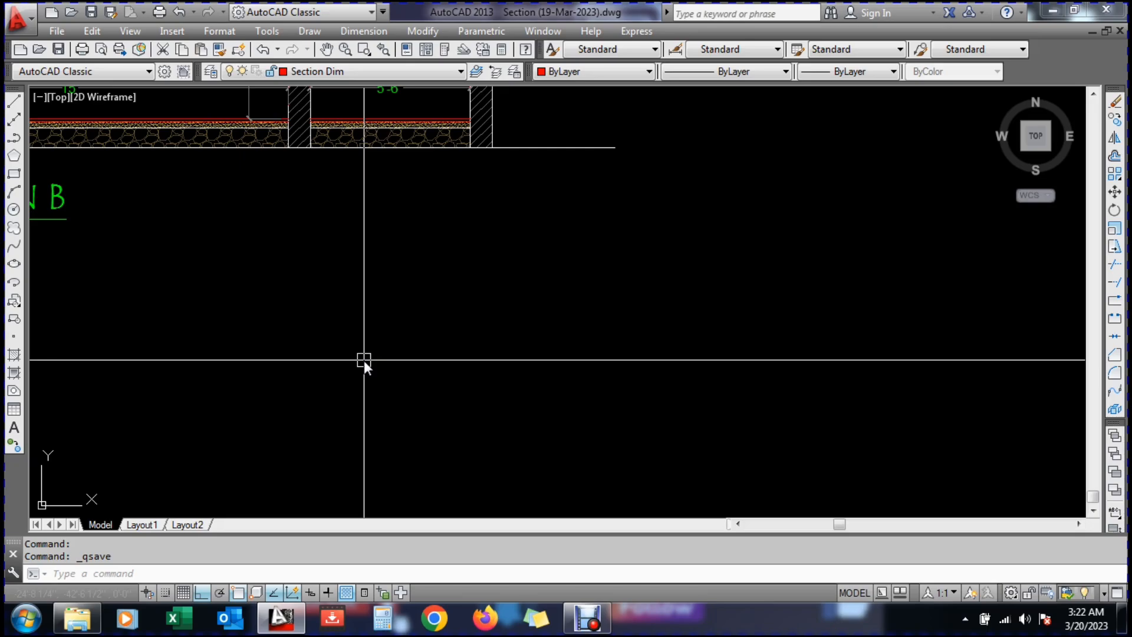
Start a multiline in the Standard style and set its scale to 9
text(ML)
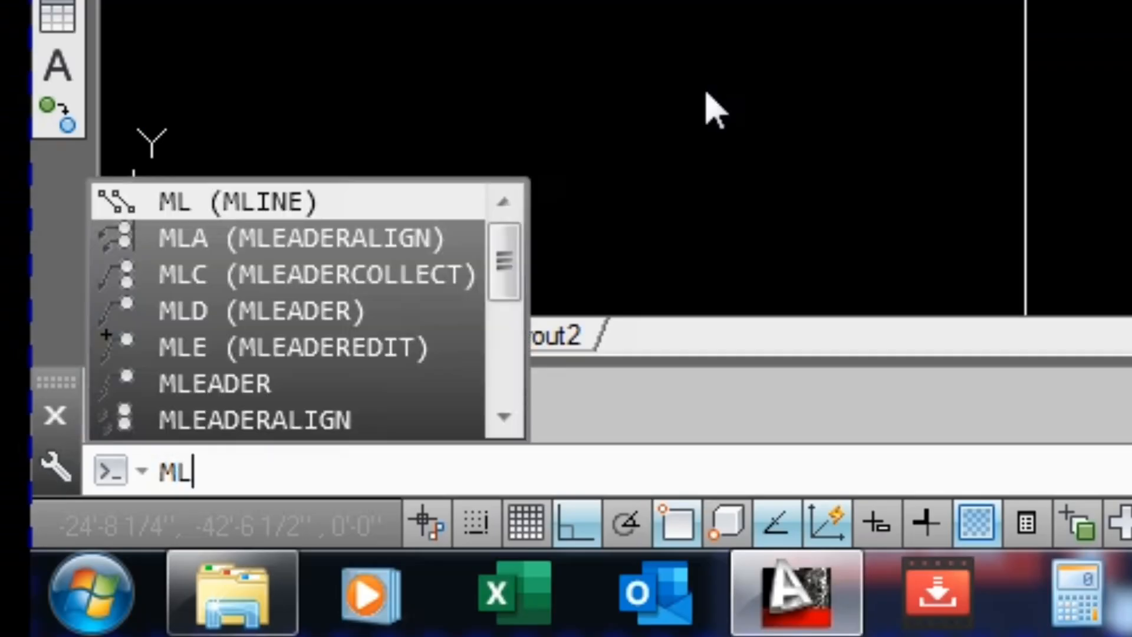
click(258, 212)
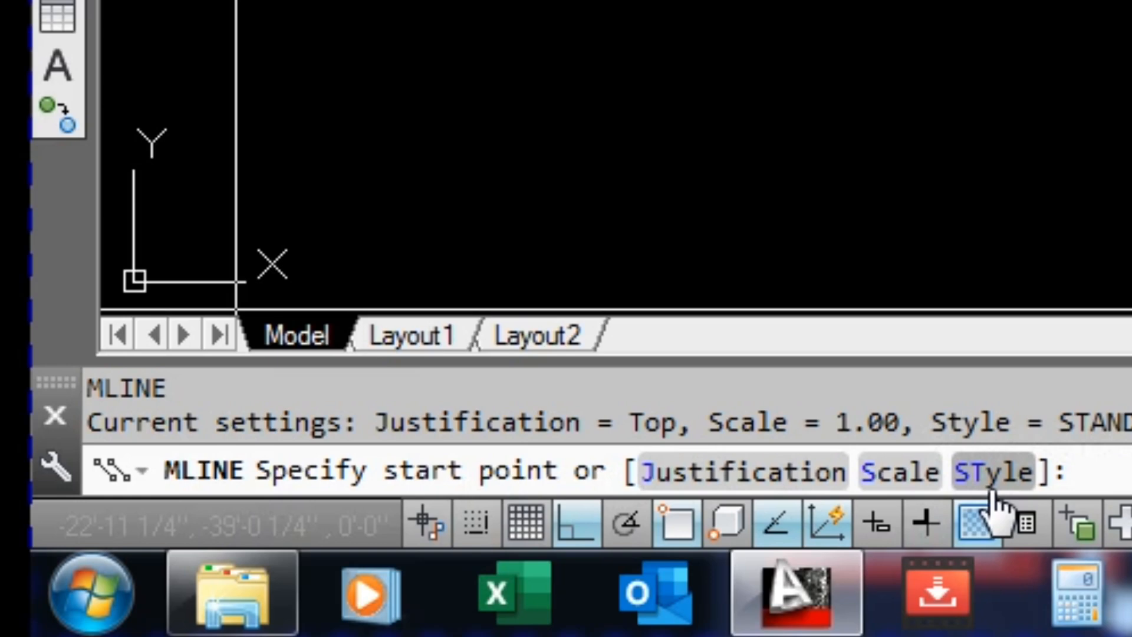
click(891, 472)
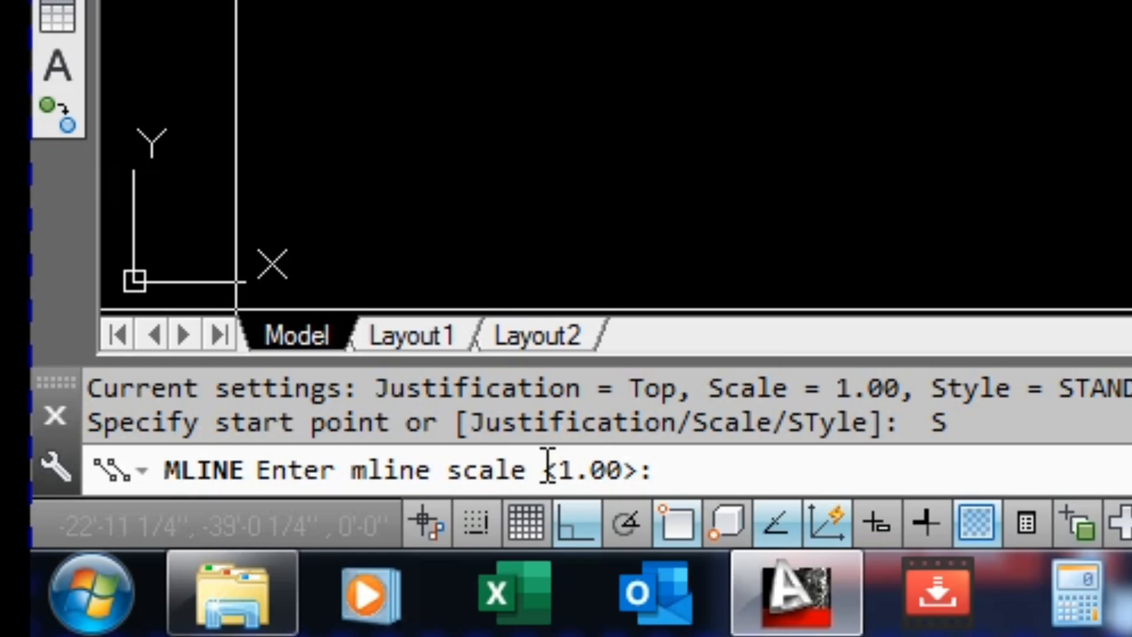
text(9)
key(Return)
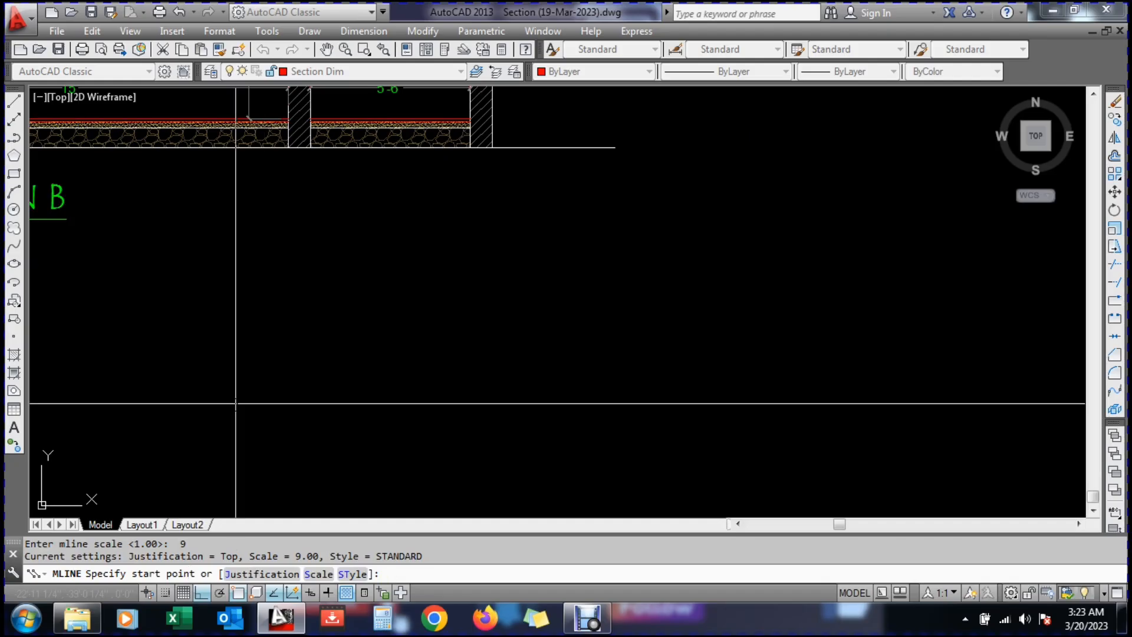
Draw a closed 20' by 30' rectangle with the multiline in the empty space below Section B
click(262, 354)
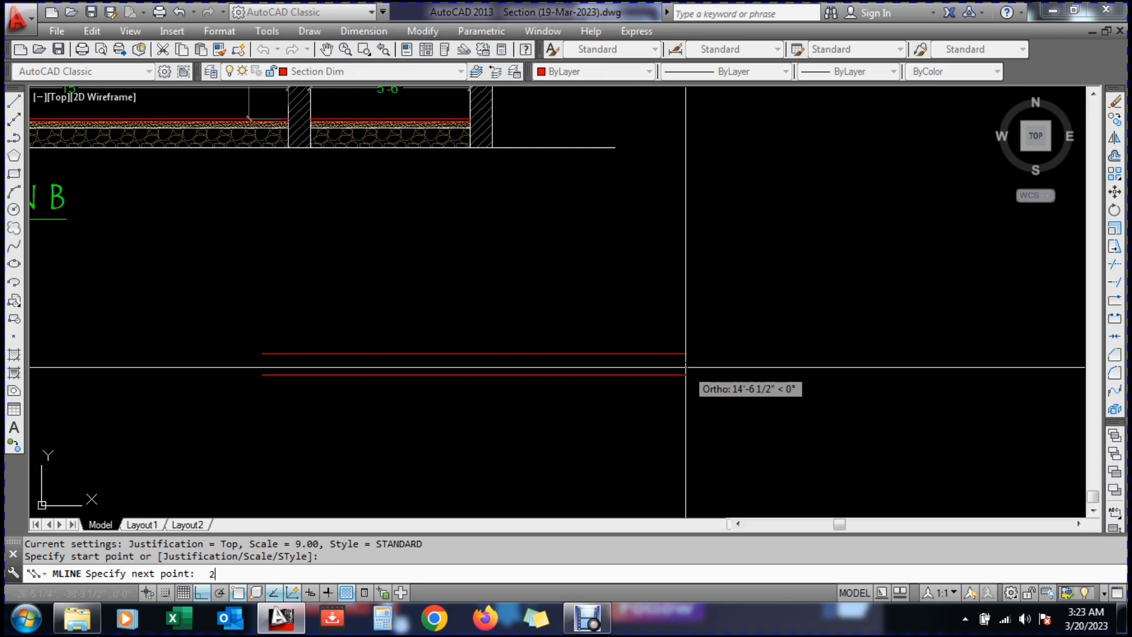
text(')
key(Return)
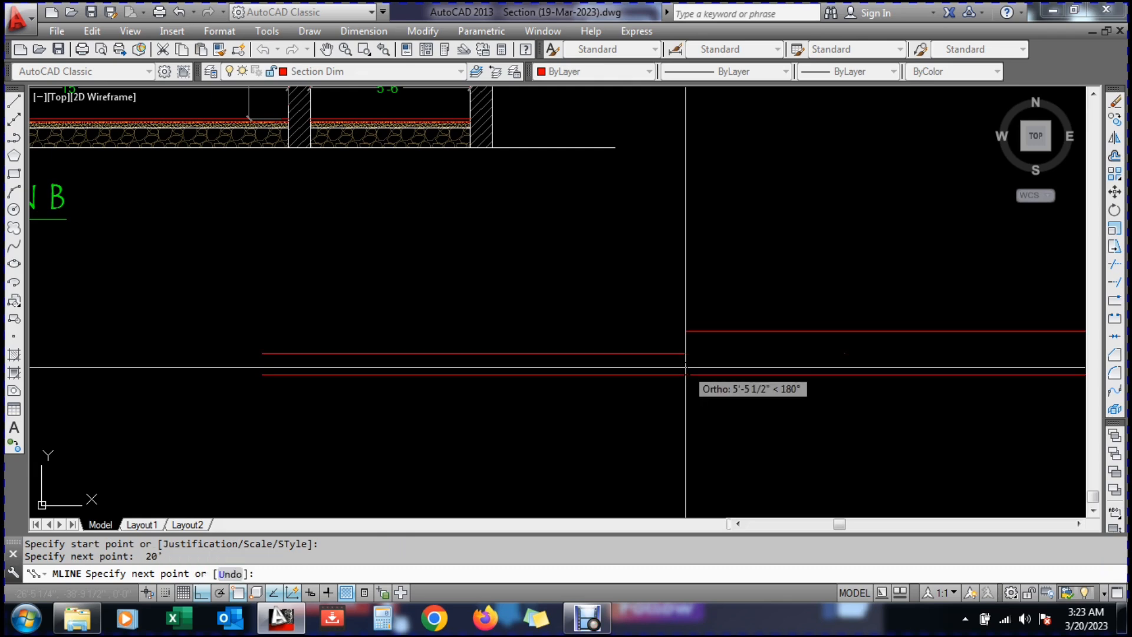
scroll(686, 369, down, 6)
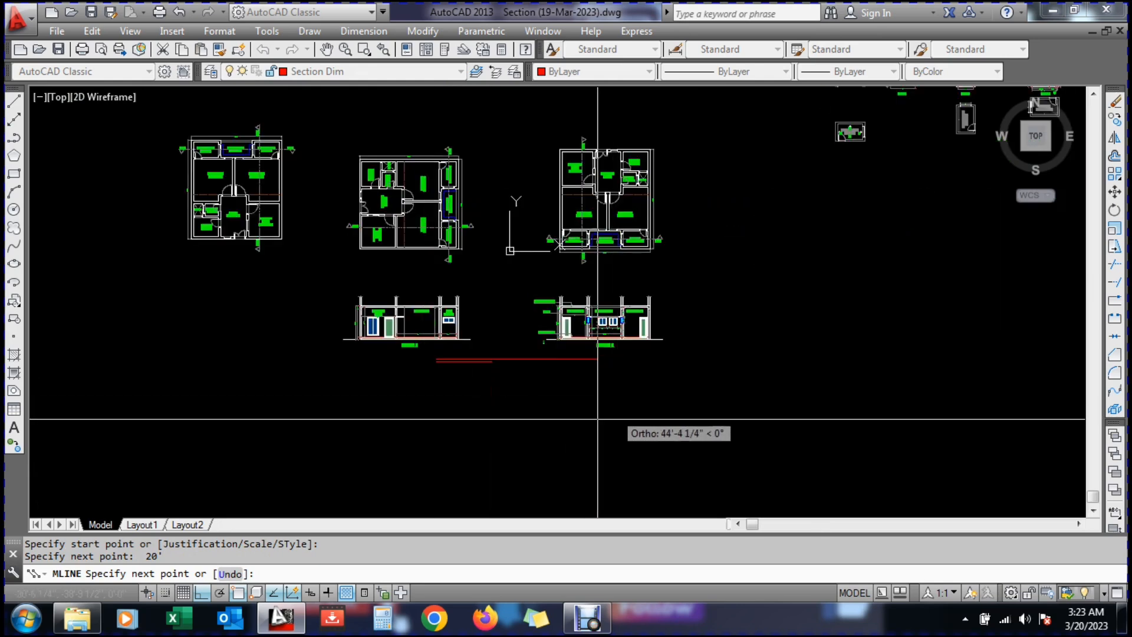
scroll(481, 442, up, 3)
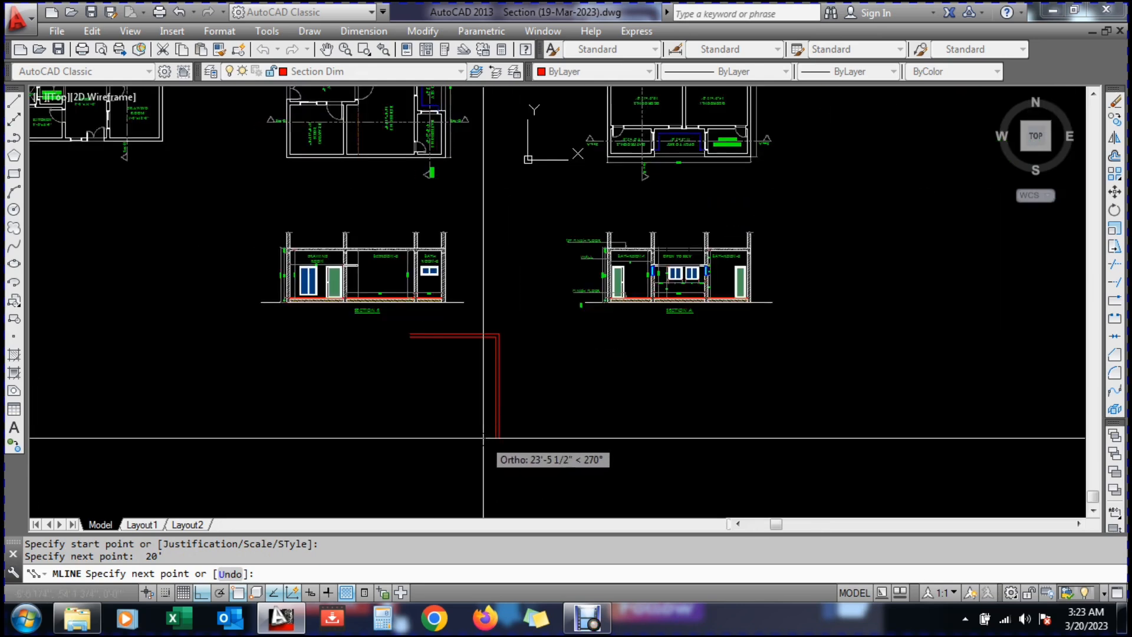
text(30')
key(Return)
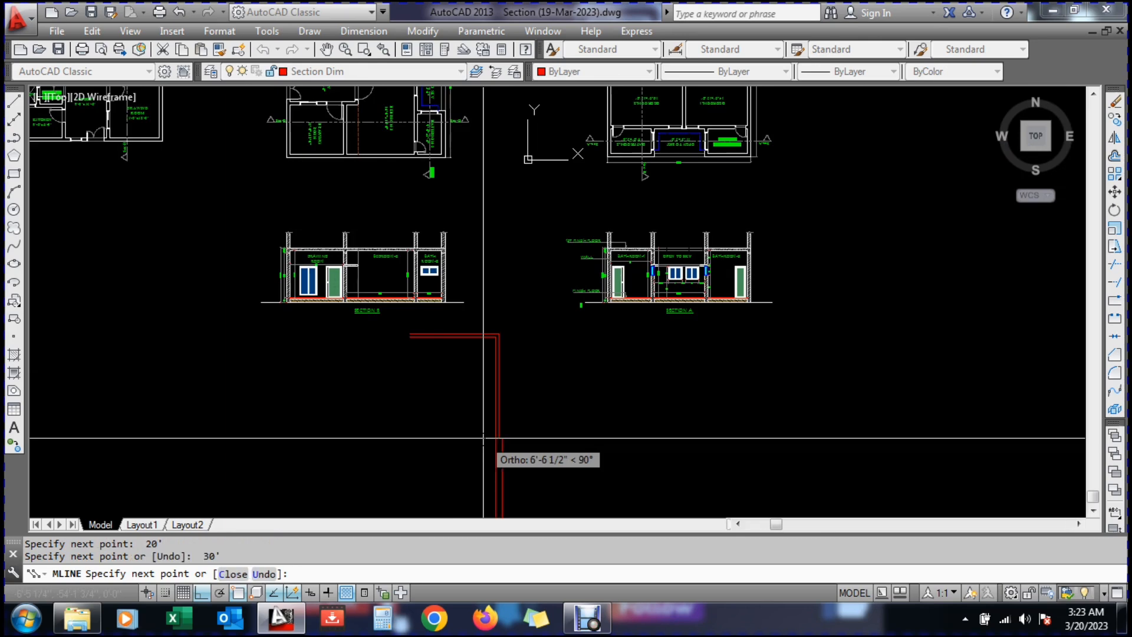
scroll(354, 419, down, 3)
scroll(294, 439, up, 5)
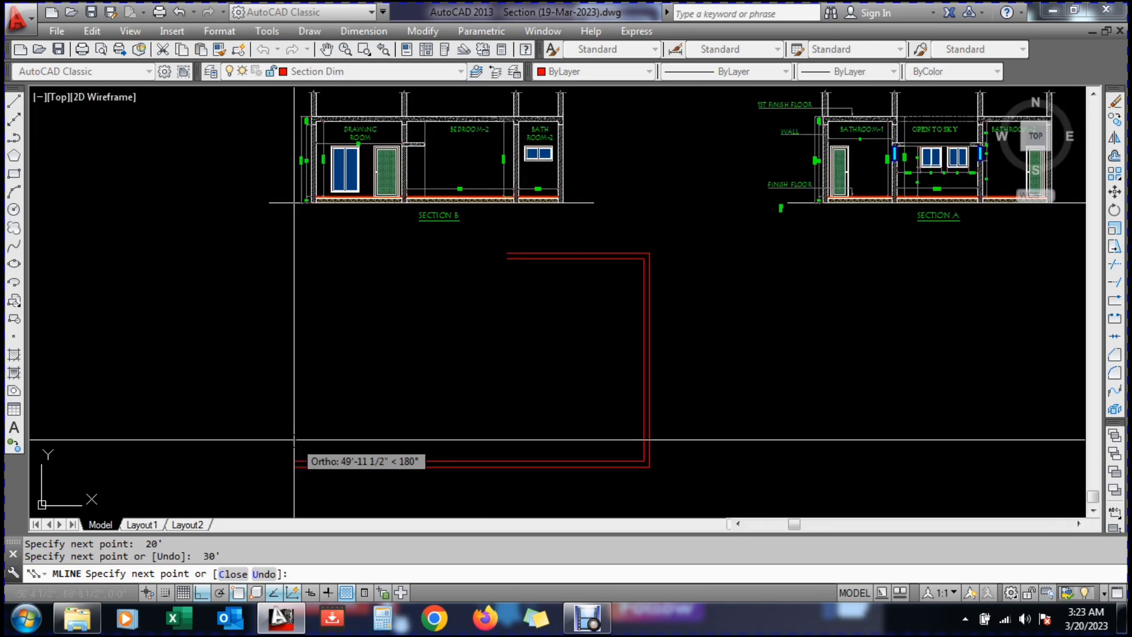
text(20)
key(Return)
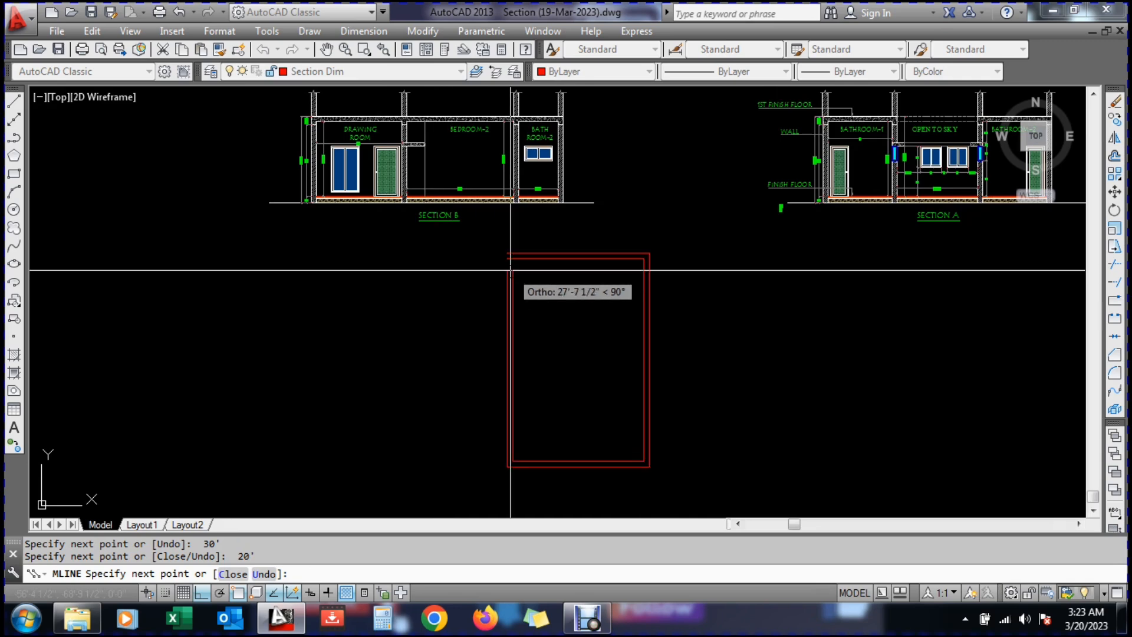
text(C)
key(Return)
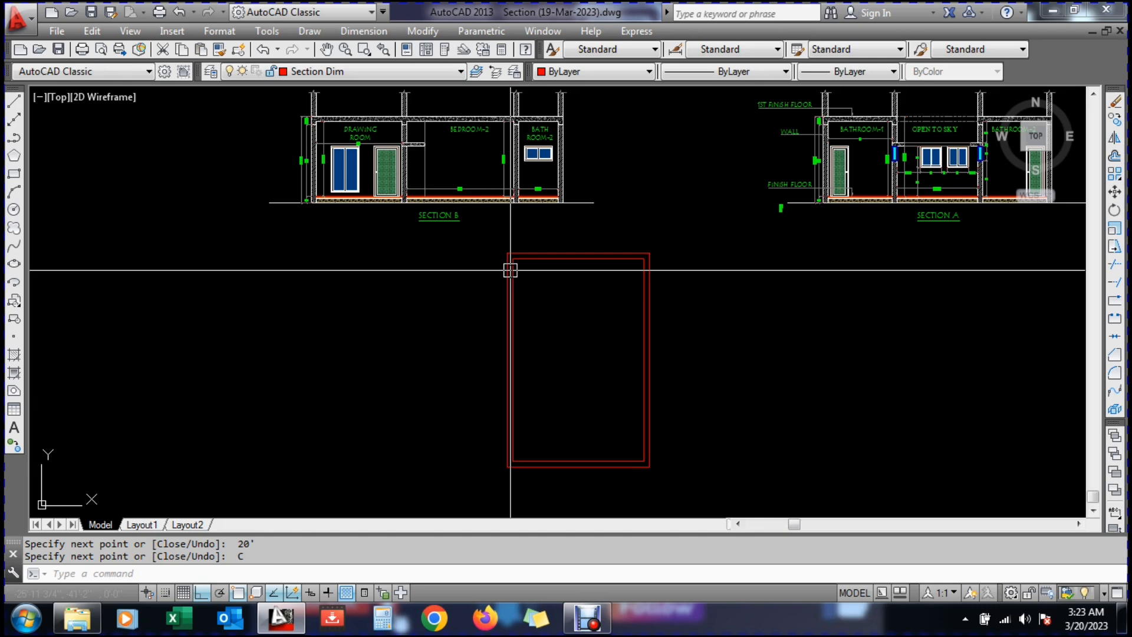
Highlight the multiline rectangle as one object, clear it, and dimension the gap between the two parallel lines on its left side
click(510, 277)
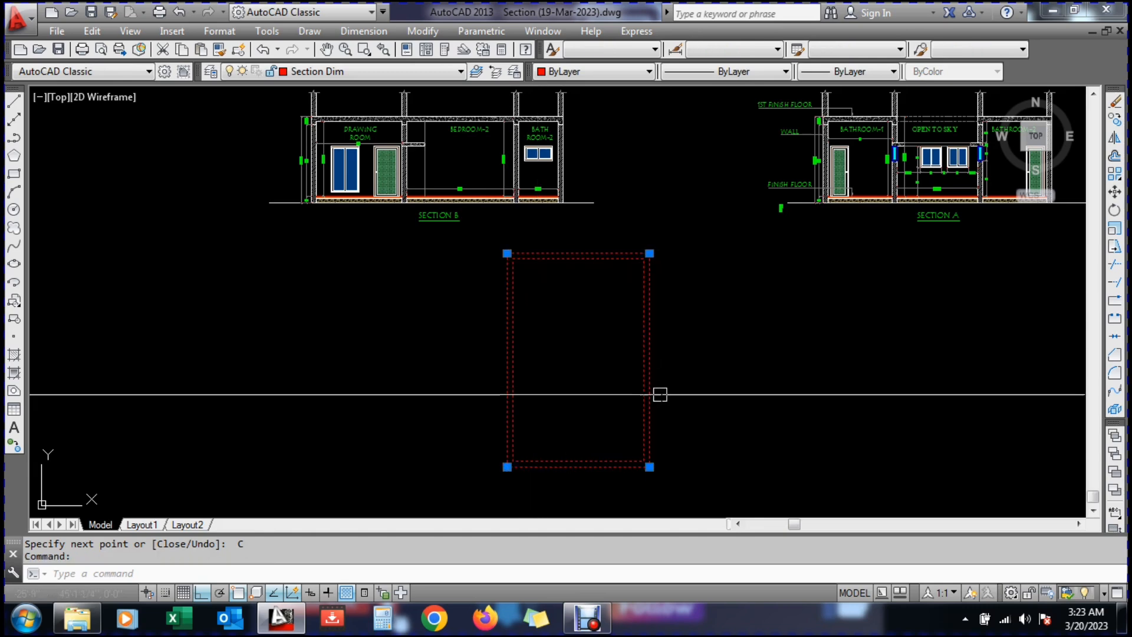
key(Escape)
text(DLI)
key(Return)
scroll(516, 315, up, 4)
click(496, 333)
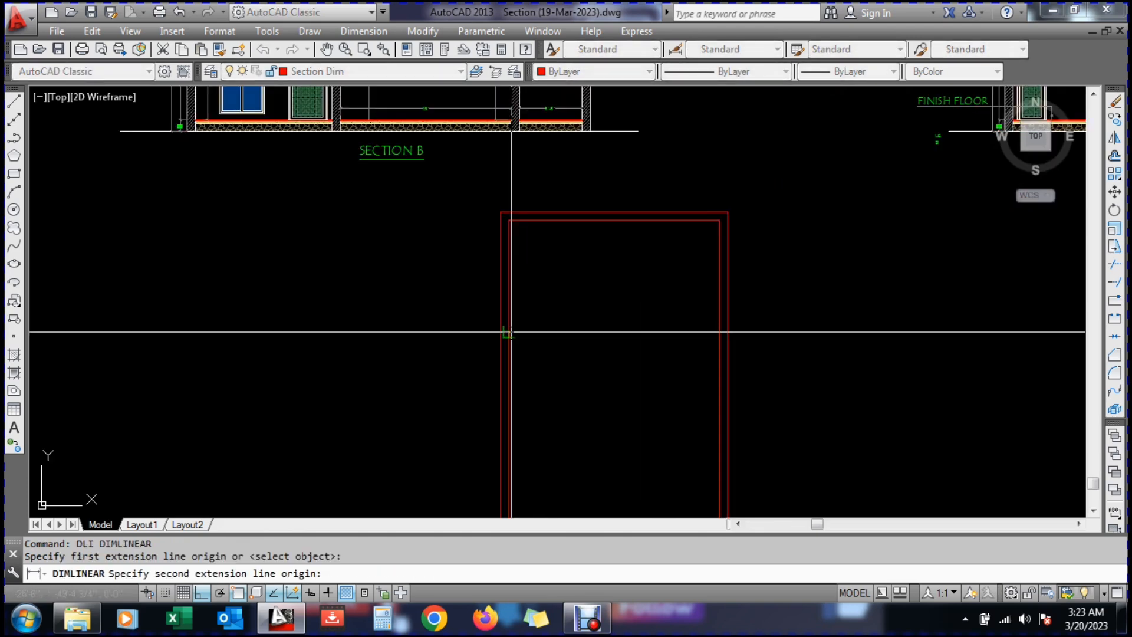
click(509, 333)
scroll(505, 330, up, 6)
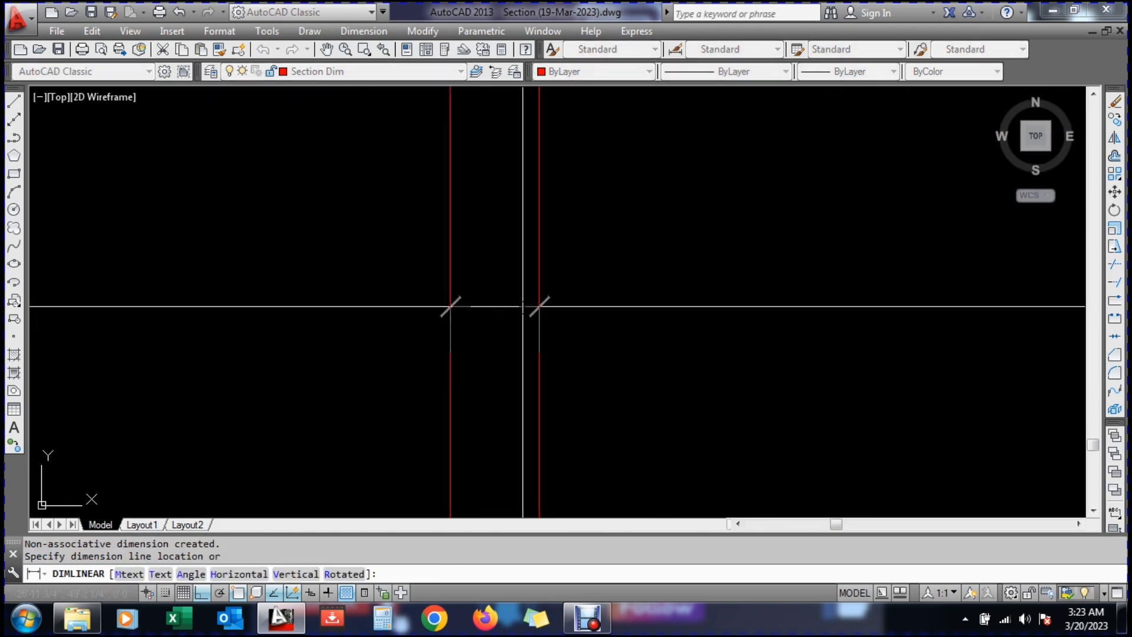
click(522, 306)
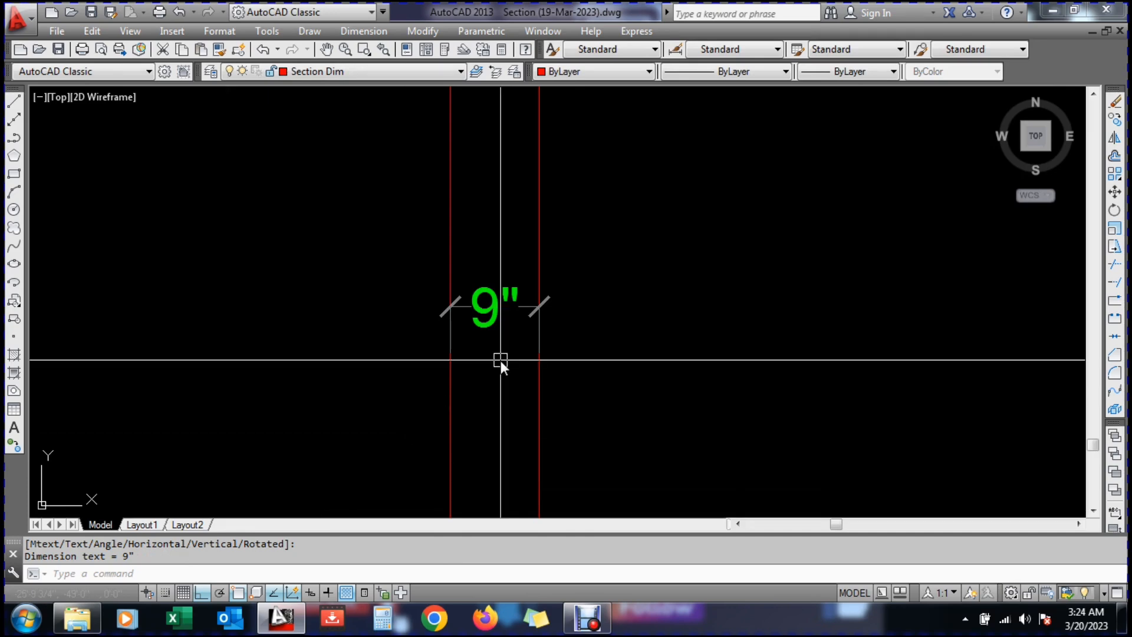
Erase the gap dimension from the multiline rectangle's left side
key(Escape)
text(E)
key(Return)
click(476, 320)
key(Return)
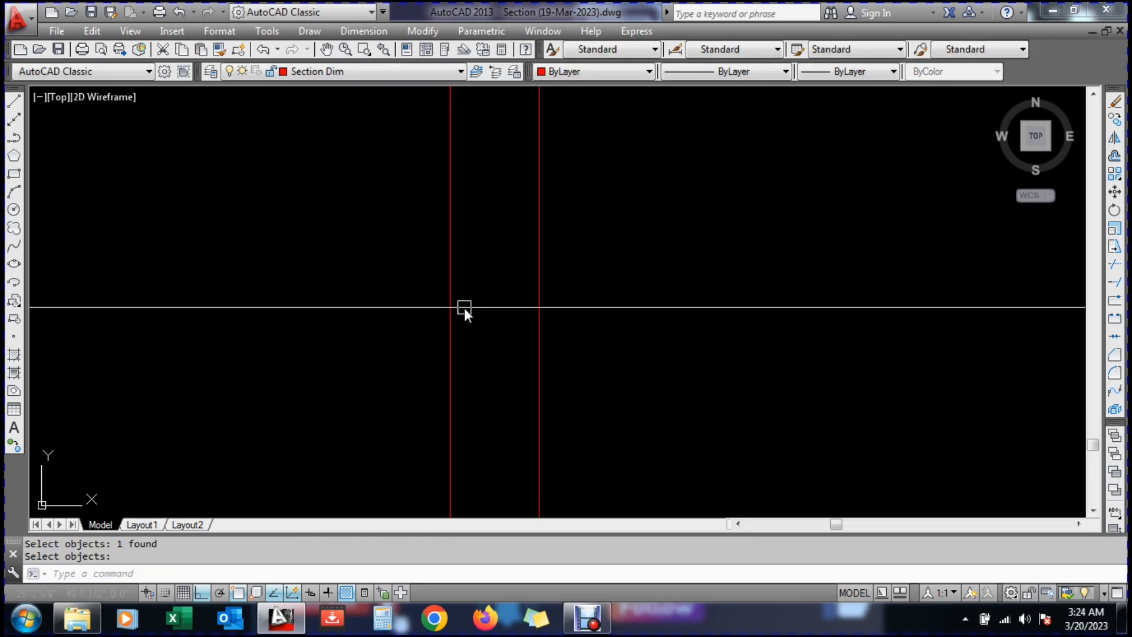
scroll(457, 354, down, 5)
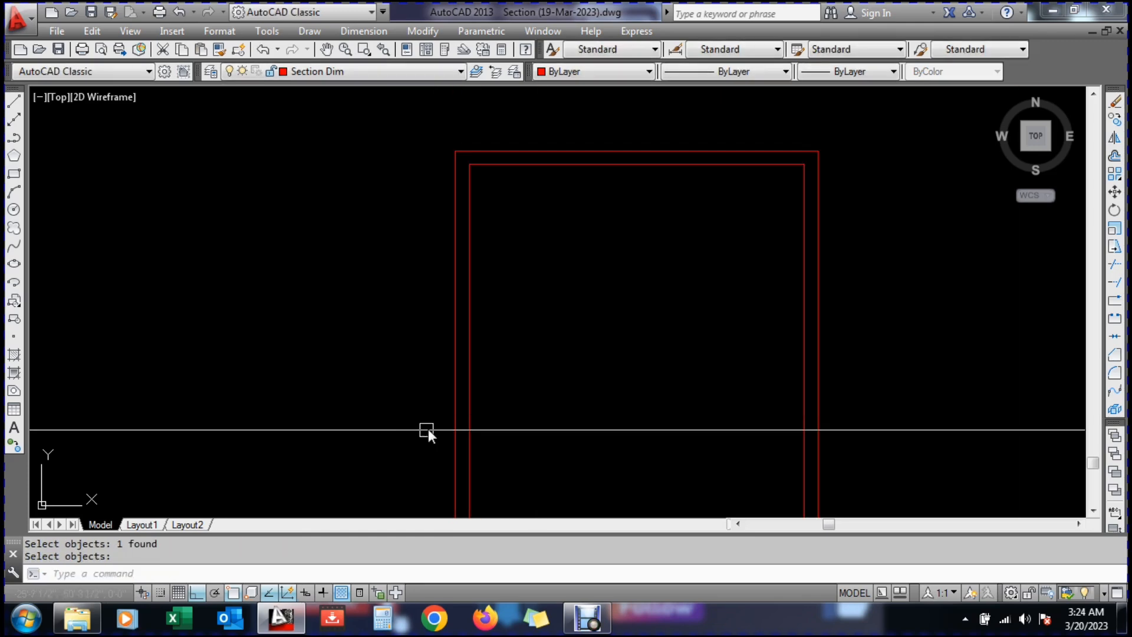
key(Return)
click(458, 354)
key(Escape)
Explode the multiline rectangle, then highlight its two left-side lines to check the separation and clear the selection
text(X)
key(Return)
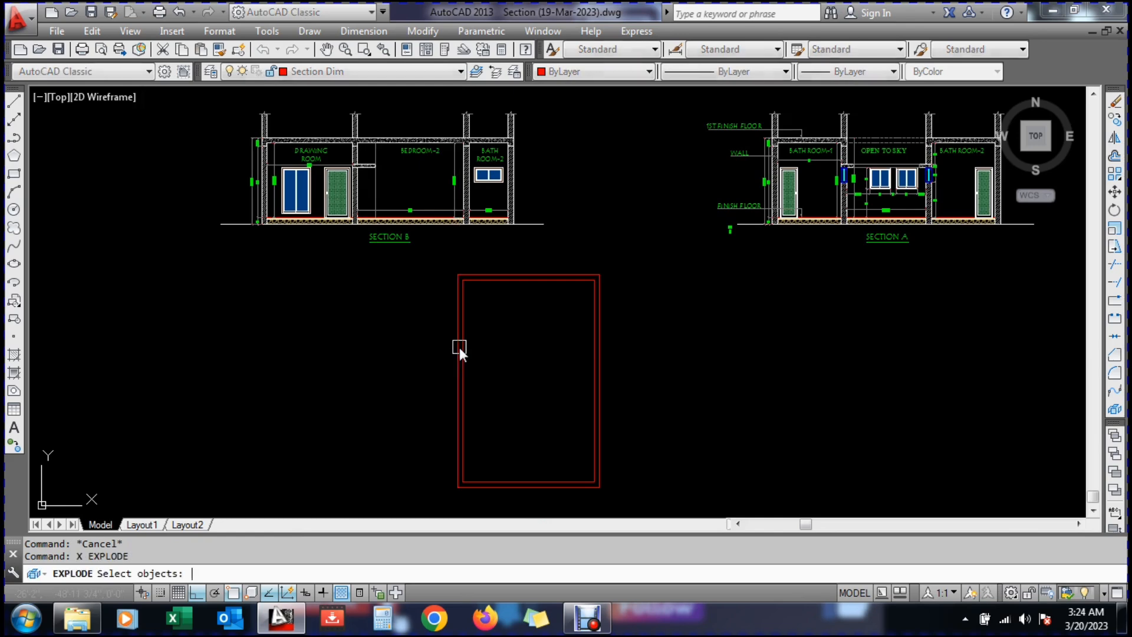
click(459, 348)
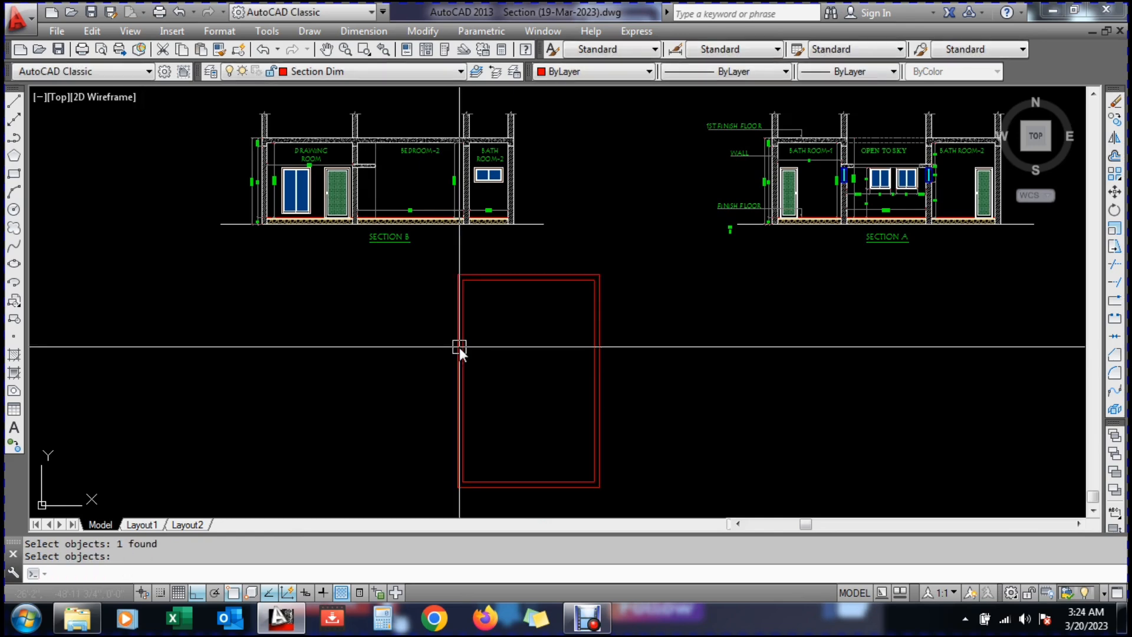
click(480, 346)
click(433, 321)
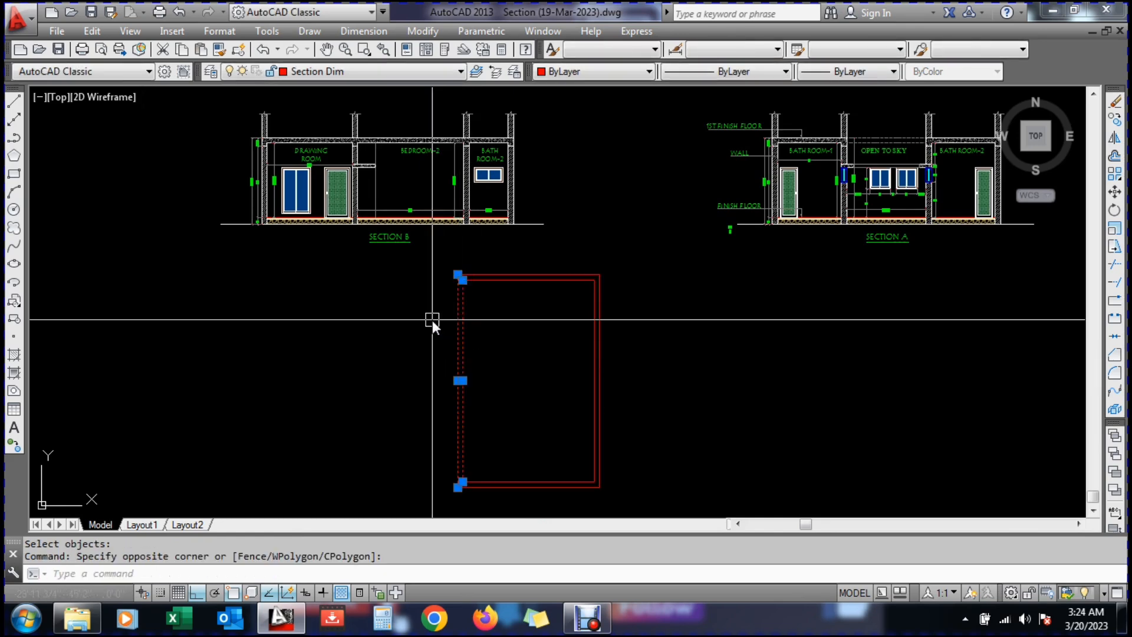
key(Escape)
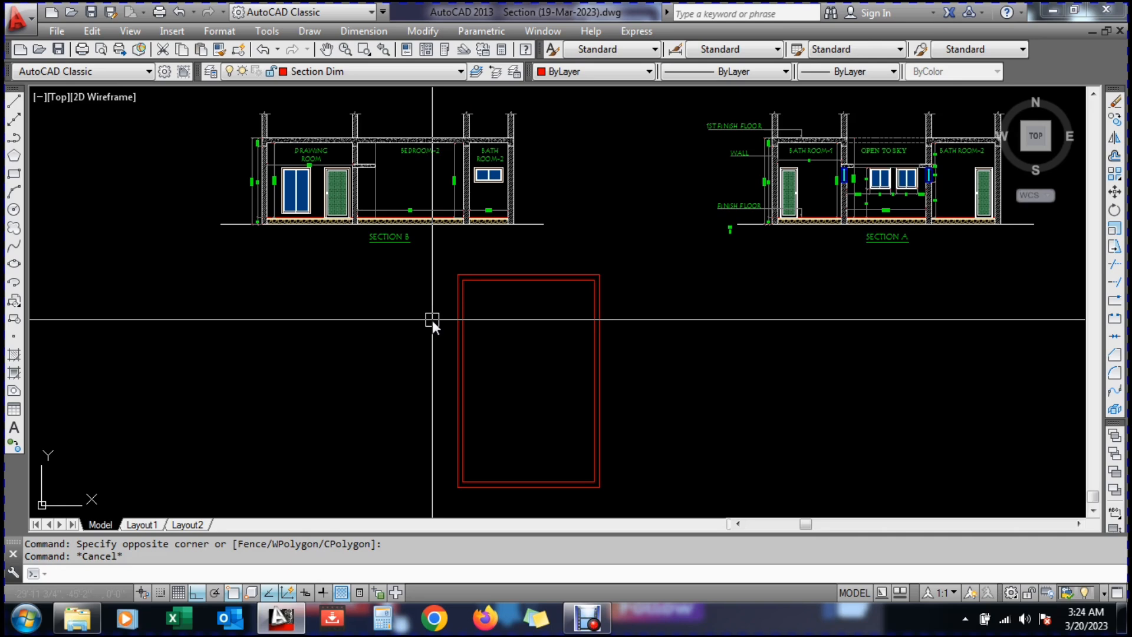
key(Escape)
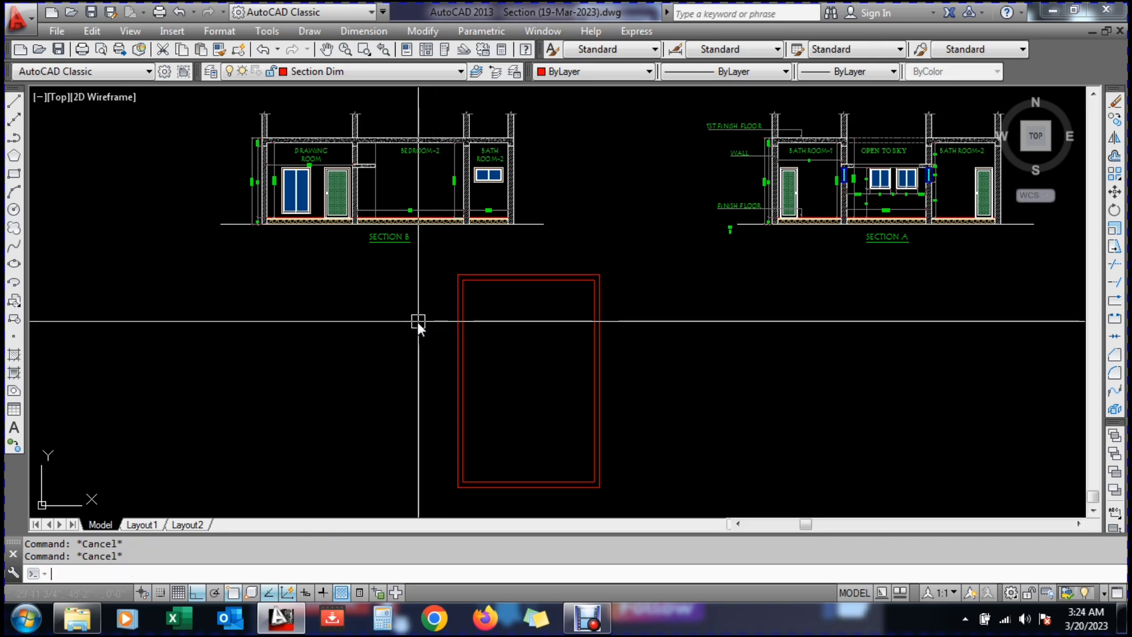
Draw a closed 20' by 30' rectangle from single lines to the left of the exploded multiline rectangle
text(l)
key(Return)
click(276, 332)
text(20)
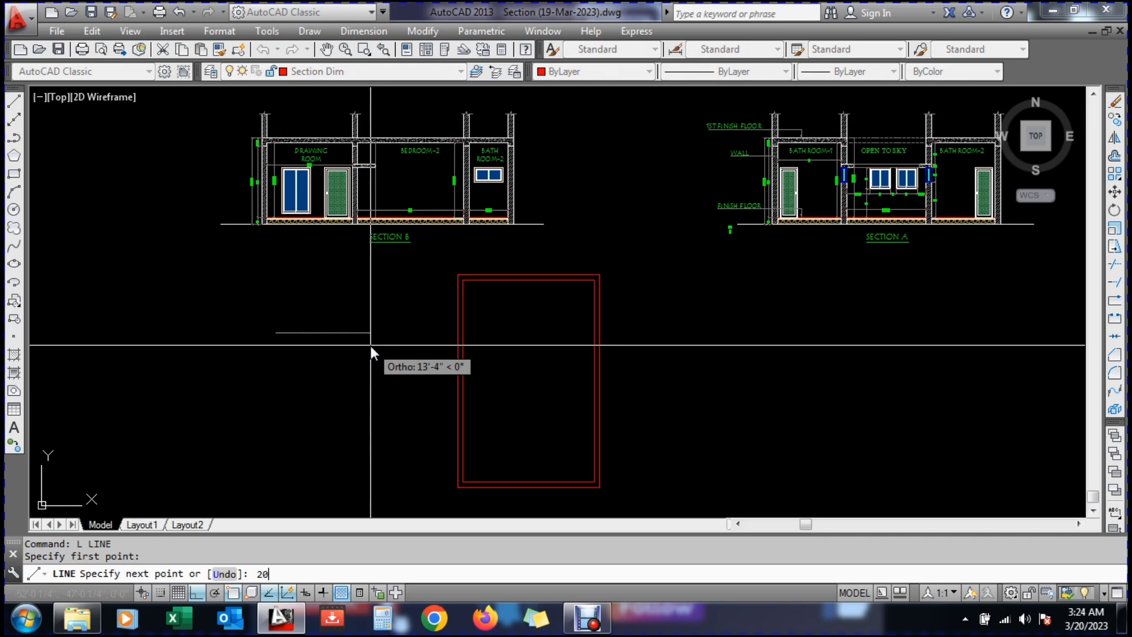
text(')
key(Return)
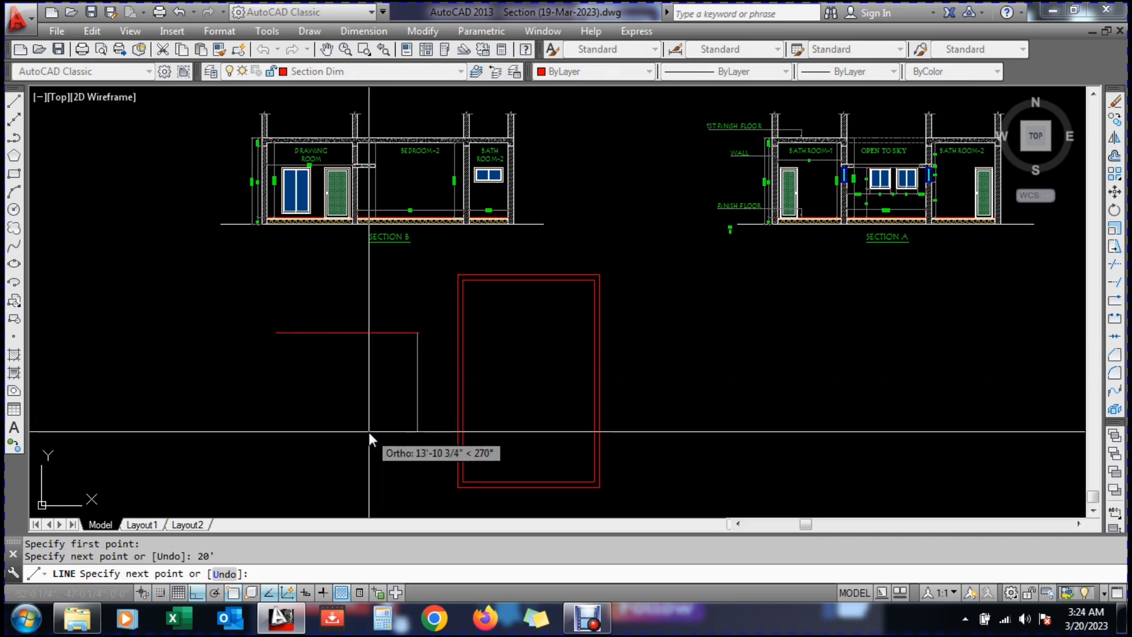
text(30')
key(Return)
scroll(221, 442, down, 4)
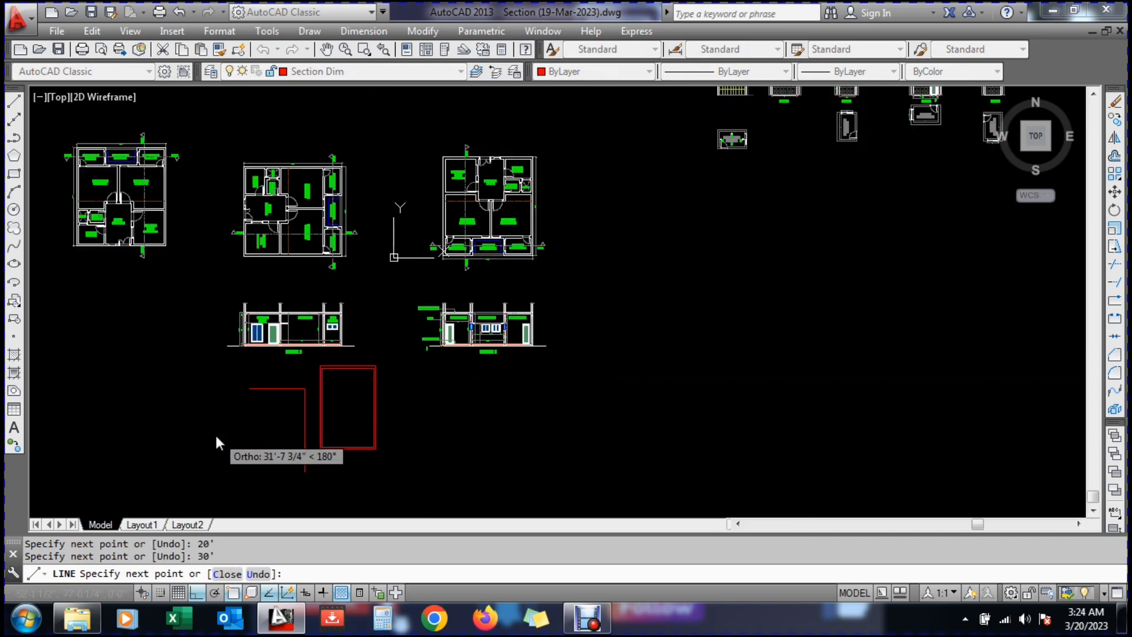
text(20')
key(Return)
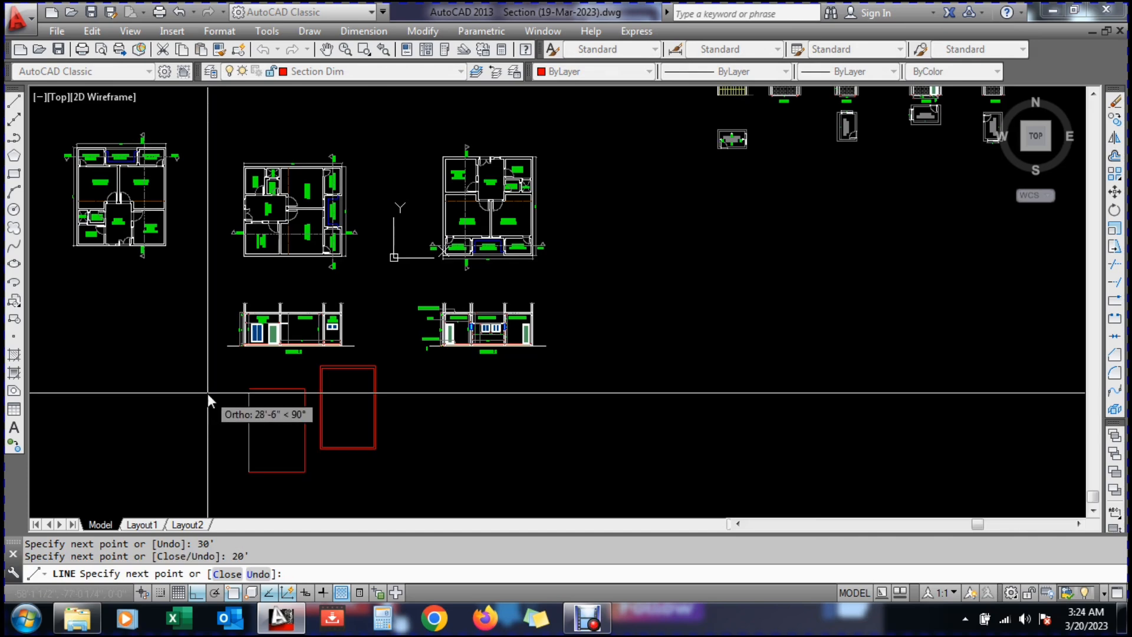
text(c)
key(Return)
key(Escape)
scroll(239, 441, up, 2)
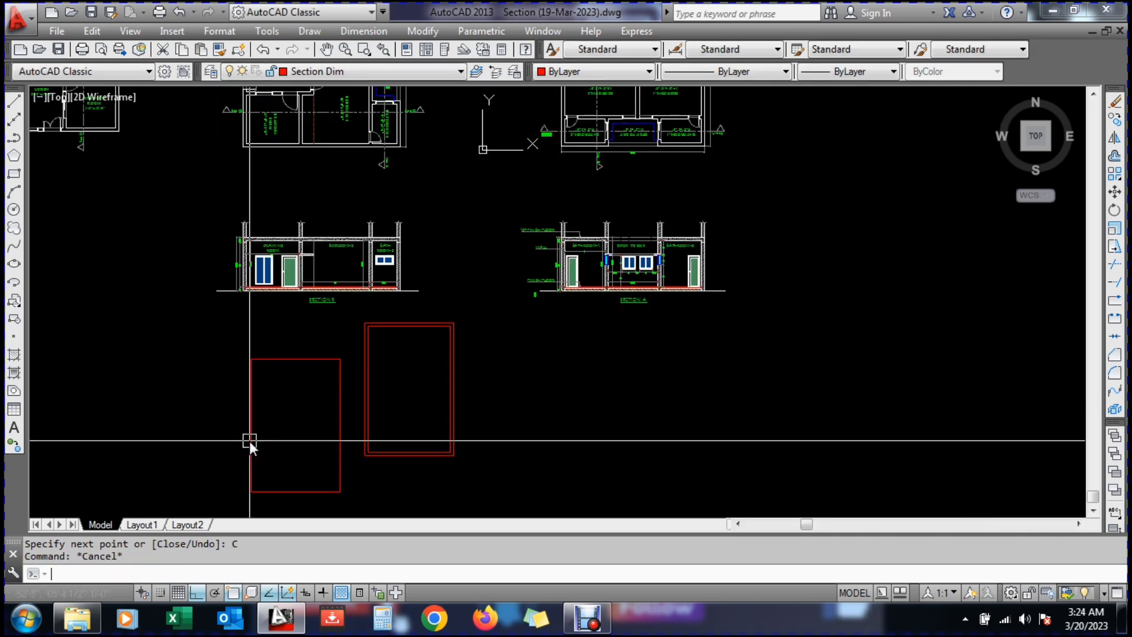
text(o)
key(Return)
text(9)
key(Return)
key(Escape)
key(Escape)
Offset each of the four sides of the single-line rectangle 9" inward
text(o)
key(Return)
text(9)
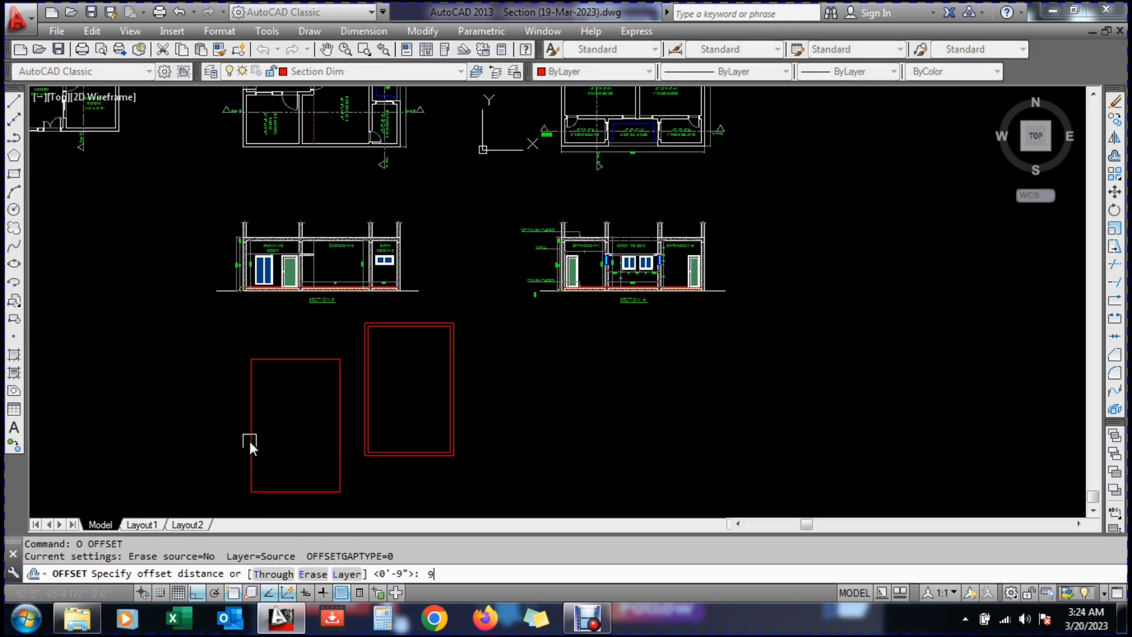
key(Return)
click(251, 441)
click(354, 448)
click(302, 360)
click(299, 411)
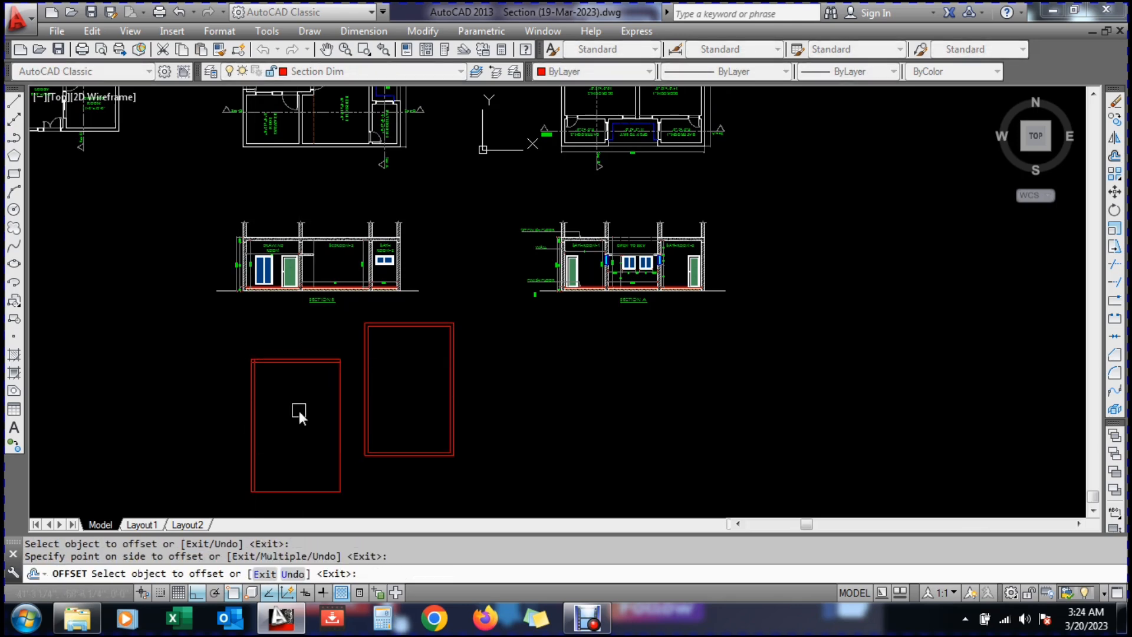
click(335, 419)
click(302, 451)
click(299, 489)
click(303, 420)
key(Escape)
Trim the overlapping ends of the offset lines at the top-left corner of the single-line rectangle
scroll(250, 365, up, 2)
text(tr)
key(Return)
key(Return)
scroll(264, 359, up, 3)
click(268, 349)
click(242, 354)
scroll(351, 350, down, 6)
scroll(411, 358, down, 3)
key(Escape)
Draw a closed 20' by 30' rectangle as a polyline to the right of the exploded multiline rectangle
text(pl)
key(Return)
click(525, 367)
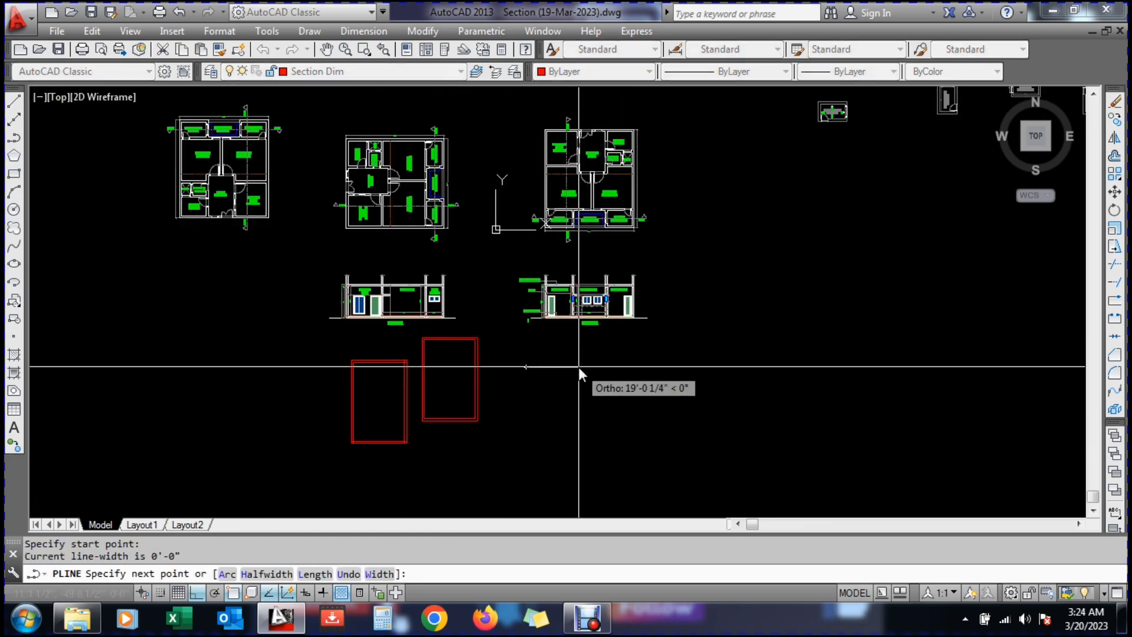
text(20')
key(Return)
text(30')
key(Return)
text(20')
key(Return)
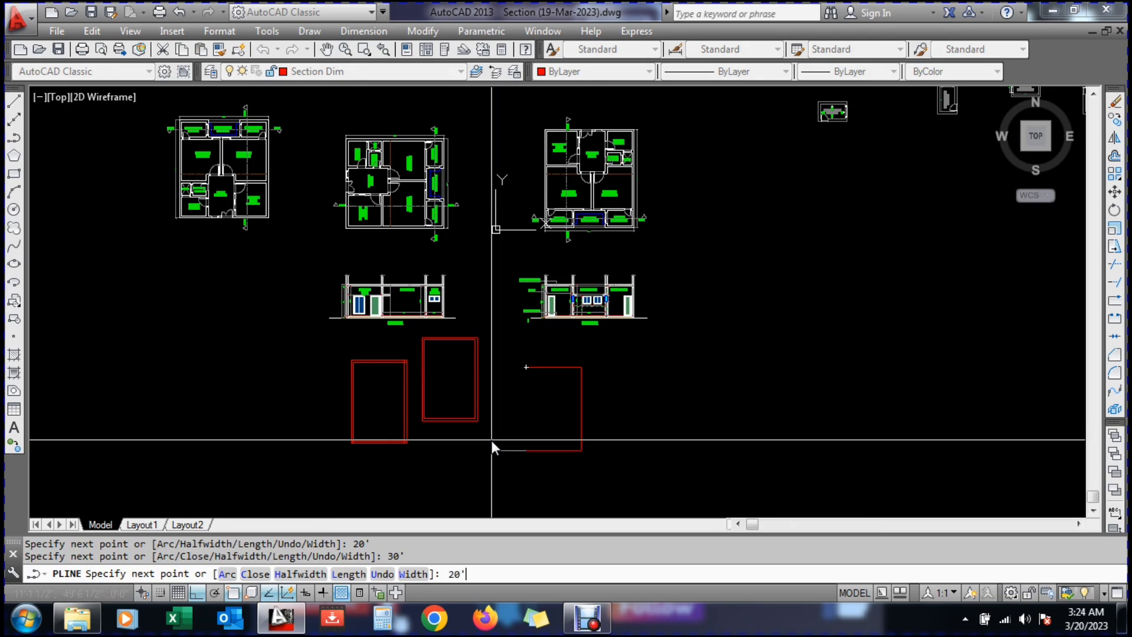
text(c)
key(Return)
Offset the polyline rectangle 9" inward
text(o)
key(Return)
text(9)
key(Return)
scroll(512, 388, up, 2)
click(534, 423)
click(576, 423)
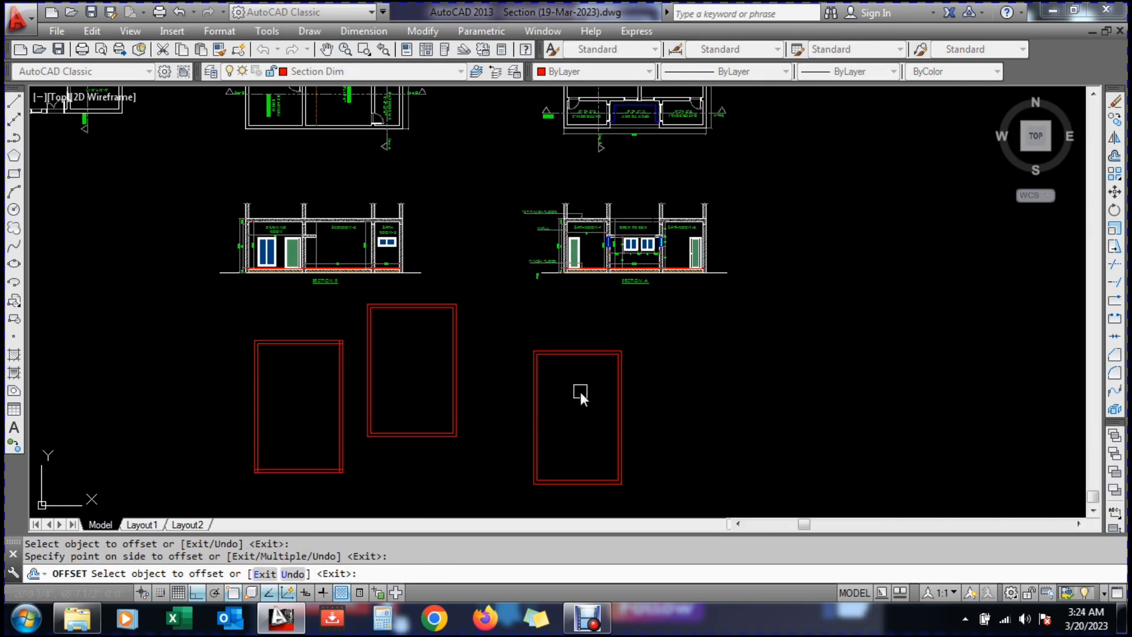
scroll(580, 391, up, 2)
key(Escape)
key(Escape)
Draw a rectangle with the Rectangle command's Dimensions option, 20' long and 30' wide, to the right of the polyline rectangle
text(rec)
key(Return)
click(694, 361)
text(d)
key(Return)
text(20')
key(Return)
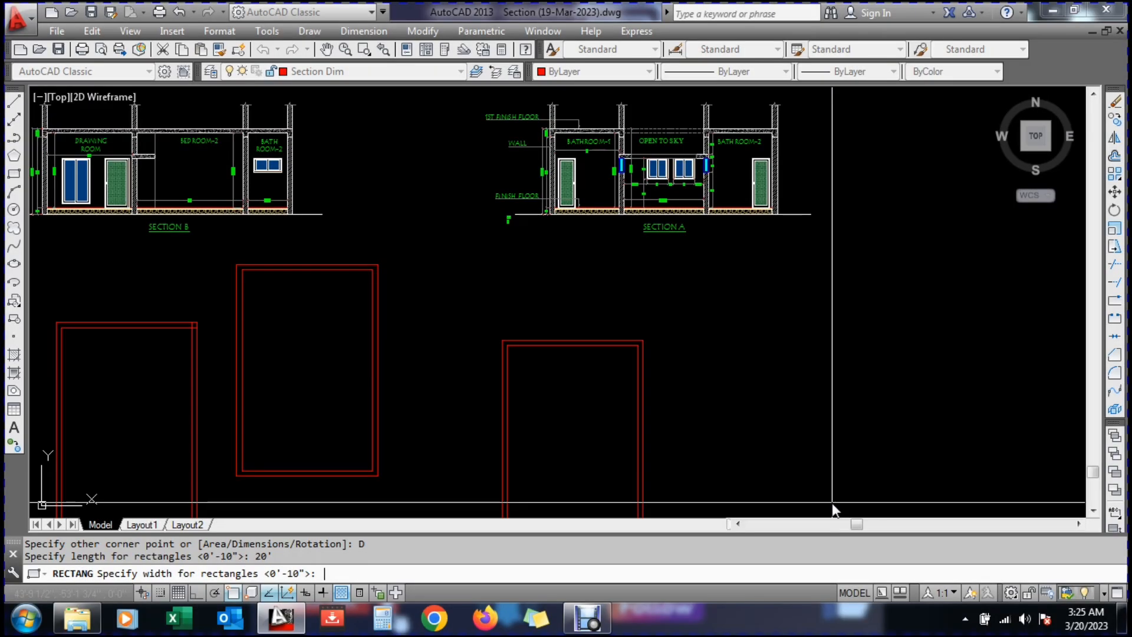
key(Return)
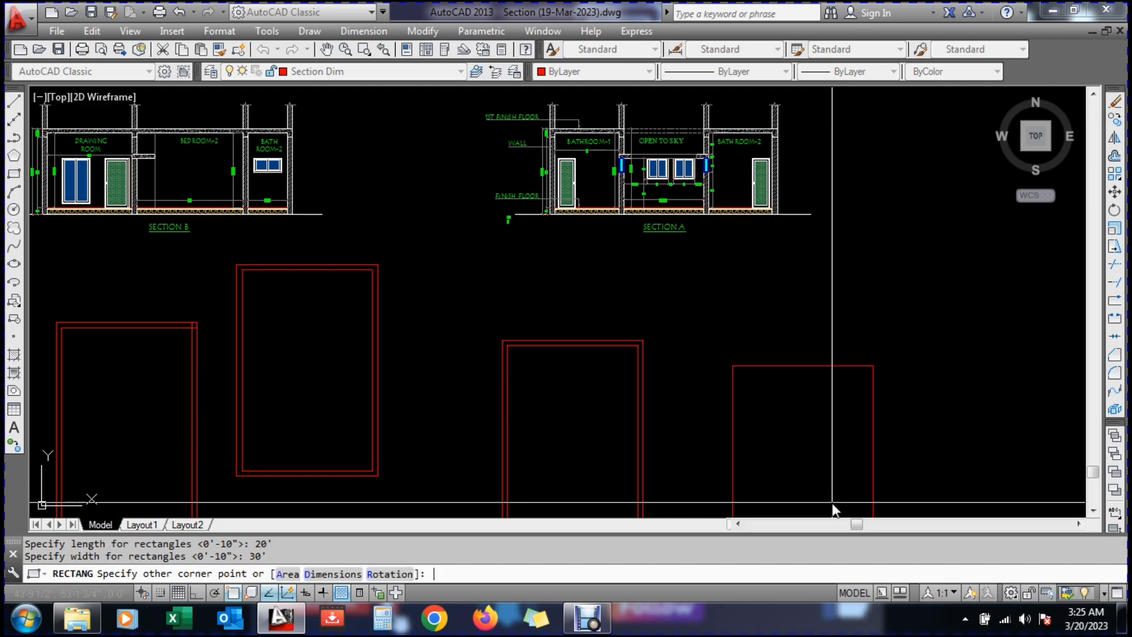
scroll(833, 422, down, 4)
scroll(833, 451, up, 4)
click(846, 448)
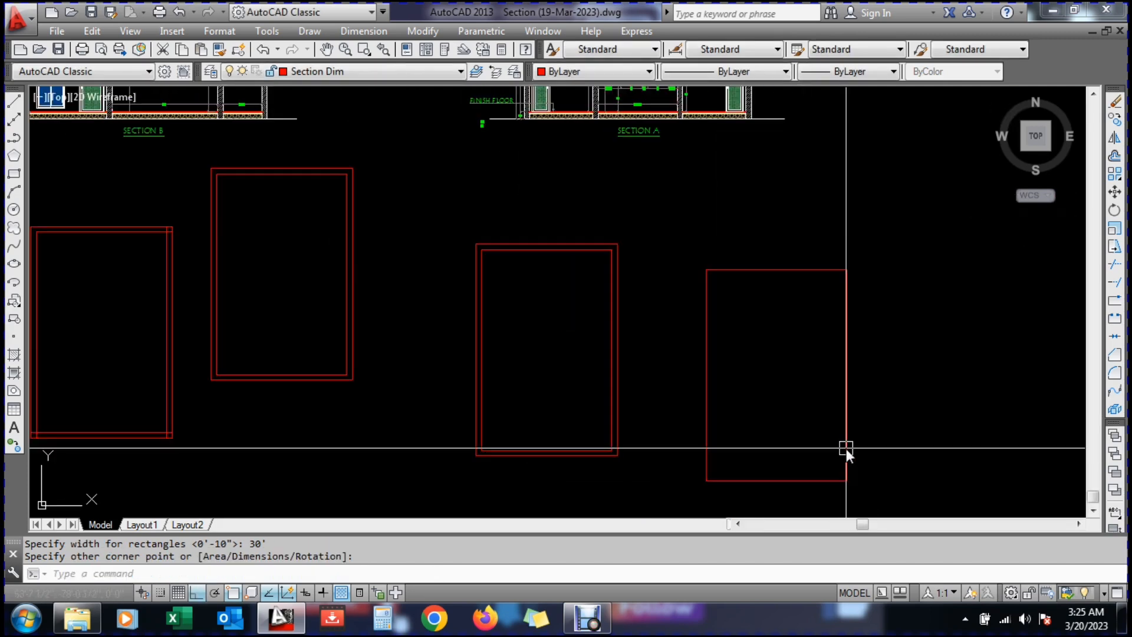
Offset the new rectangle on the far right 9" inward
key(Escape)
text(o)
key(Return)
text(9)
key(Return)
click(847, 448)
click(772, 457)
key(Escape)
Add a linear dimension above the top edge of the far-right rectangle and look at its text
text(dli)
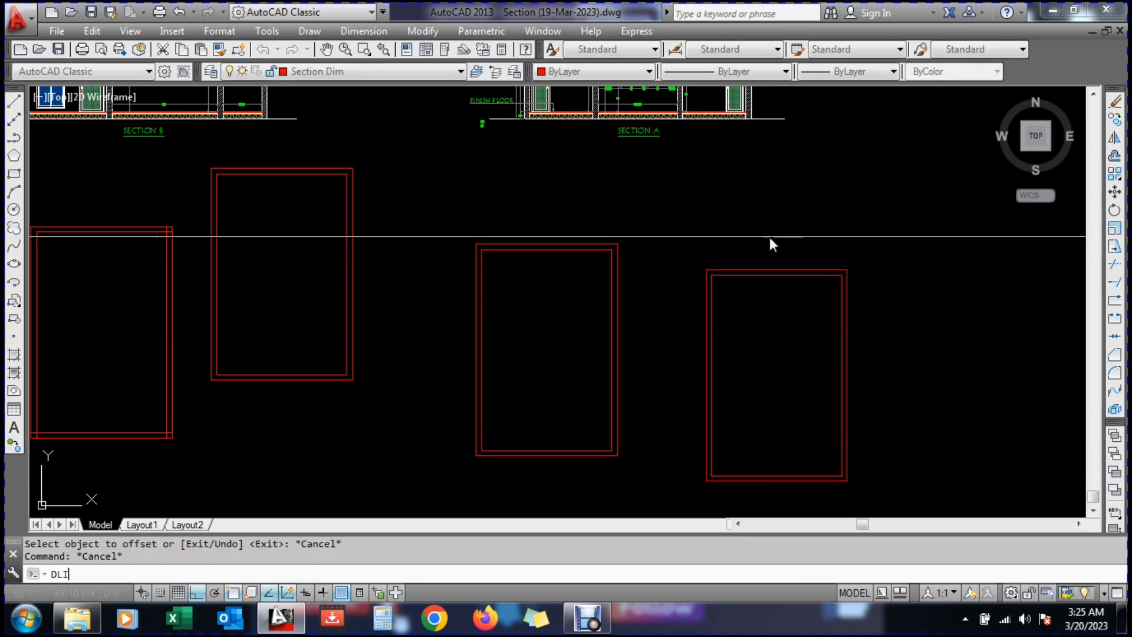
key(Return)
click(768, 263)
click(767, 264)
click(767, 248)
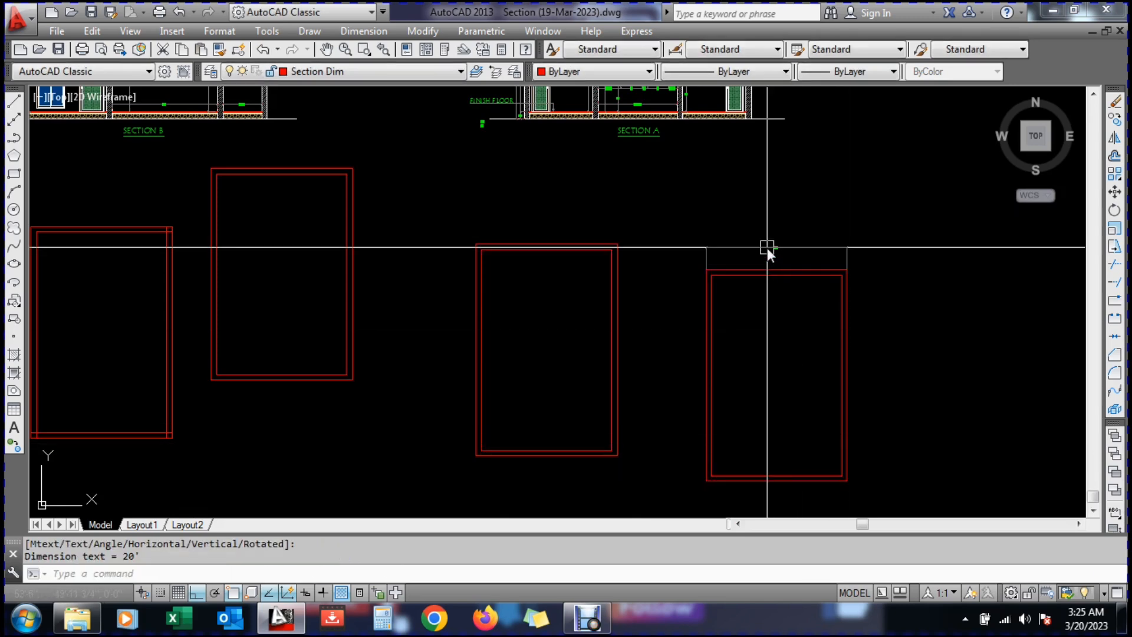
scroll(781, 243, up, 6)
scroll(702, 245, down, 6)
Add a linear dimension beside the left edge of the far-right rectangle and look at its text
scroll(652, 257, up, 3)
key(Return)
key(Return)
click(648, 280)
click(631, 284)
scroll(608, 284, down, 5)
scroll(617, 352, up, 8)
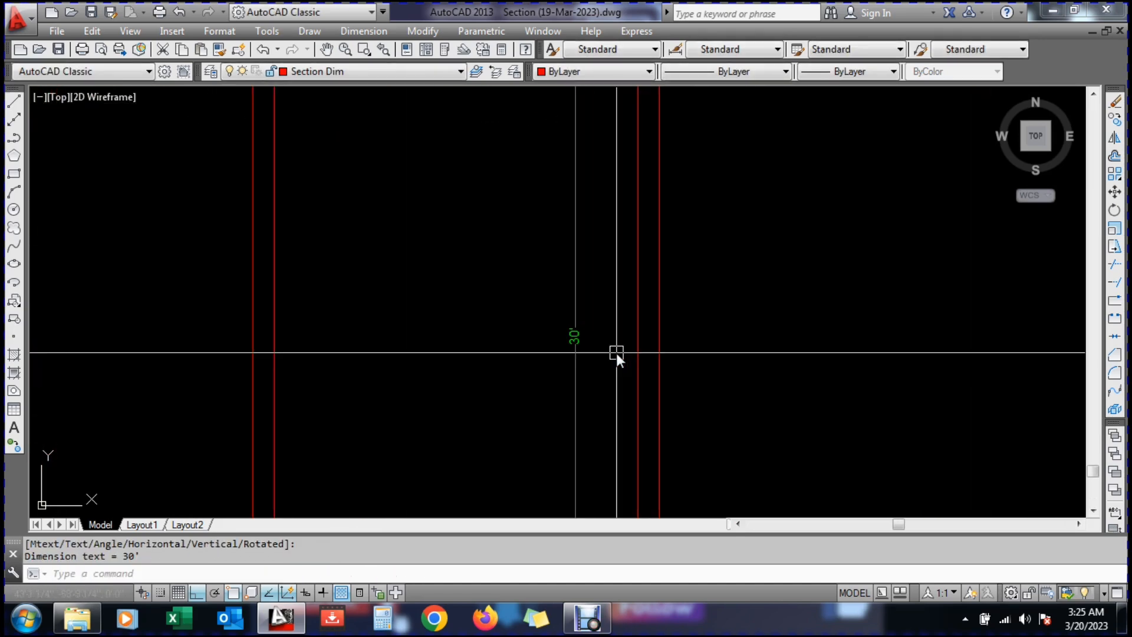
Start a multiline with its scale set to 24
scroll(617, 352, down, 8)
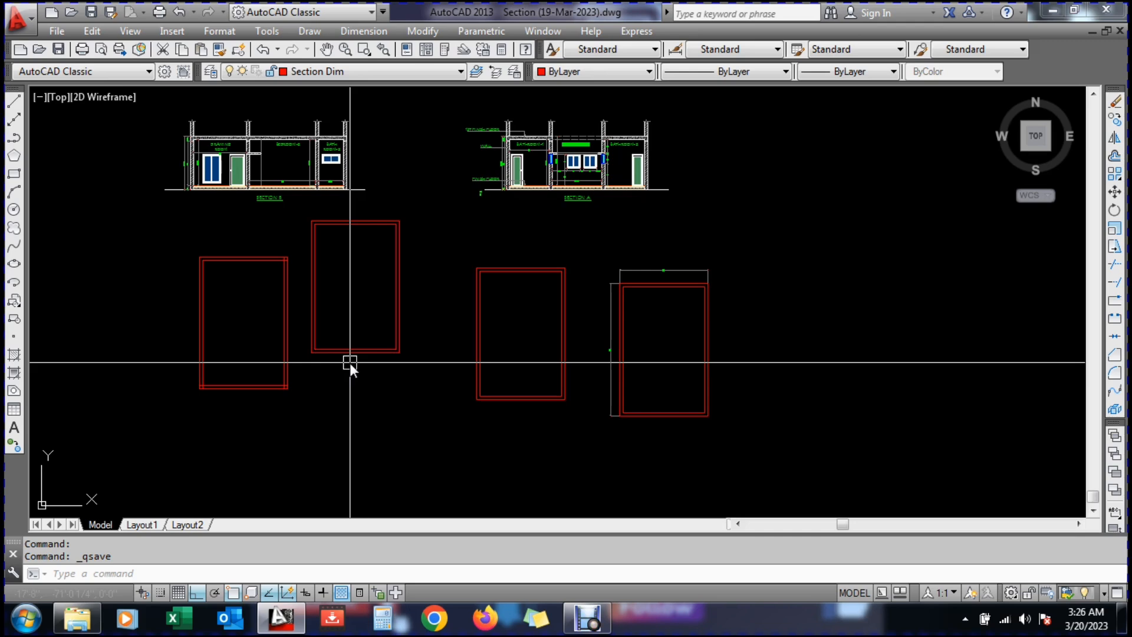
click(306, 32)
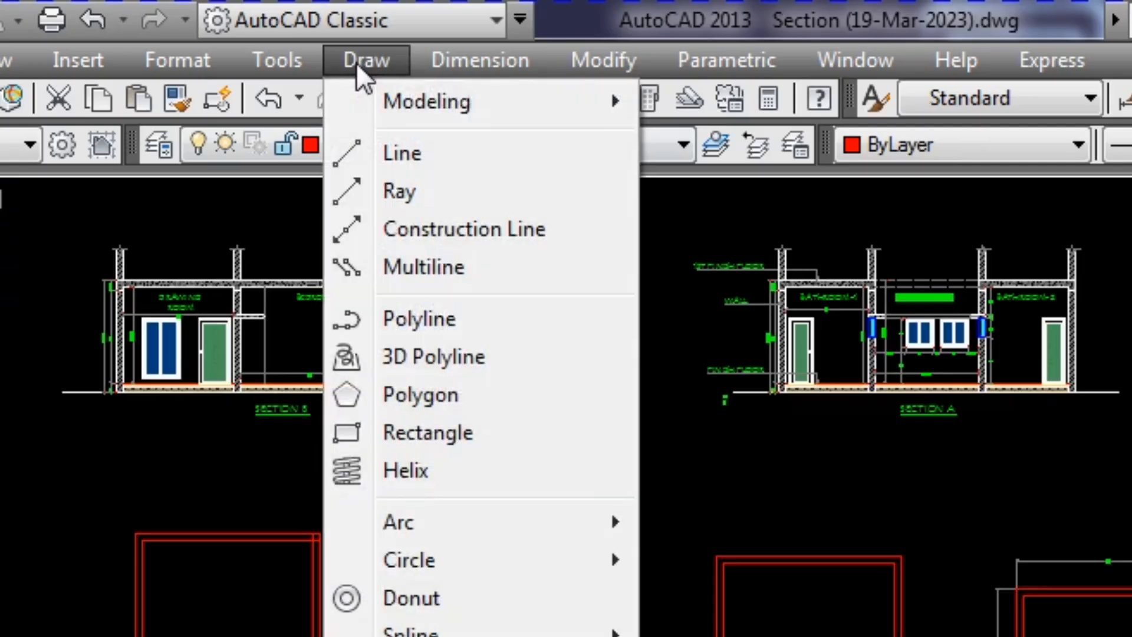
click(408, 271)
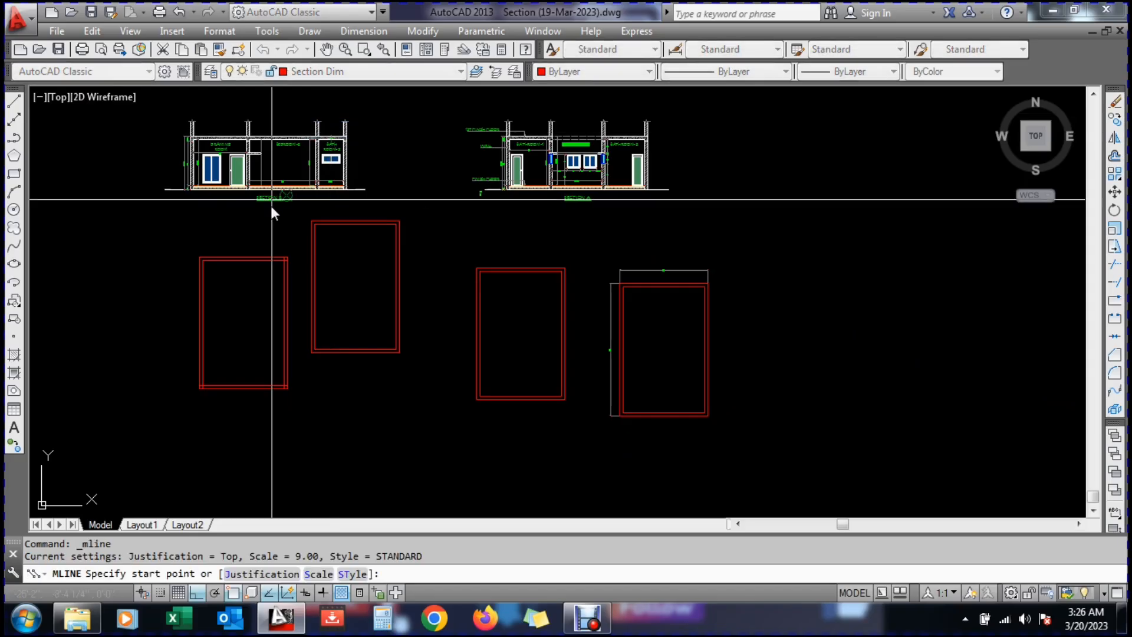
click(318, 574)
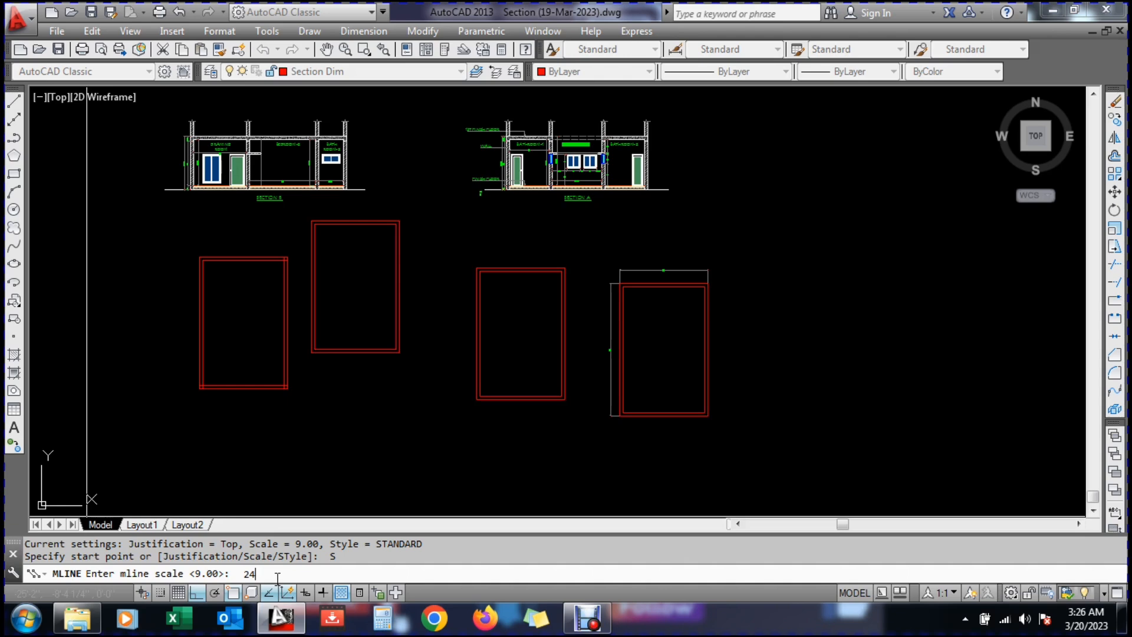
key(Return)
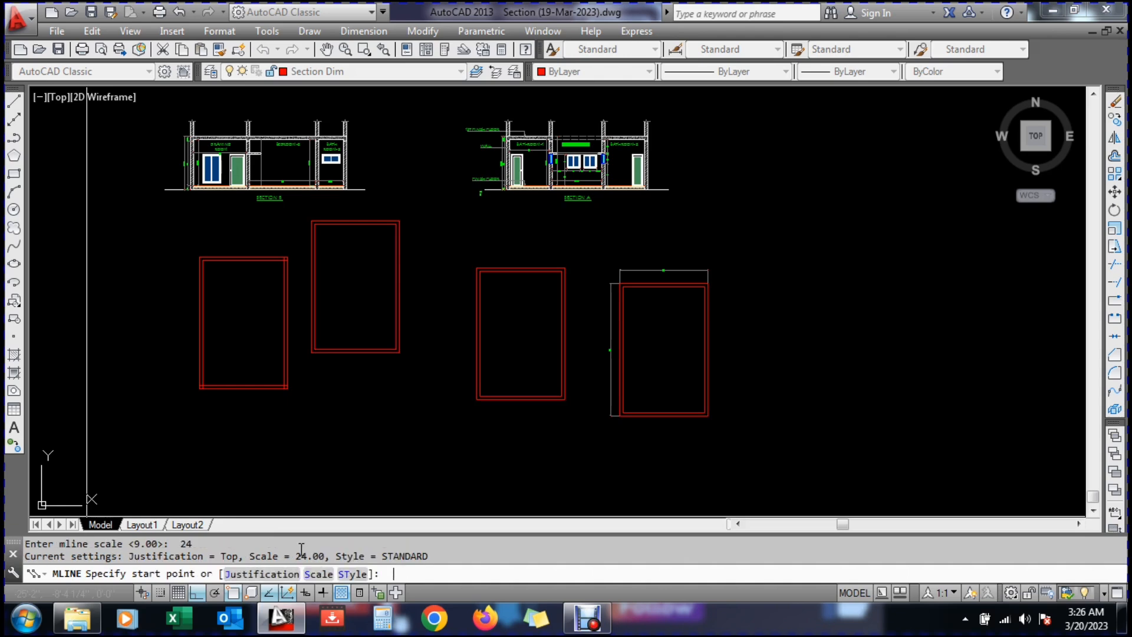
Draw an open multiline outline with perpendicular sides below the sample rectangles, its right side about 21'-4" long
scroll(287, 420, down, 4)
scroll(287, 420, up, 3)
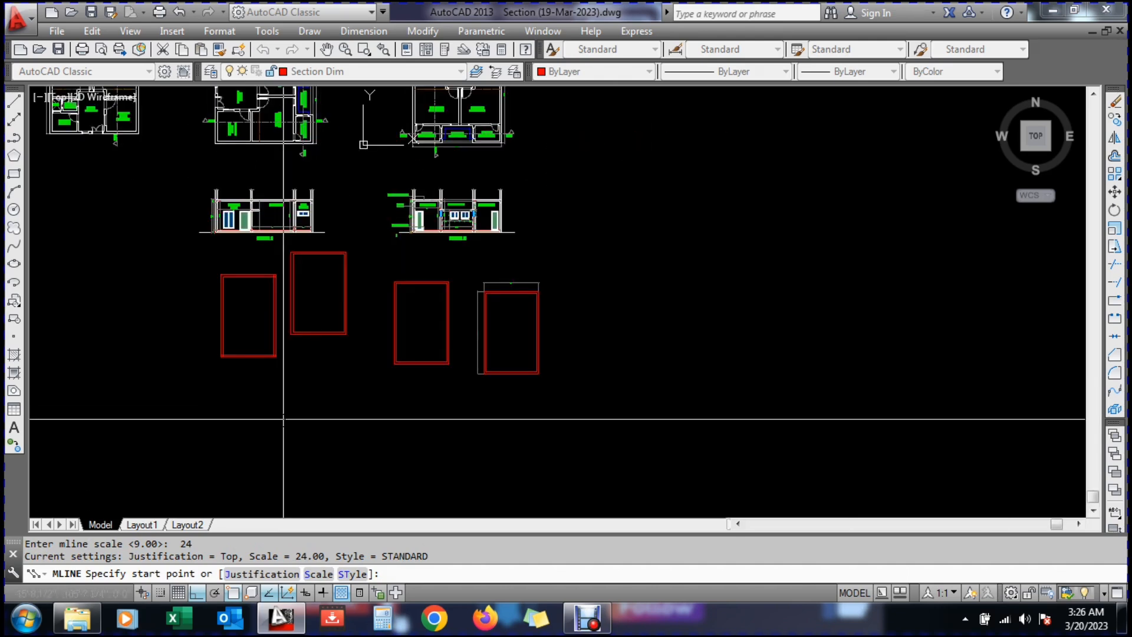
click(283, 420)
scroll(279, 430, up, 2)
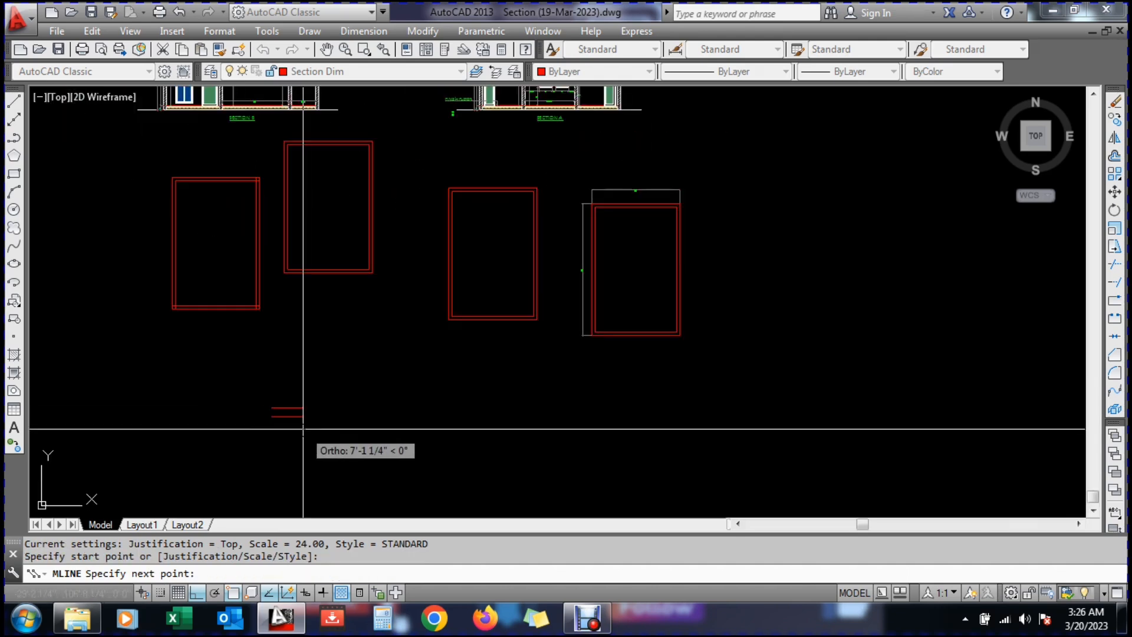
click(436, 425)
scroll(439, 415, down, 2)
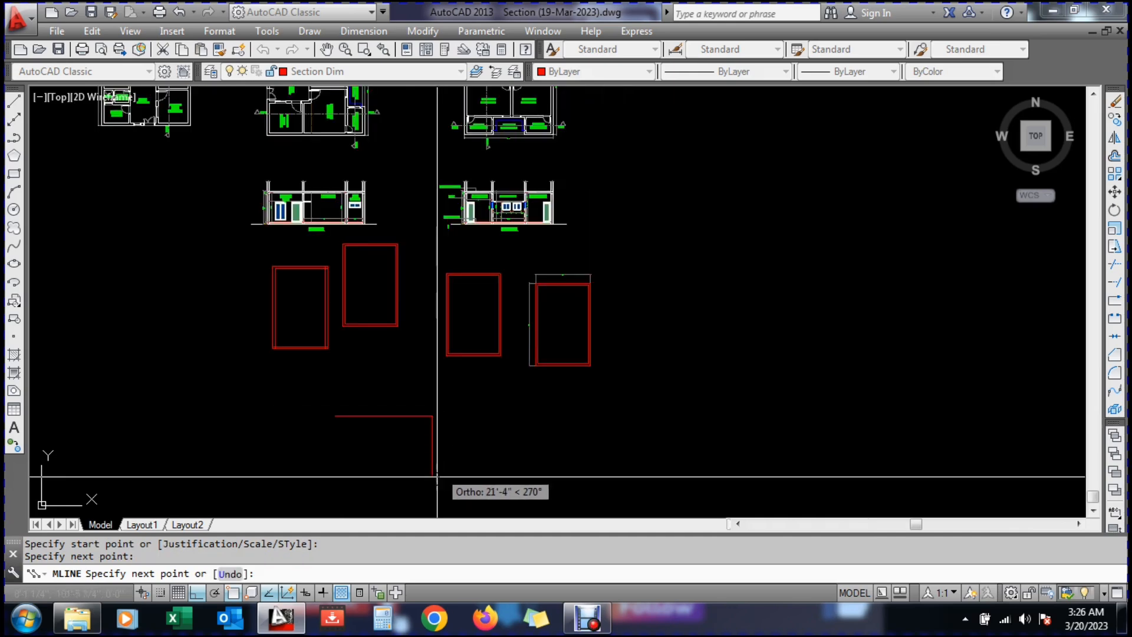
click(437, 476)
click(304, 476)
click(301, 441)
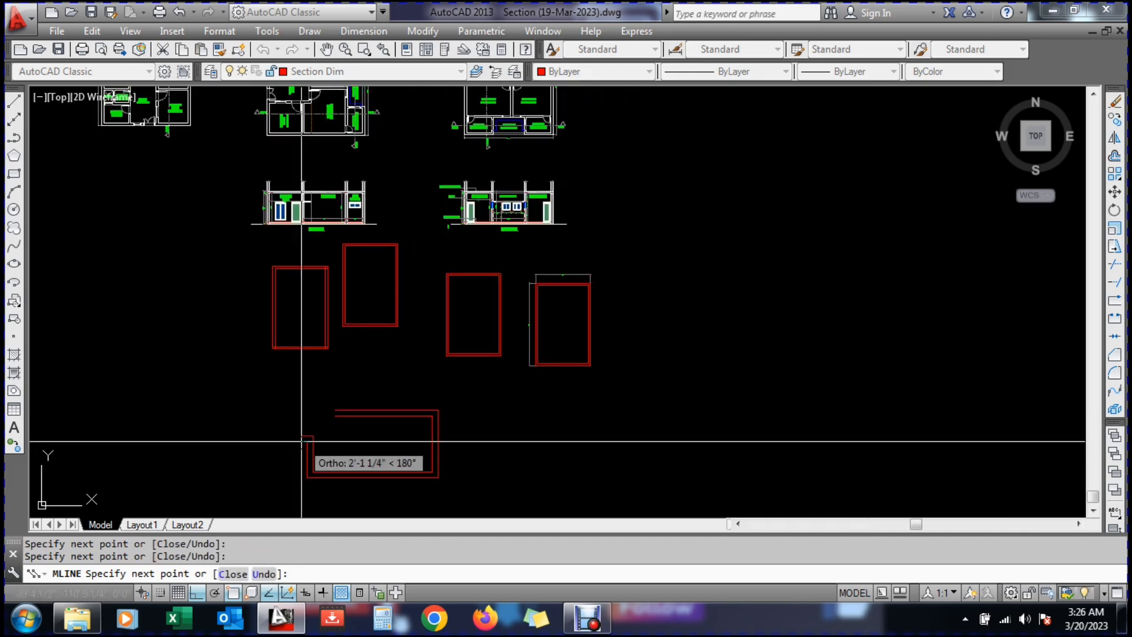
key(Return)
Add linear dimensions across the gap between the multiline's parallel lines and look at their text
scroll(376, 466, up, 4)
text(DLI)
key(Return)
click(376, 462)
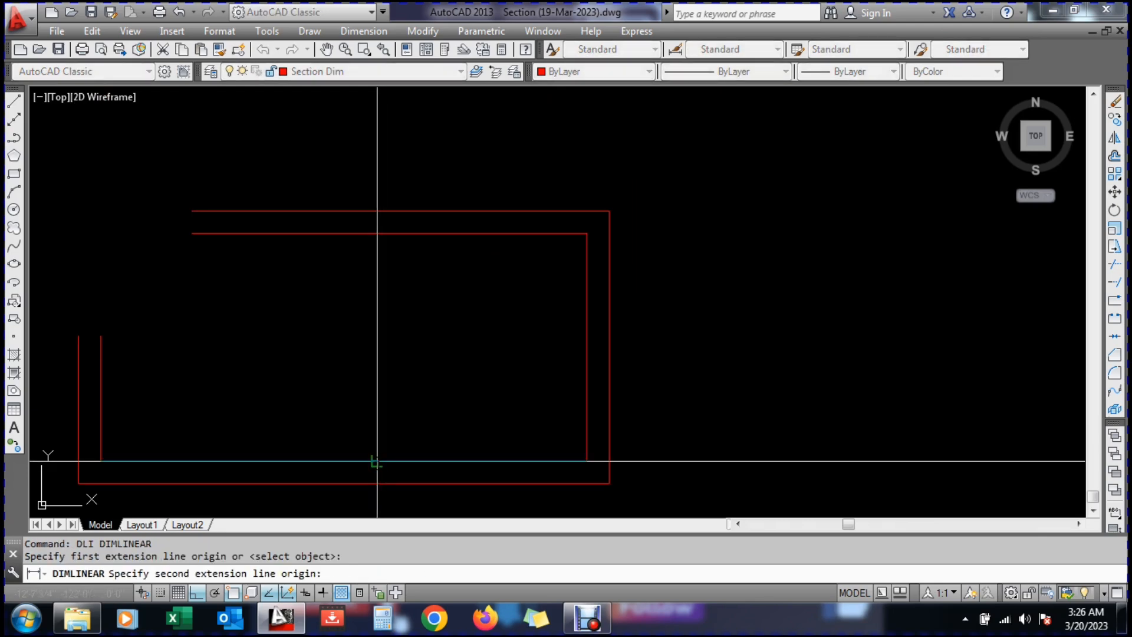
click(377, 483)
scroll(377, 483, up, 5)
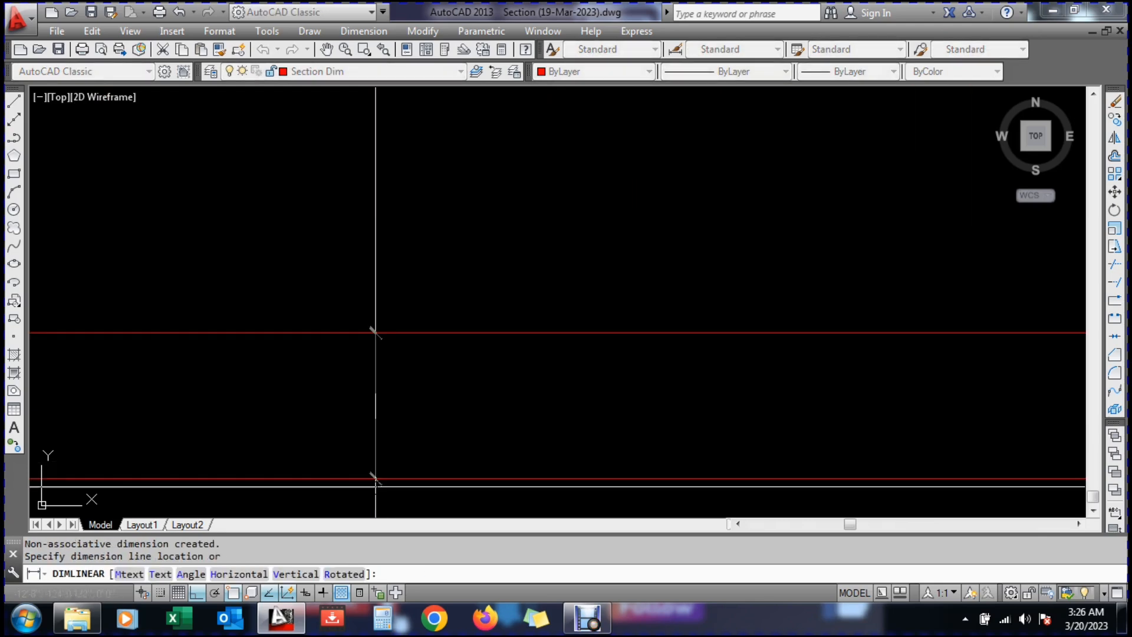
click(377, 452)
scroll(365, 424, down, 8)
scroll(390, 409, up, 5)
key(Return)
click(411, 392)
click(411, 447)
click(415, 427)
key(Escape)
text(e)
key(Return)
click(440, 422)
click(308, 427)
key(Escape)
scroll(388, 437, up, 3)
click(405, 442)
click(398, 444)
key(Escape)
key(Escape)
scroll(411, 399, down, 5)
Explode the multiline outline, select single lines of it and of the second sample rectangle as a check, and clear the selection
text(x)
key(Return)
click(495, 407)
scroll(518, 431, down, 2)
click(515, 317)
scroll(512, 306, up, 6)
key(Escape)
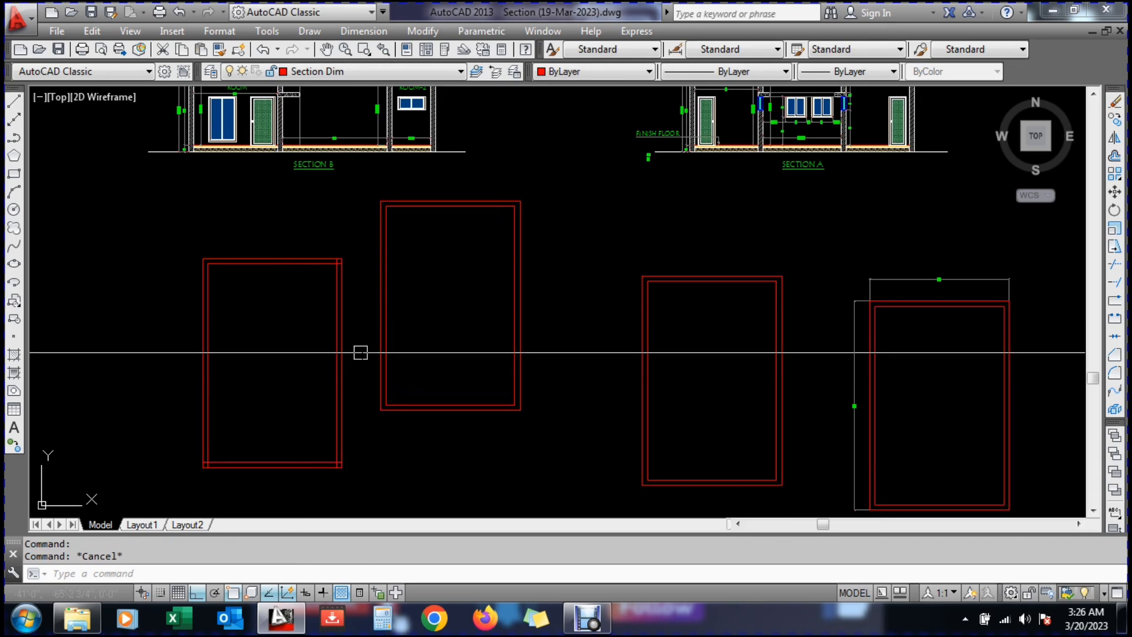
click(378, 337)
scroll(356, 347, down, 5)
click(367, 469)
click(358, 460)
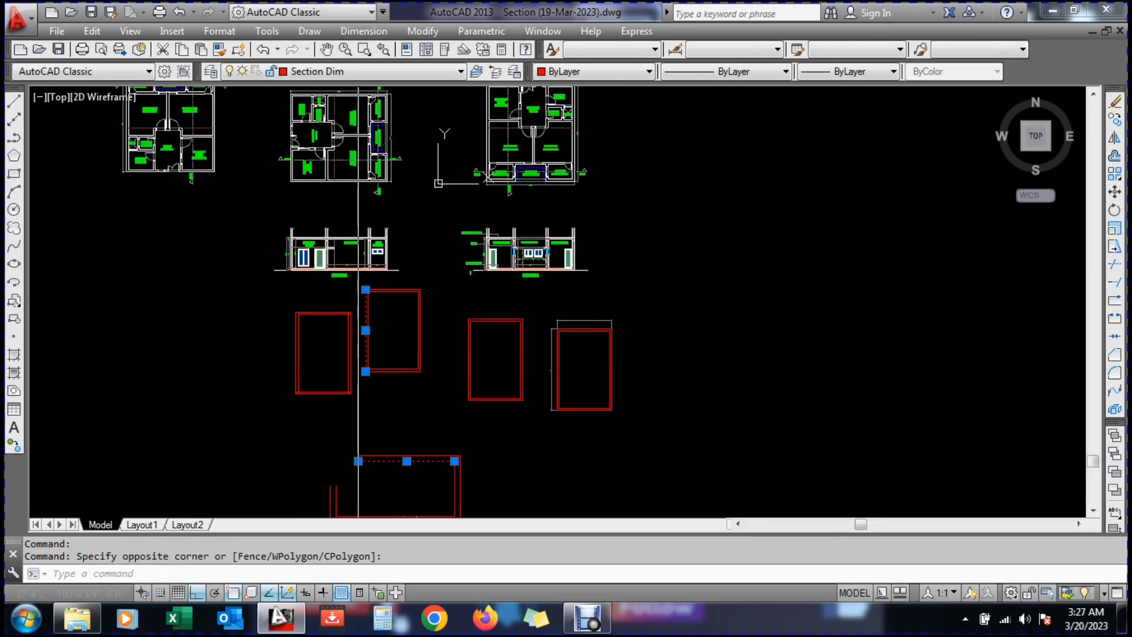
key(Escape)
Erase the multiline practice outline below the sample rectangles
scroll(409, 462, down, 4)
text(e)
key(Return)
scroll(399, 489, up, 2)
click(405, 491)
click(202, 407)
key(Return)
Erase the four sample outlines and their dimensions below Sections A and B, and save the drawing
key(Return)
click(237, 399)
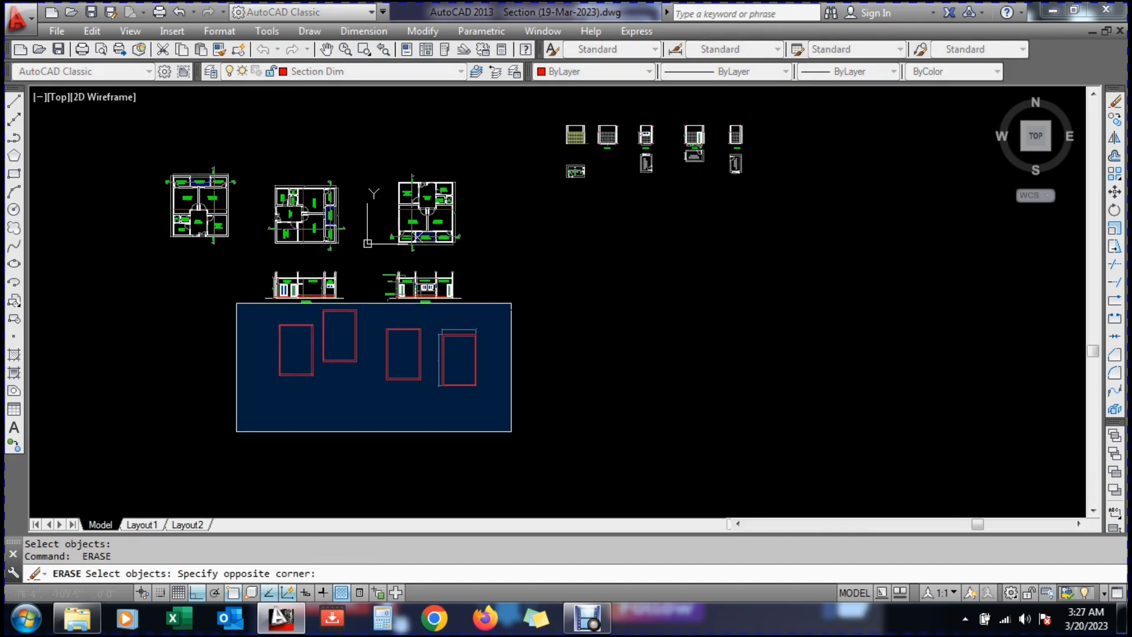
click(517, 303)
key(Return)
scroll(281, 277, up, 4)
scroll(297, 255, up, 2)
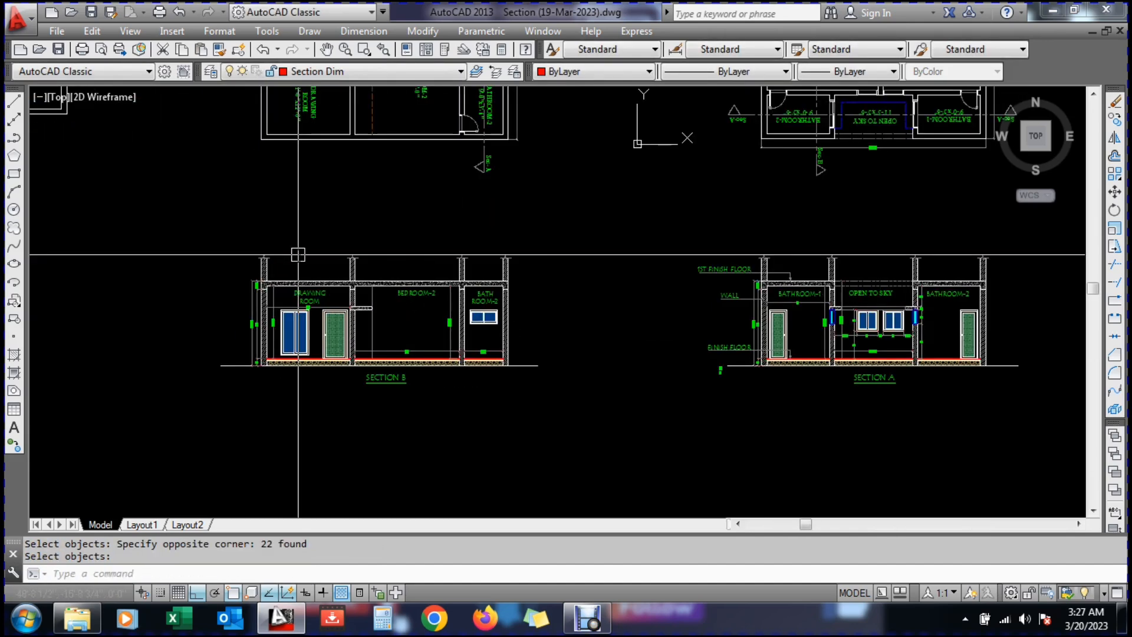
key(ctrl+s)
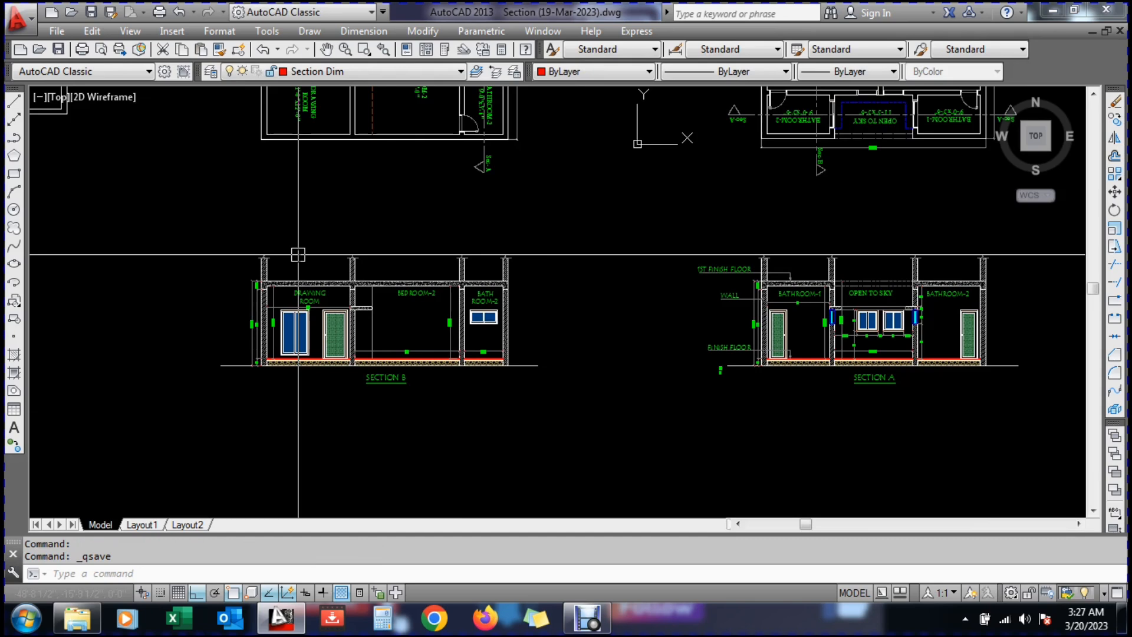